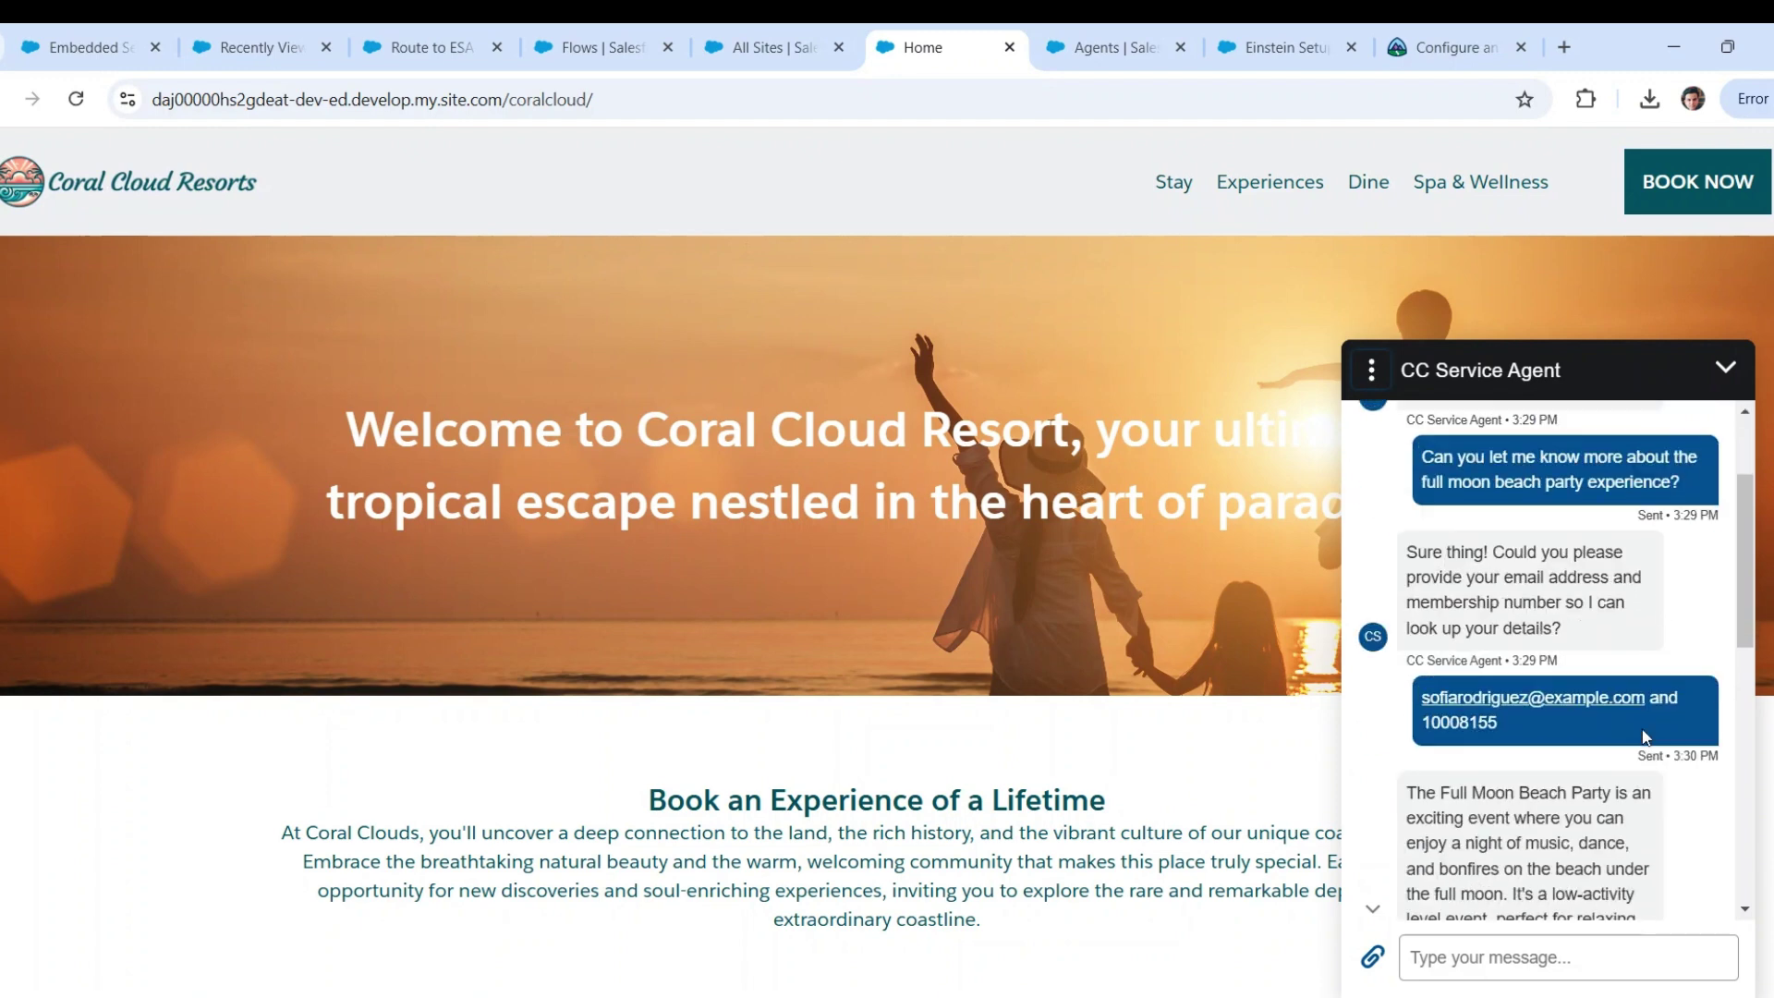
- Review the service agent chat from the Full Moon Beach Party question through the customer verification request to the event description
scroll(1643, 729, up, 4)
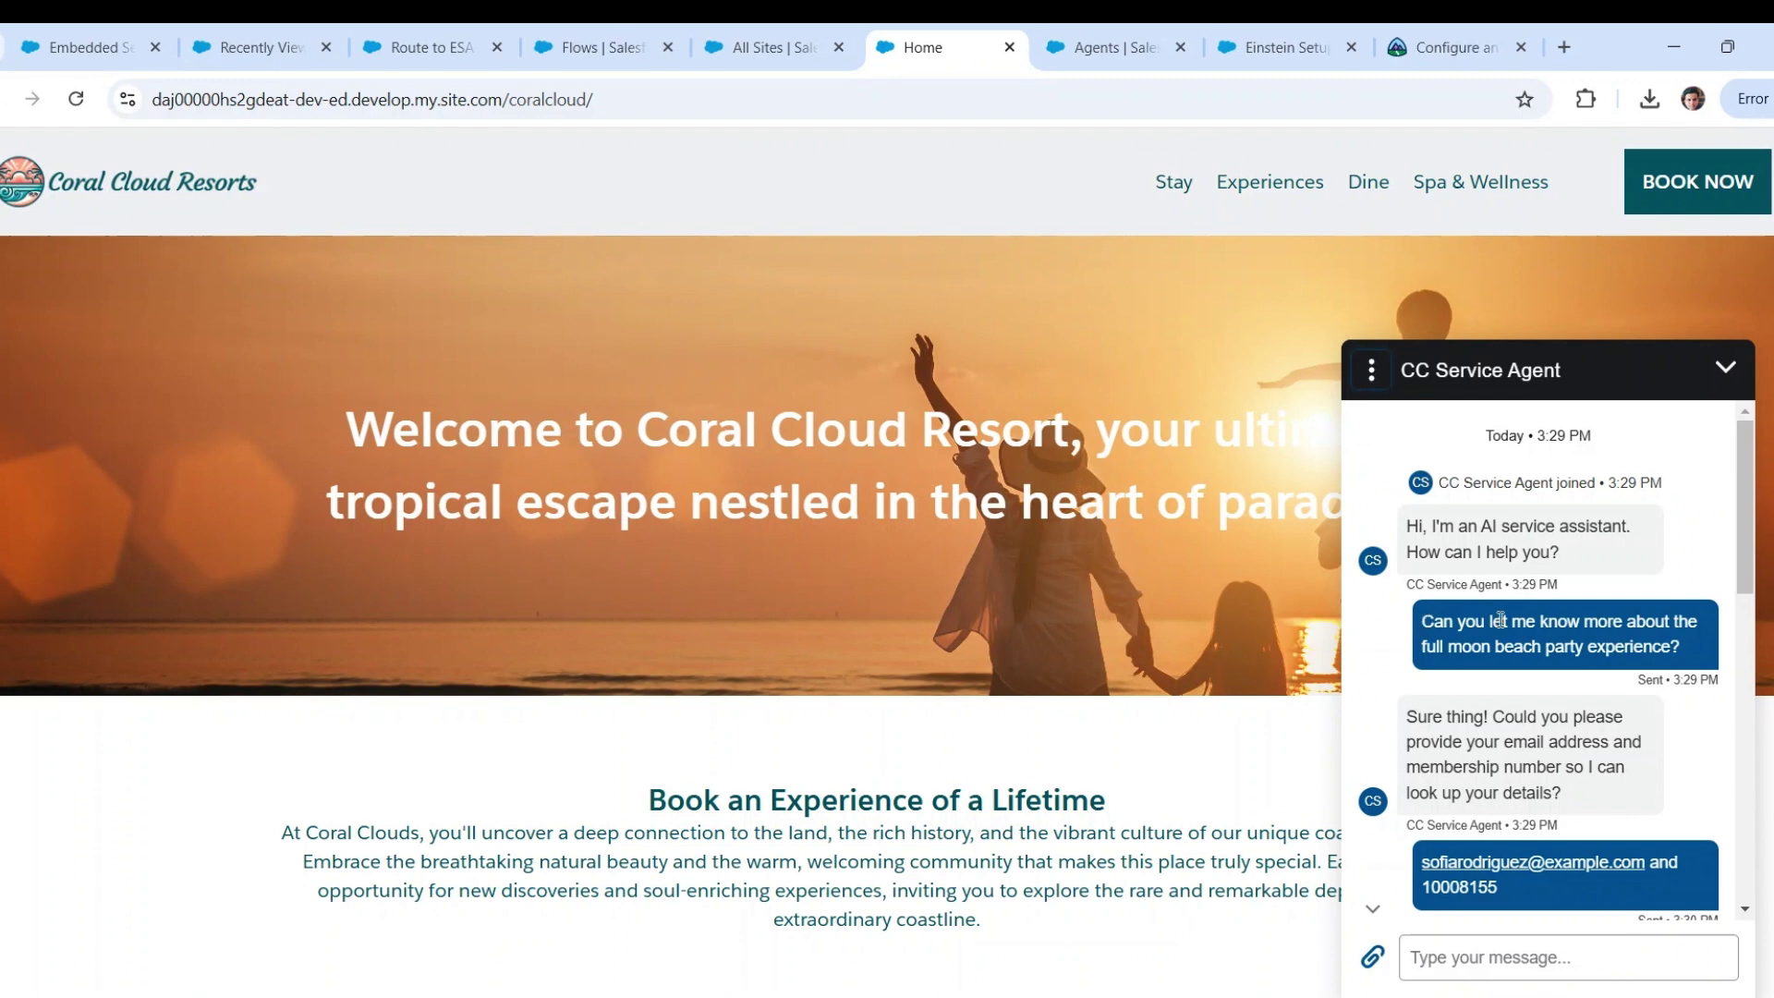
click(1428, 645)
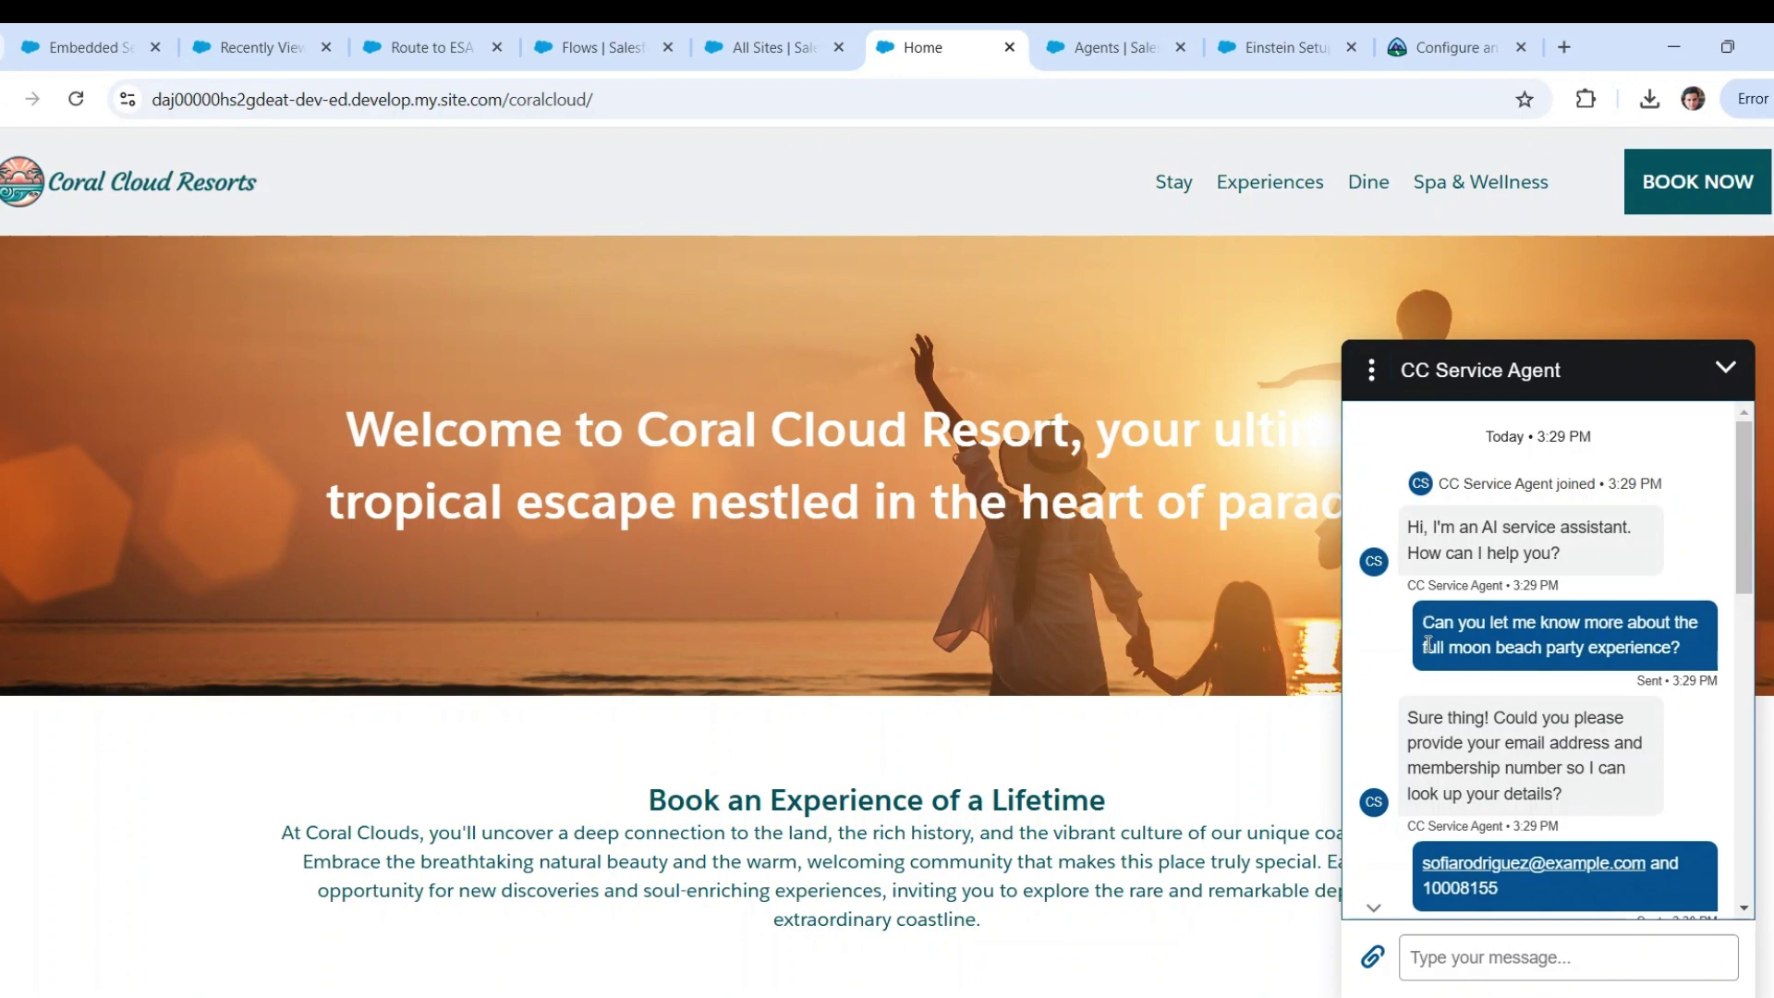
drag(1428, 644, 1669, 653)
click(1671, 655)
scroll(1670, 654, down, 2)
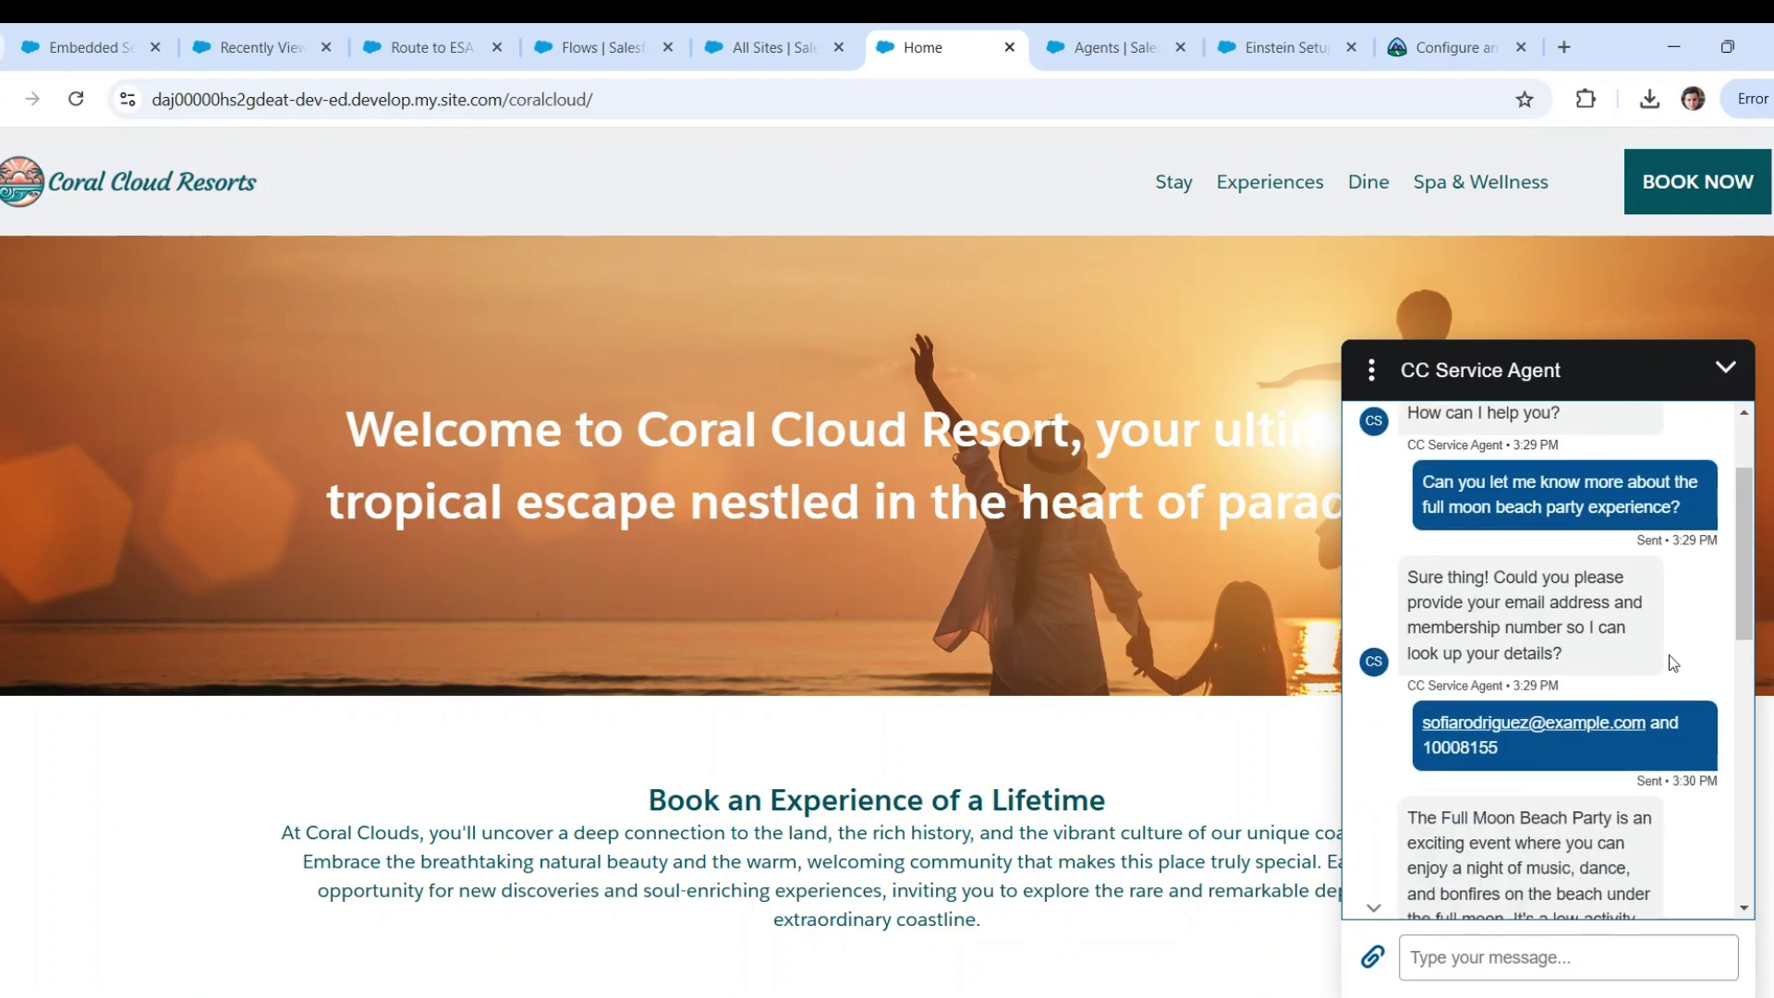
drag(1507, 601, 1516, 632)
click(1516, 632)
scroll(1516, 632, down, 1)
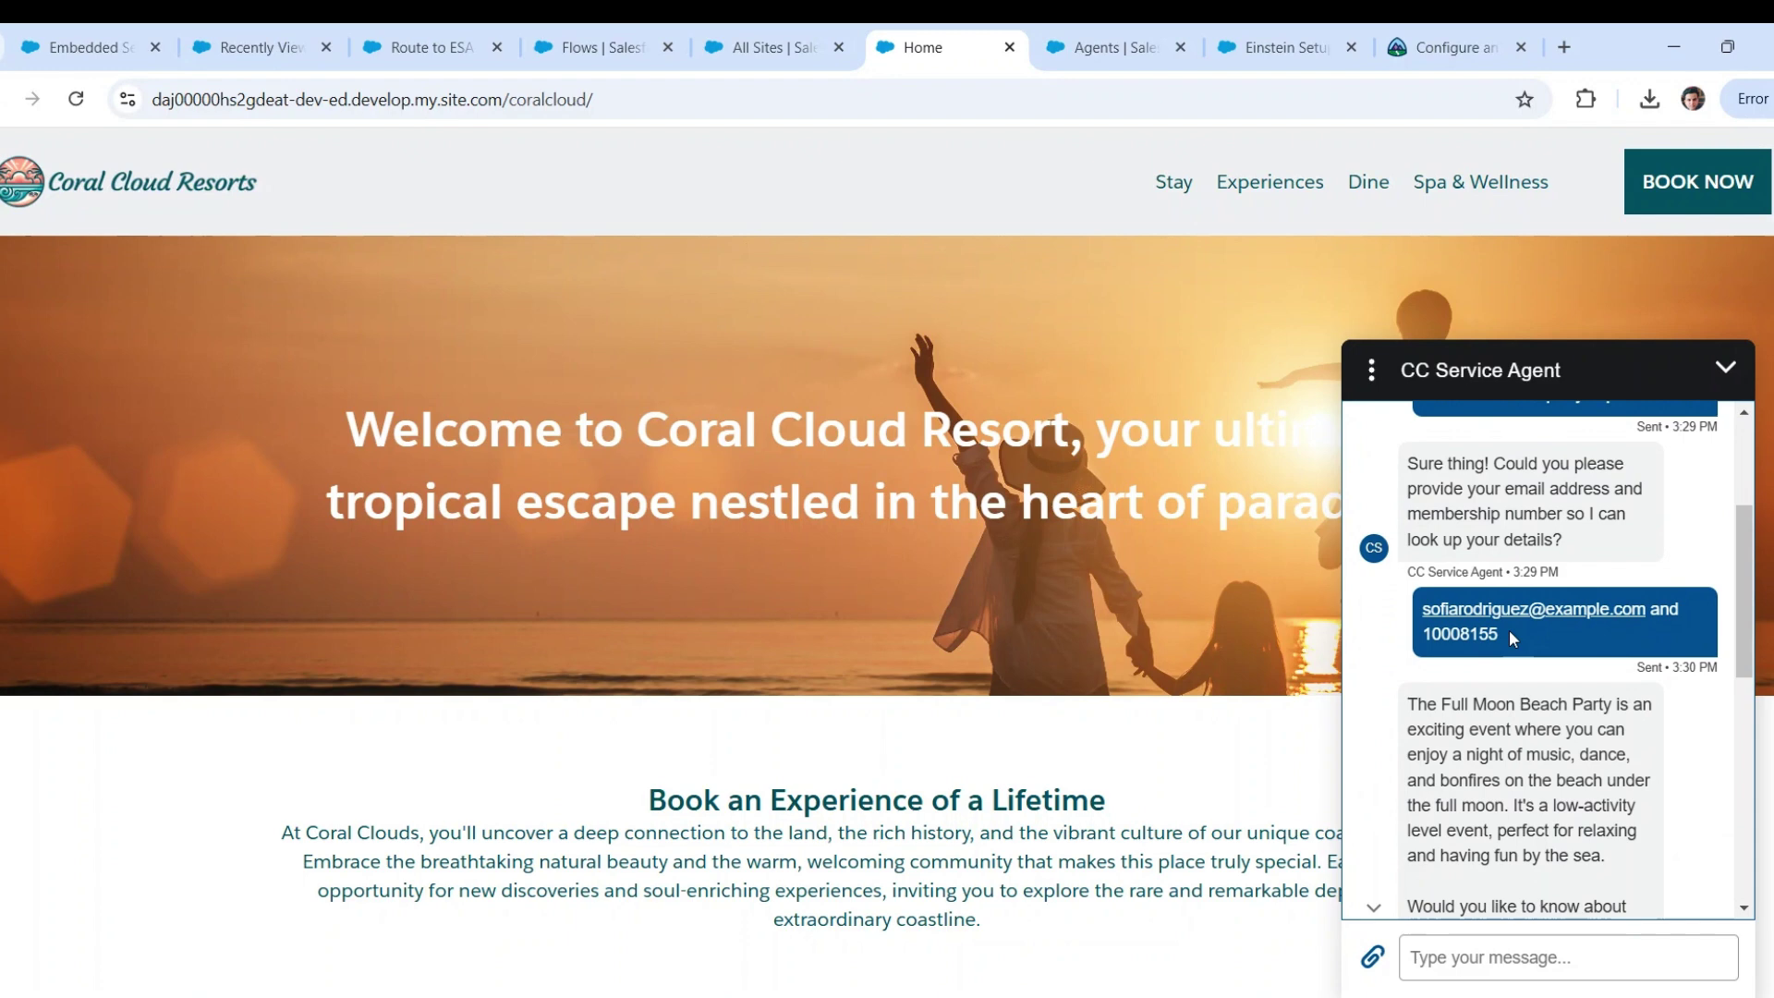
scroll(1510, 629, down, 1)
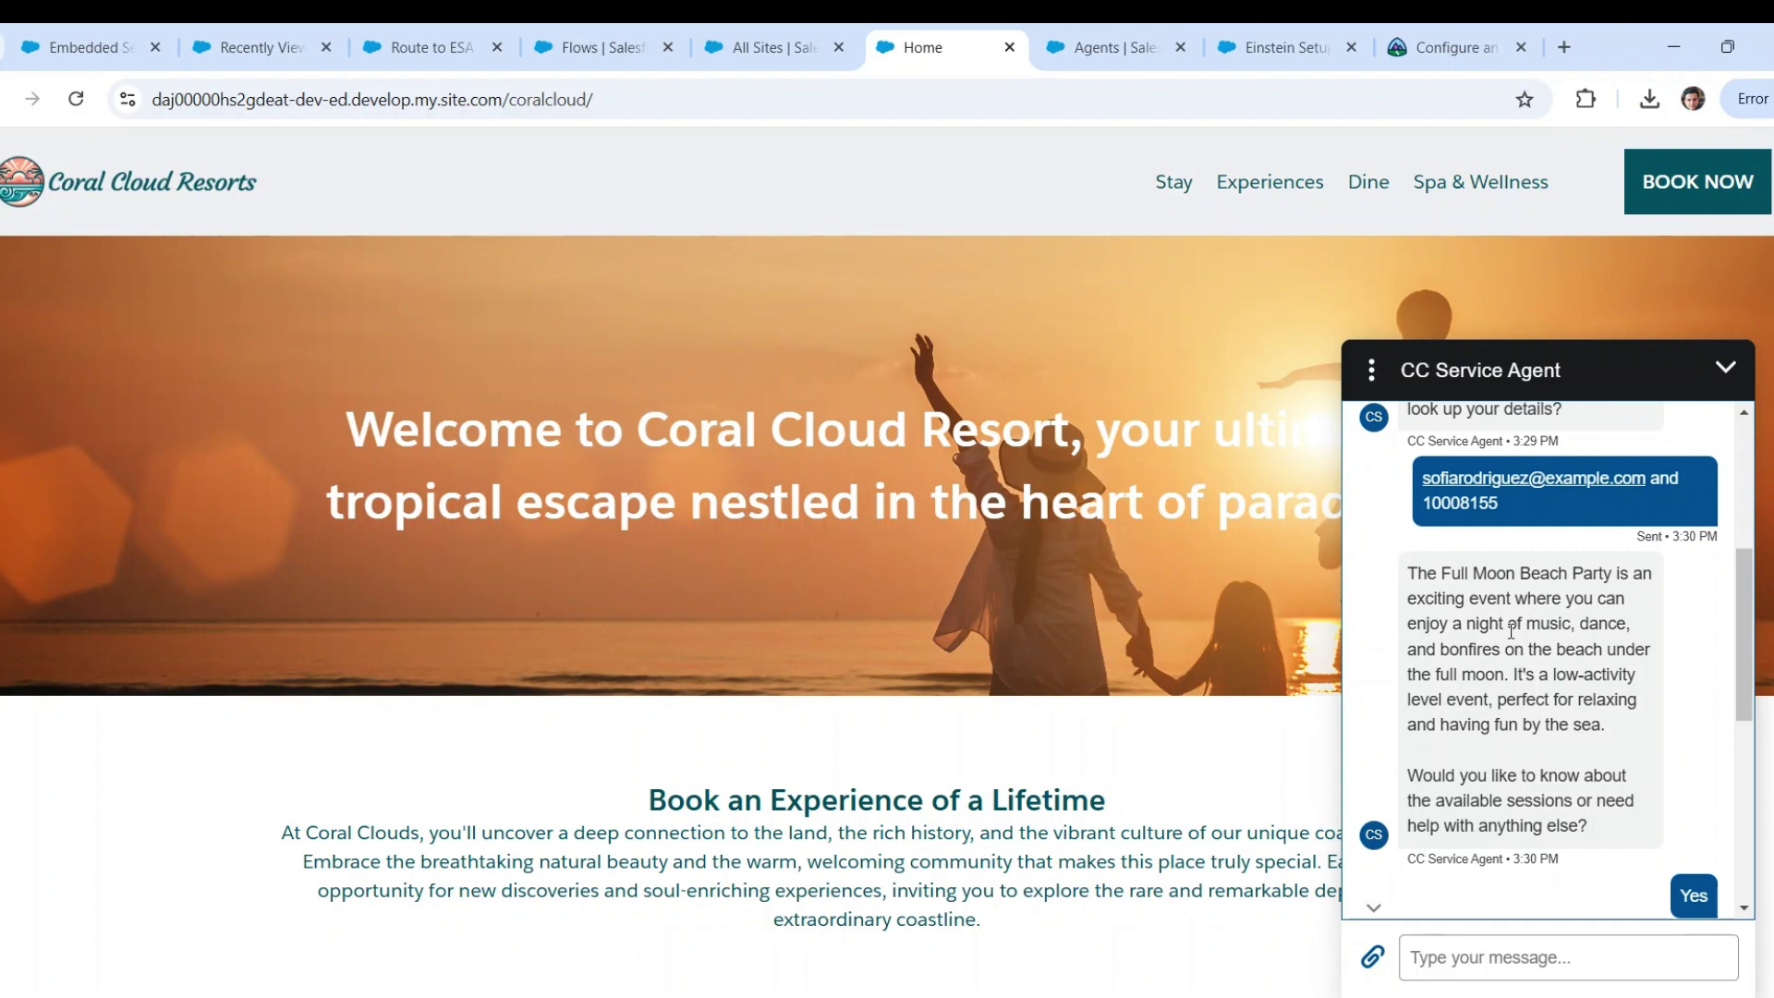
scroll(1512, 632, down, 1)
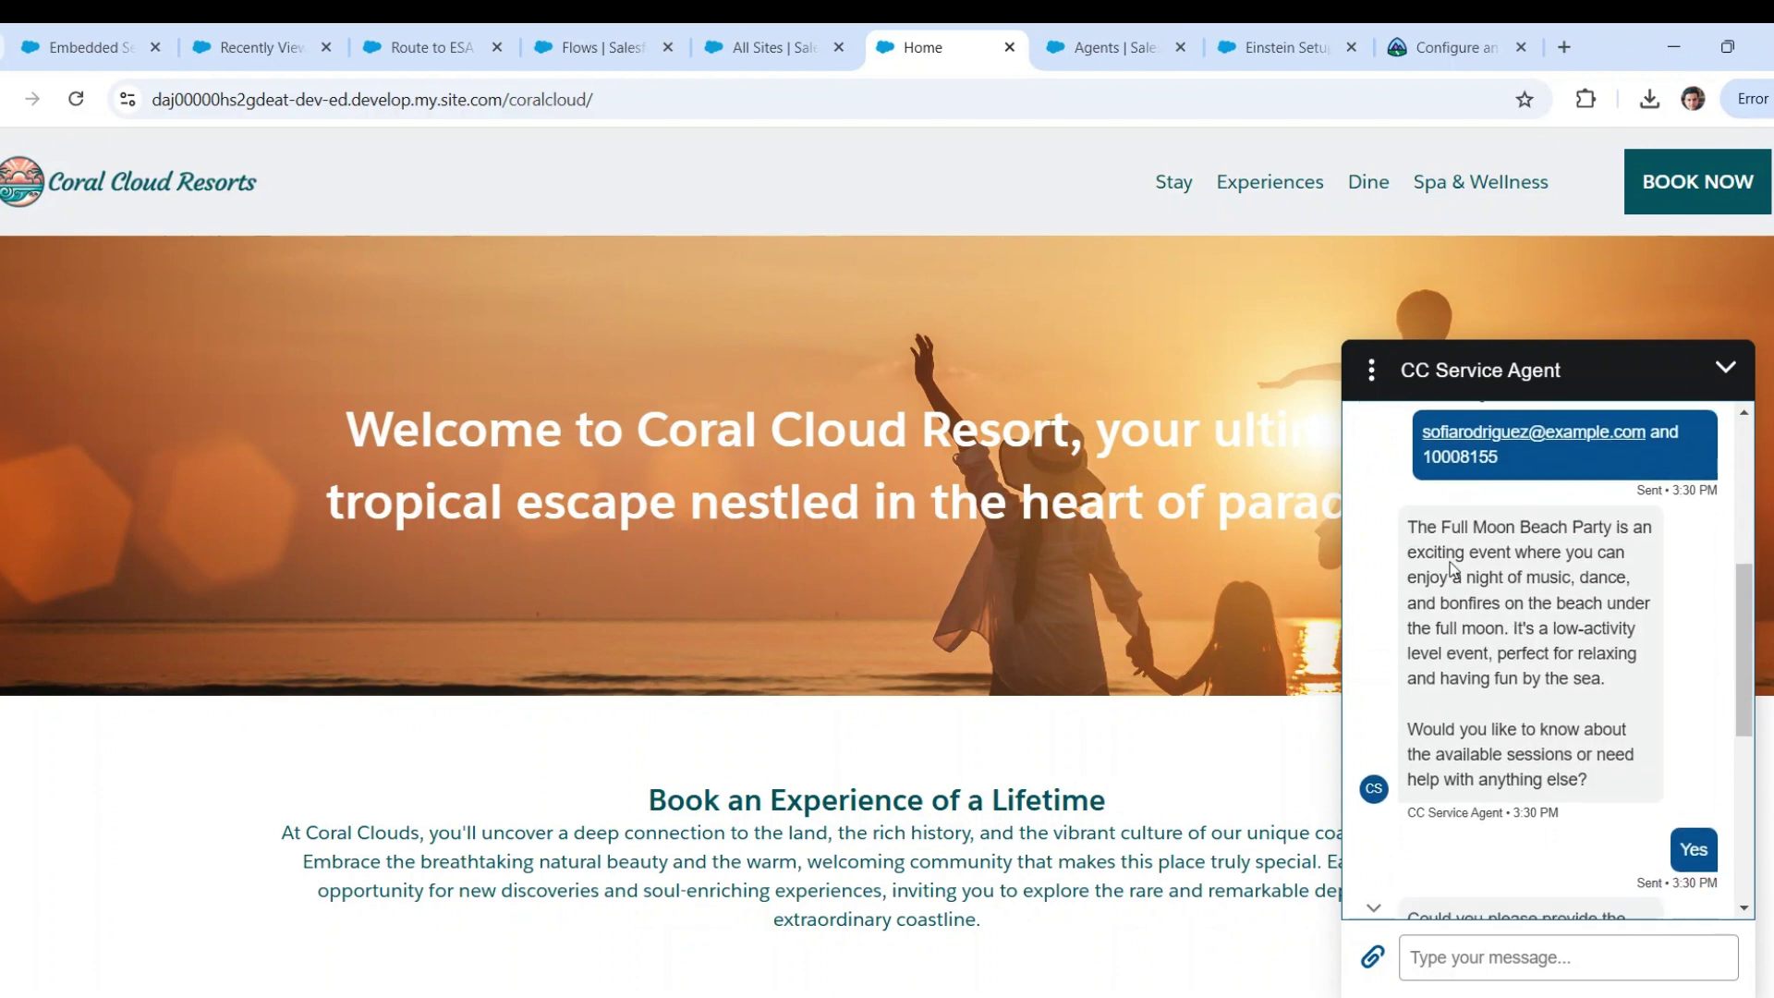
drag(1407, 527, 1608, 703)
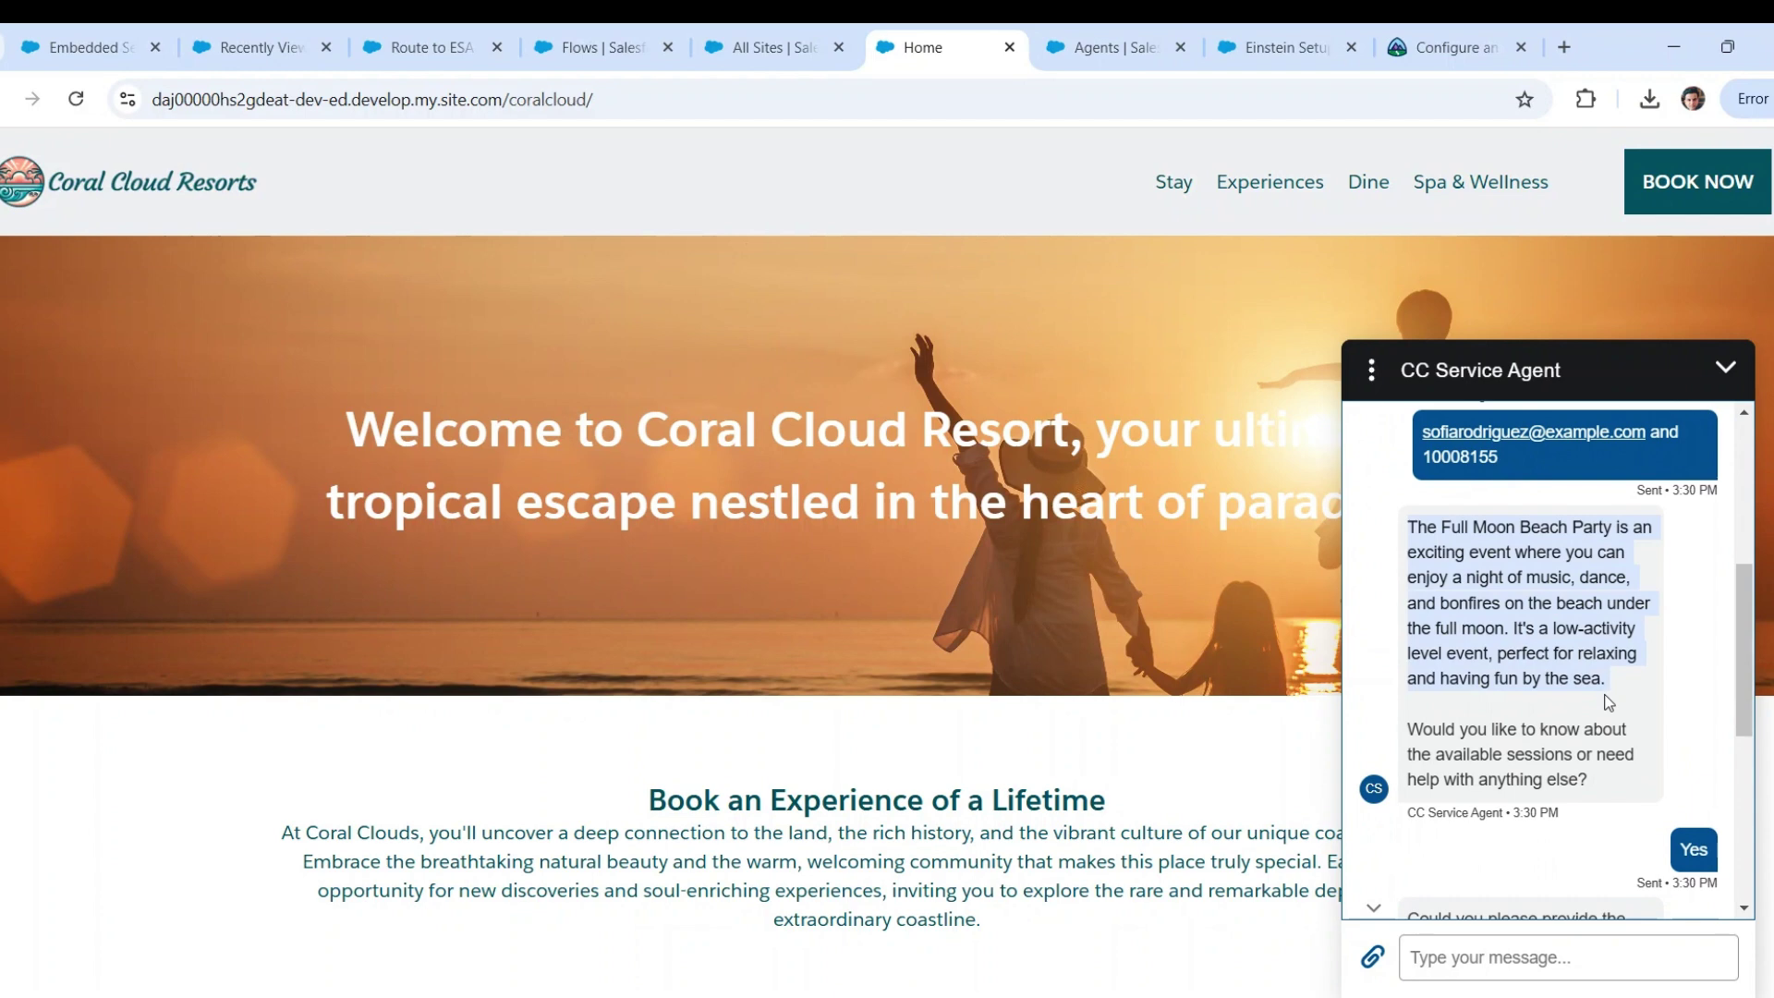
click(1607, 702)
- Examine the chat exchange about available sessions, the requested event date, and the session's time and open slots
scroll(1607, 702, down, 1)
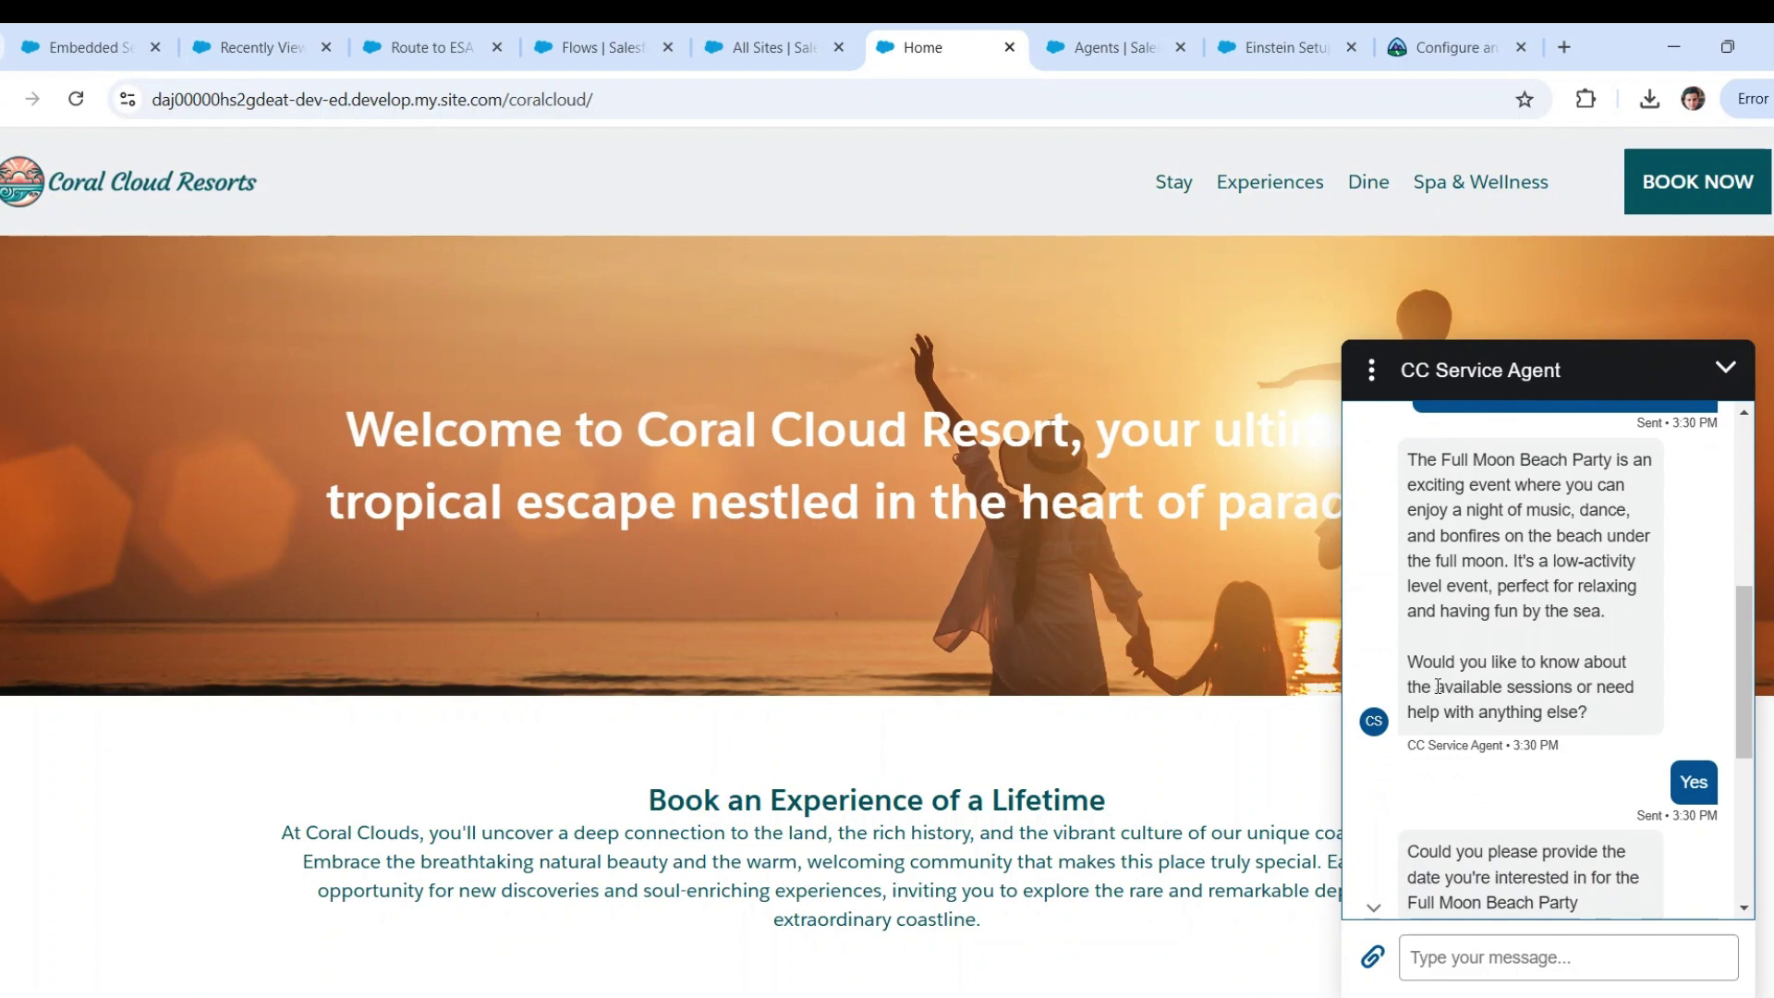
drag(1438, 686, 1576, 684)
click(1575, 684)
scroll(1575, 684, down, 2)
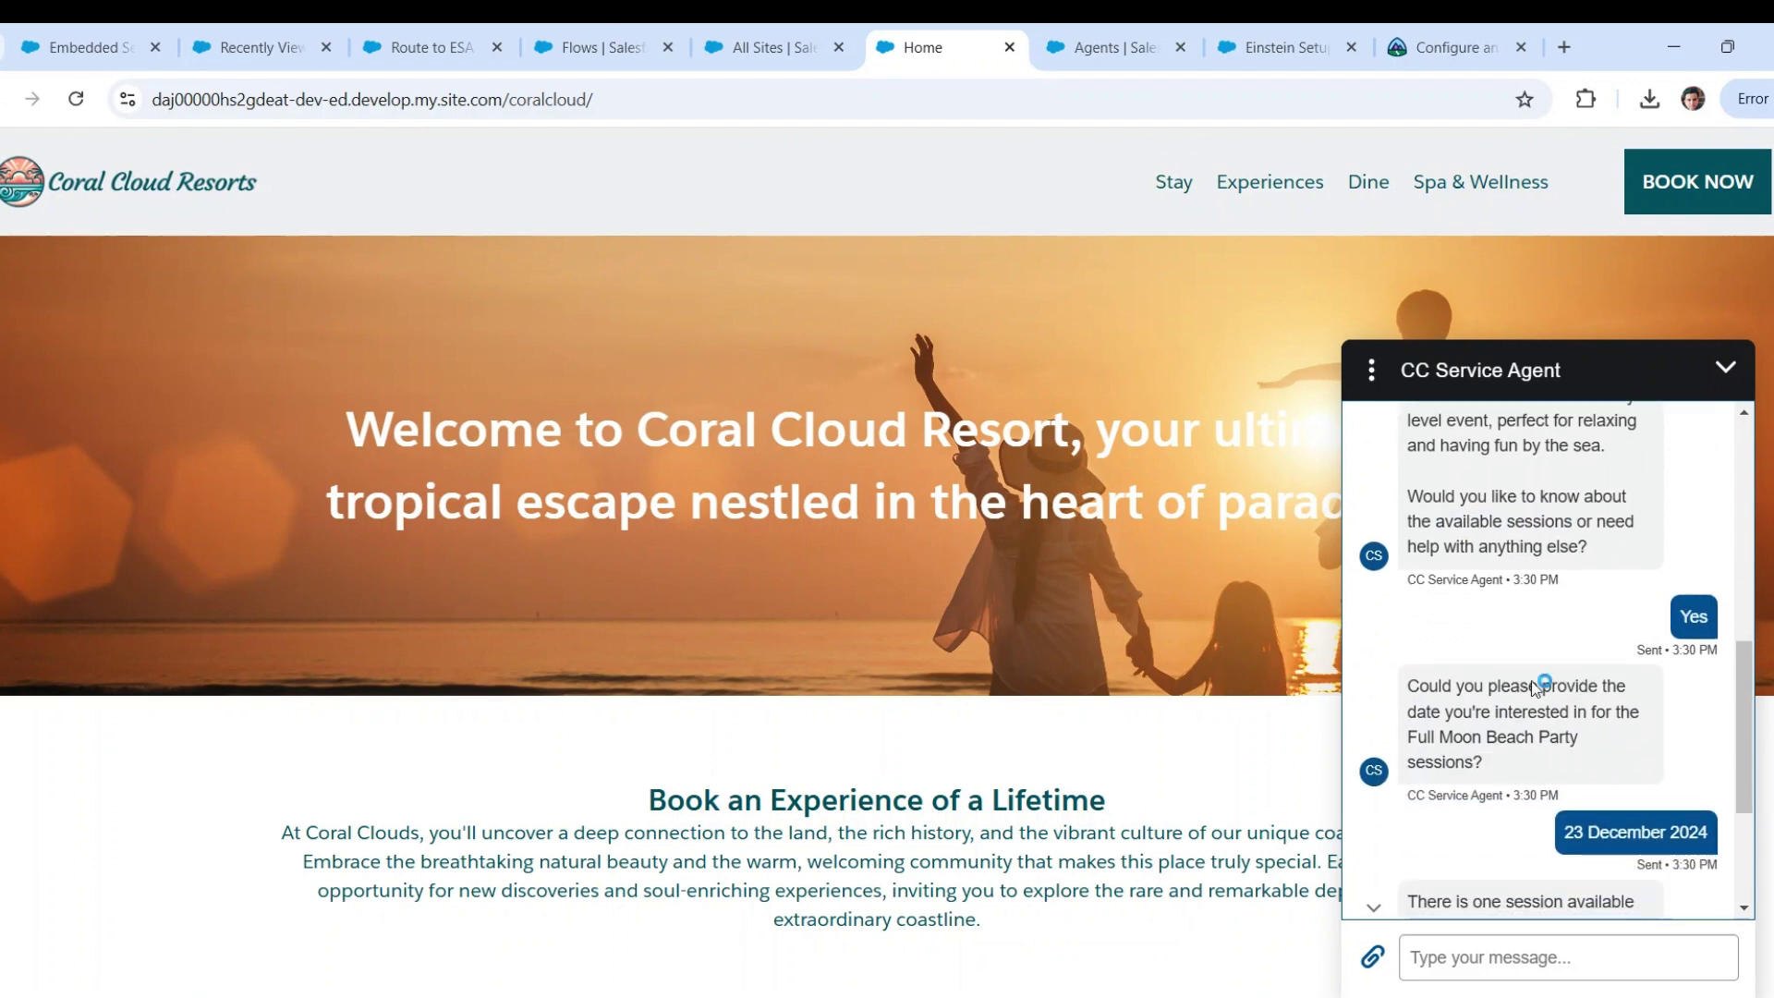
scroll(1409, 647, down, 1)
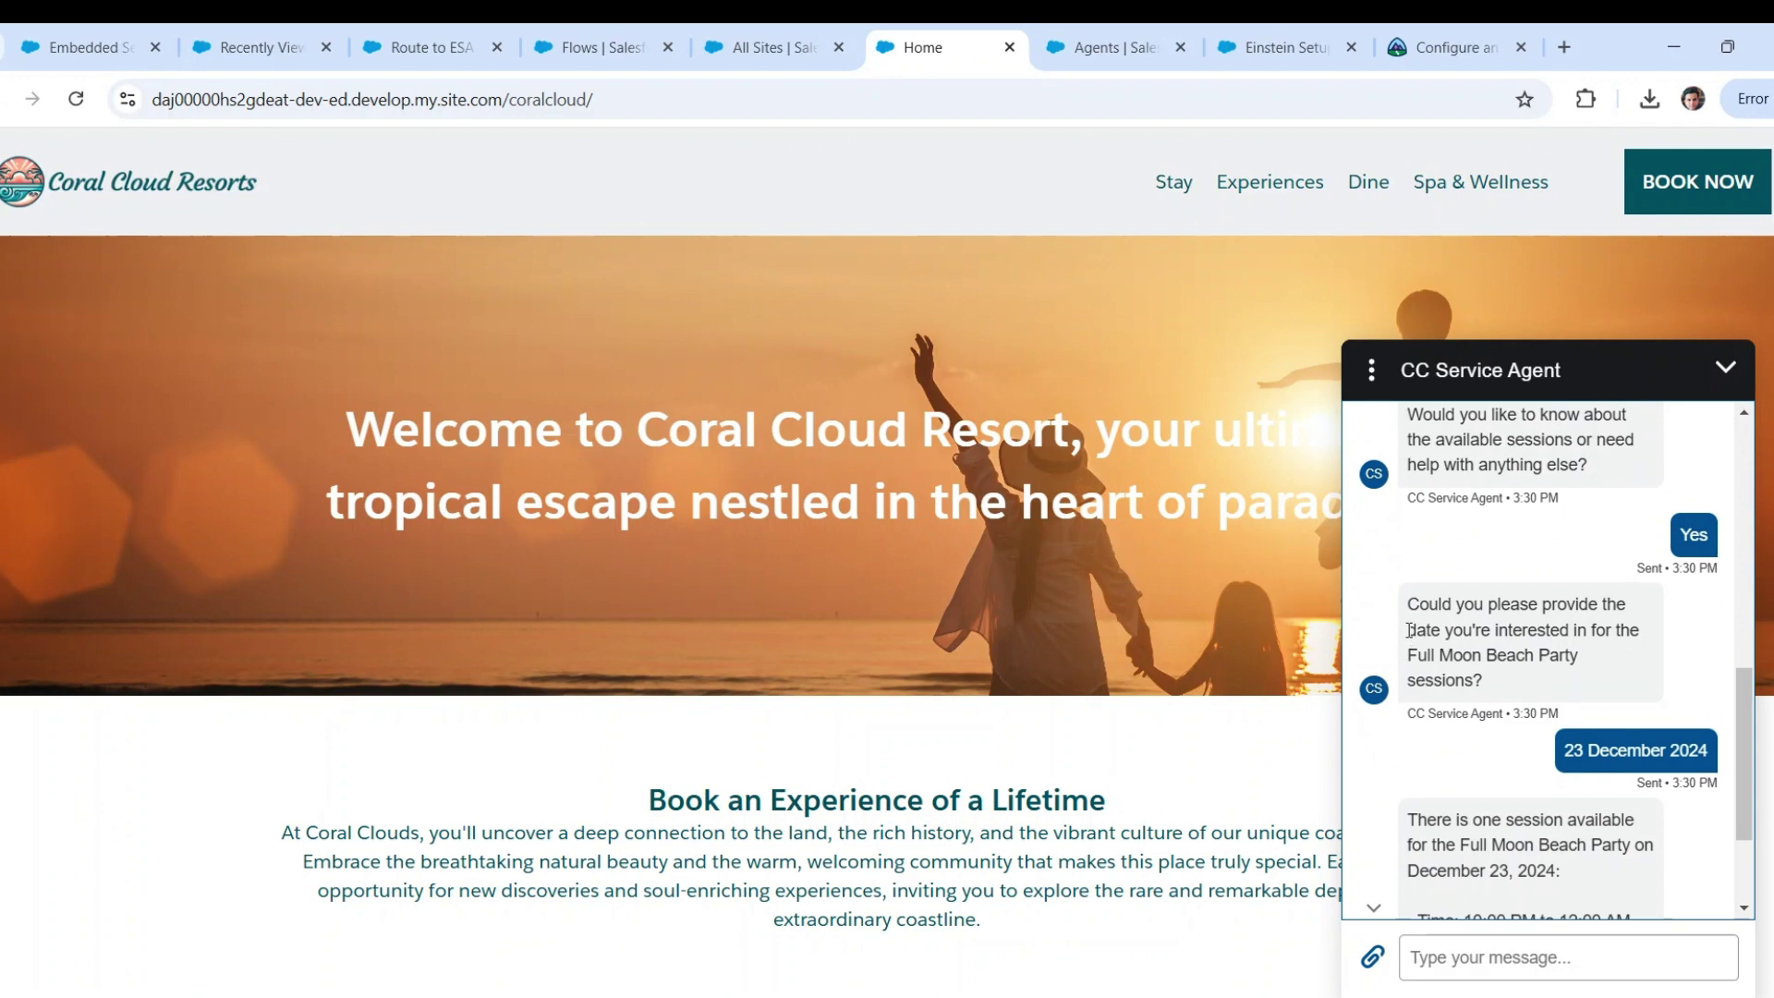
scroll(1612, 786, down, 2)
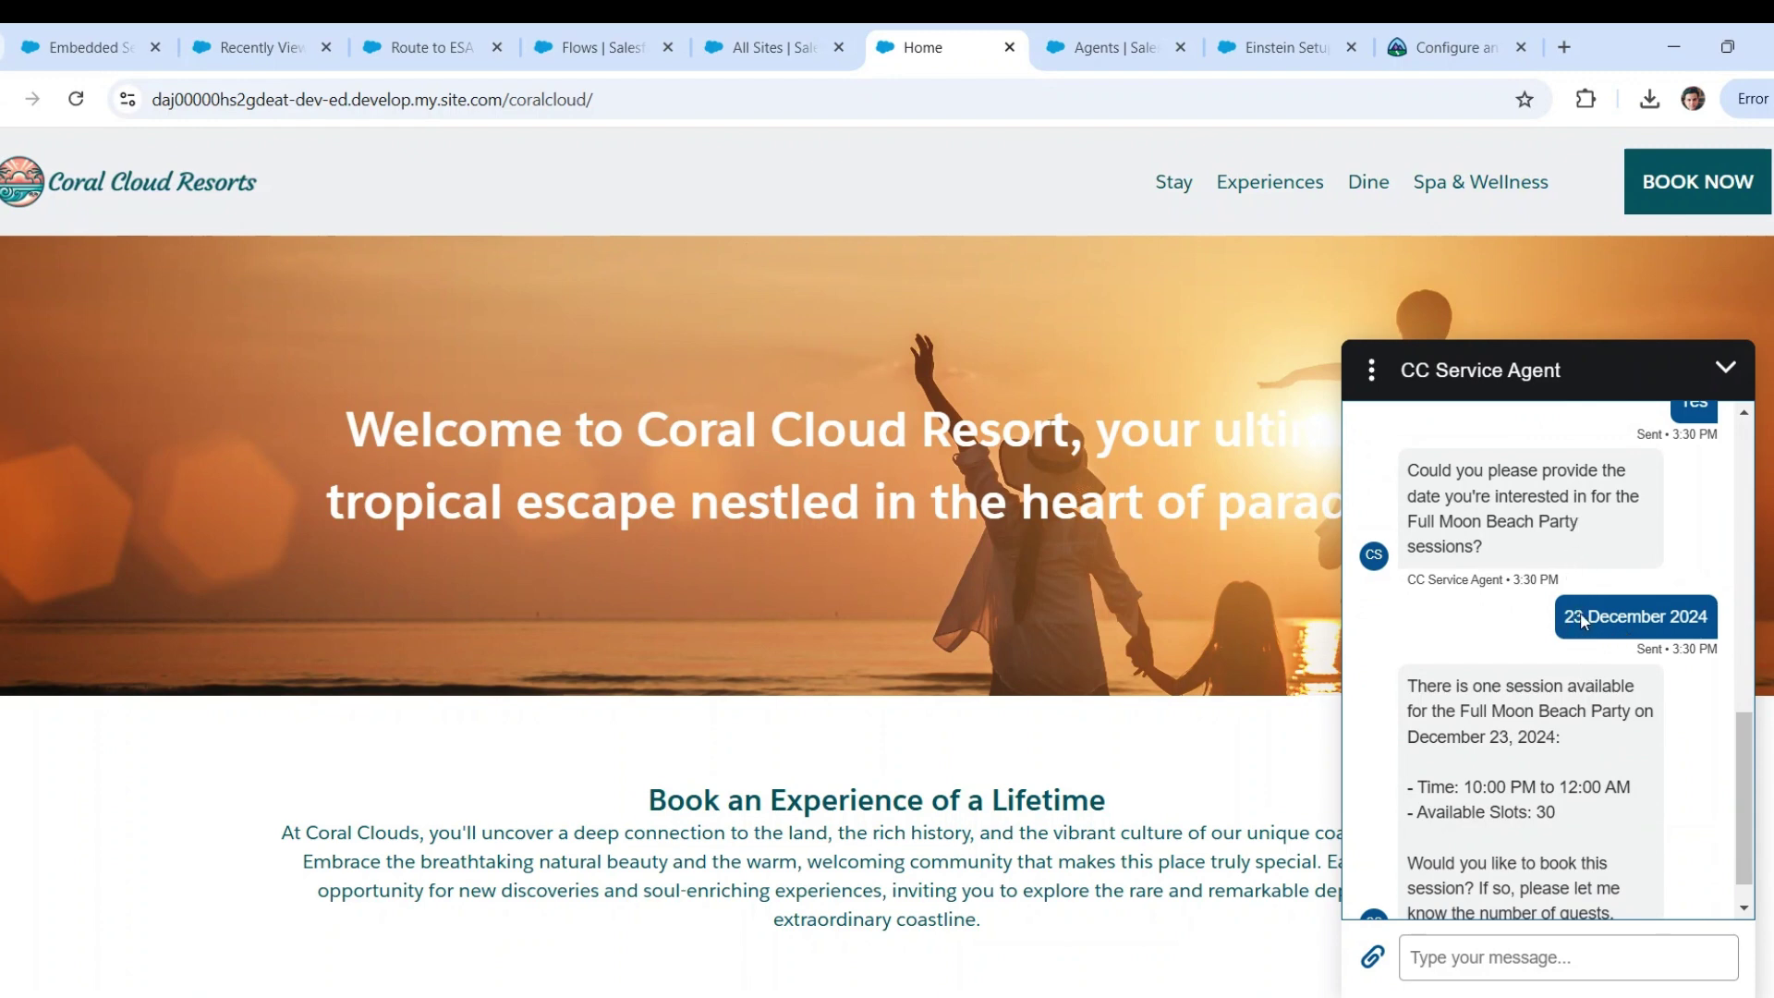
drag(1565, 619, 1665, 617)
click(1663, 617)
scroll(1662, 616, down, 1)
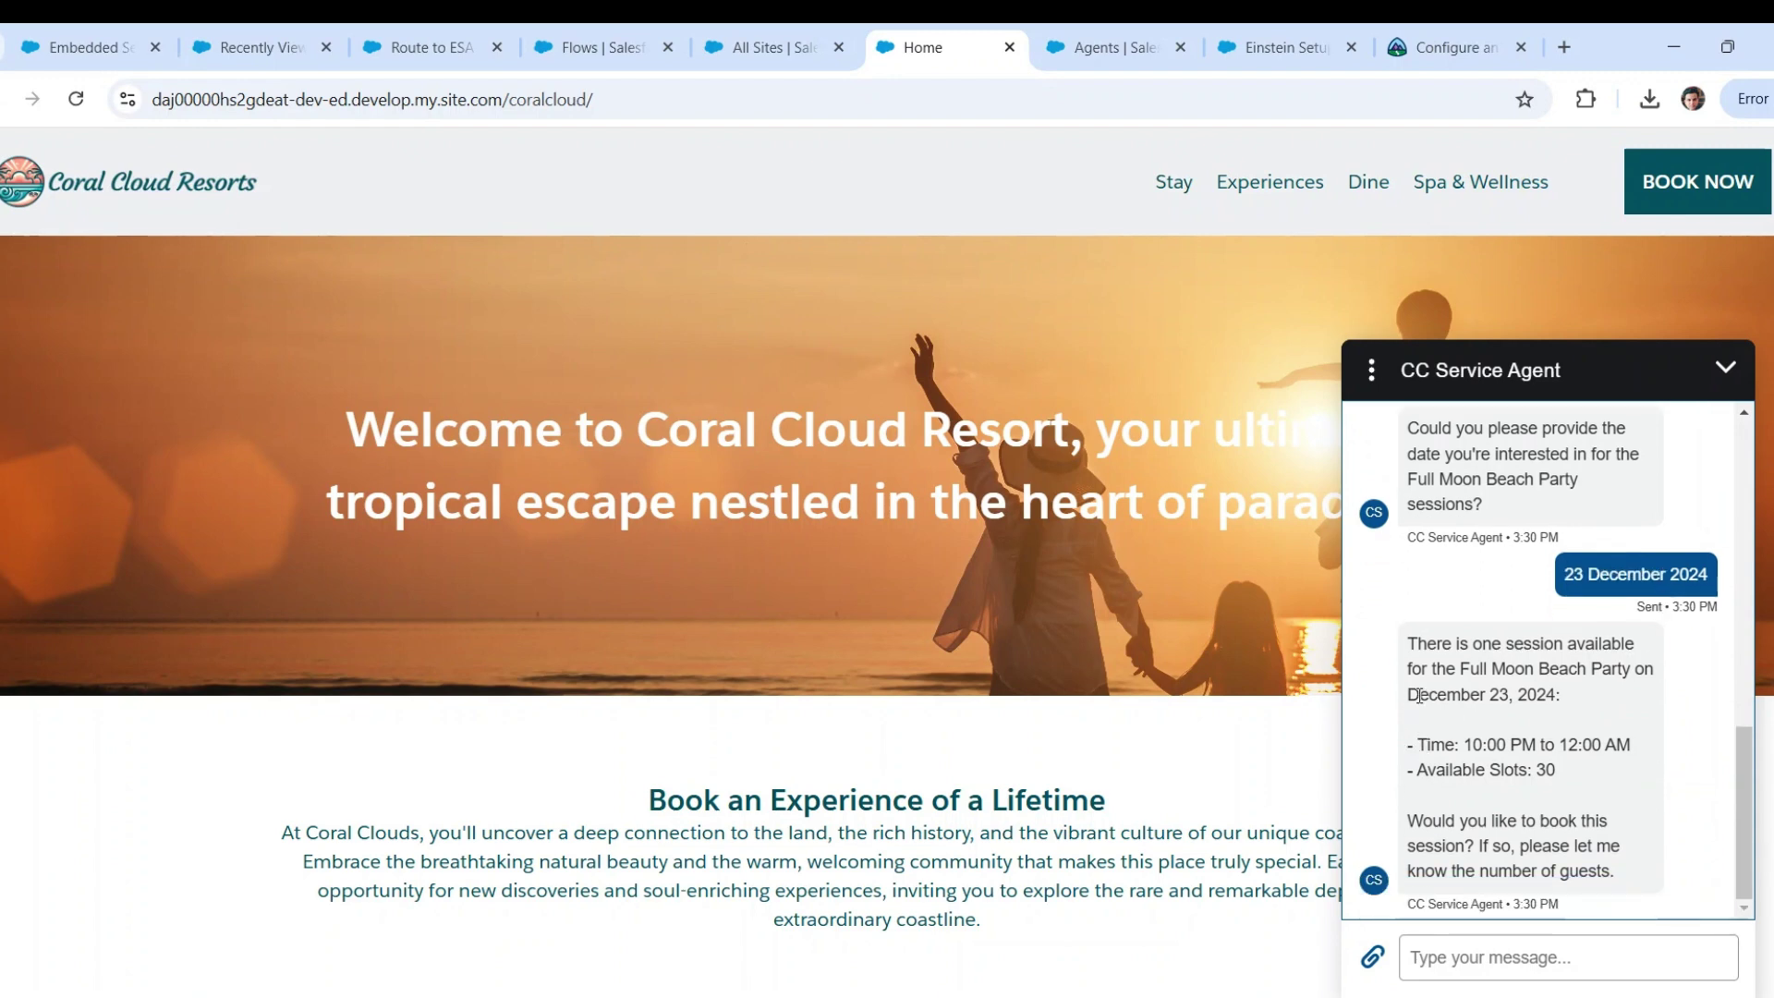
scroll(1449, 792, down, 2)
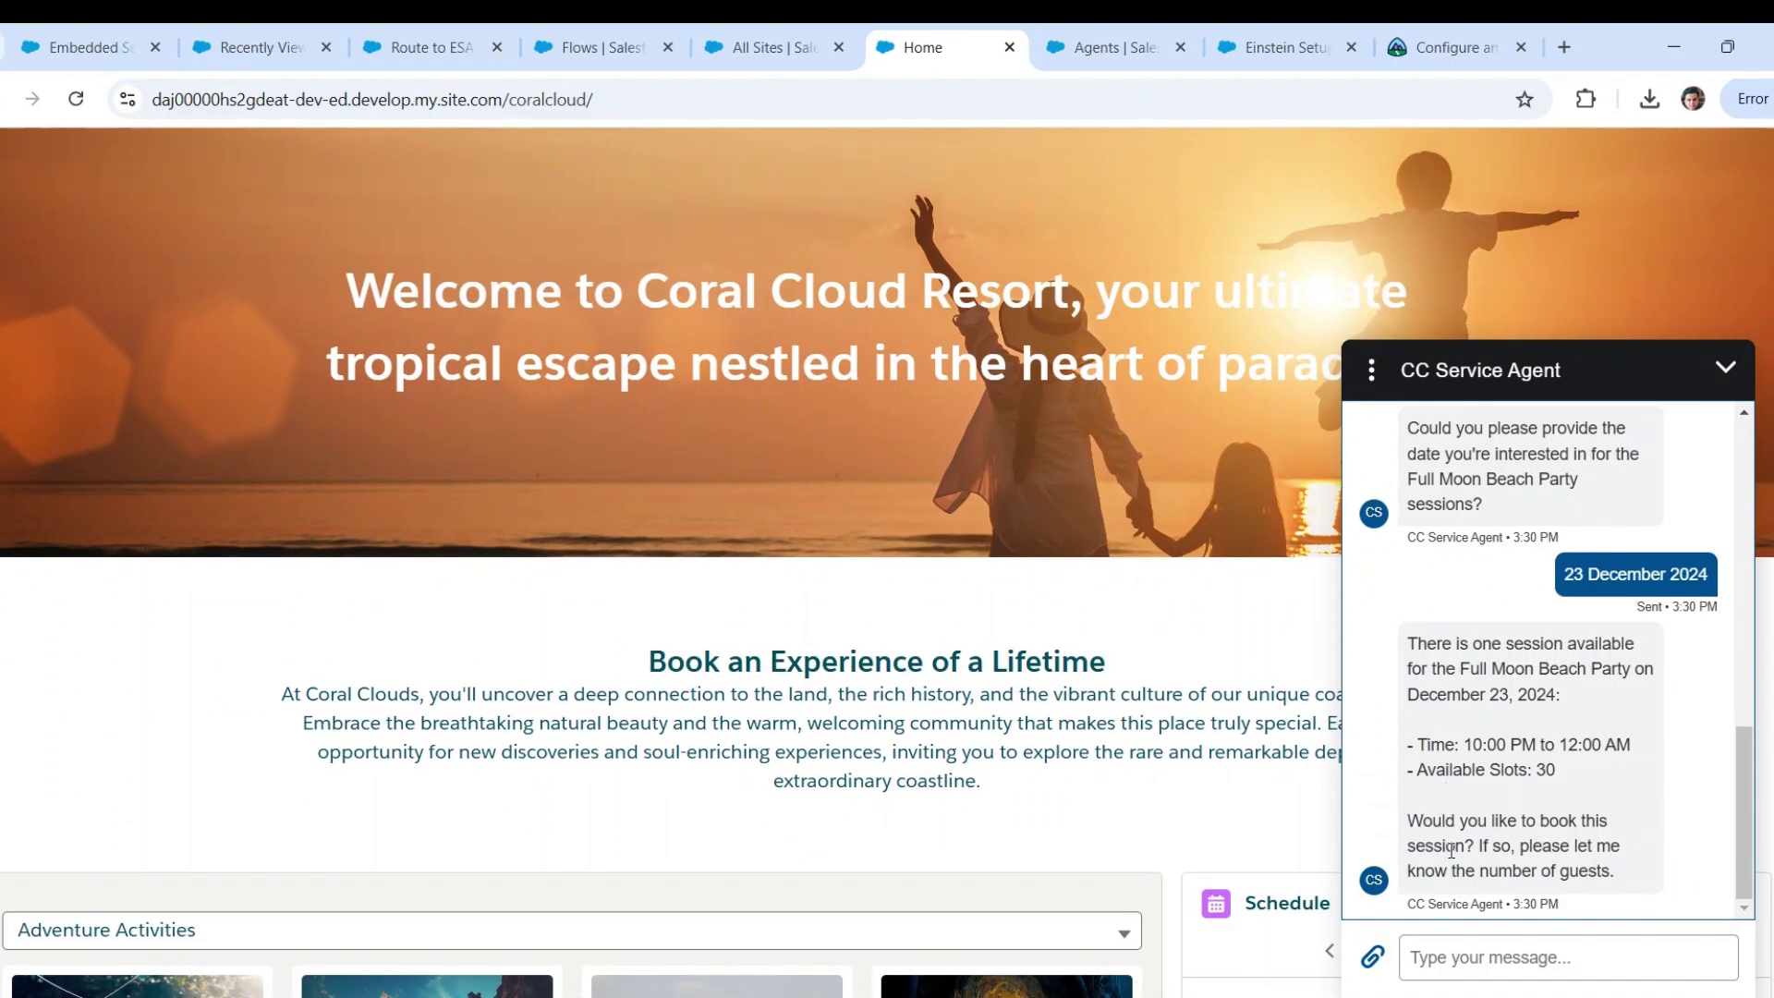
- Book the offered Full Moon Beach Party session for 2 guests in the chat and review the full conversation
click(1465, 959)
text(8)
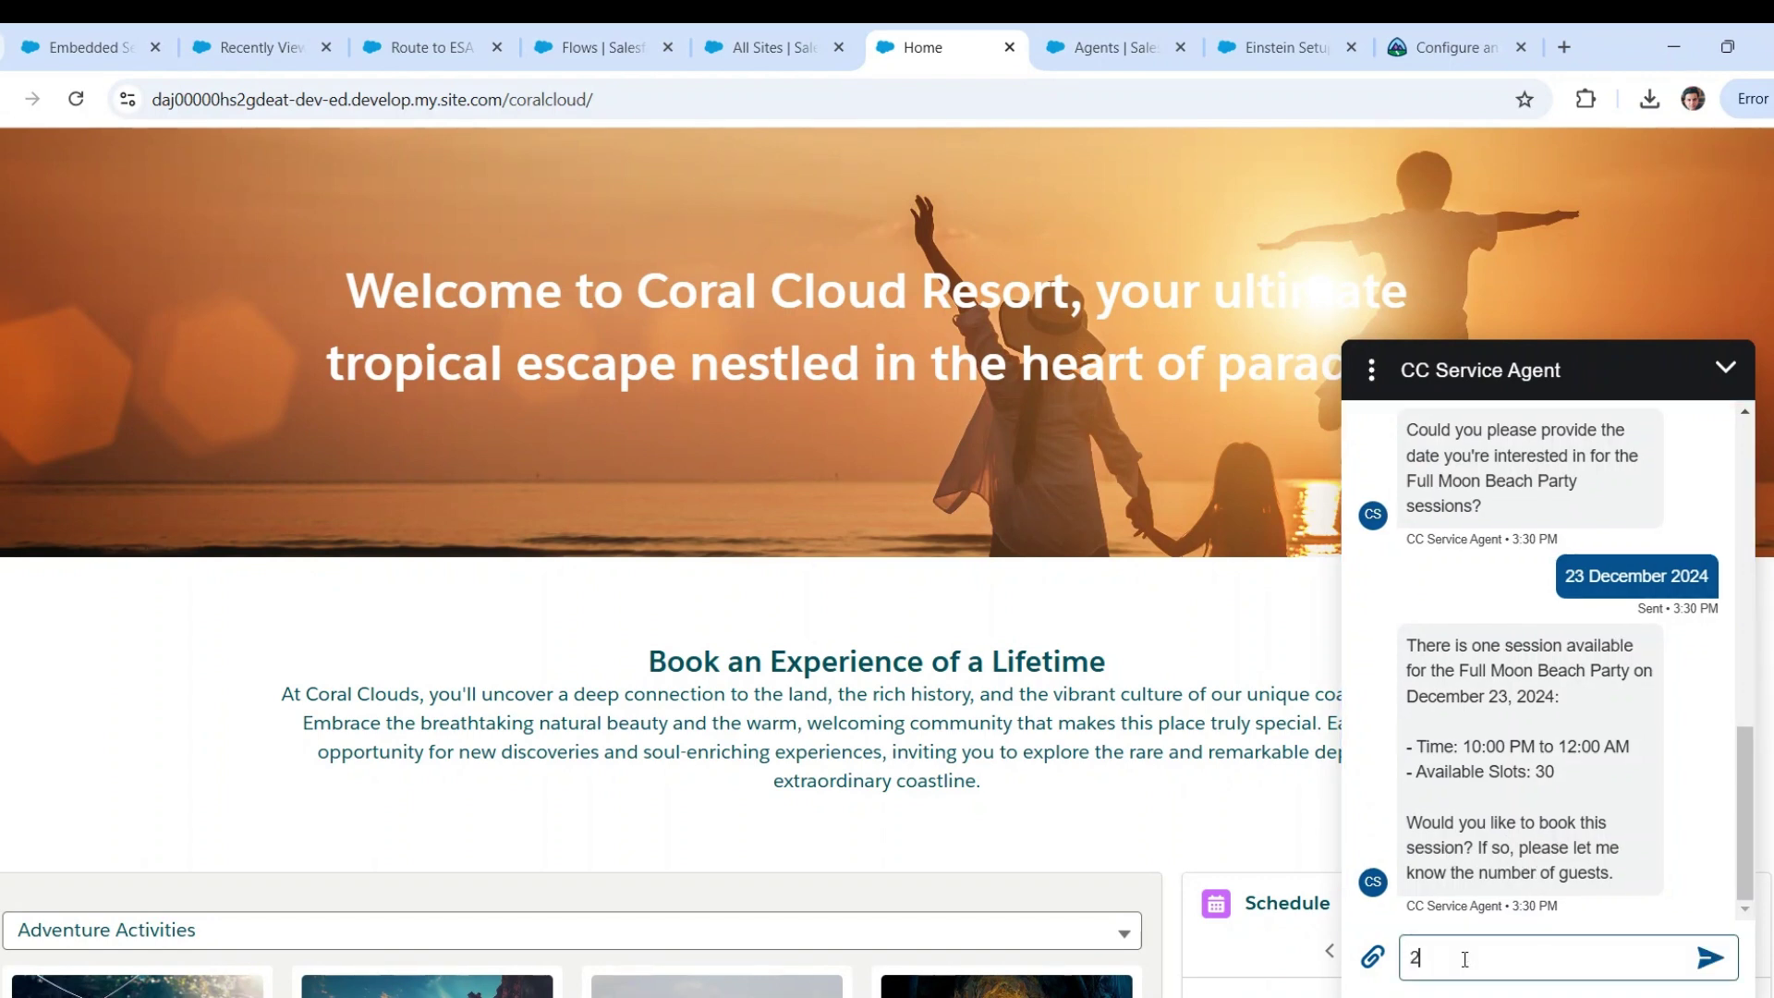
key(Return)
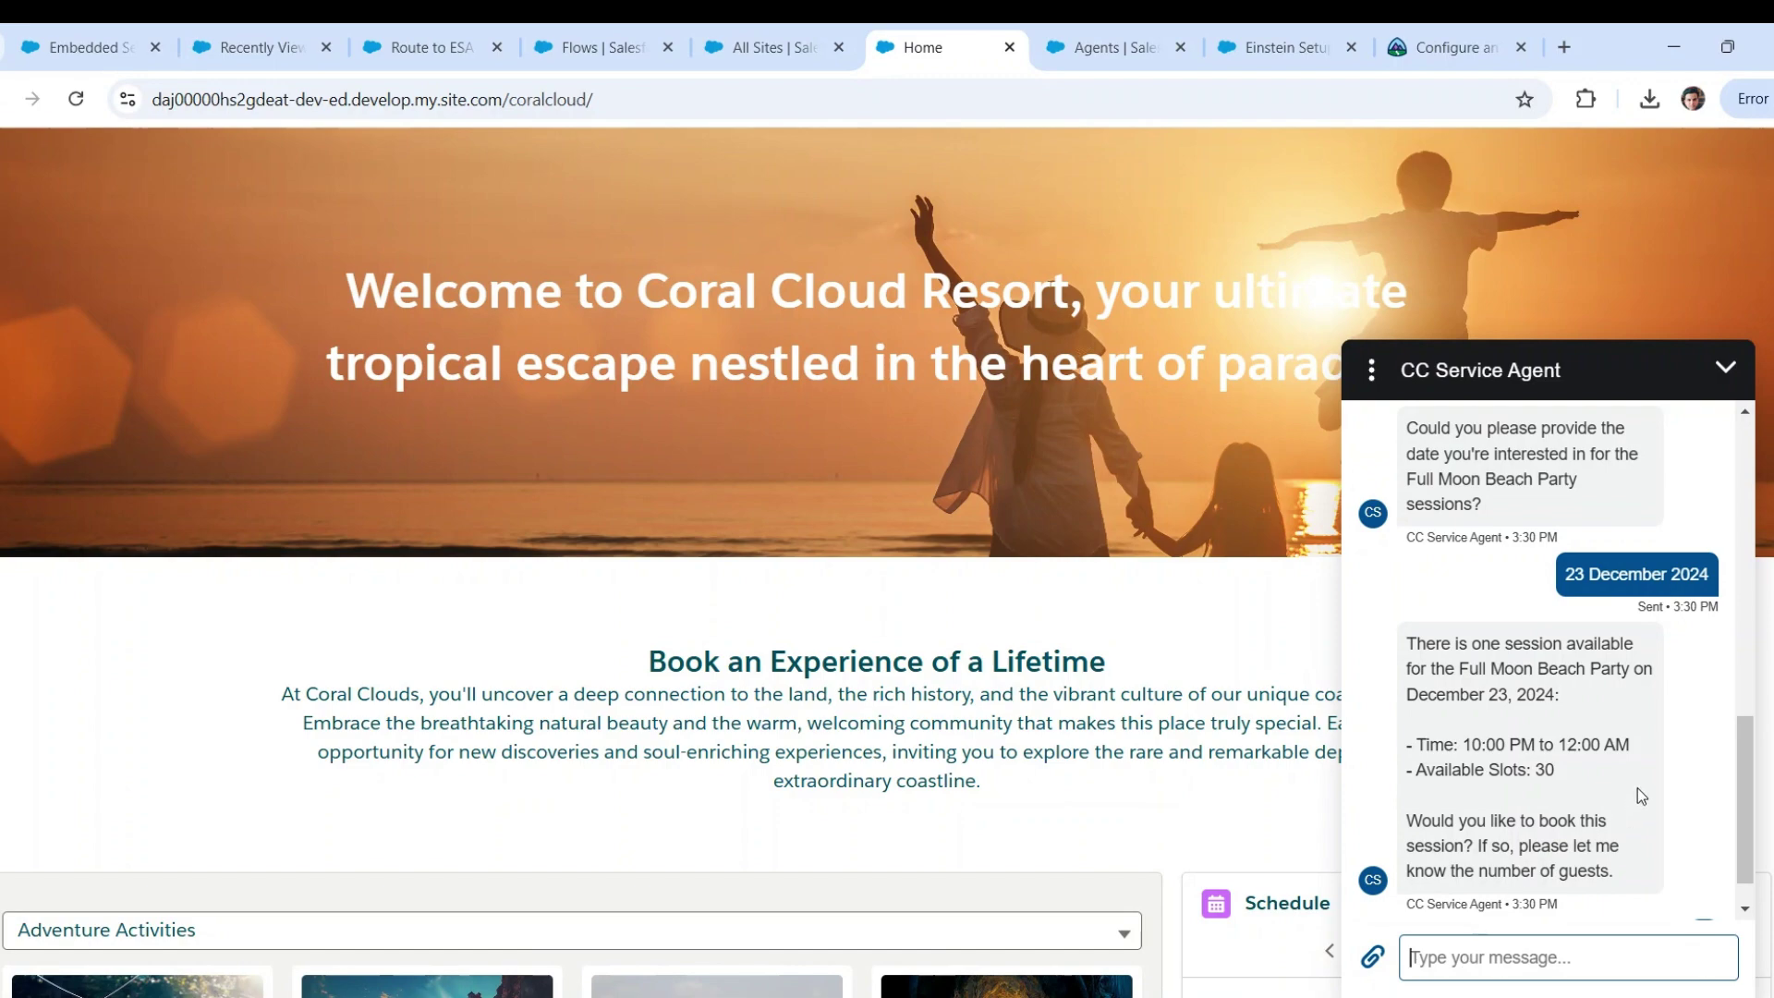
scroll(1637, 789, down, 5)
scroll(1125, 738, up, 6)
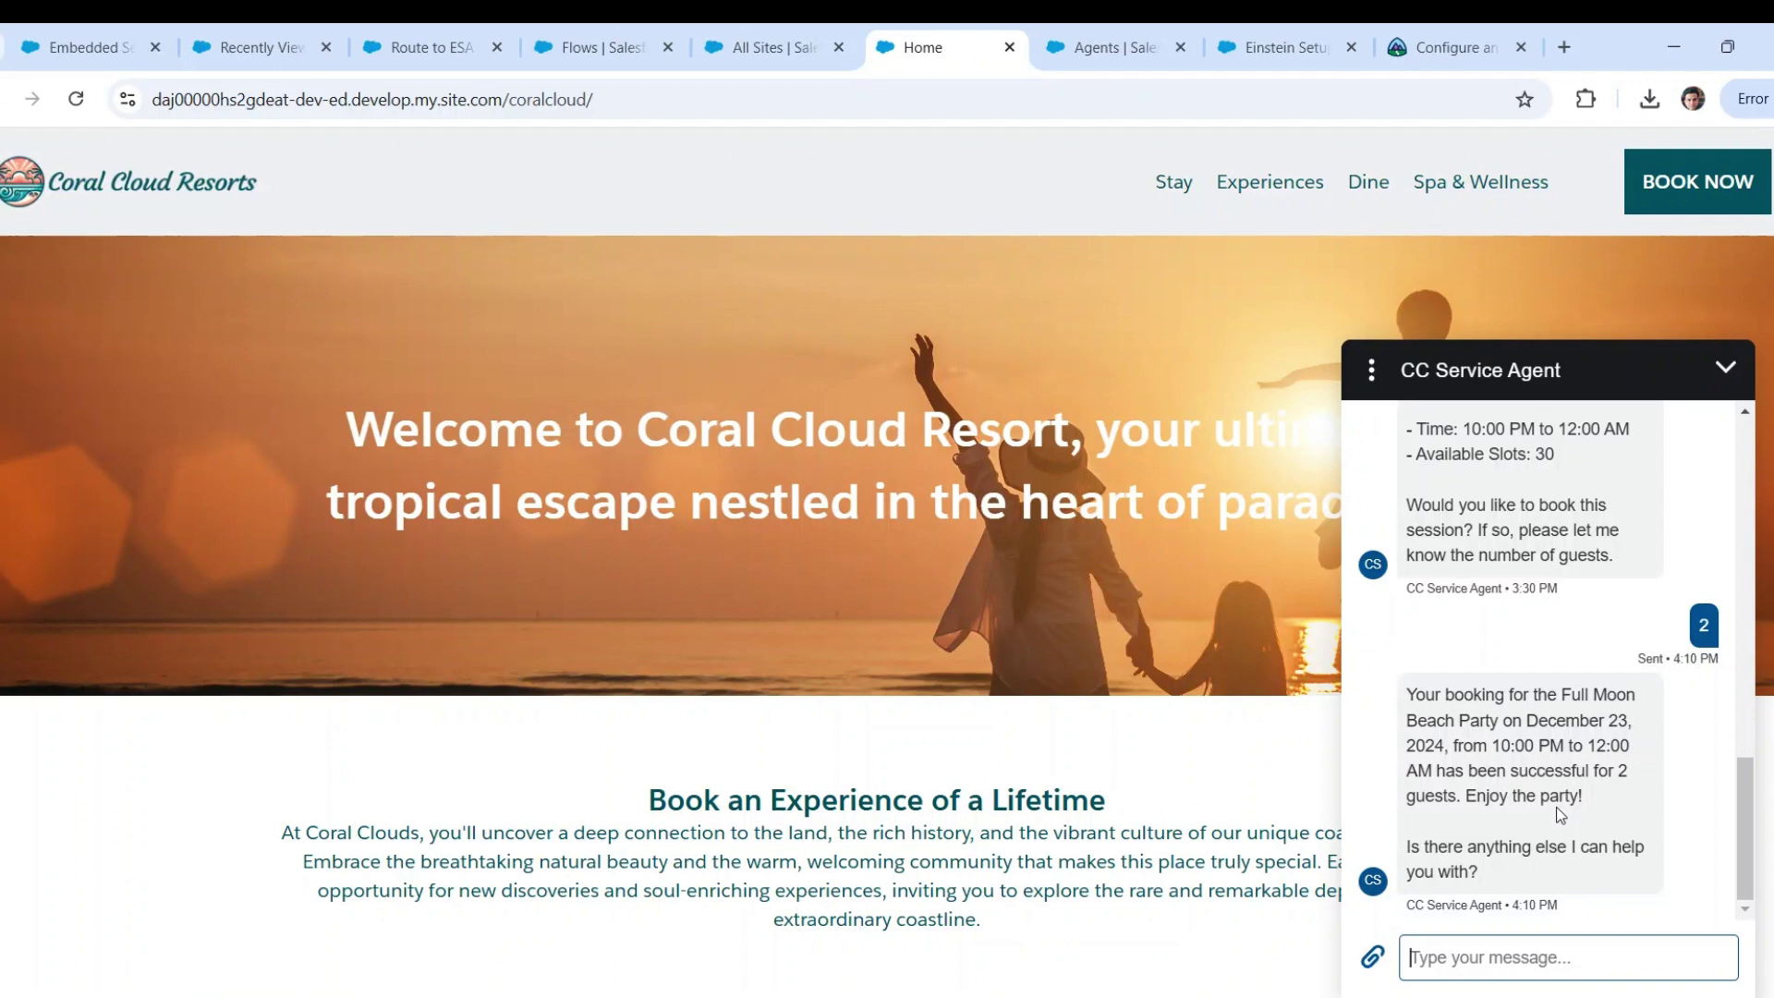
scroll(1556, 807, up, 15)
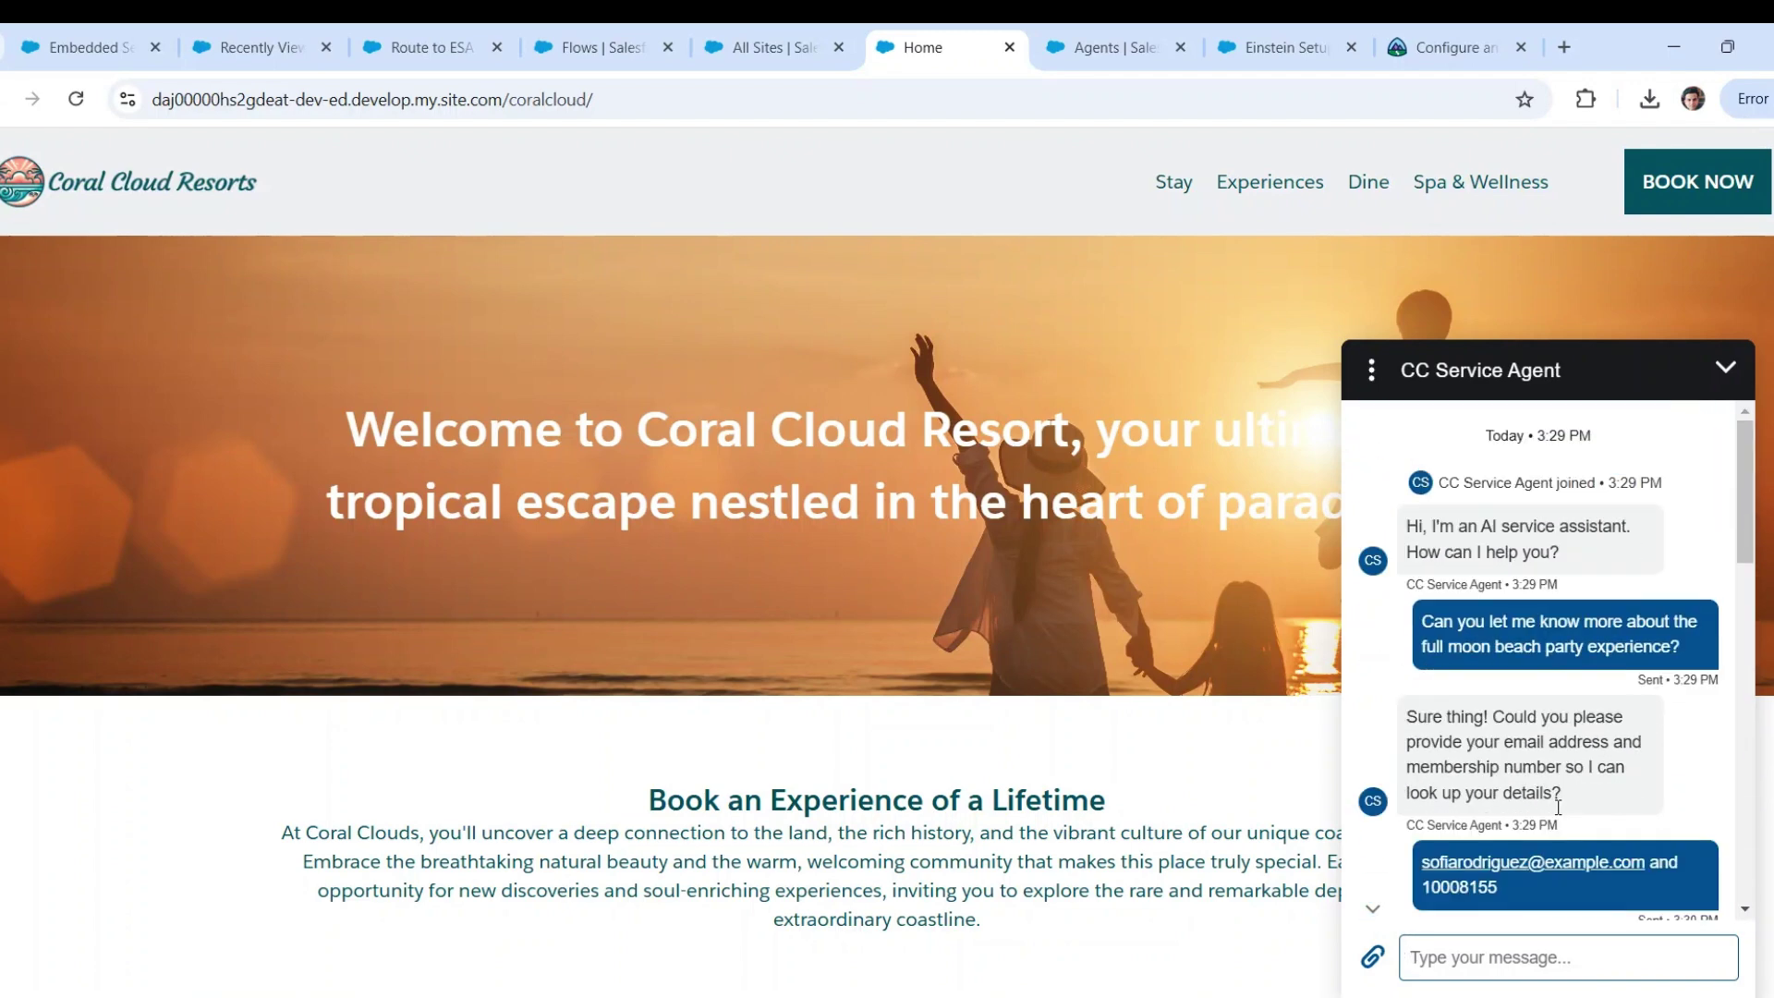
scroll(1560, 812, down, 5)
scroll(1559, 815, down, 8)
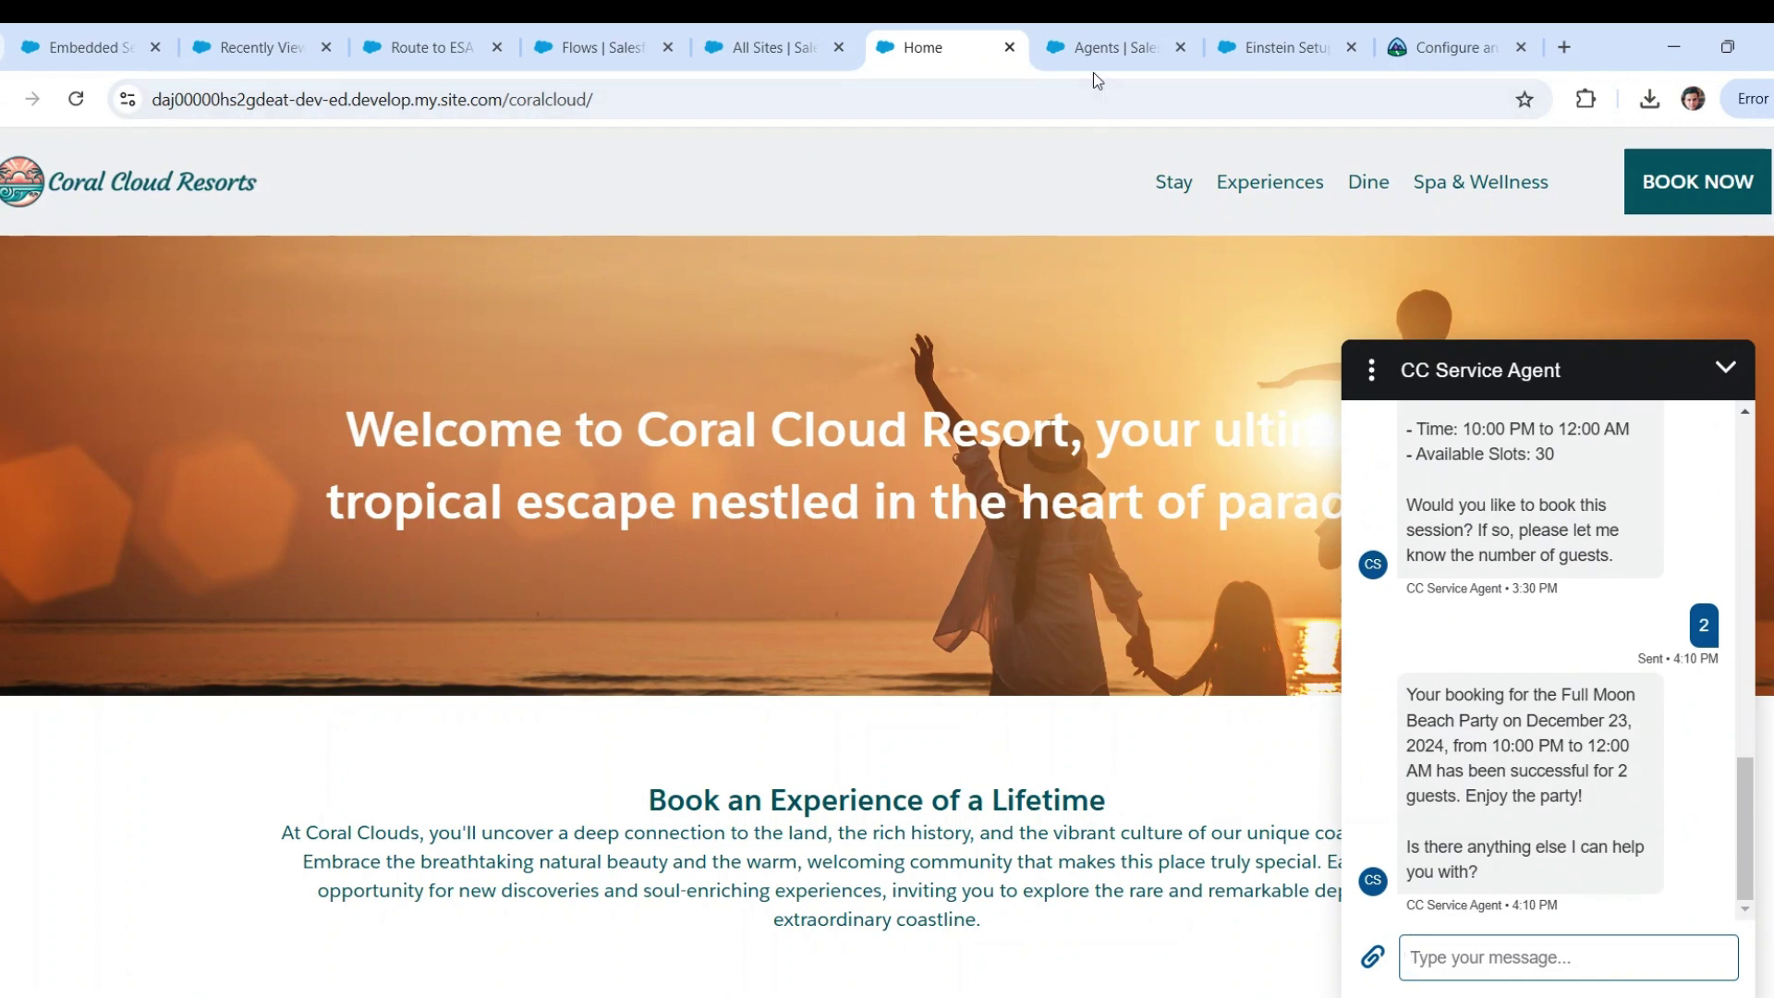
- Check the Agents setup page, the Trailhead project on configuring an Agentforce Service Agent, and the Einstein Setup page
click(1104, 47)
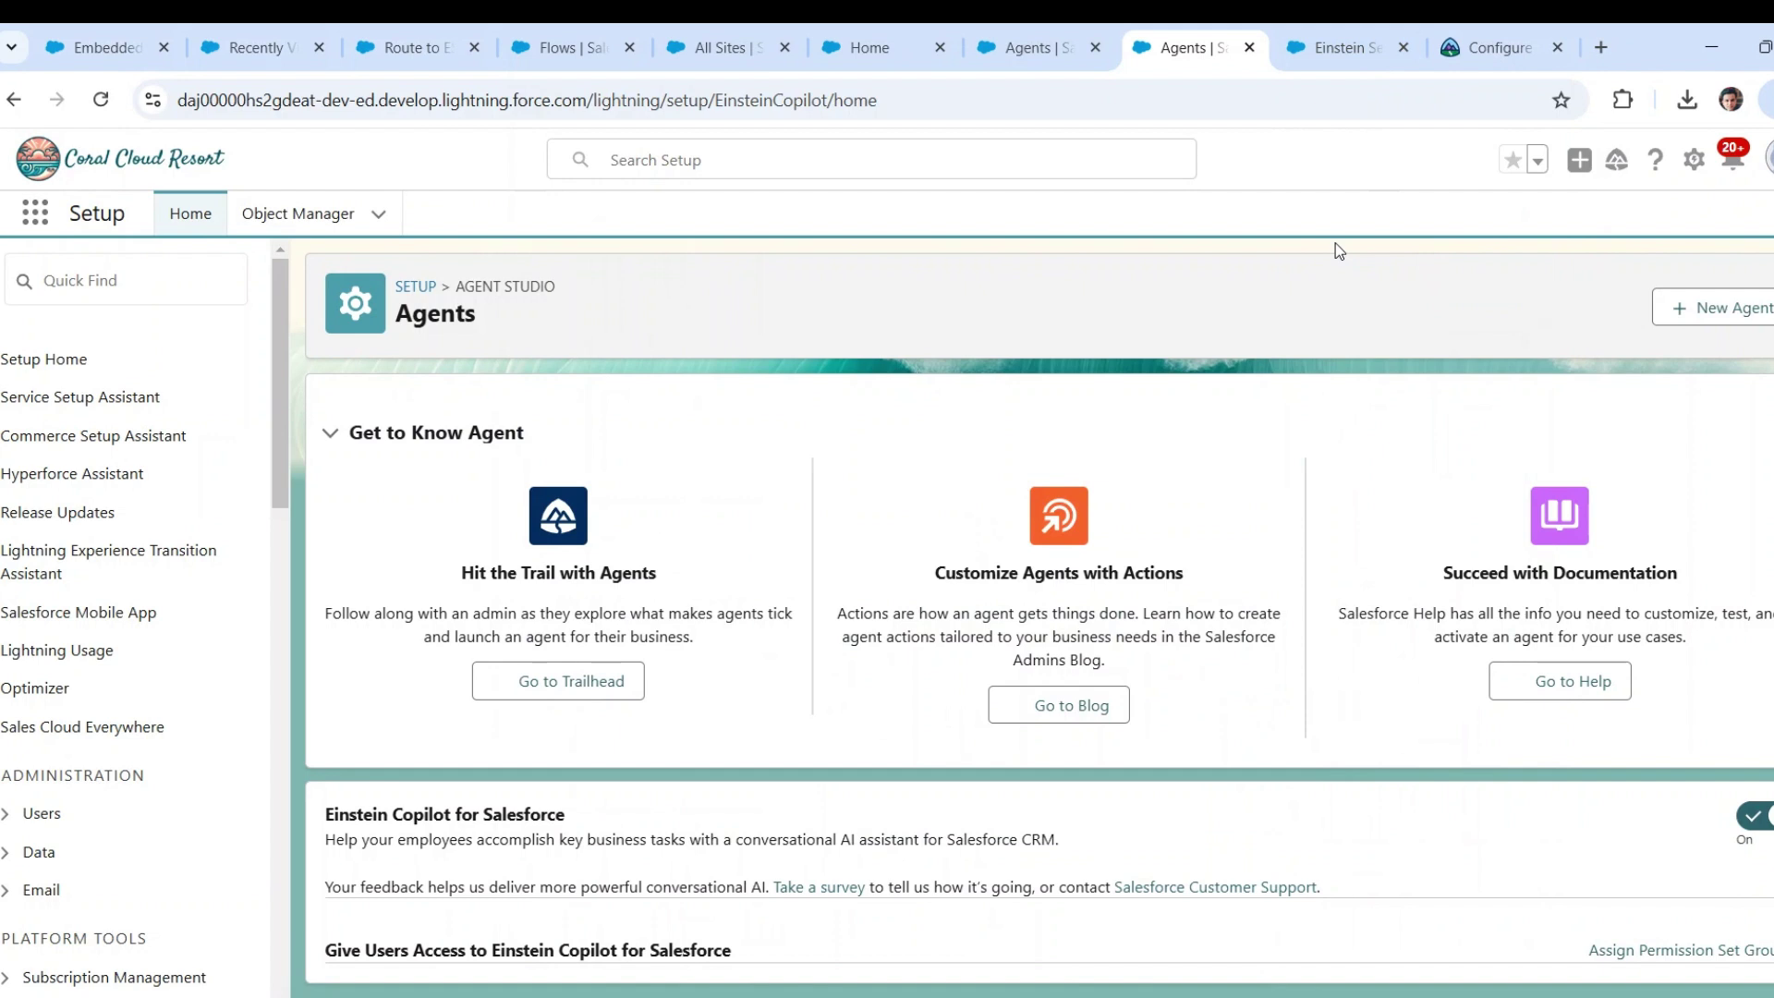
click(1499, 48)
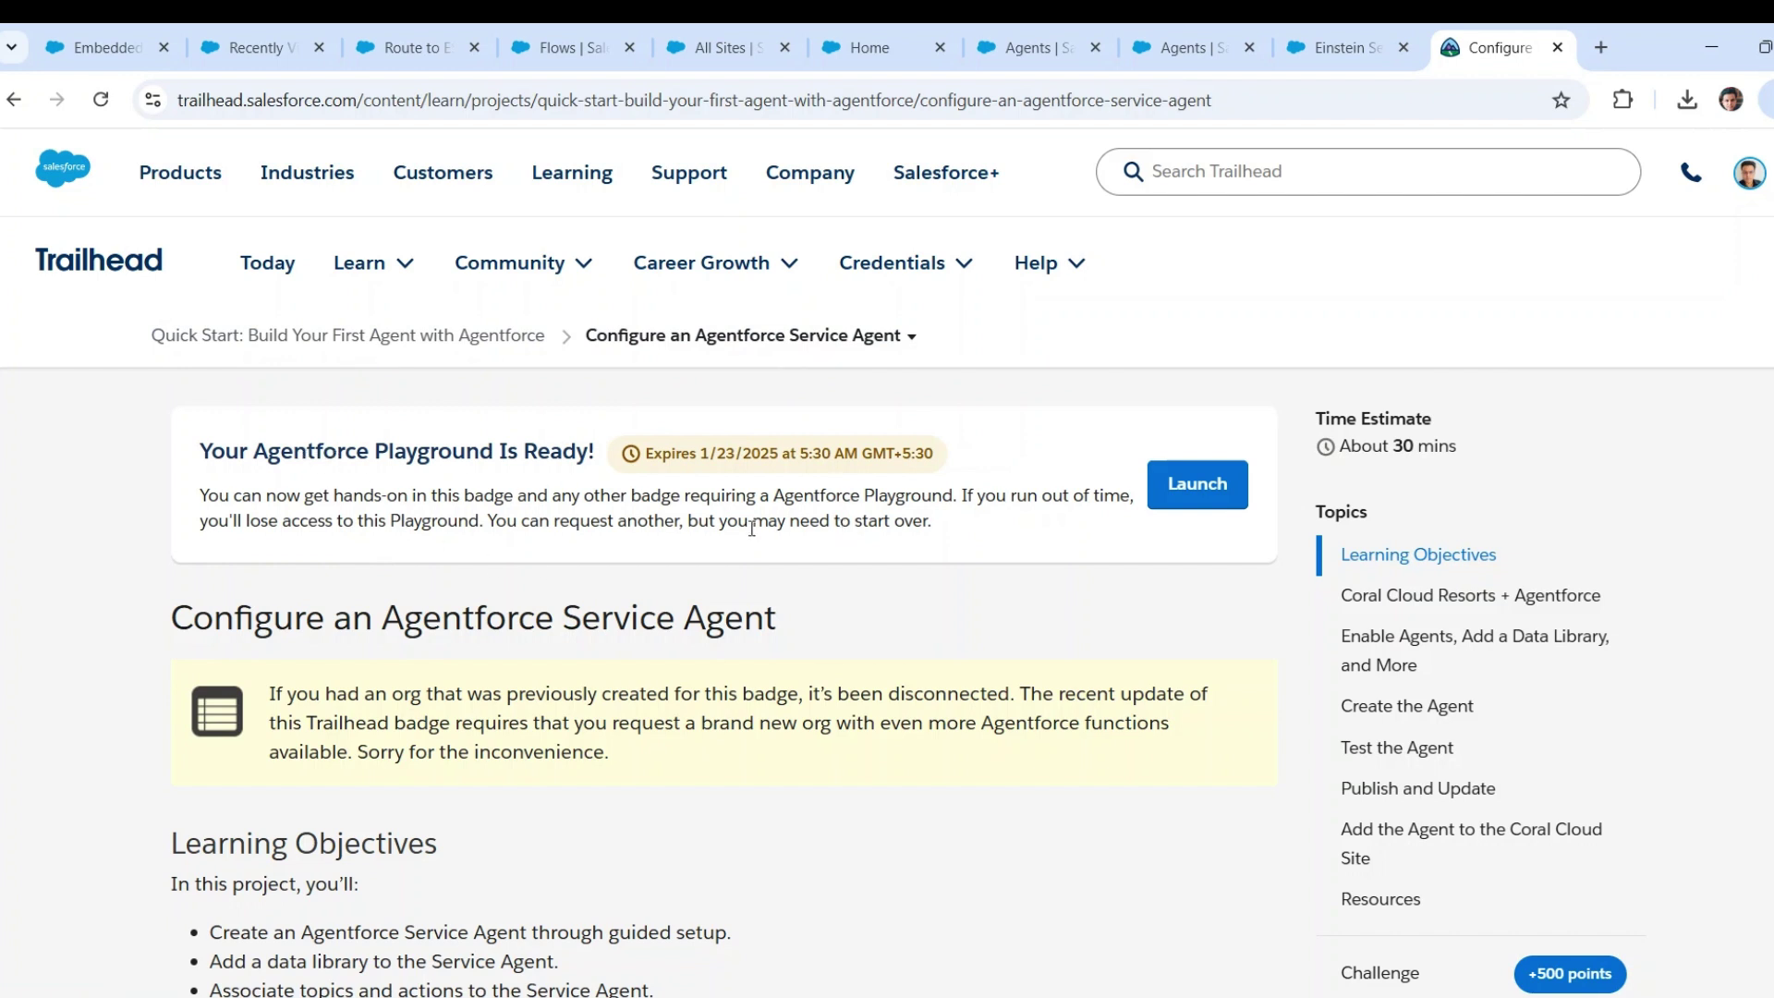
click(892, 263)
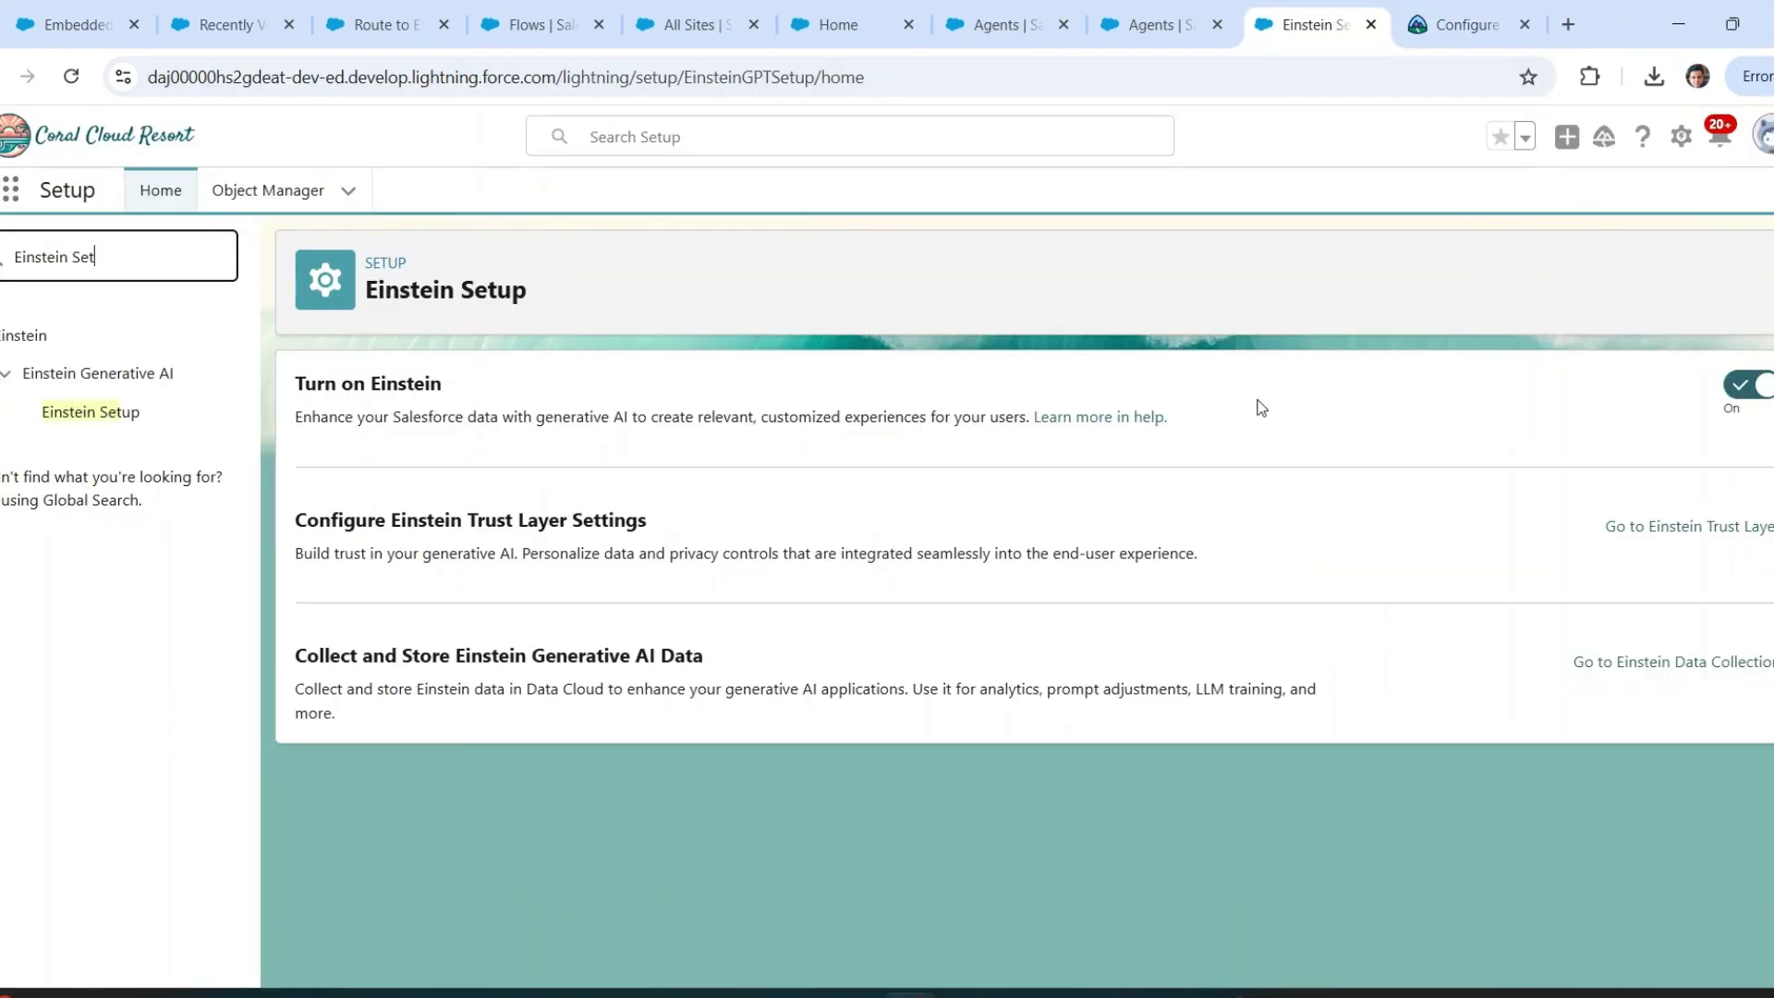
click(1321, 46)
- Find Agents in Setup, start a new agent of type Agentforce Service Agent, and dismiss the error message on the topics page
click(1137, 25)
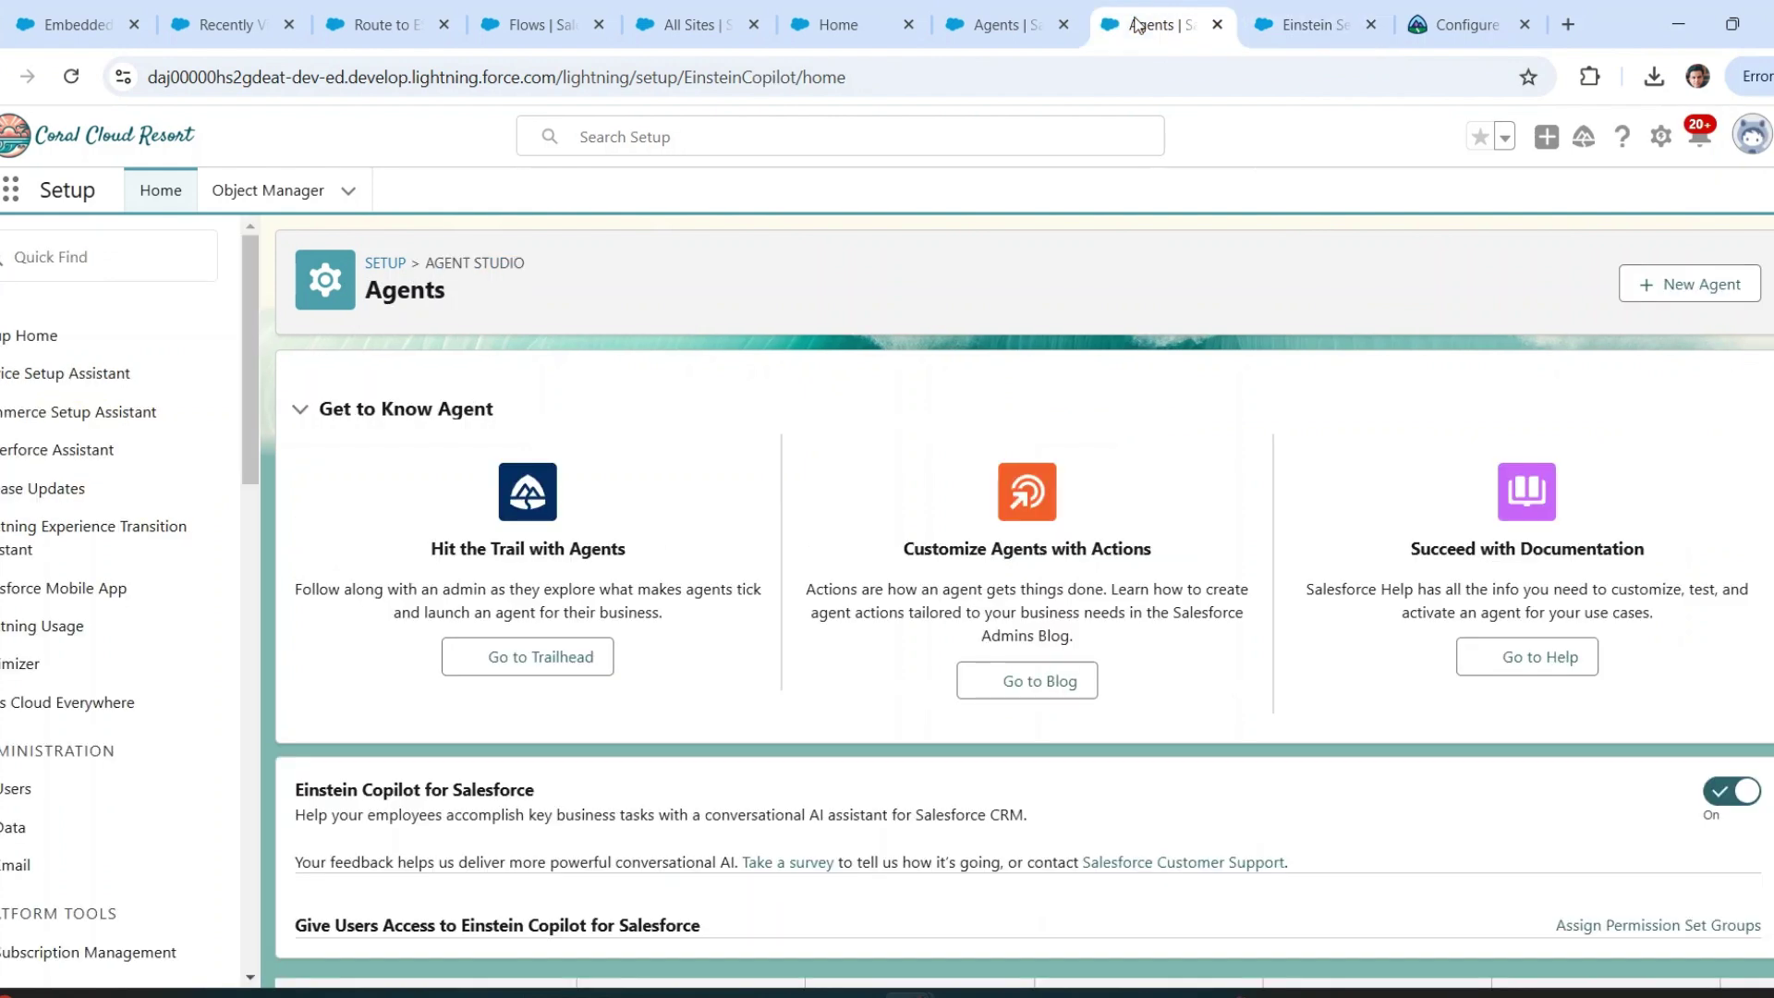
click(141, 256)
text(Agen)
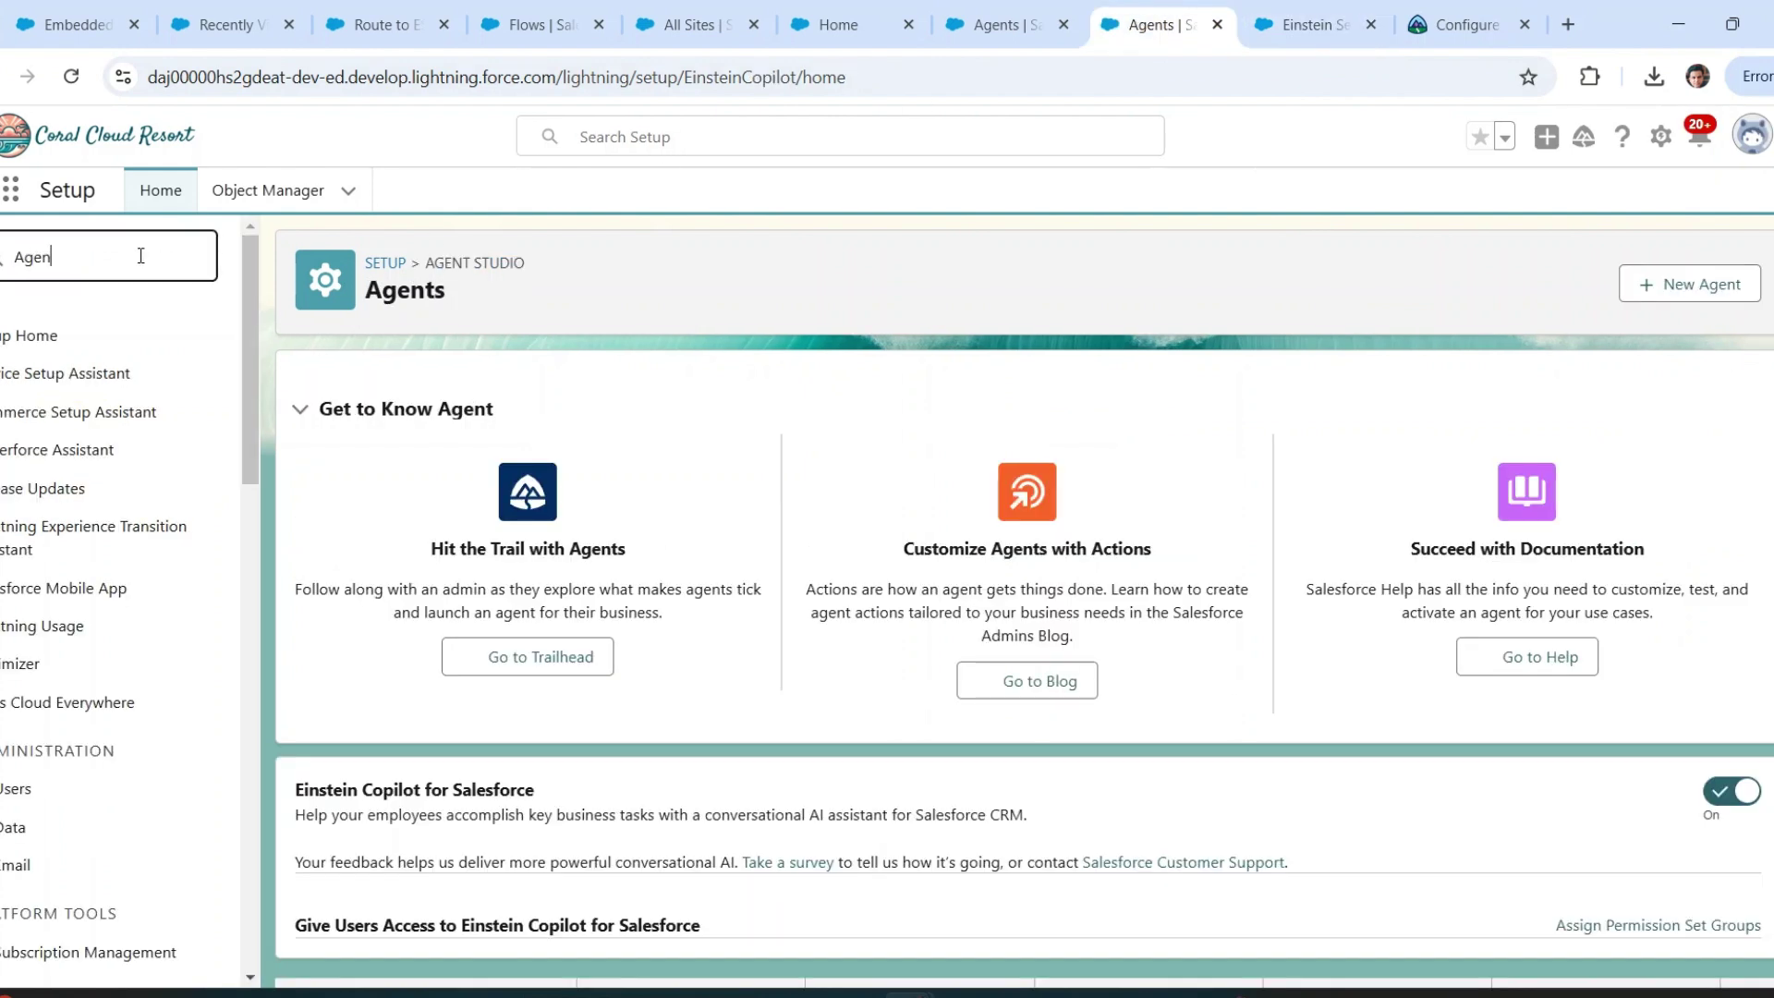
text(ts)
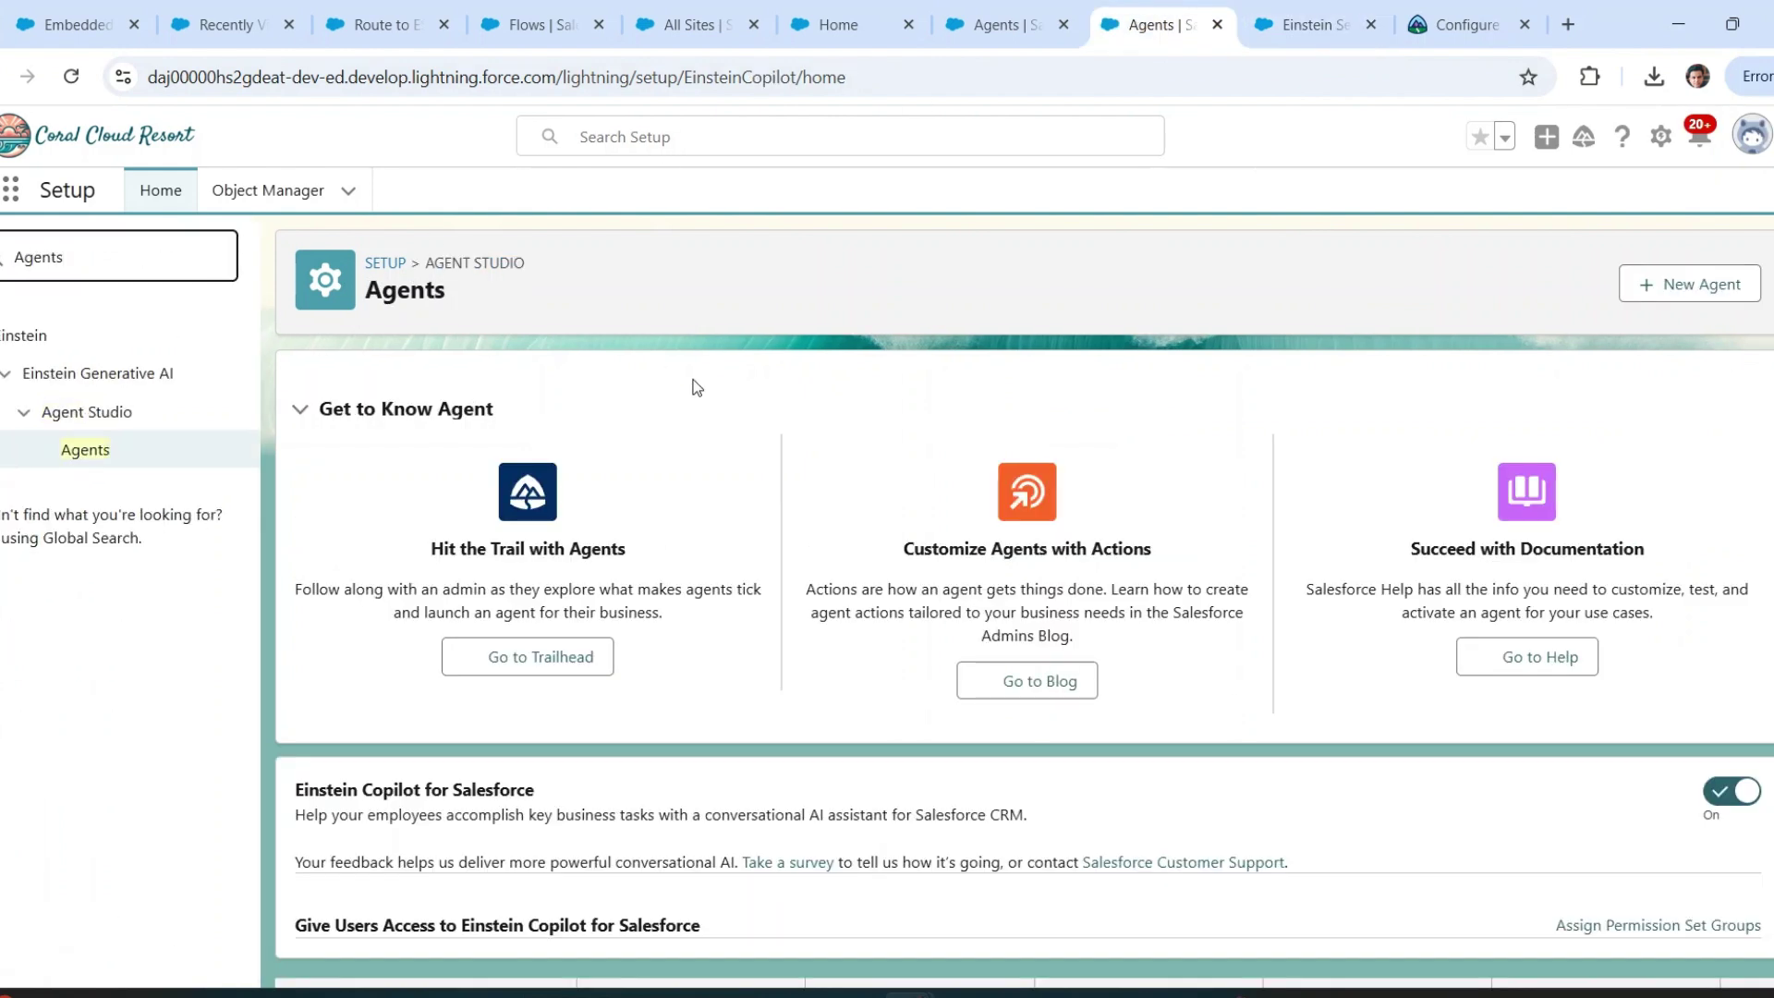
click(1704, 288)
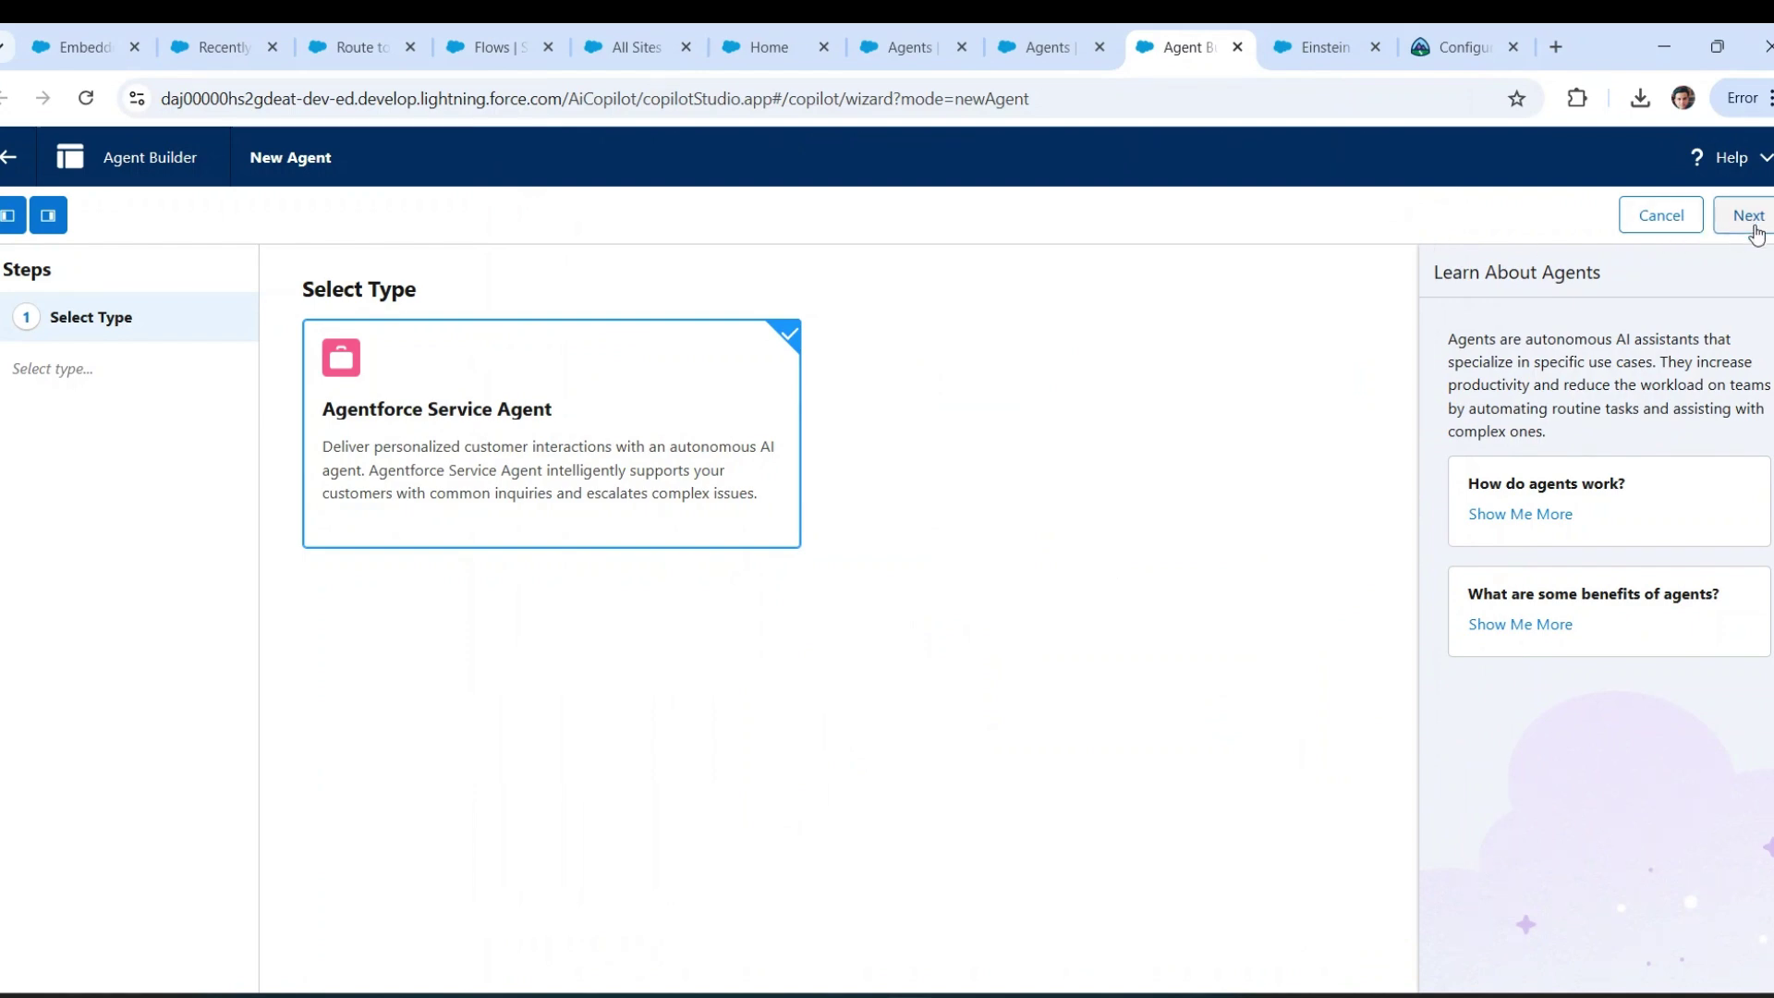
click(1751, 221)
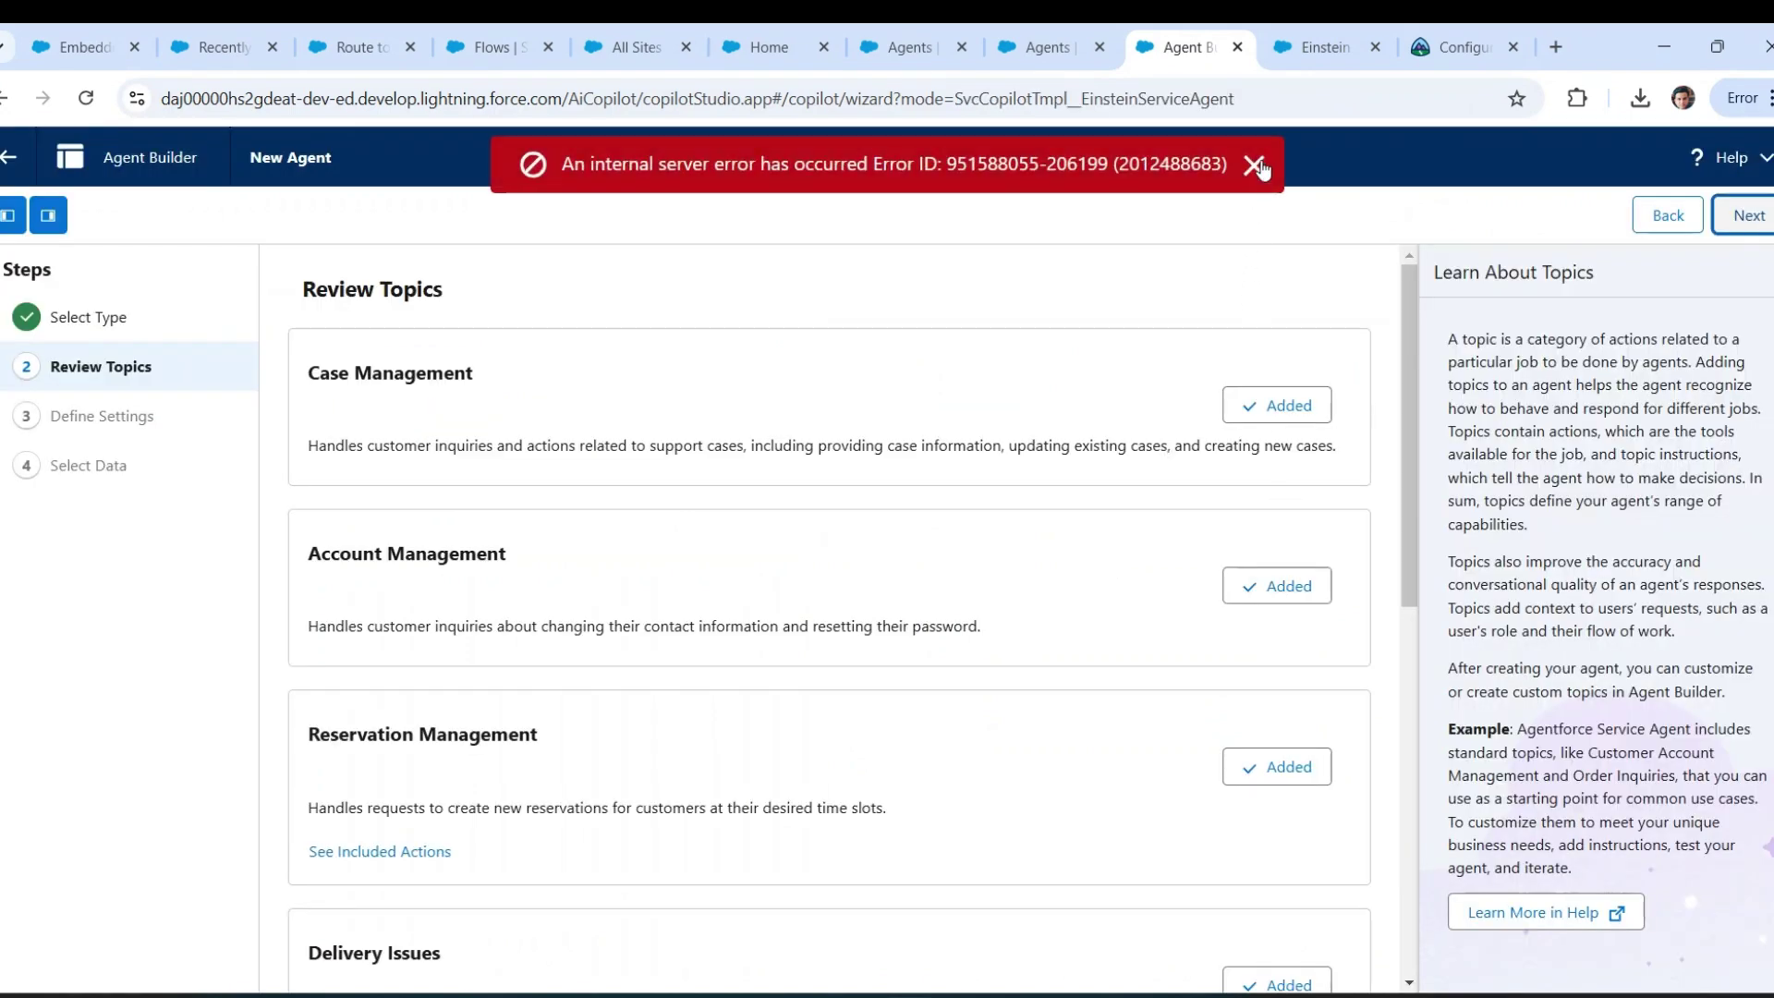
click(1257, 165)
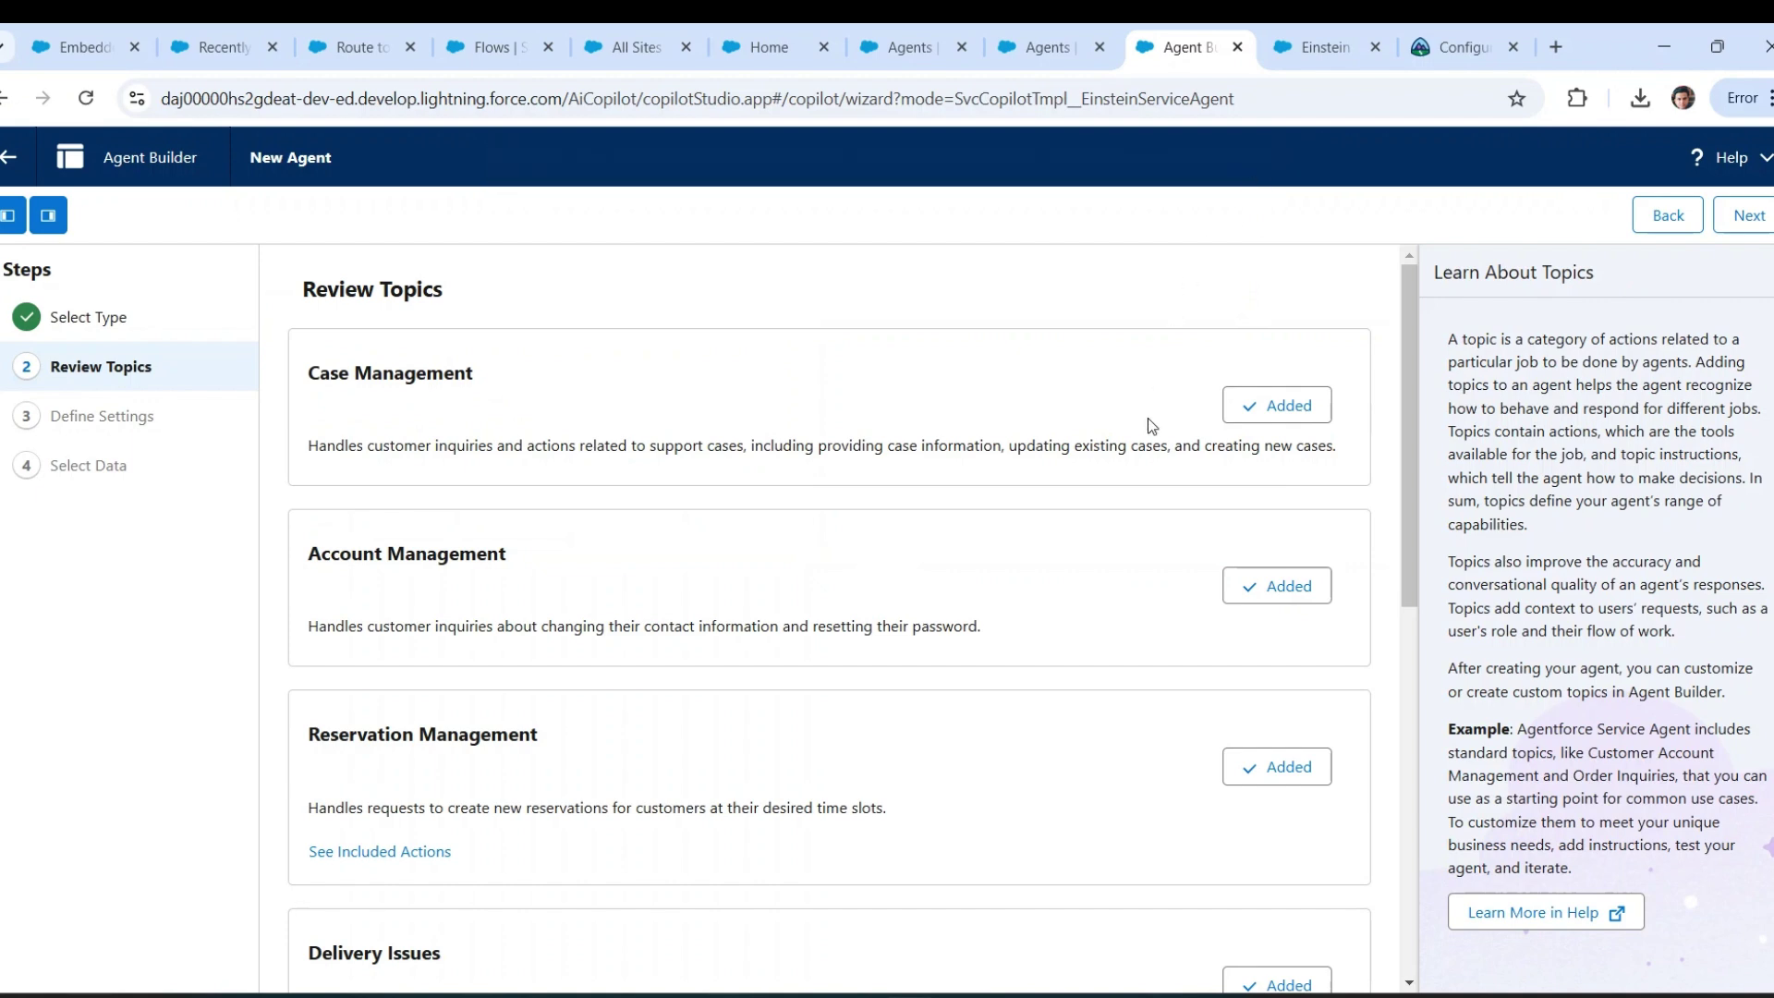
- Remove the Account Management, Reservation Management and Delivery Issues topics from the new agent
scroll(1167, 520, down, 2)
scroll(1163, 517, up, 2)
scroll(1166, 520, down, 2)
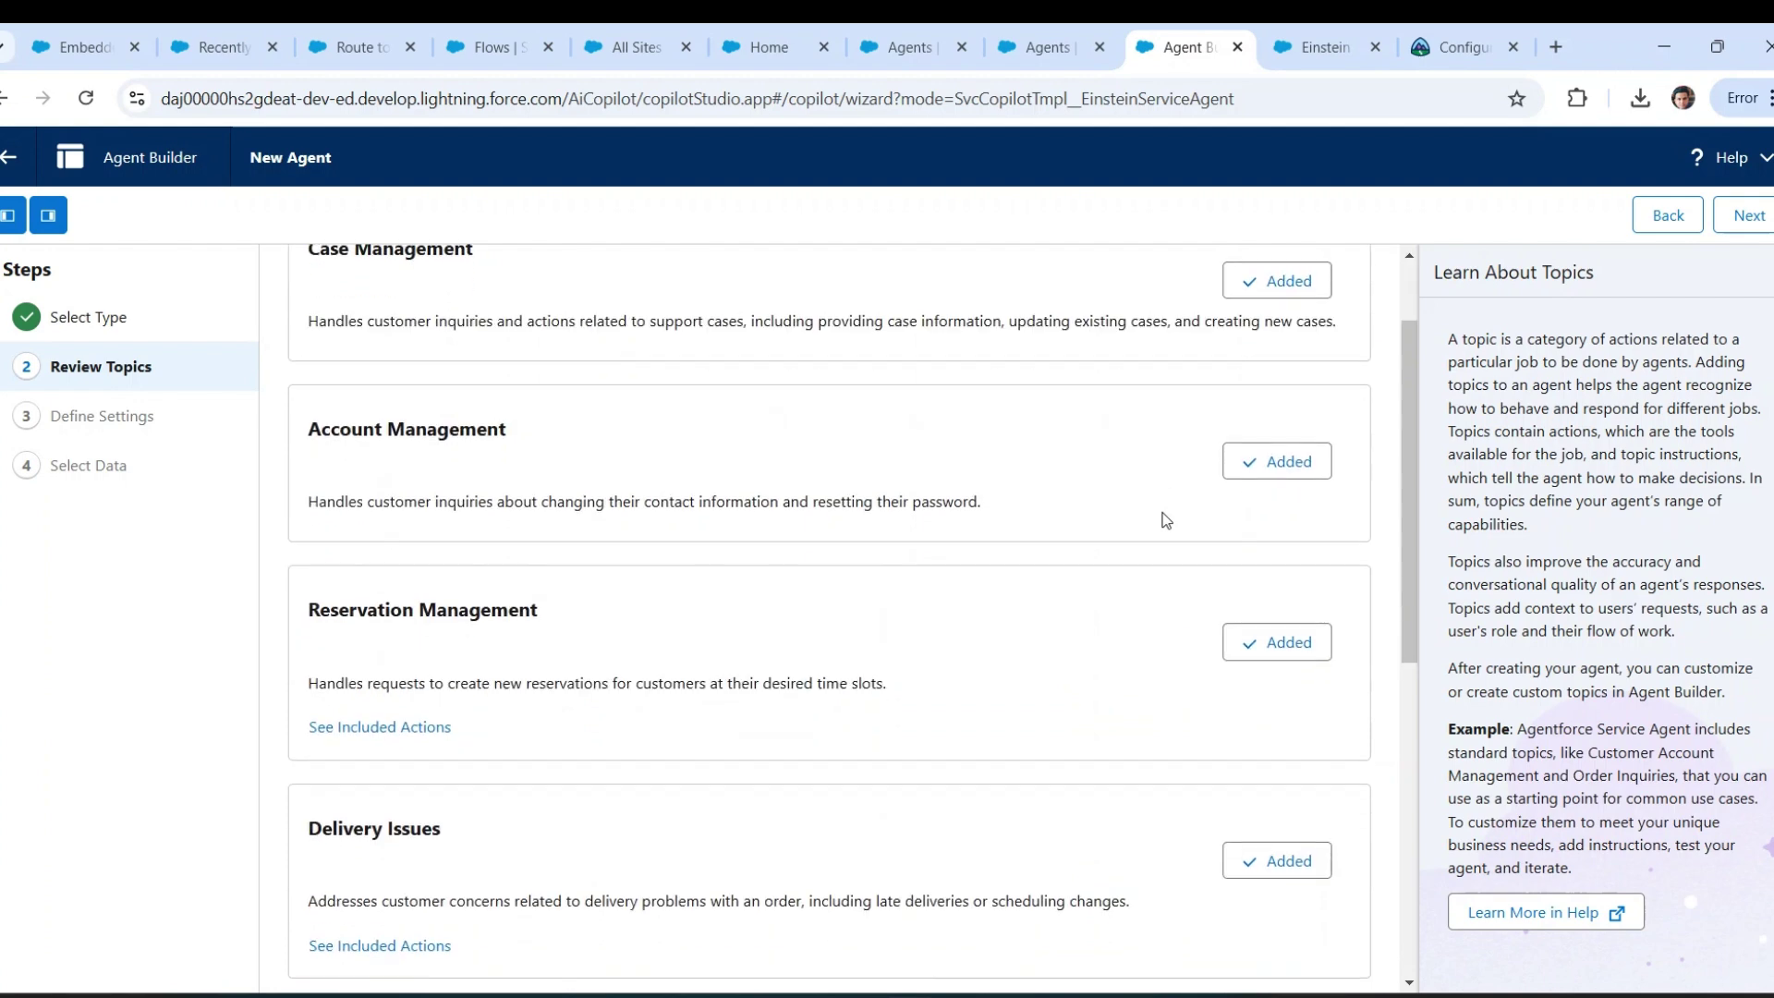
click(1294, 470)
scroll(1047, 455, up, 2)
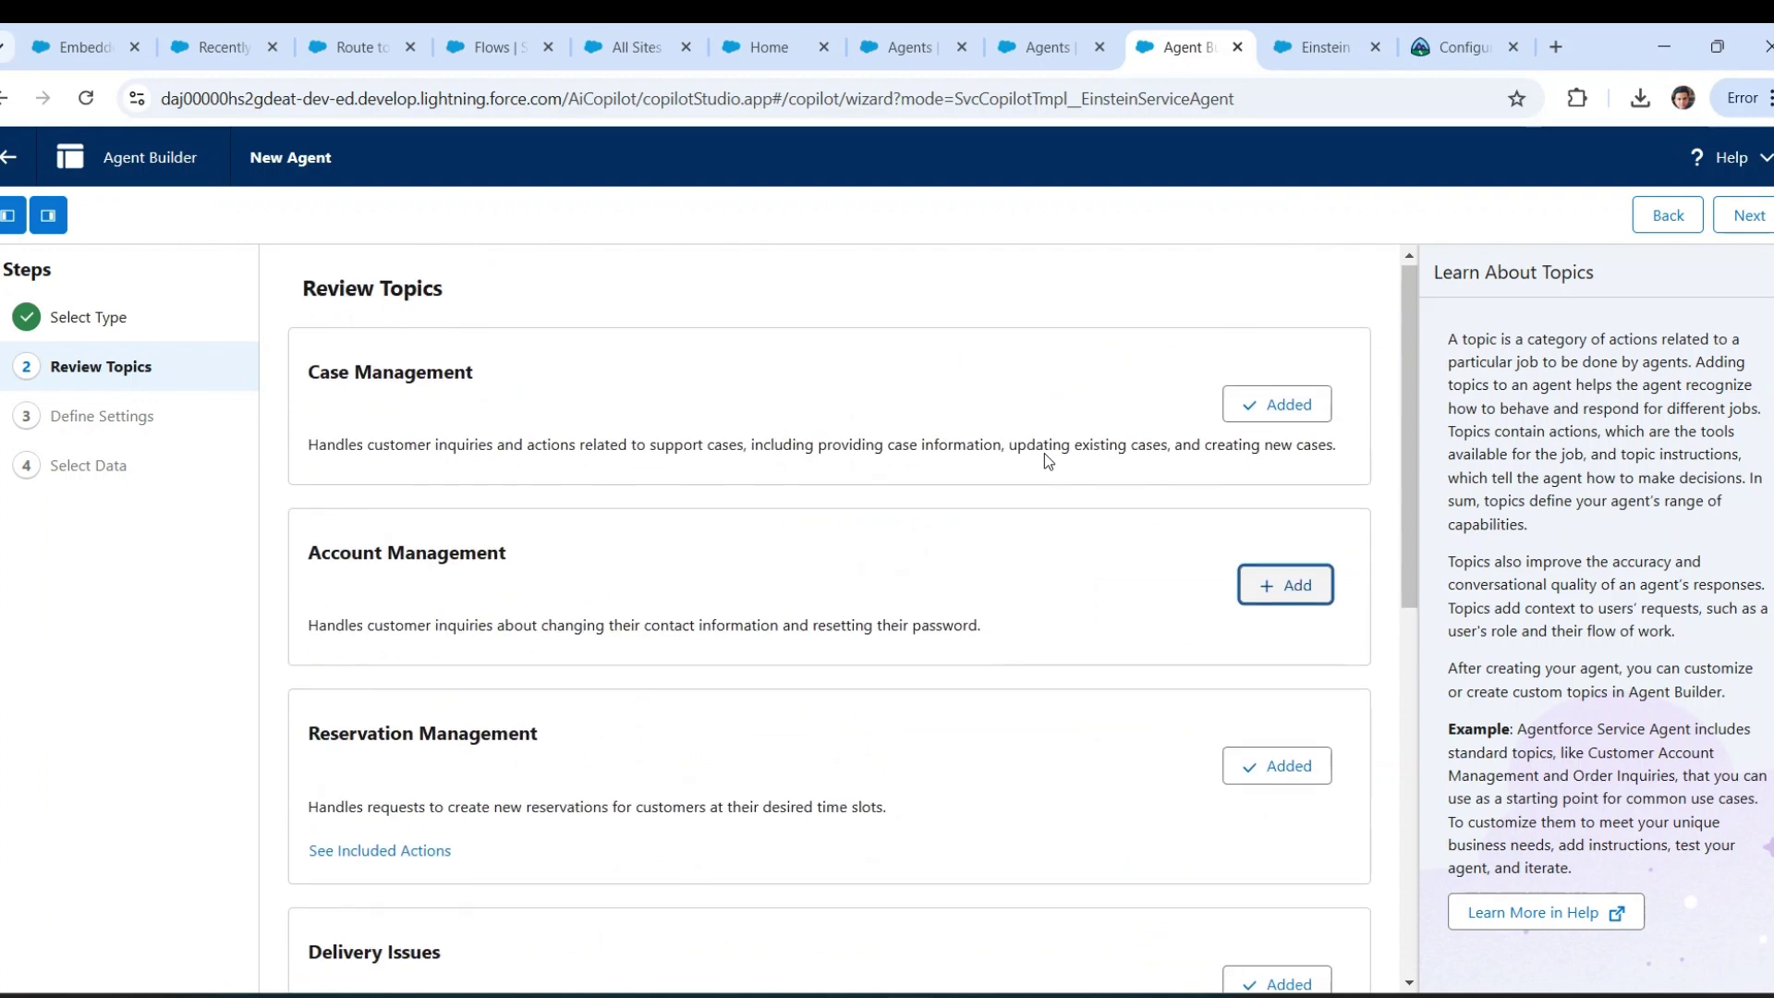
scroll(1047, 459, down, 3)
click(1277, 766)
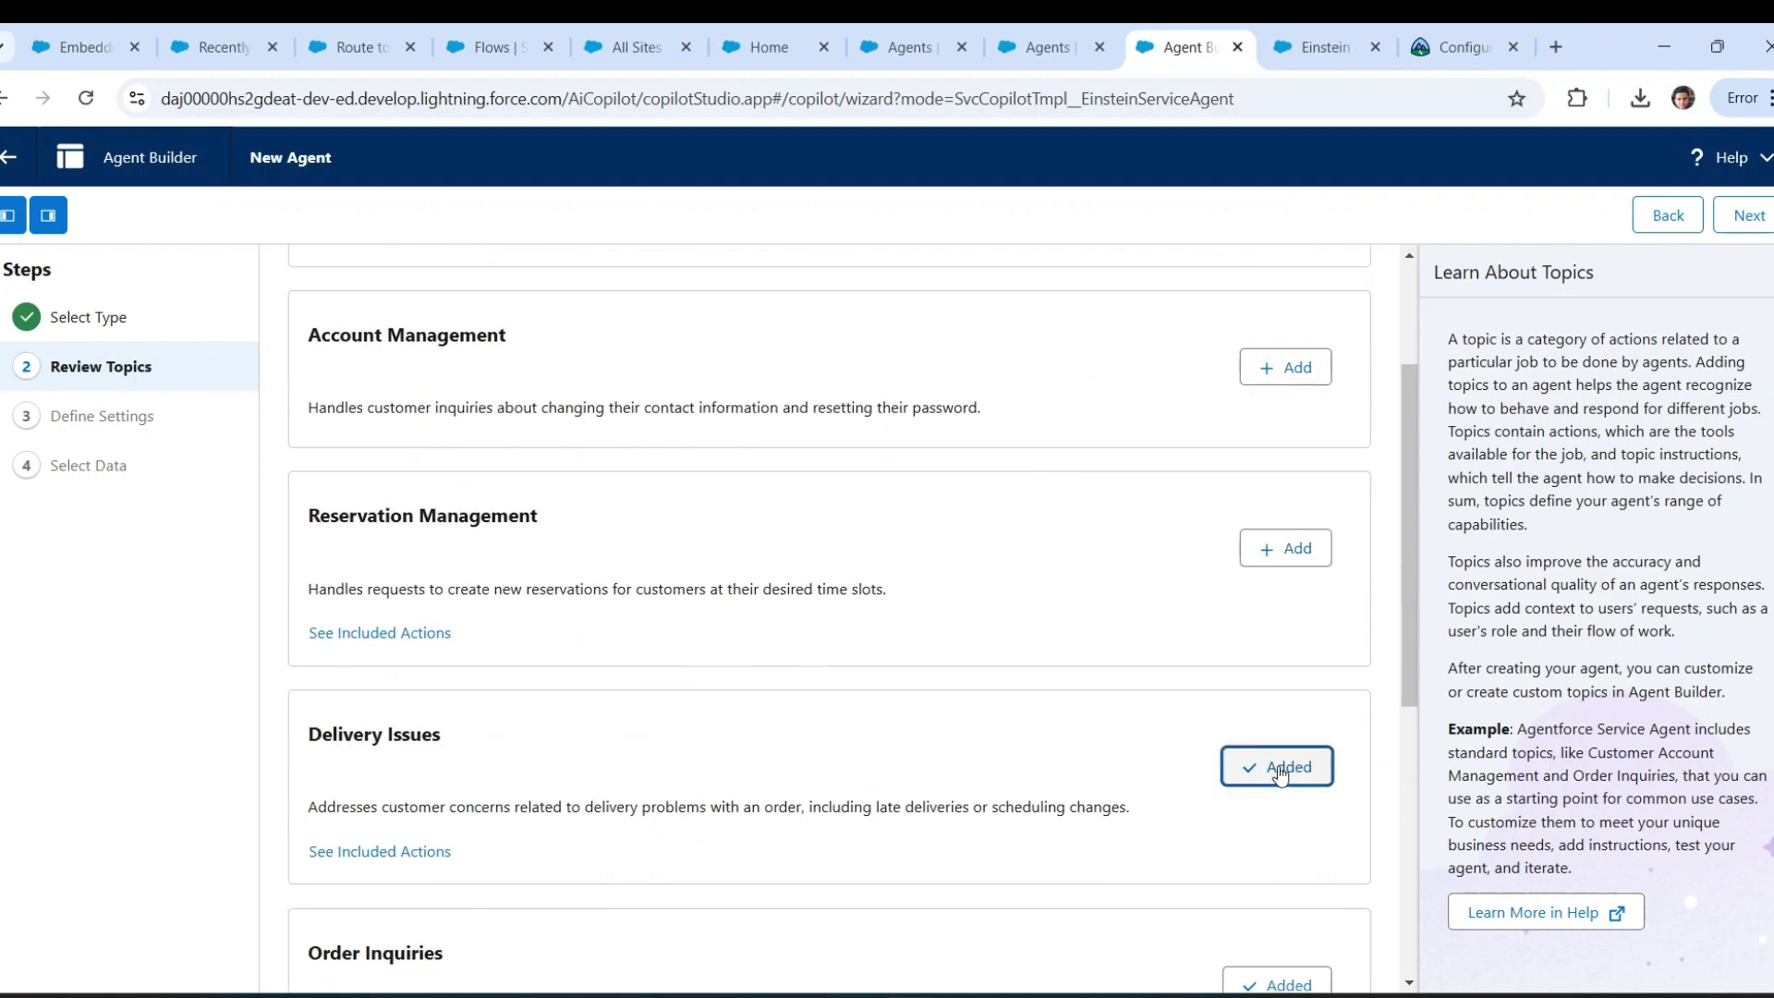
- Remove the Order Inquiries, Escalation and General FAQ topics, keeping Case Management as the agent's only topic
scroll(1275, 769, down, 4)
click(1279, 591)
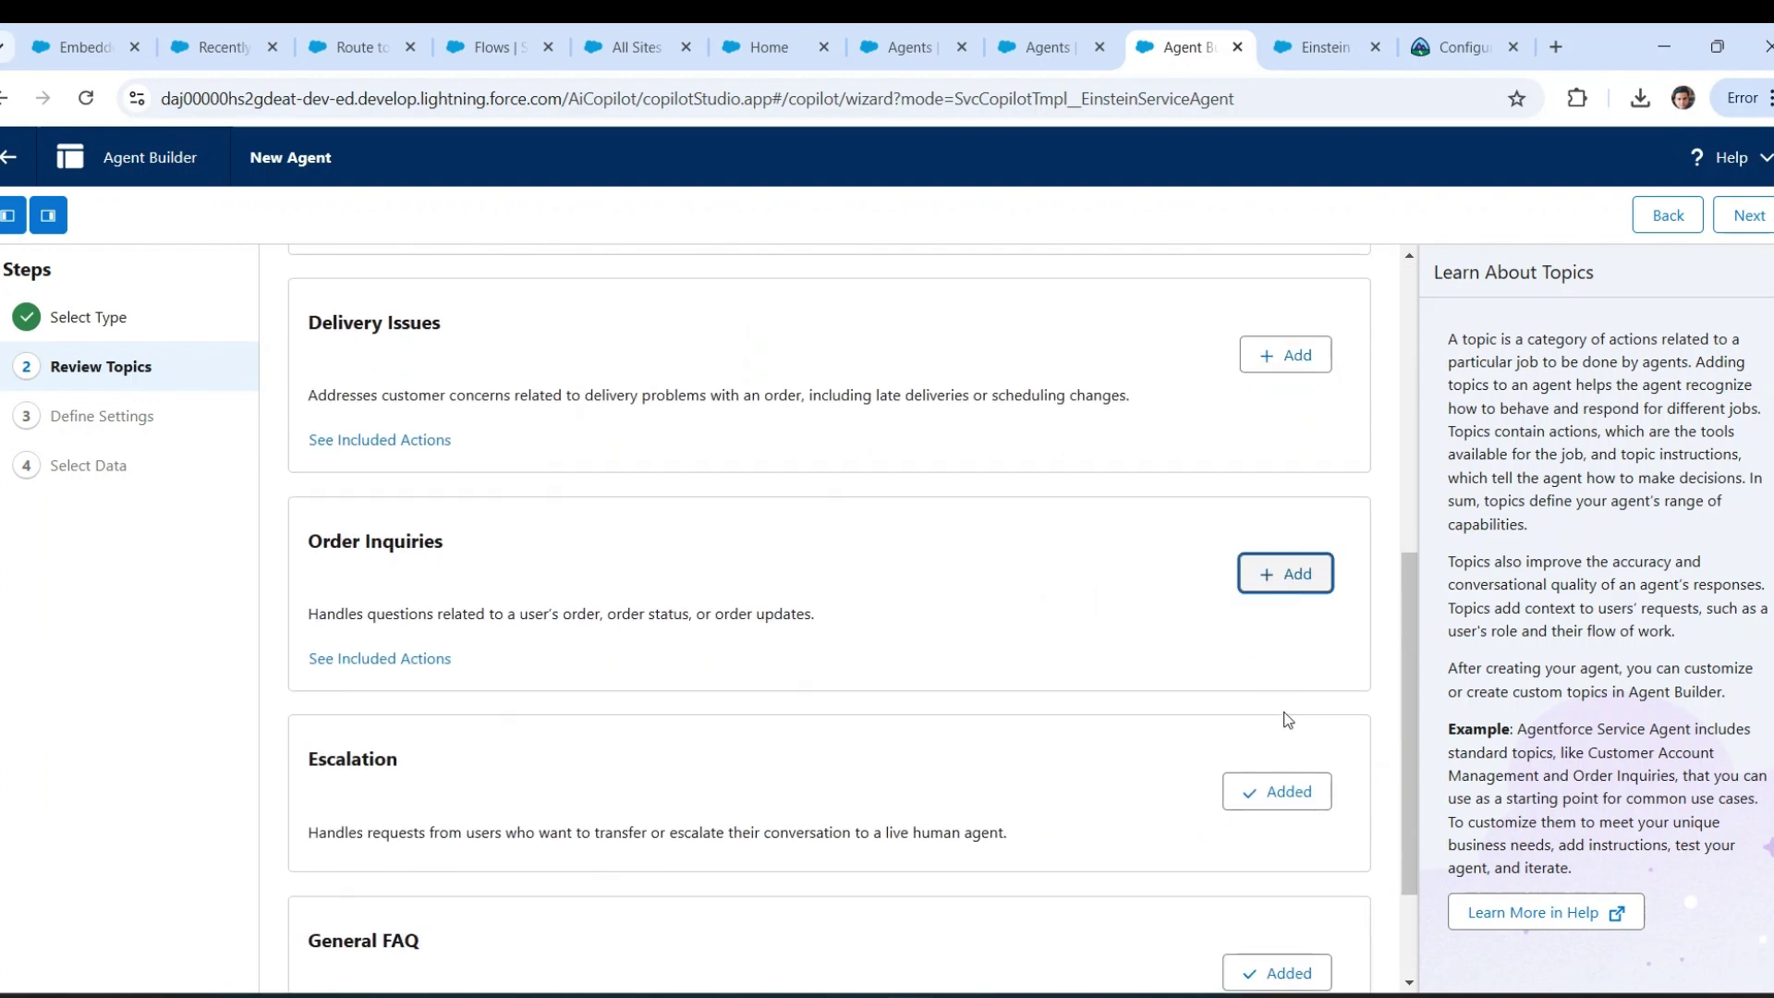
click(1287, 791)
scroll(1281, 813, down, 2)
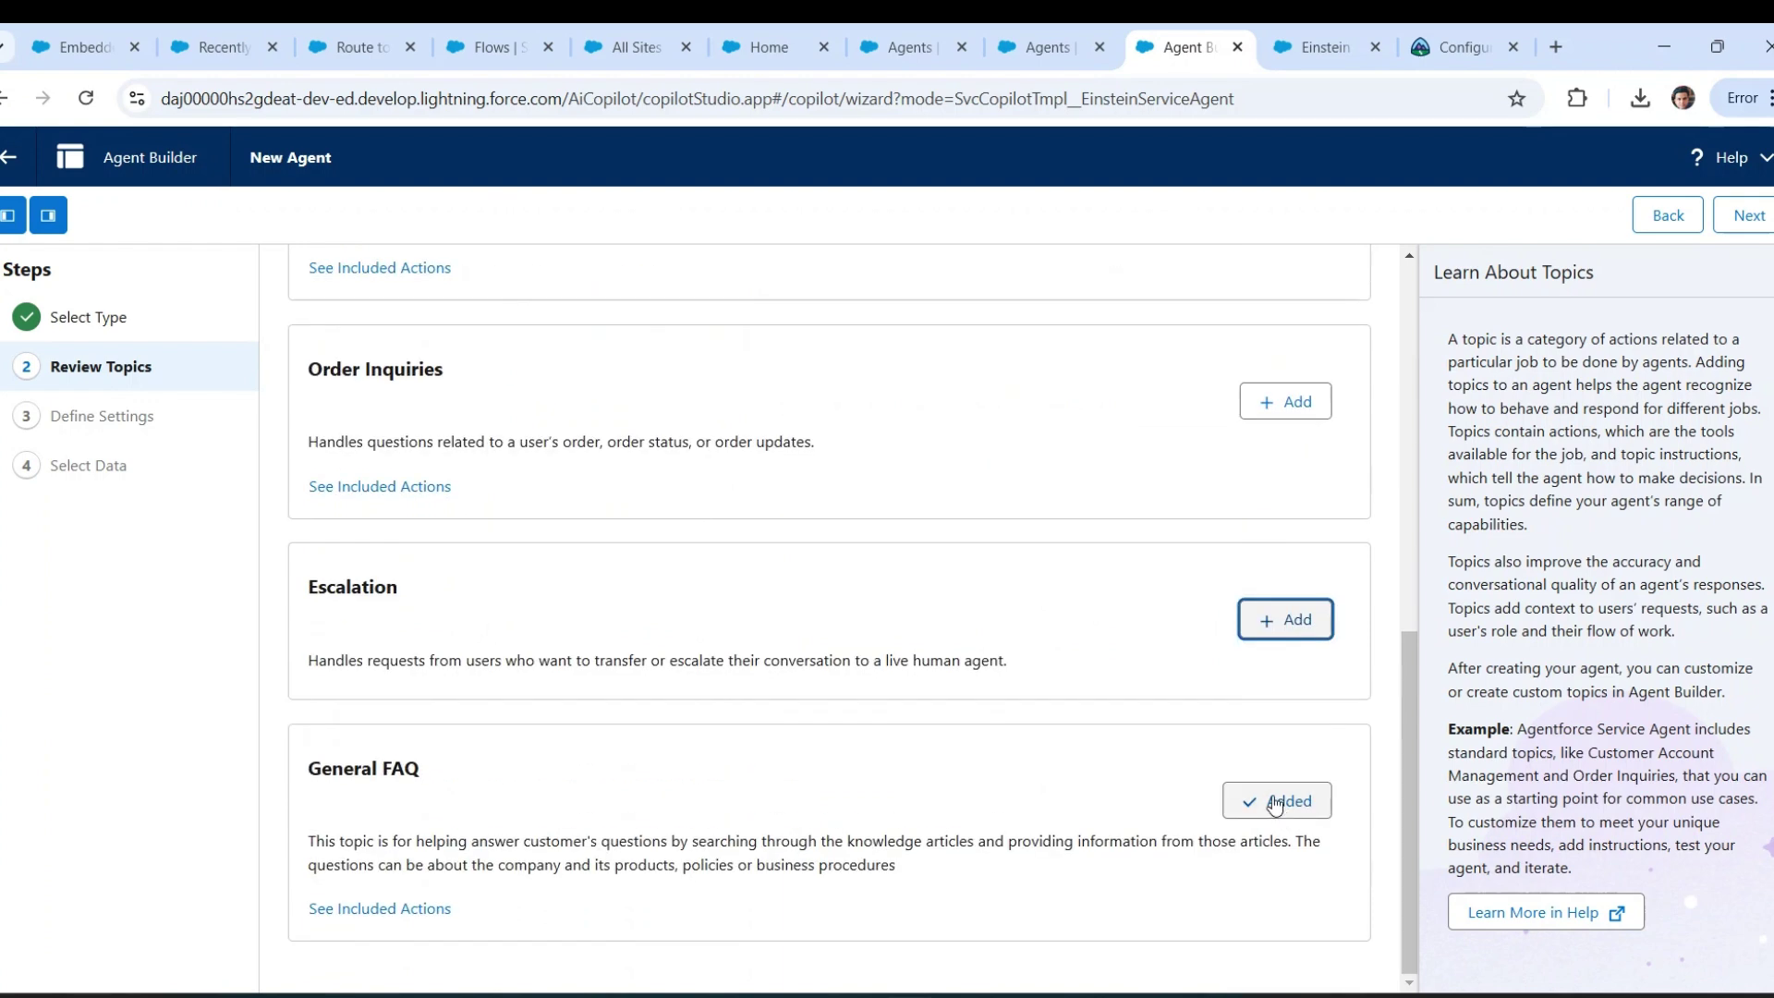
click(1280, 811)
scroll(1106, 620, up, 10)
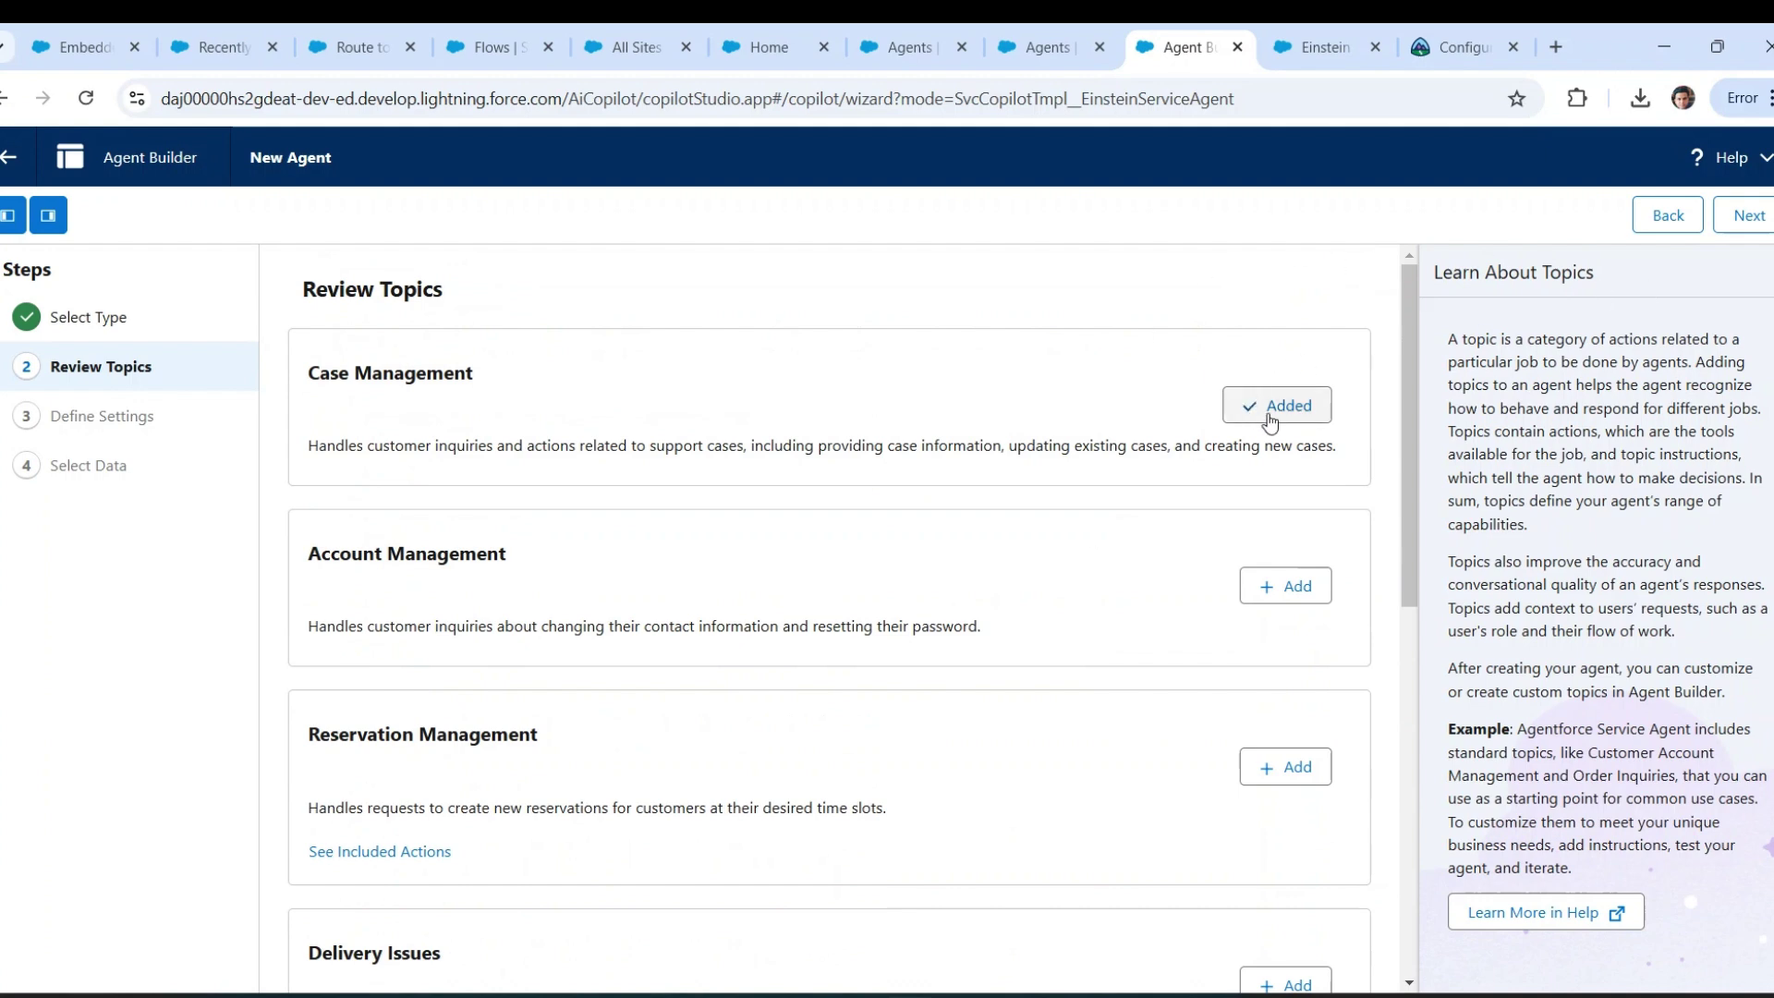
- Accept the reviewed topics and name the new agent "Case Manager Agent" in its settings
click(1745, 215)
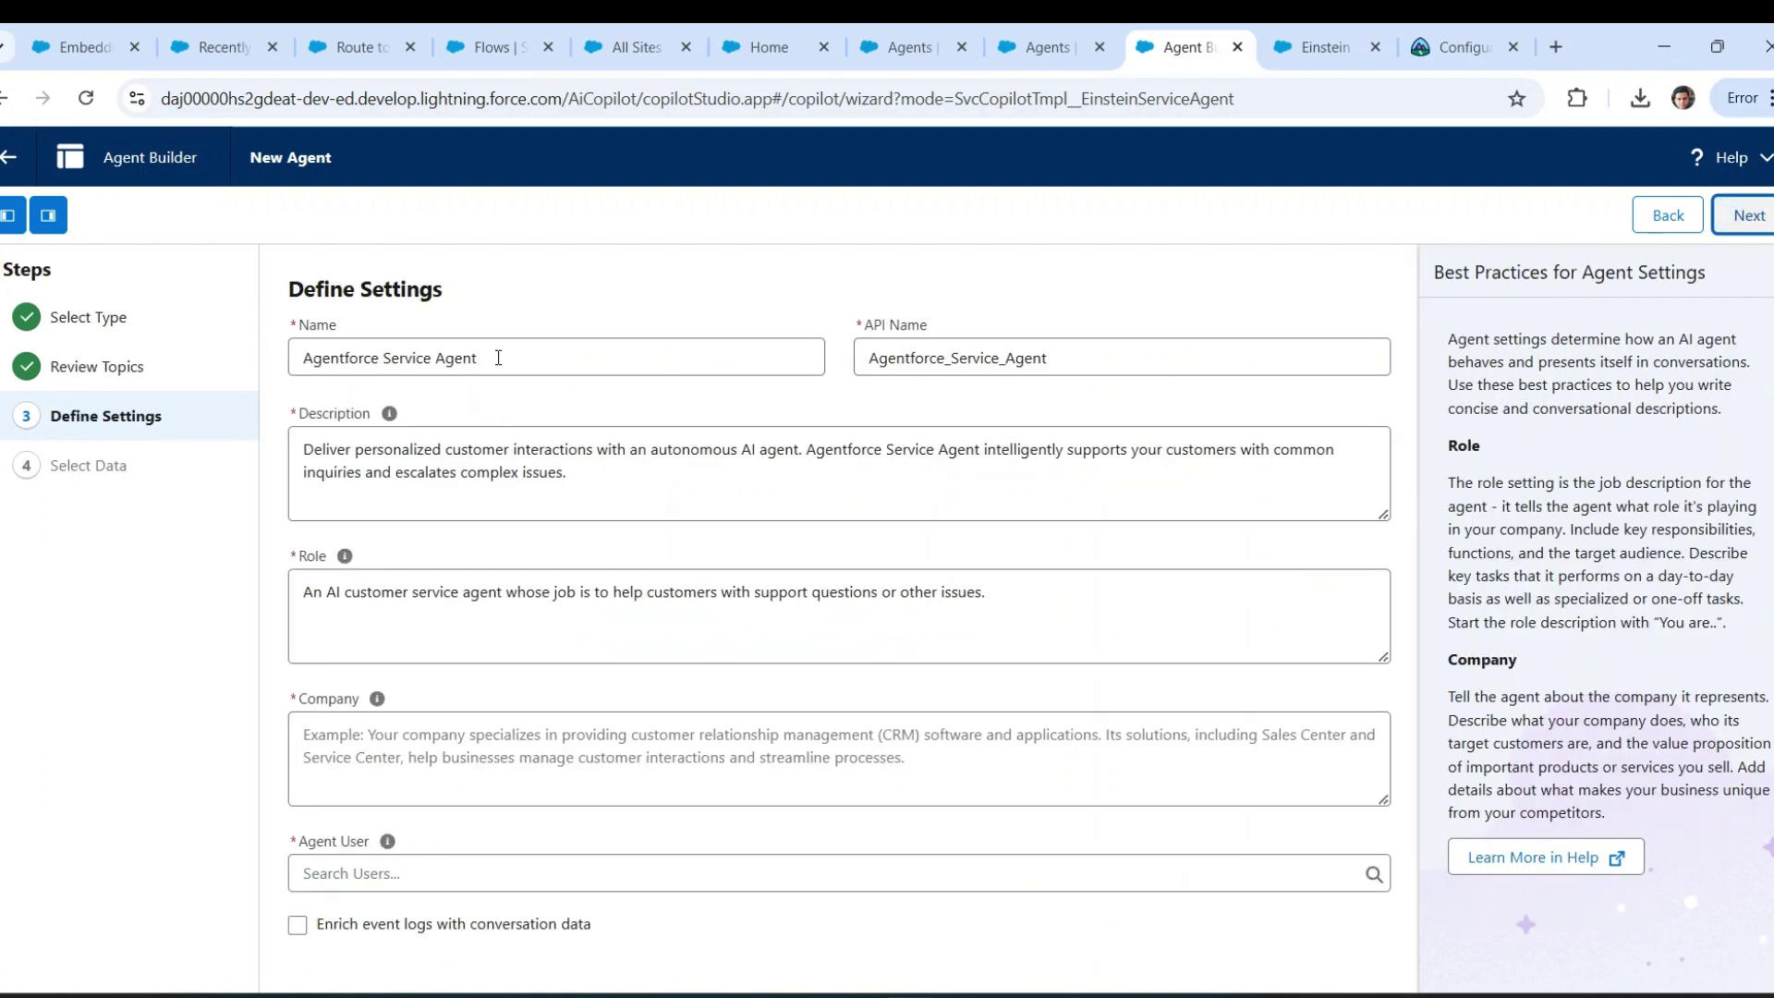
drag(431, 358, 277, 365)
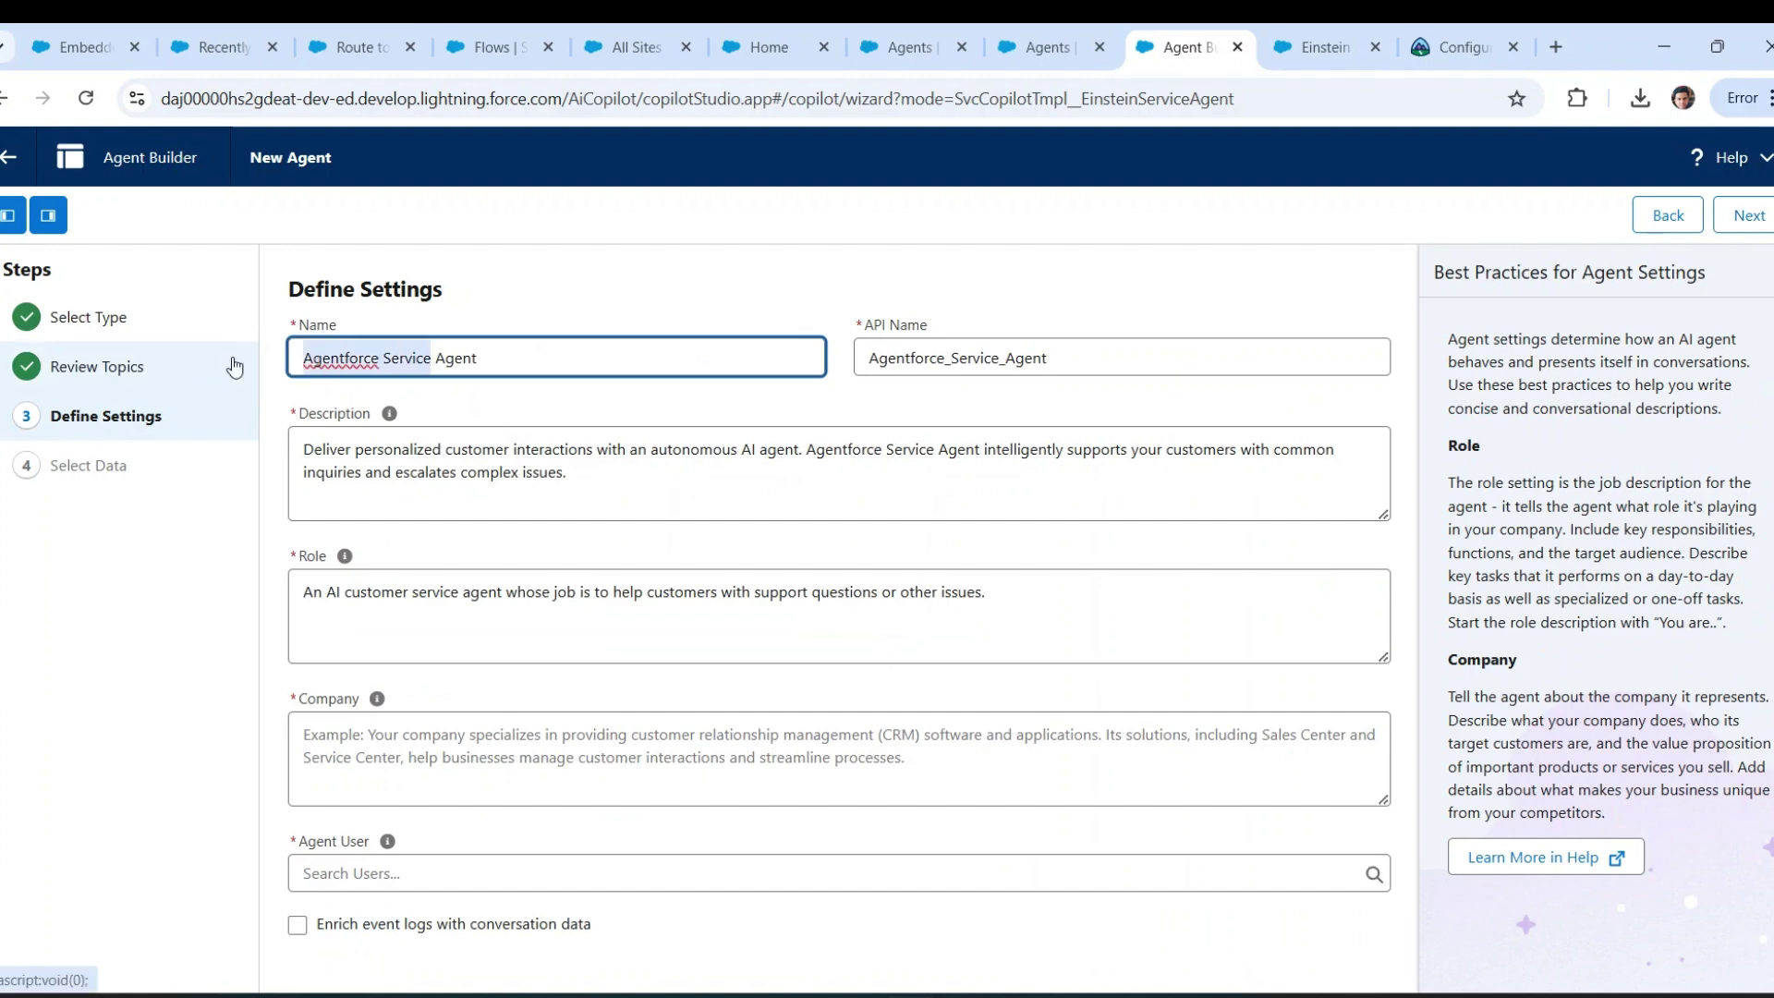
text(Case Man)
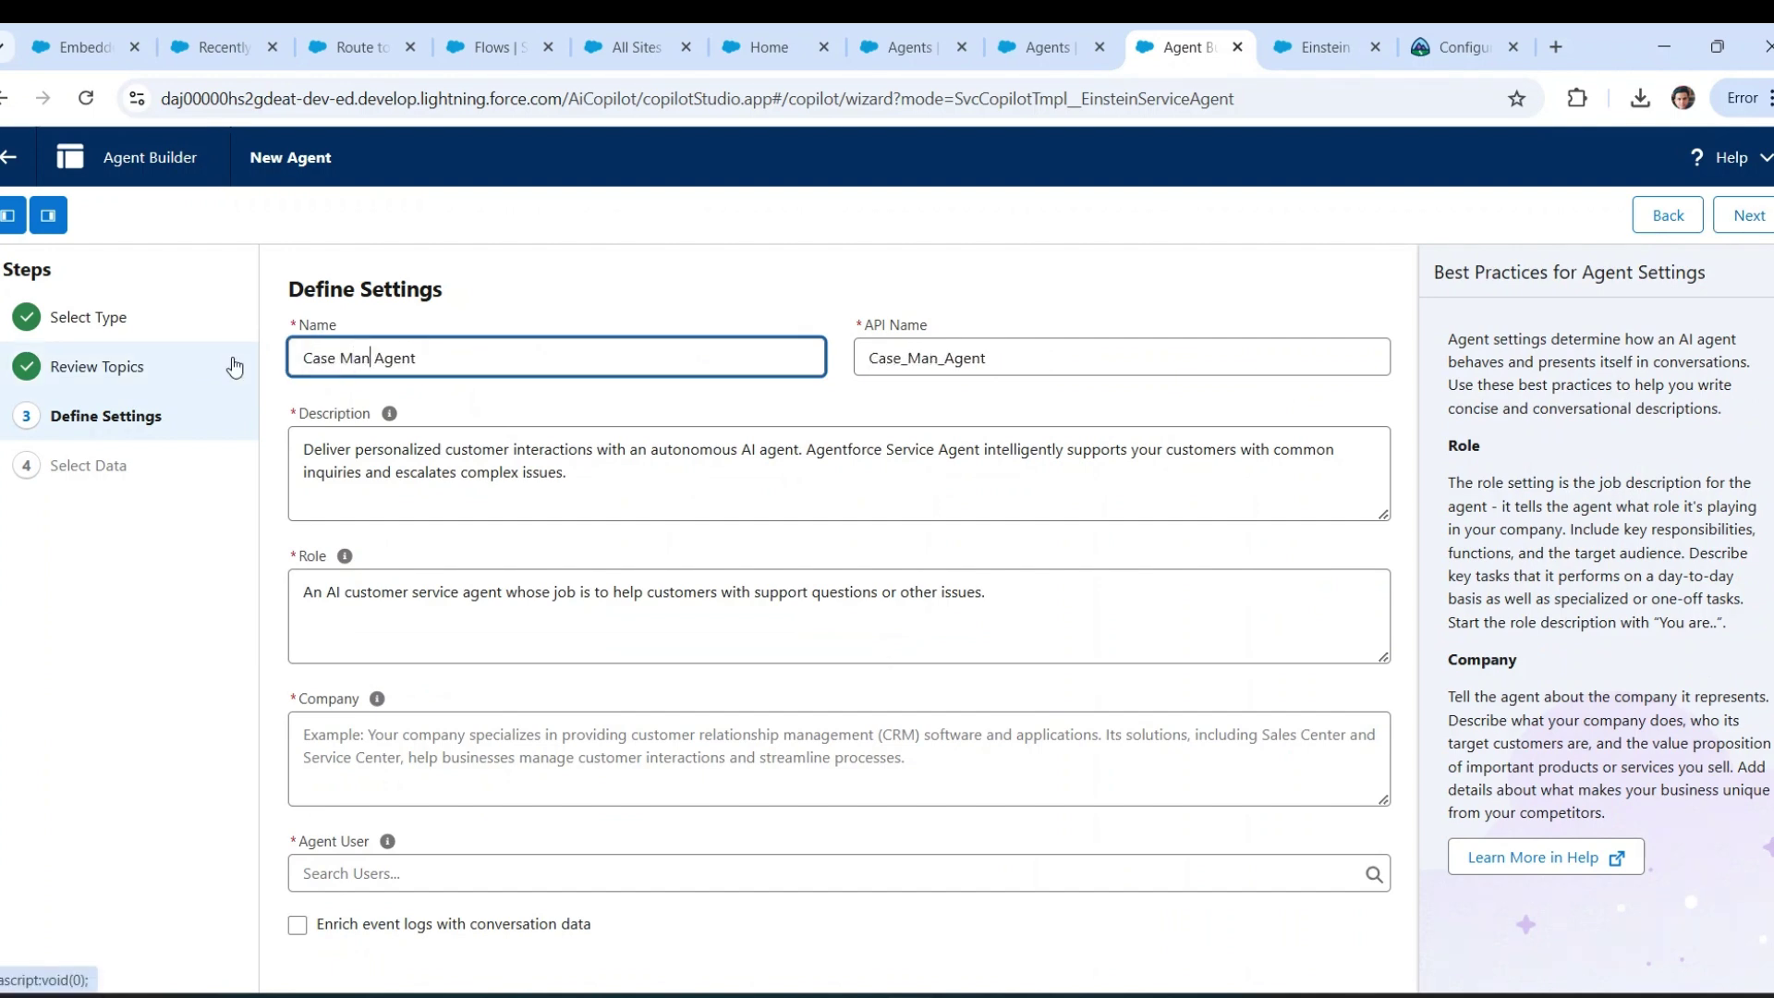
text(ager)
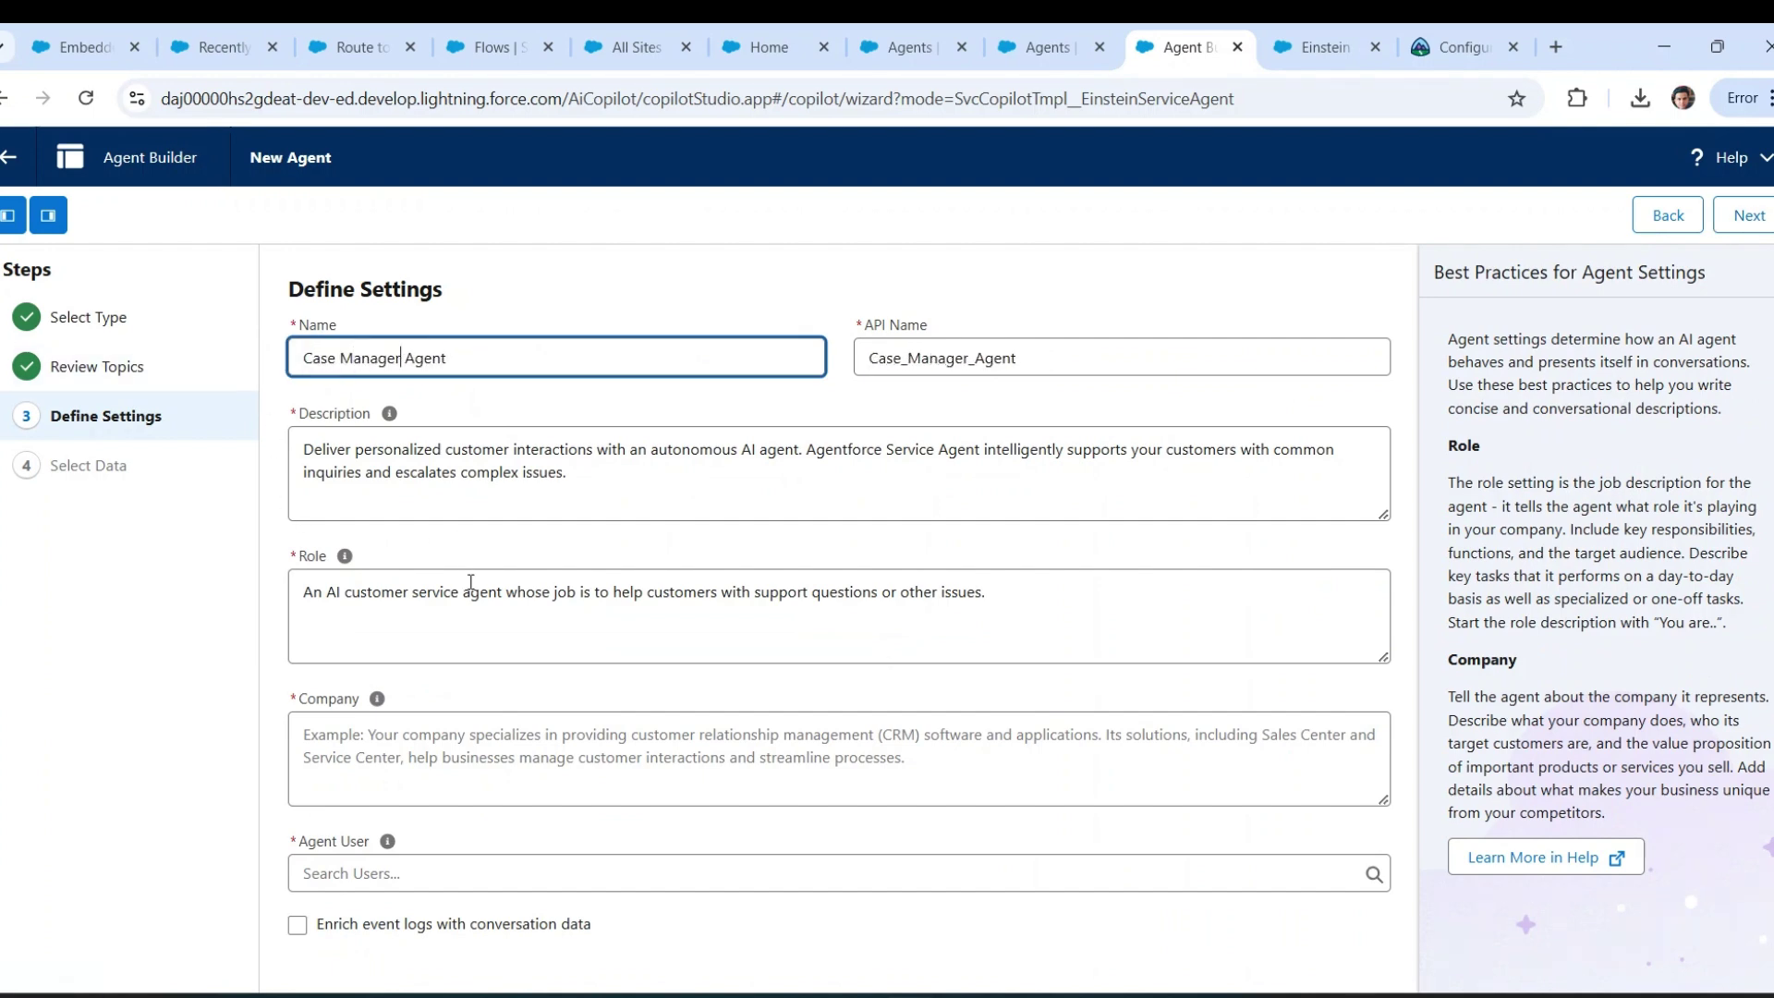
- Enter the company description "My company is dealing with Oil" in the agent's settings
click(413, 747)
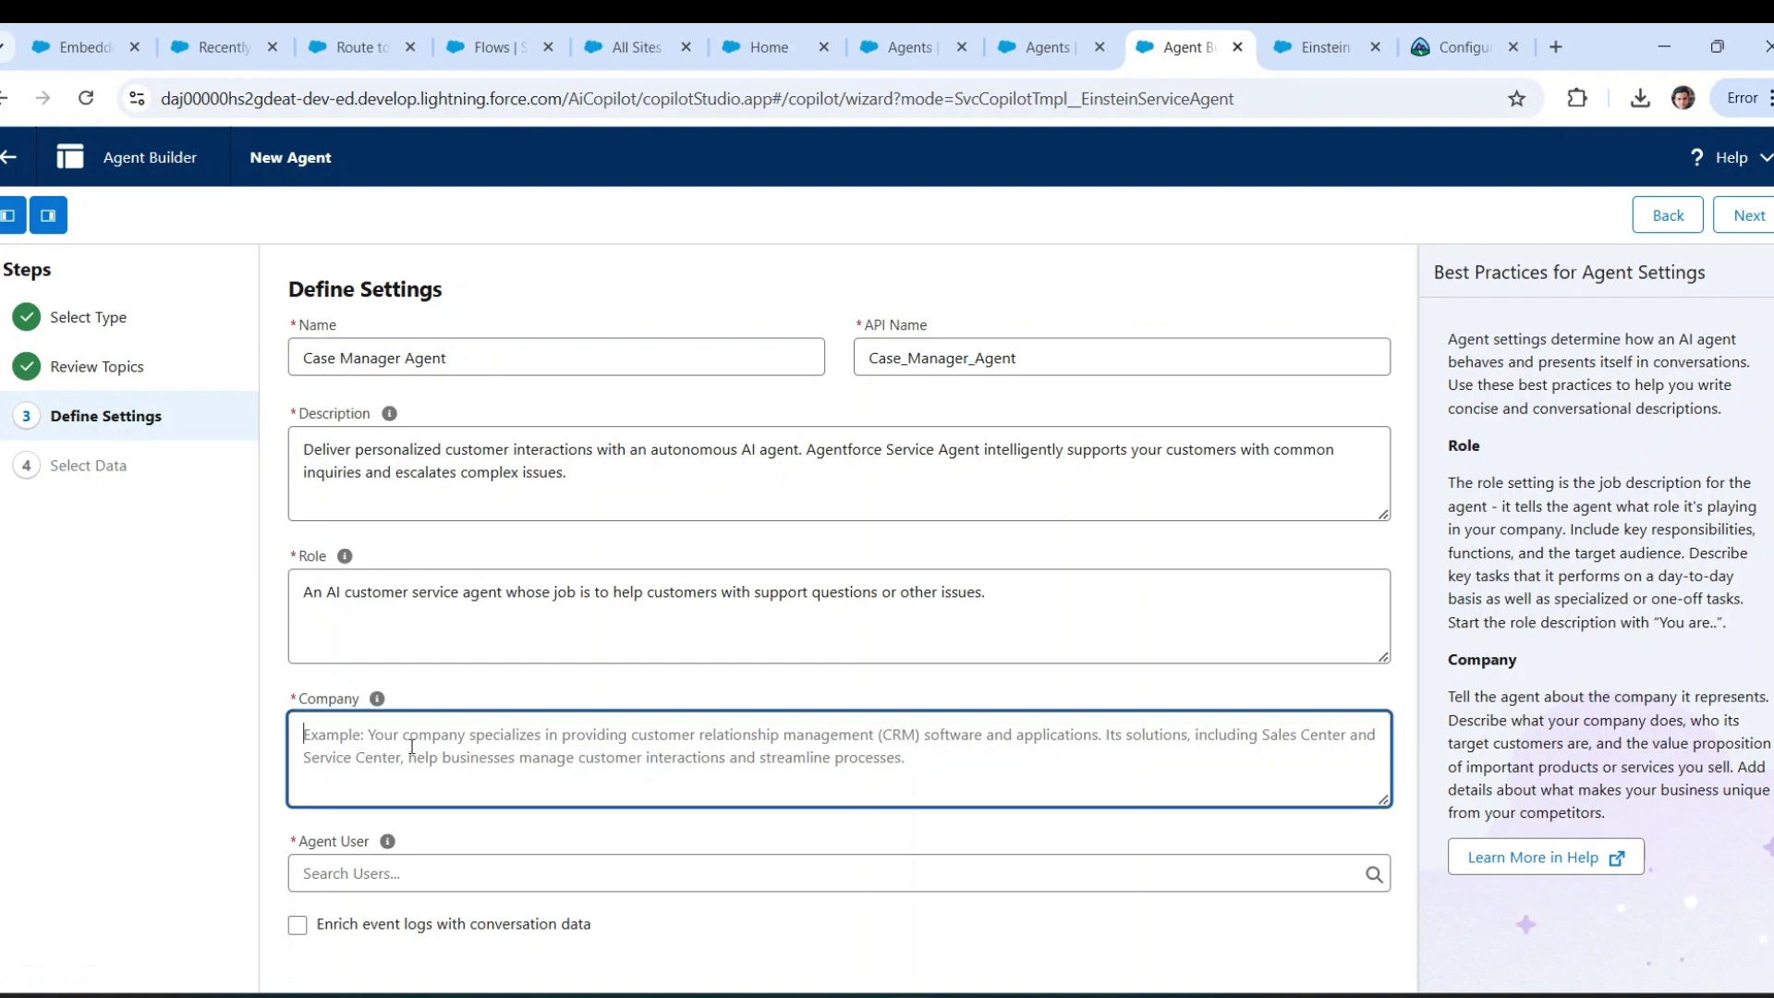
text(Your)
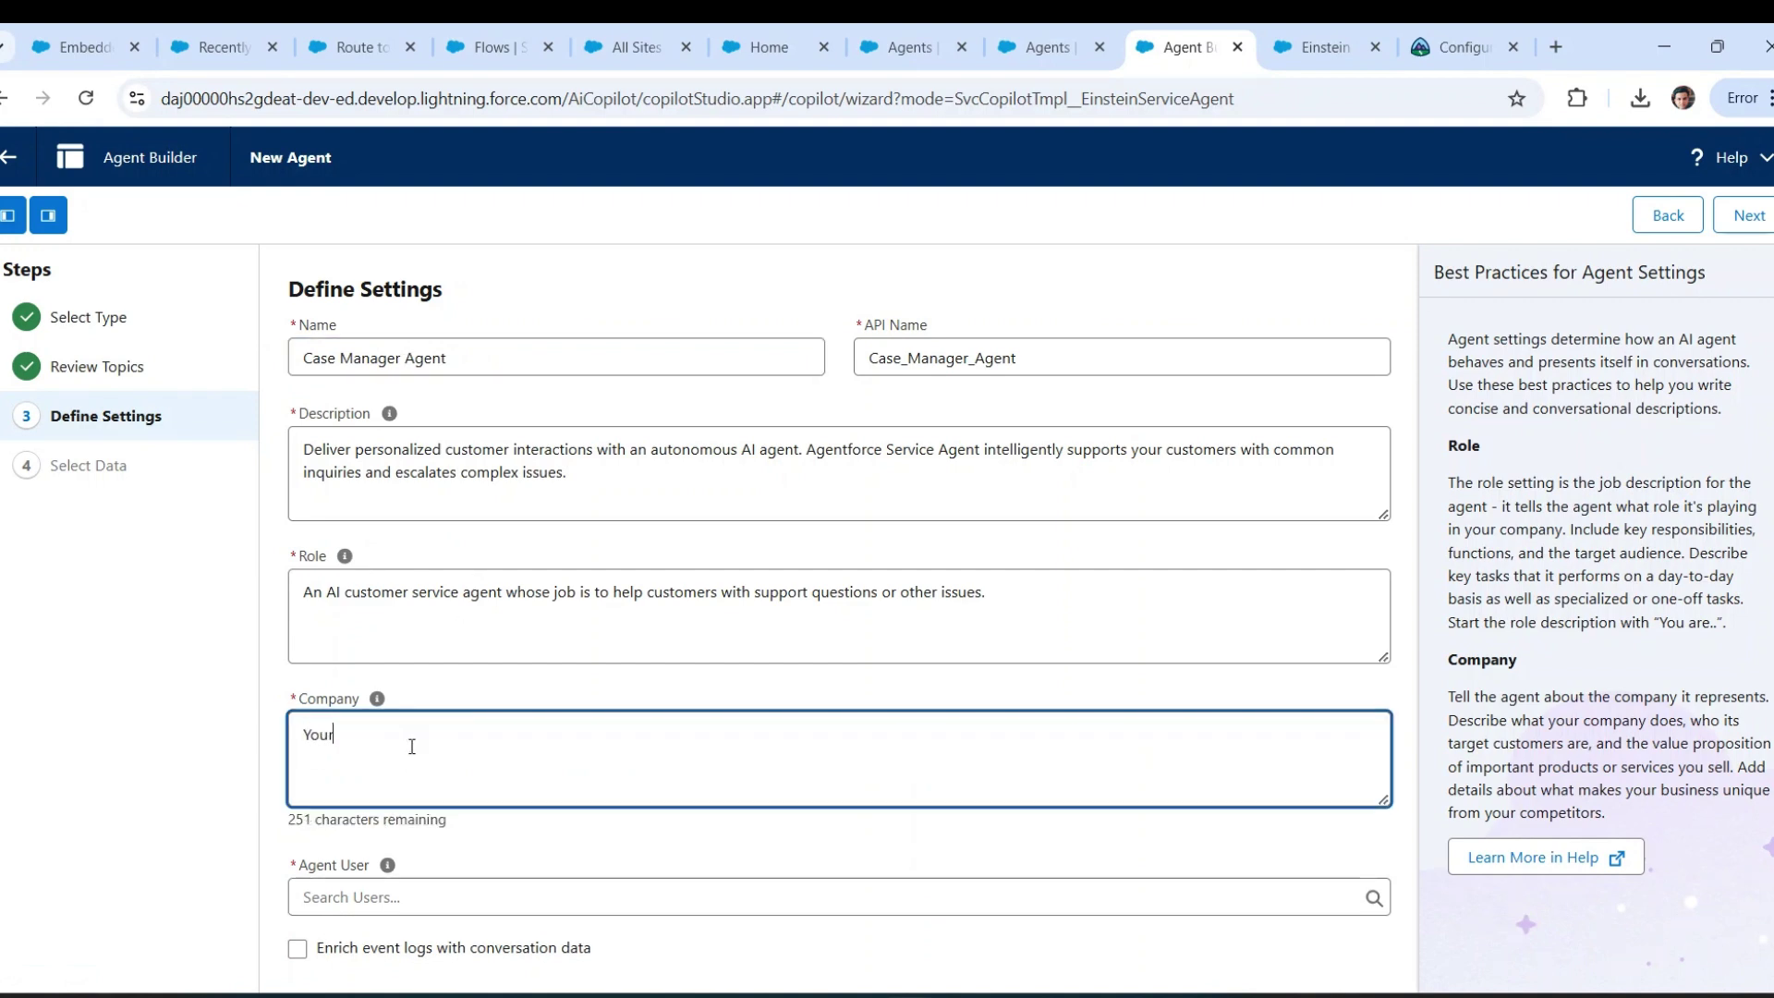
key(BackSpace)
key(BackSpace)
key(BackSpace)
key(BackSpace)
text(My company is dealiong)
key(BackSpace)
key(BackSpace)
text(ng with O)
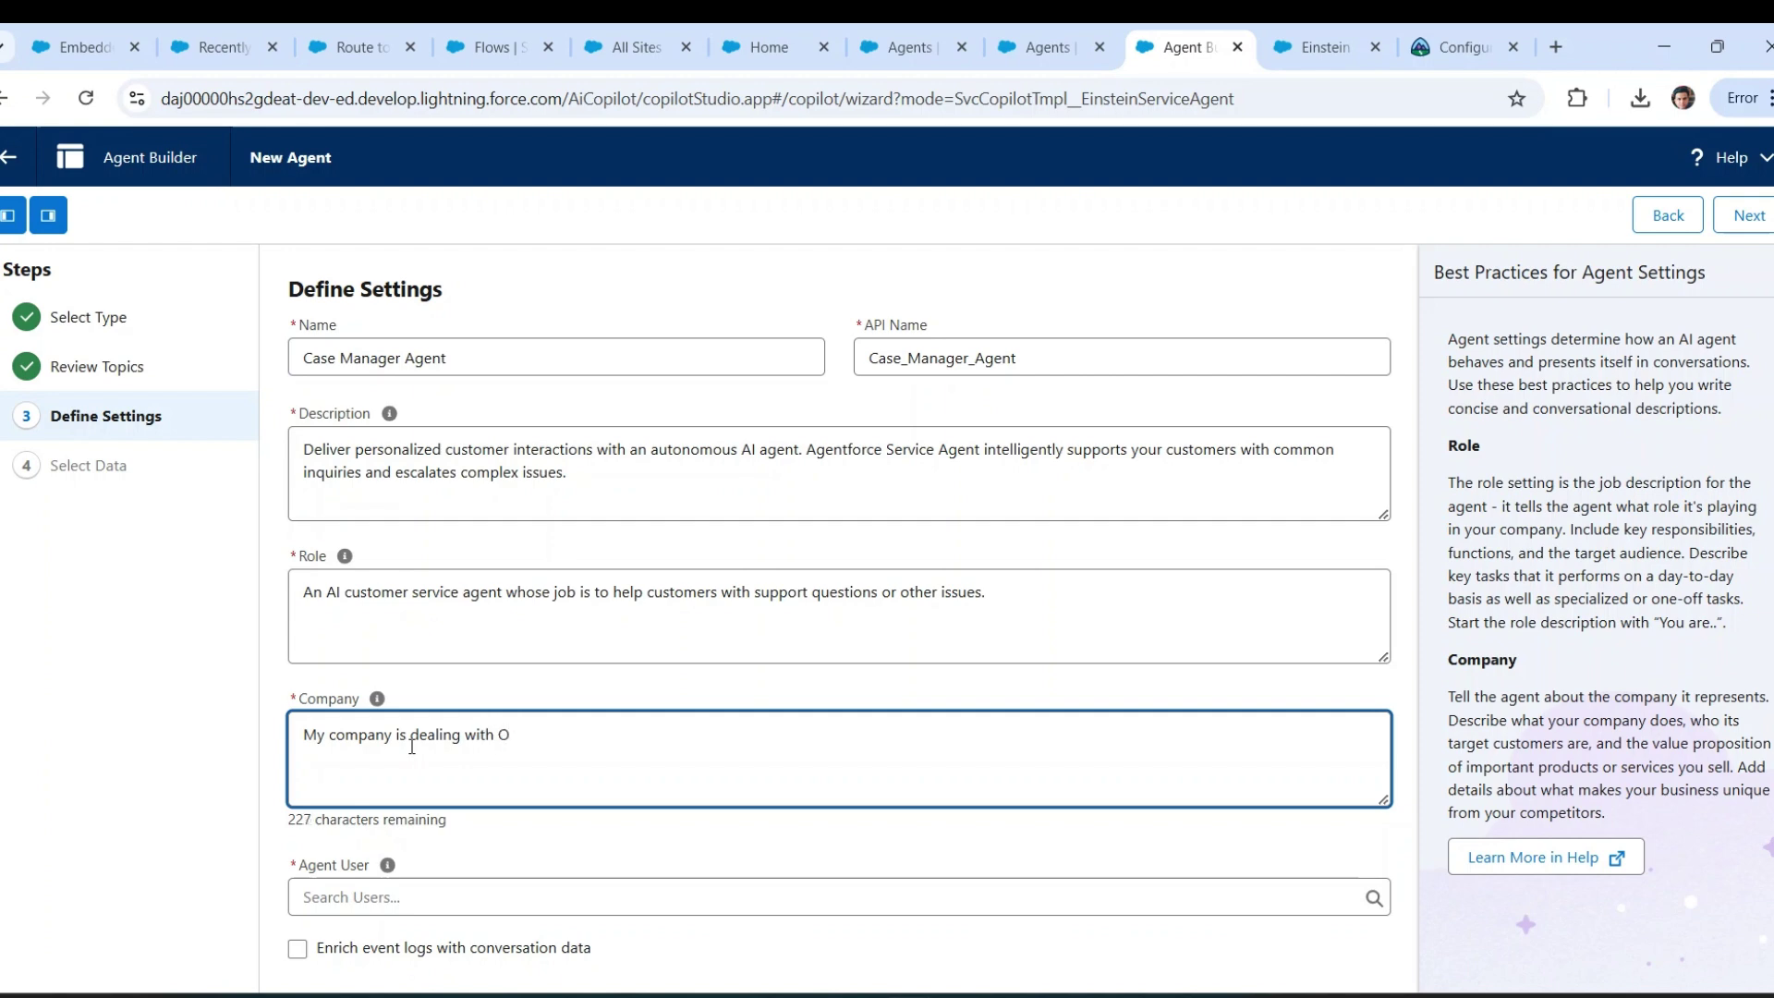
text(il)
- Assign EinsteinServiceAgent User as the agent user and continue to the data selection stage
click(404, 889)
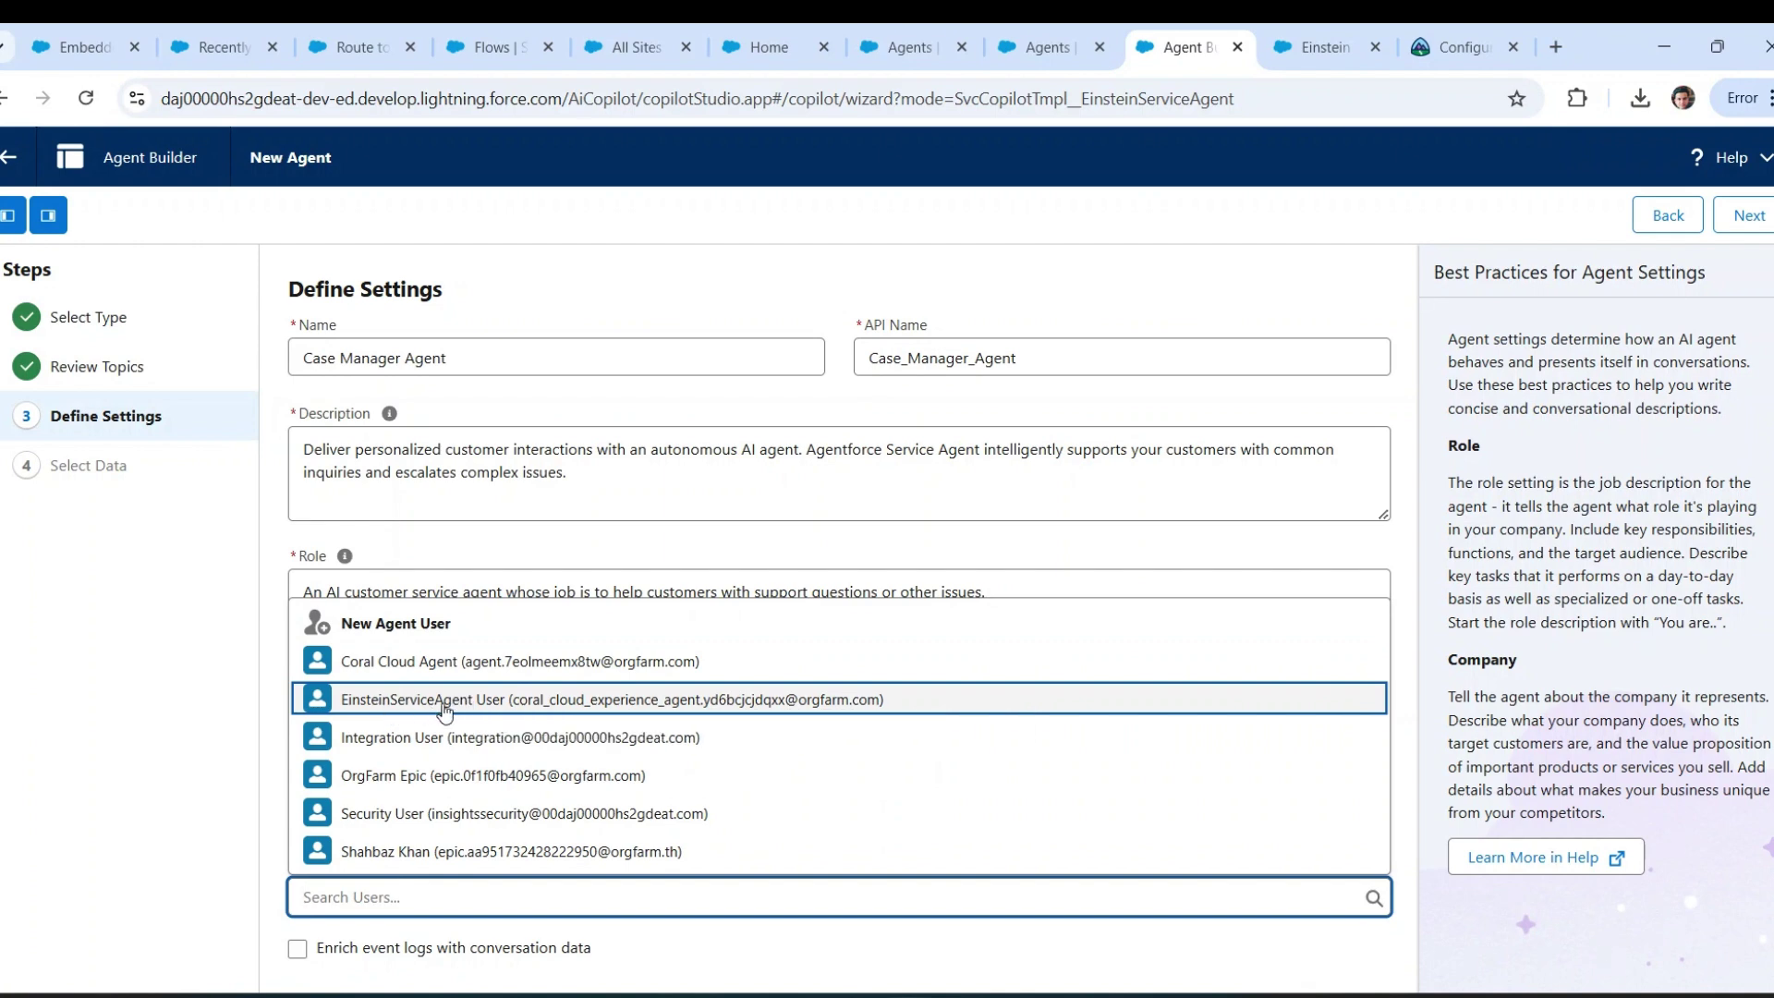
click(465, 703)
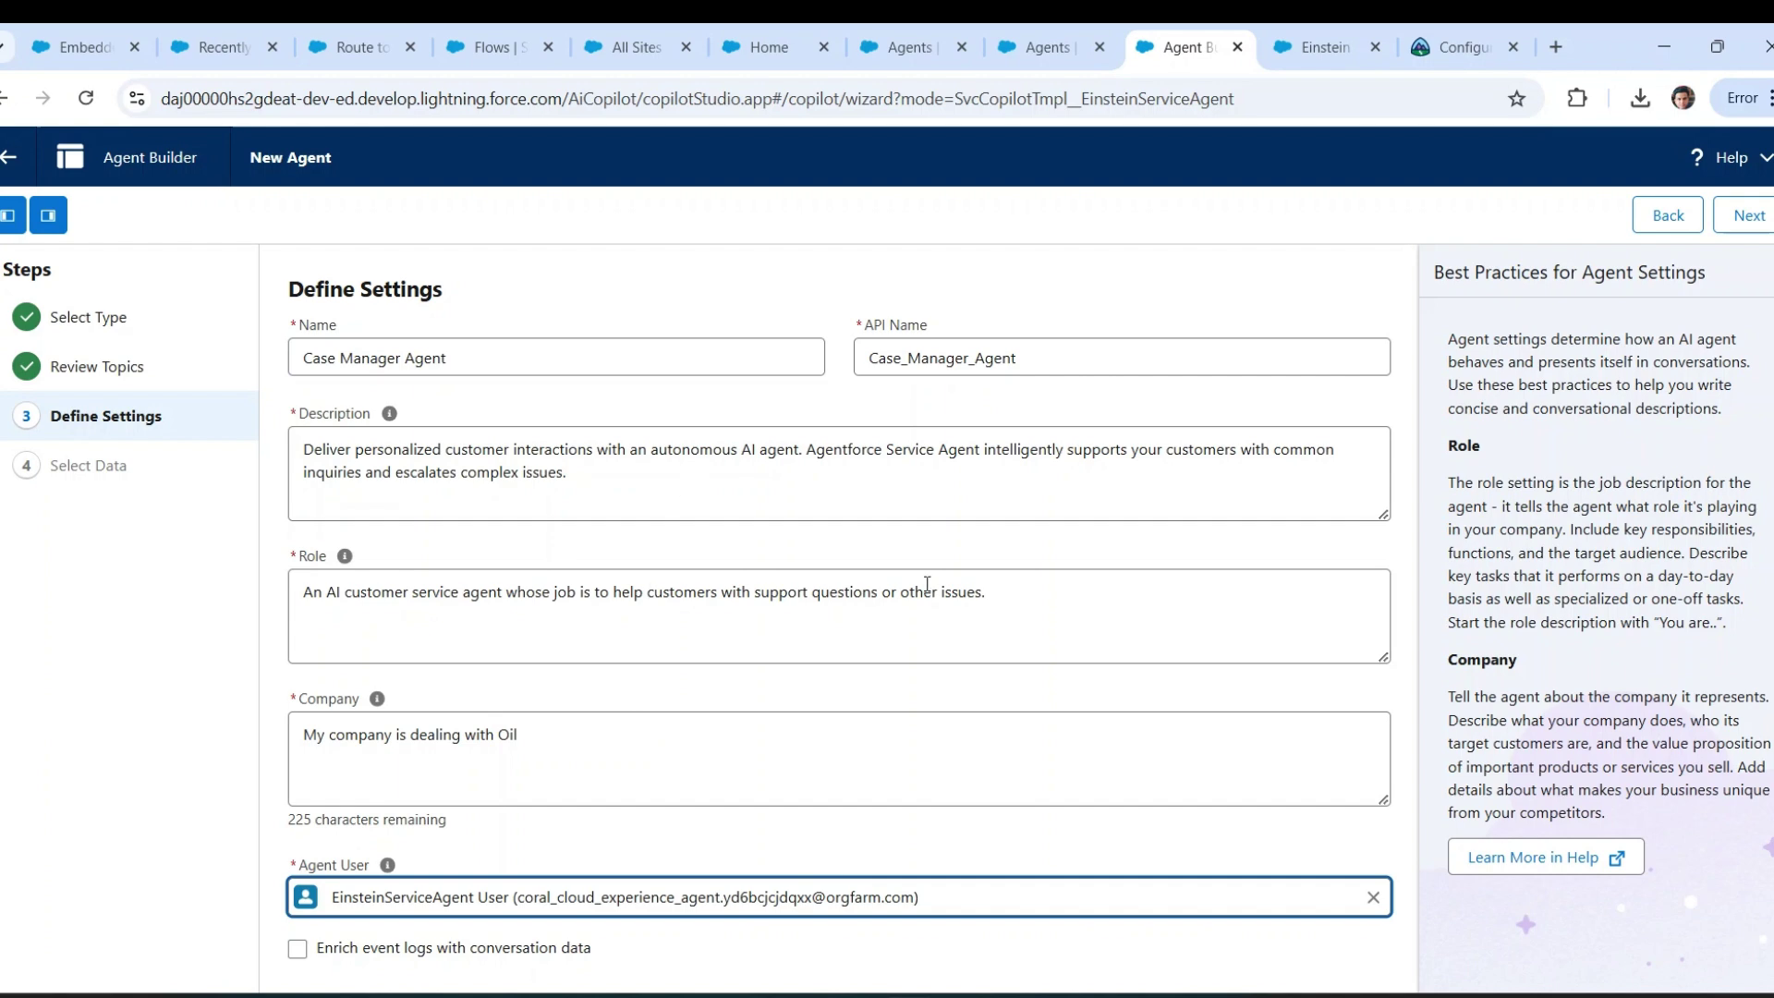
click(1749, 216)
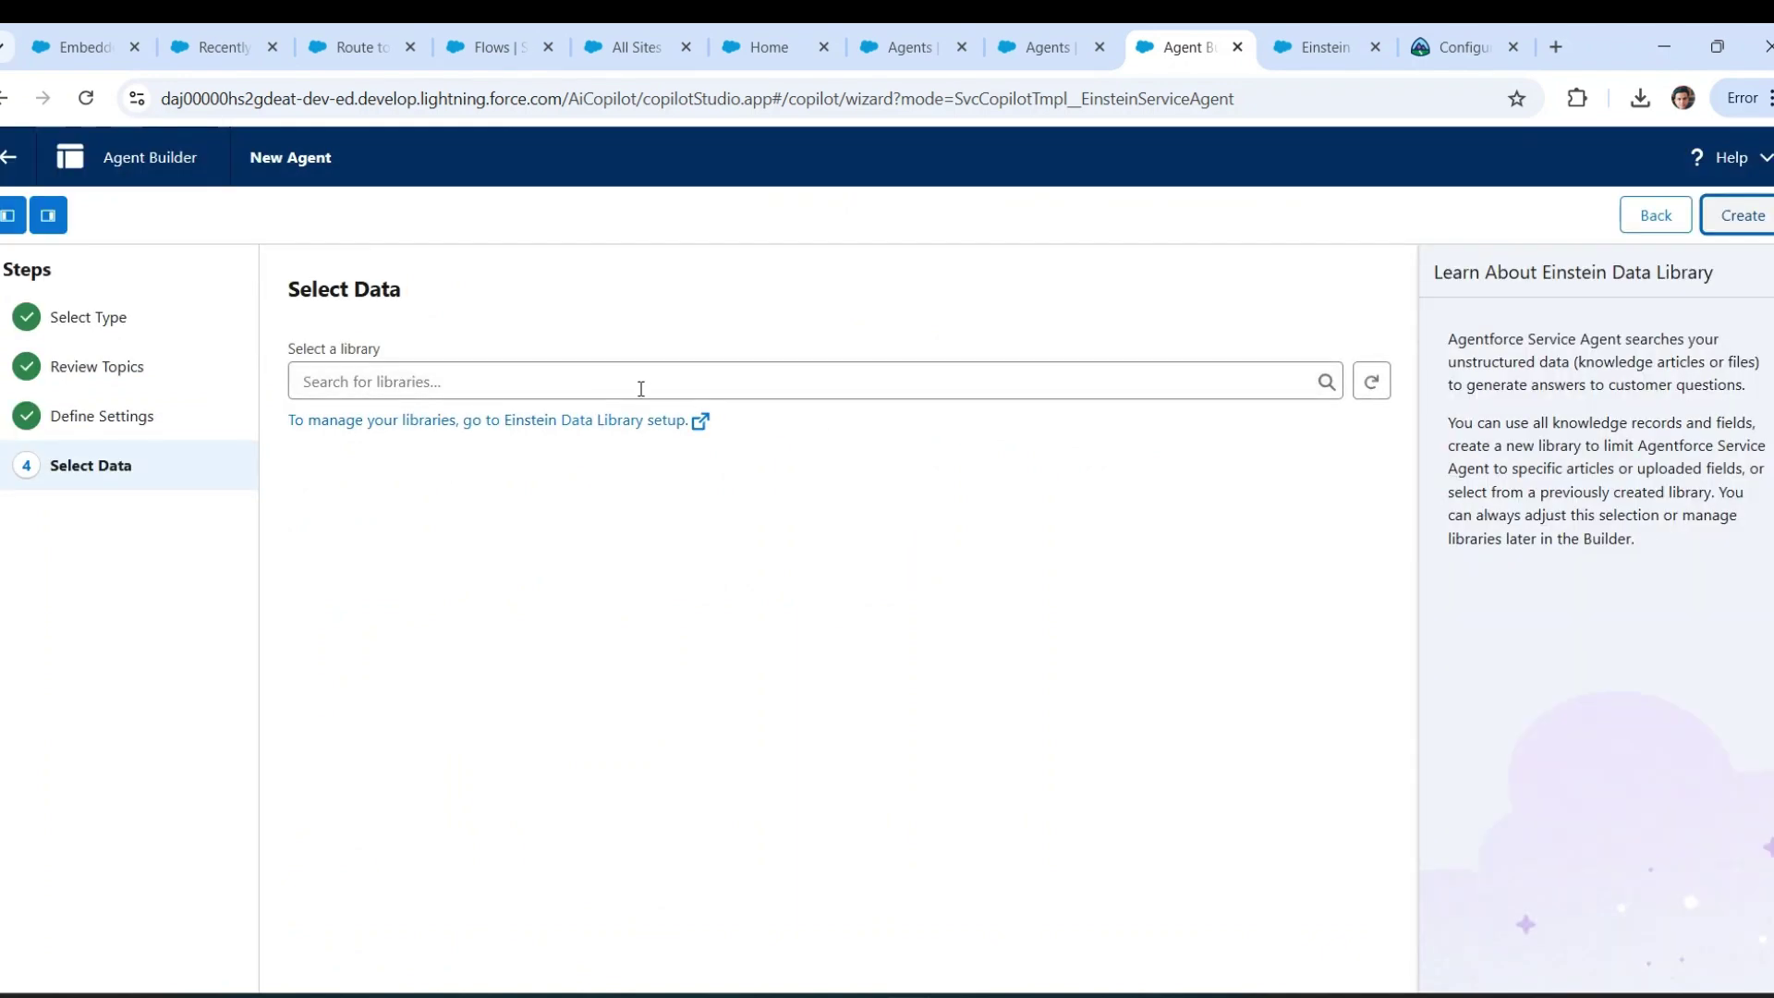
- Check which data libraries are available, then create the agent without selecting one
click(566, 388)
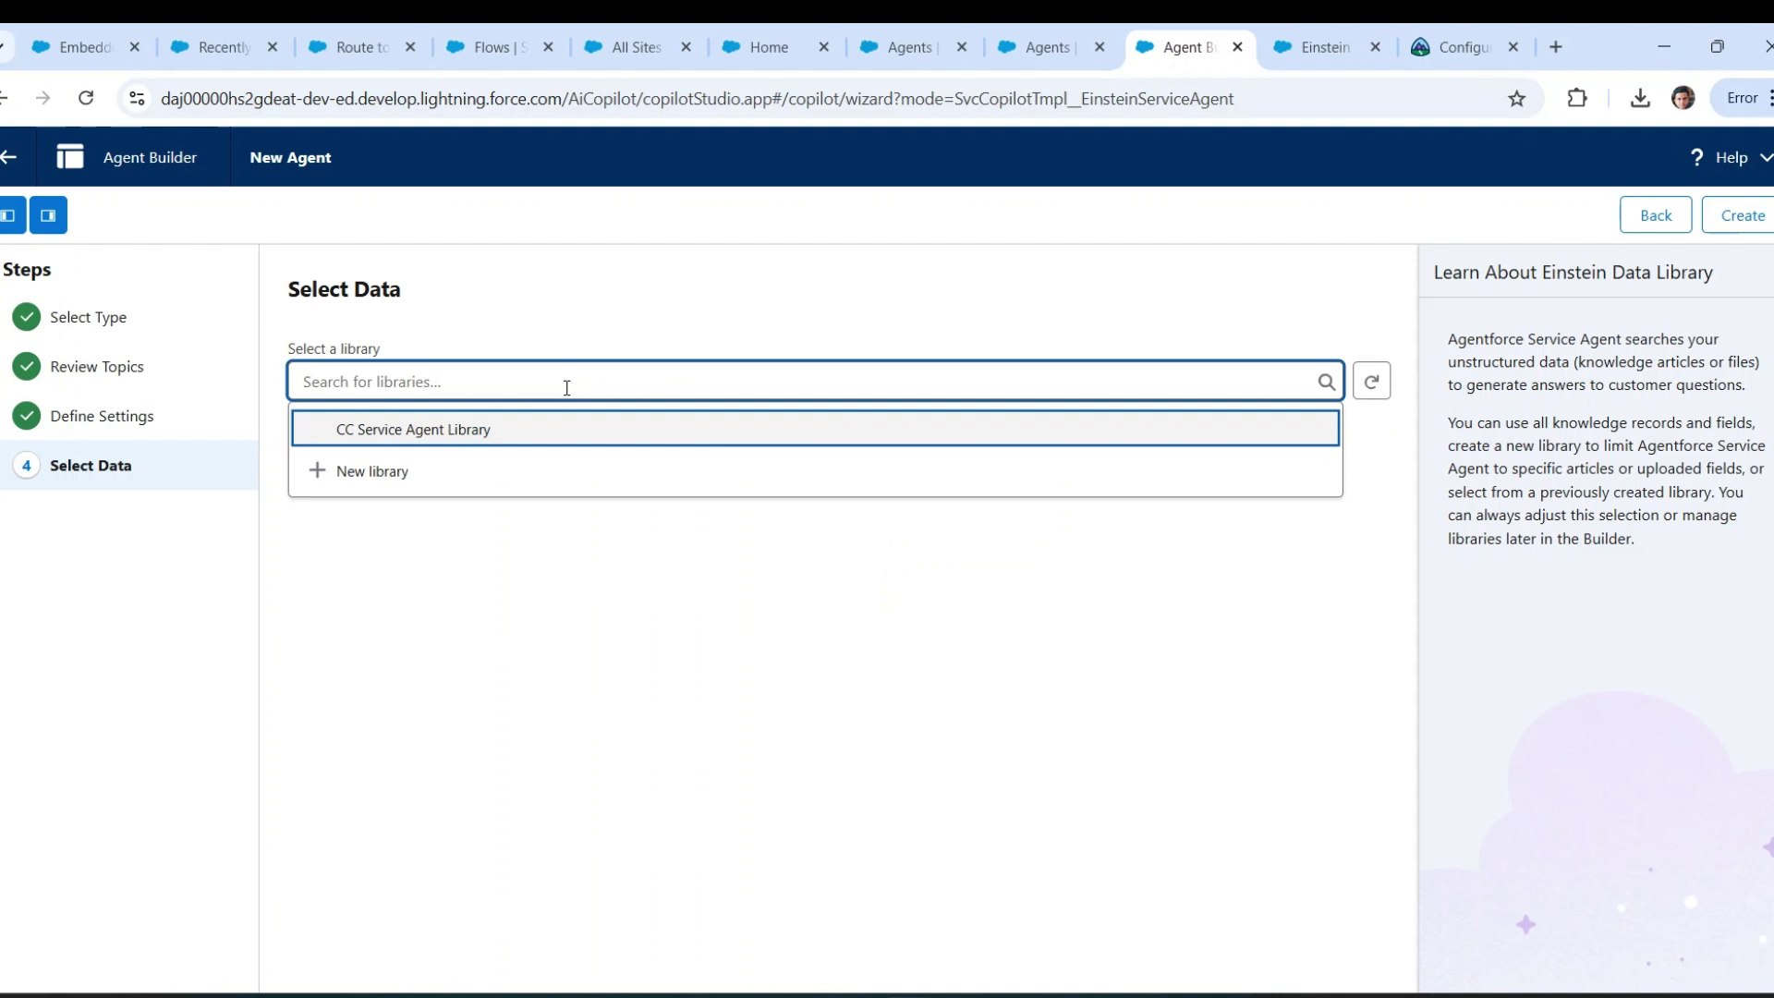
click(610, 359)
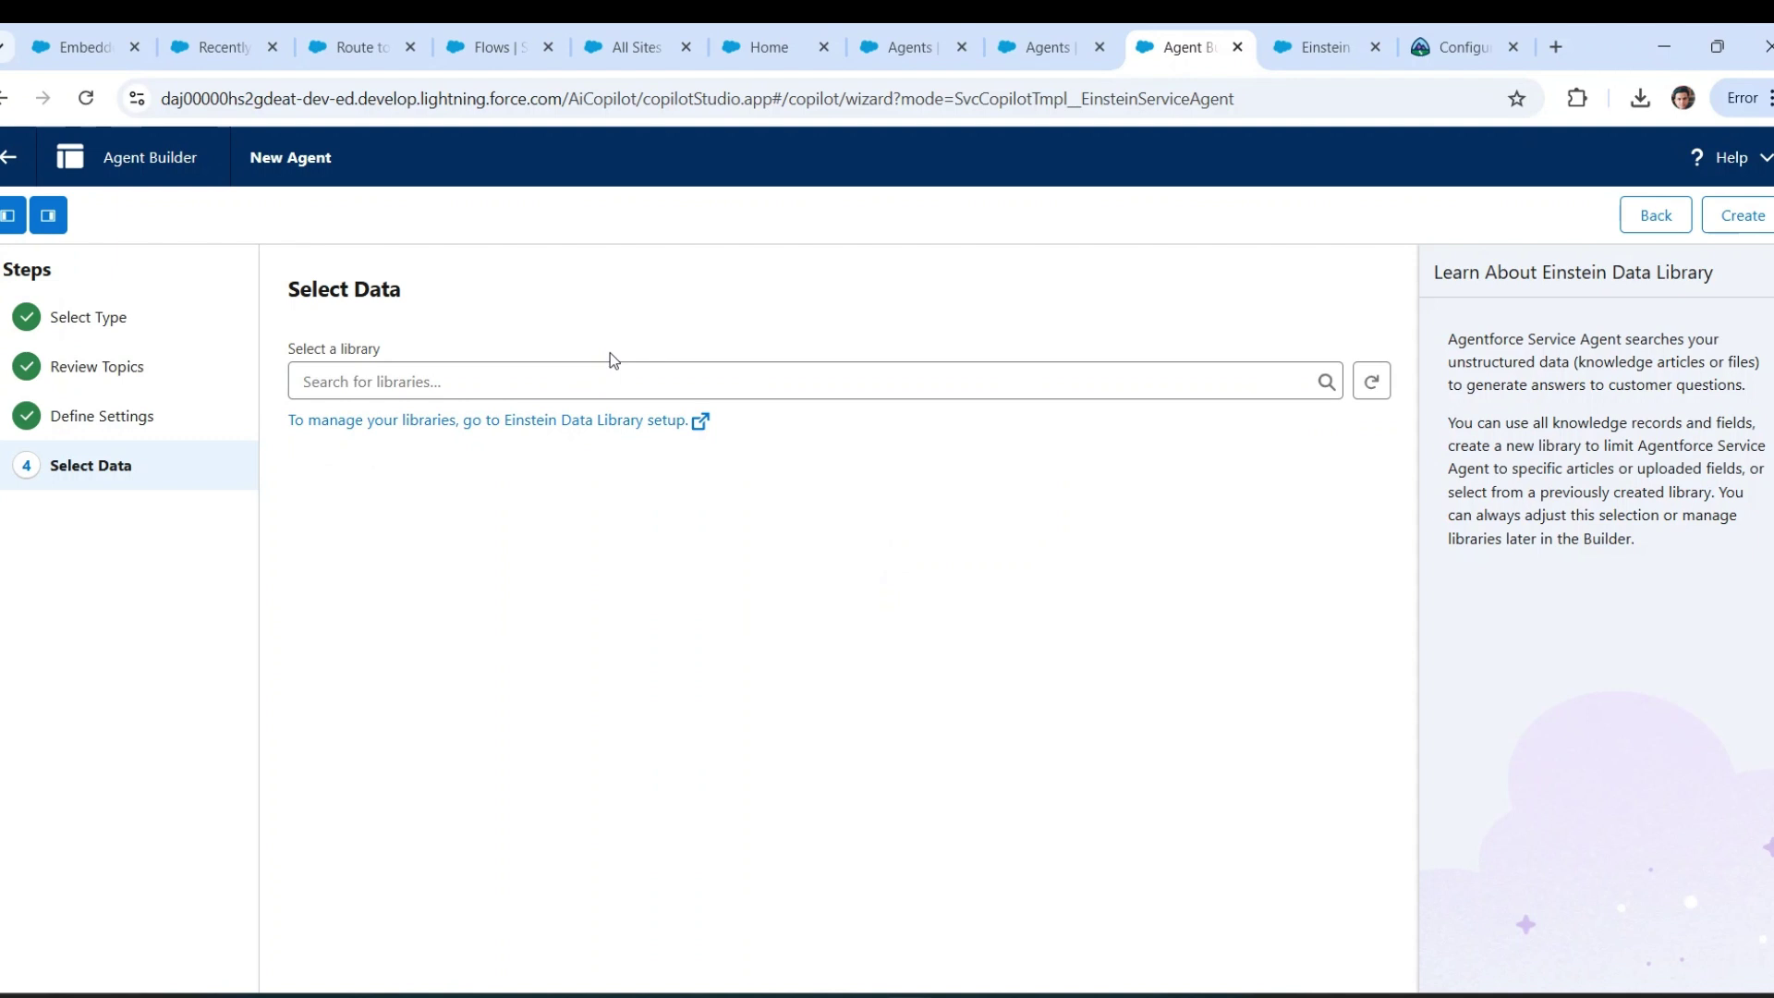
click(558, 388)
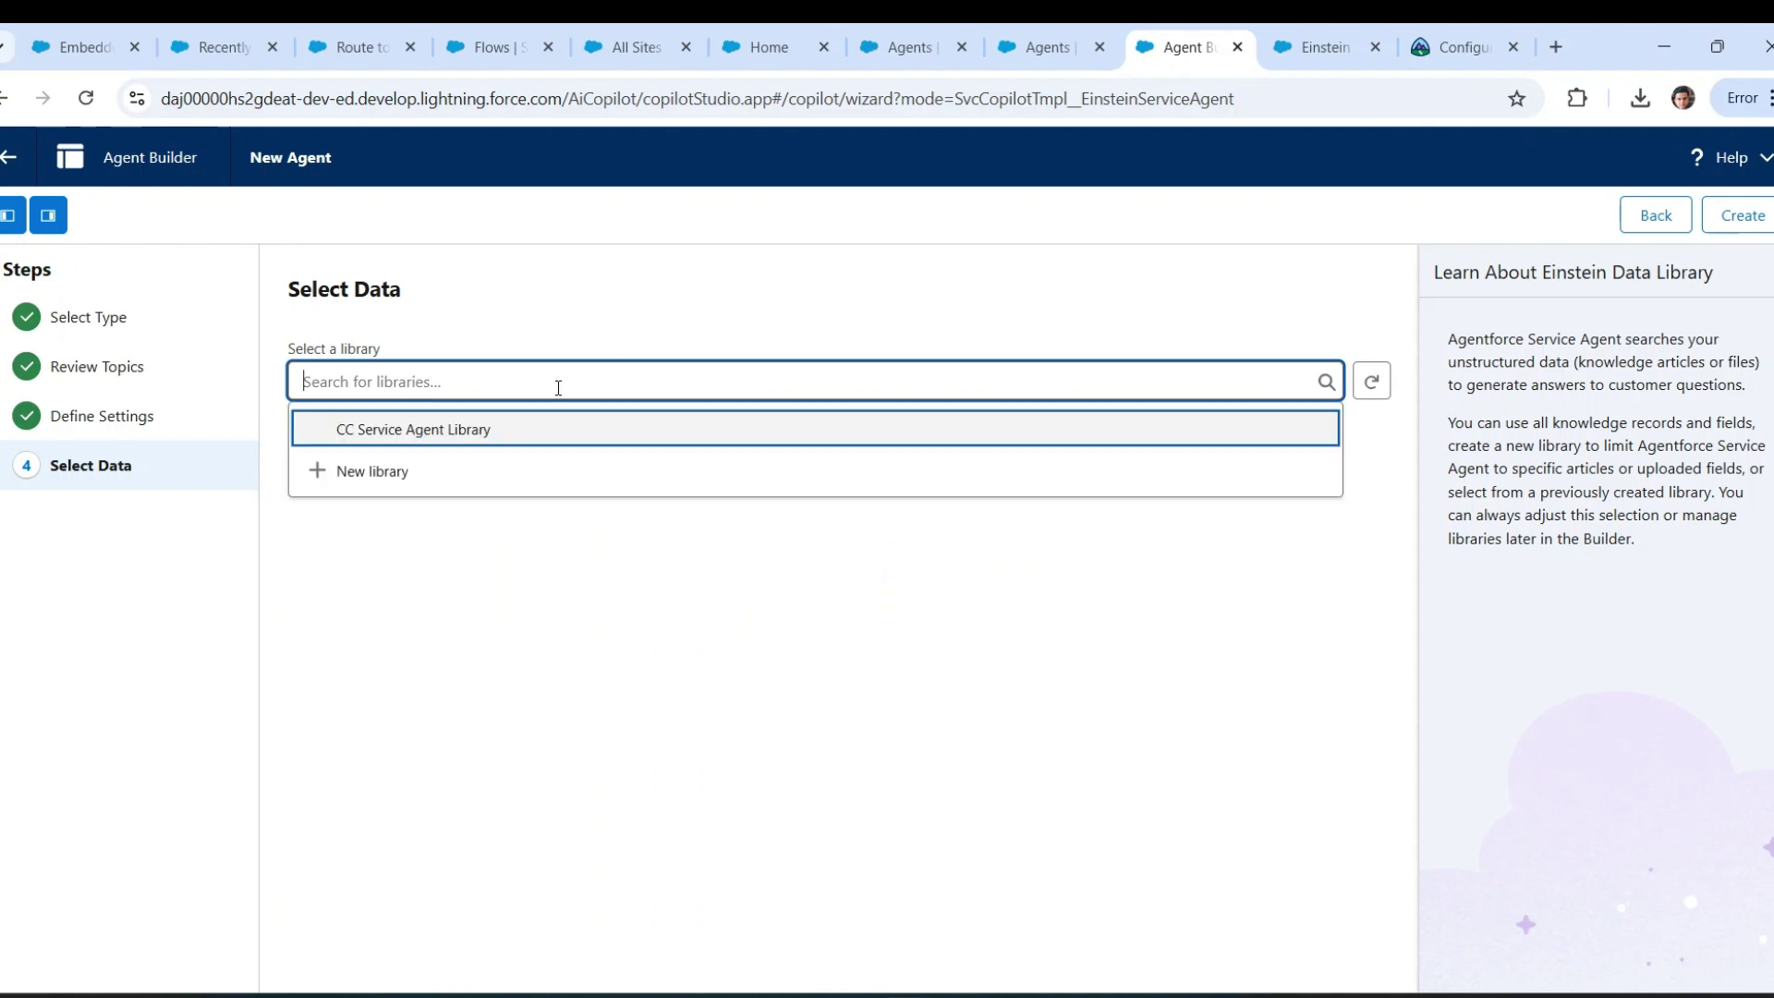
click(687, 318)
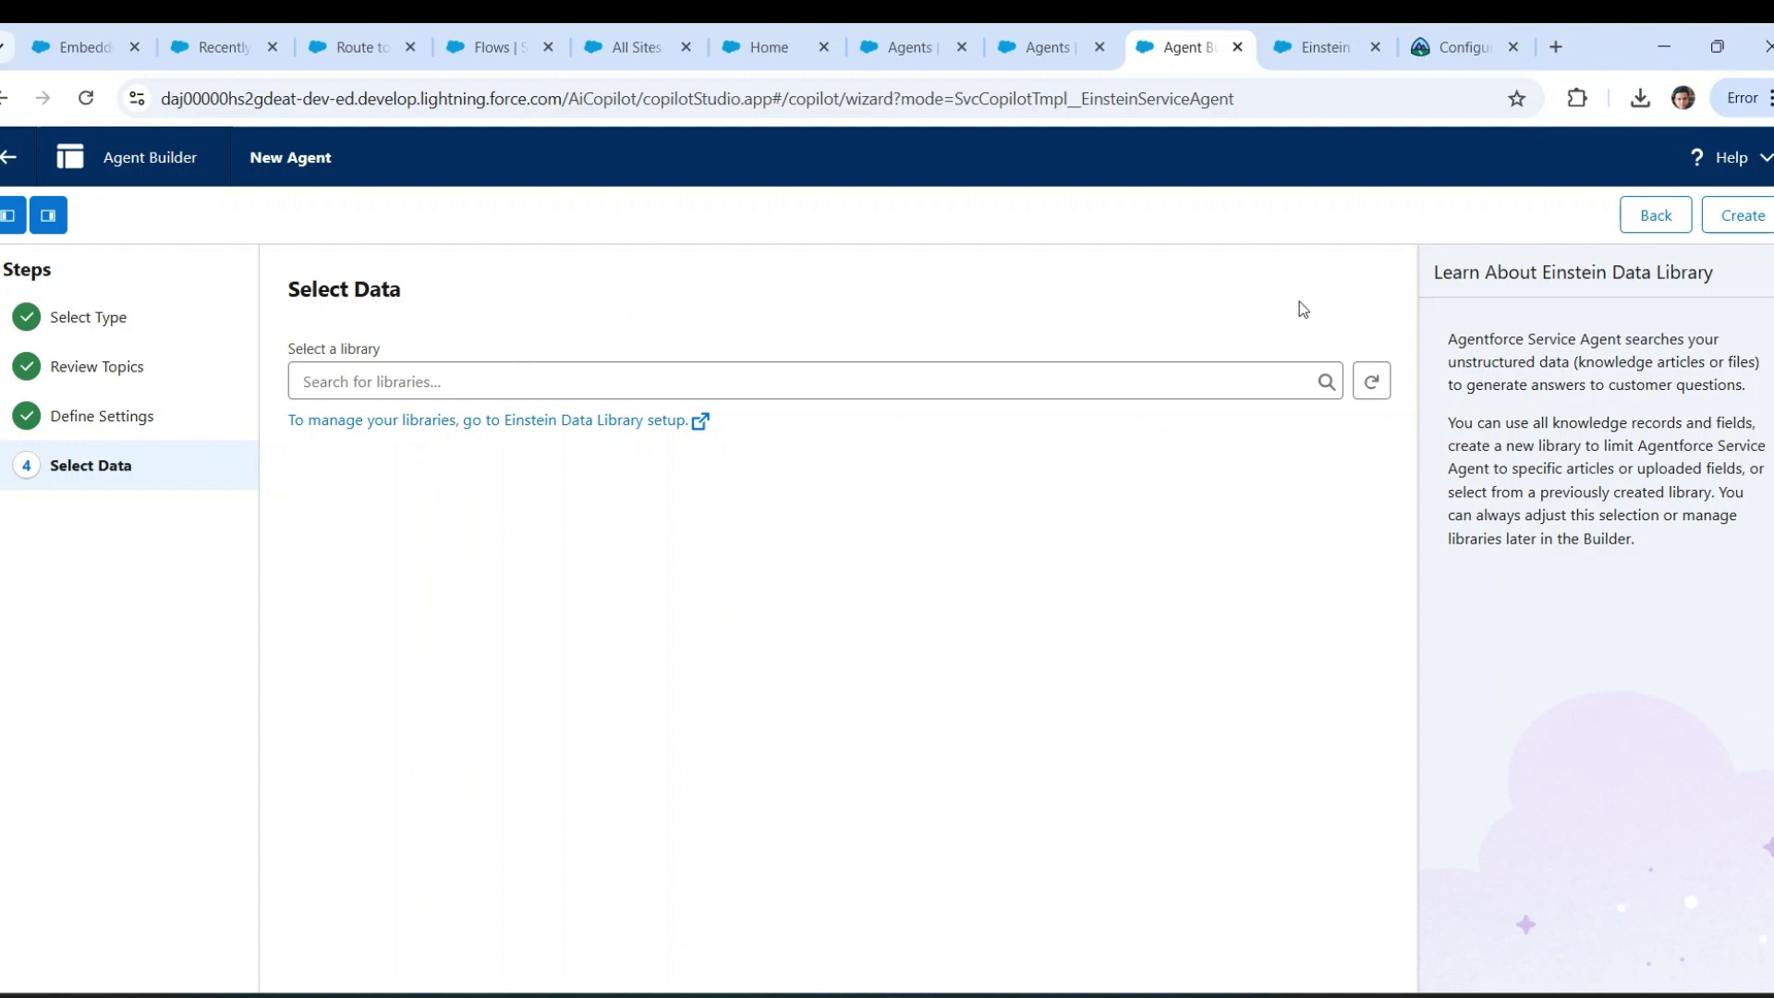
click(1749, 221)
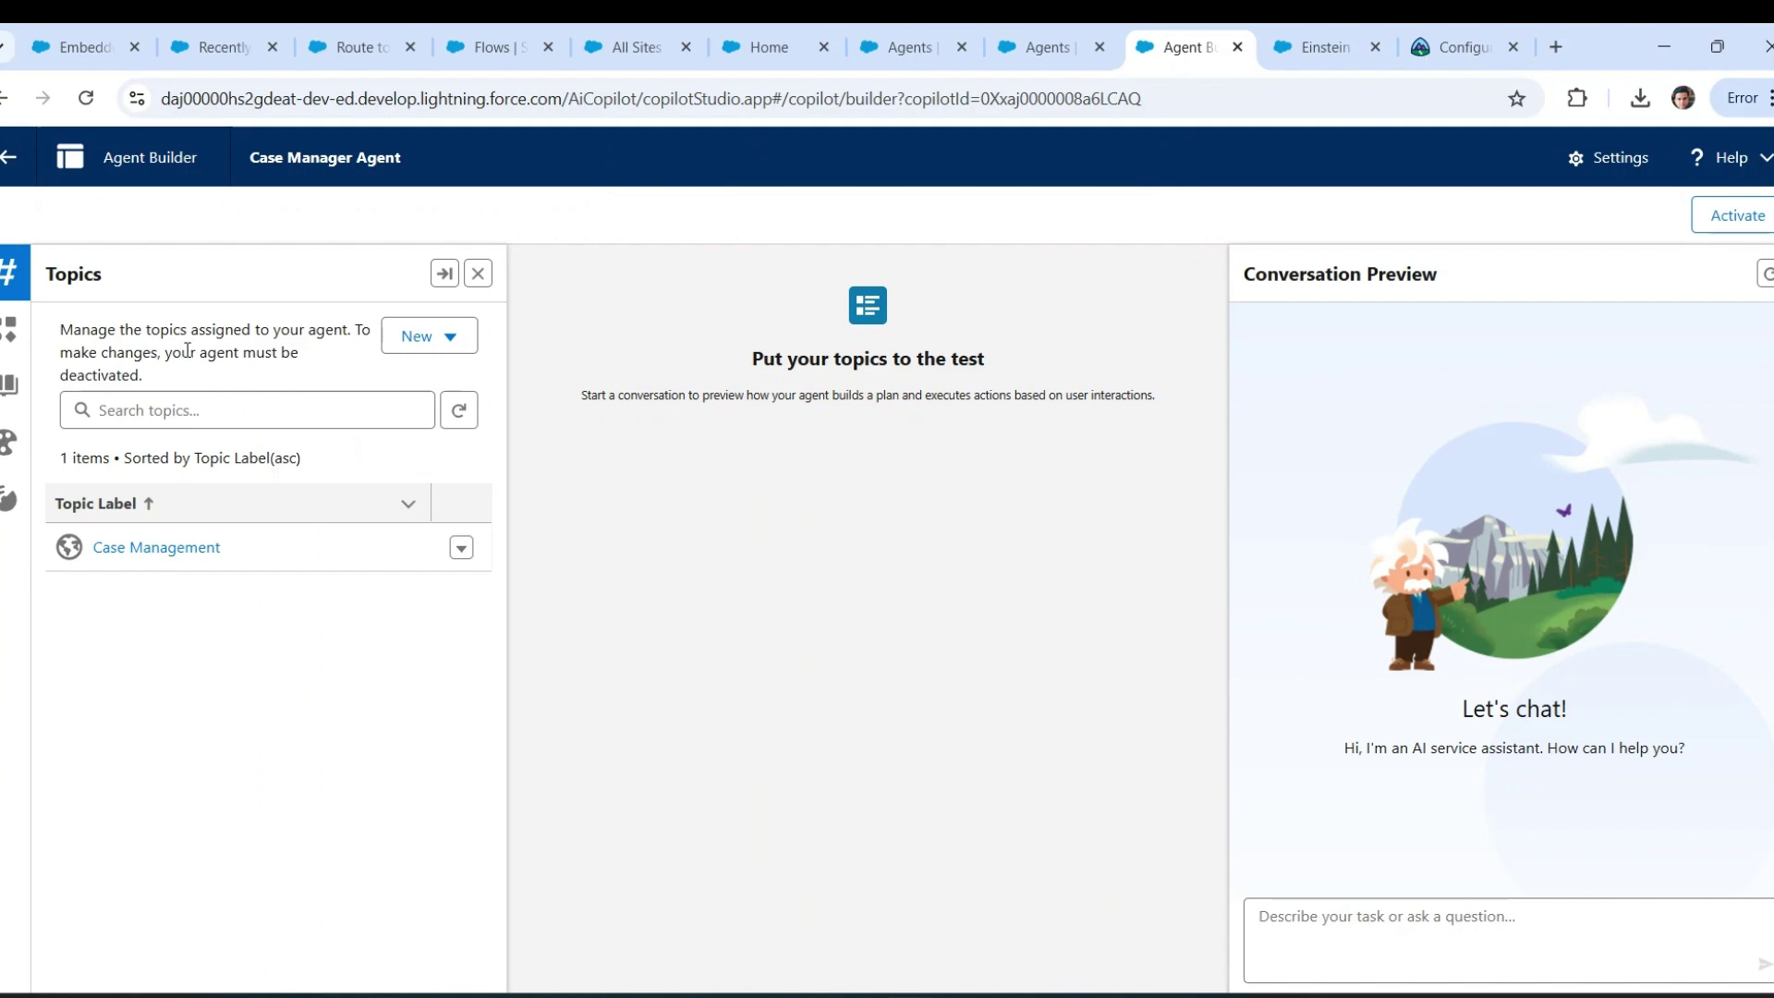
- Look through the standard topics offered in the asset library and close the list without adding any
click(423, 338)
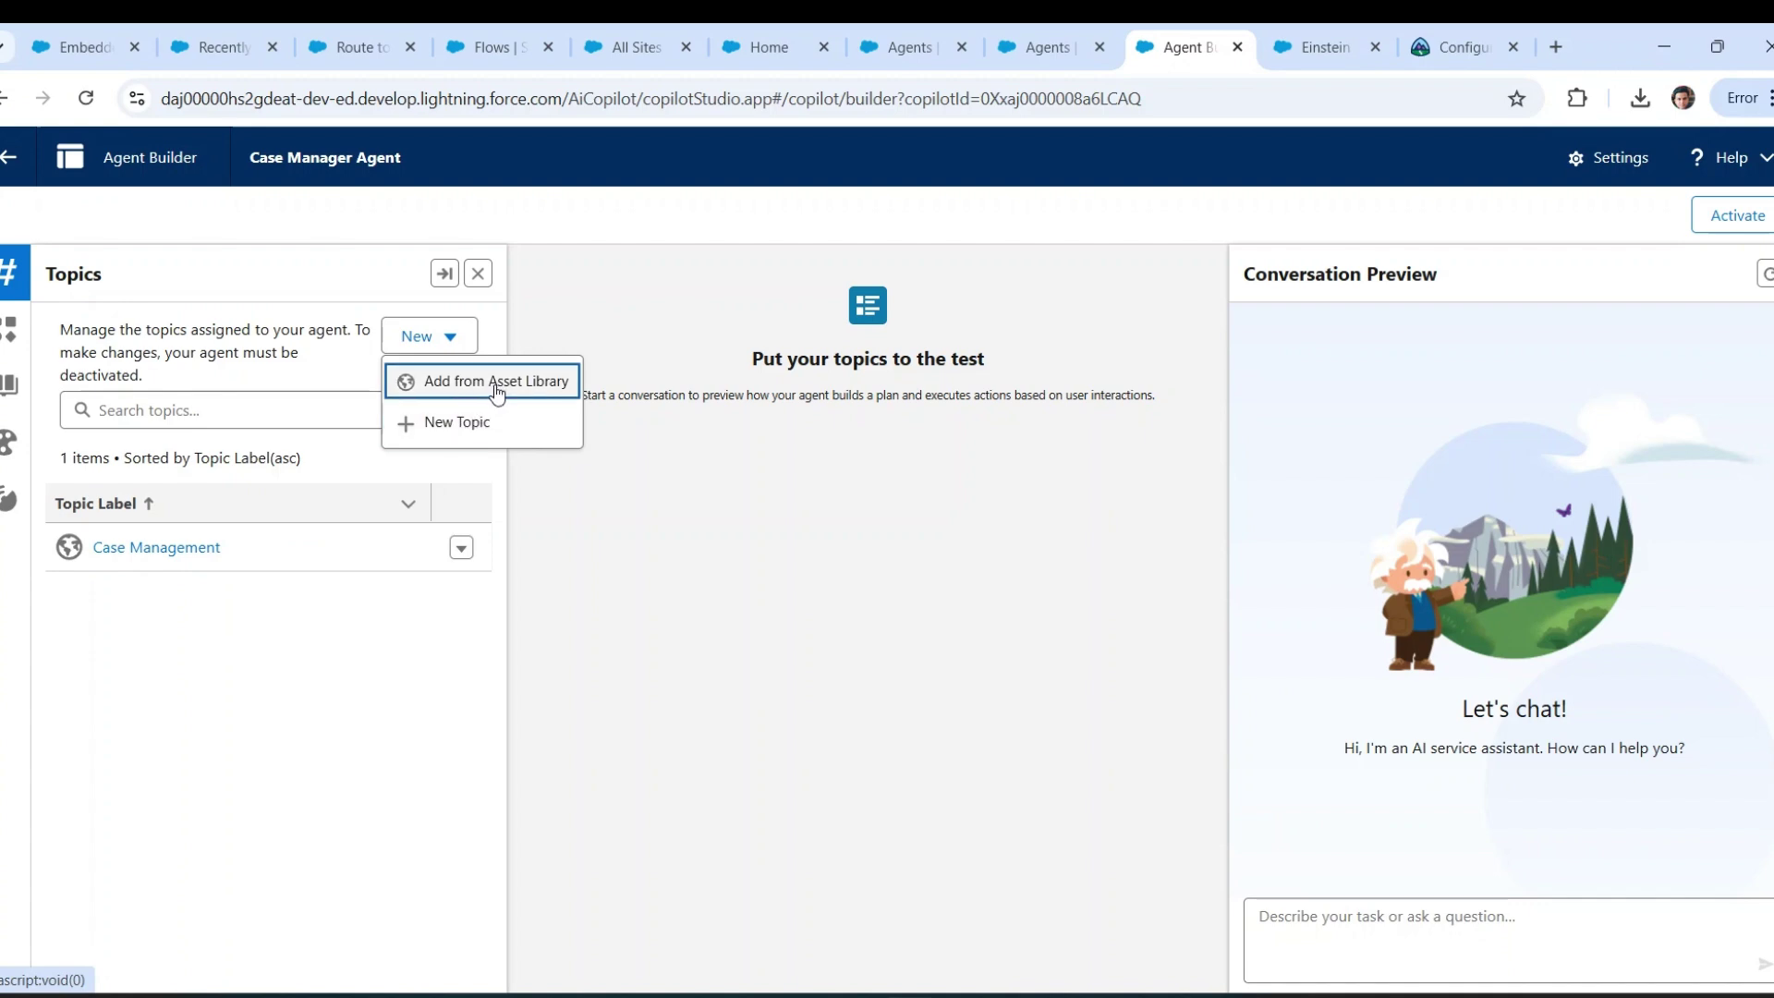
click(497, 382)
scroll(643, 606, down, 1)
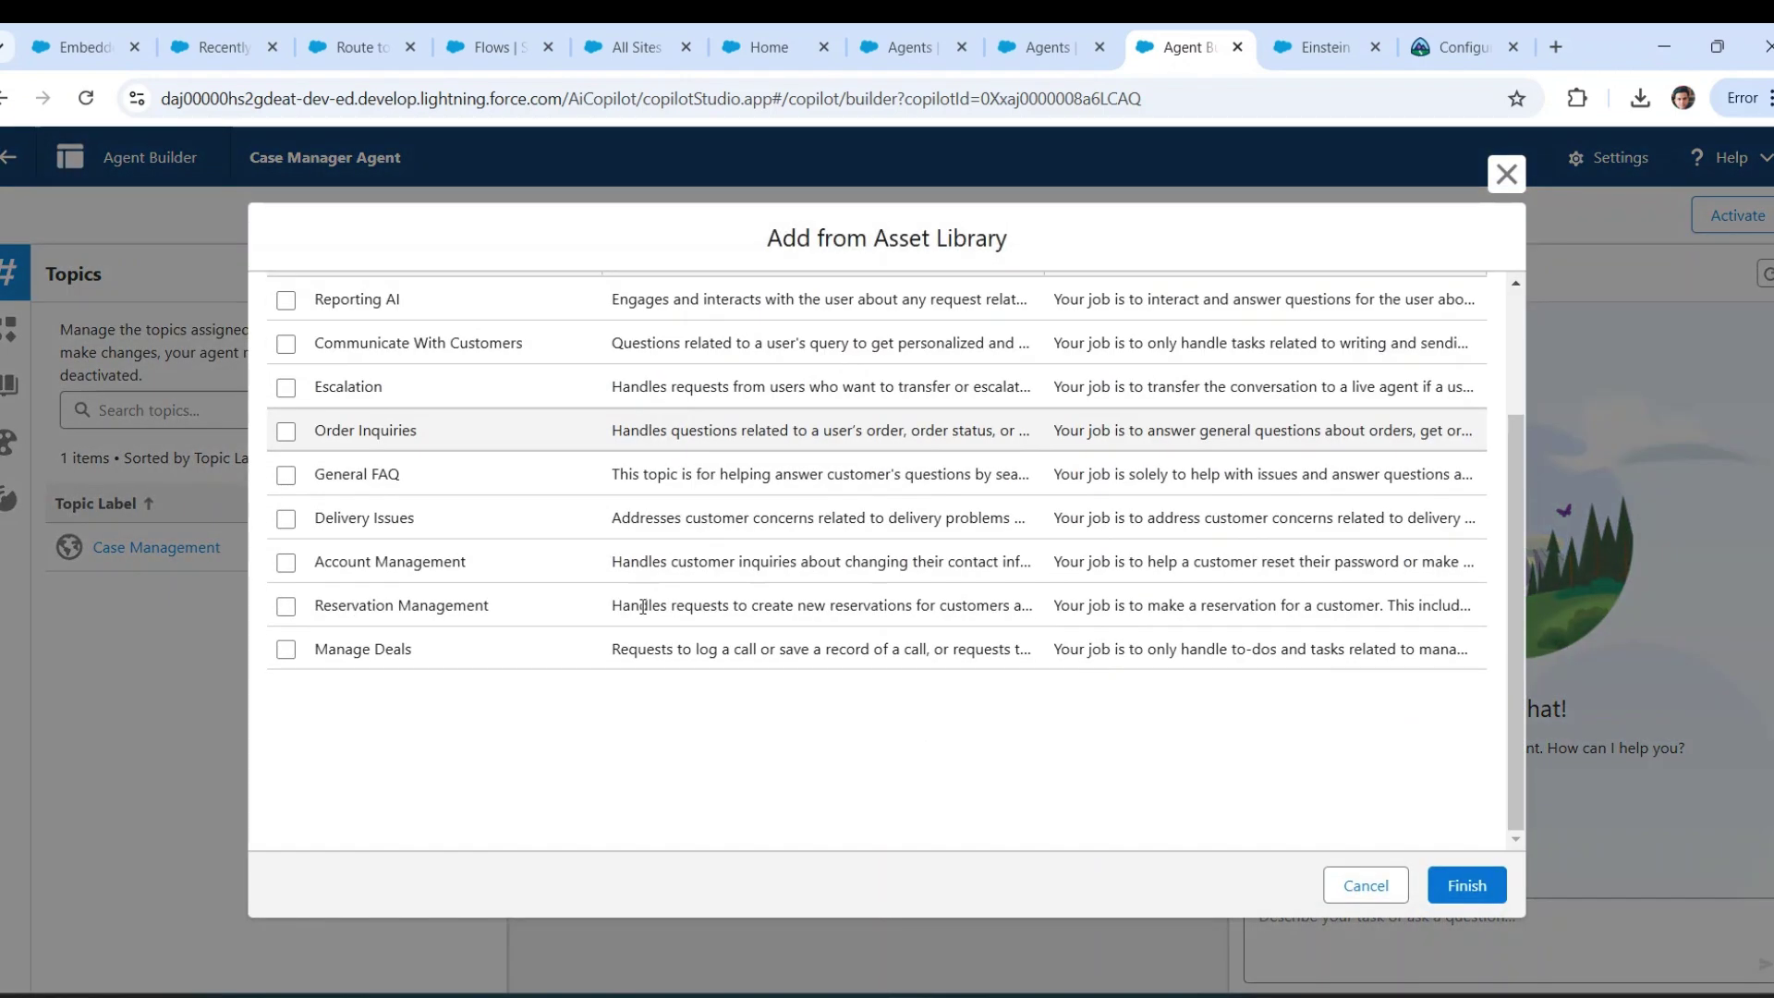
scroll(643, 606, up, 2)
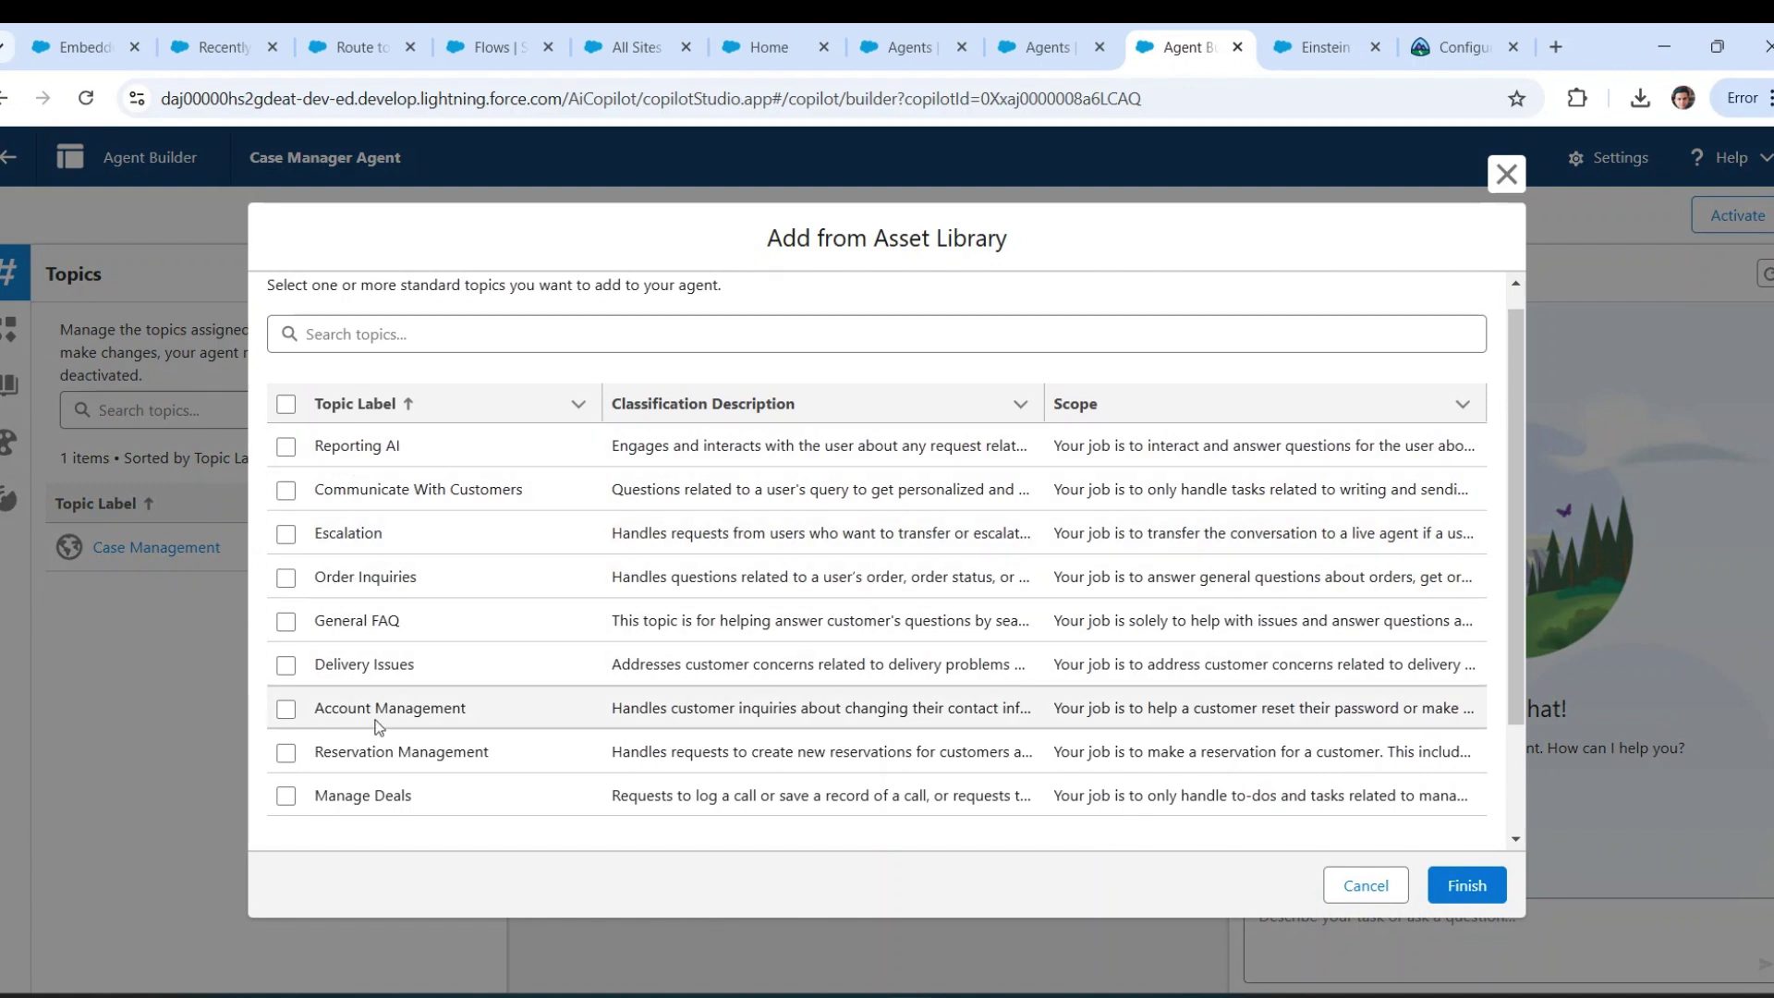
scroll(456, 775, down, 1)
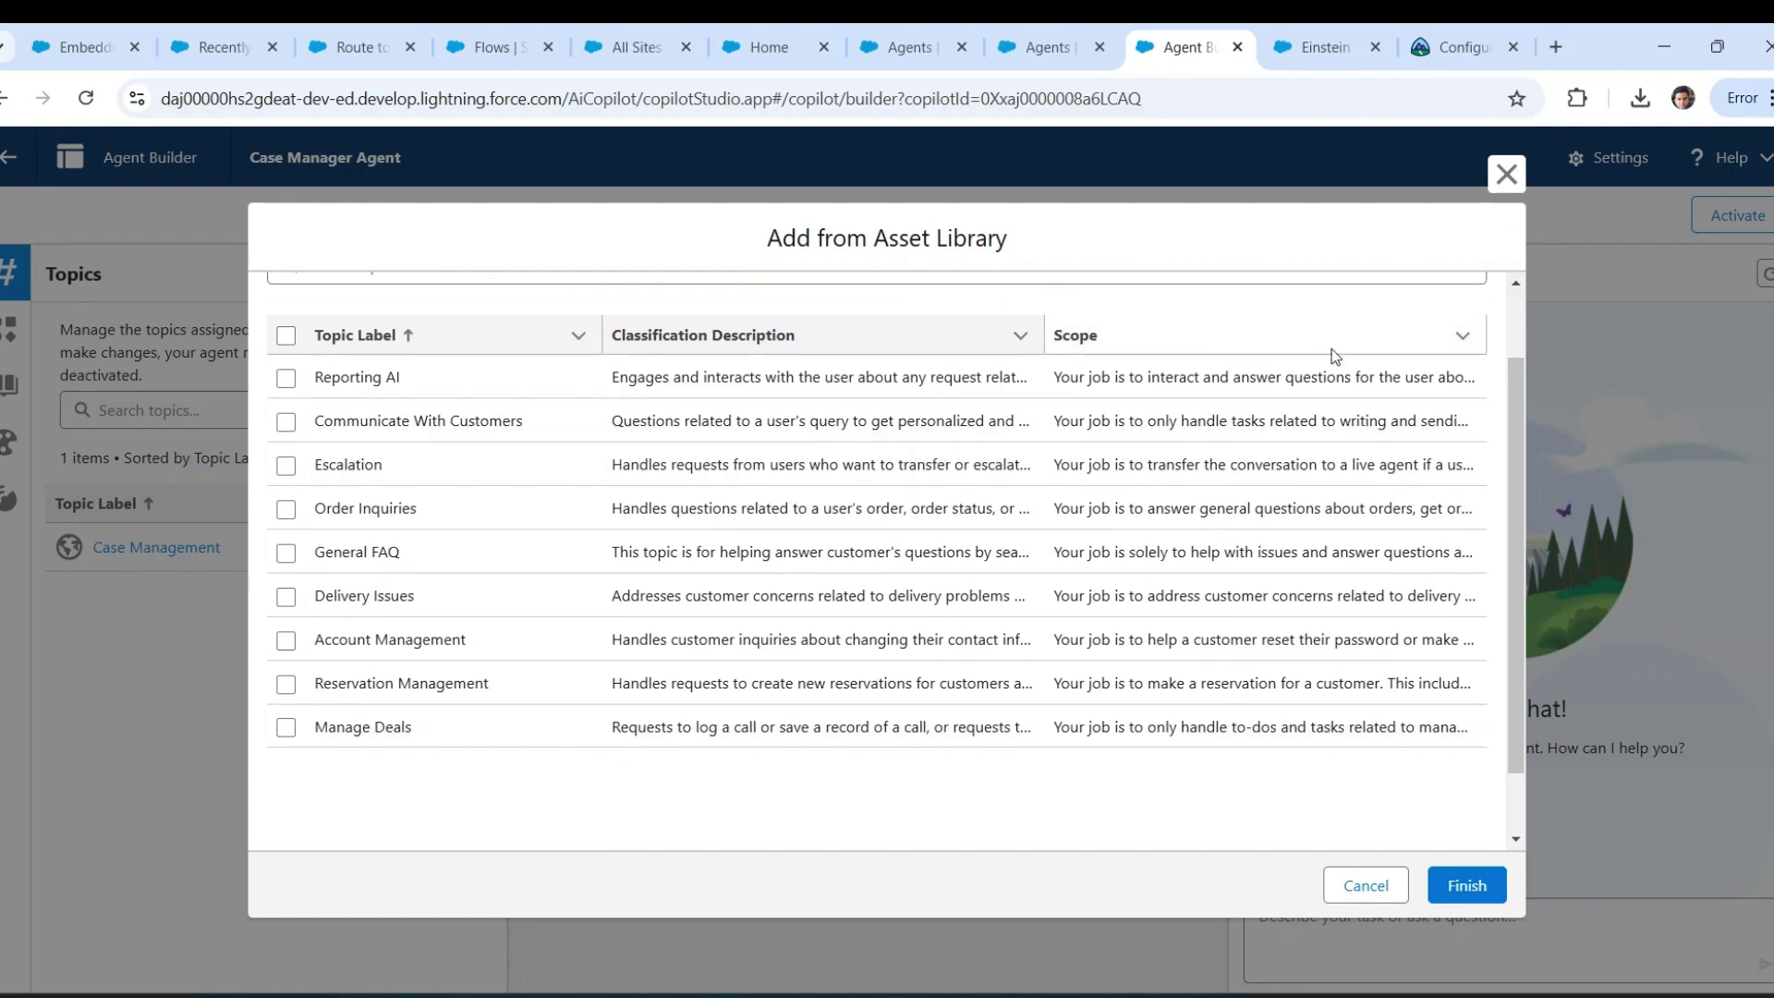
click(1508, 174)
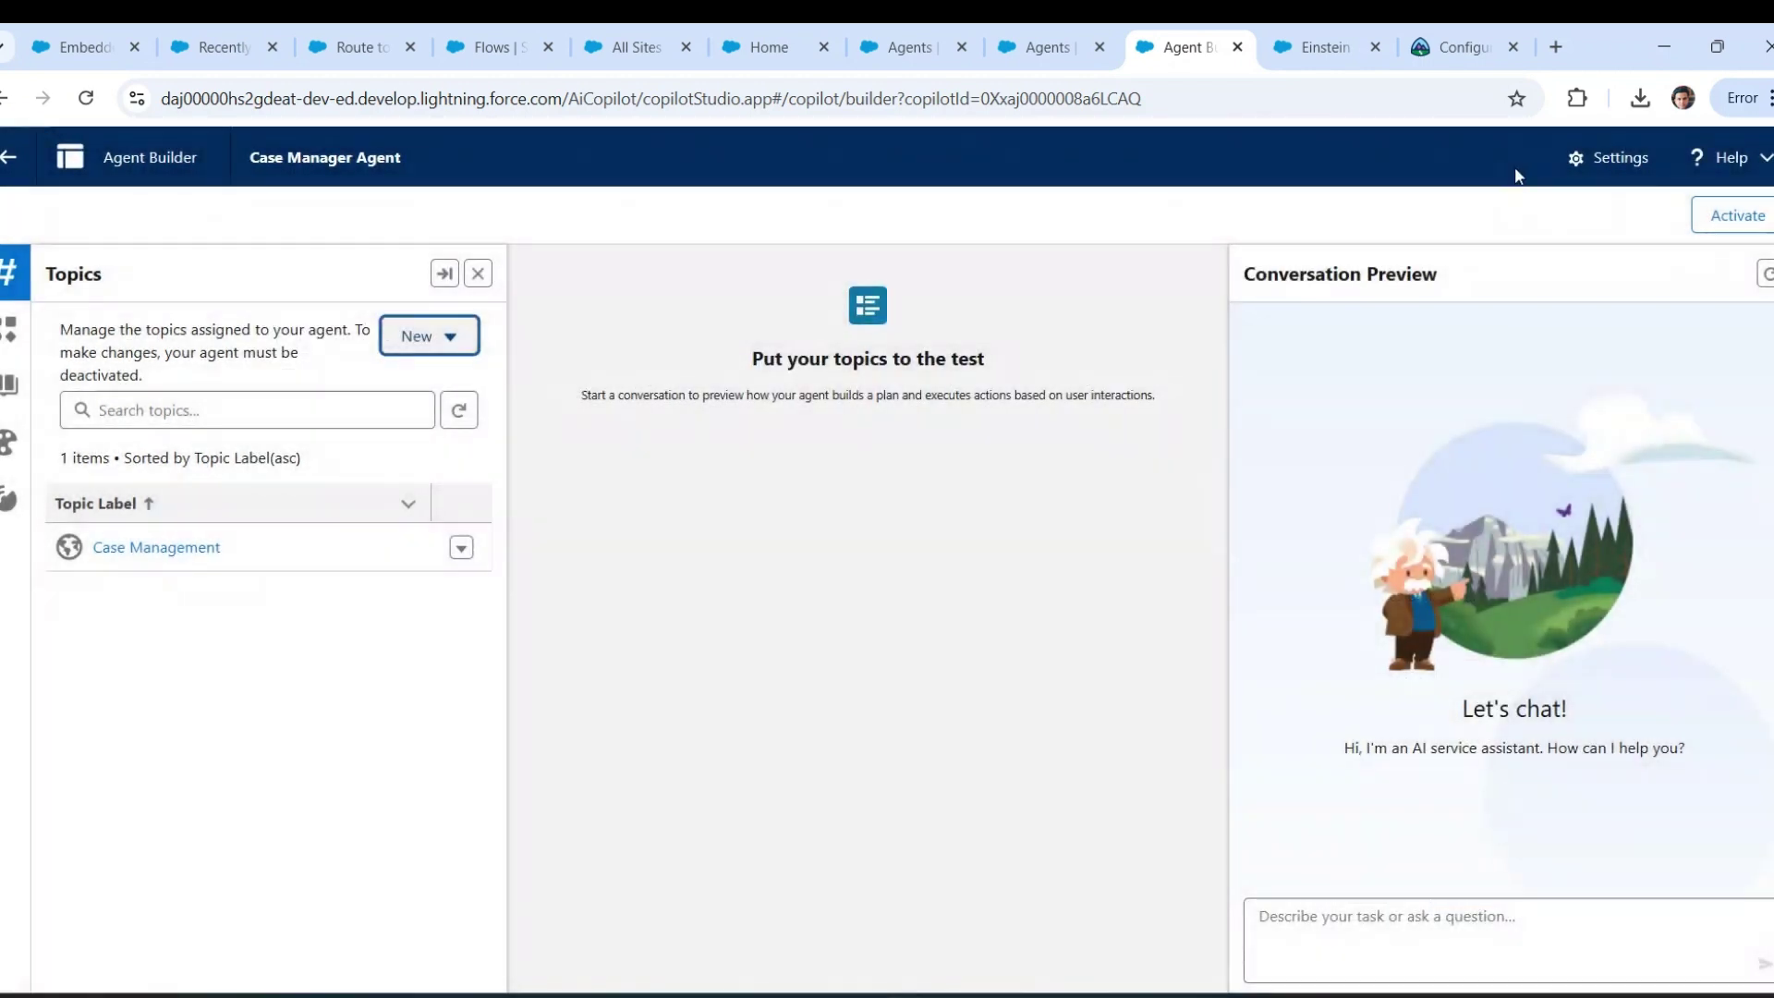
- View the Case Management topic's configuration and assigned actions, and refresh the conversation preview
click(157, 549)
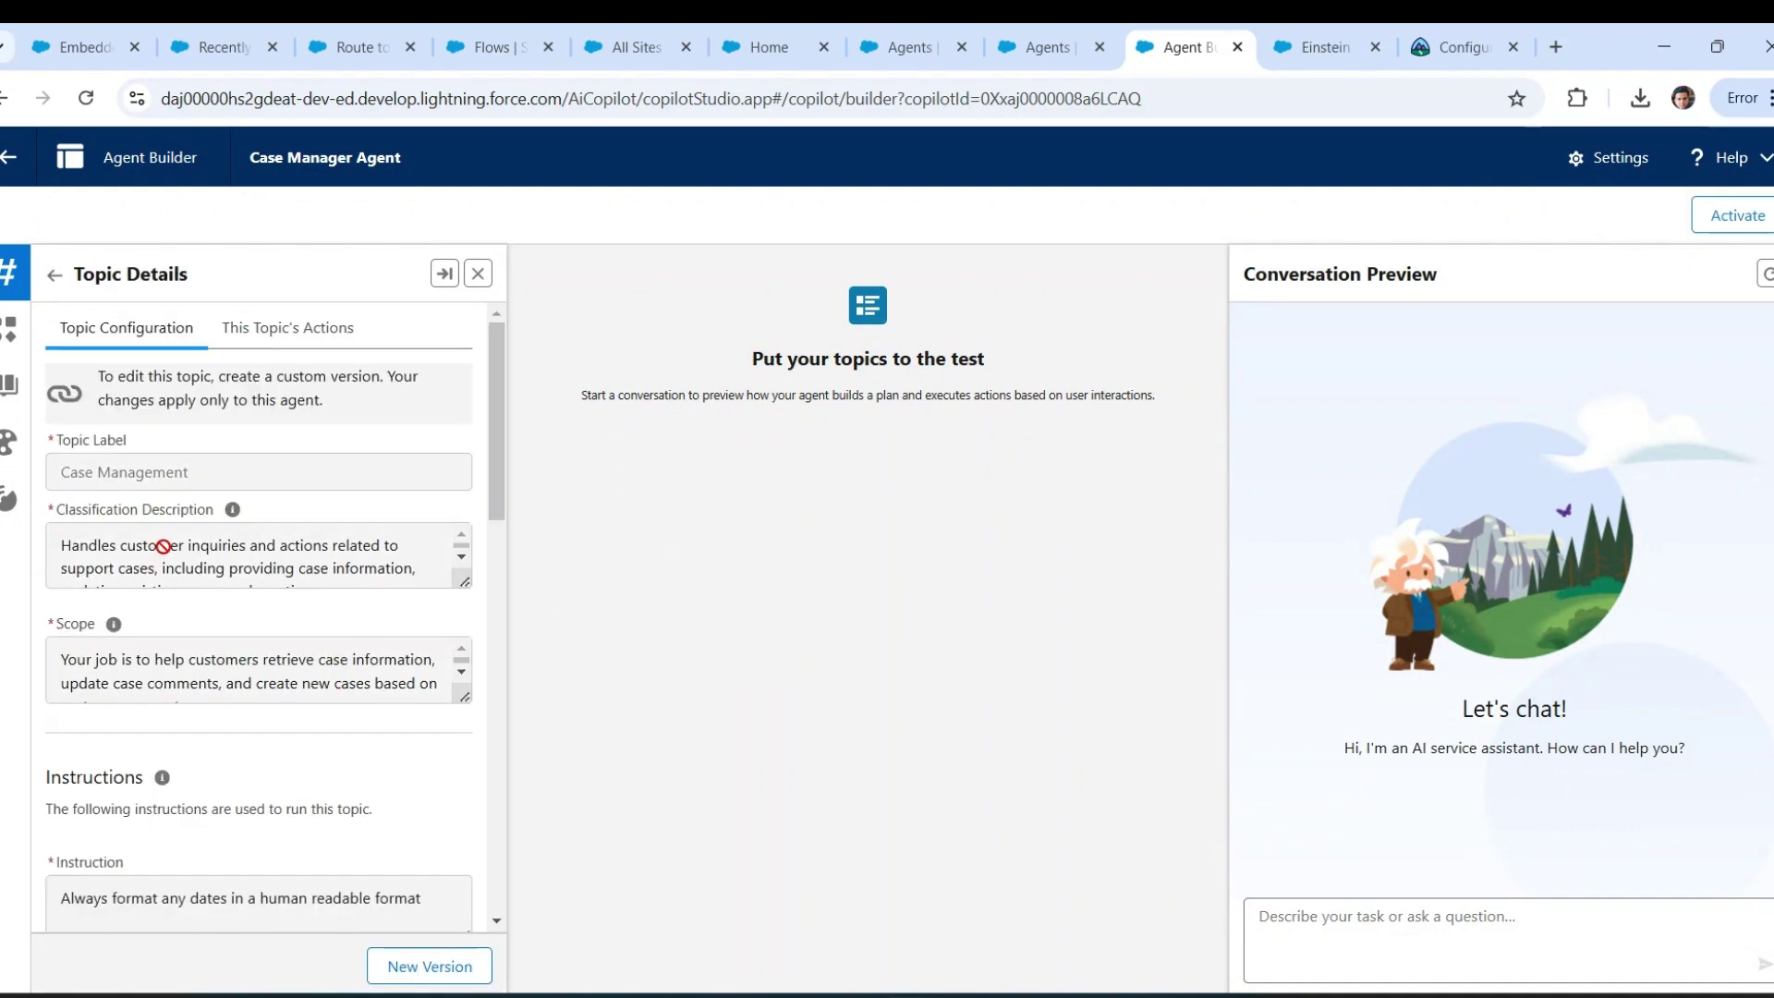
click(308, 341)
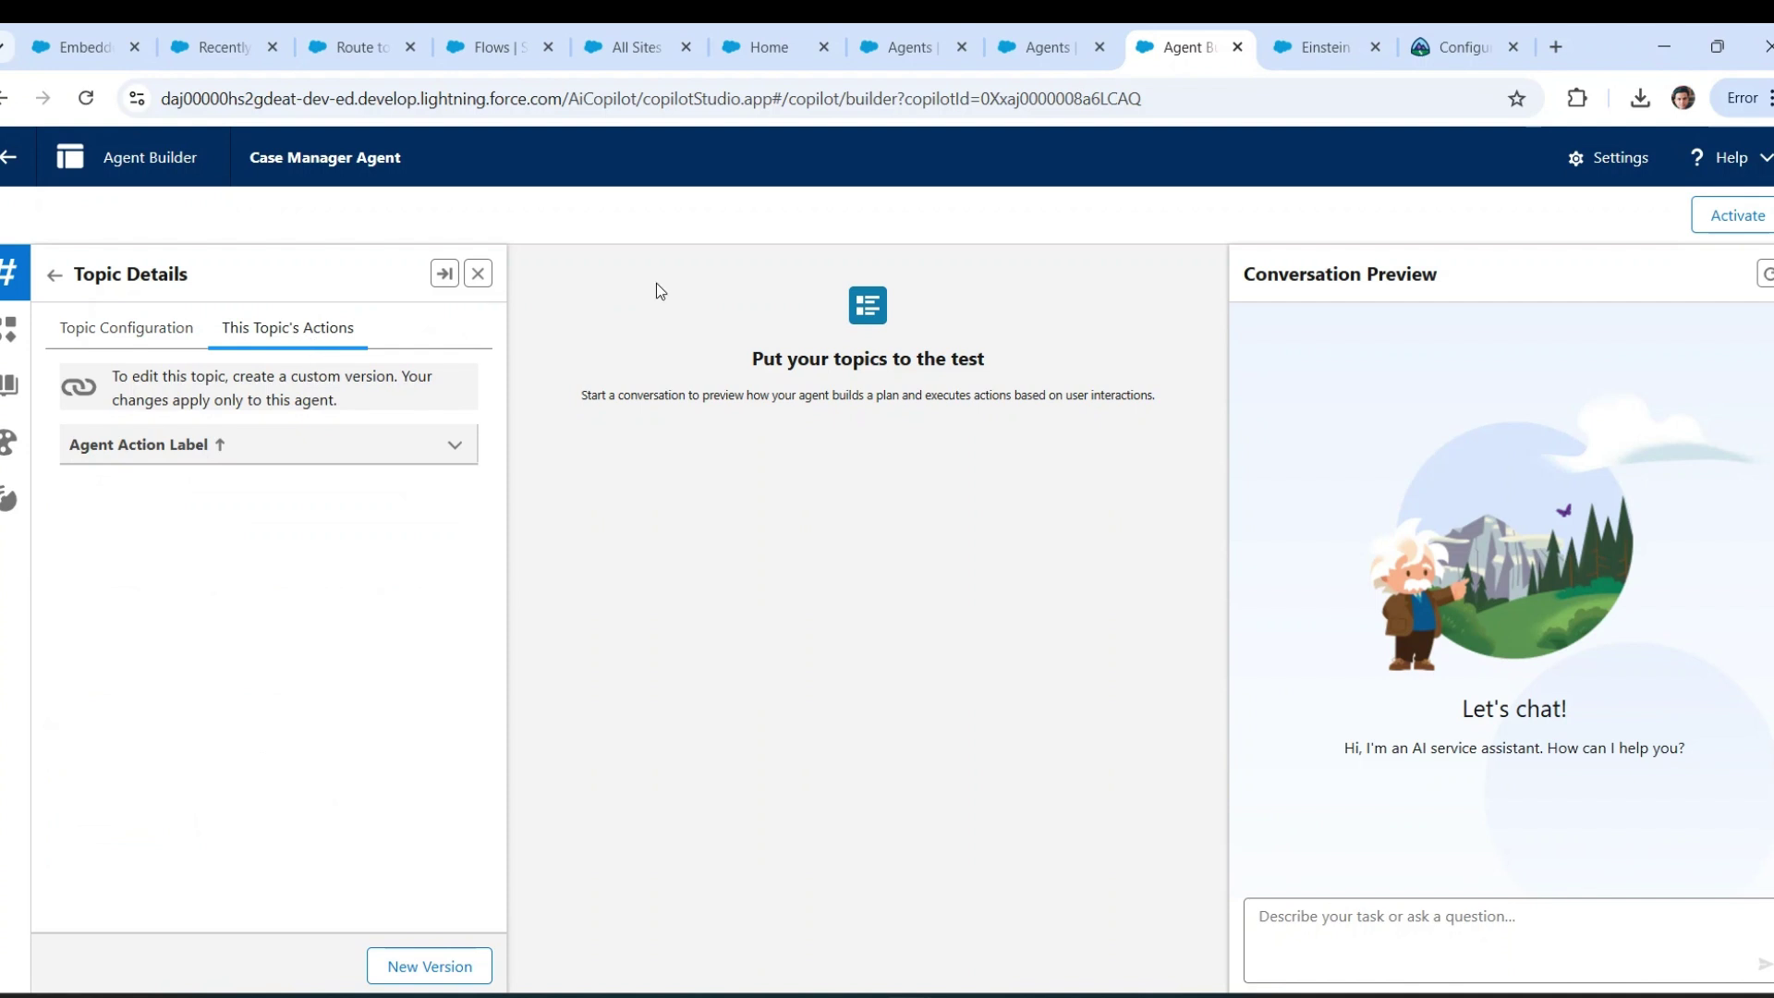
click(1765, 276)
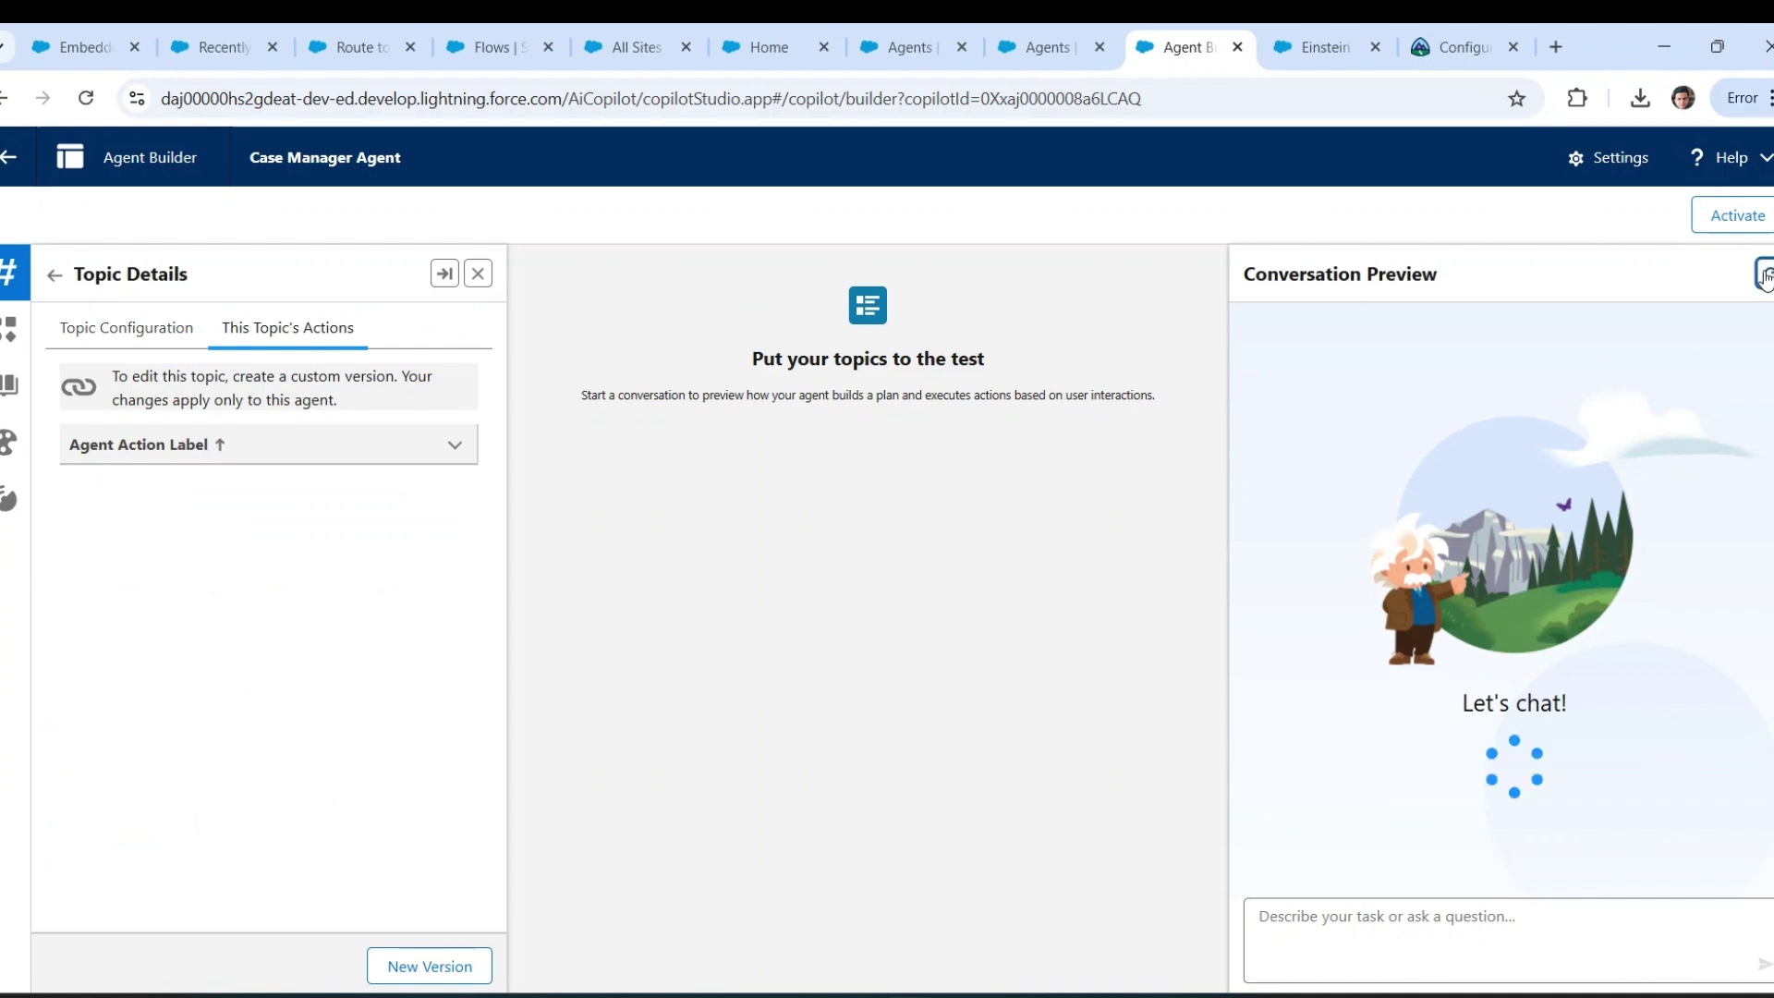
- Start a custom version of the Case Management topic and browse the asset library's available actions for it
click(421, 976)
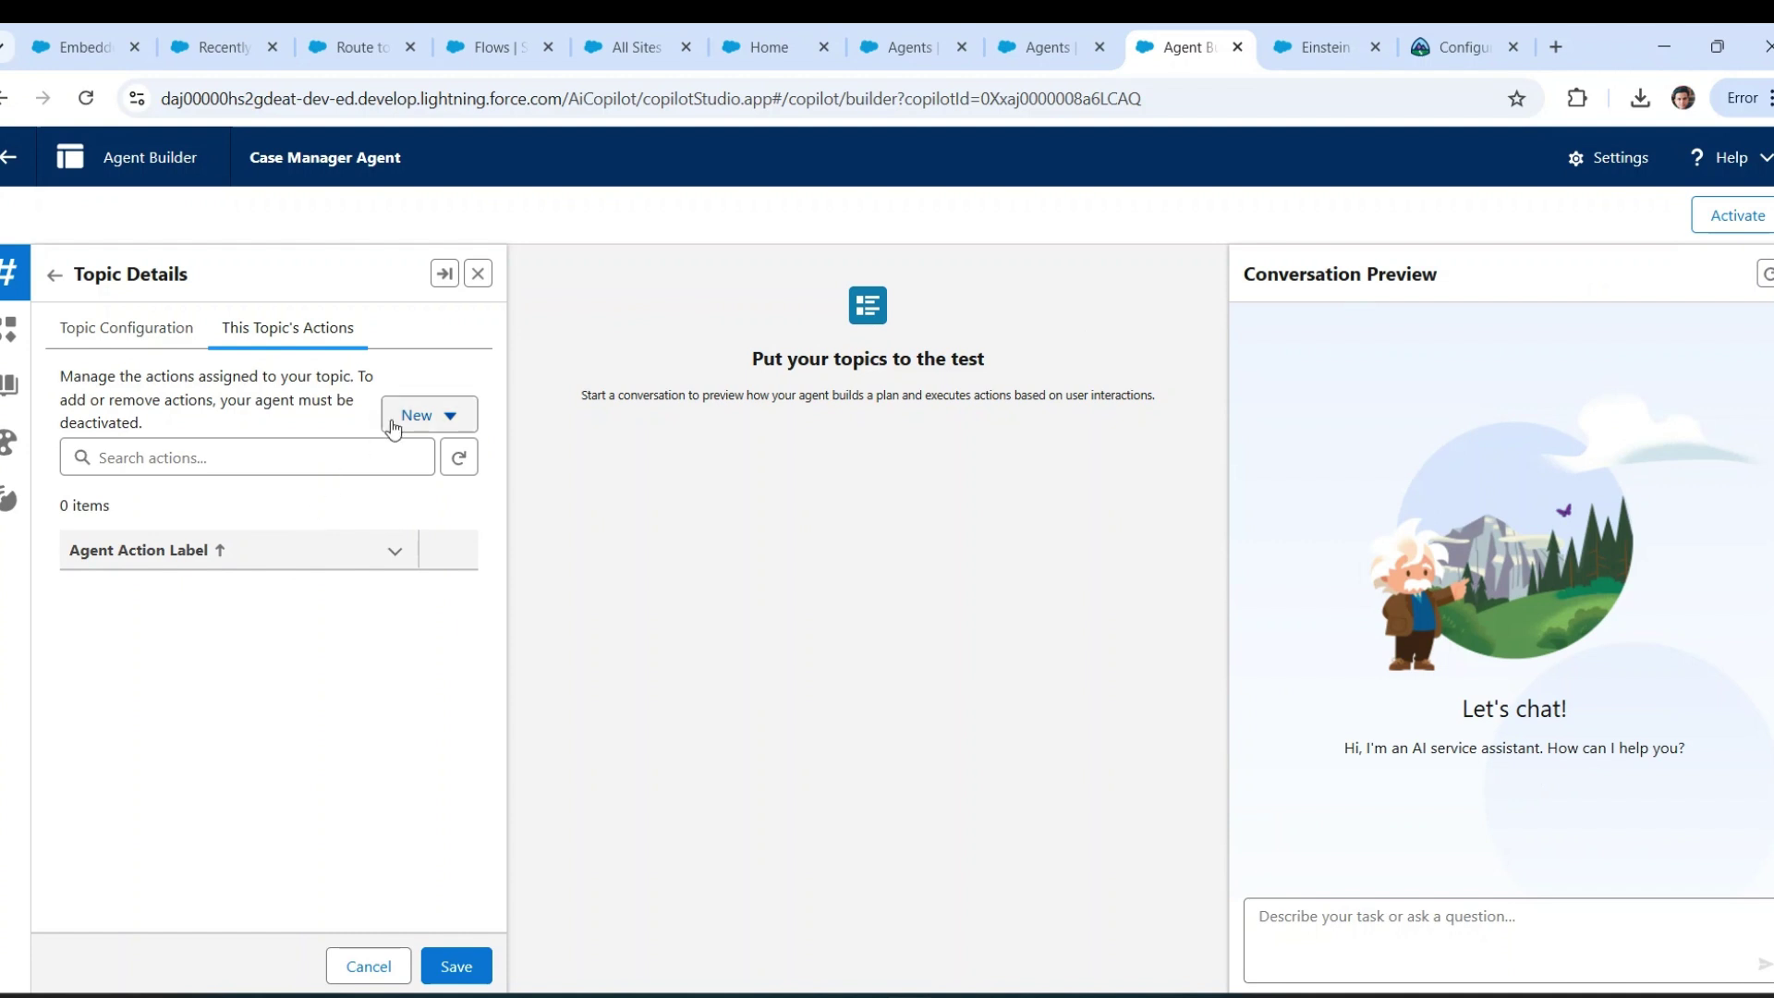
click(431, 418)
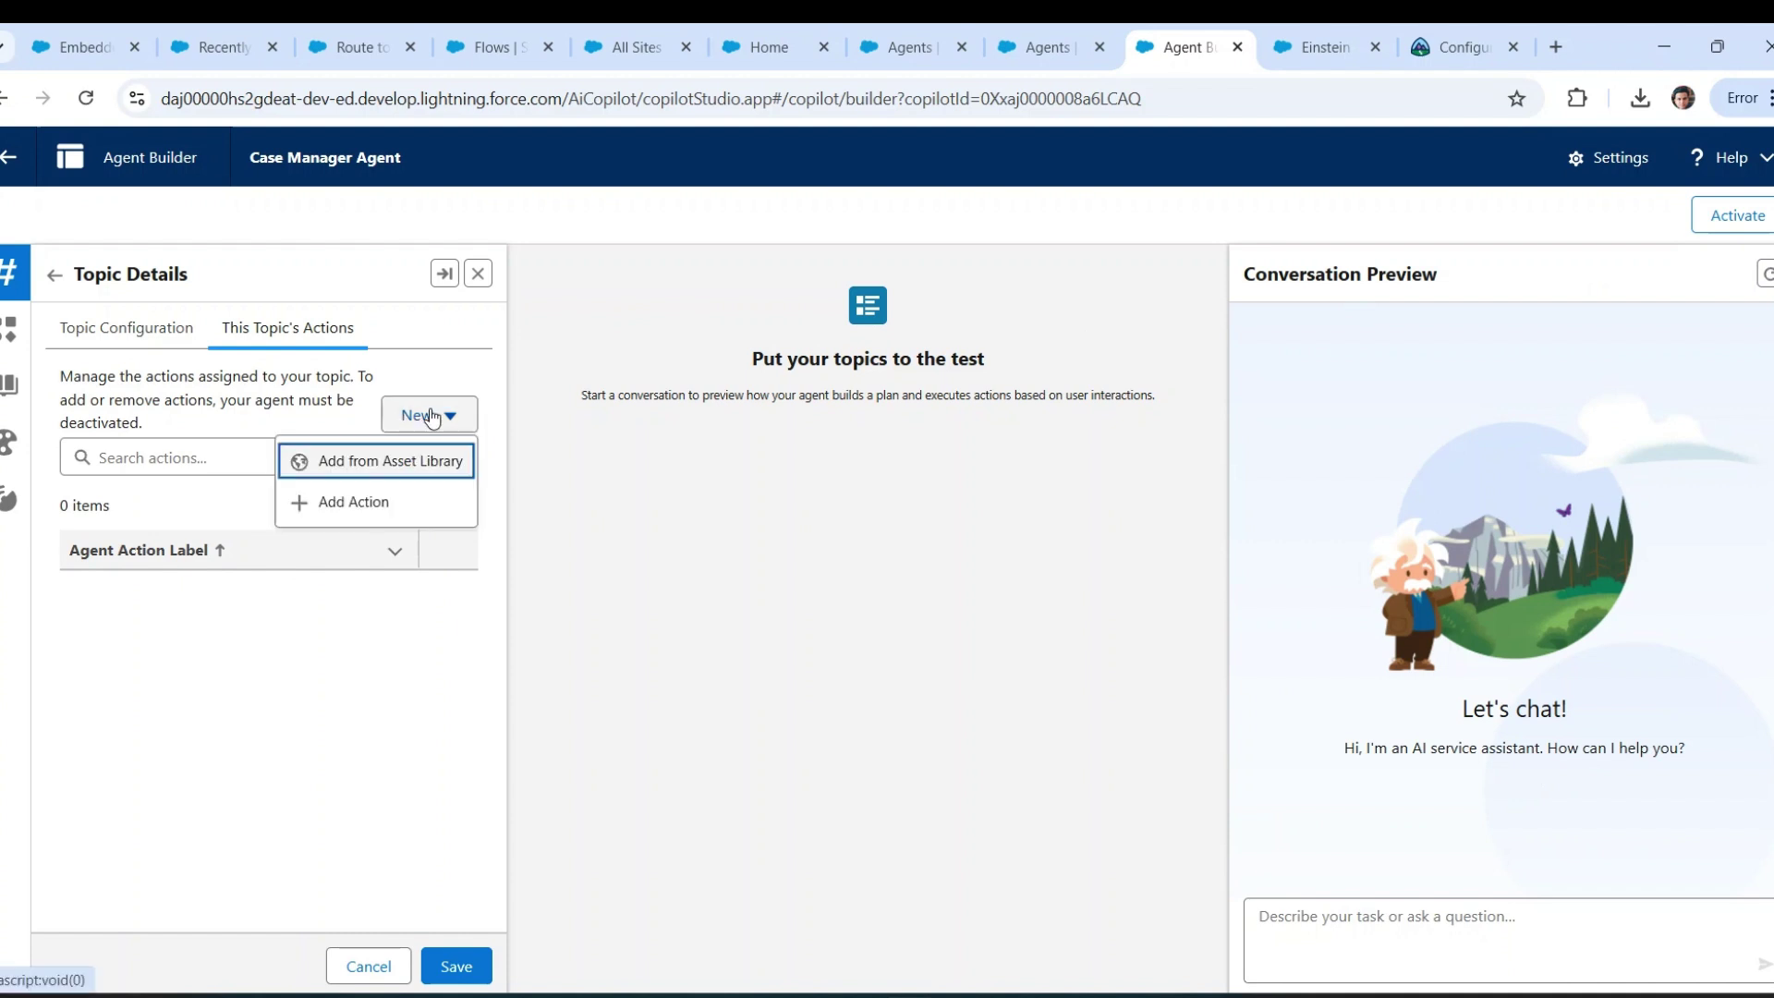
click(404, 463)
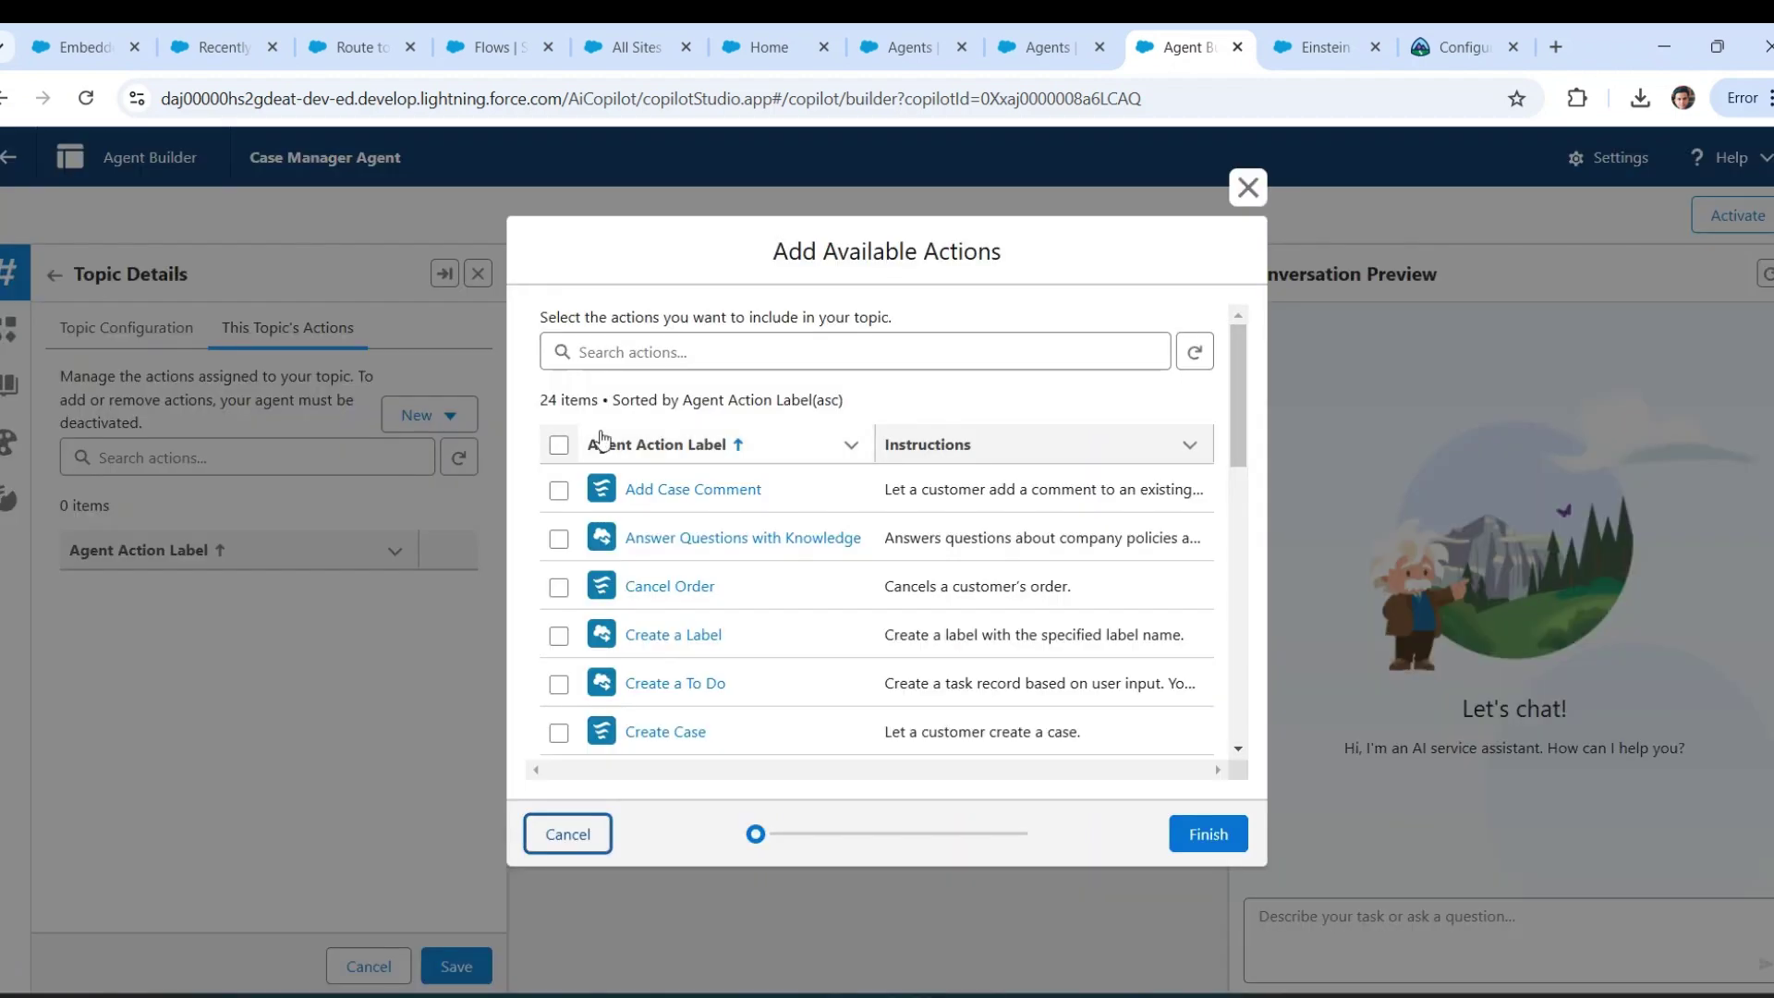
scroll(719, 621, down, 3)
scroll(717, 617, down, 7)
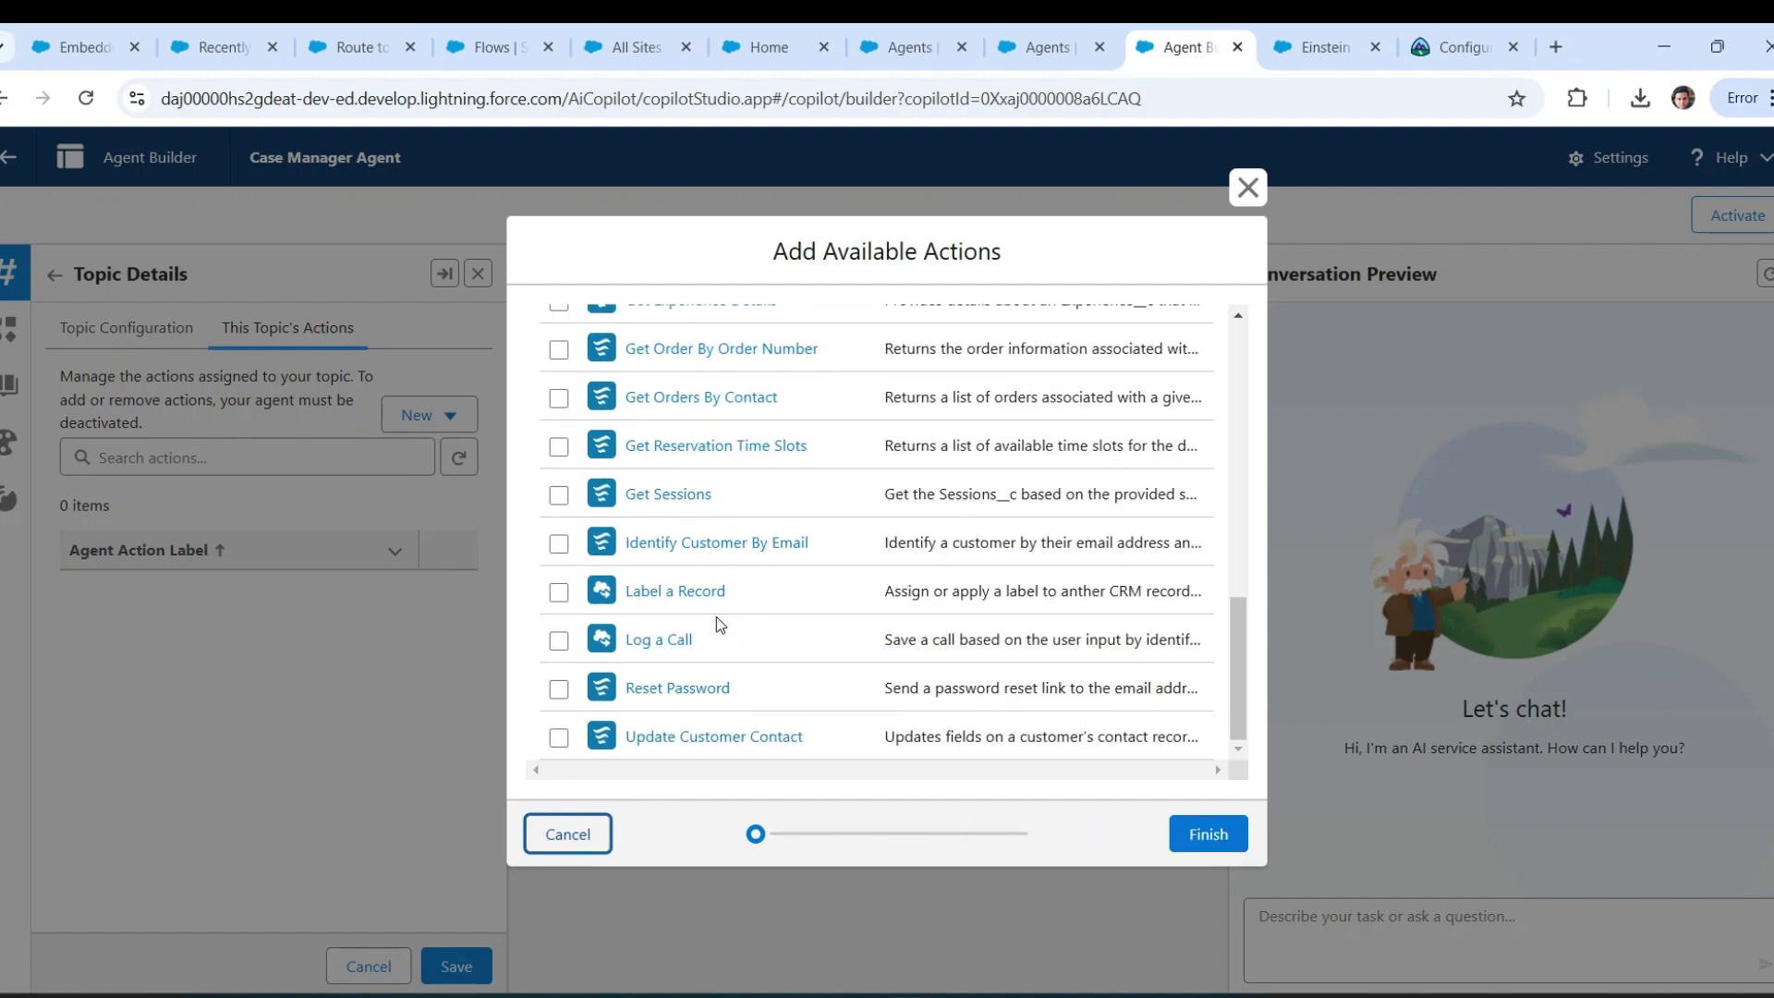
scroll(717, 617, up, 10)
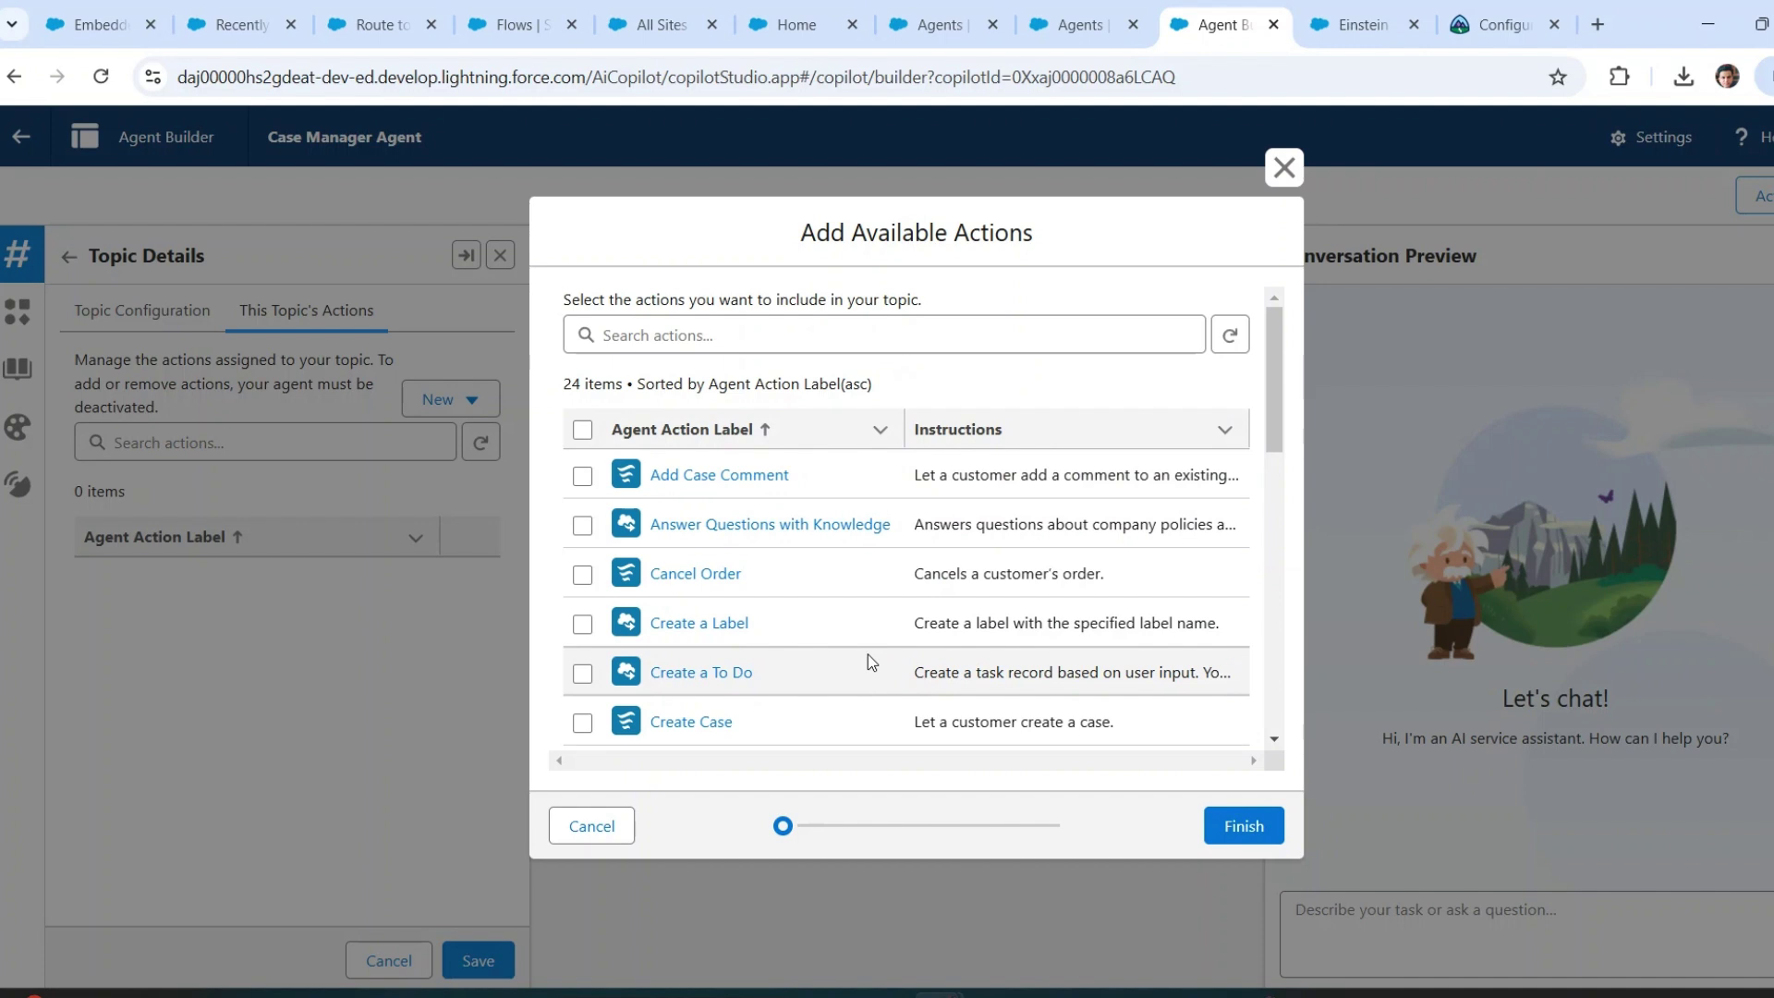
- Add the Add Case Comment, Create Case and Get All Cases For Contact actions from the asset library to the topic
click(582, 477)
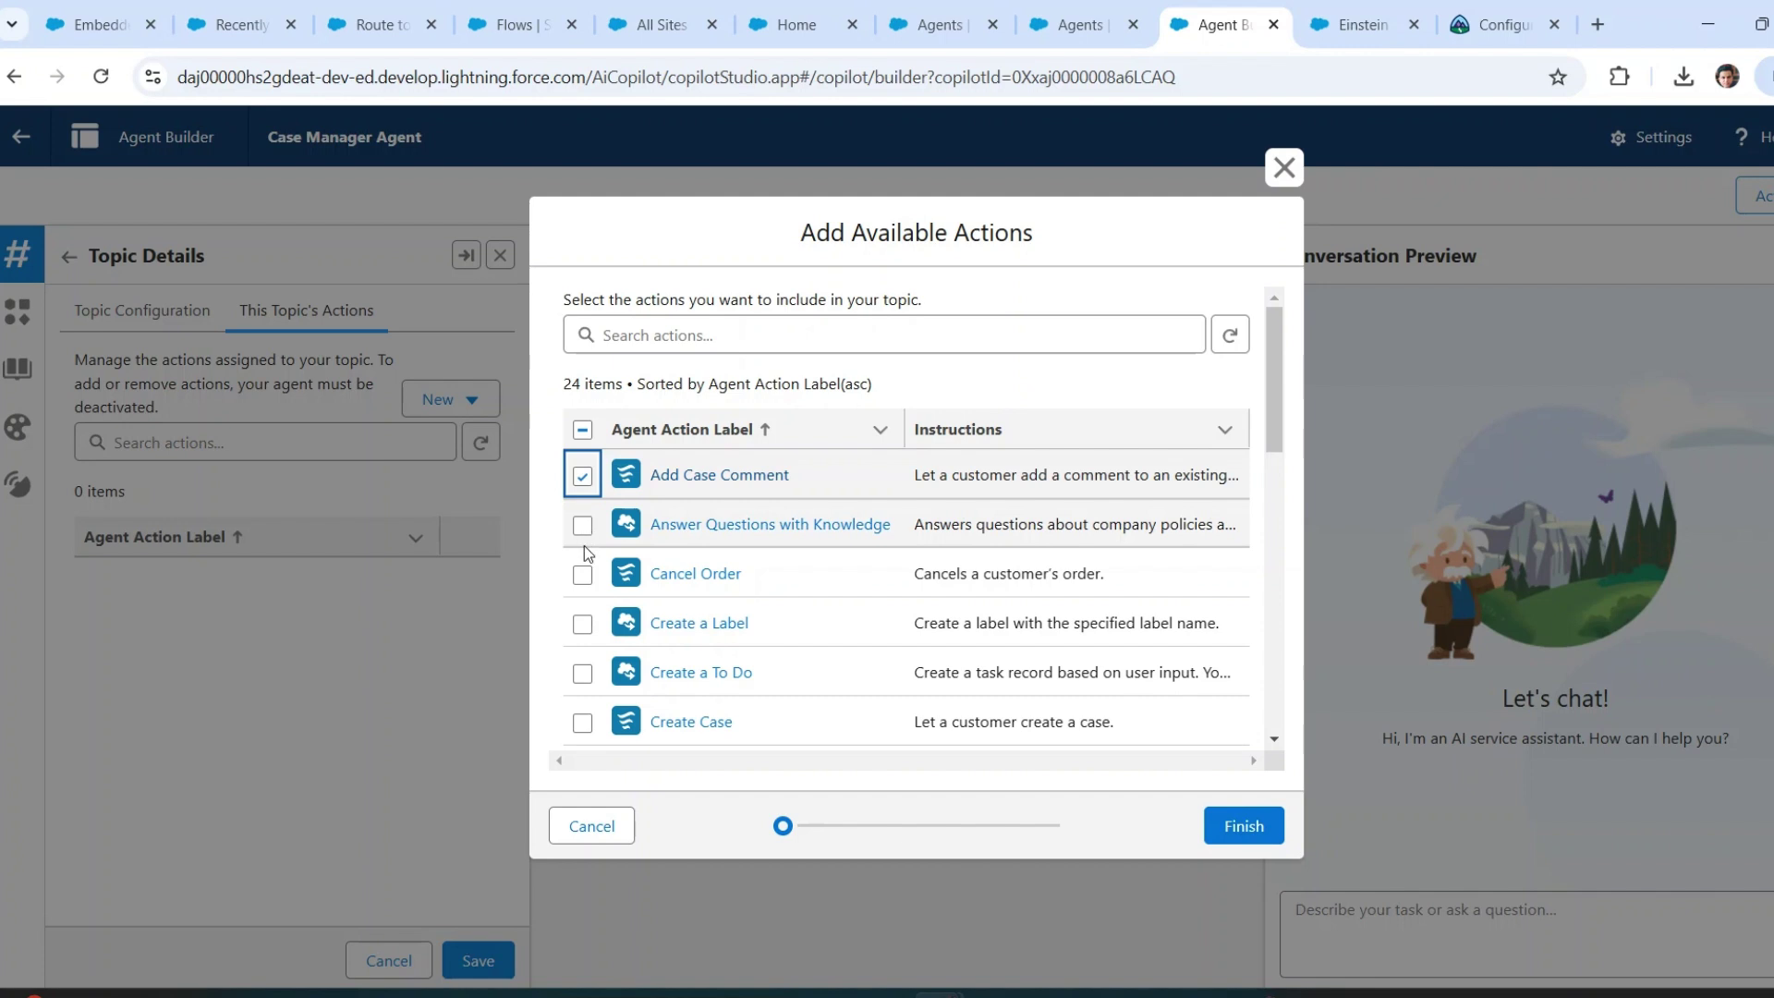
scroll(585, 557, down, 1)
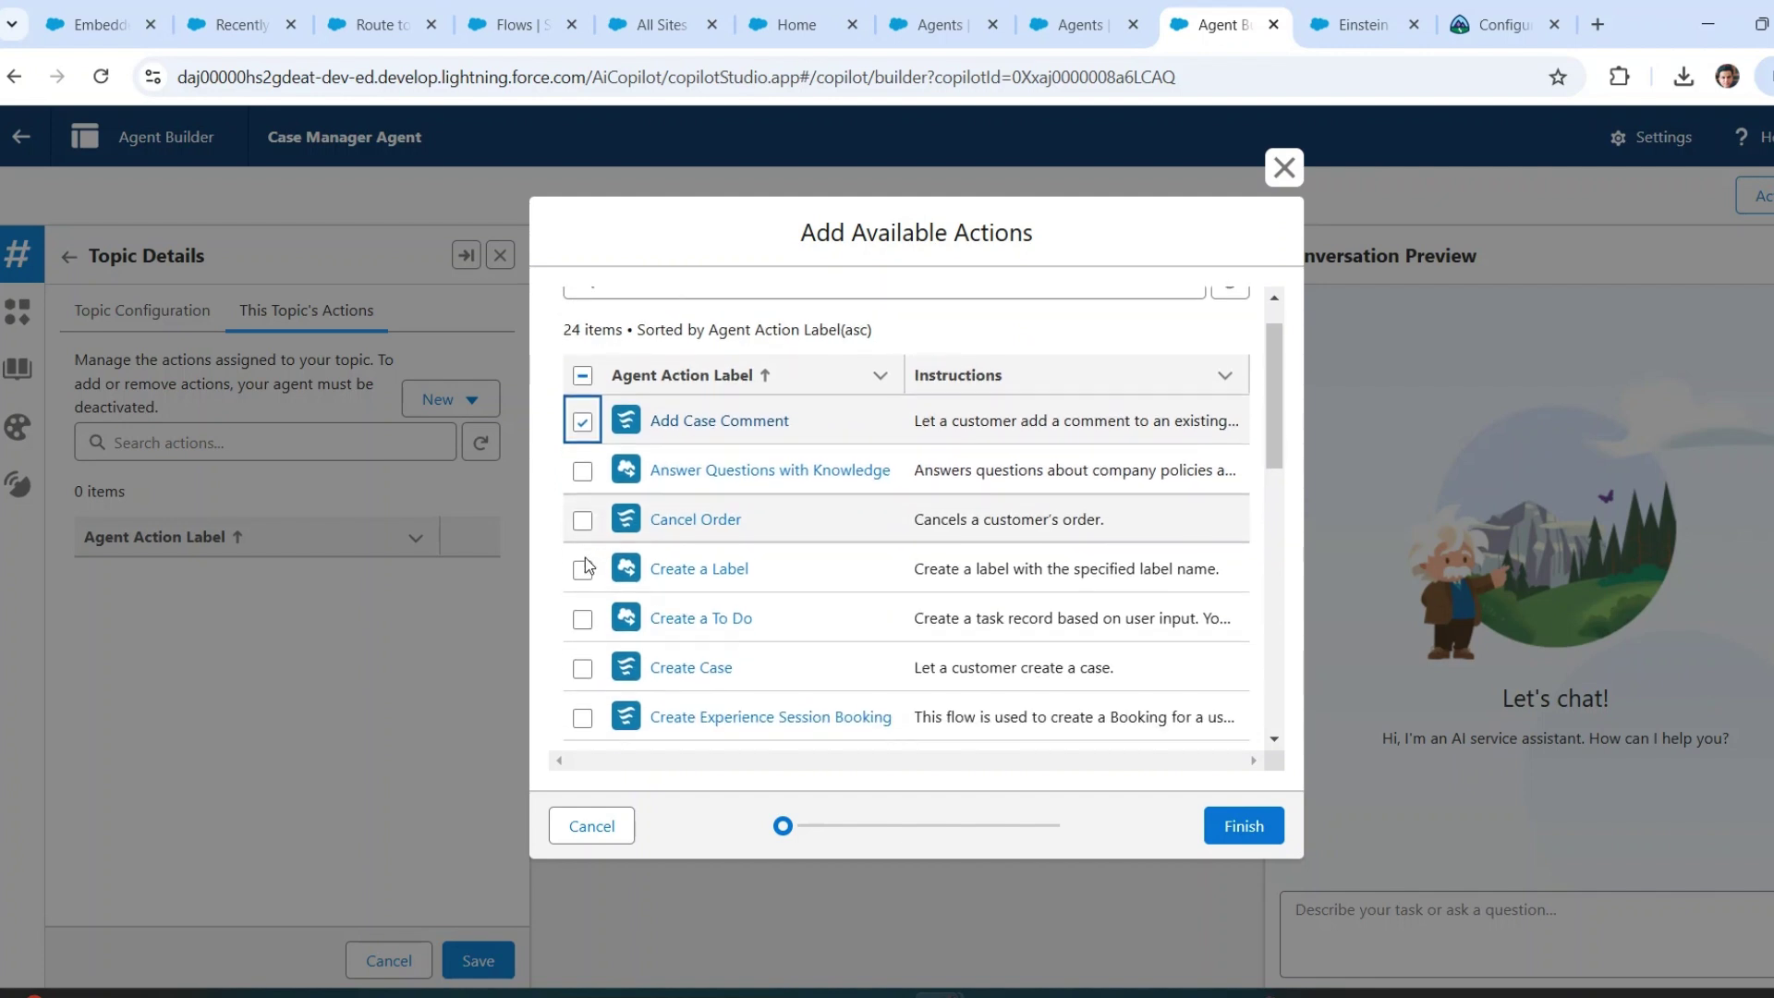
scroll(585, 557, down, 2)
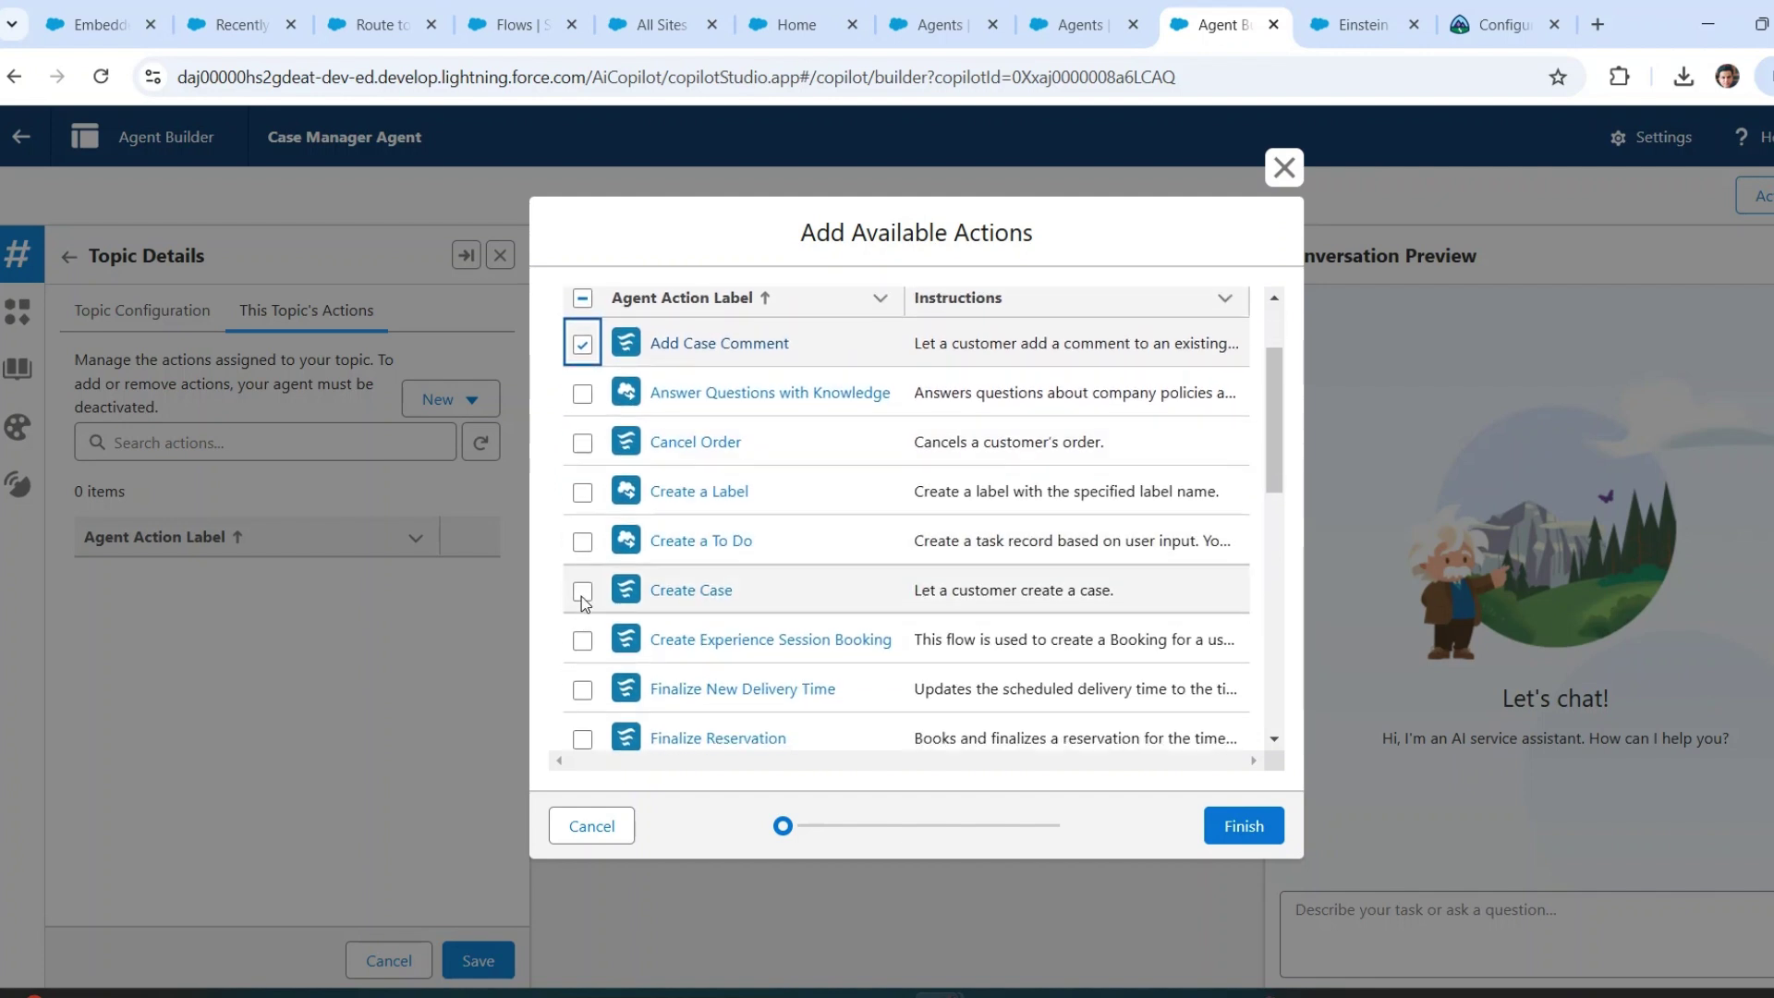
click(580, 596)
scroll(580, 596, down, 2)
scroll(582, 605, down, 2)
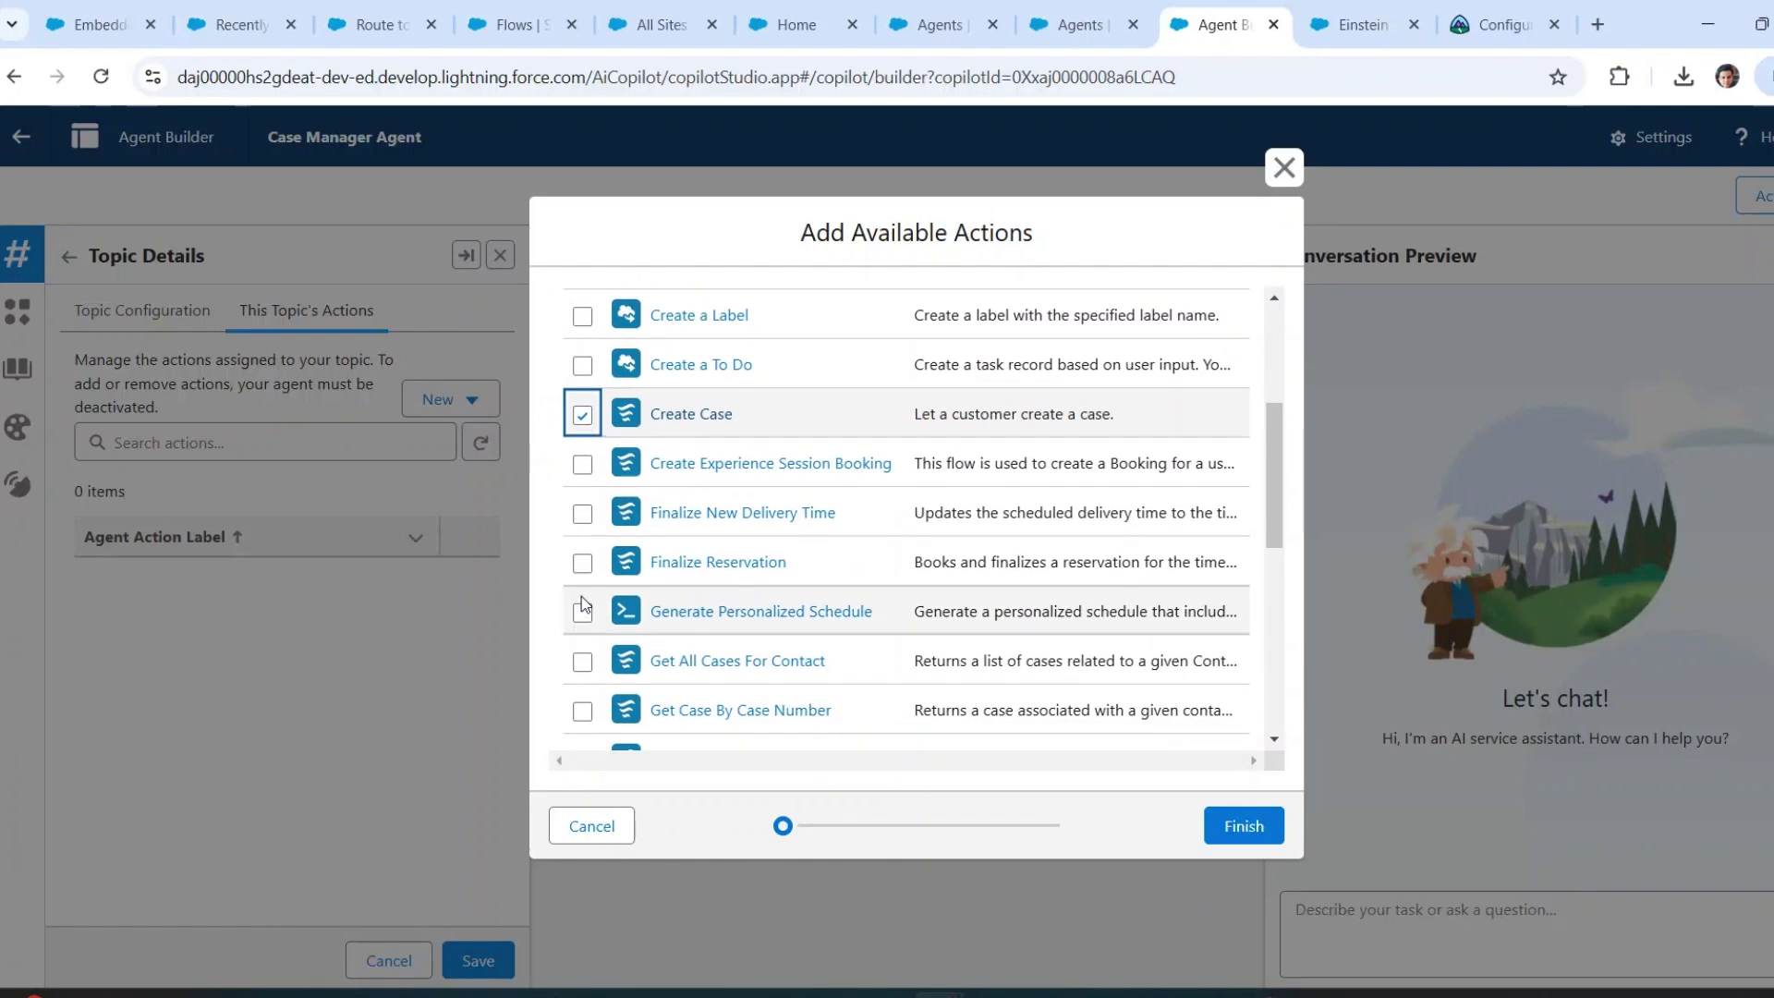
scroll(582, 605, down, 1)
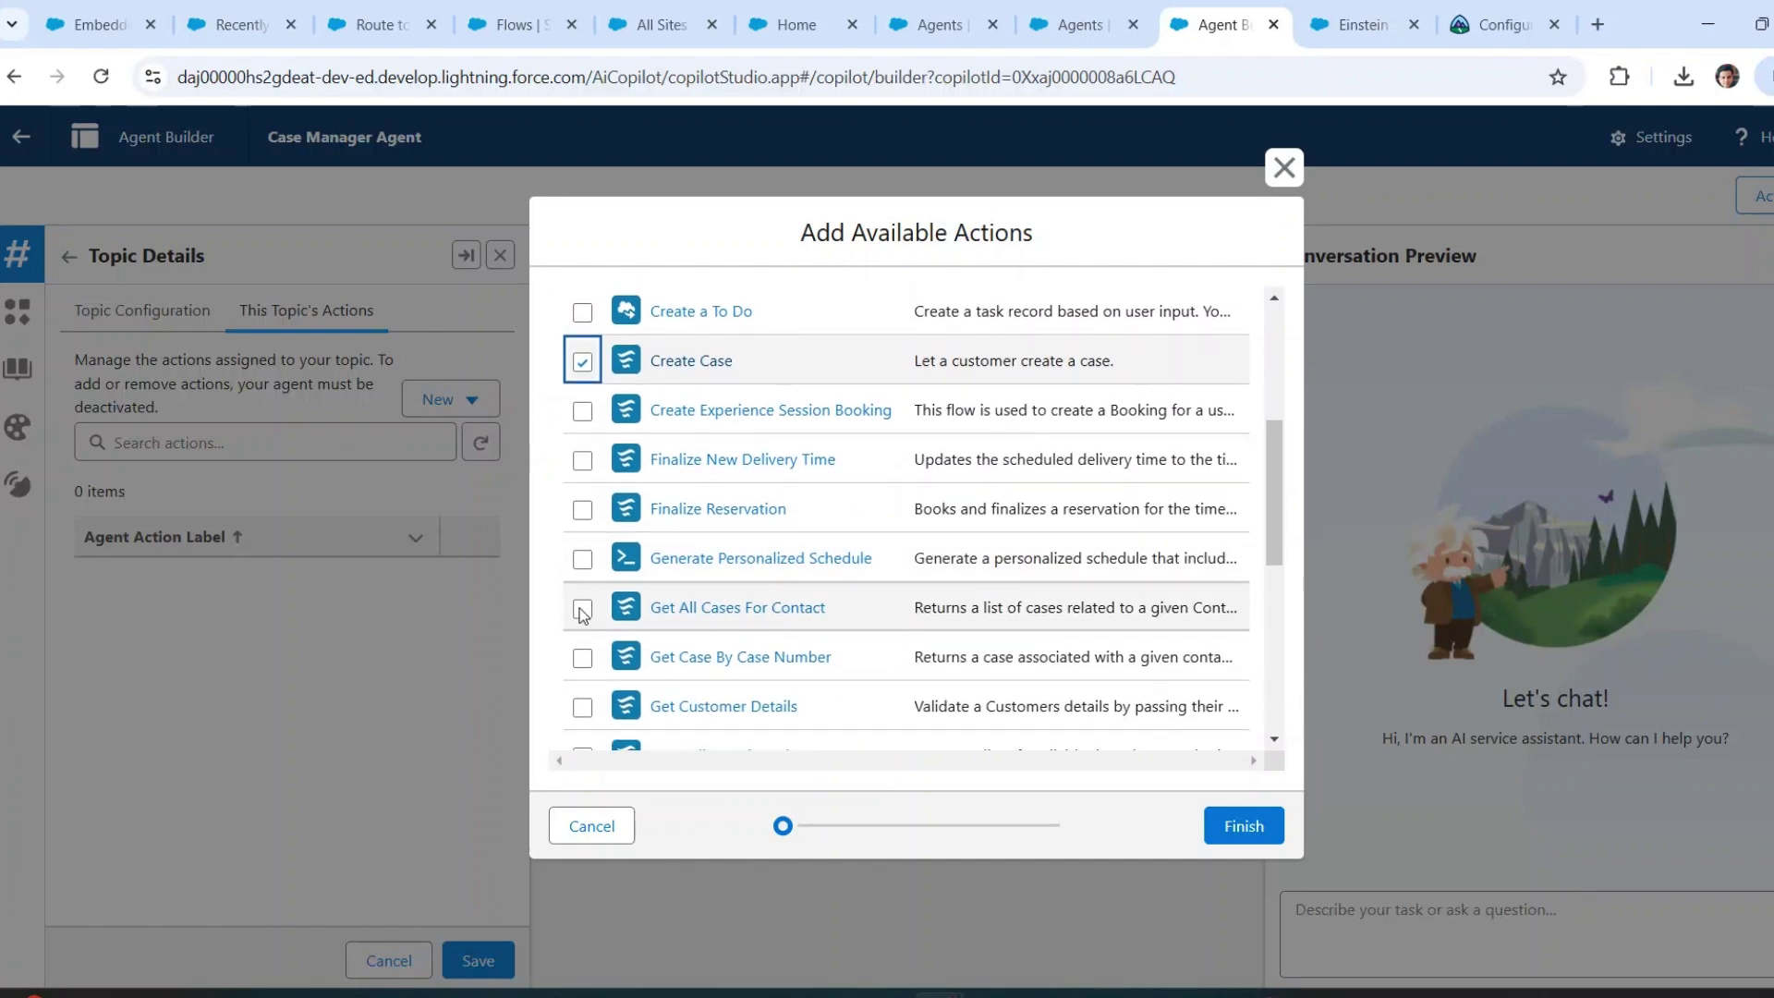
click(582, 607)
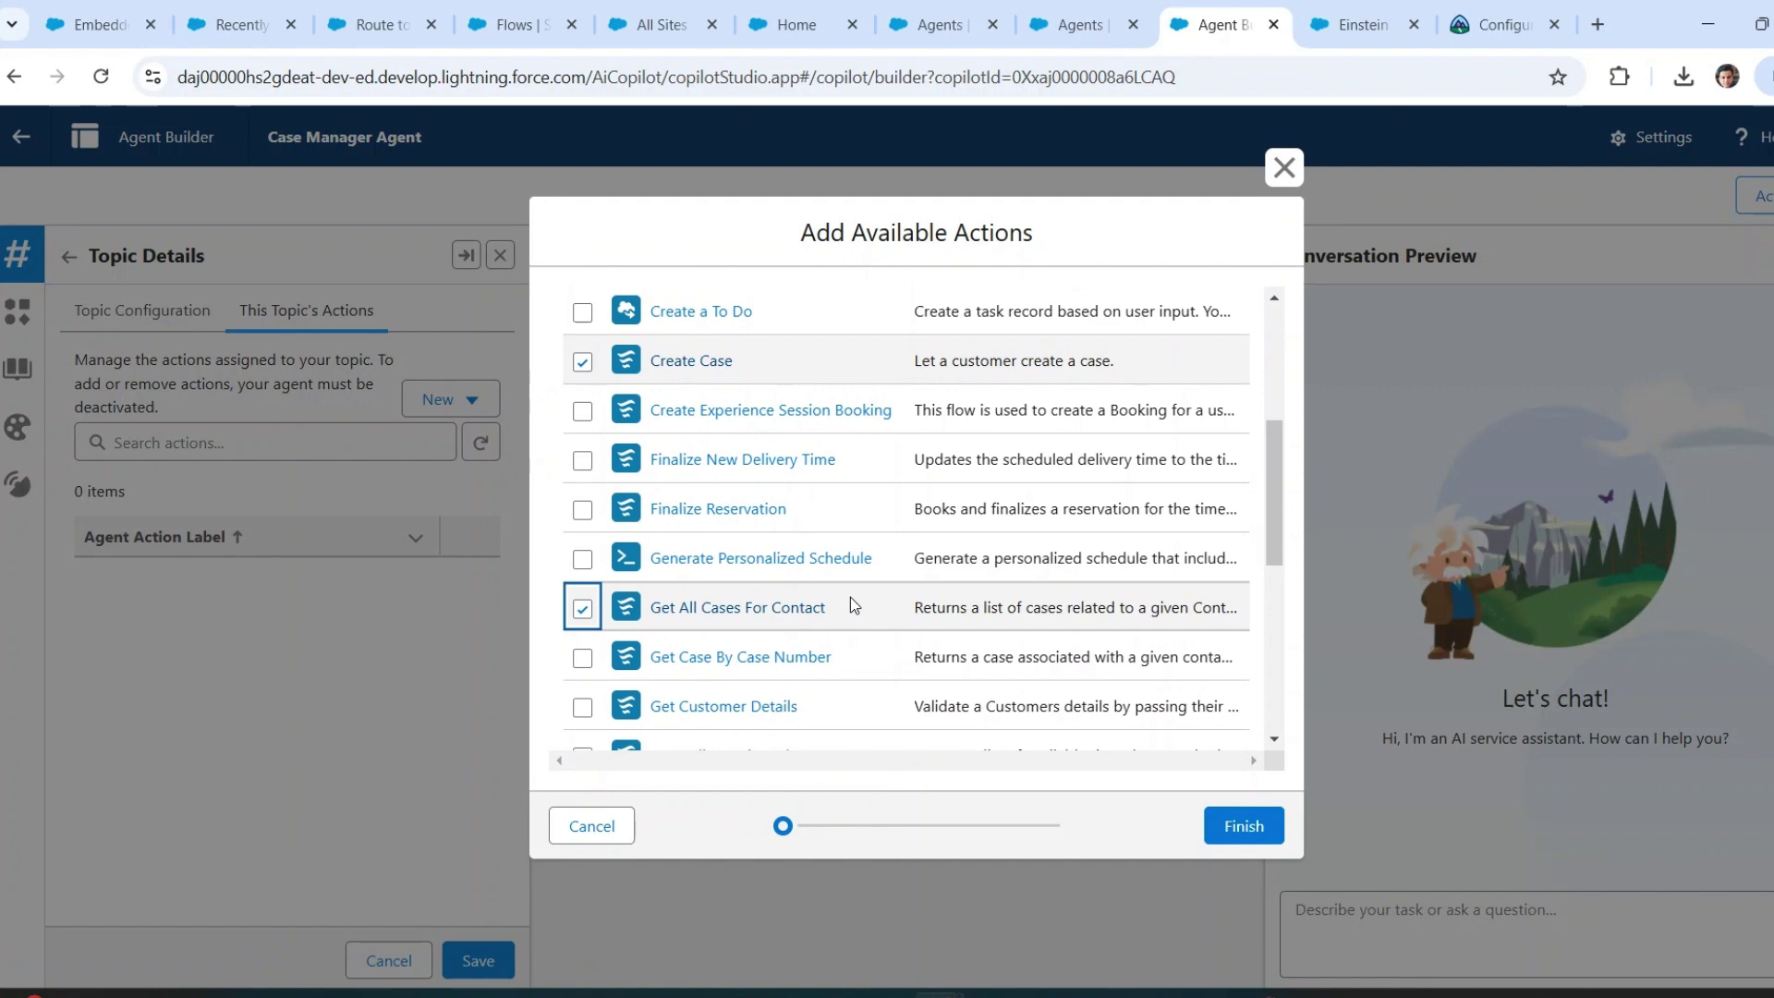
scroll(850, 596, down, 1)
scroll(850, 597, up, 3)
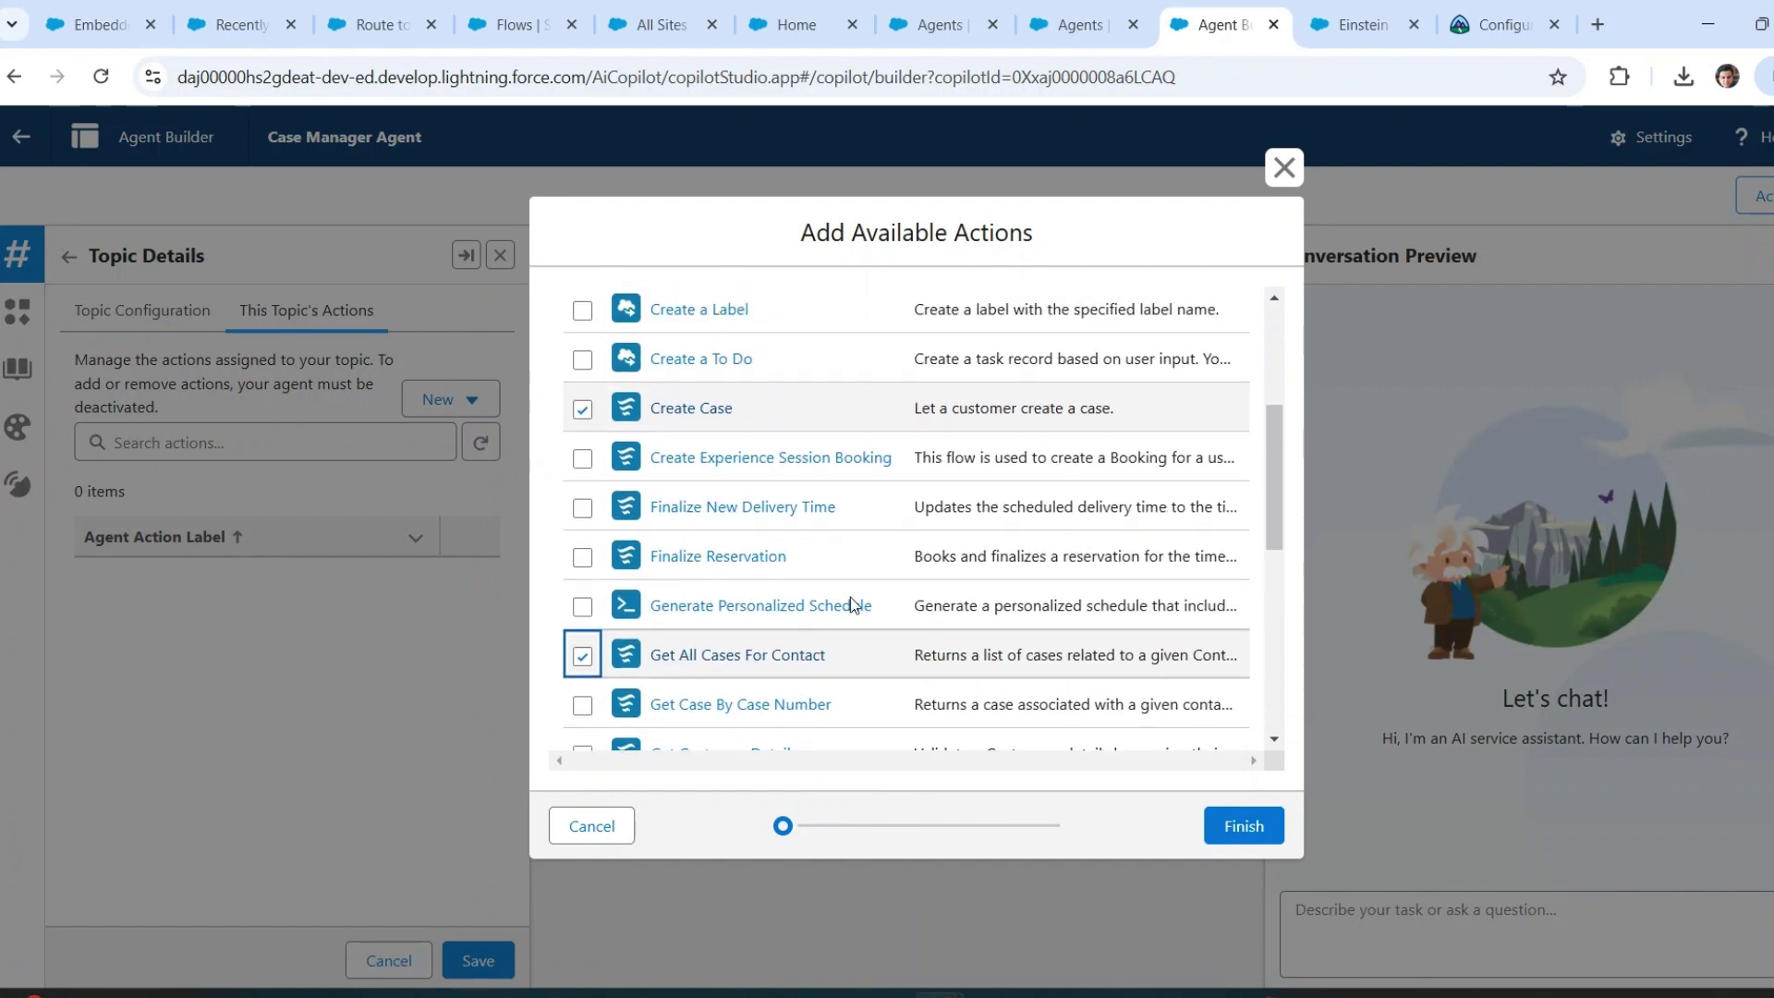
scroll(850, 596, up, 4)
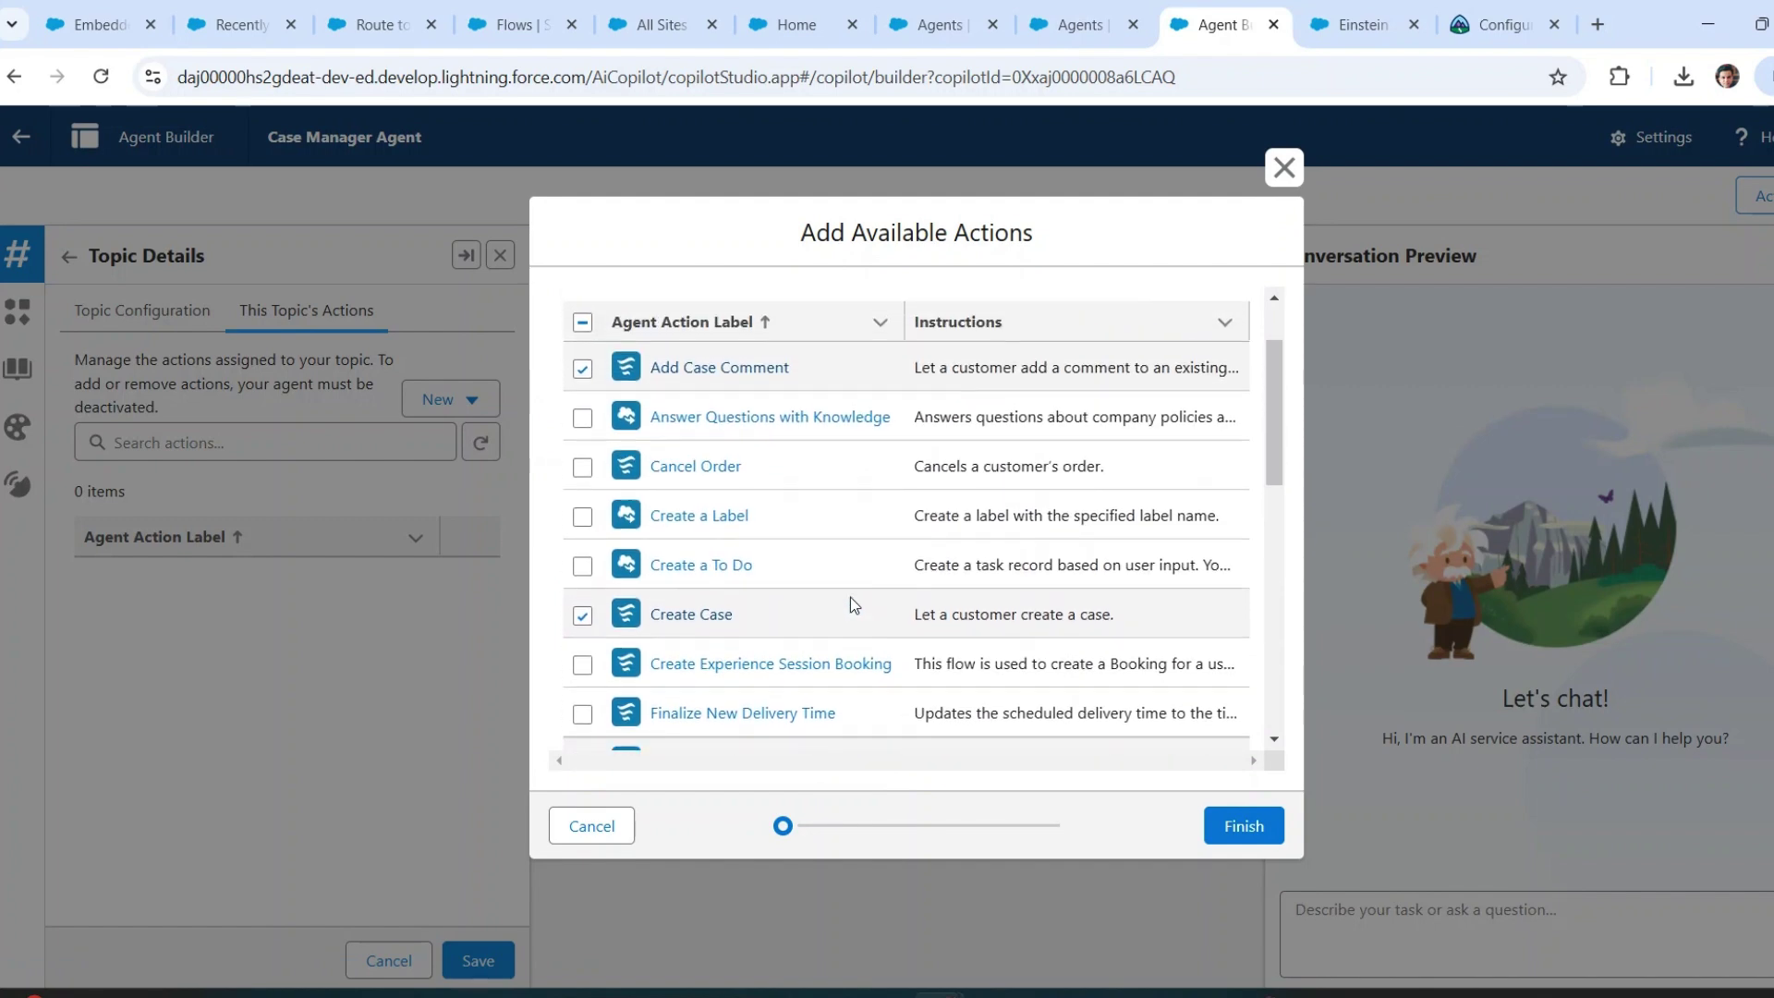
scroll(850, 597, down, 3)
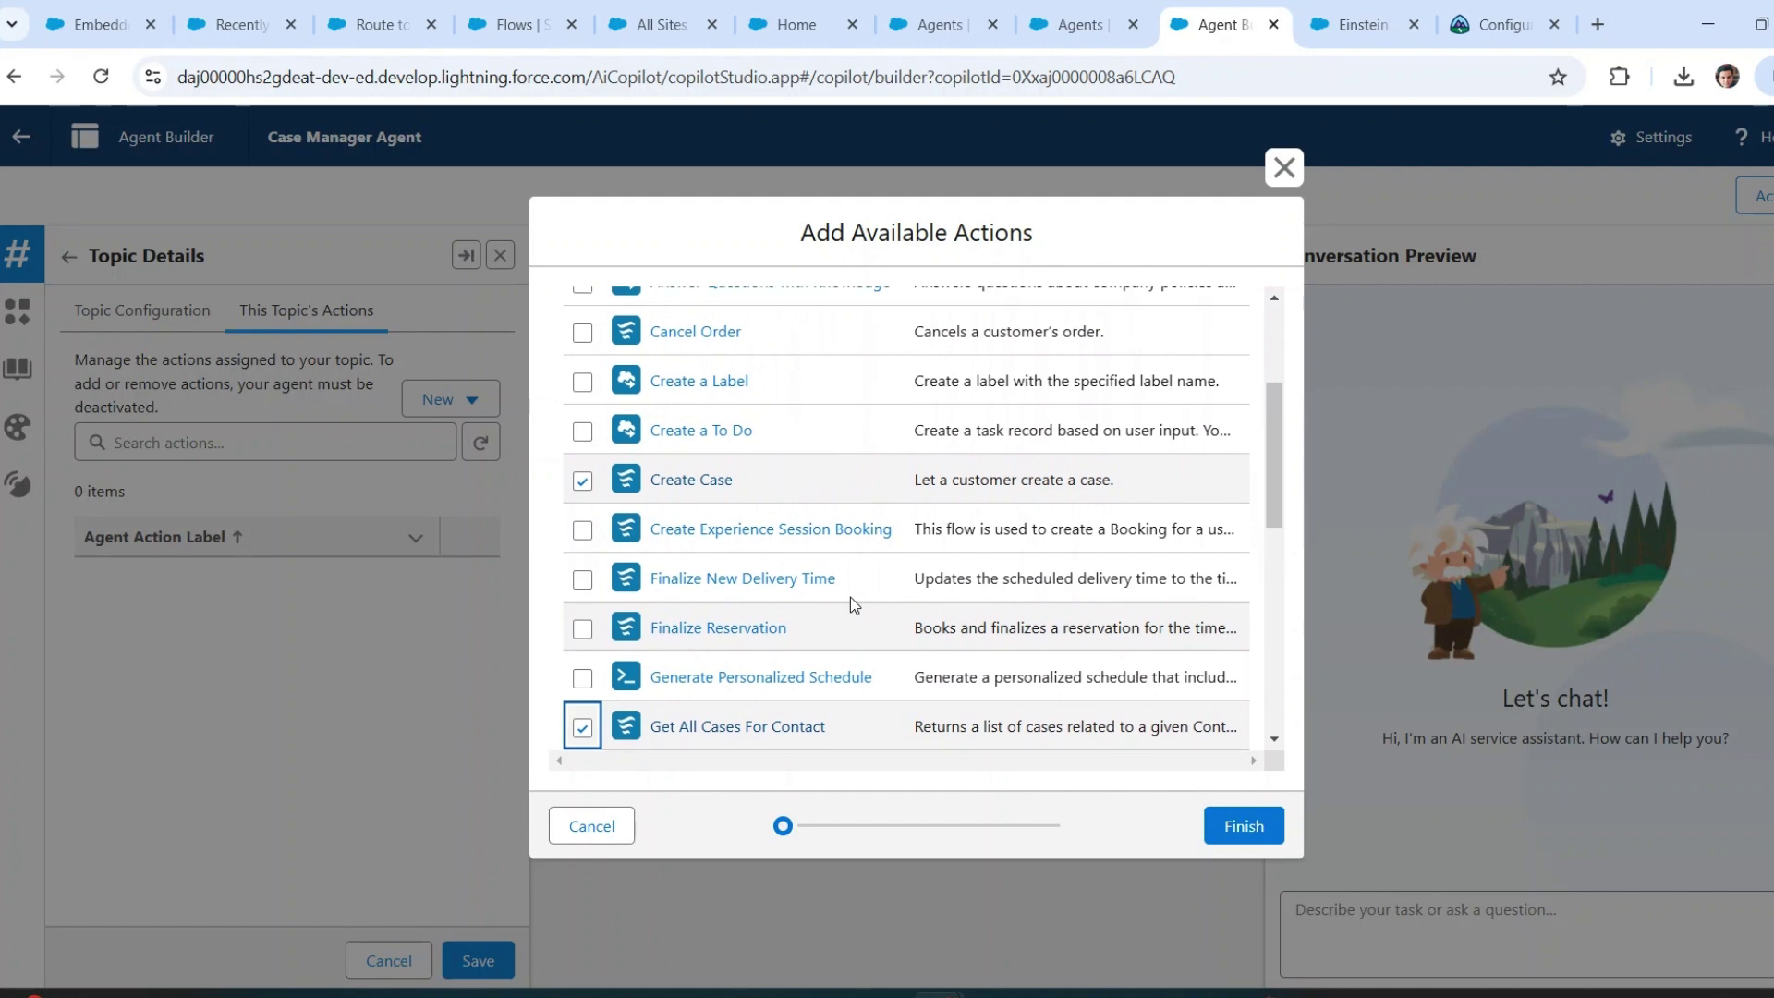
scroll(851, 597, up, 4)
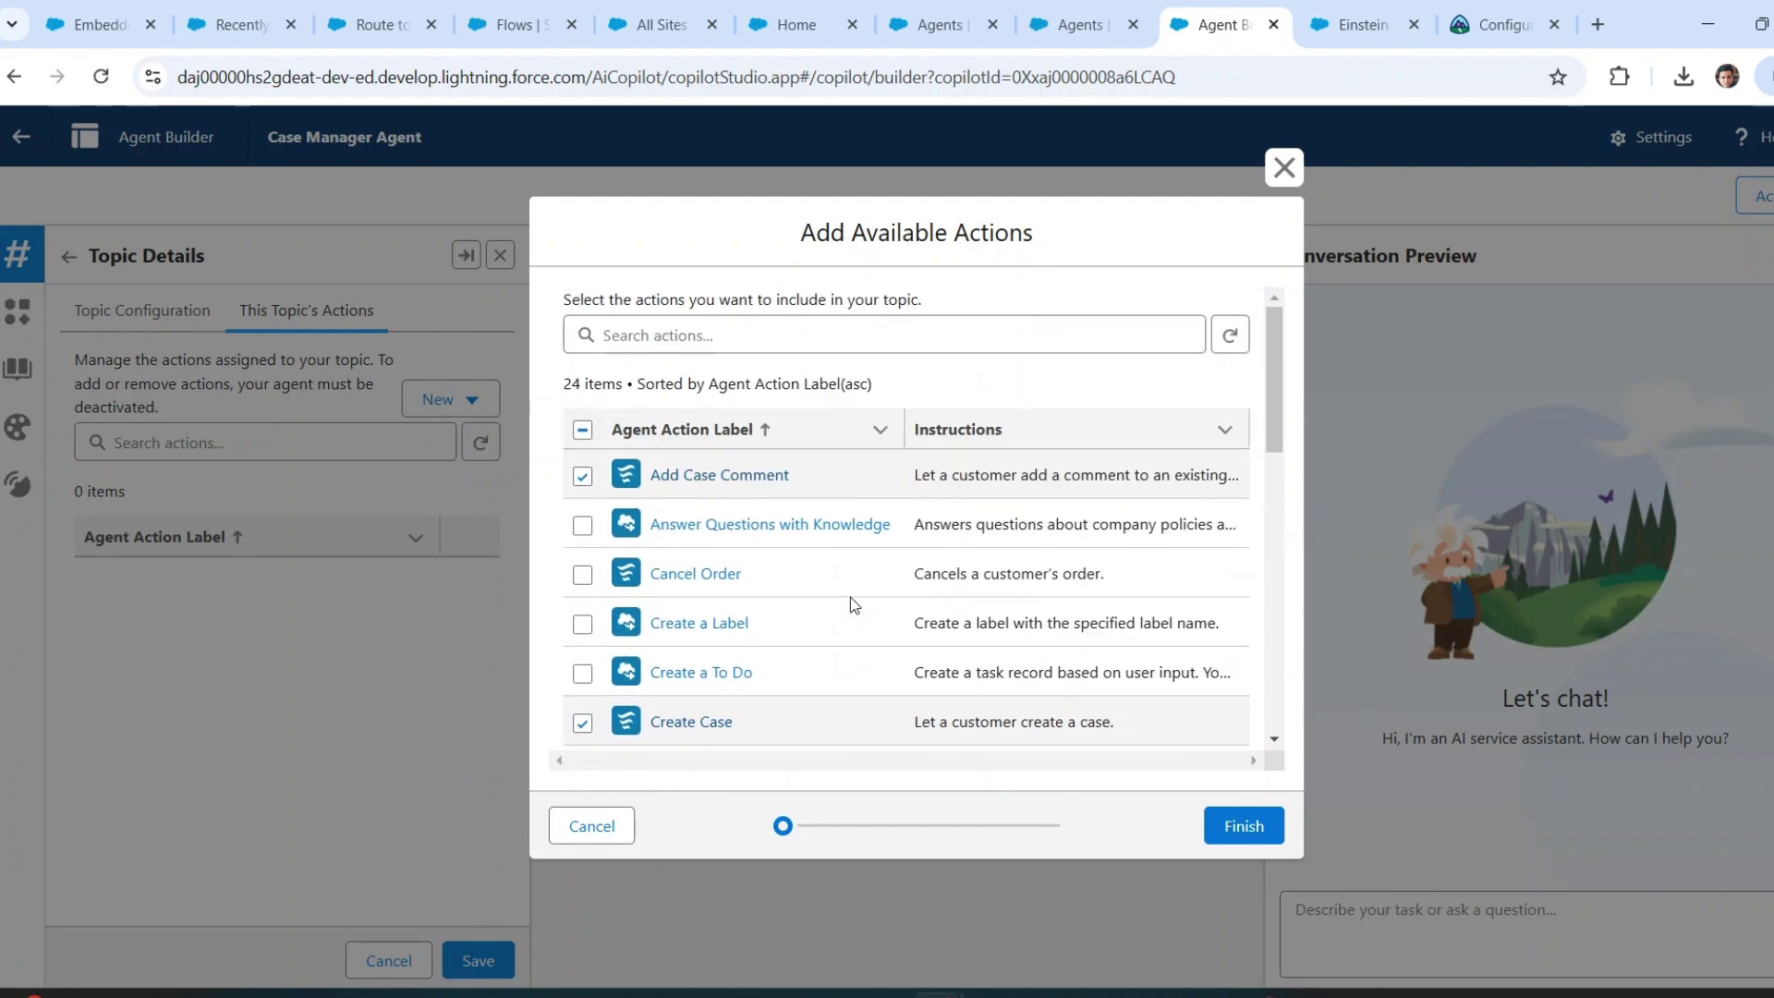
click(1246, 826)
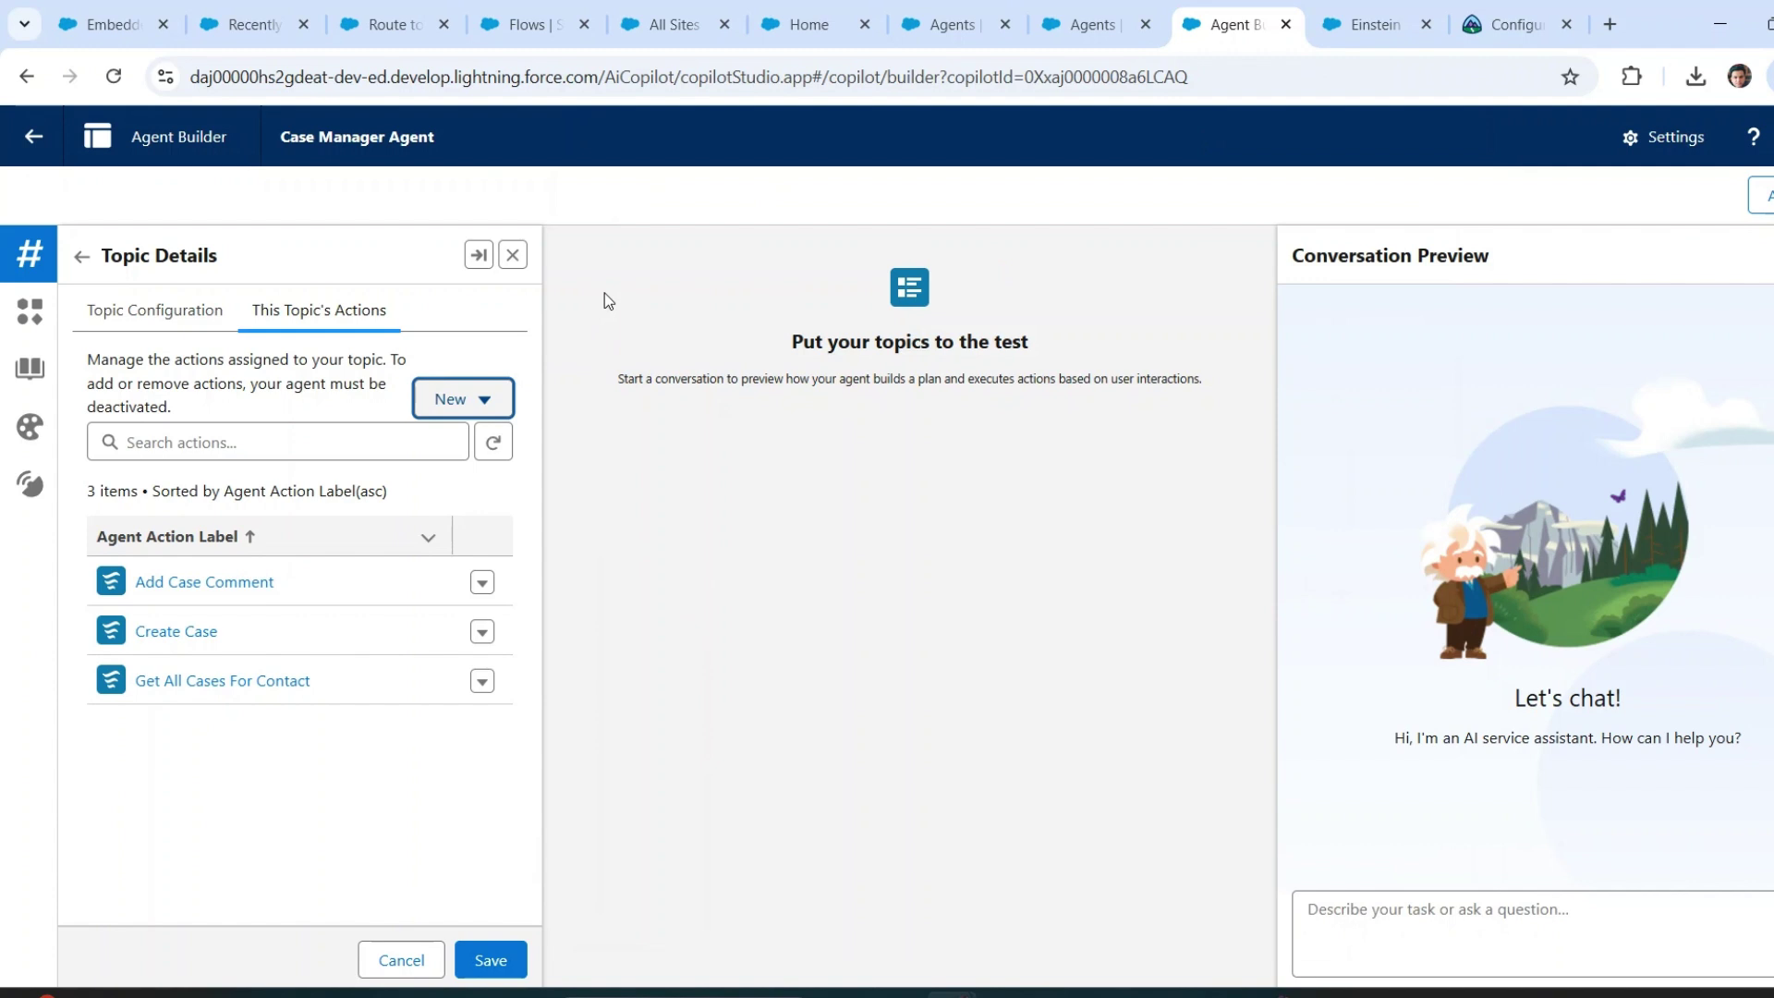
- Find the Identify Customer By Email flow in Setup's list of all flows and open it in Flow Builder
click(531, 26)
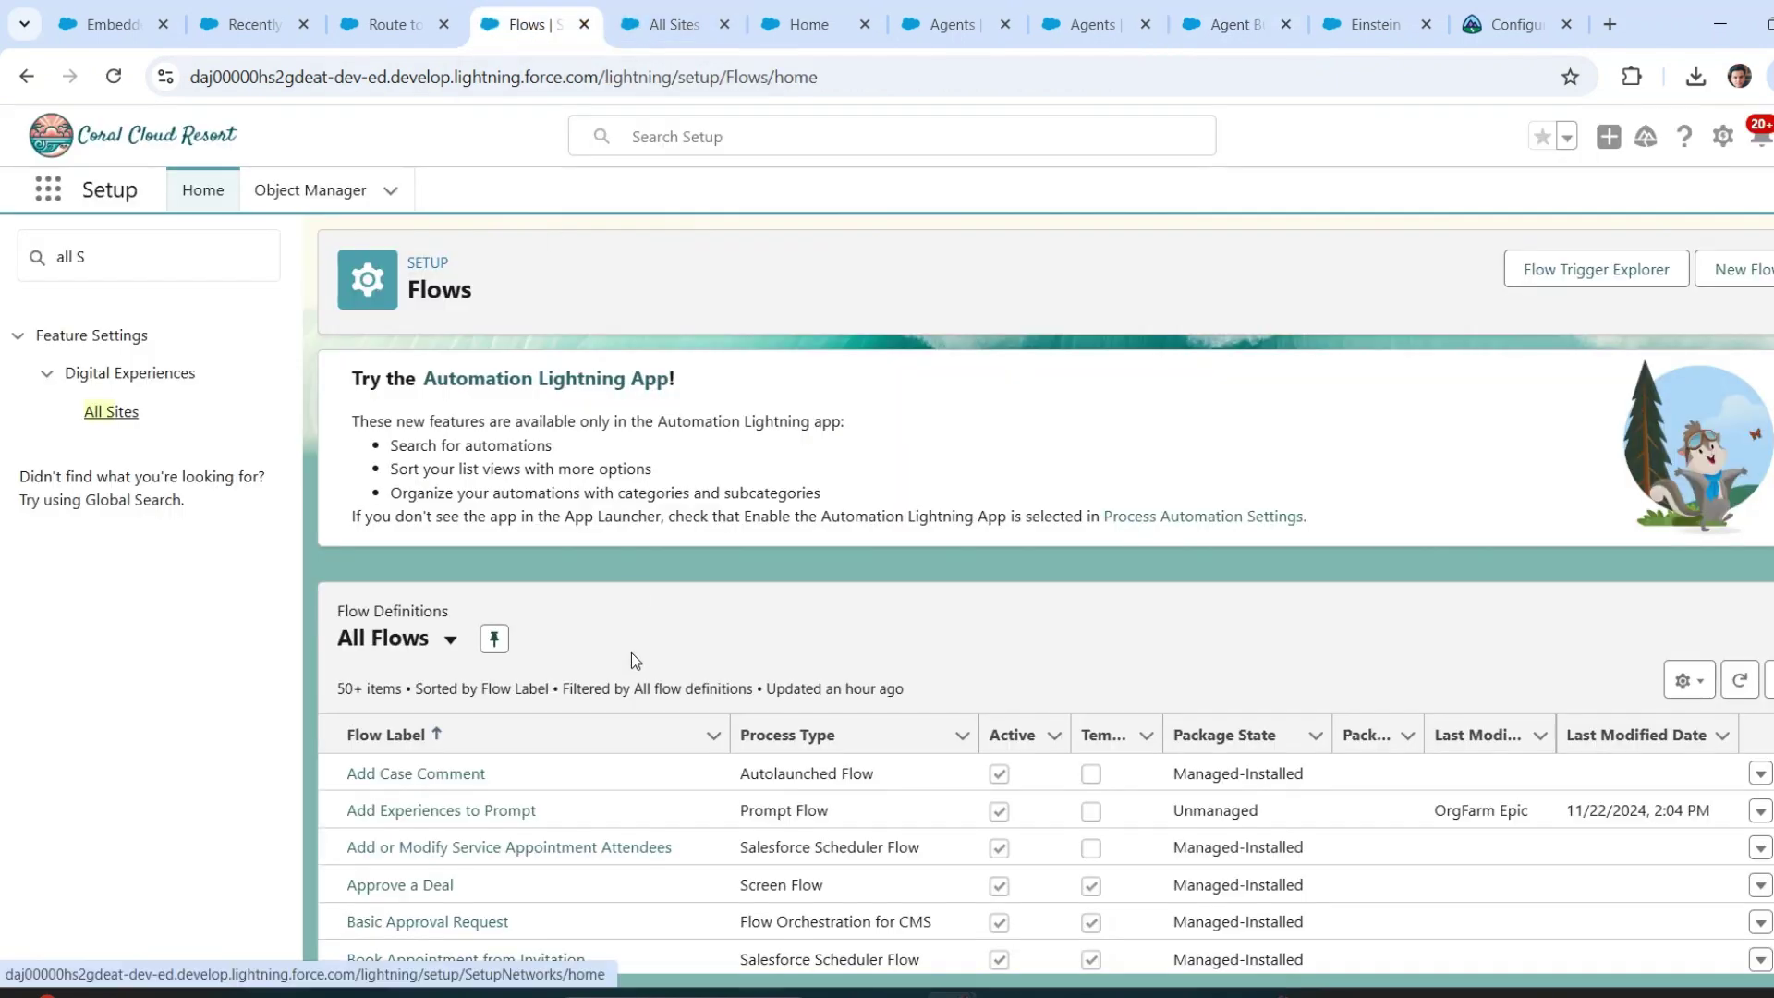
scroll(630, 652, down, 10)
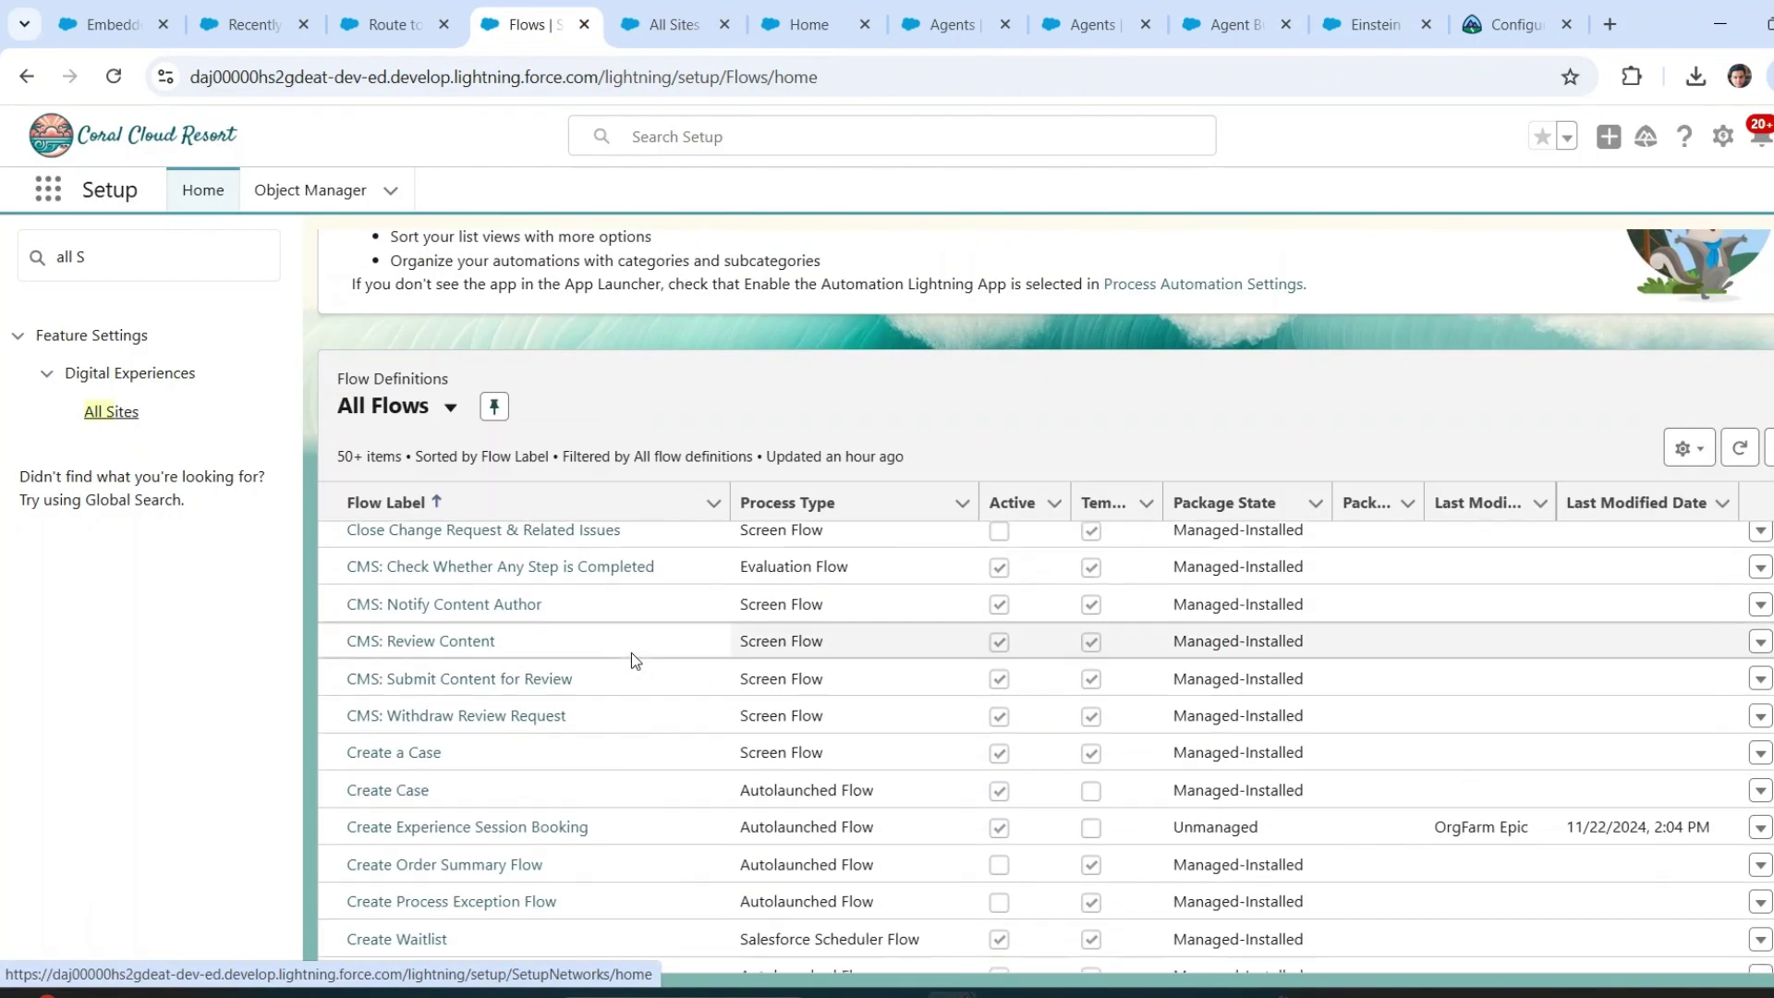
scroll(630, 652, down, 6)
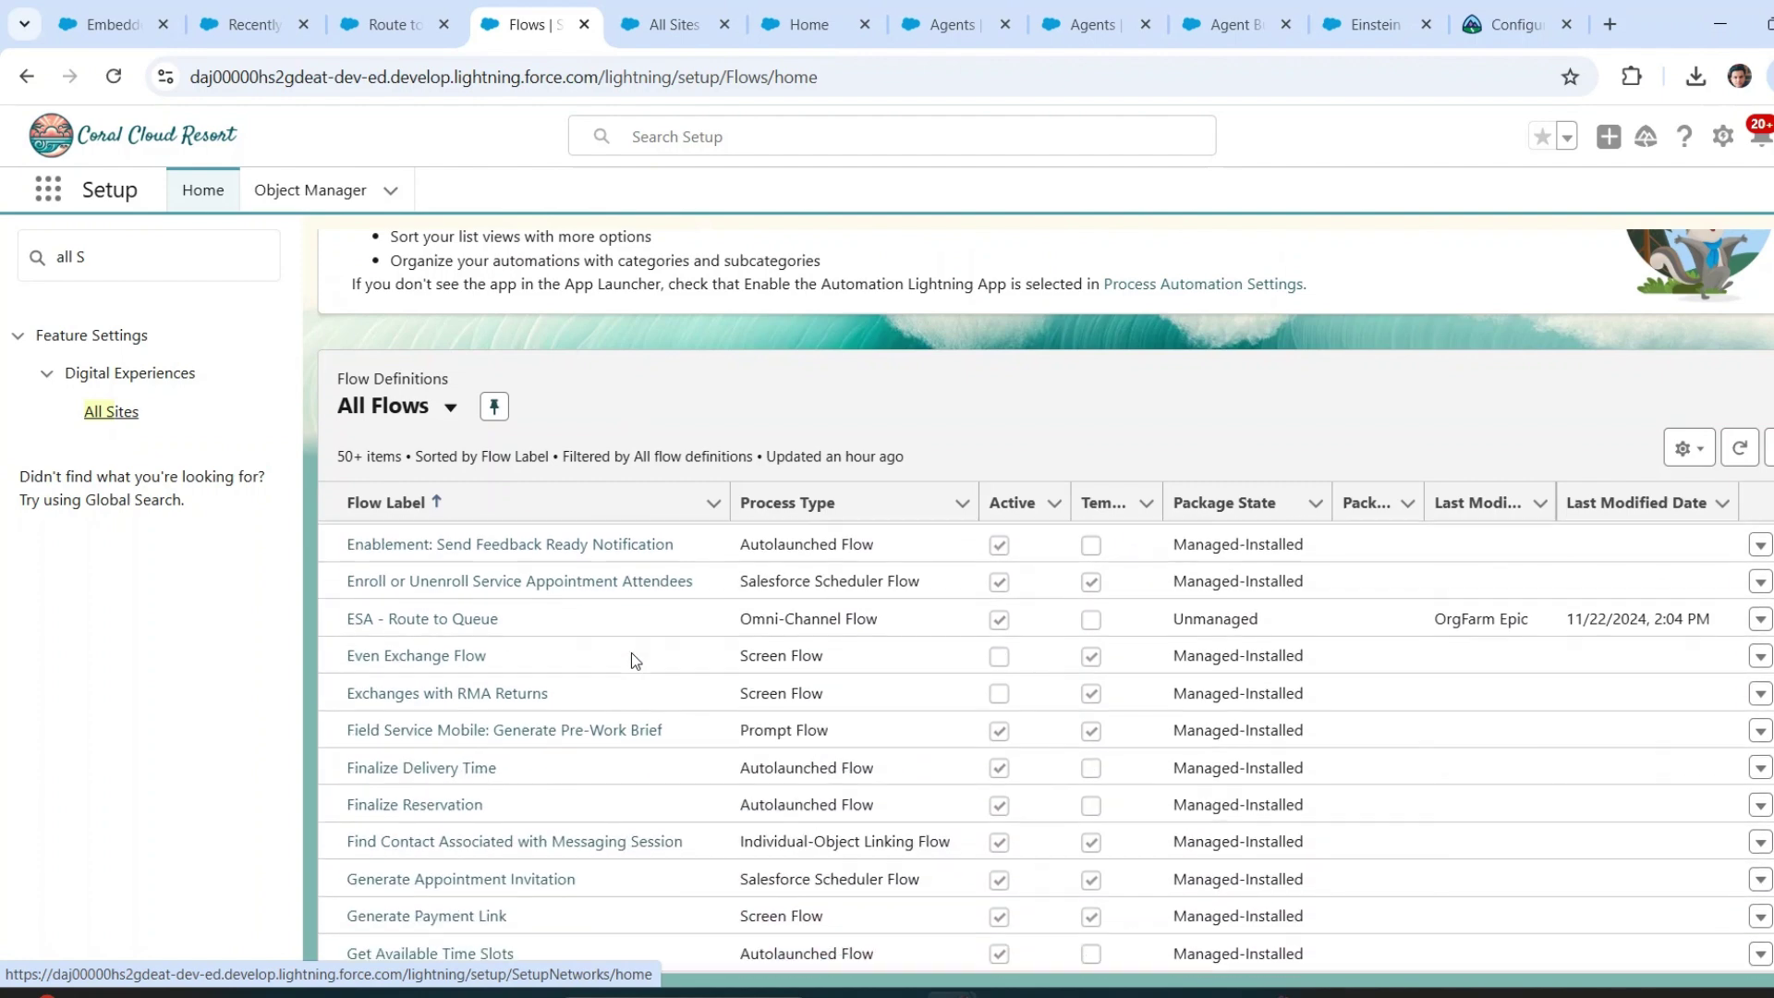
scroll(630, 652, down, 3)
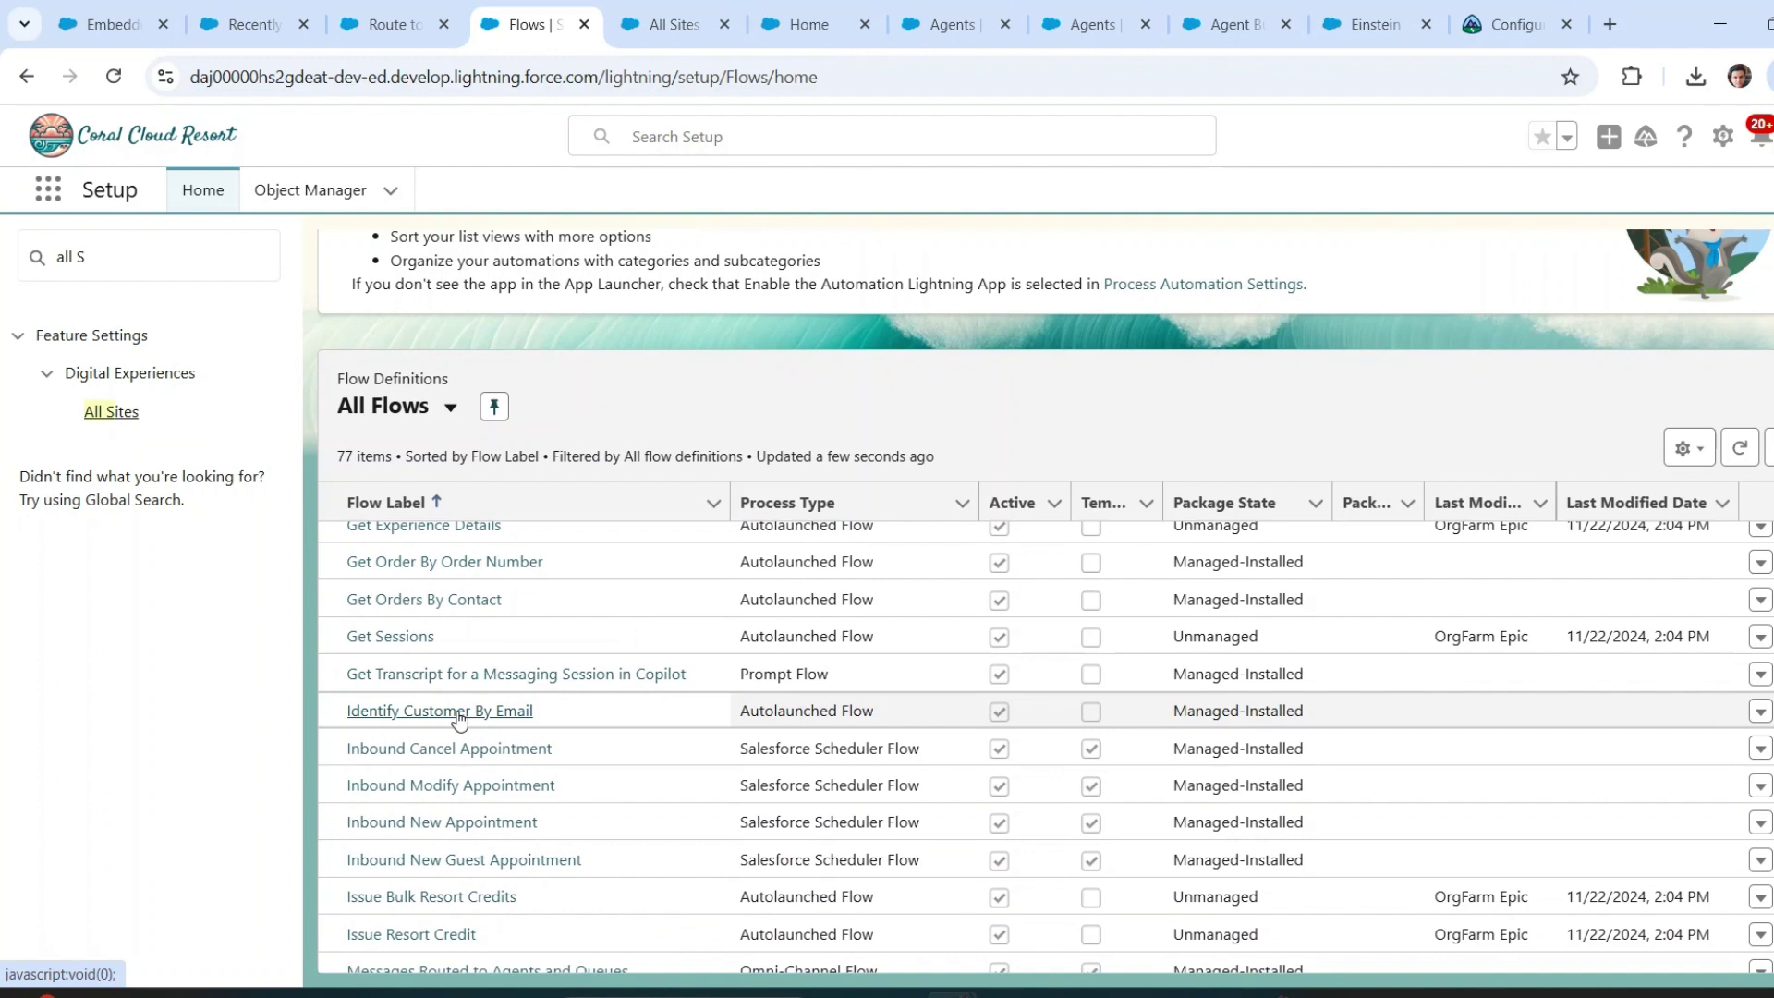
click(459, 718)
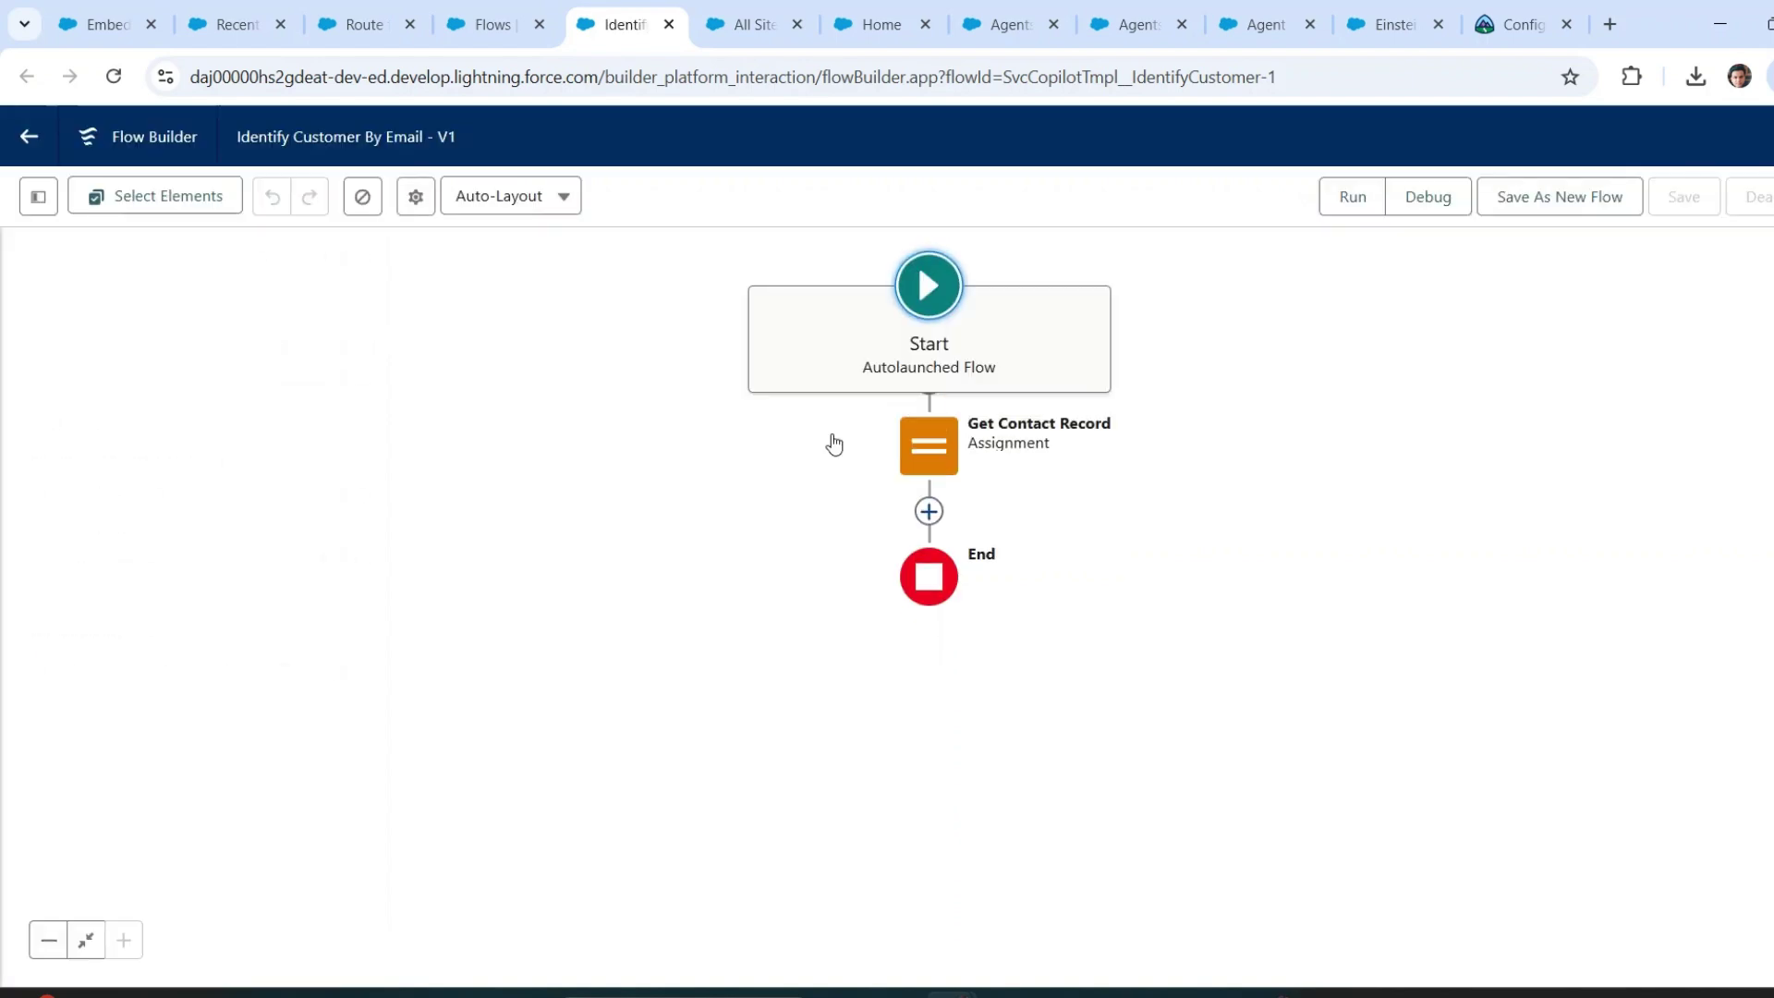
- Examine the variable values set in the flow's Get Contact Record assignment and close its settings
double_click(928, 487)
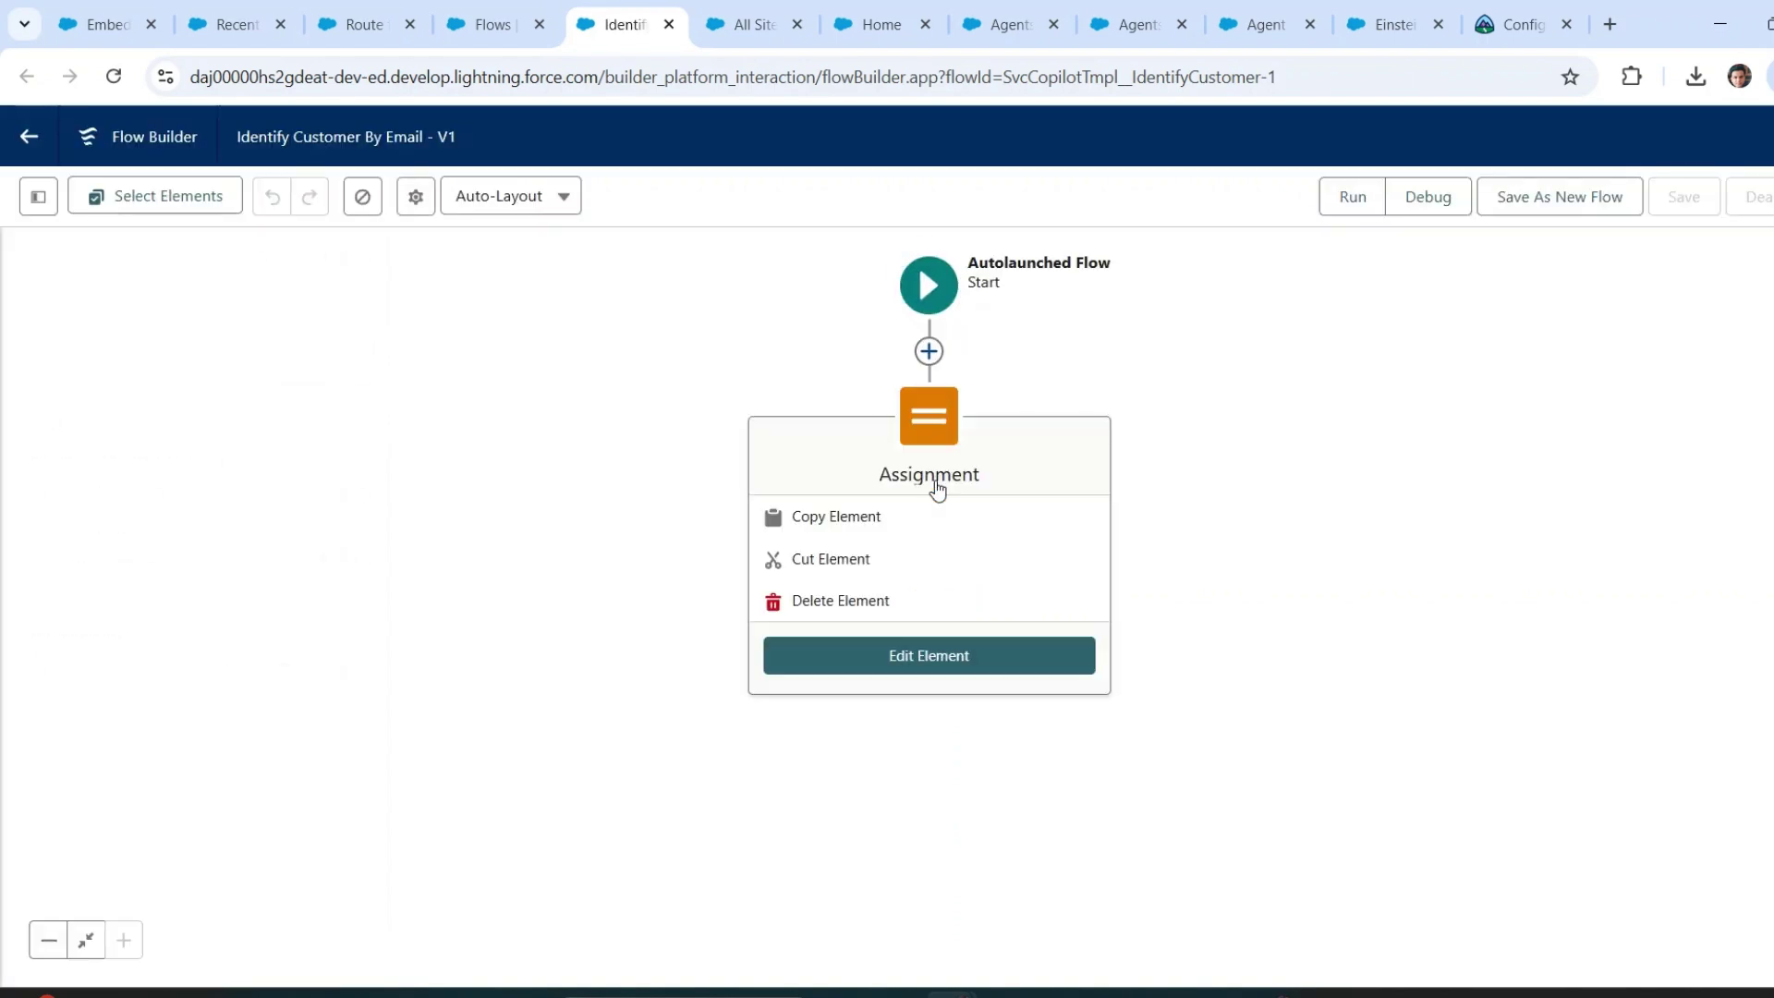
scroll(1239, 751, down, 2)
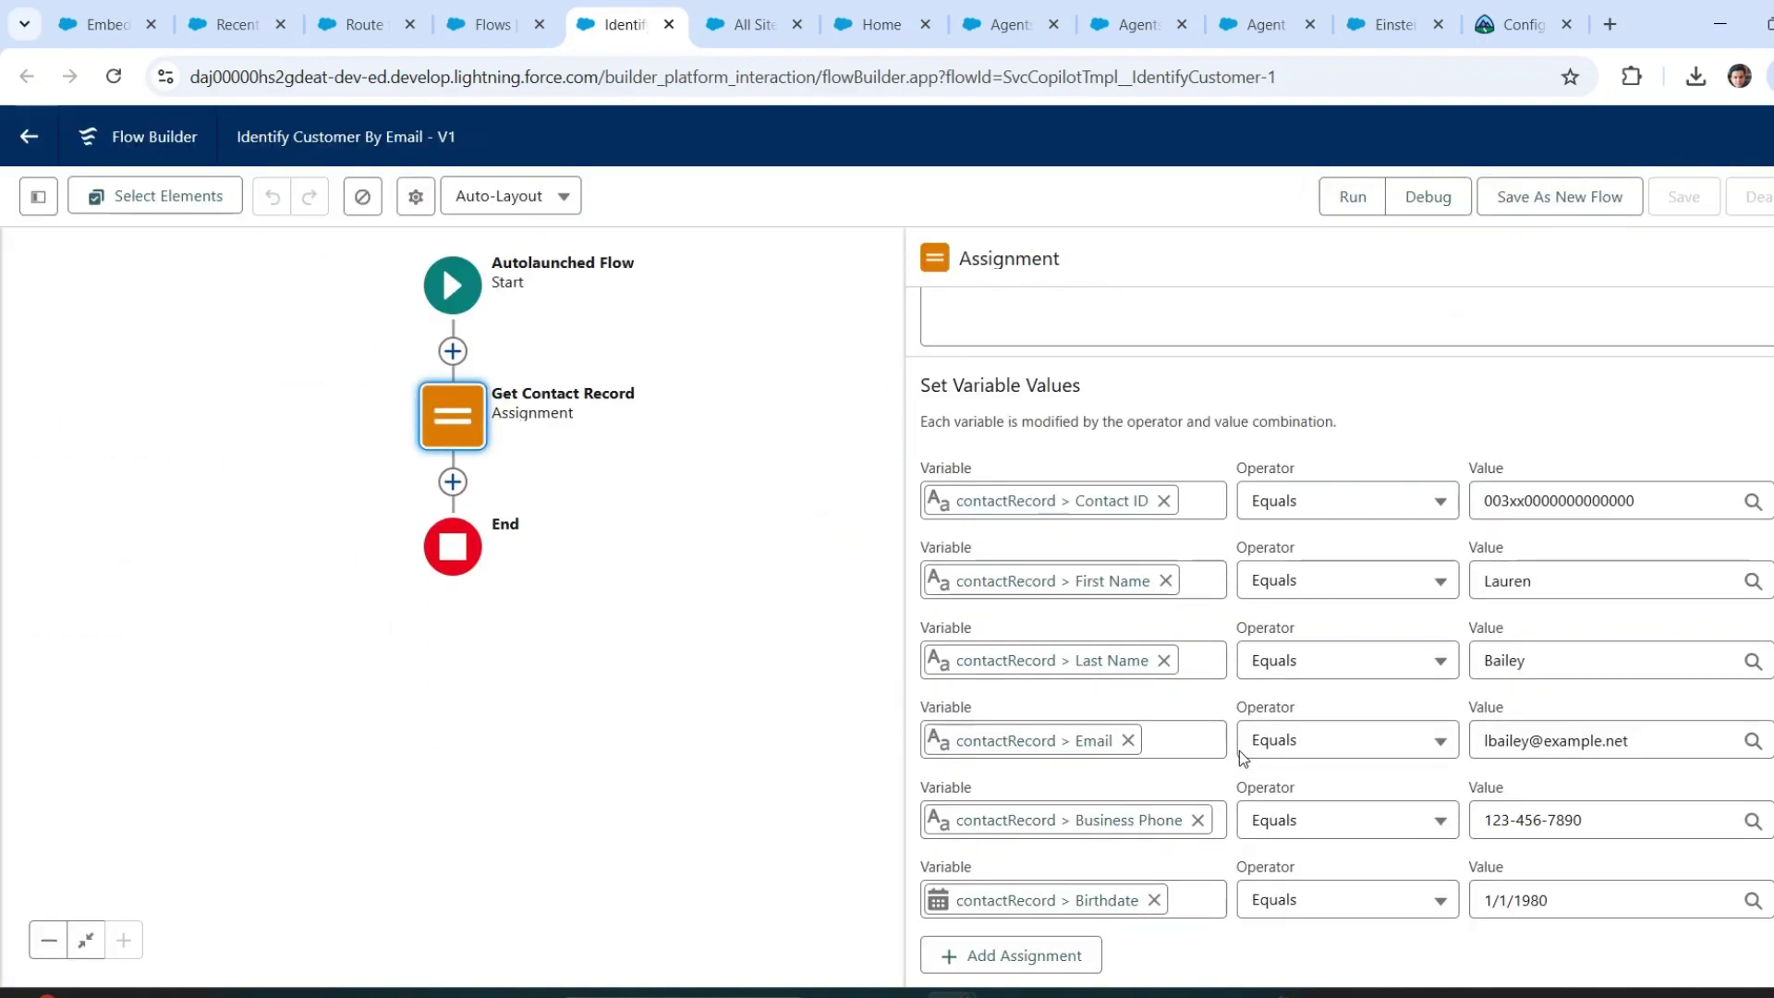
scroll(1241, 760, up, 2)
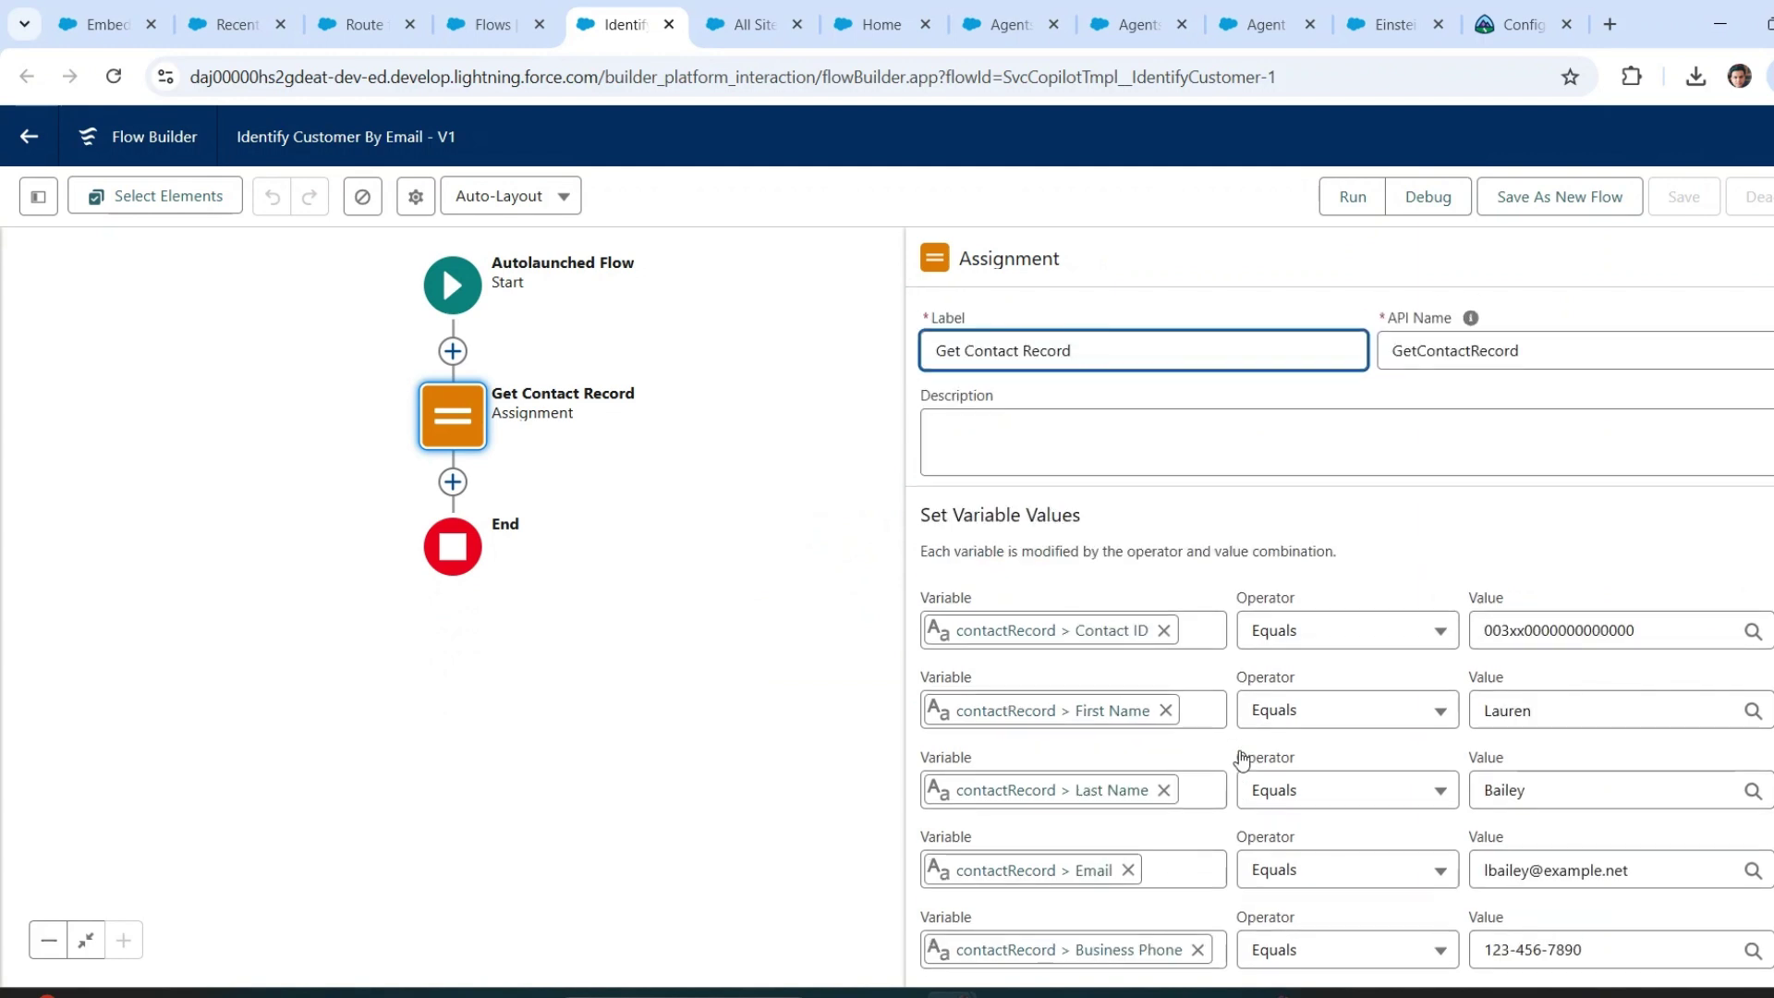
scroll(1242, 759, down, 2)
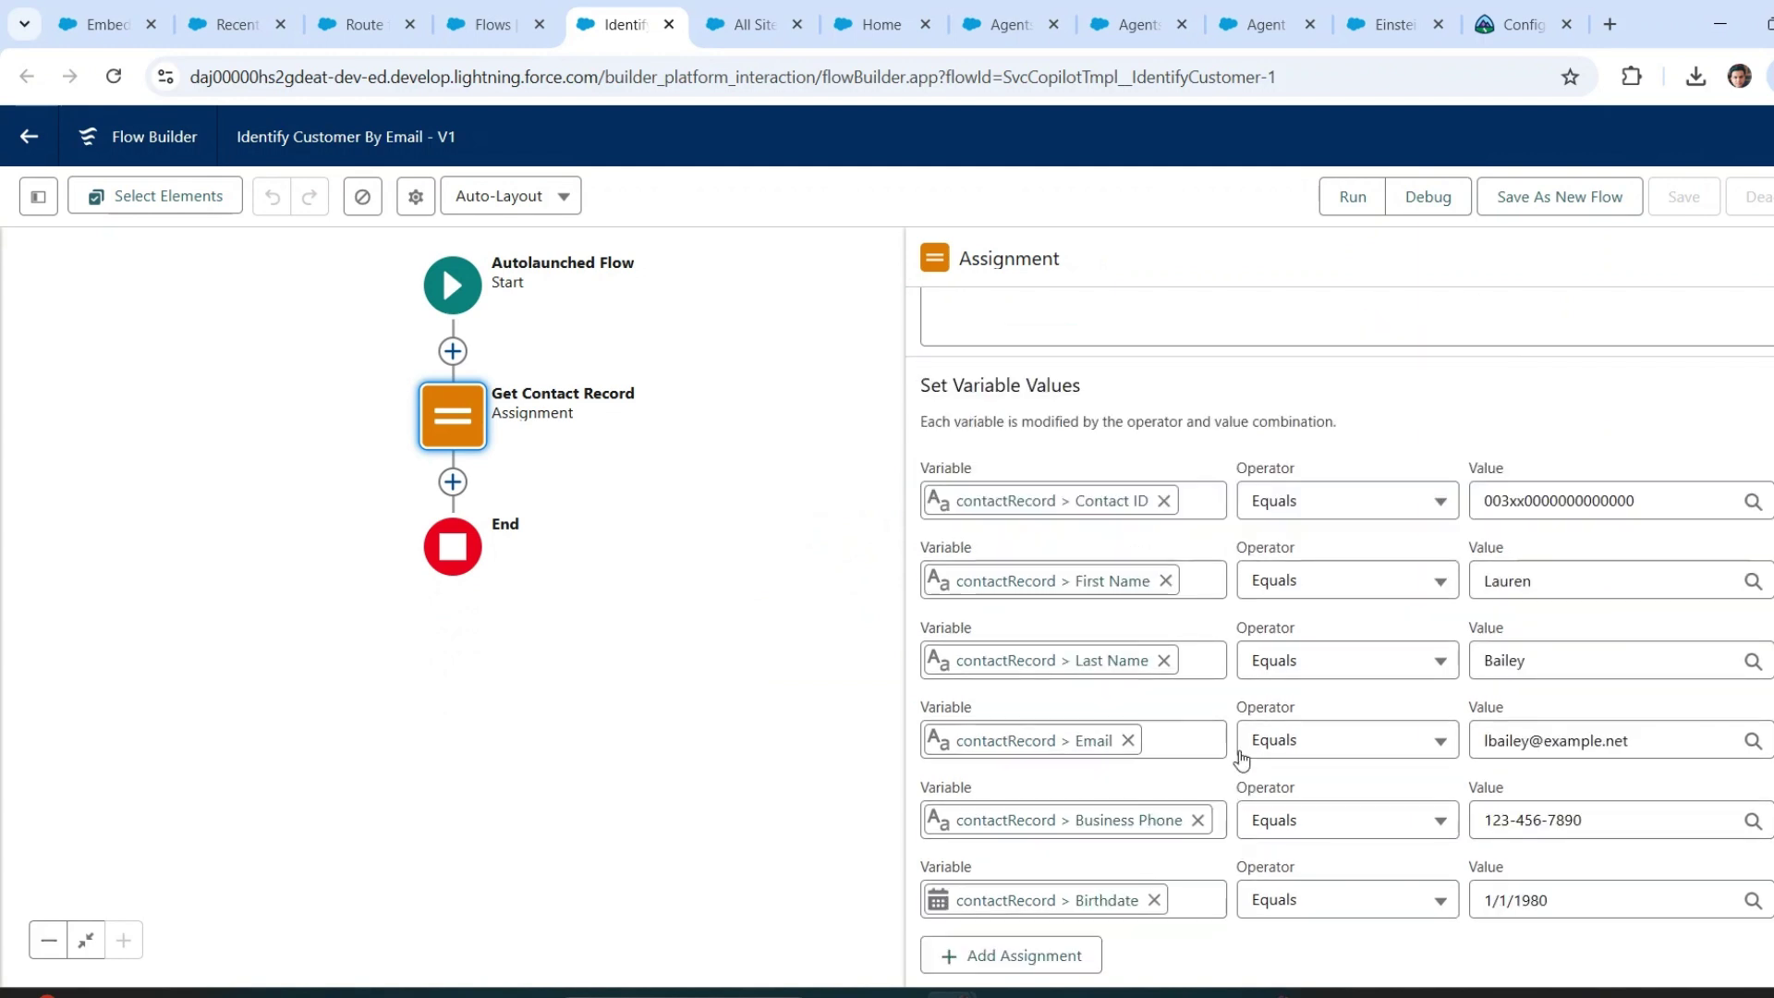
scroll(1241, 753, up, 2)
scroll(1241, 753, down, 2)
click(1773, 258)
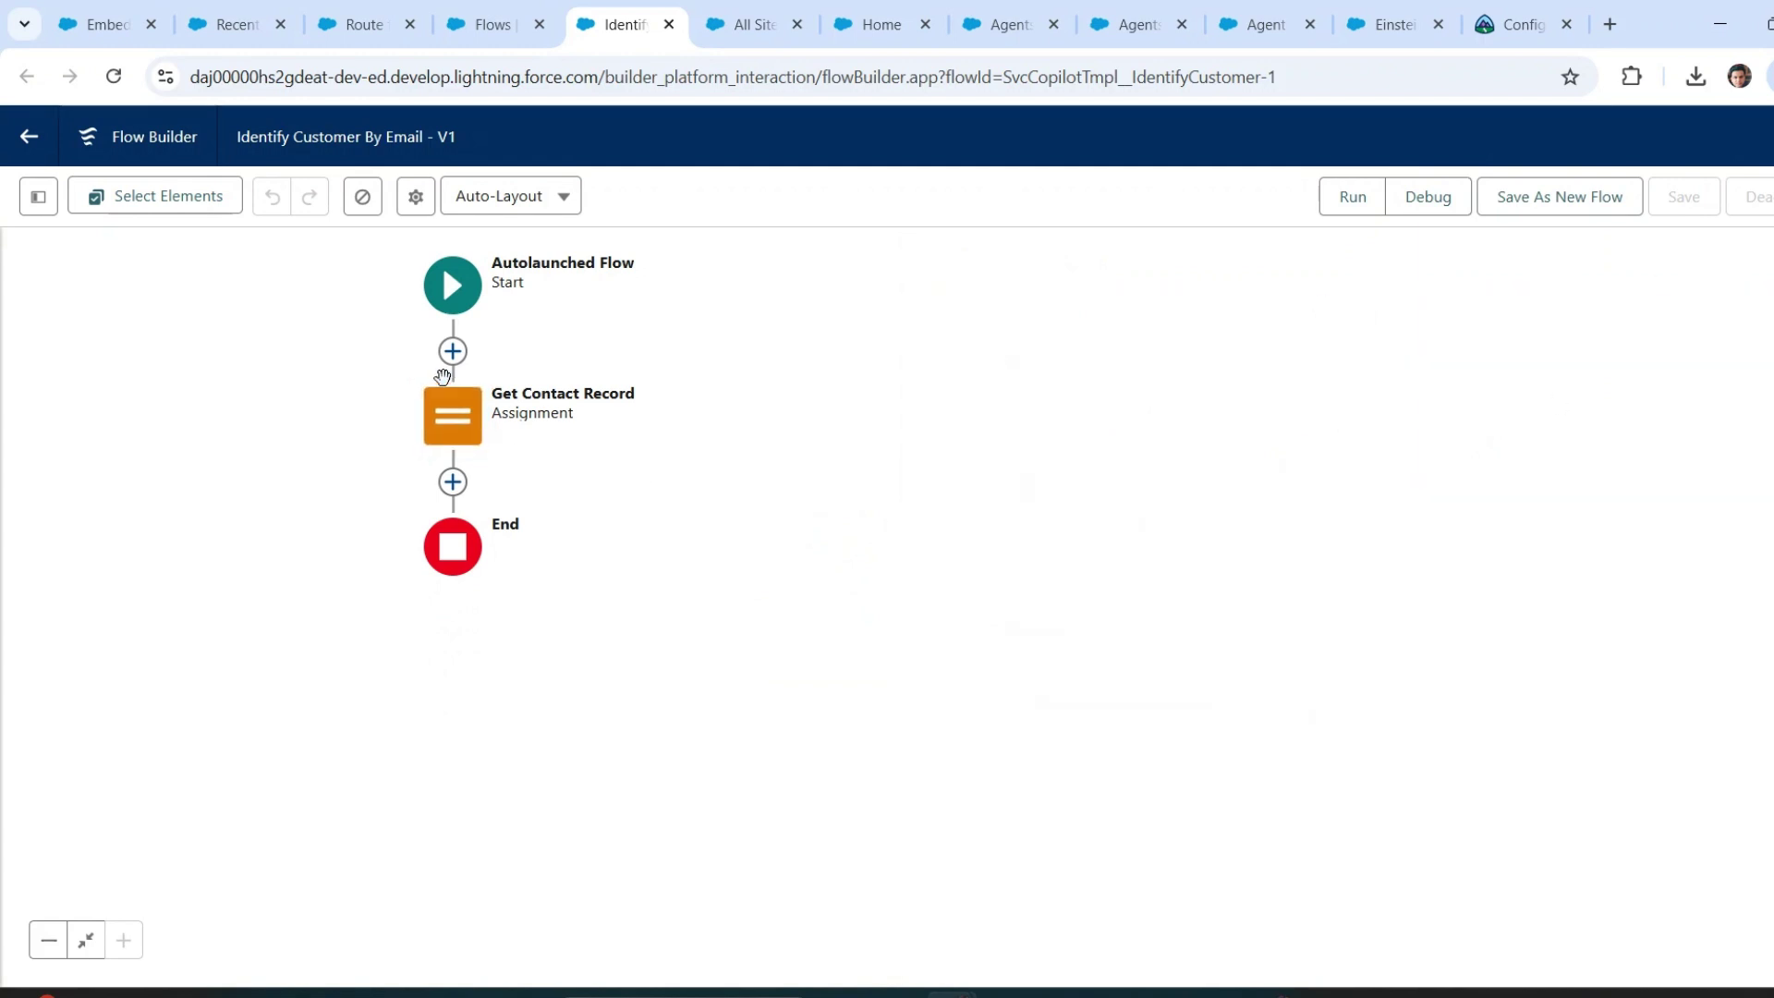
- Add a Get Records element labelled Get Contact Record before the assignment, using the Contact object
click(453, 351)
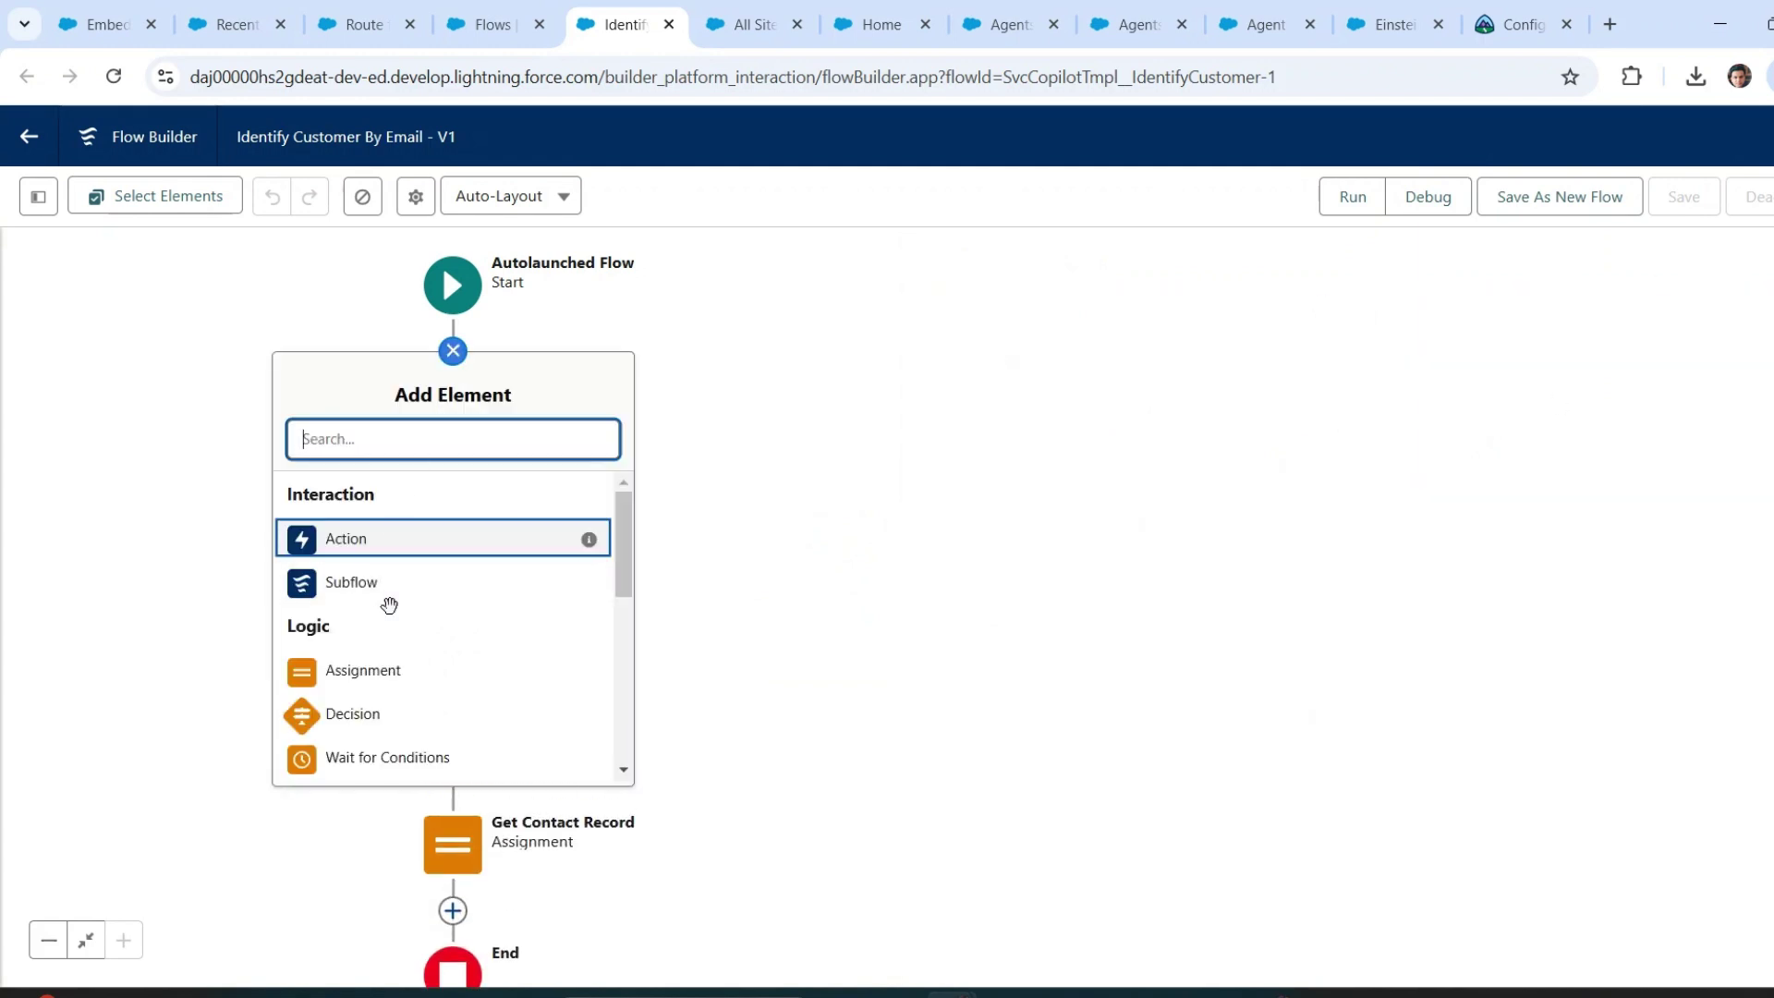
scroll(389, 610, down, 5)
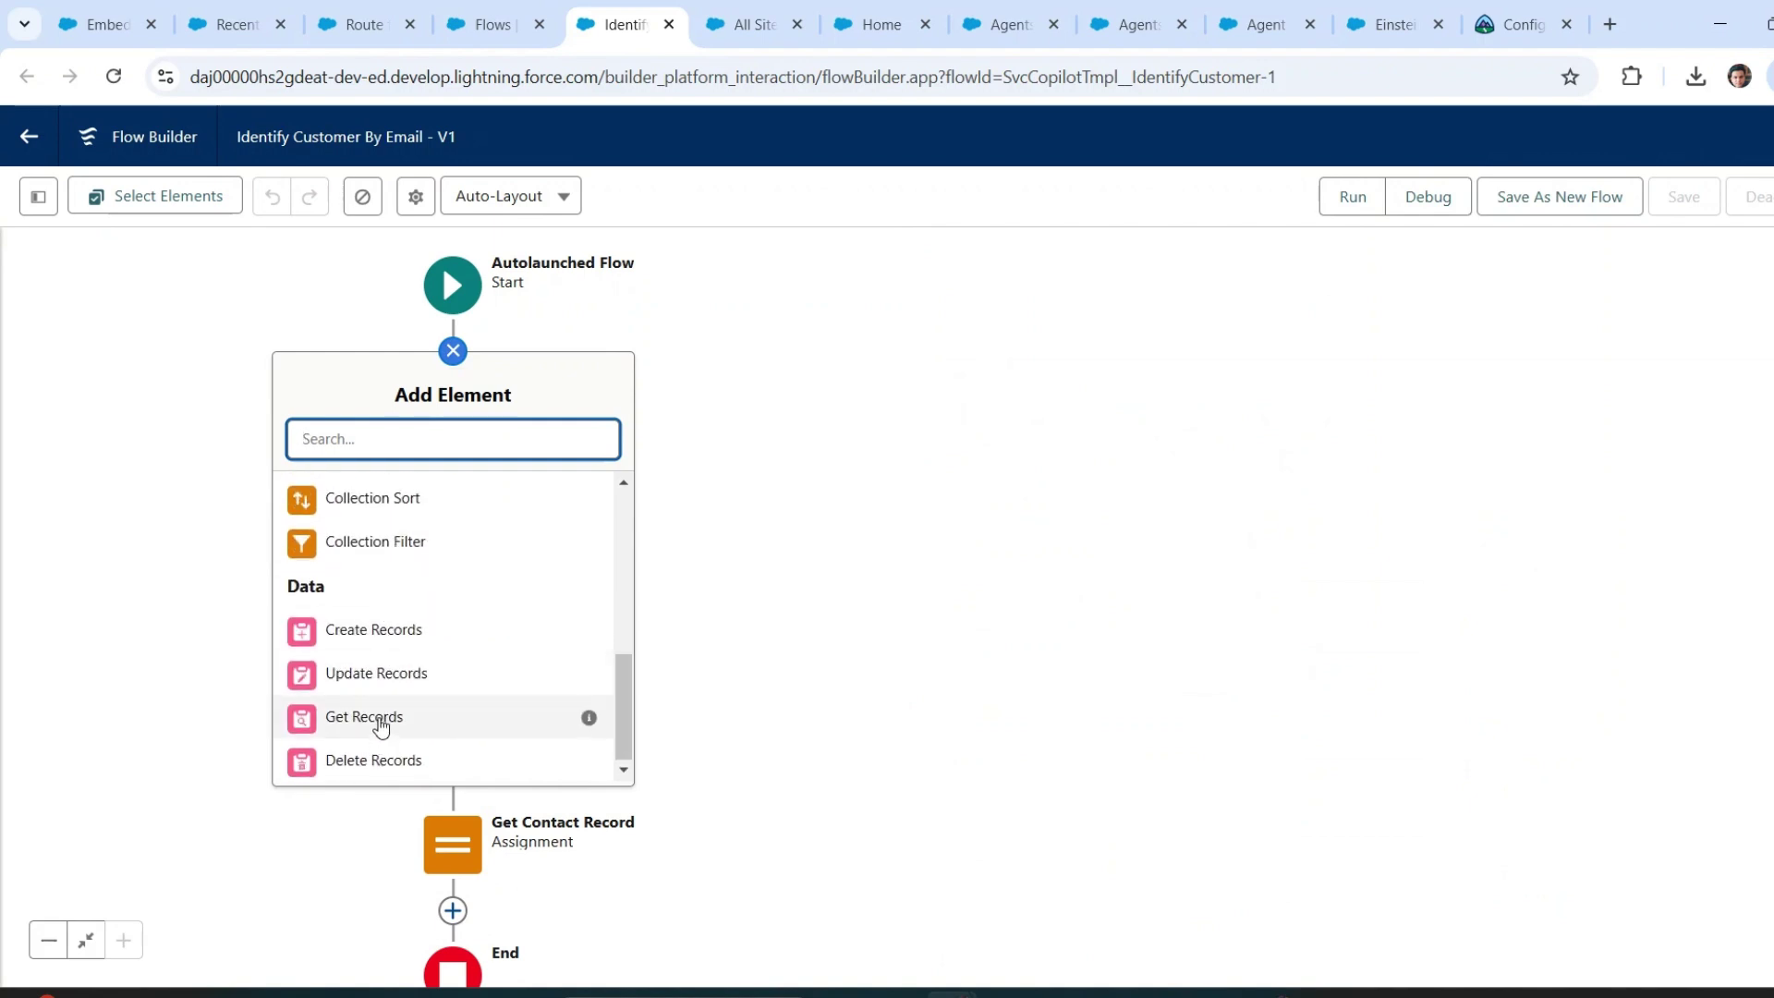
click(379, 720)
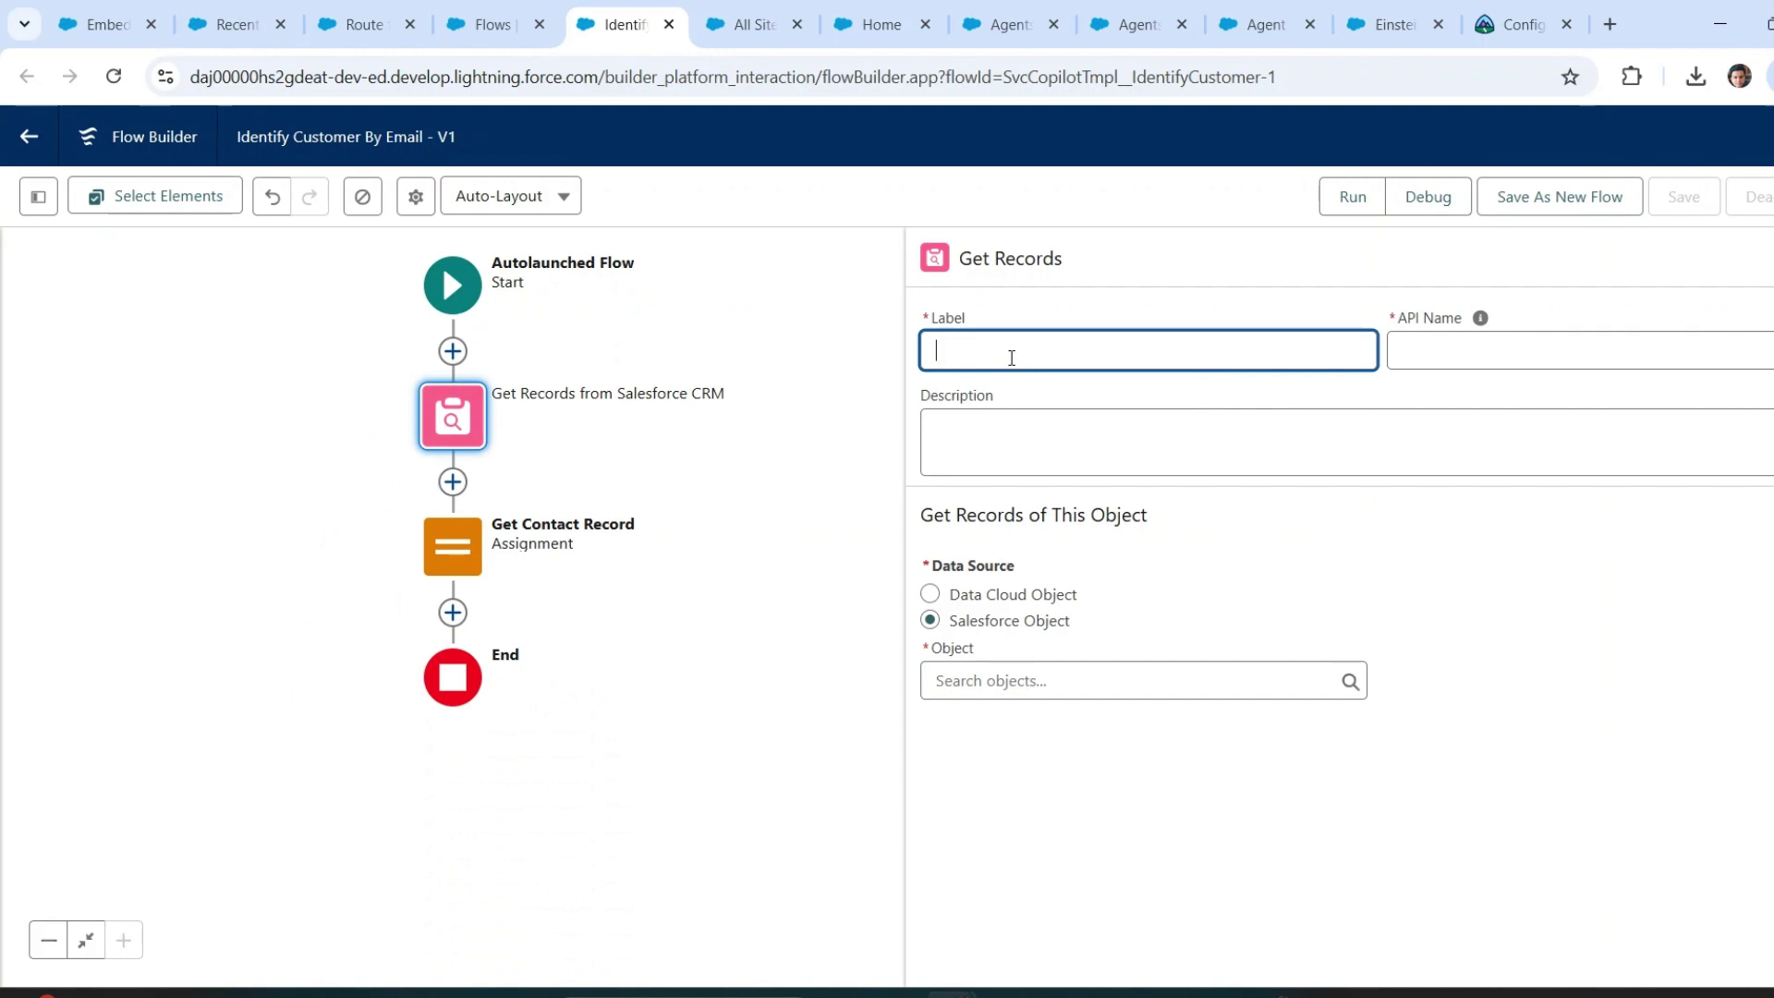
text(Get Reco)
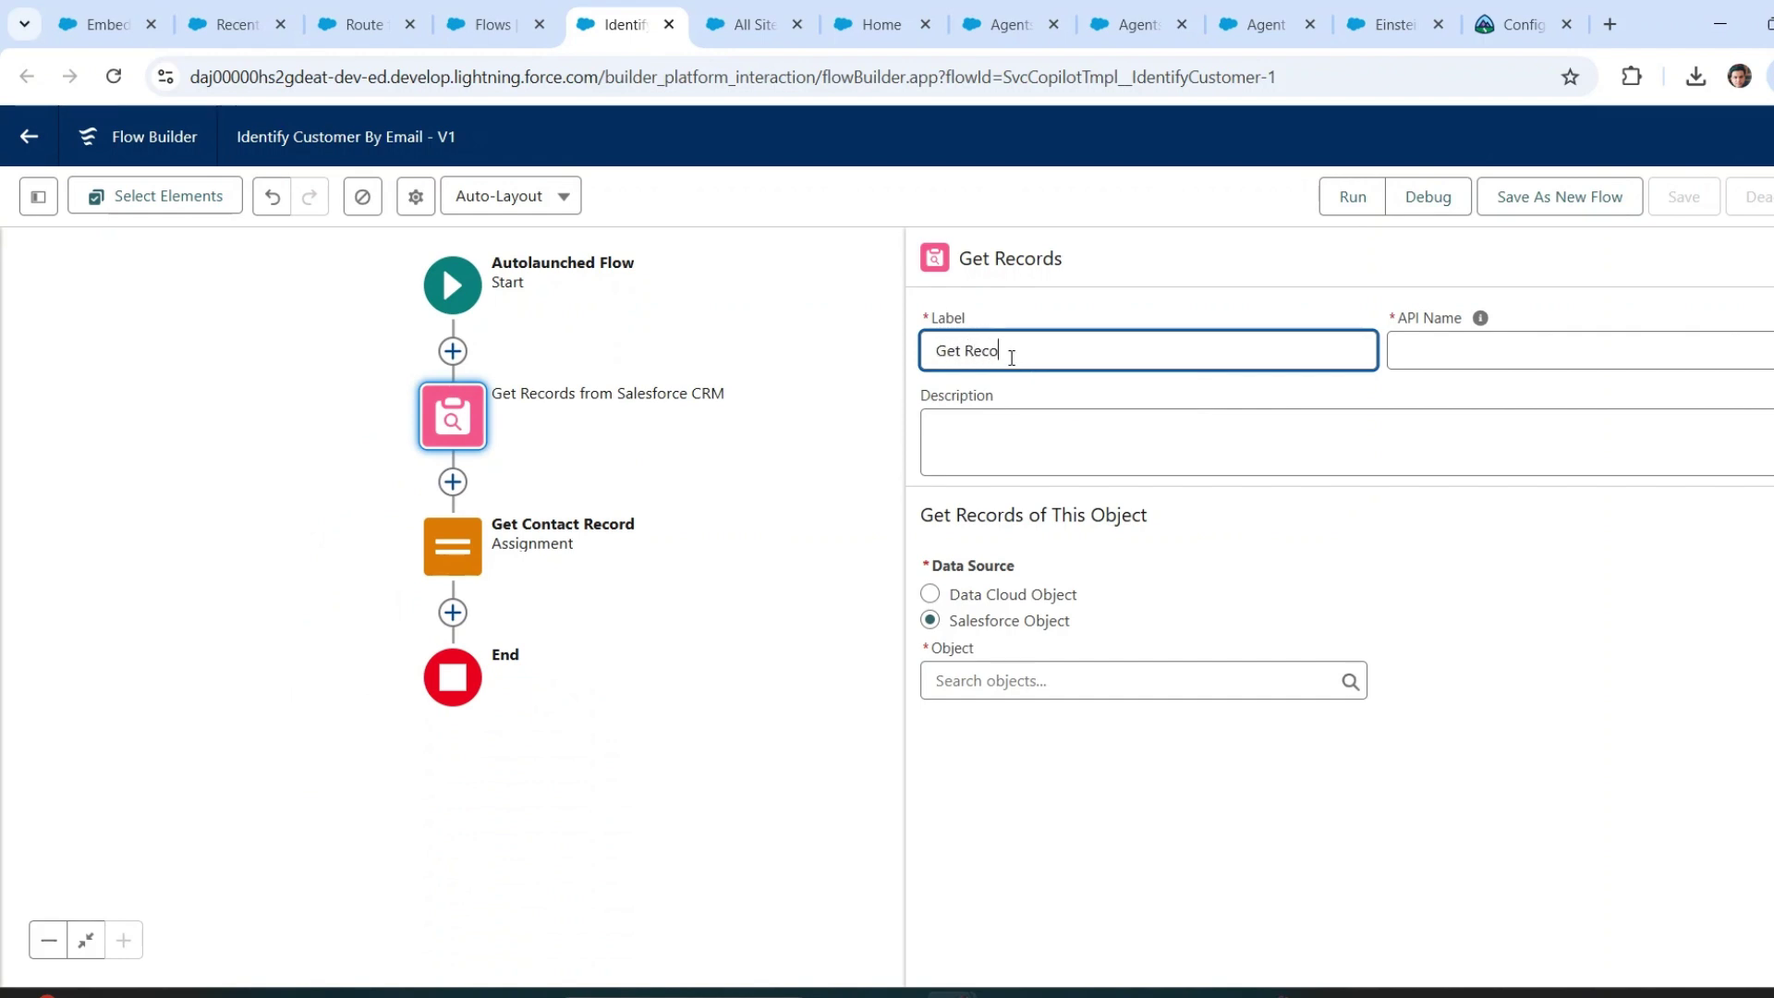
text(ntac)
click(1467, 352)
click(991, 679)
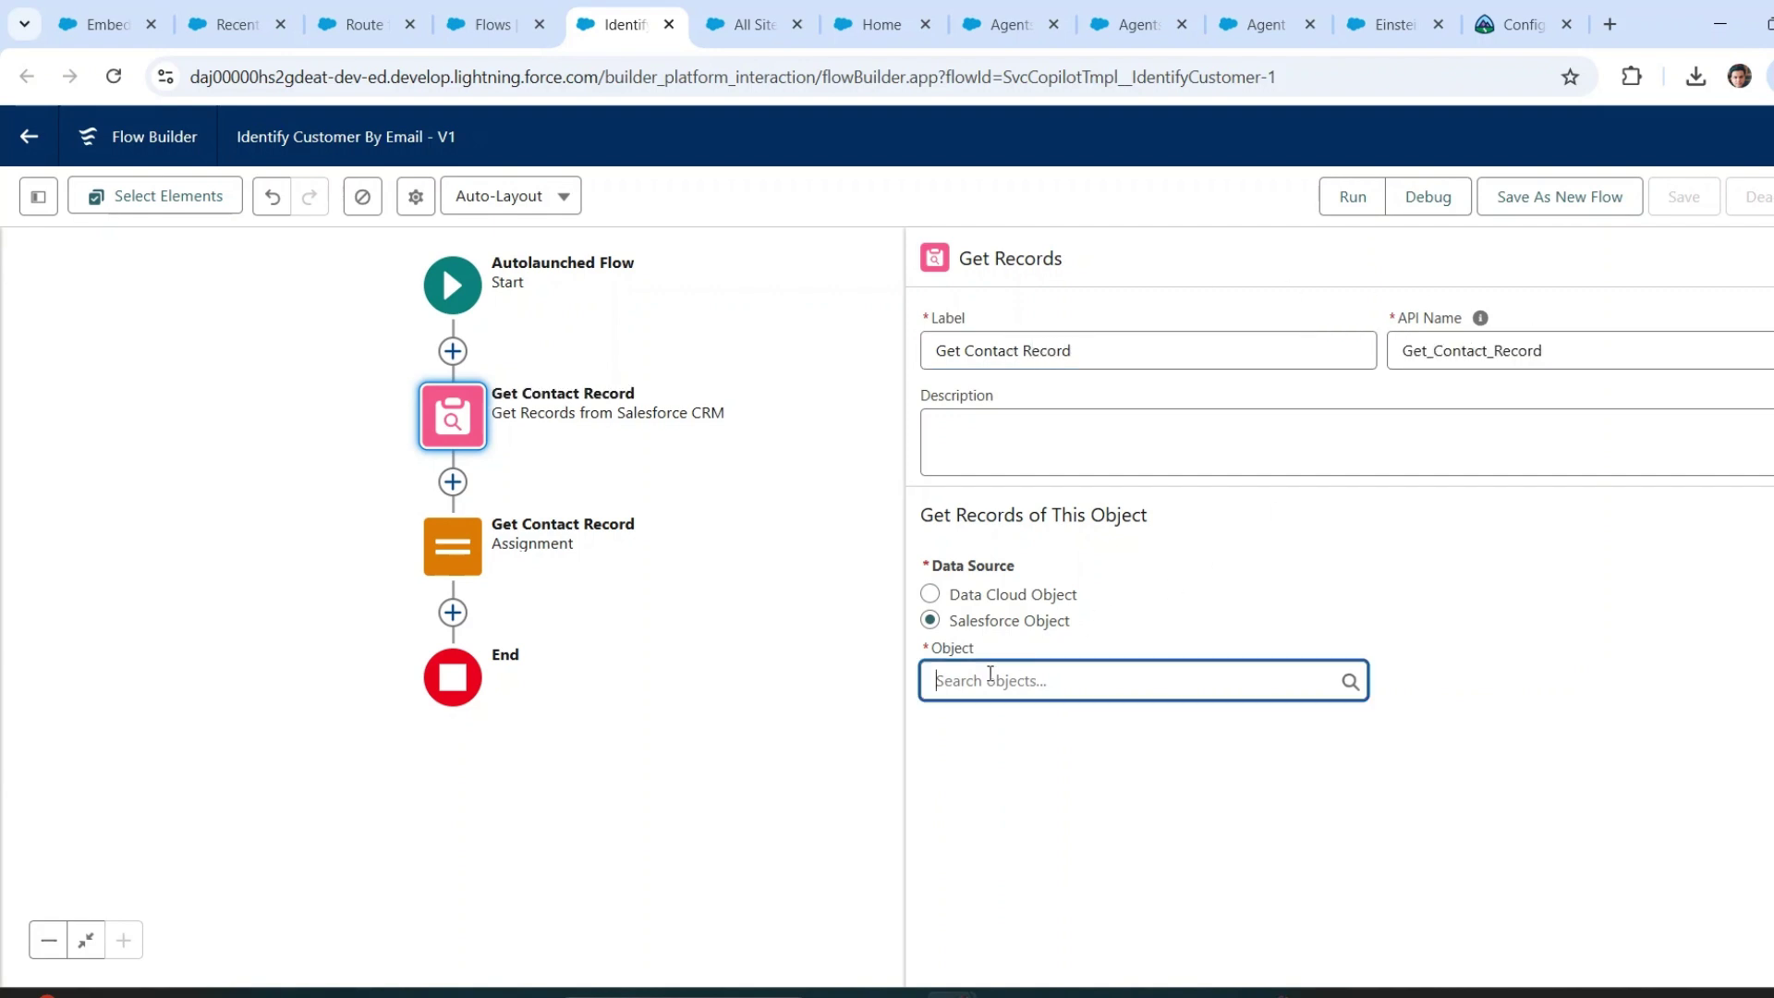
text(Contact)
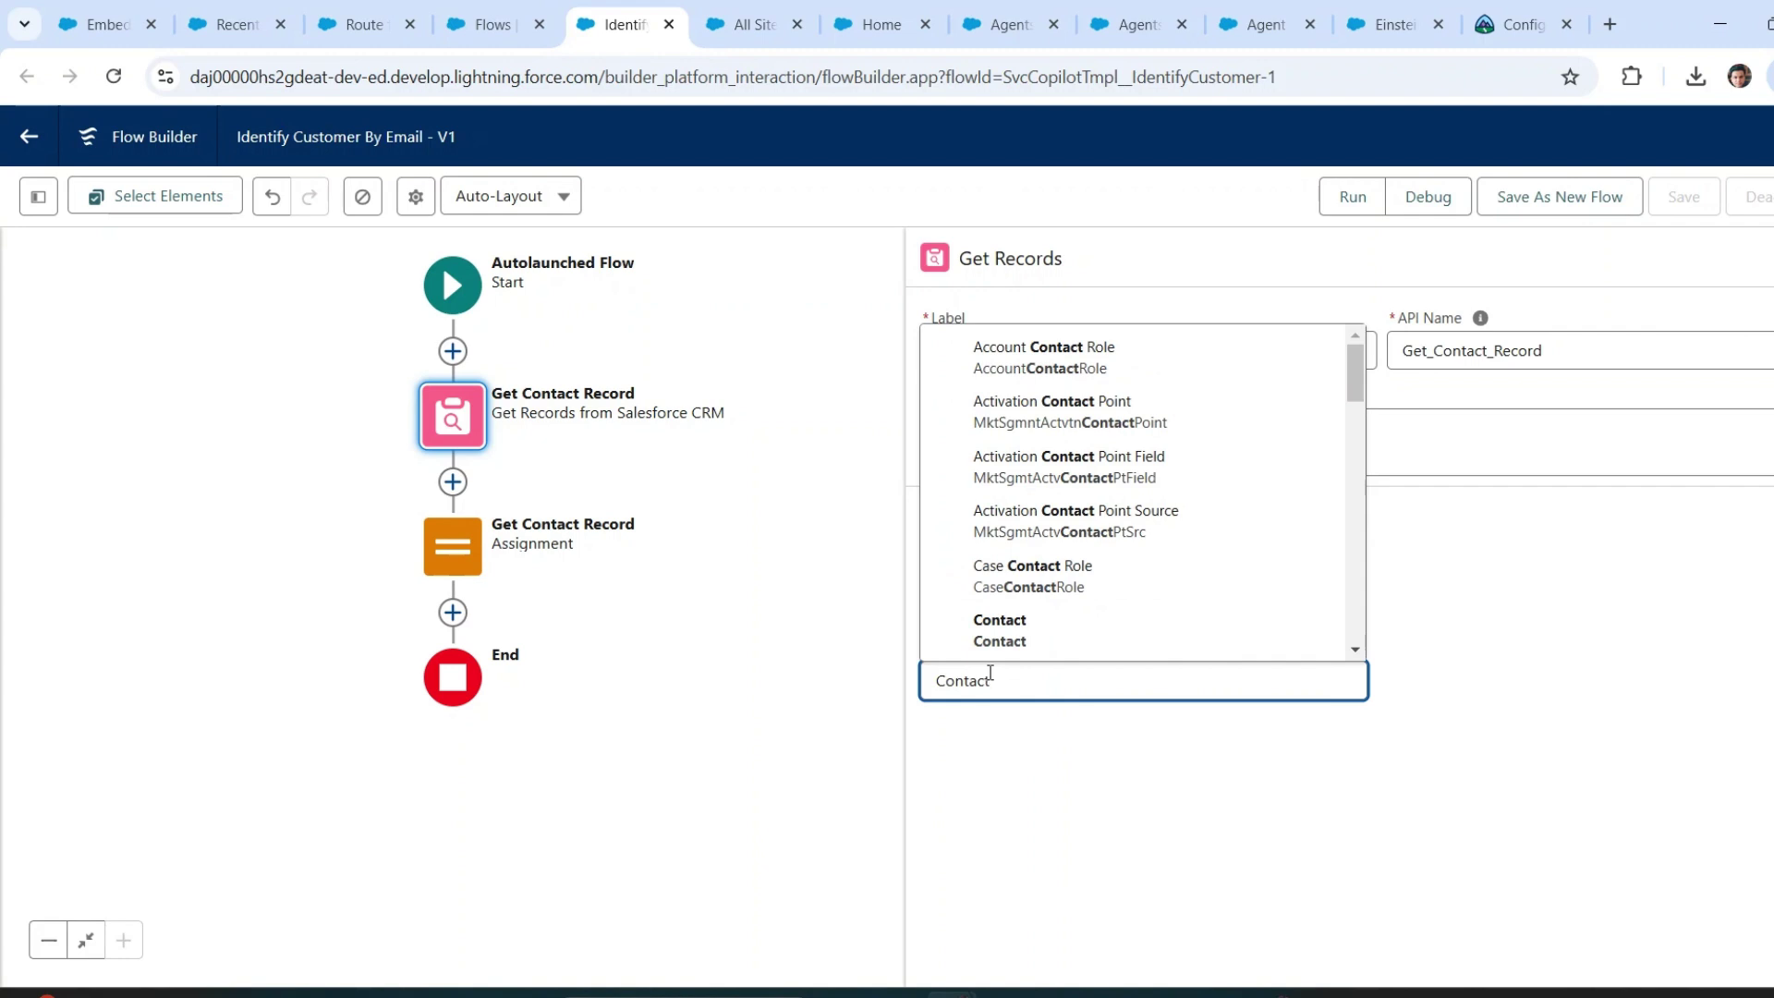
click(1026, 637)
- Filter the contact records to those whose Email equals the emailAddress variable
scroll(1056, 653, down, 3)
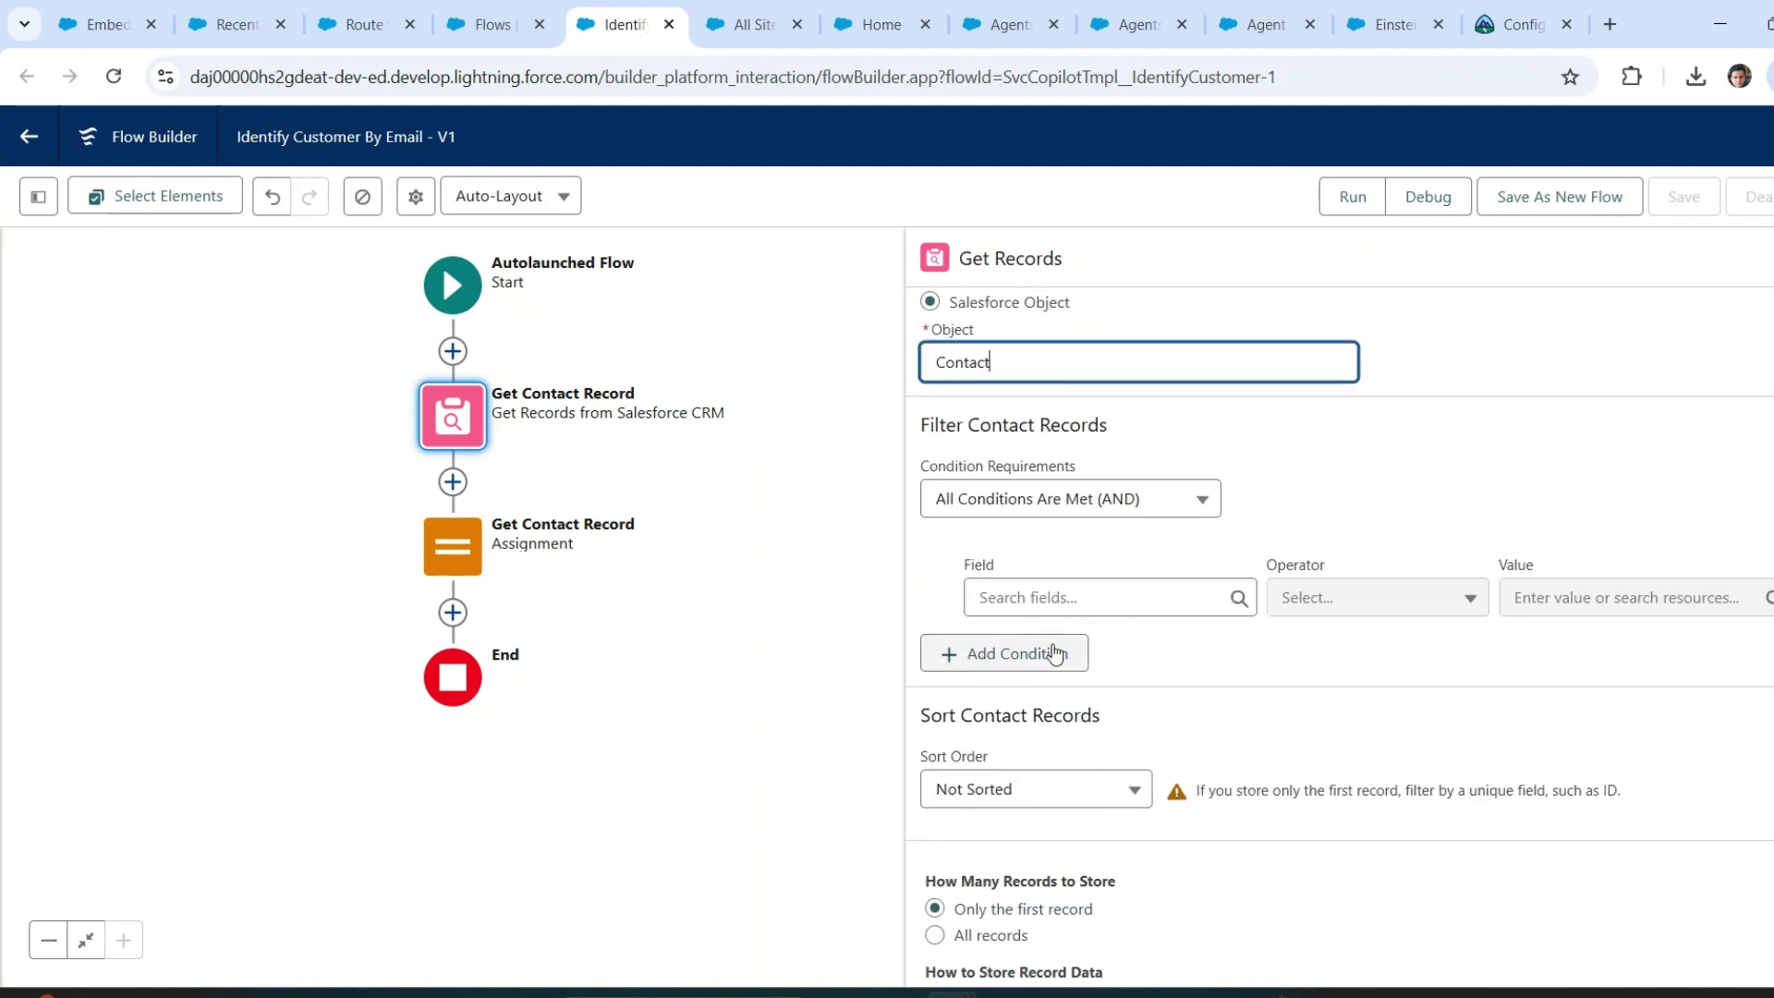
click(1059, 598)
text(Email)
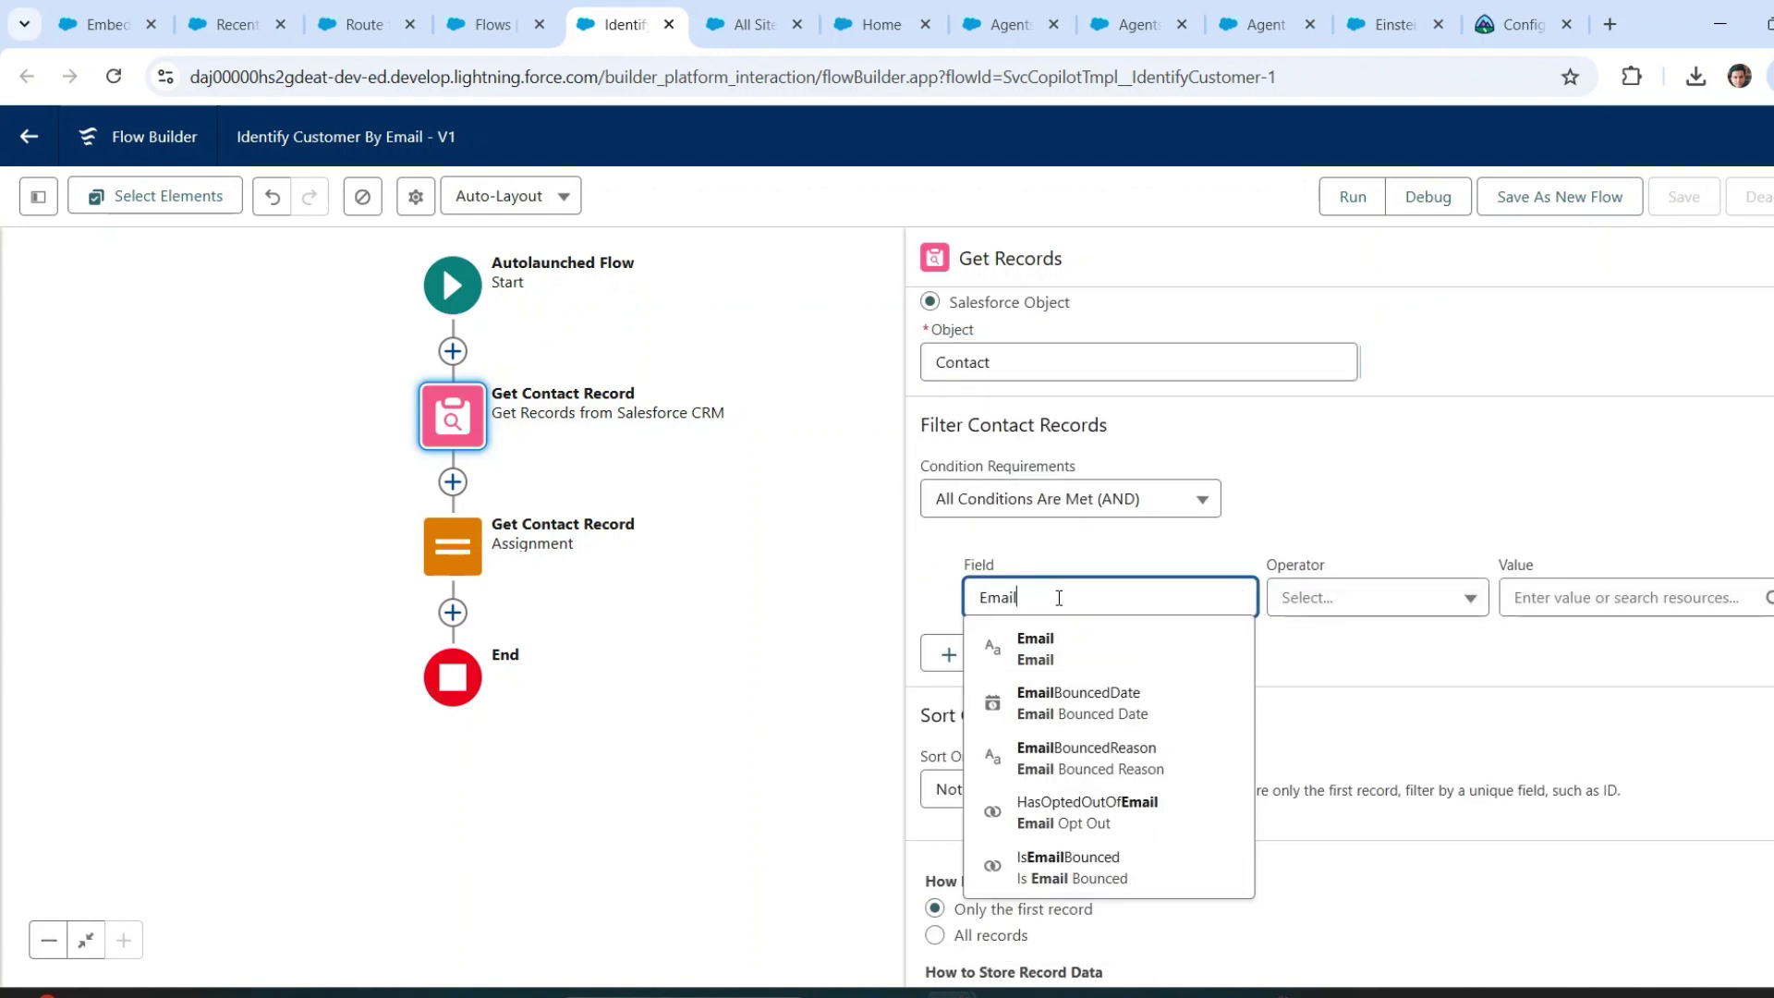
click(1034, 648)
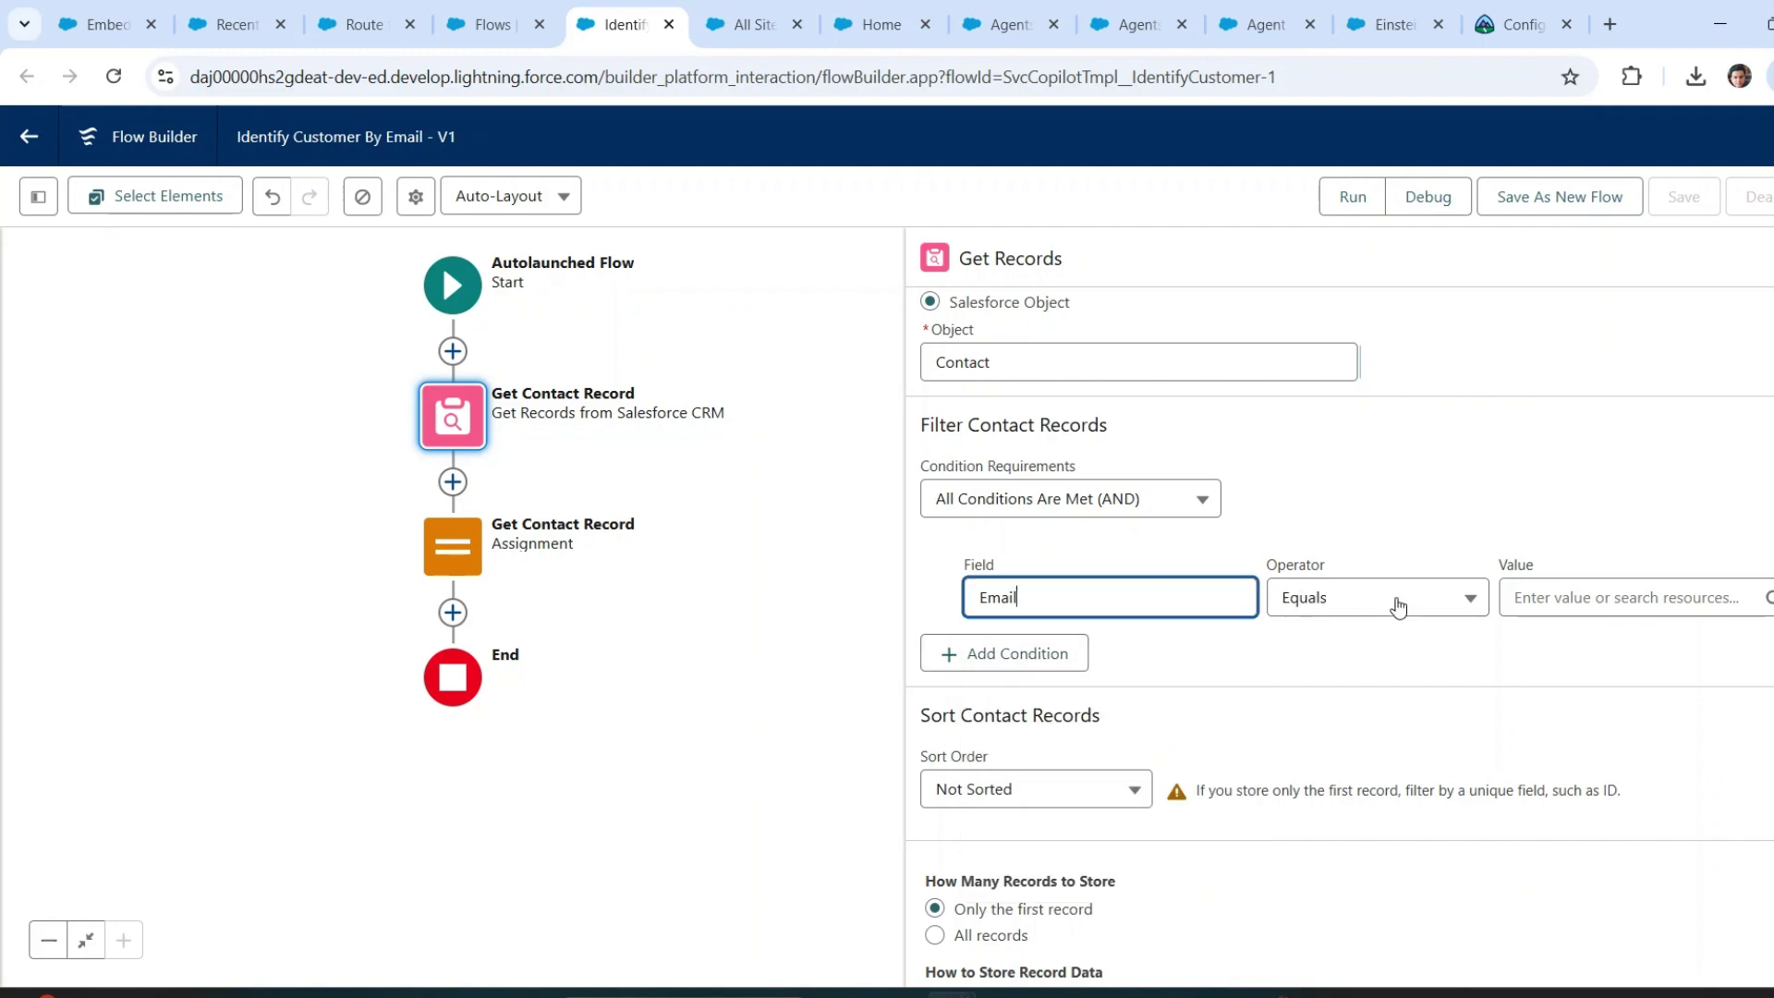
click(1398, 606)
click(1310, 647)
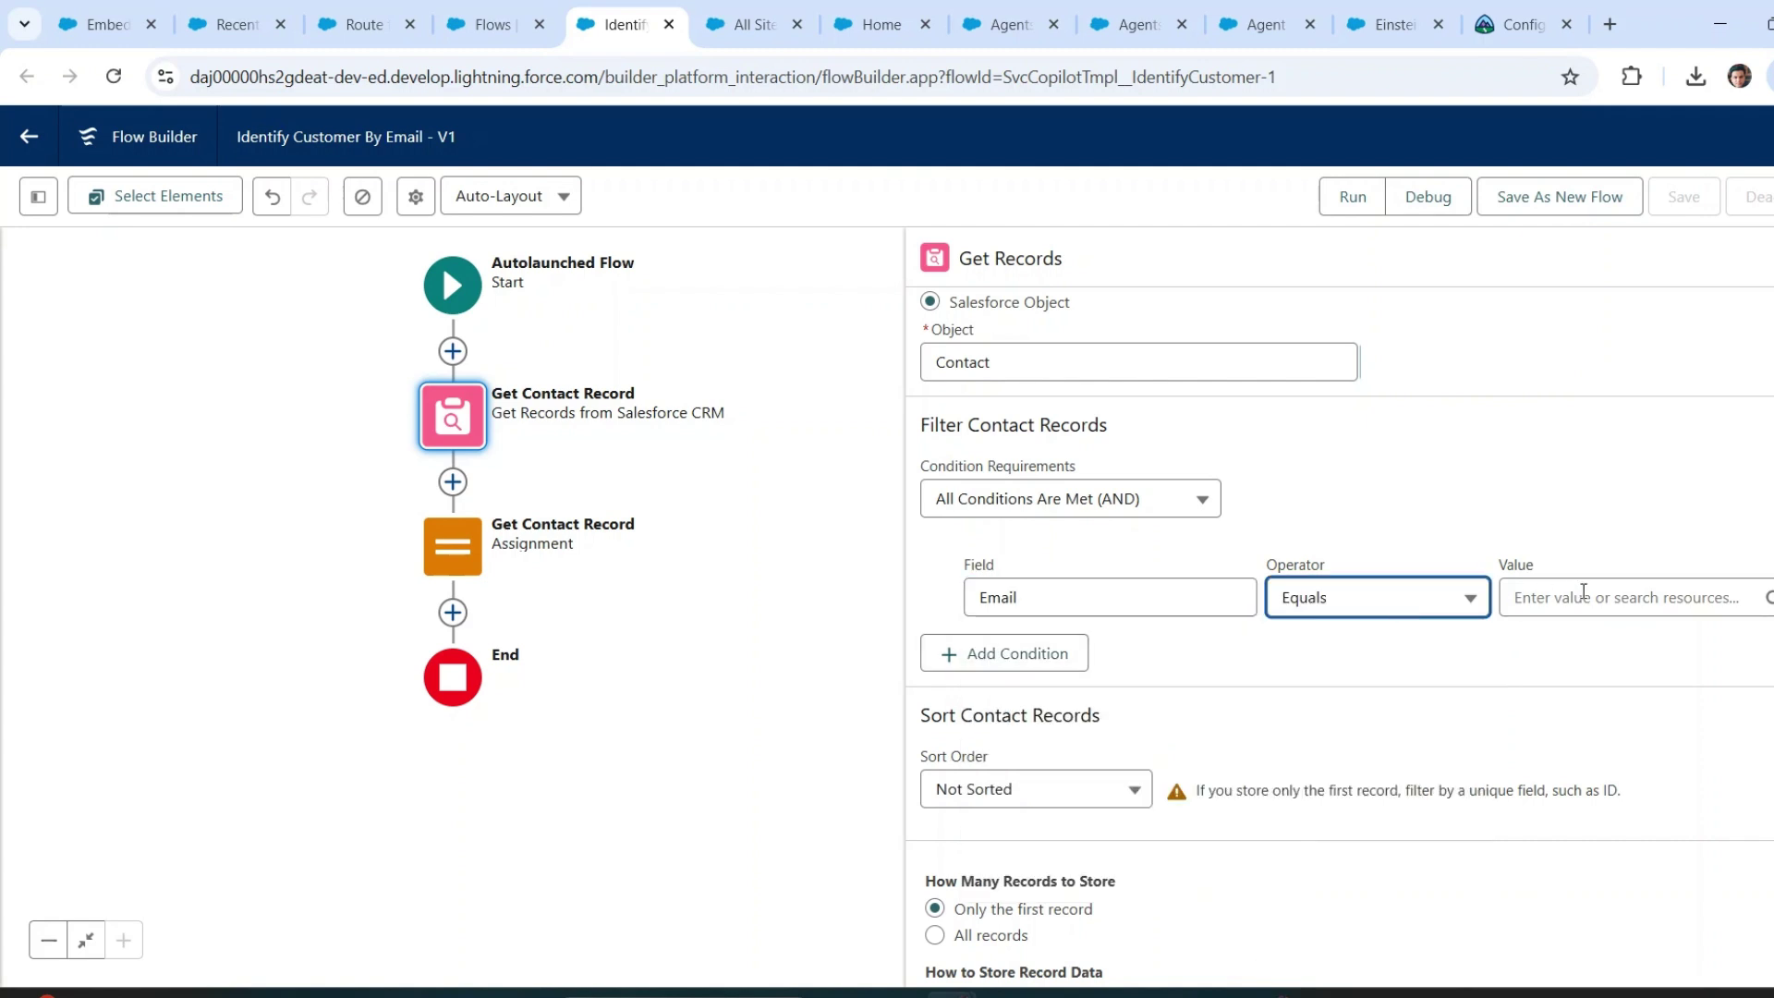
click(1583, 597)
text(email)
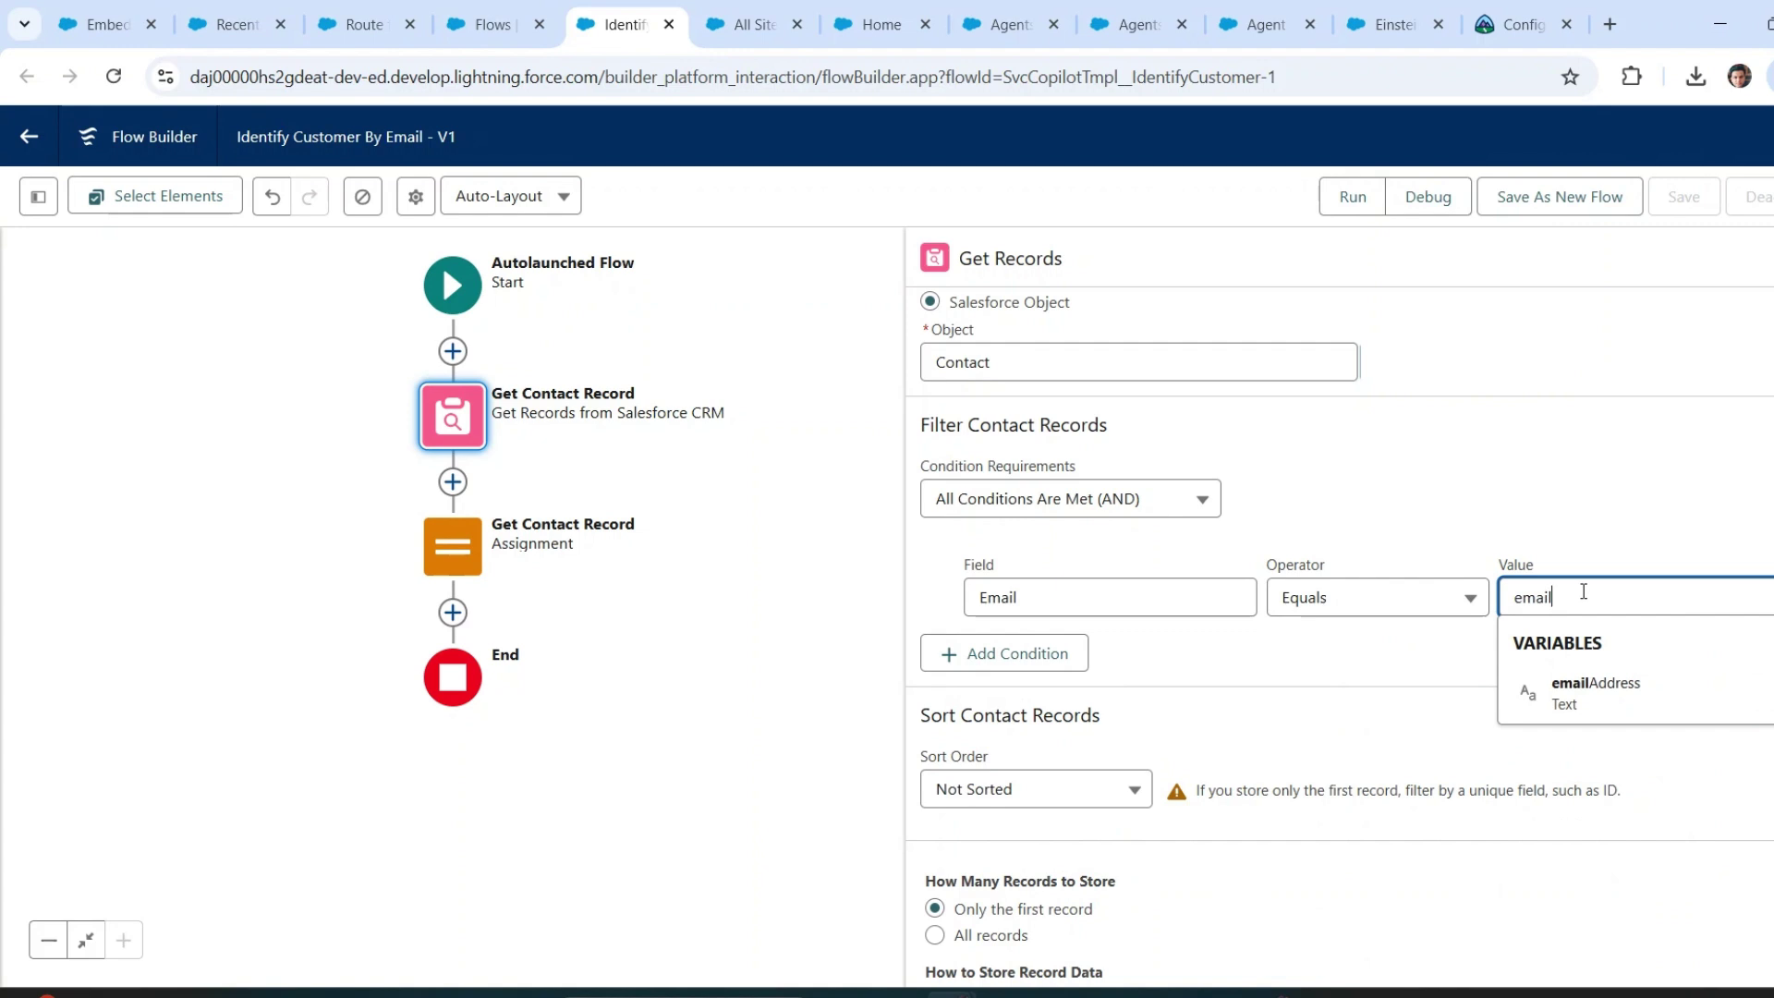
click(1596, 695)
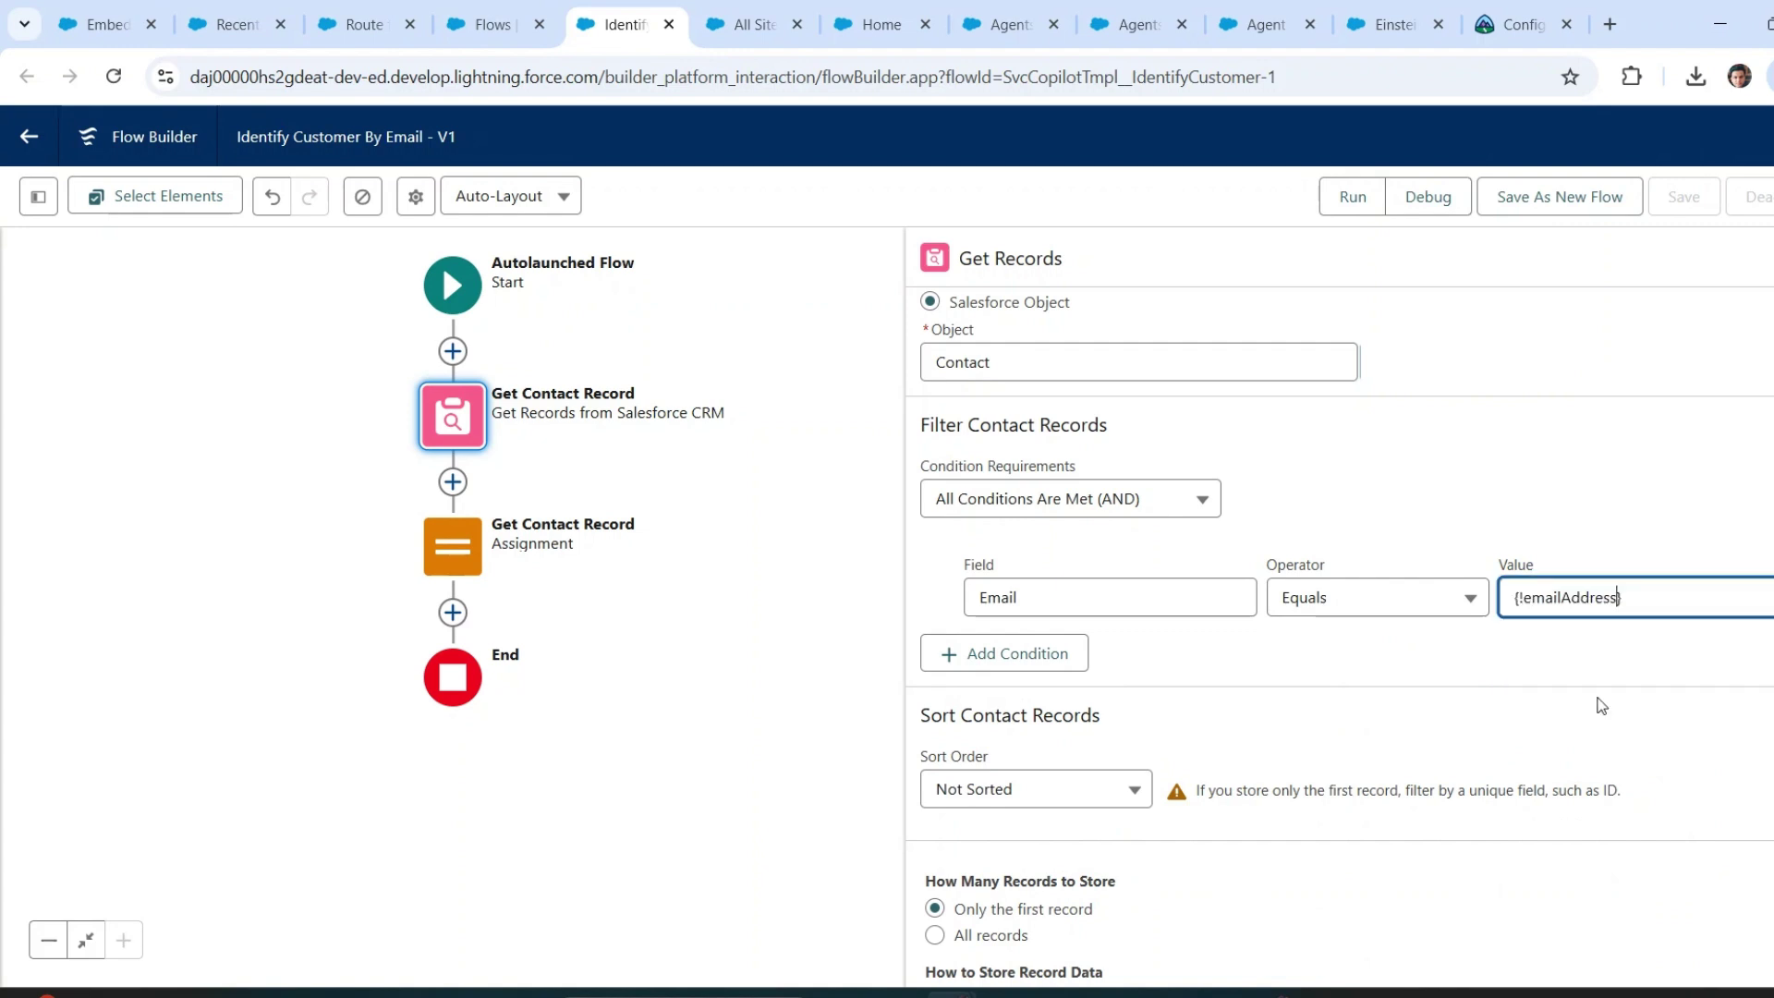
- Set the Get Records element to choose fields and assign variables, storing the contact together in the contactRecord record variable
scroll(1378, 666, down, 1)
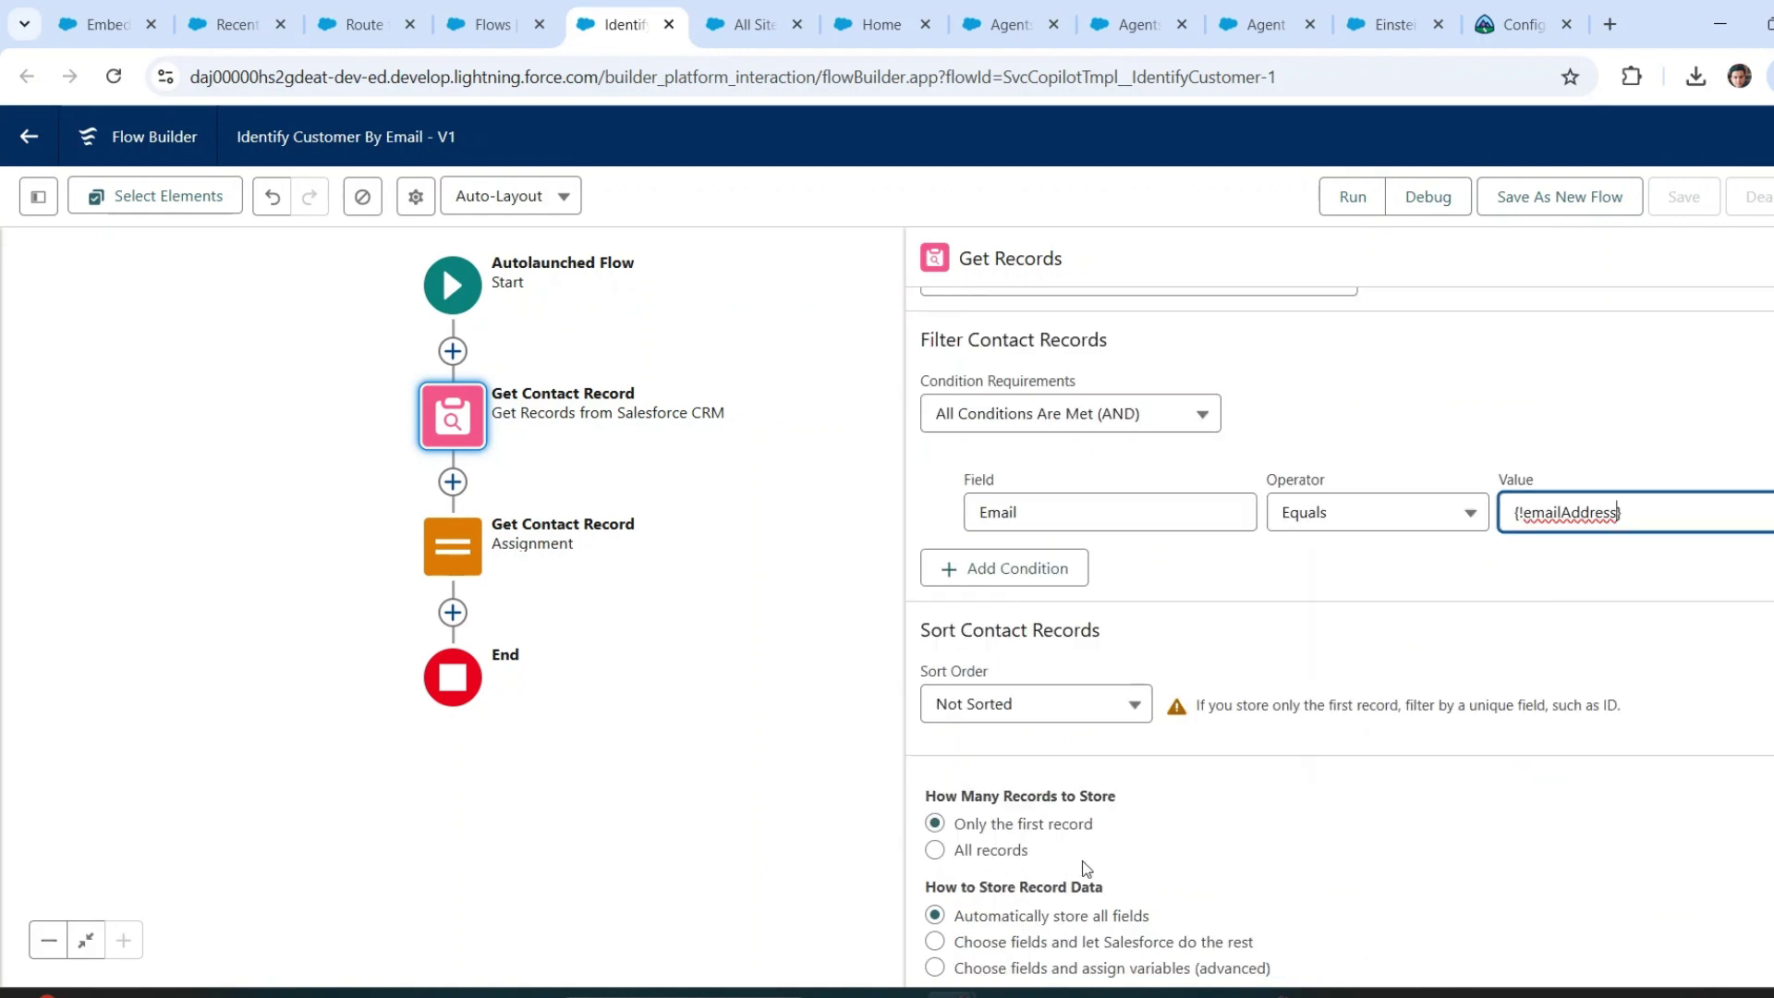
click(934, 967)
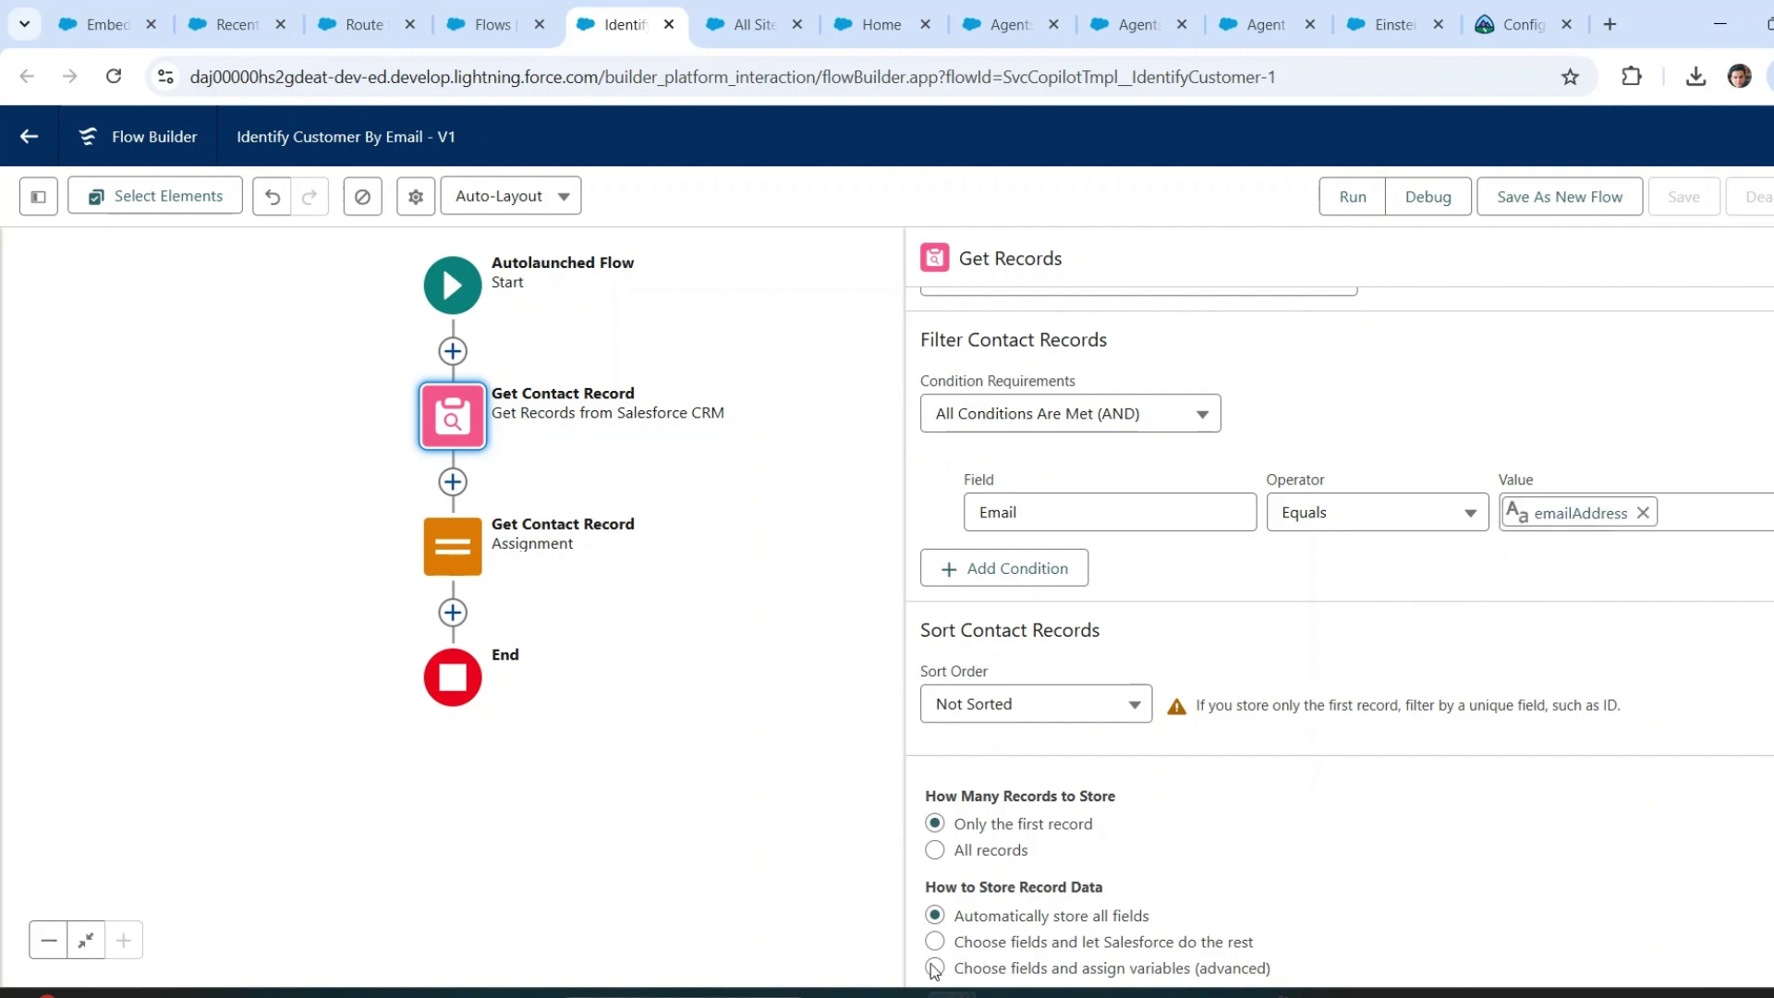
scroll(1196, 917, down, 3)
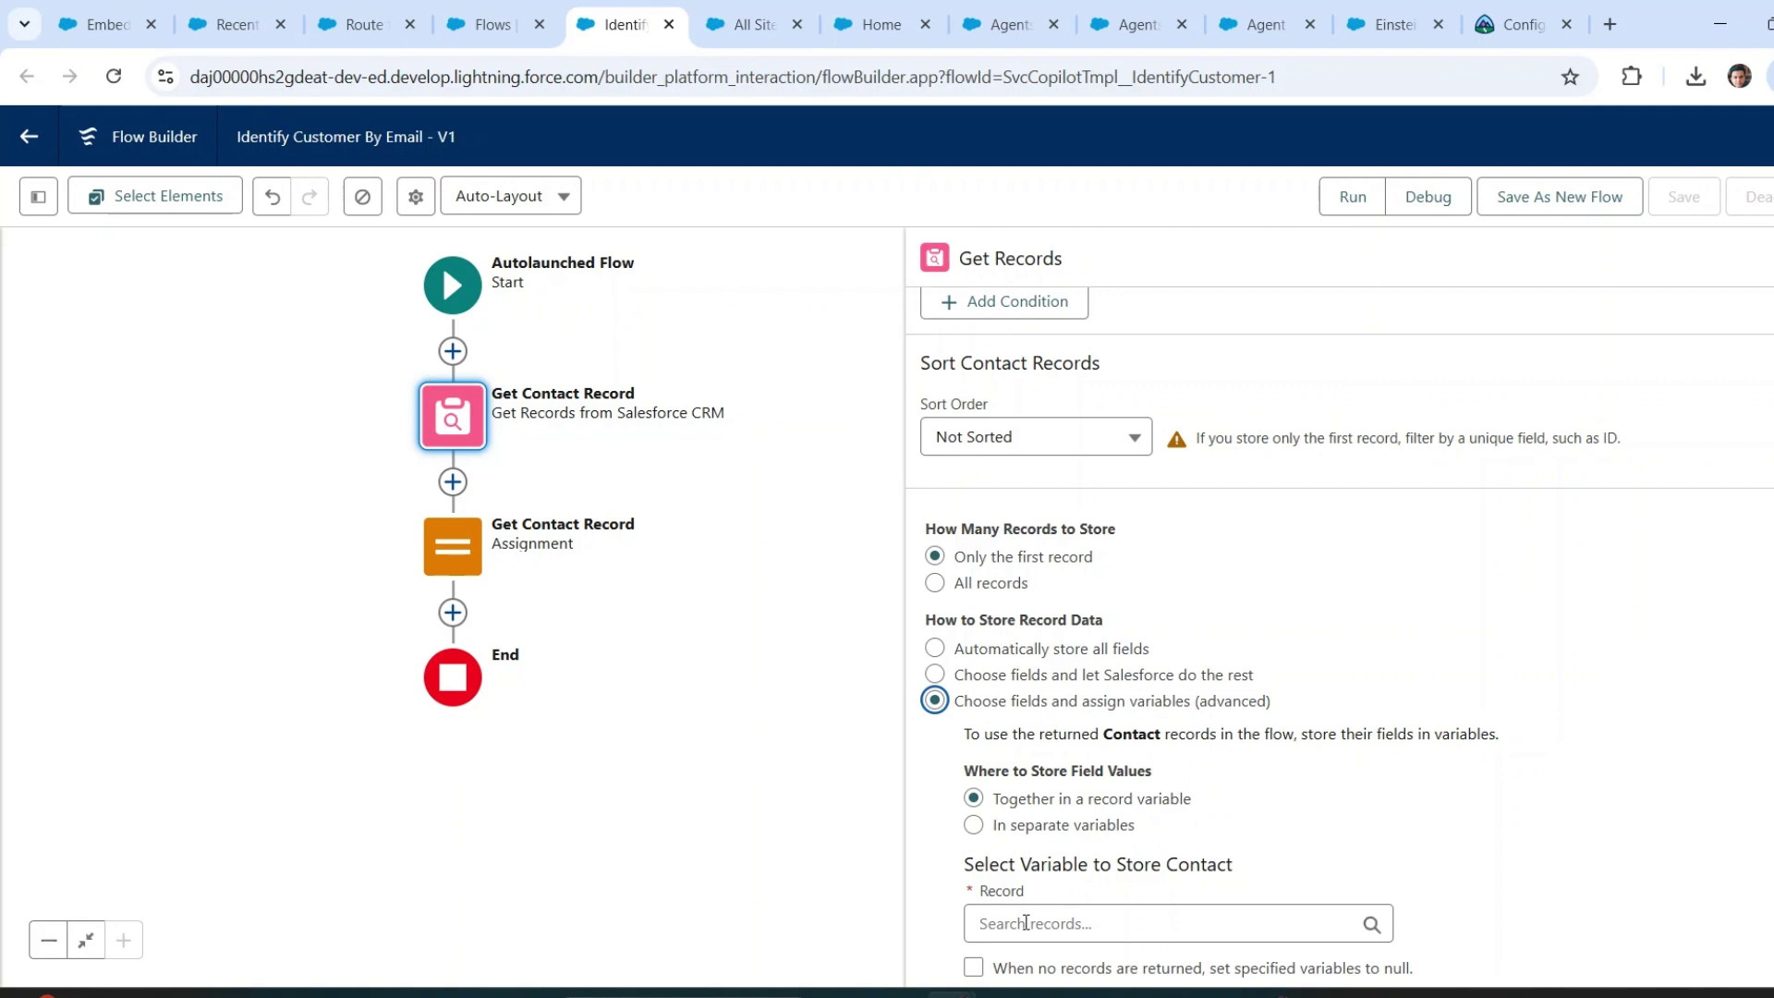
click(1026, 922)
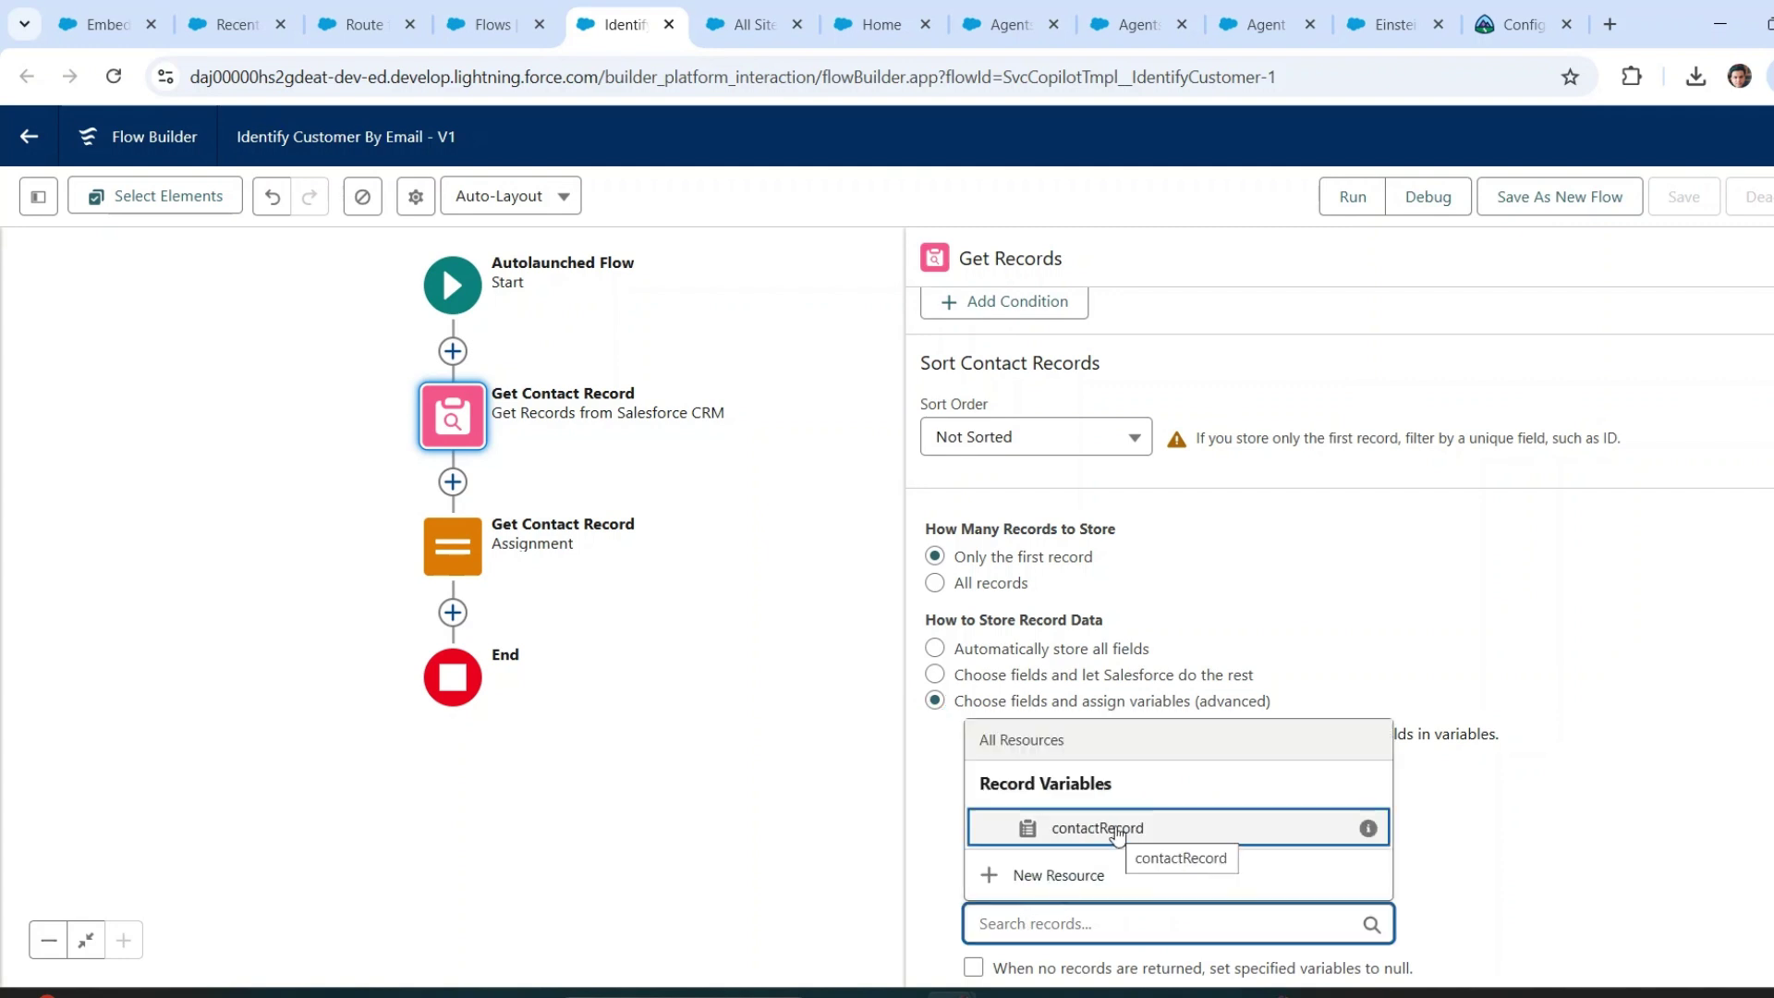
click(1099, 828)
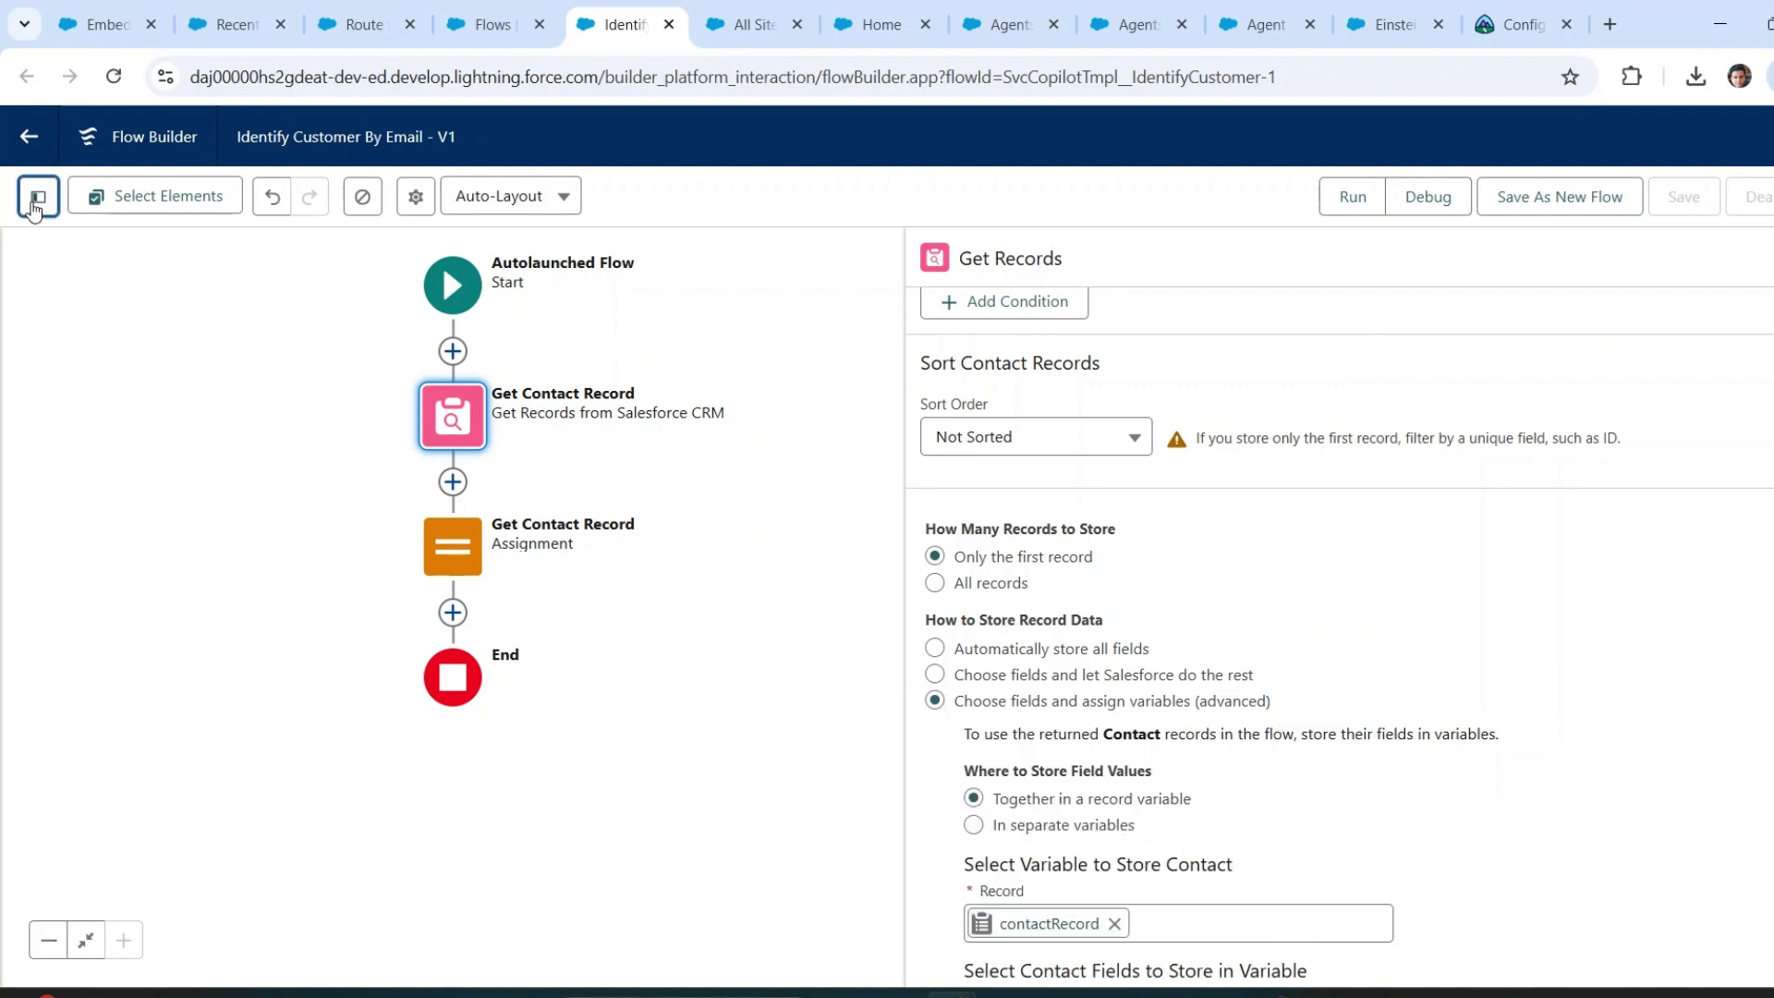
- Examine the input and output availability settings of the contactRecord and emailAddress variables without changing them
click(38, 196)
click(126, 532)
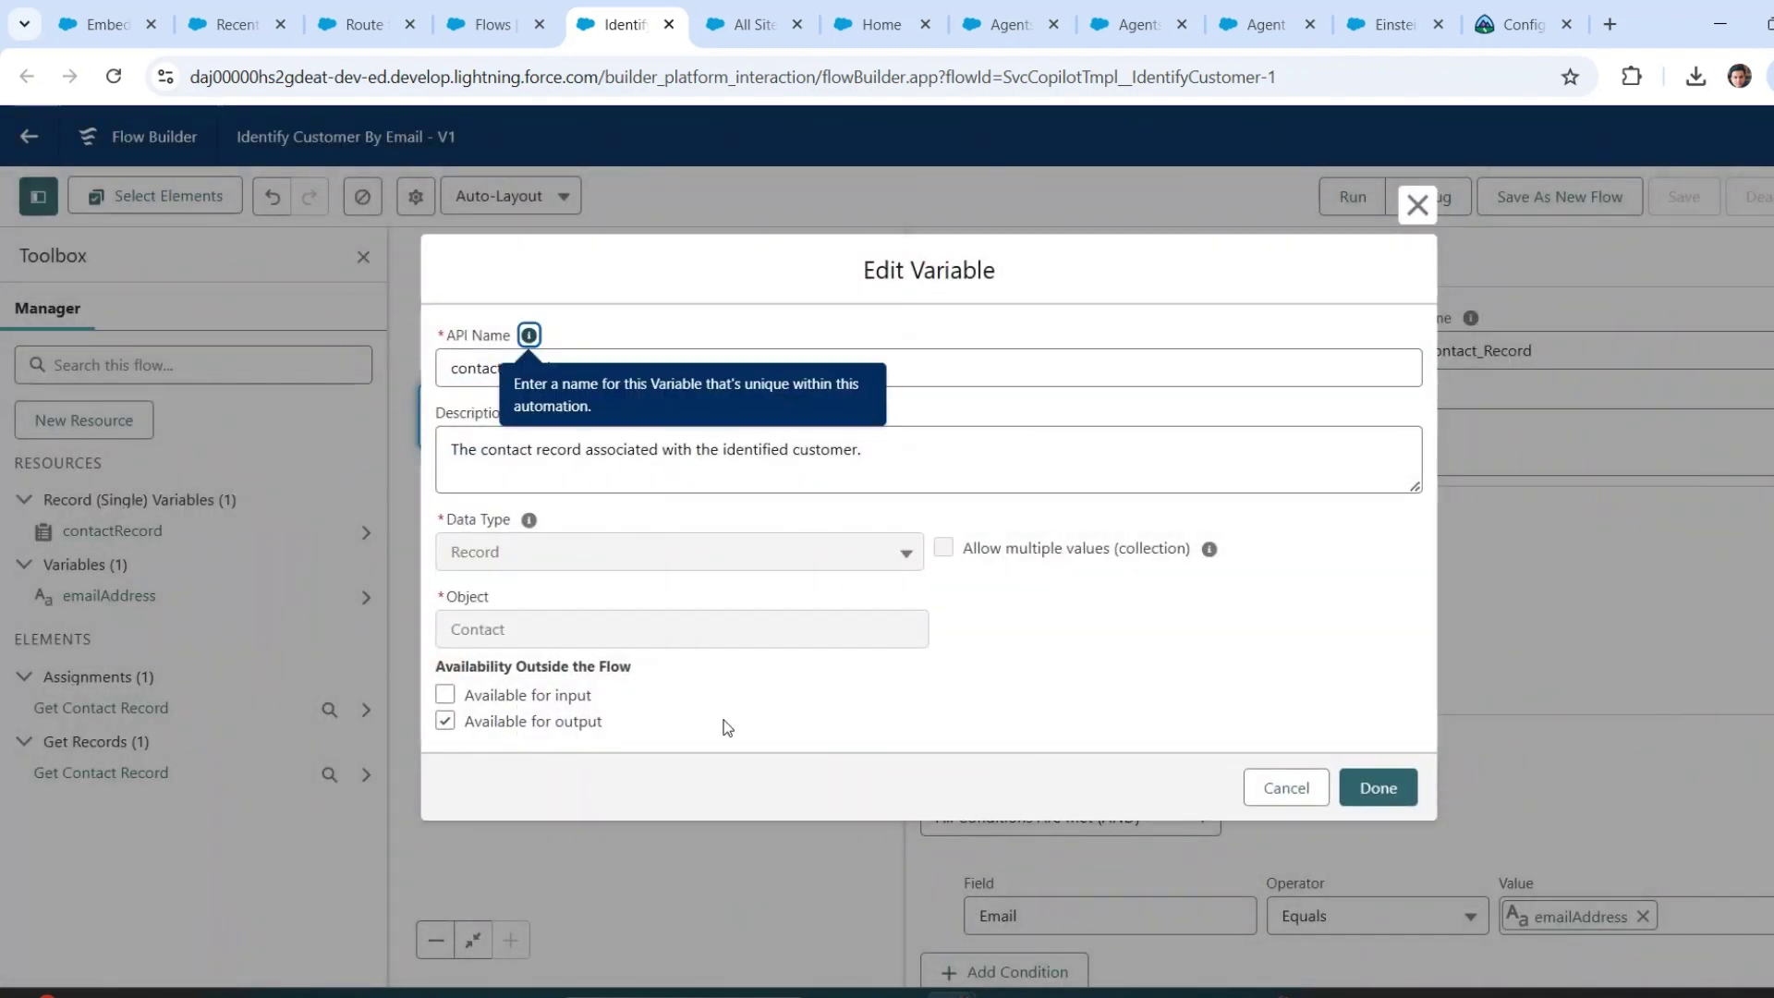
click(1417, 205)
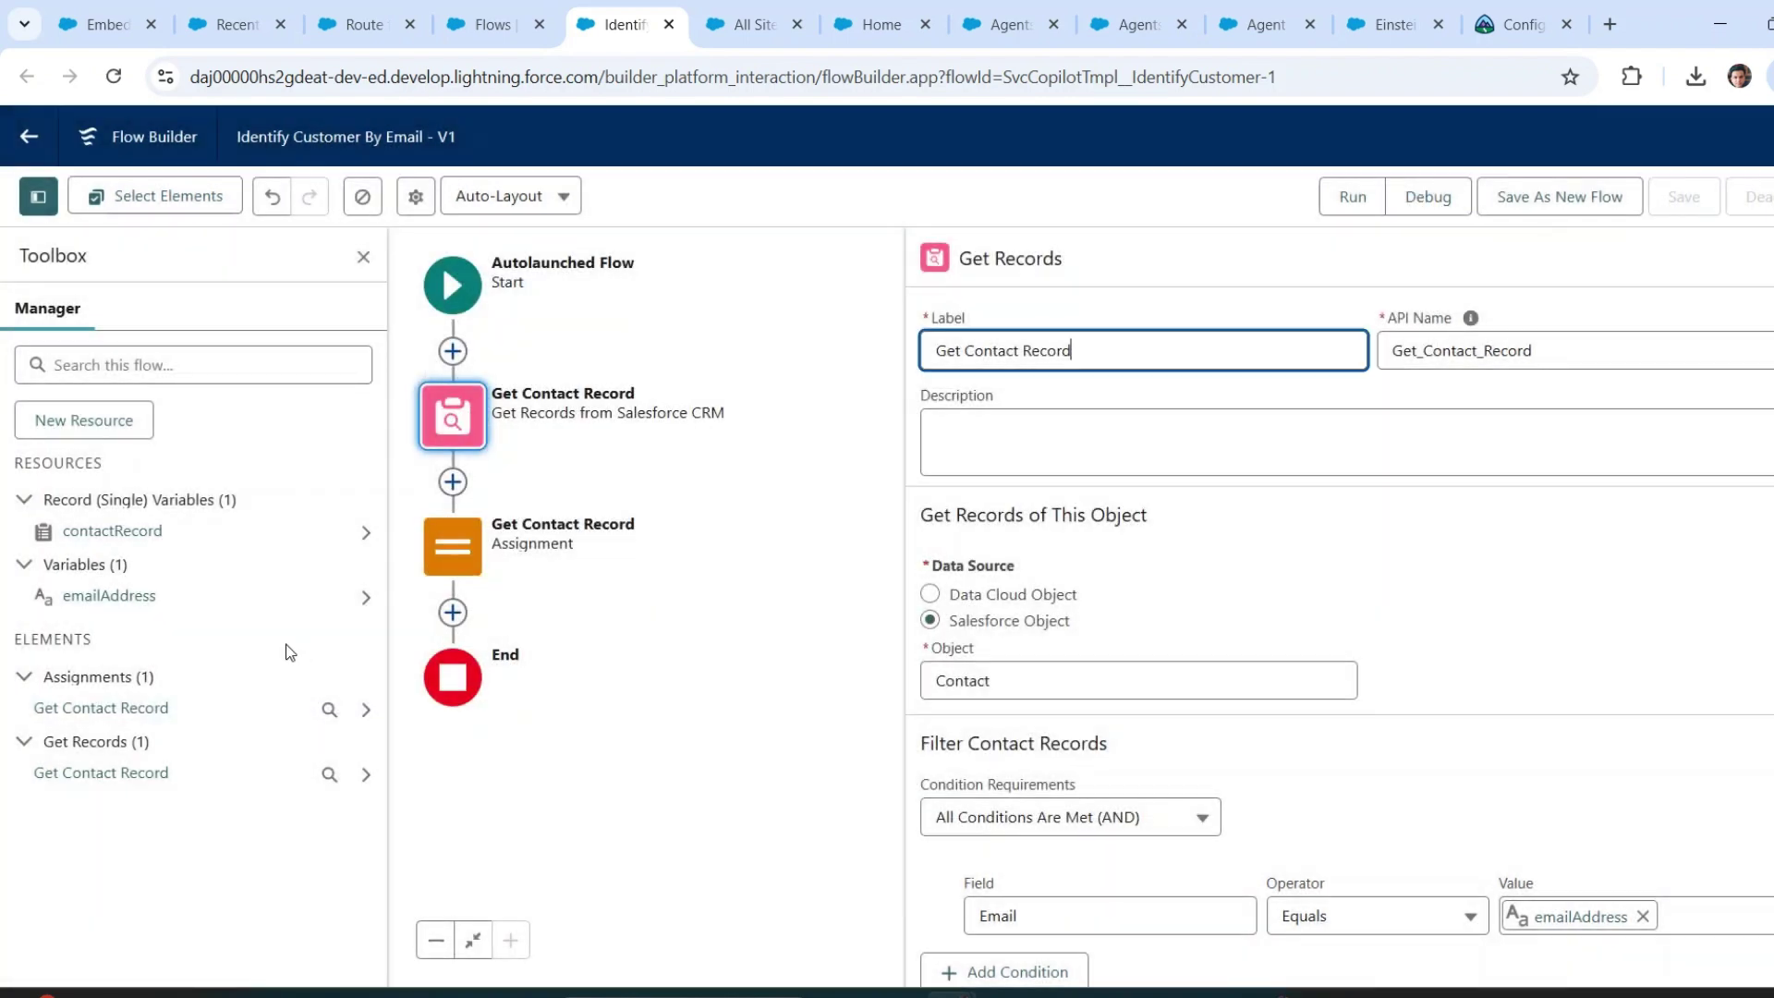
click(124, 592)
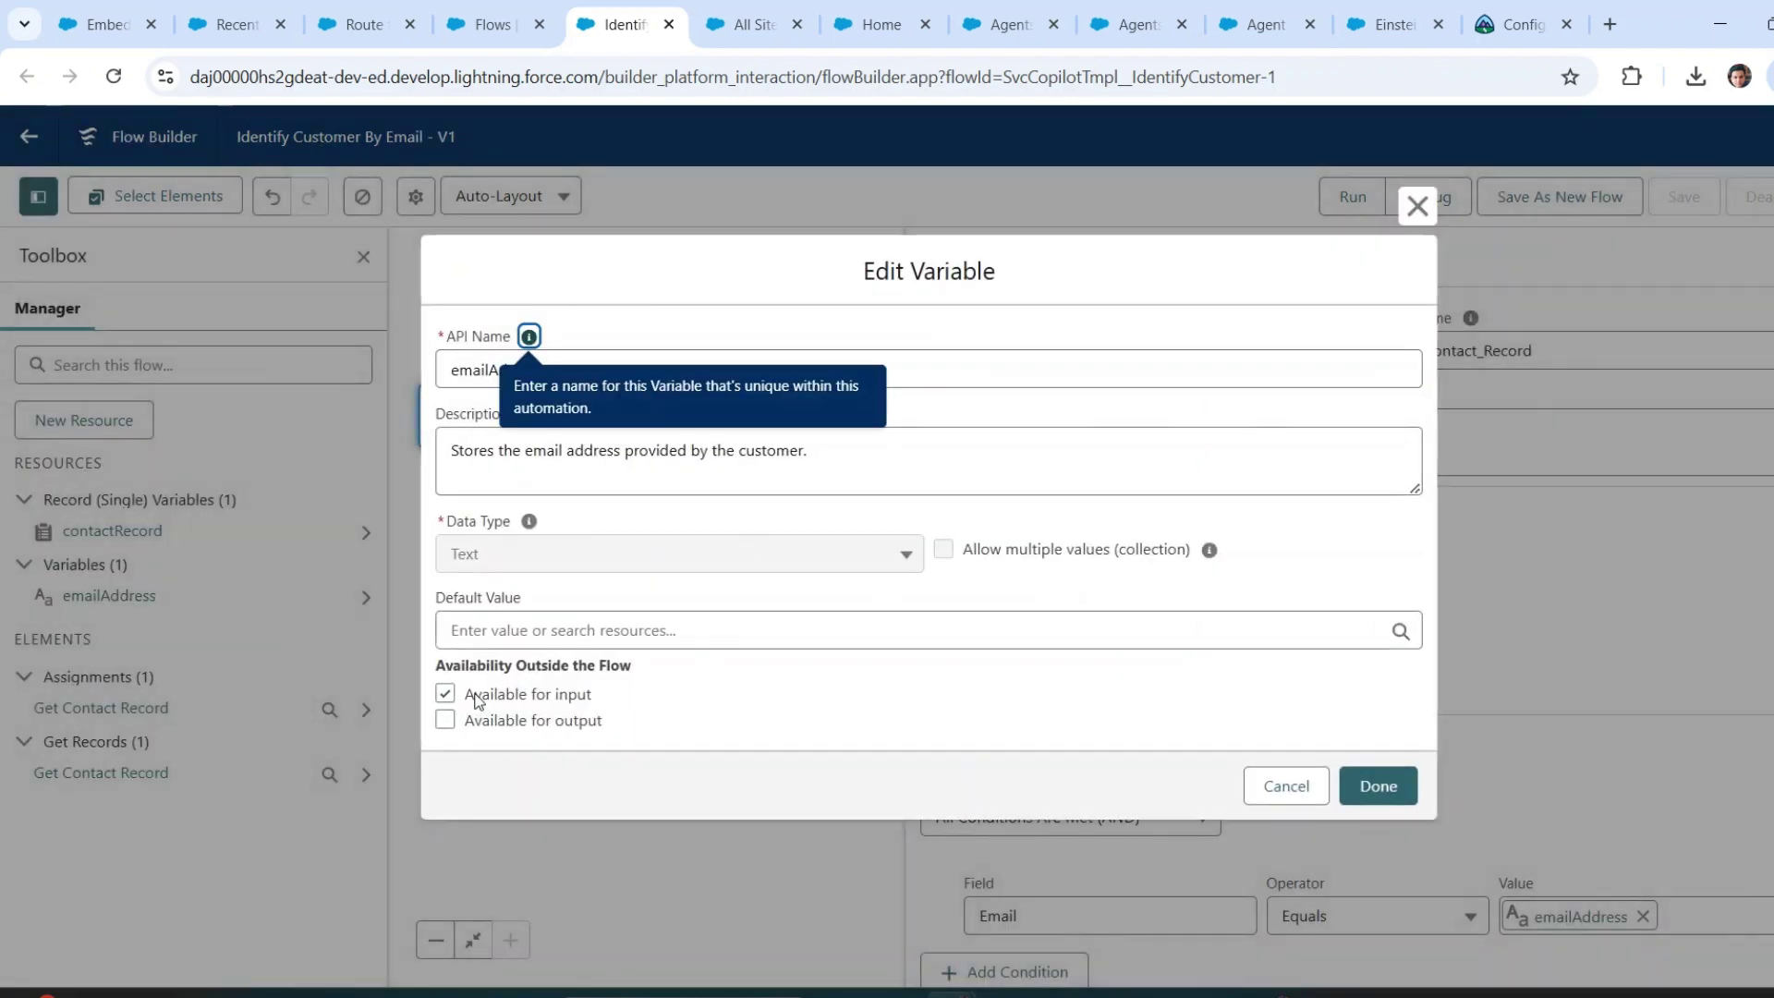
click(1416, 208)
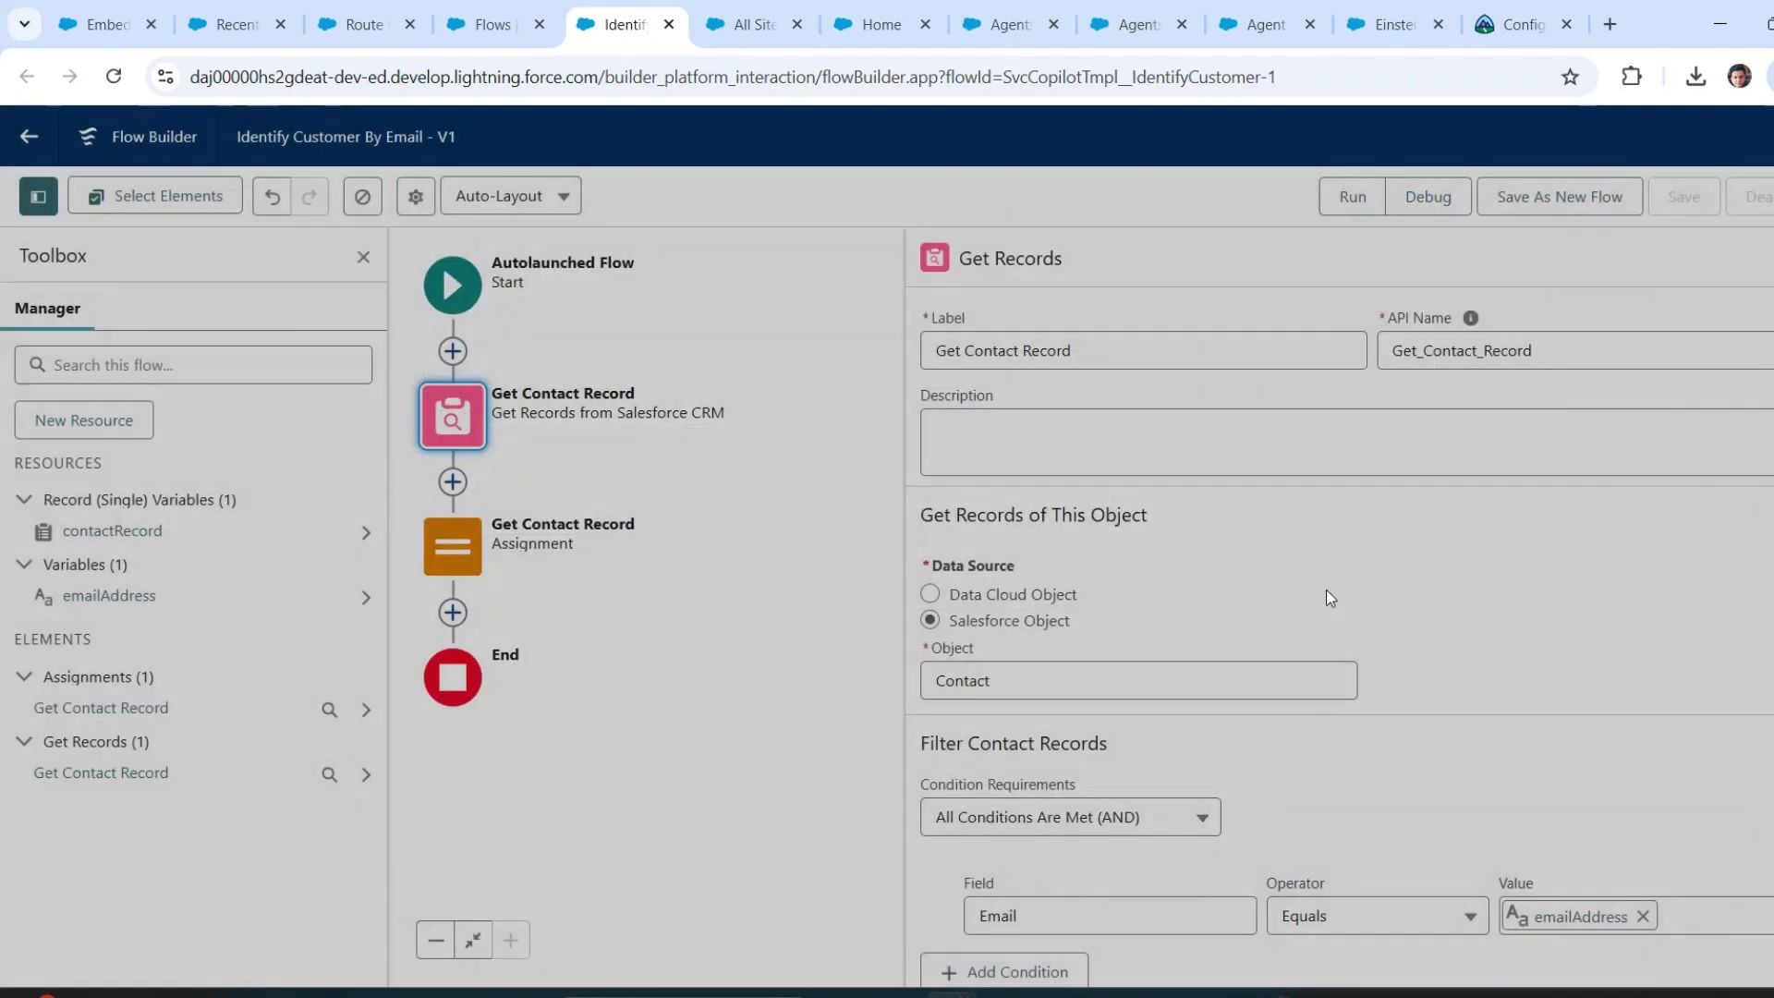
- Choose Id and FirstName as contact fields to store in the contactRecord variable
scroll(1300, 828, down, 6)
scroll(1300, 836, down, 5)
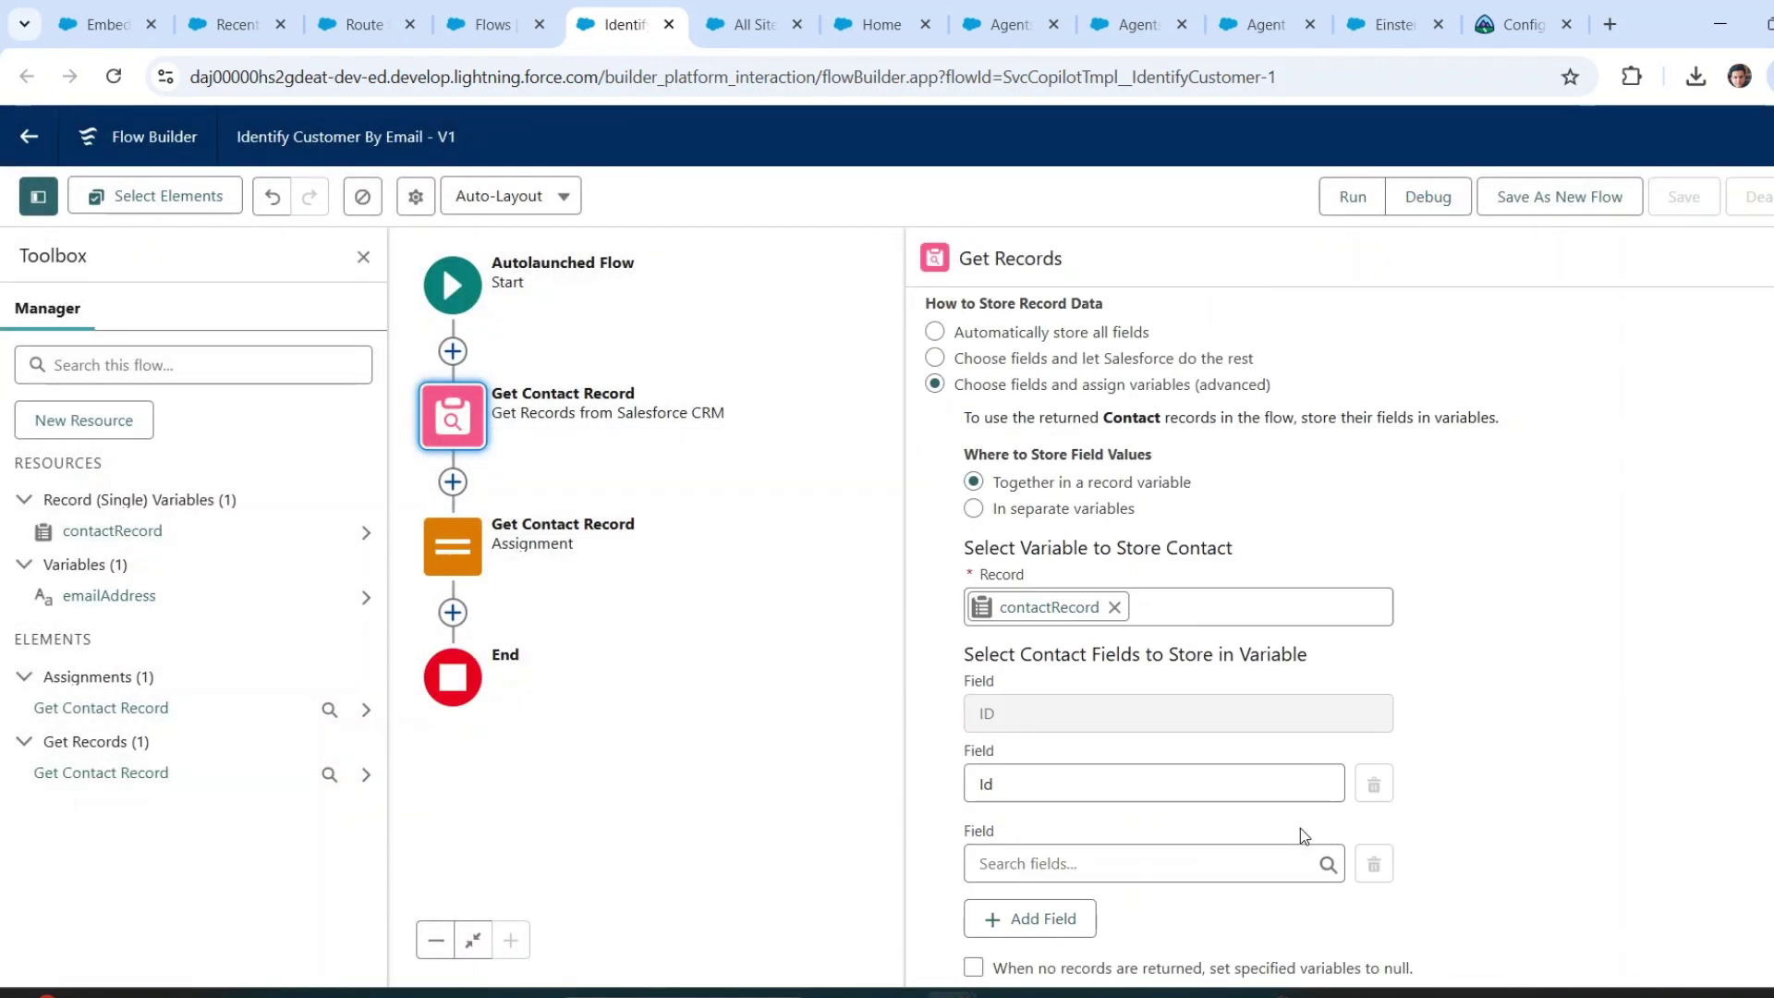
click(1056, 863)
text(Fir)
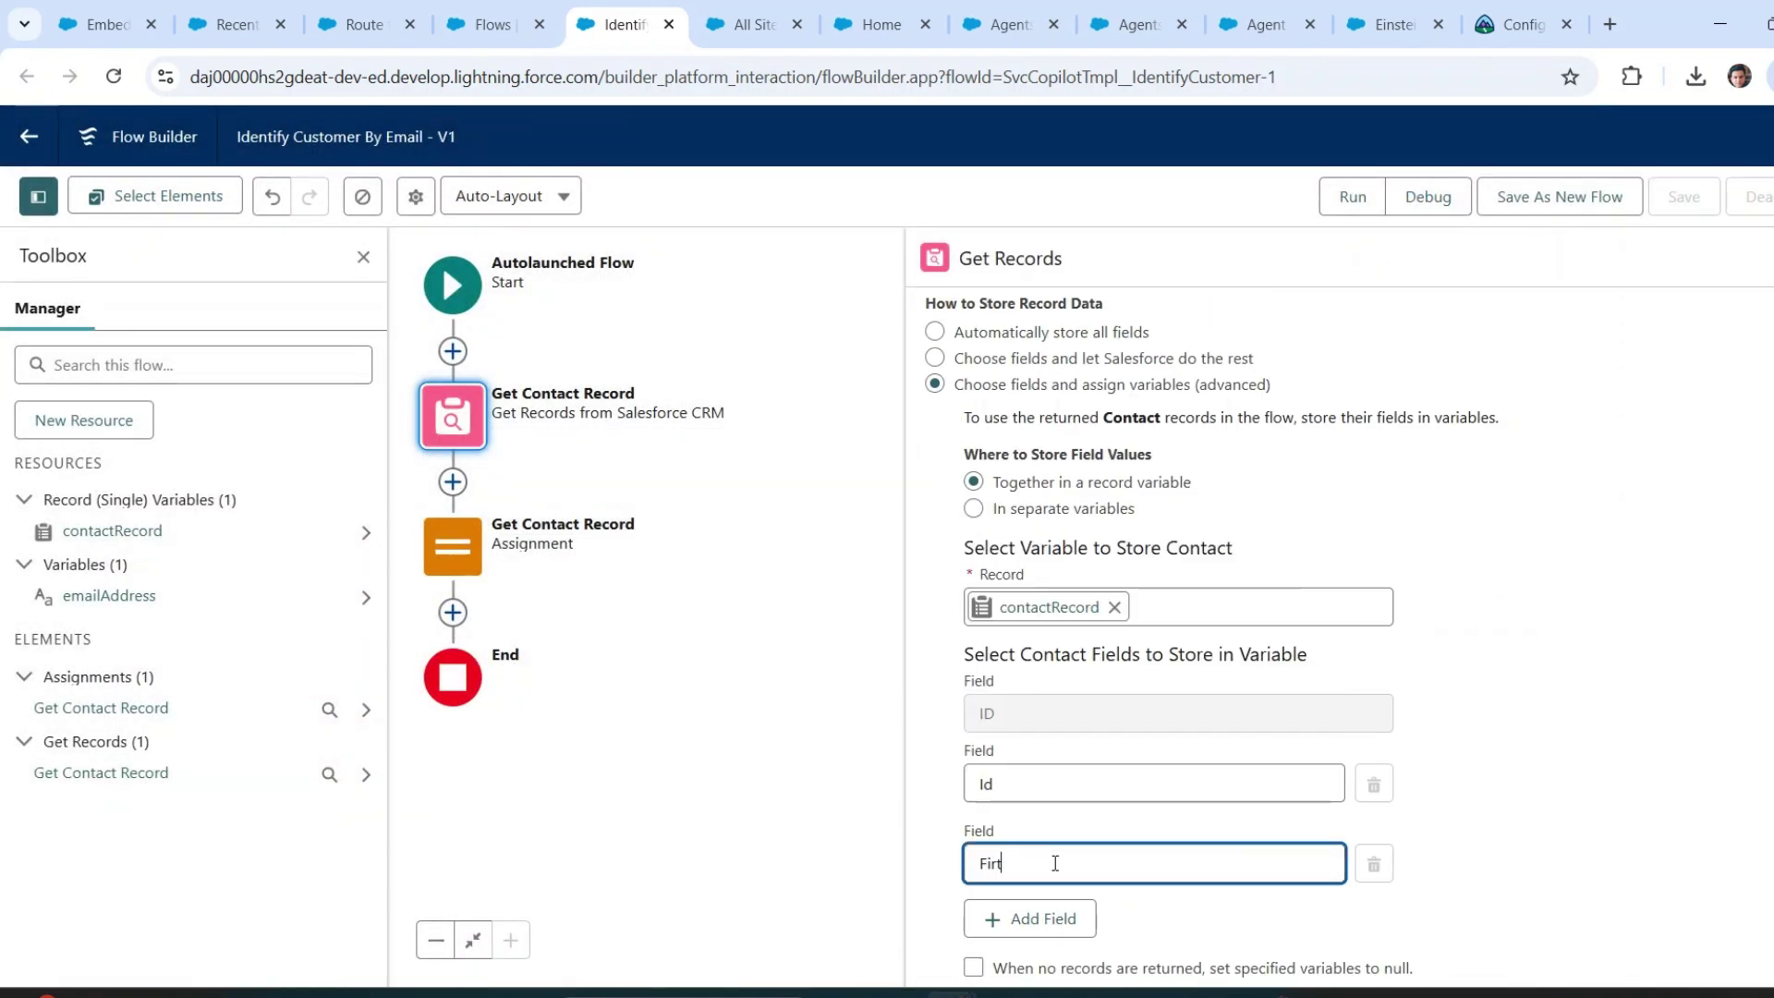
click(1062, 818)
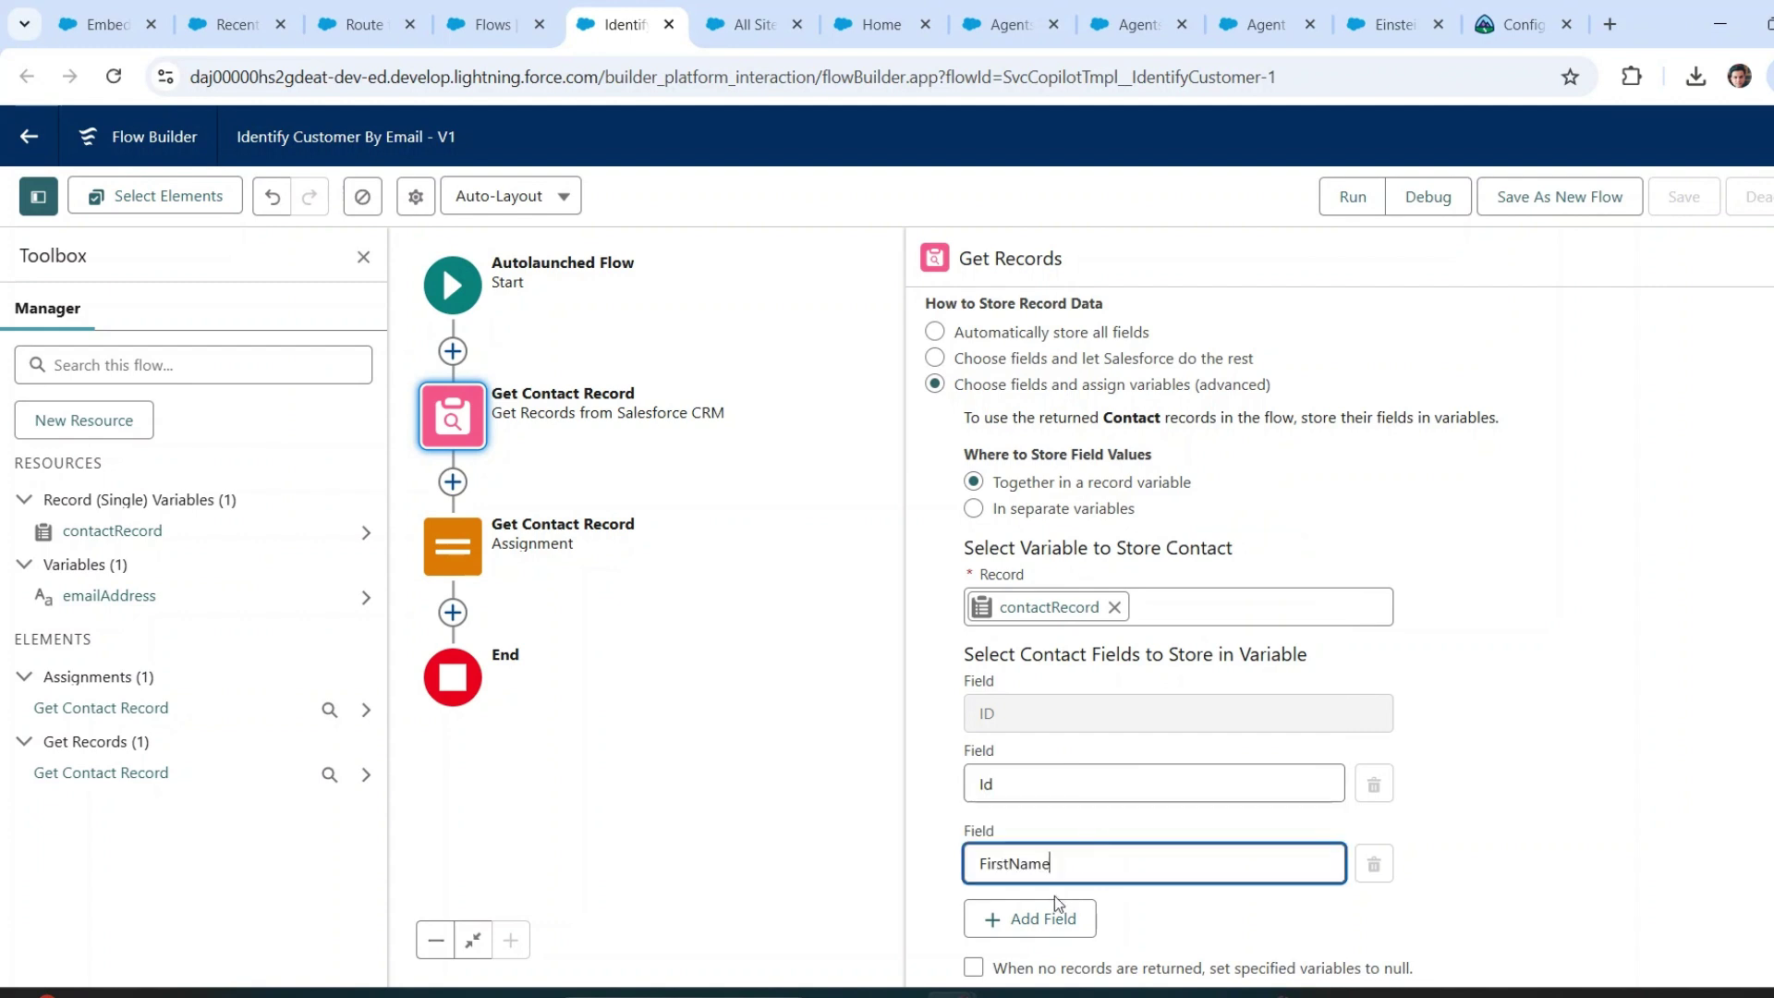
- Add LastName and Birthdate to the contact fields stored in the contactRecord variable
click(1040, 918)
click(1011, 939)
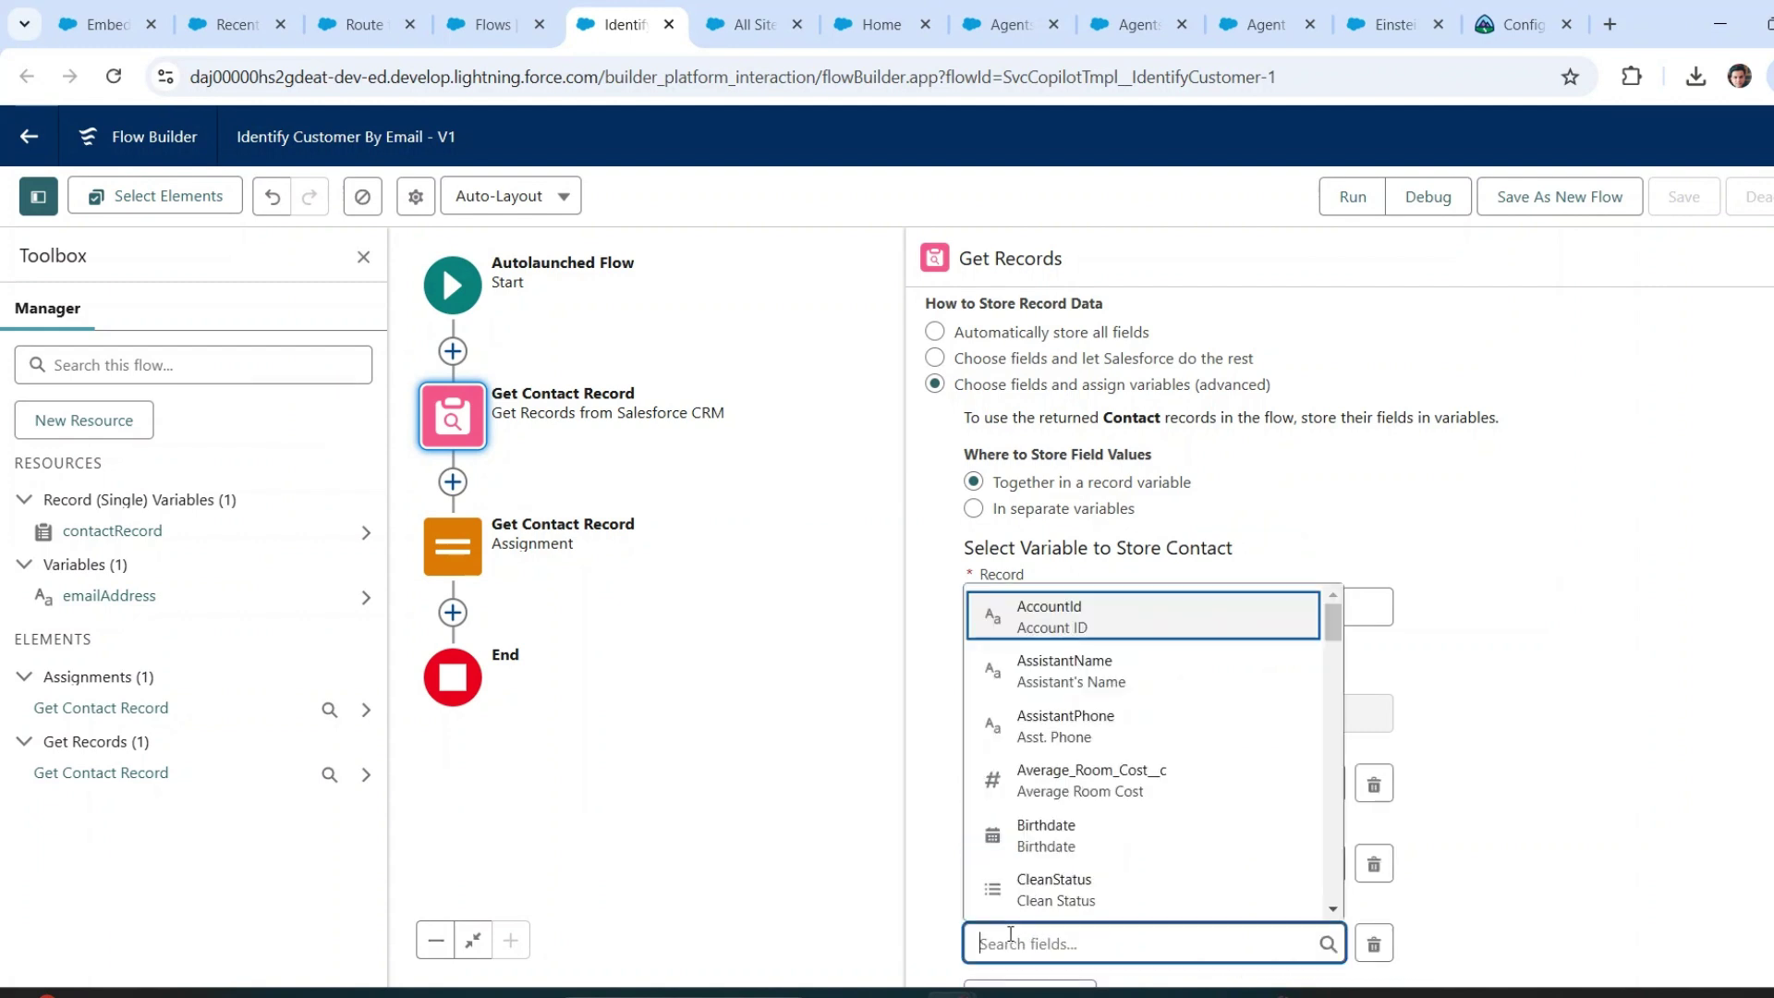
text(LastName)
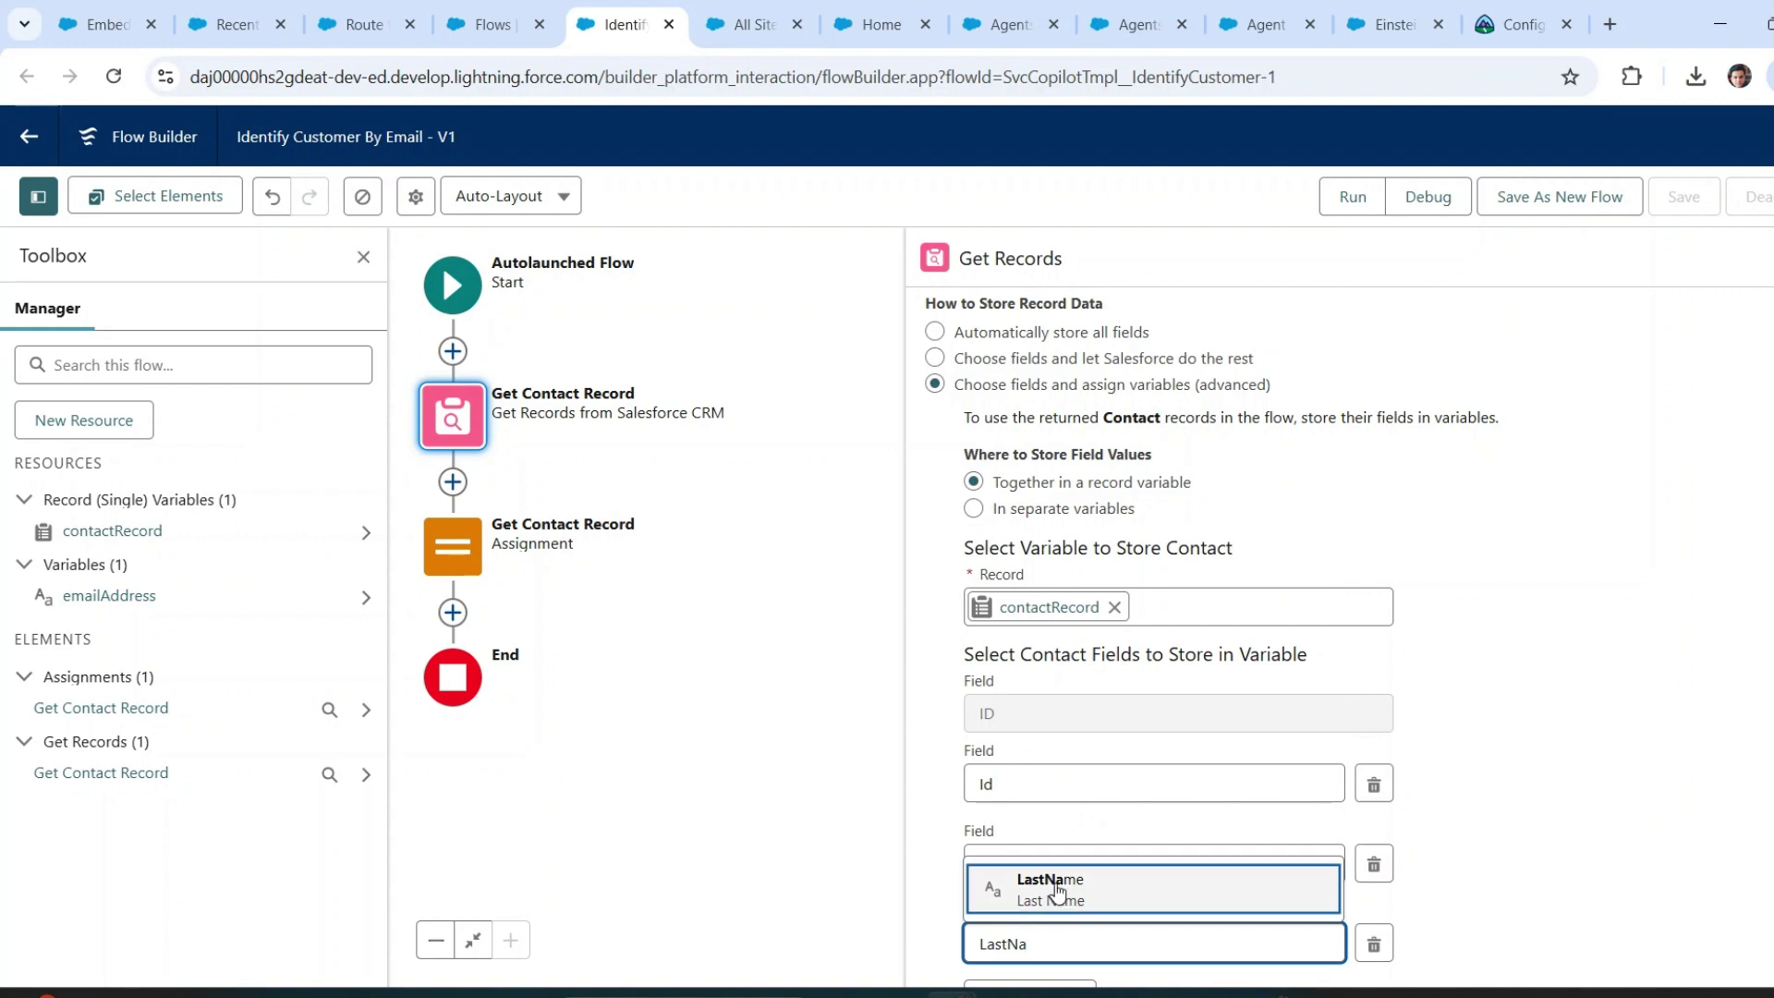
click(1079, 887)
click(1054, 919)
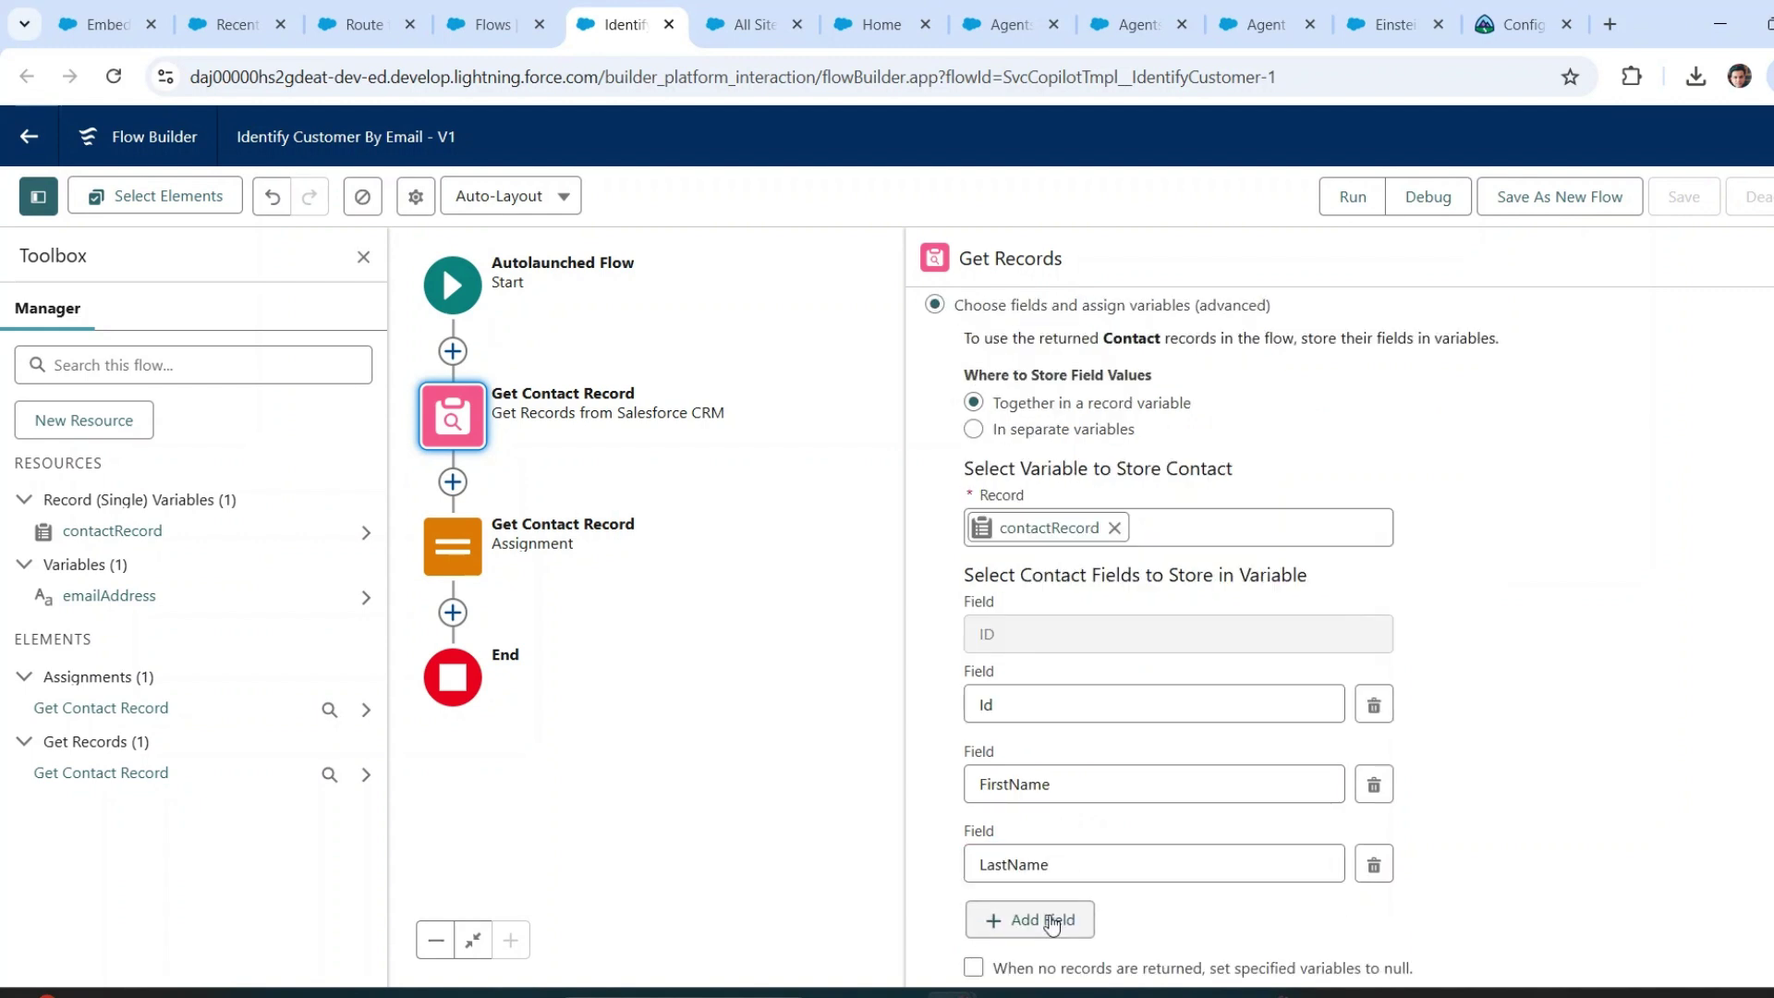
click(1026, 929)
text(Birth)
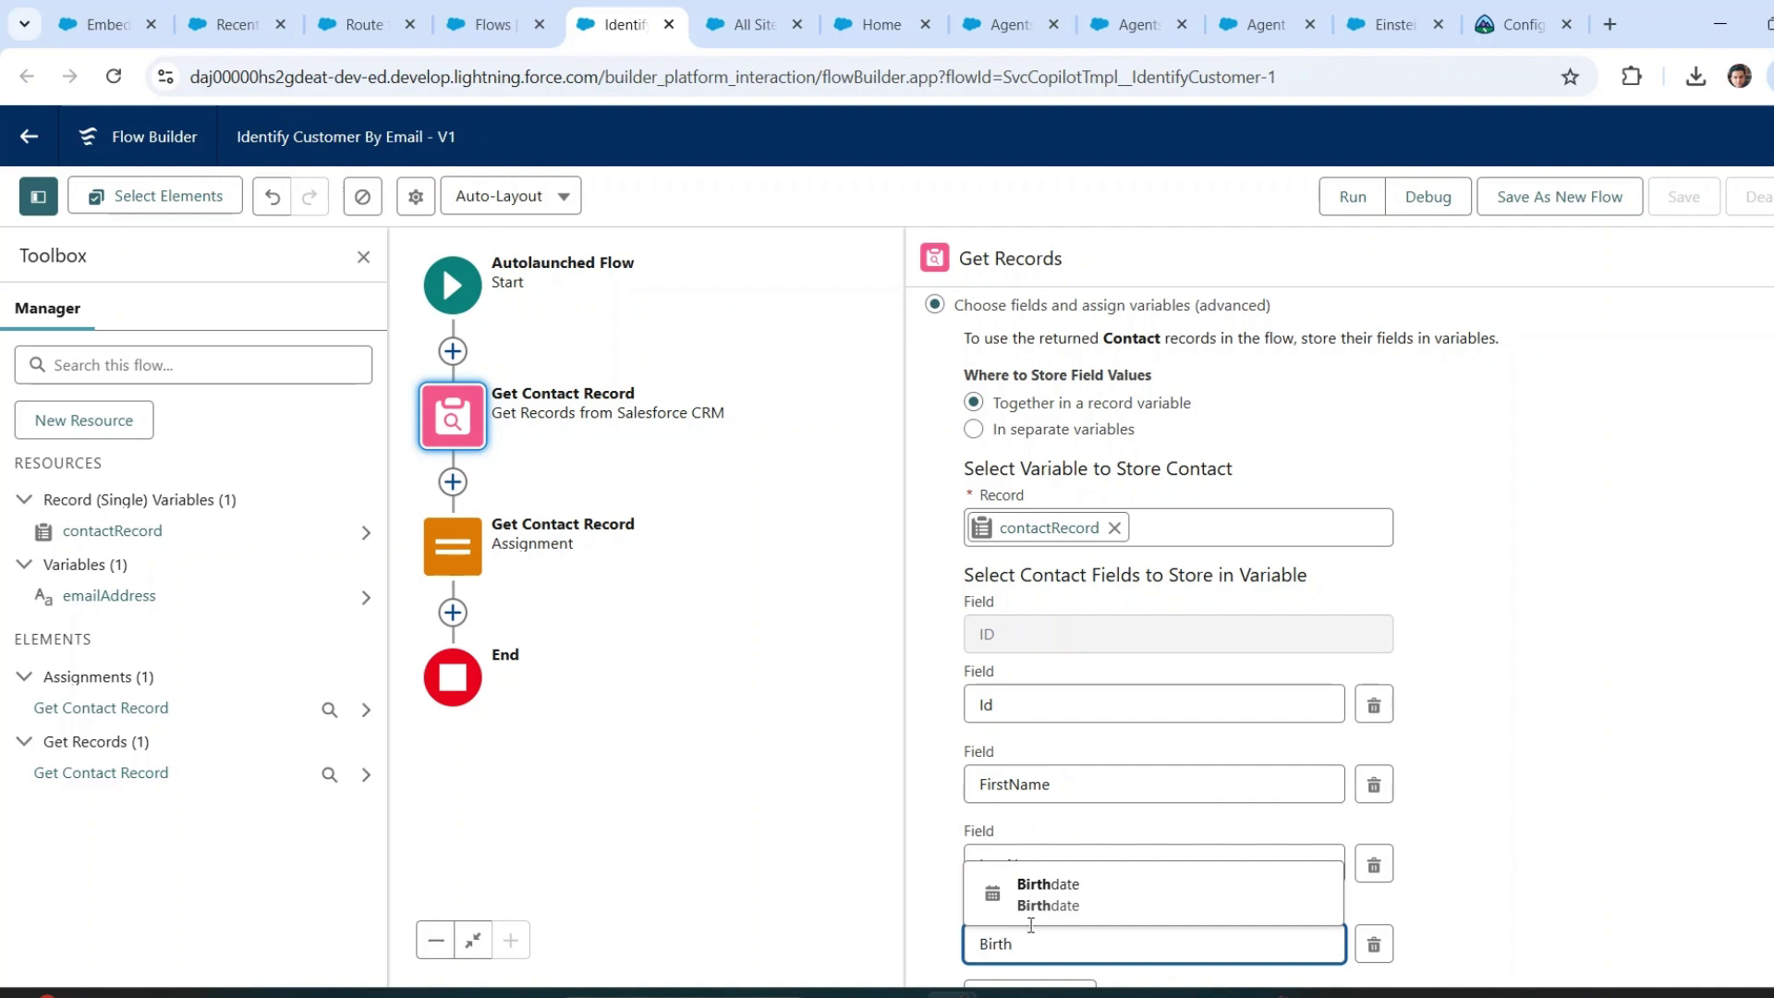
click(1090, 904)
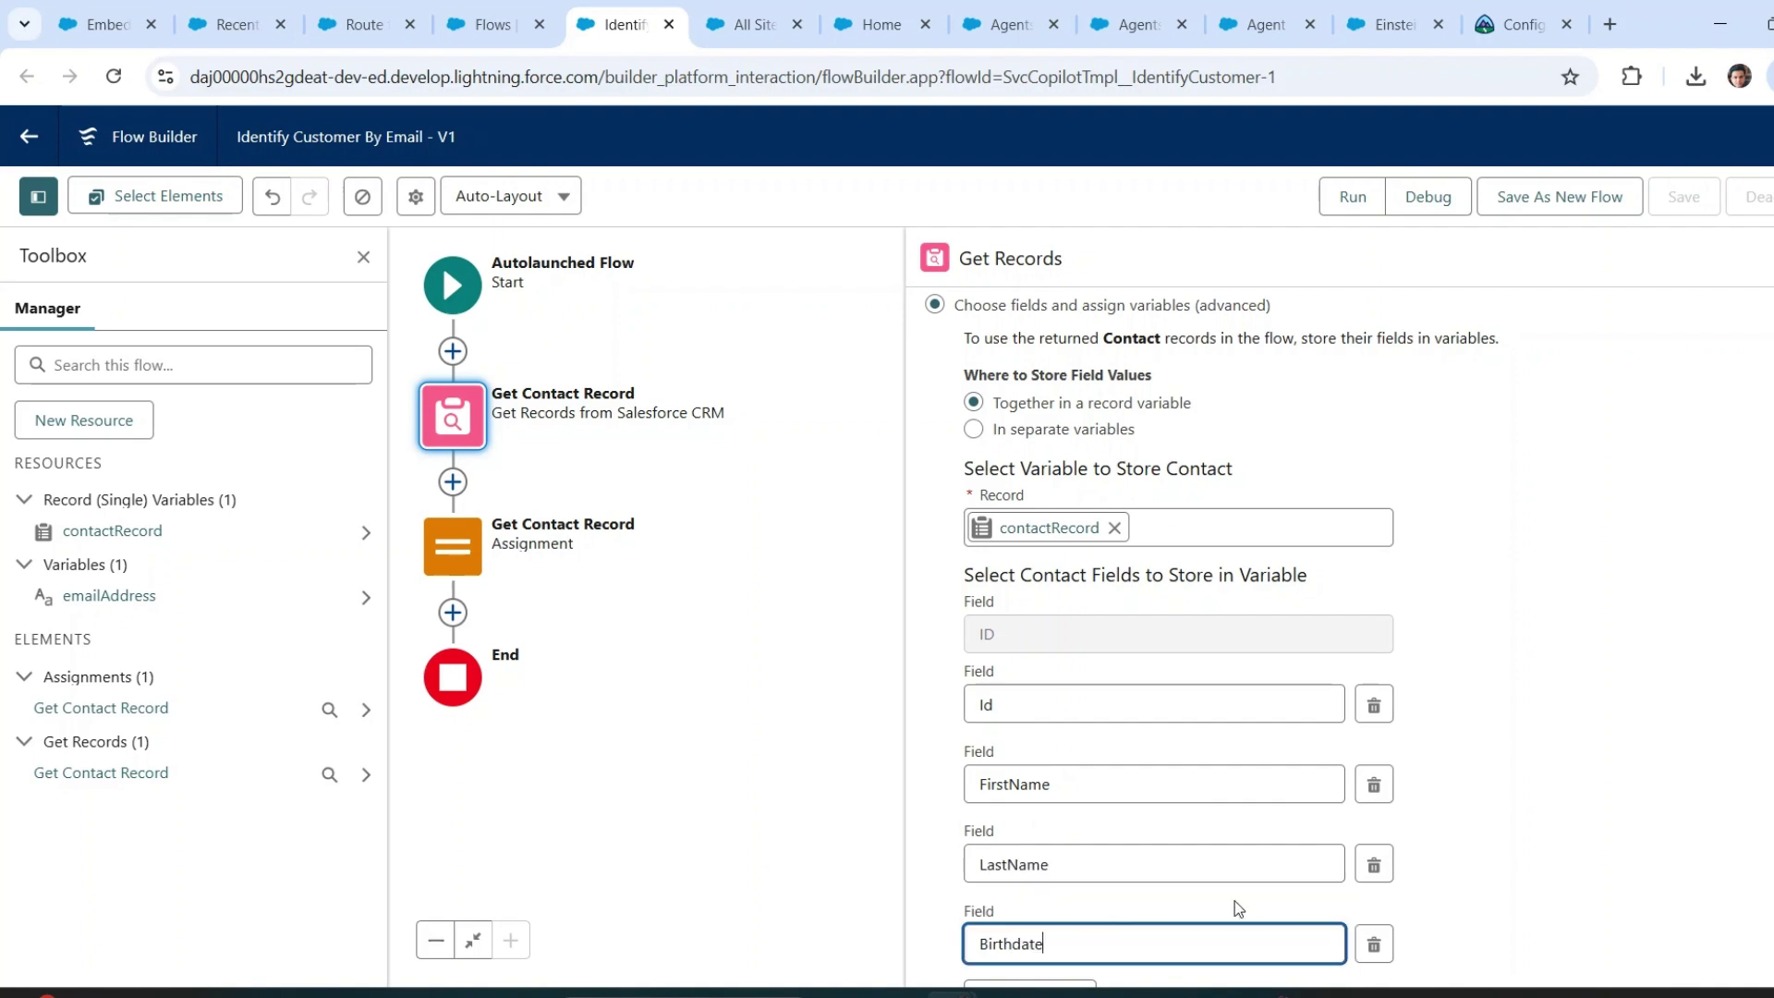
- Delete the Get Contact Record assignment element that follows the Get Records element in the flow
scroll(1238, 909, up, 15)
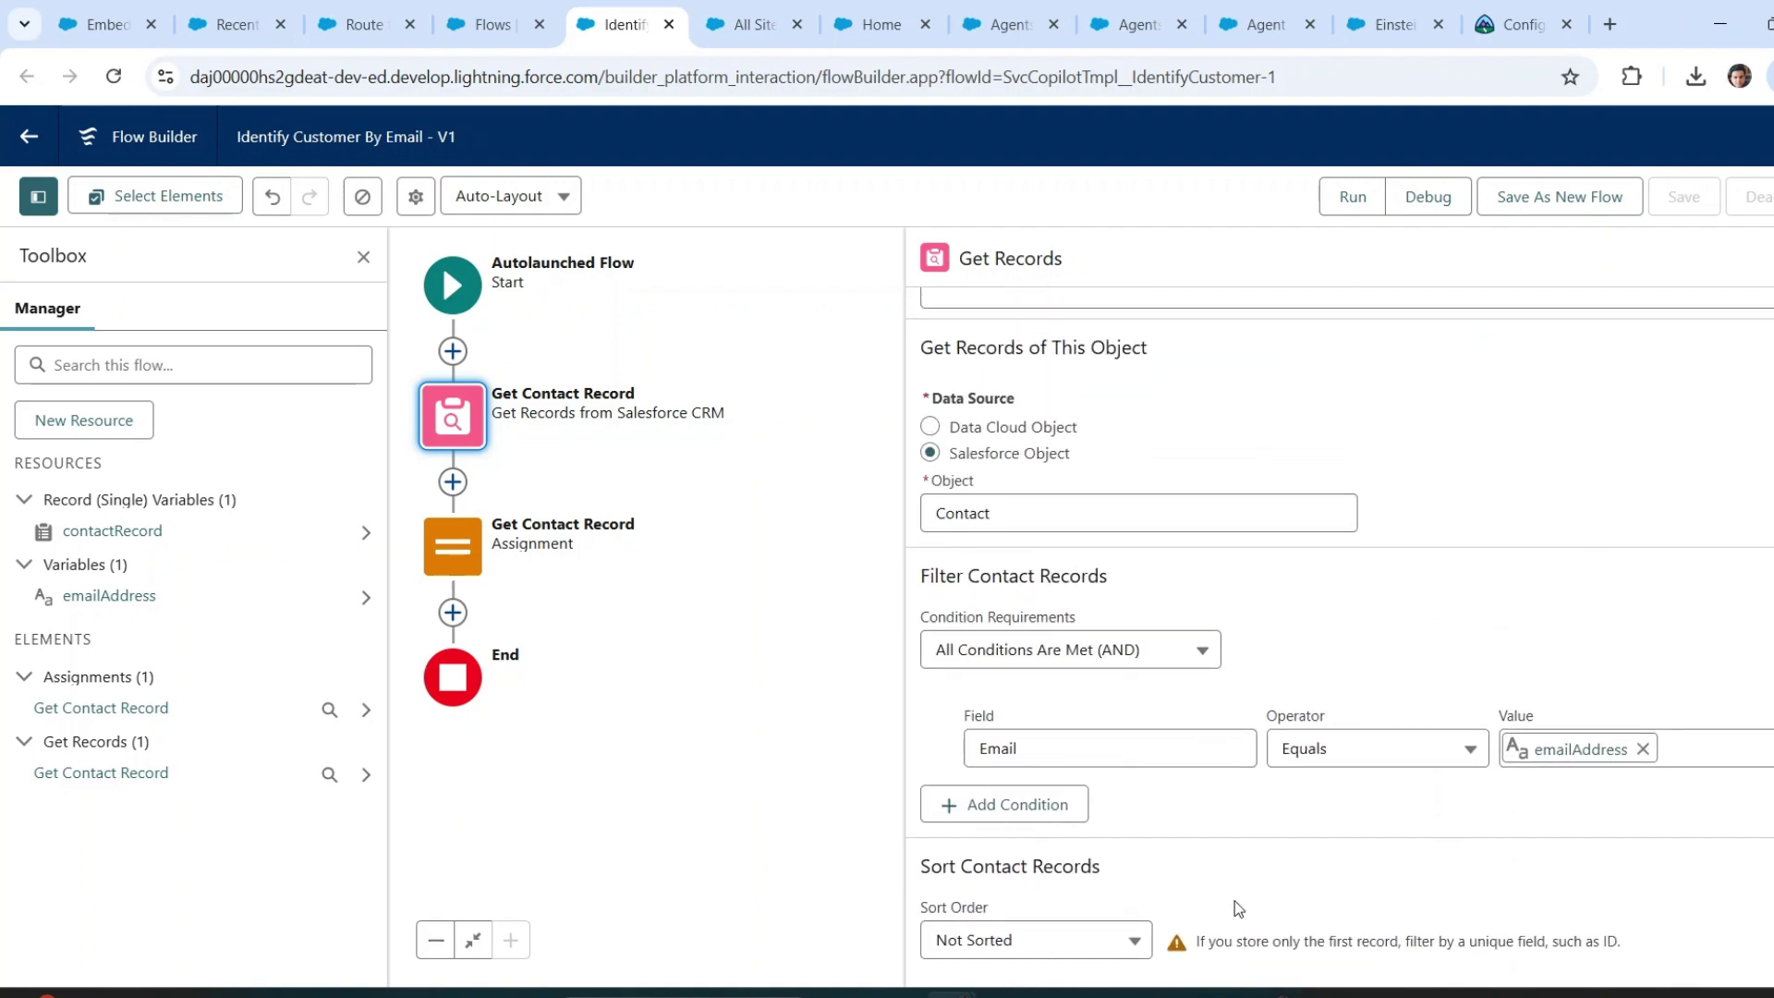
click(454, 577)
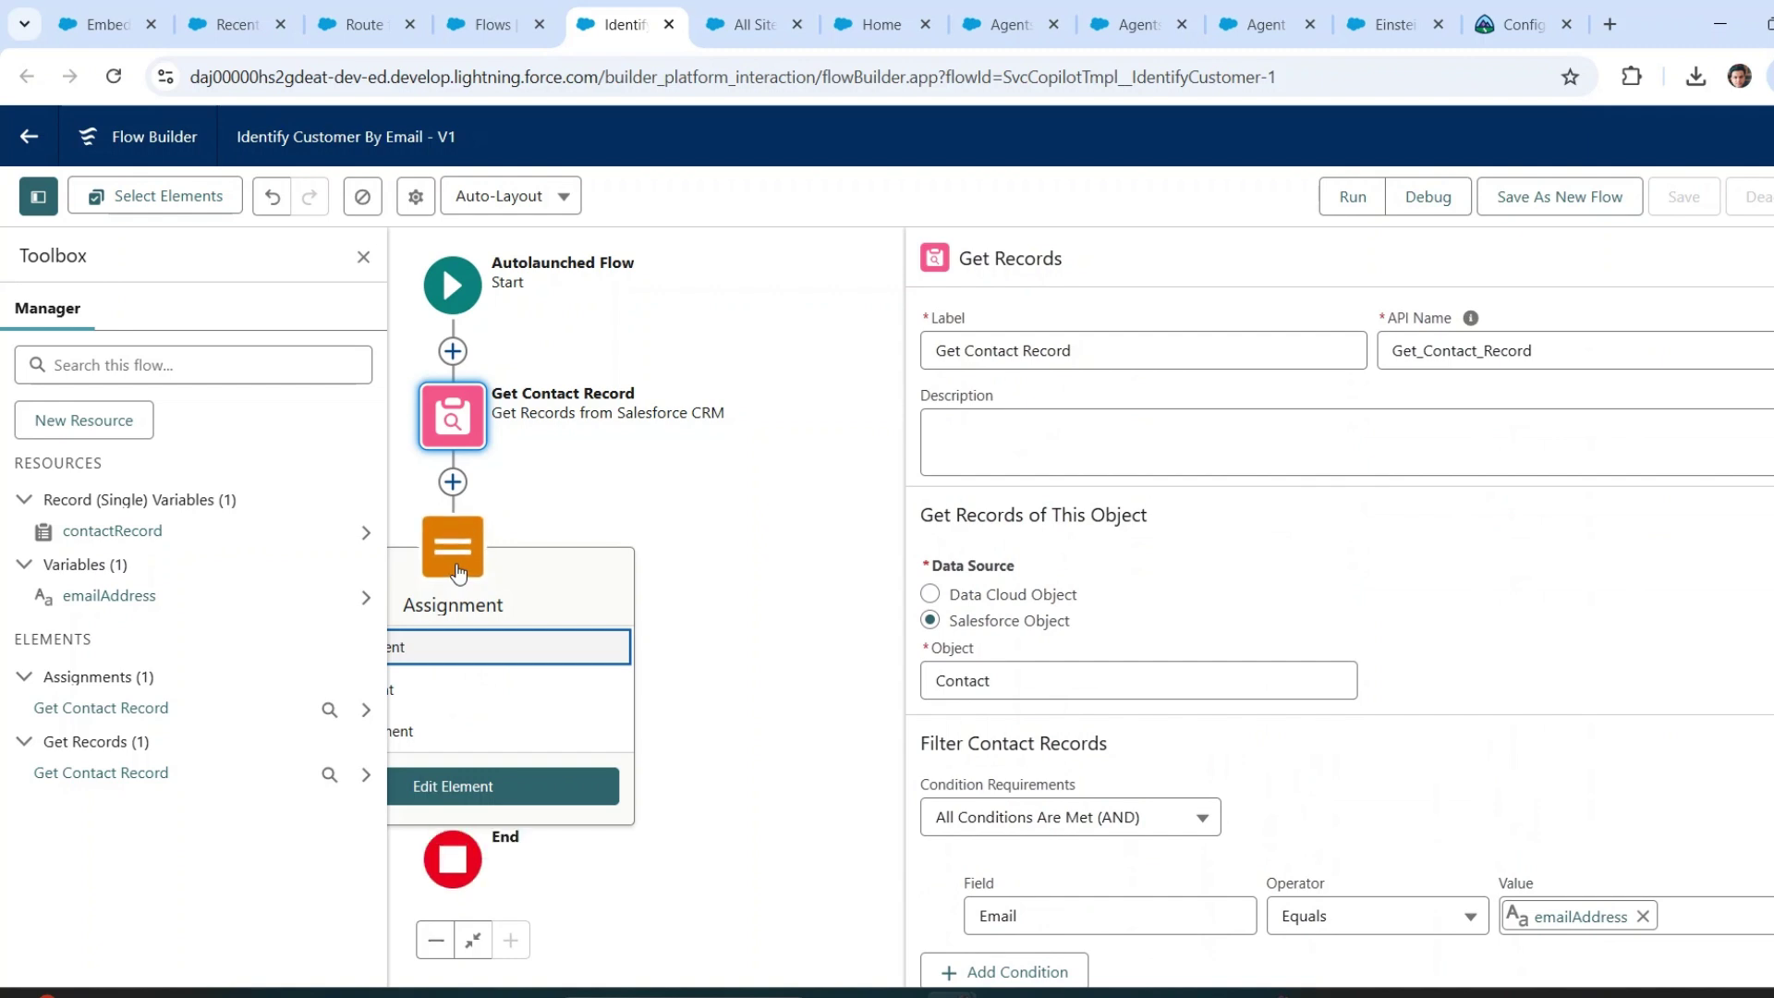
click(364, 257)
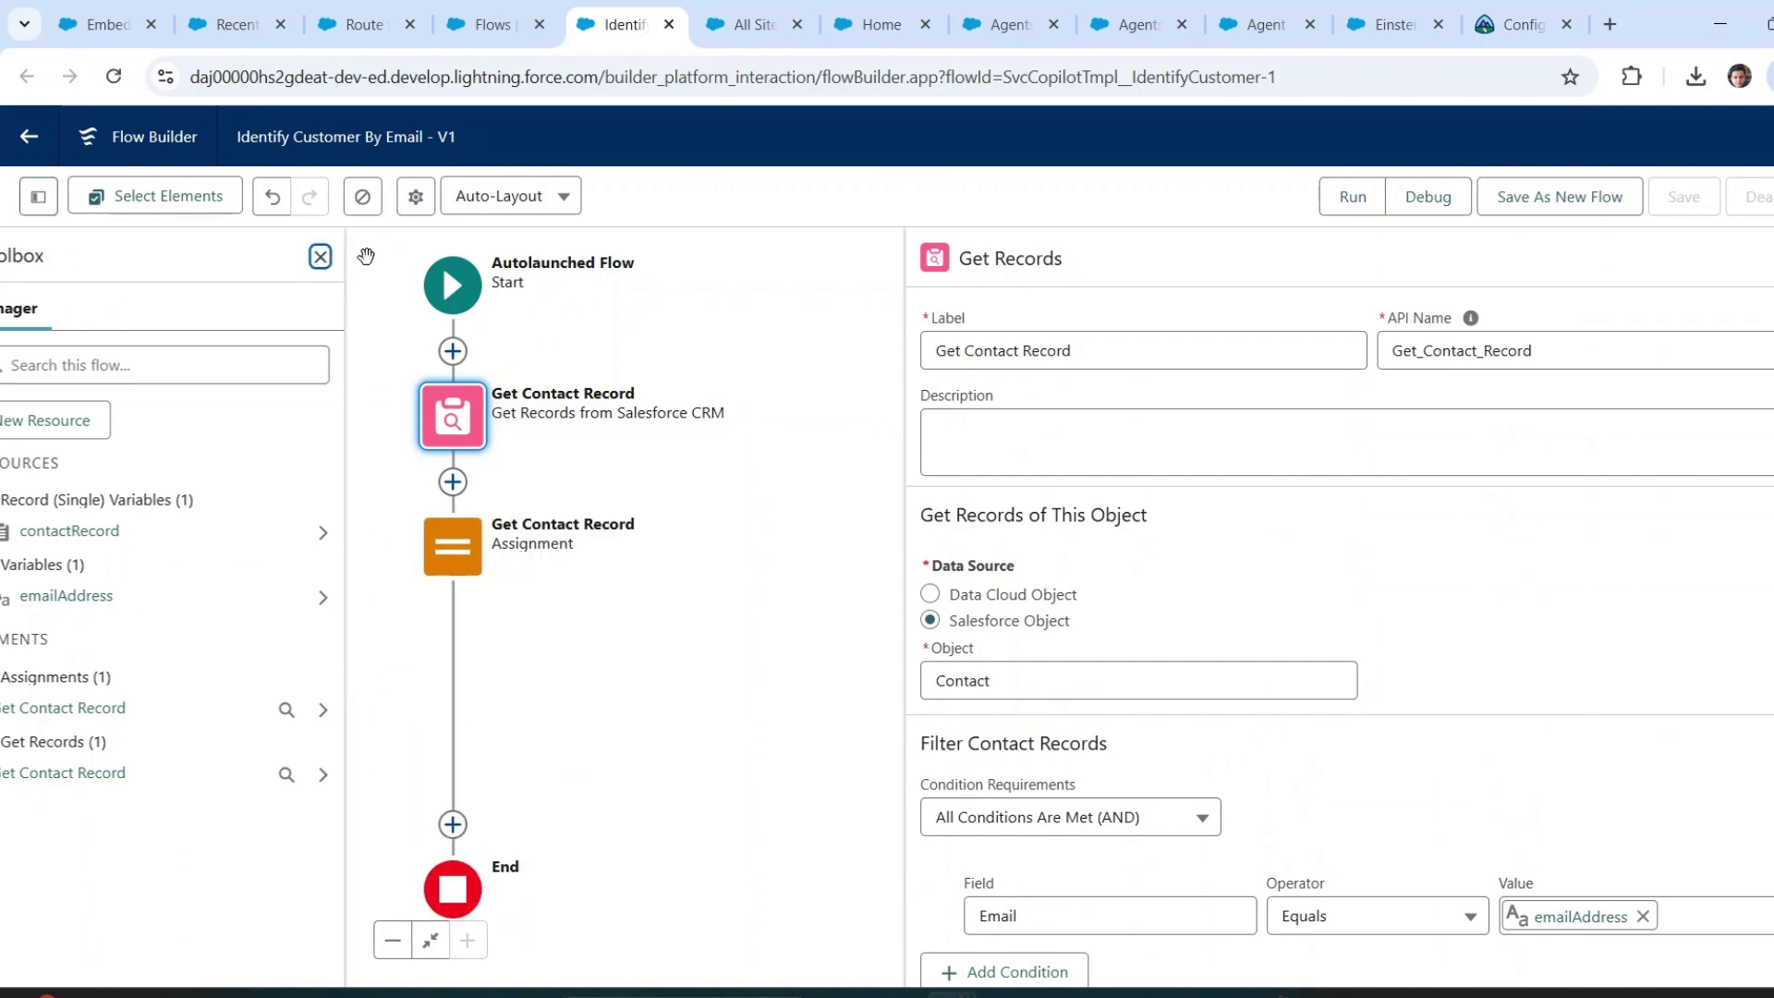
click(462, 566)
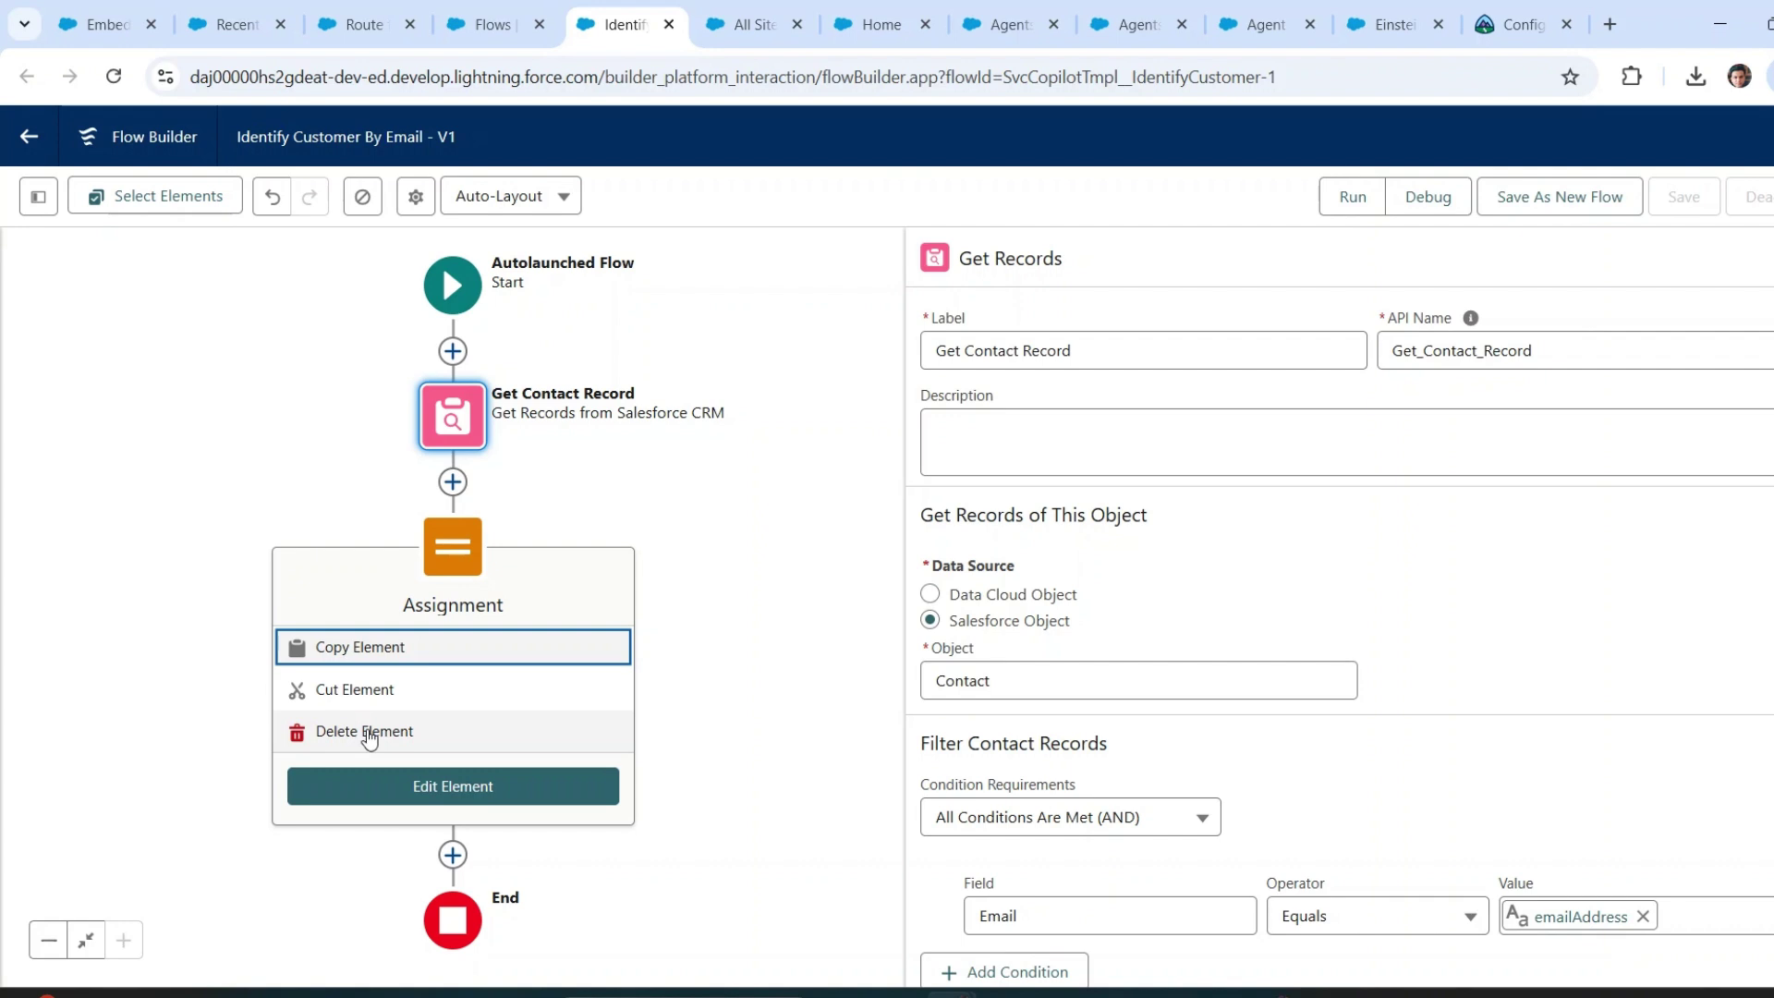
click(369, 736)
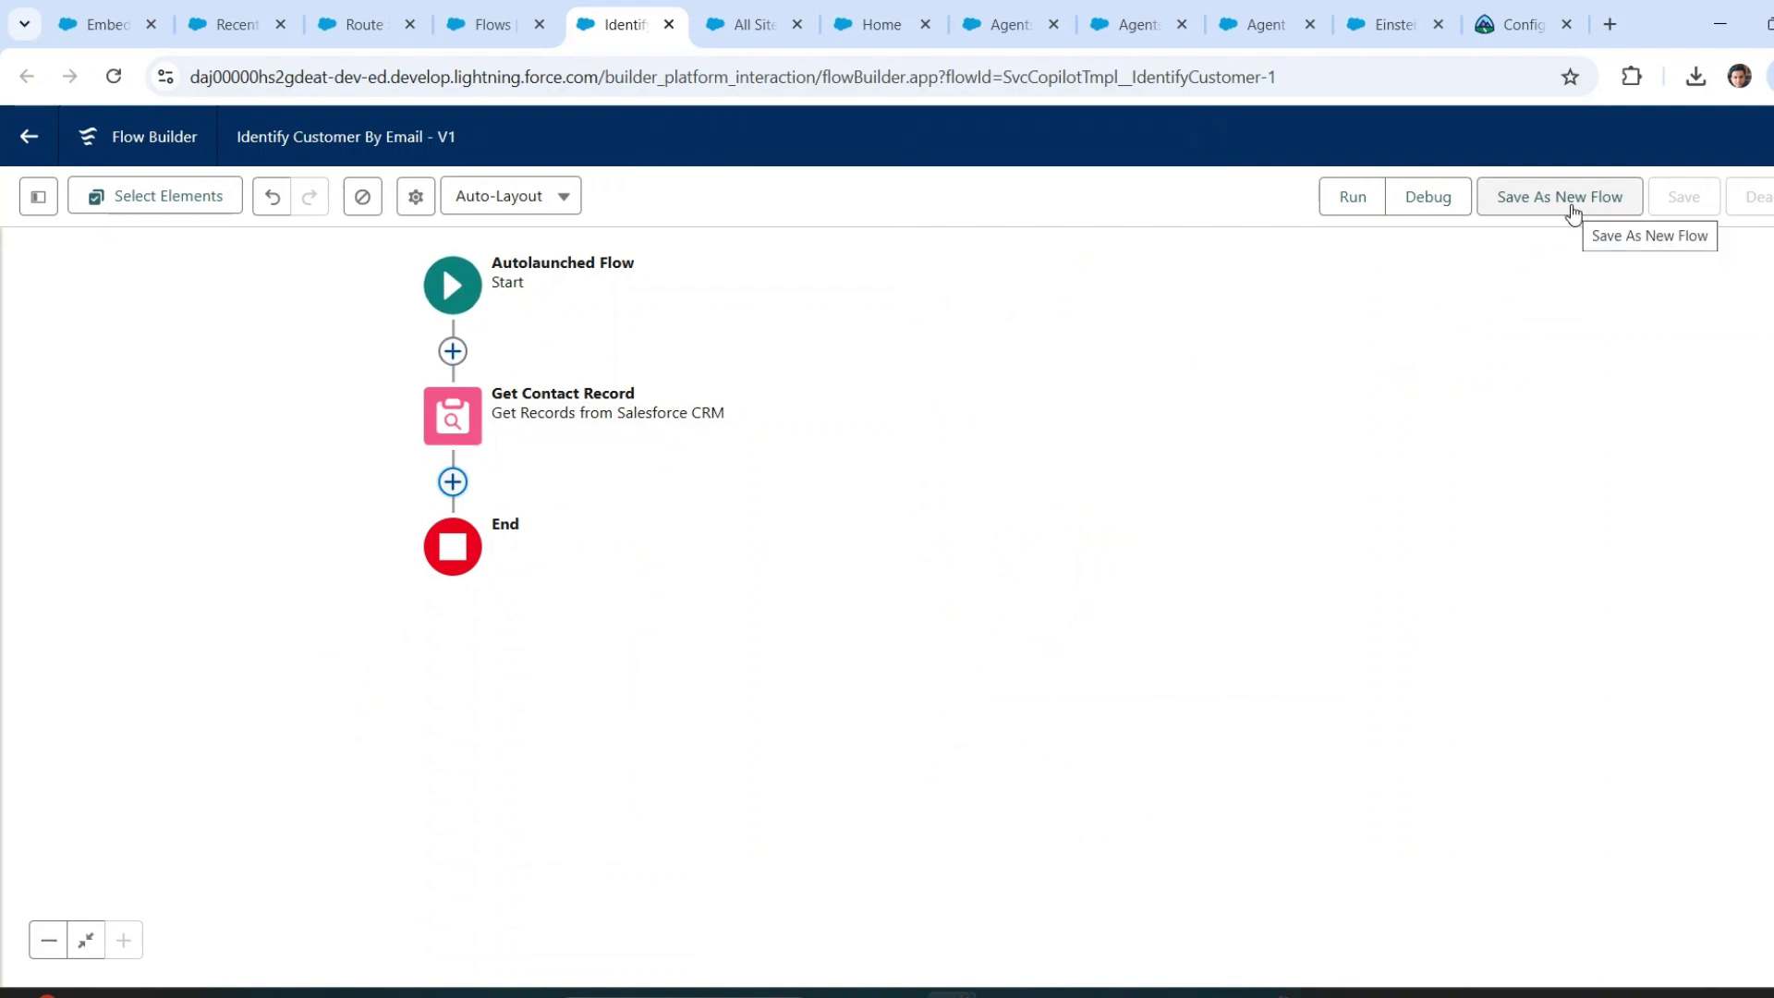
- Save the flow as a new flow labelled Identify Customer by Email Address, with API name Identify_Customer_by_Email_Address, and activate it
click(1556, 212)
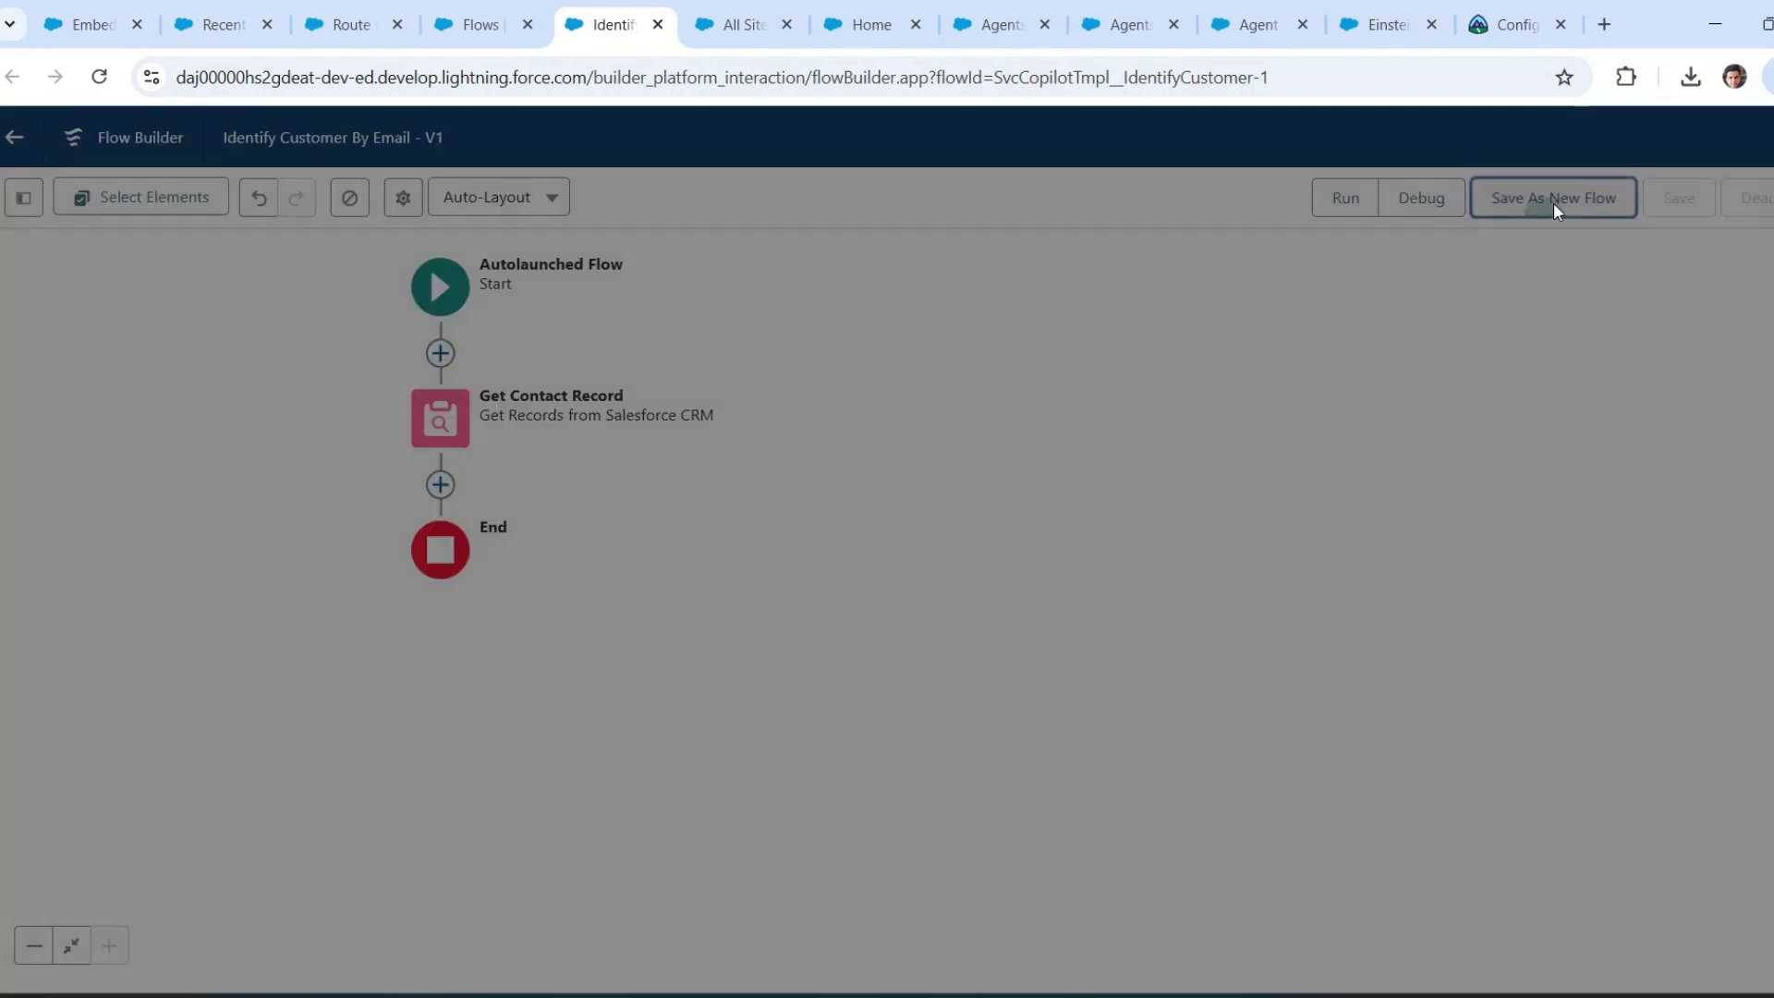
click(632, 508)
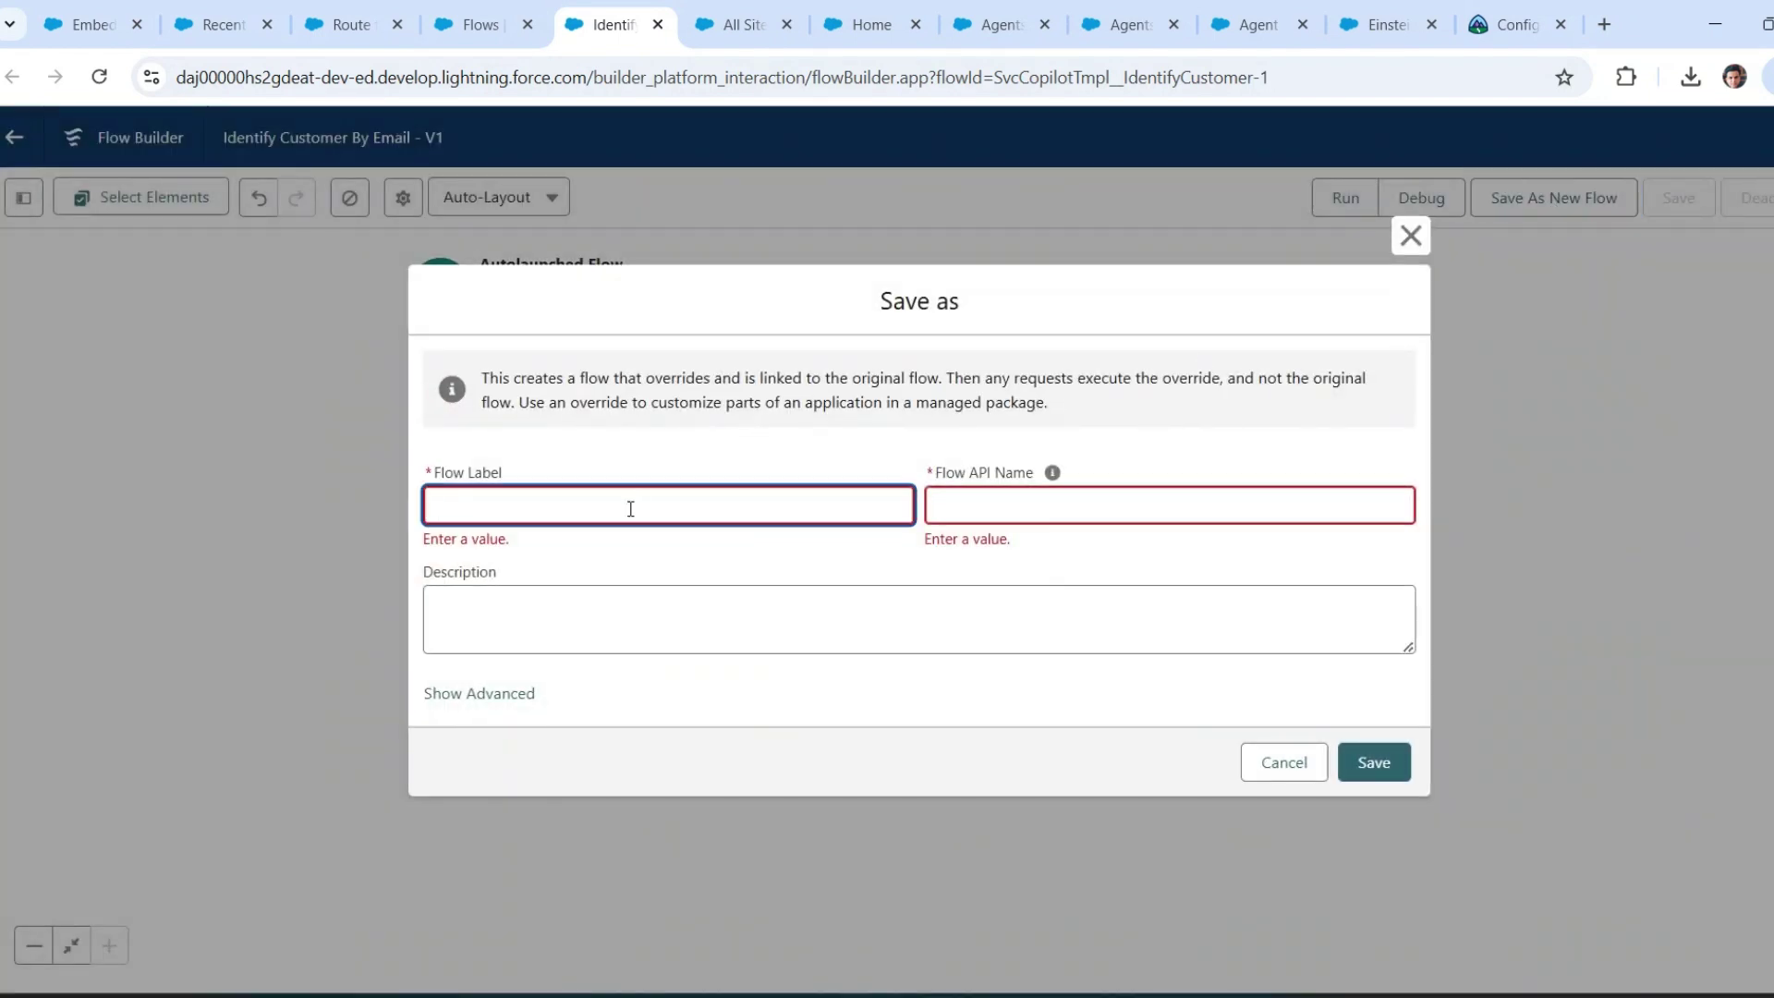
text(Identify Customer by Email Address)
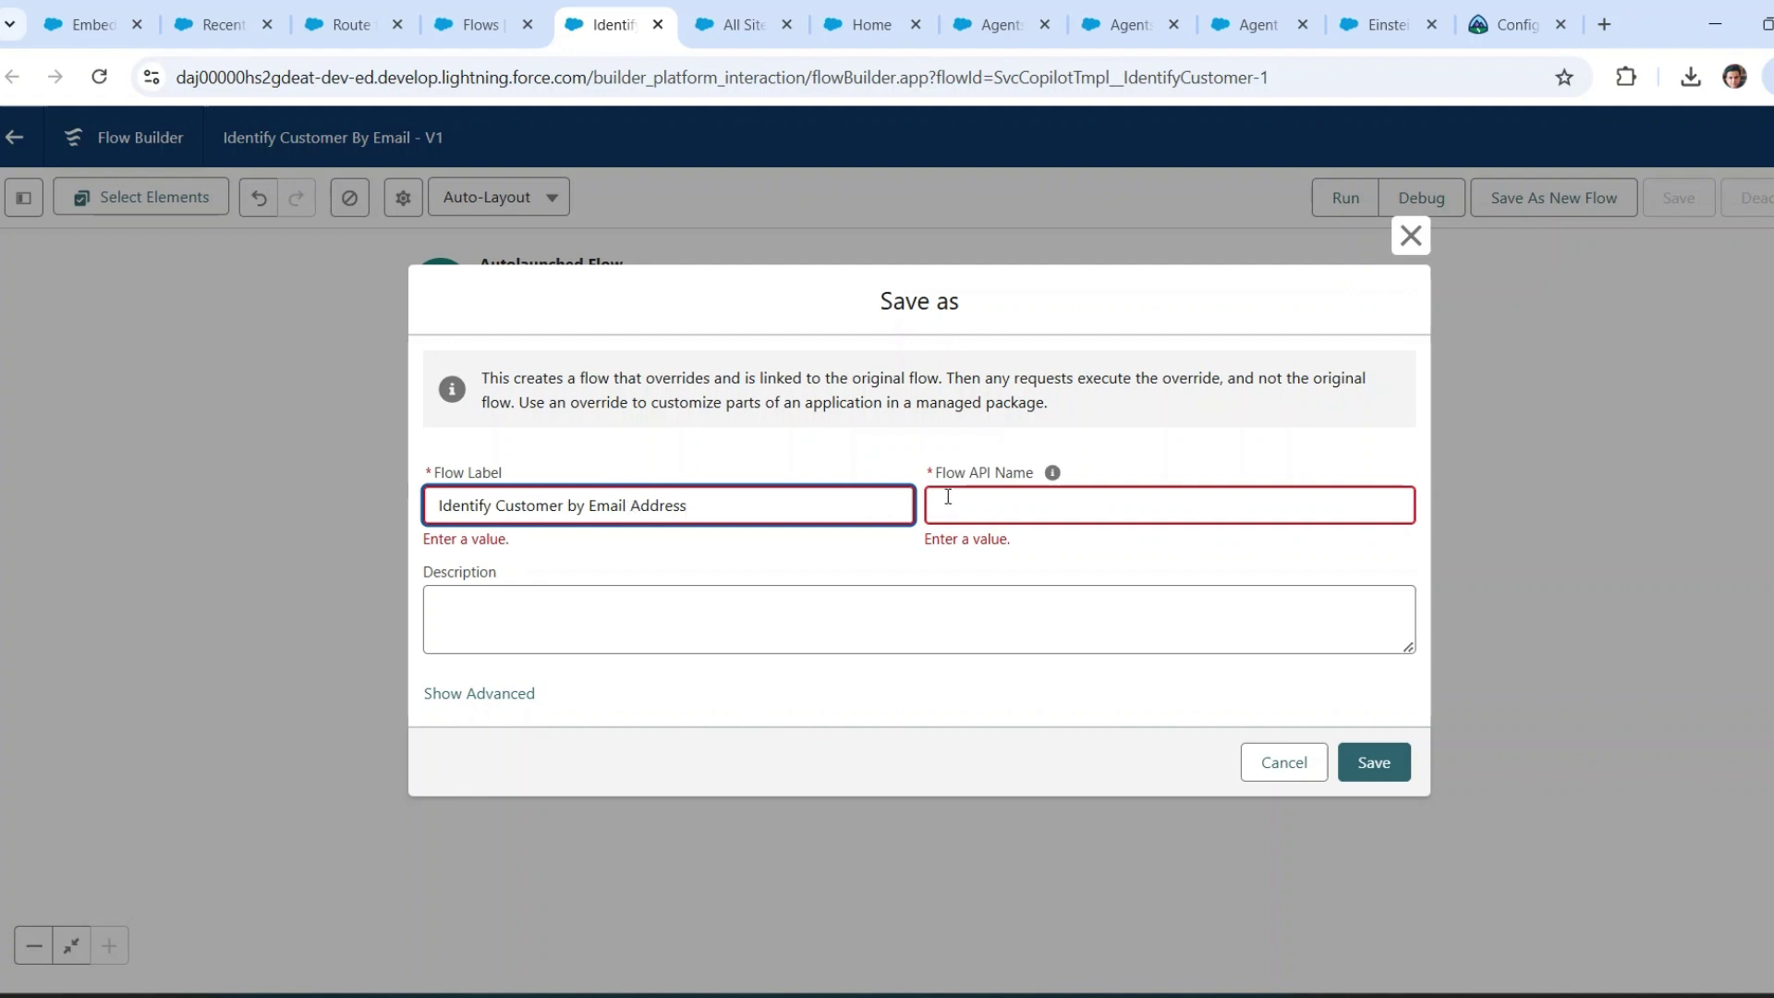
click(987, 503)
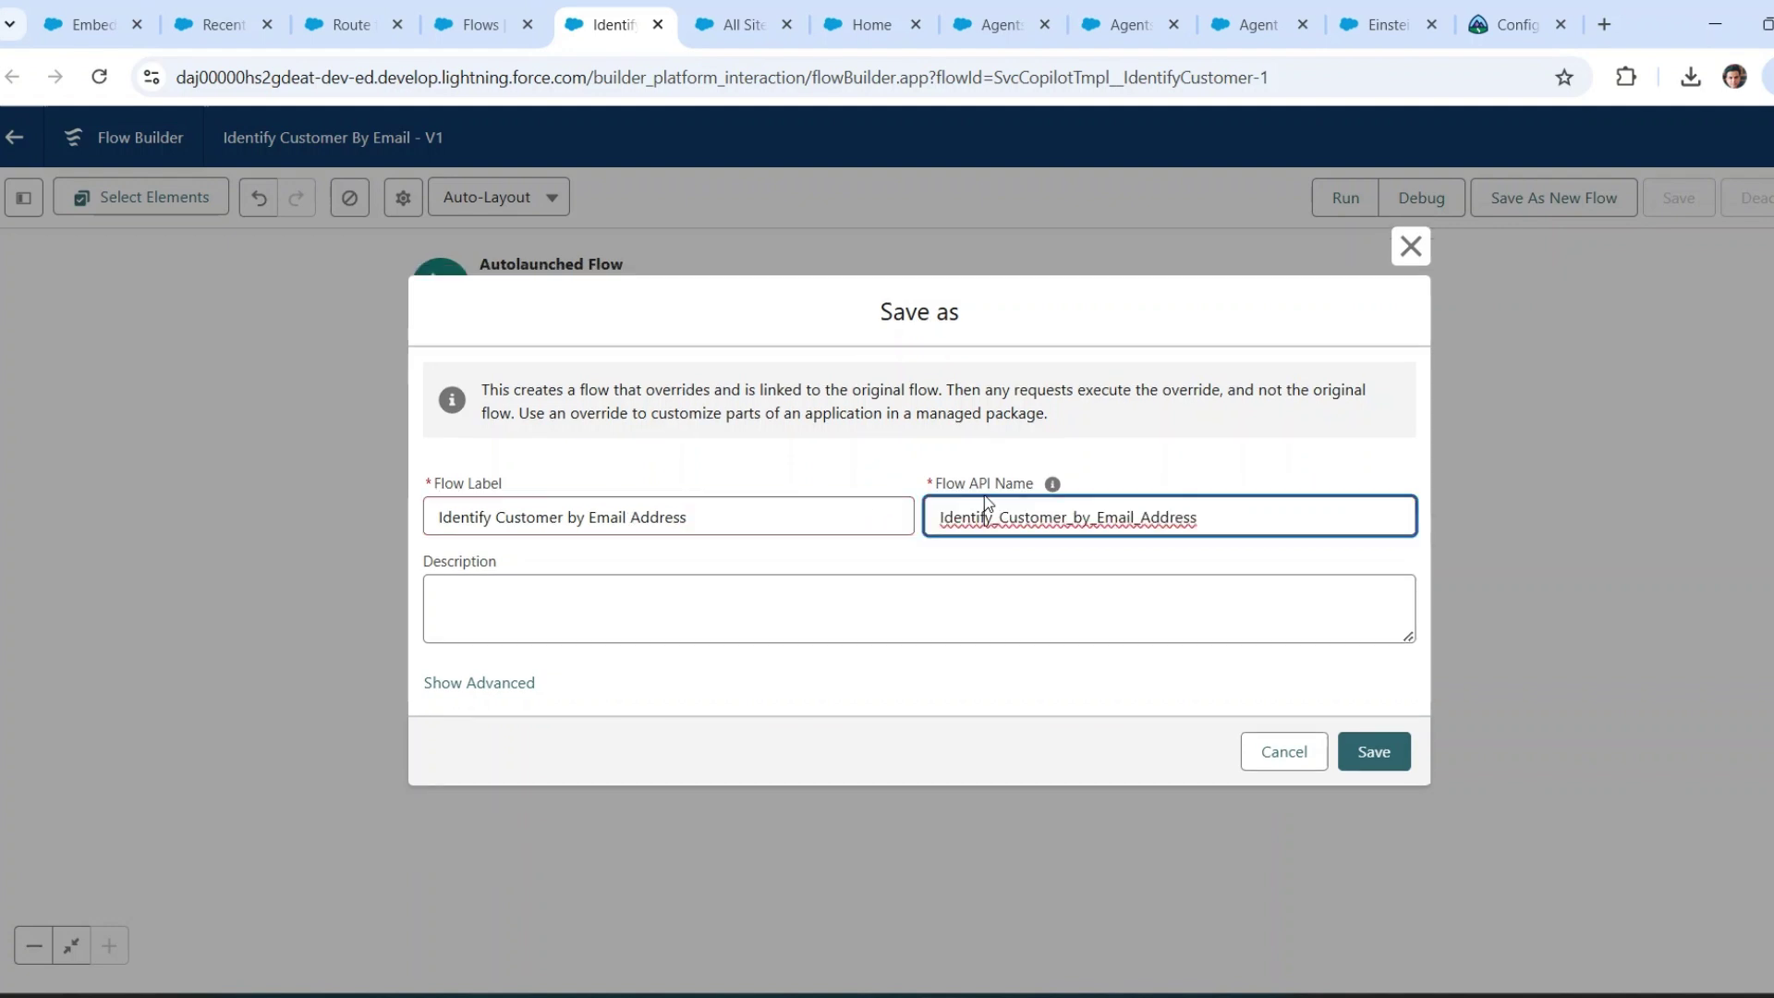
click(879, 469)
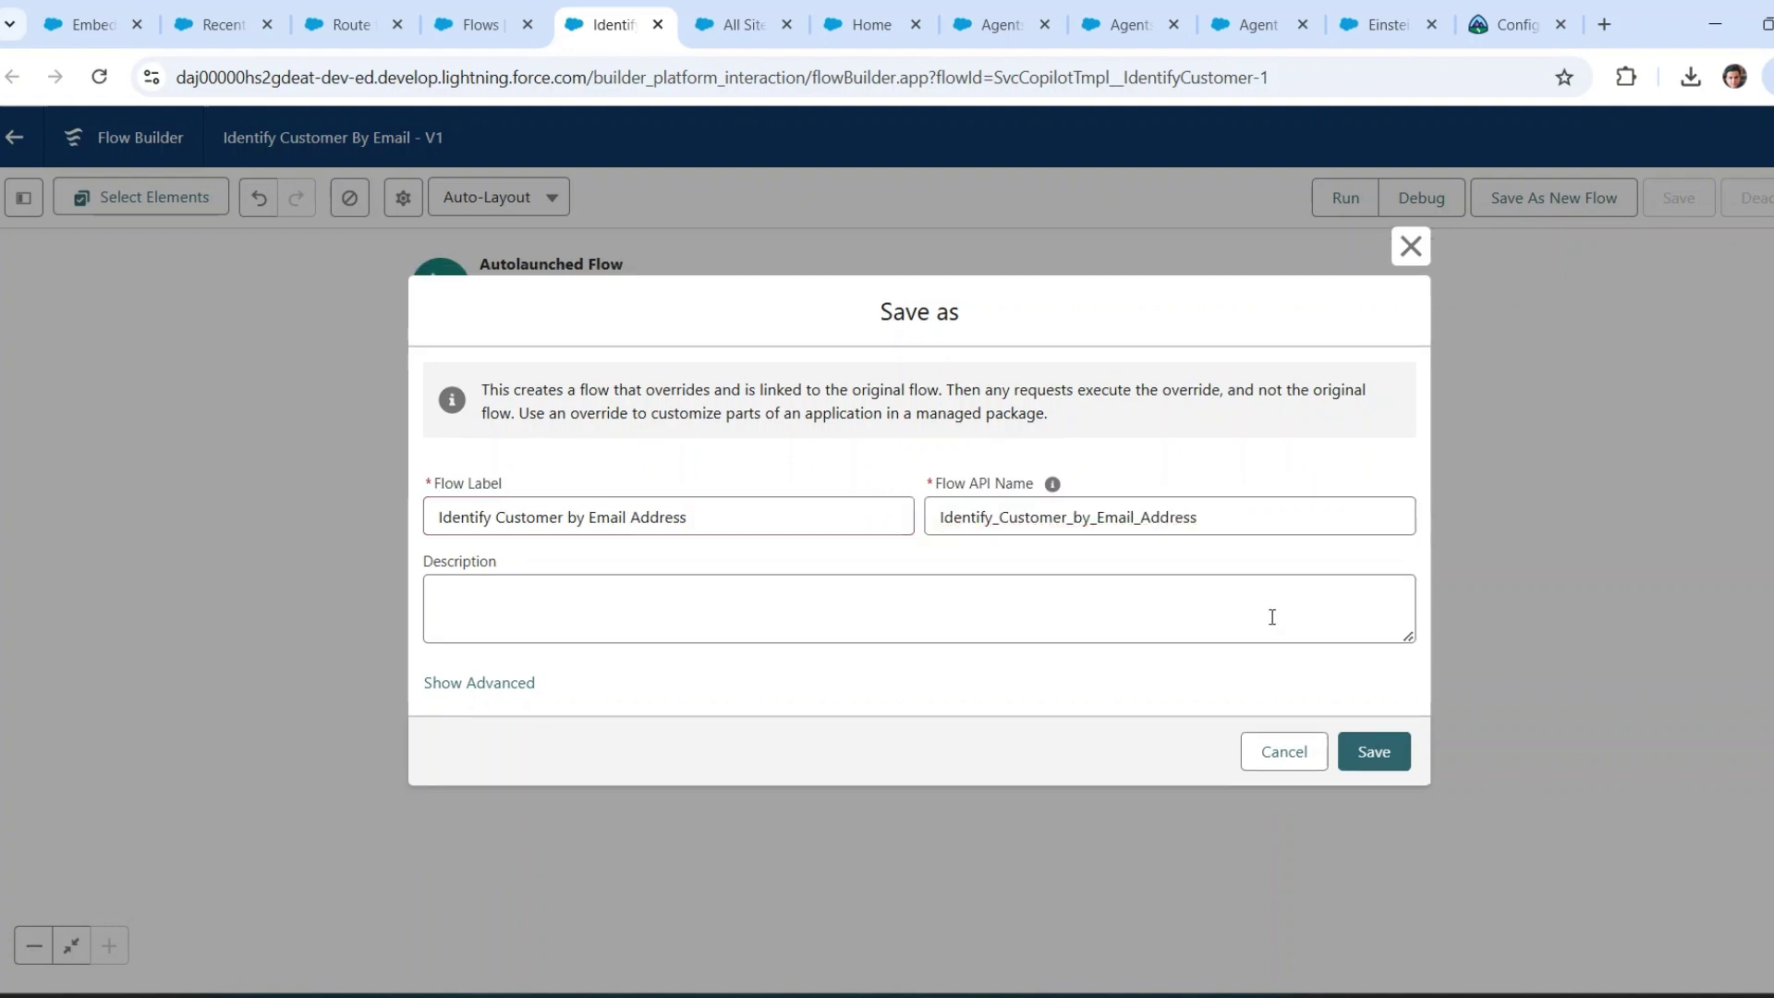
click(1380, 754)
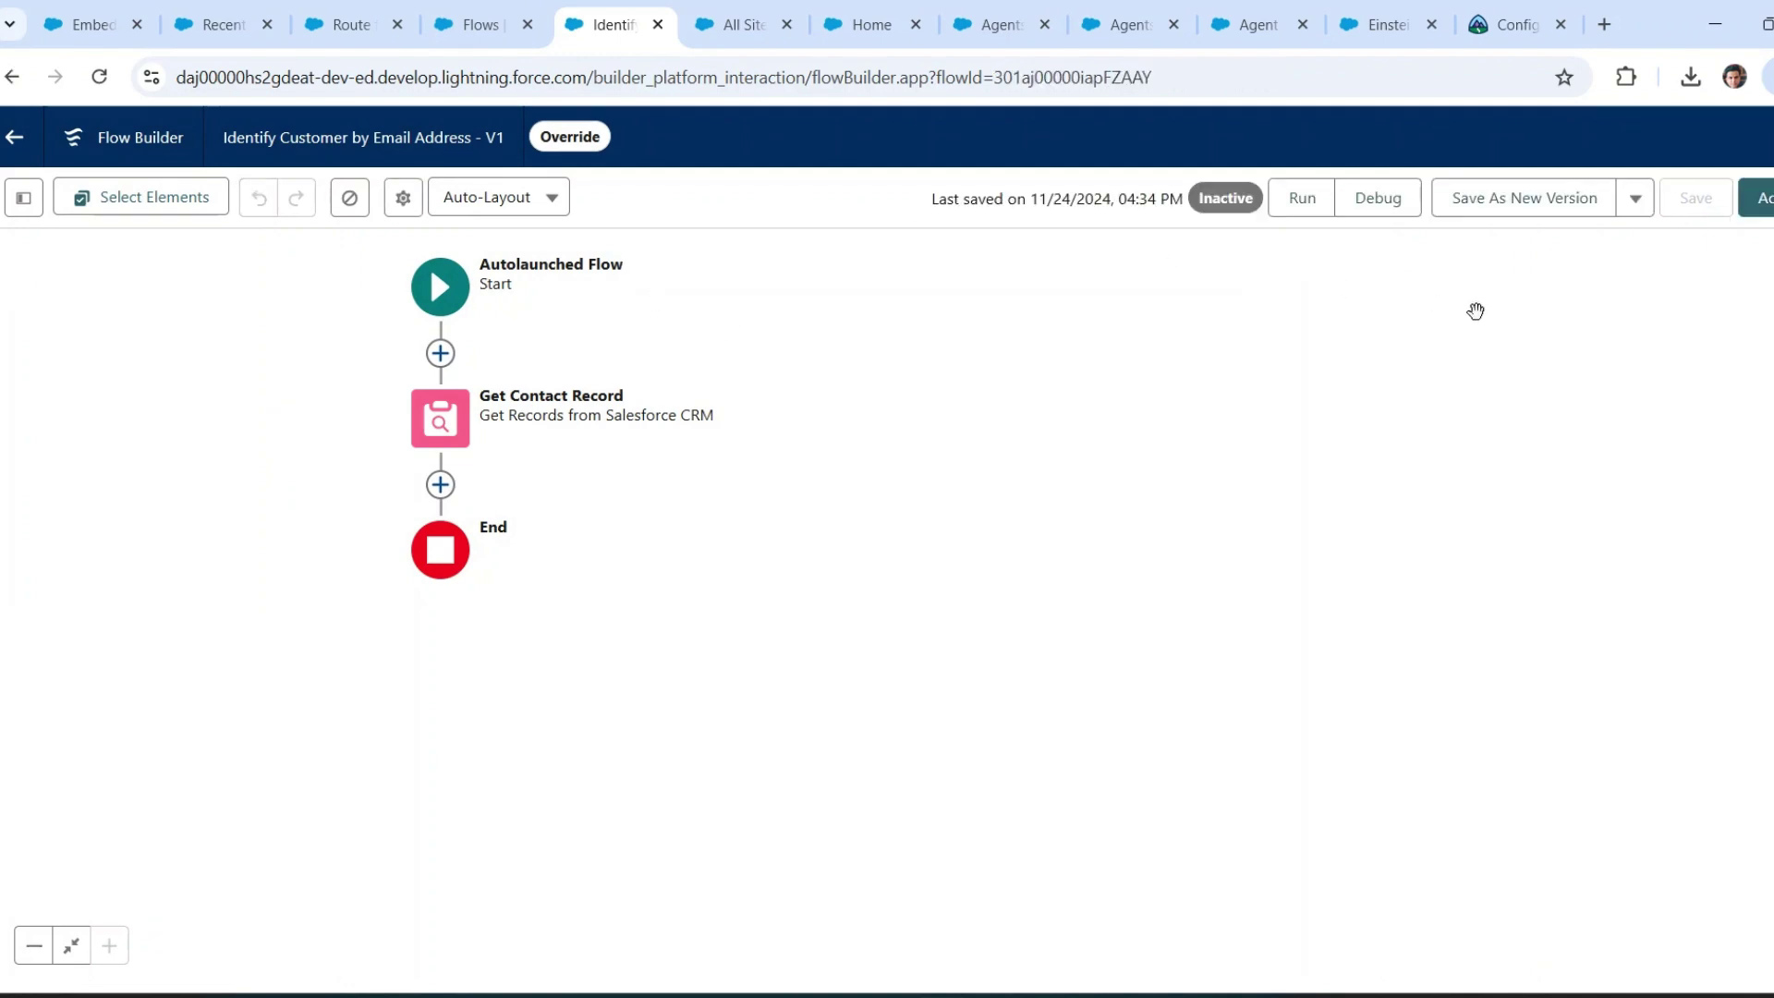
click(1760, 198)
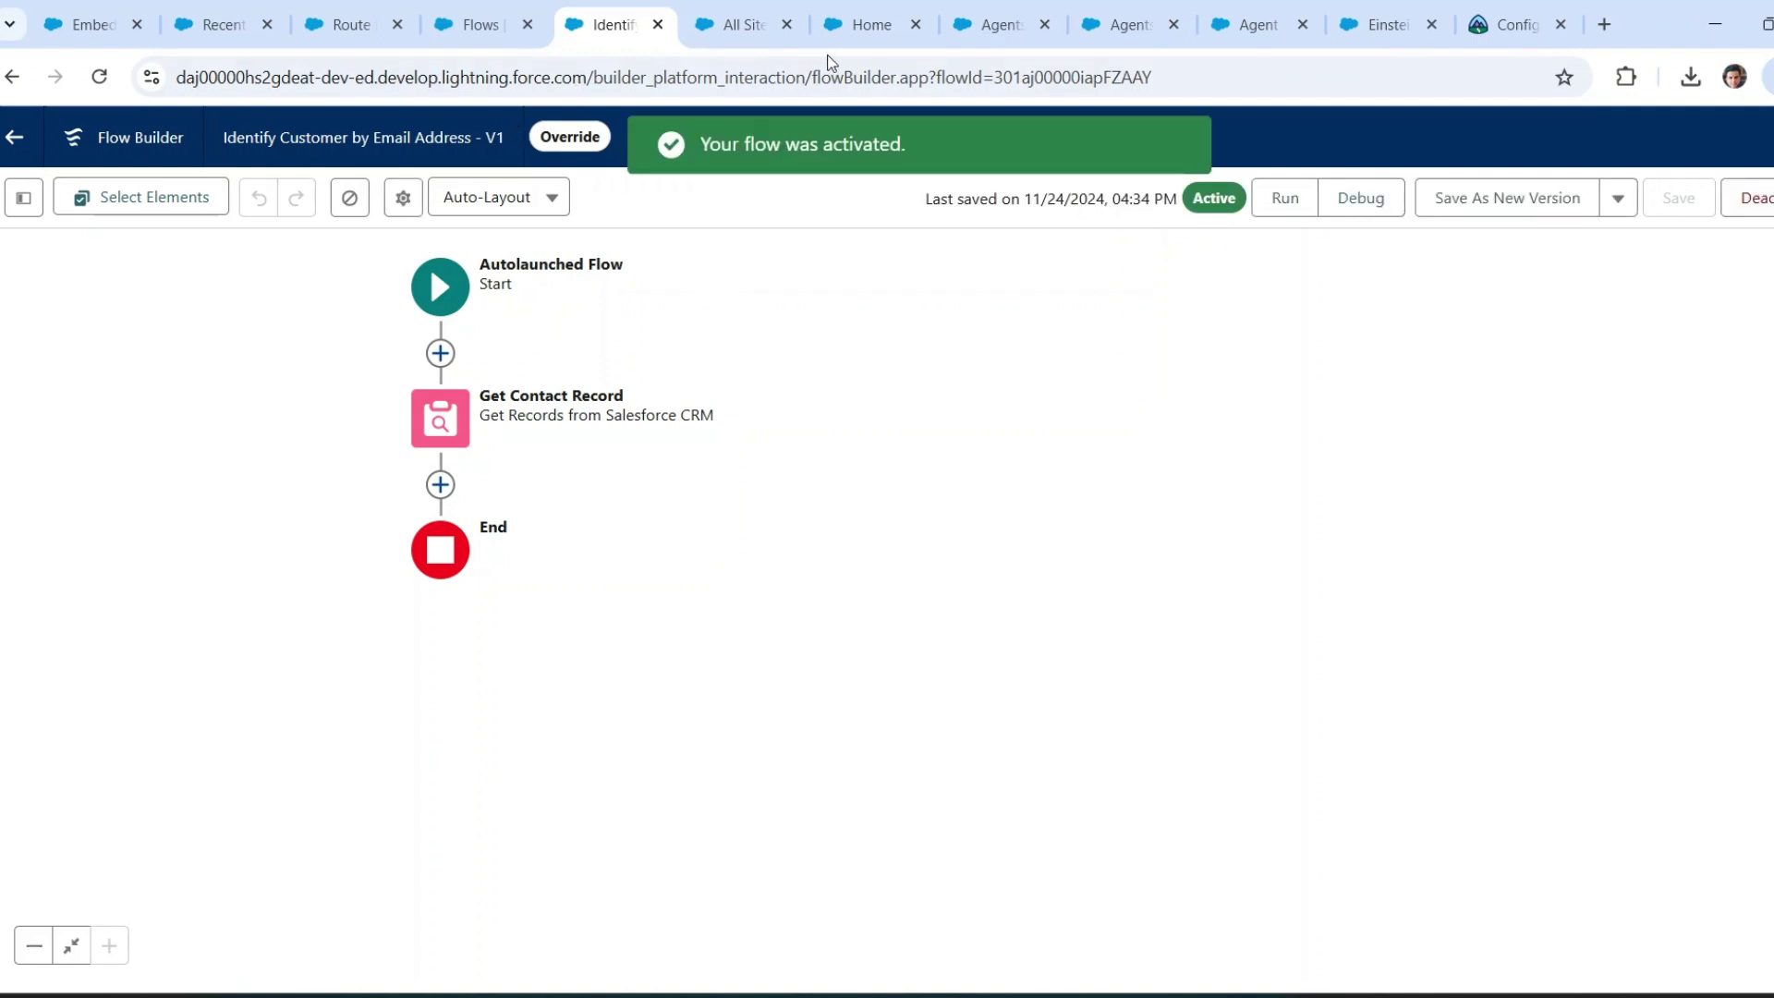
- In the Case Manager Agent's topic, start a new agent action that references the flow Identify Customer by Email Address
click(1115, 32)
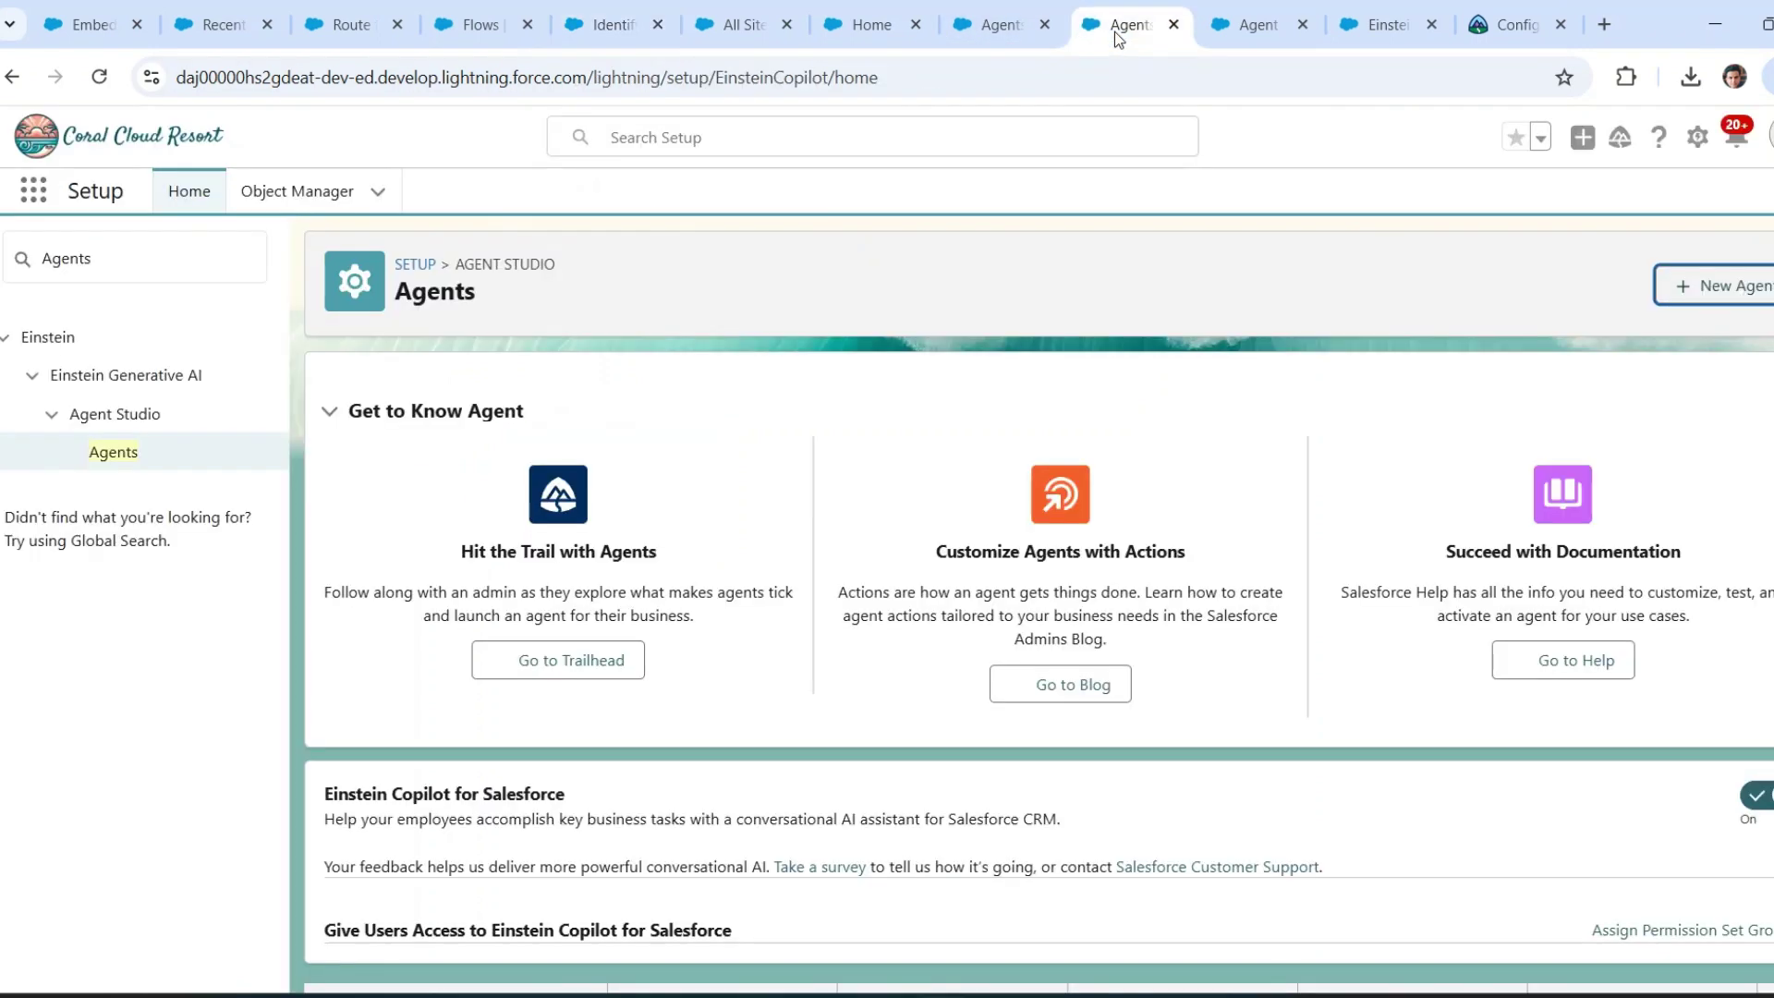
click(1250, 35)
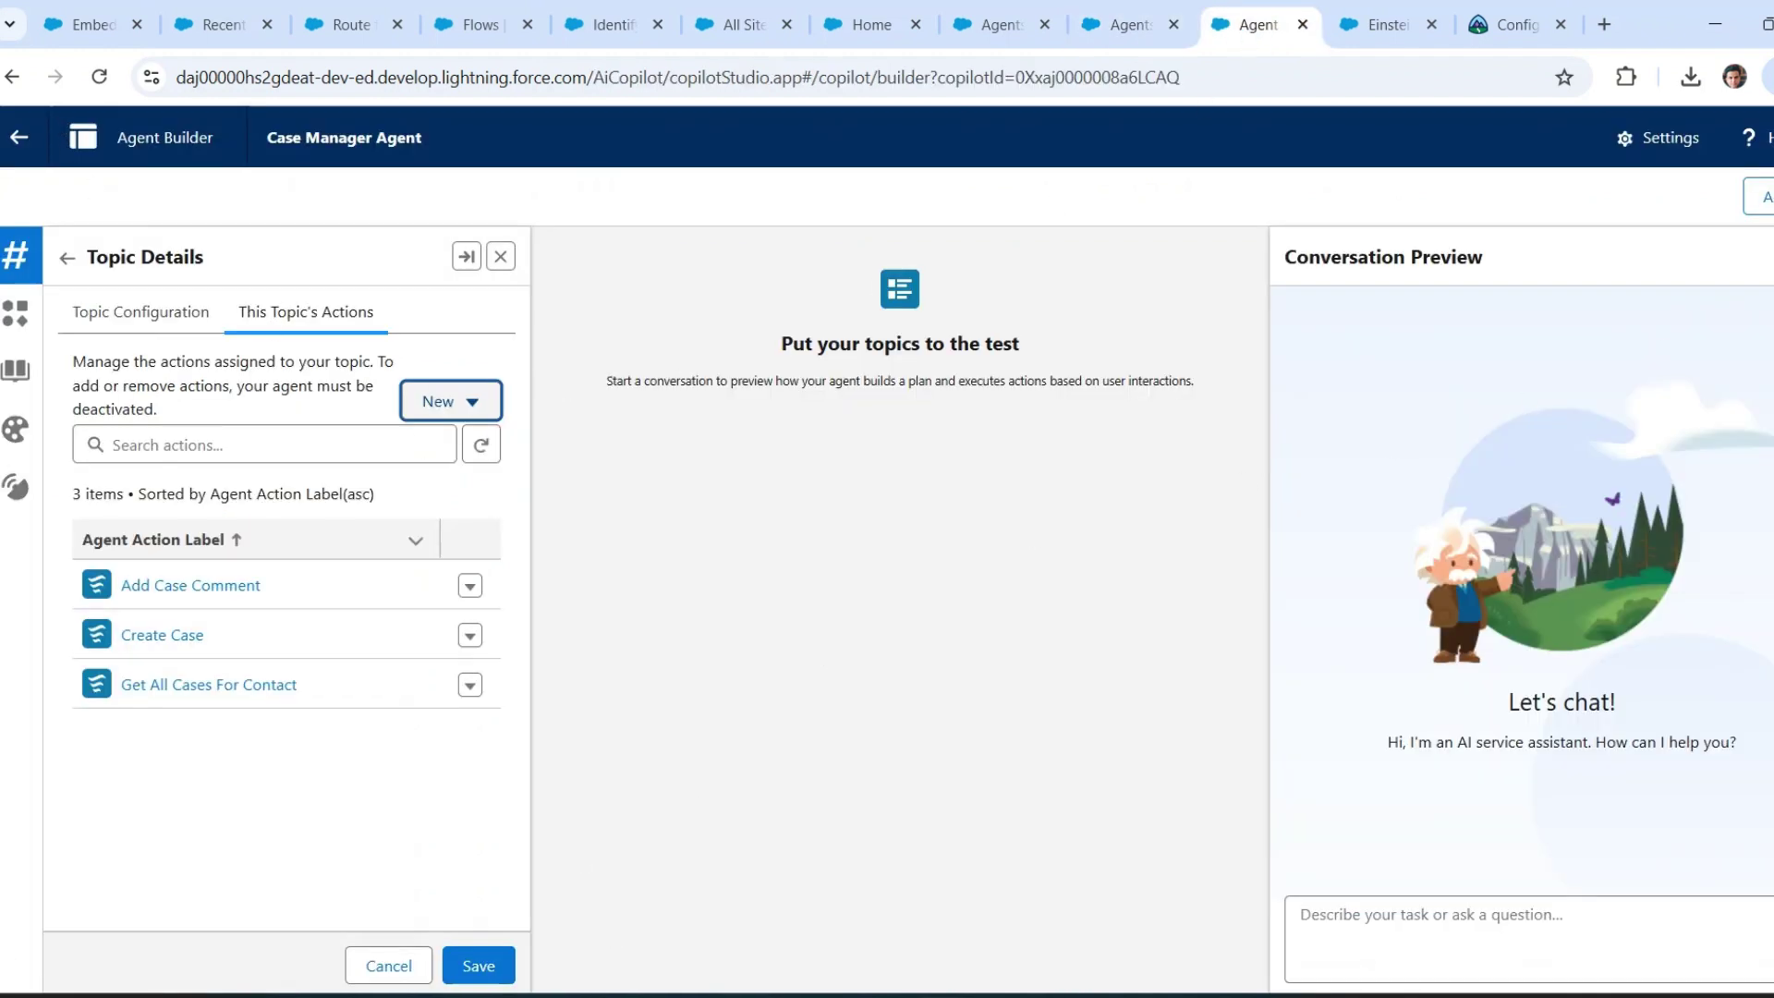
click(451, 410)
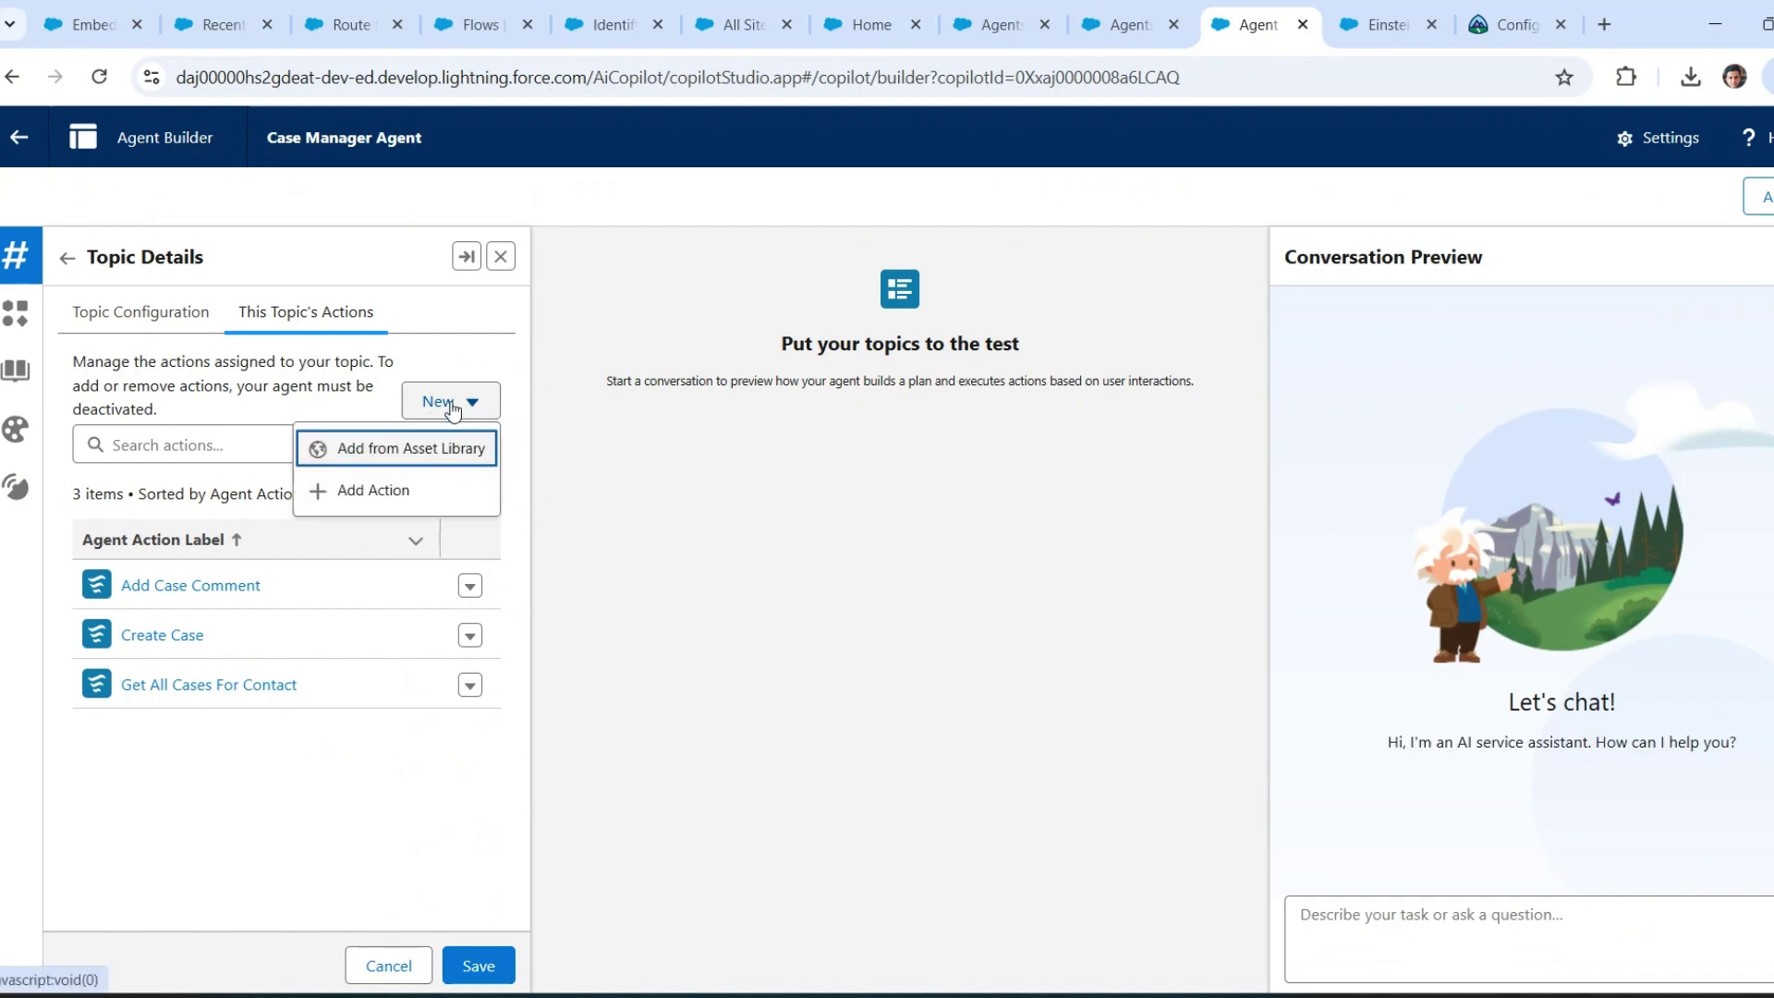
click(396, 492)
click(667, 451)
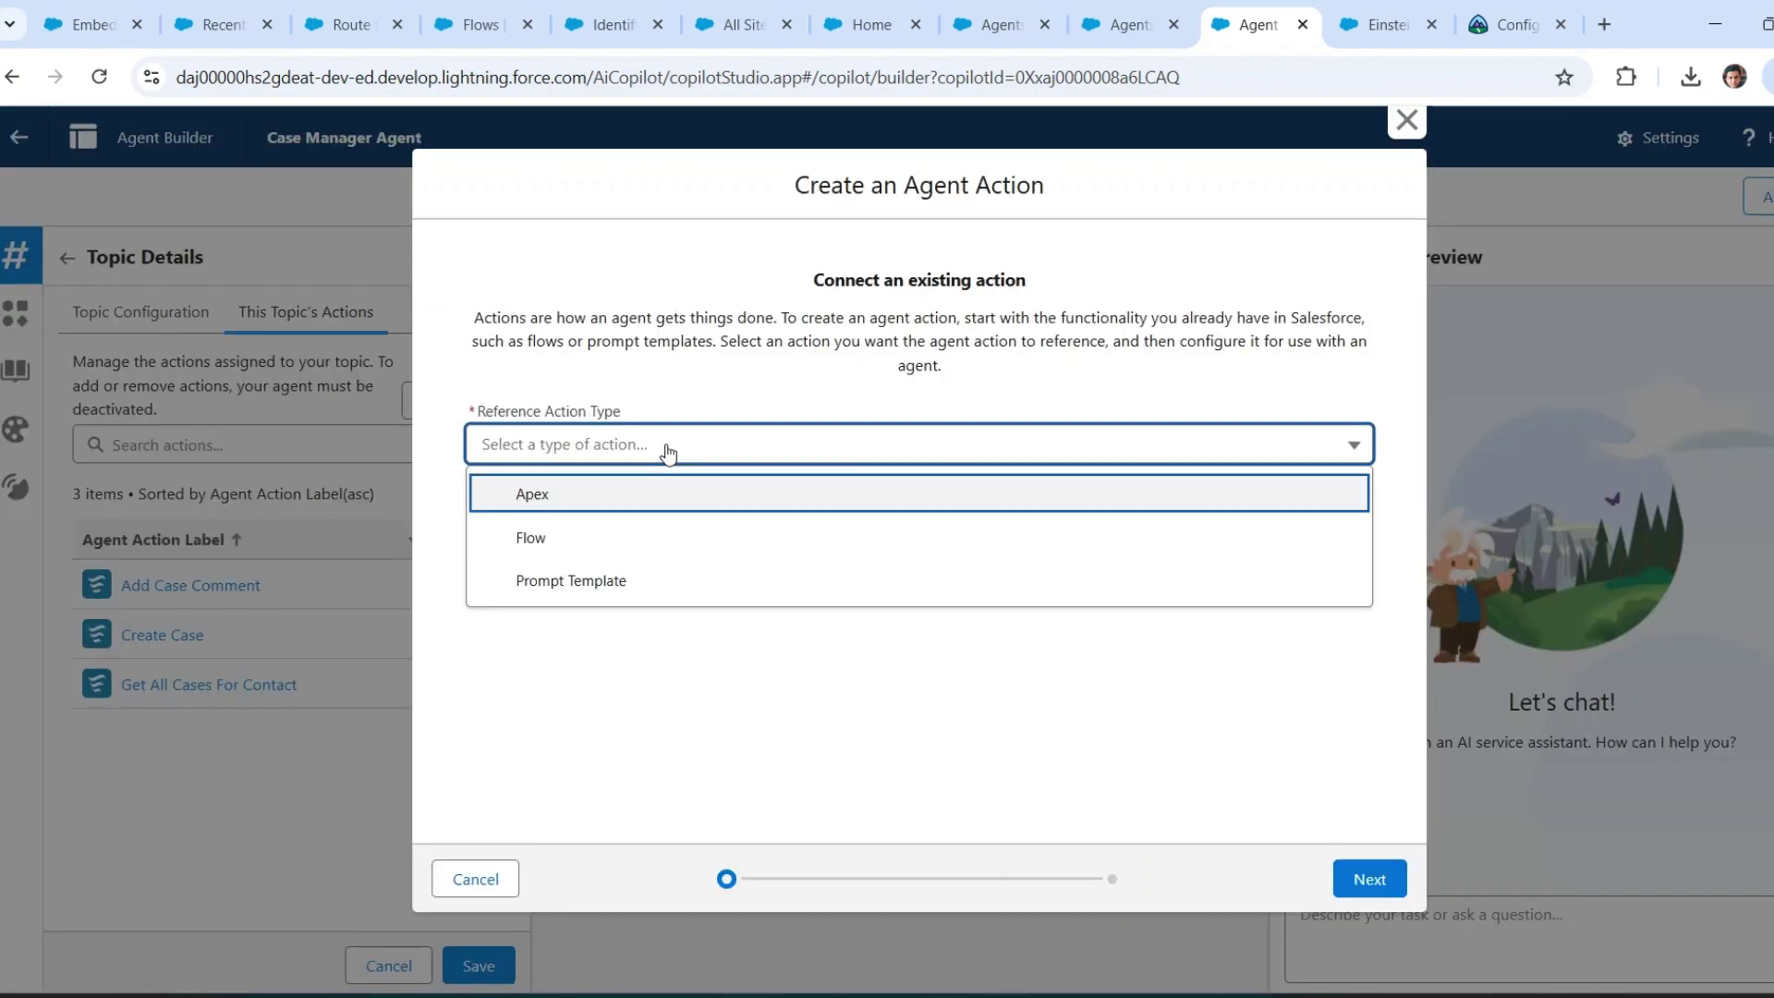
click(574, 540)
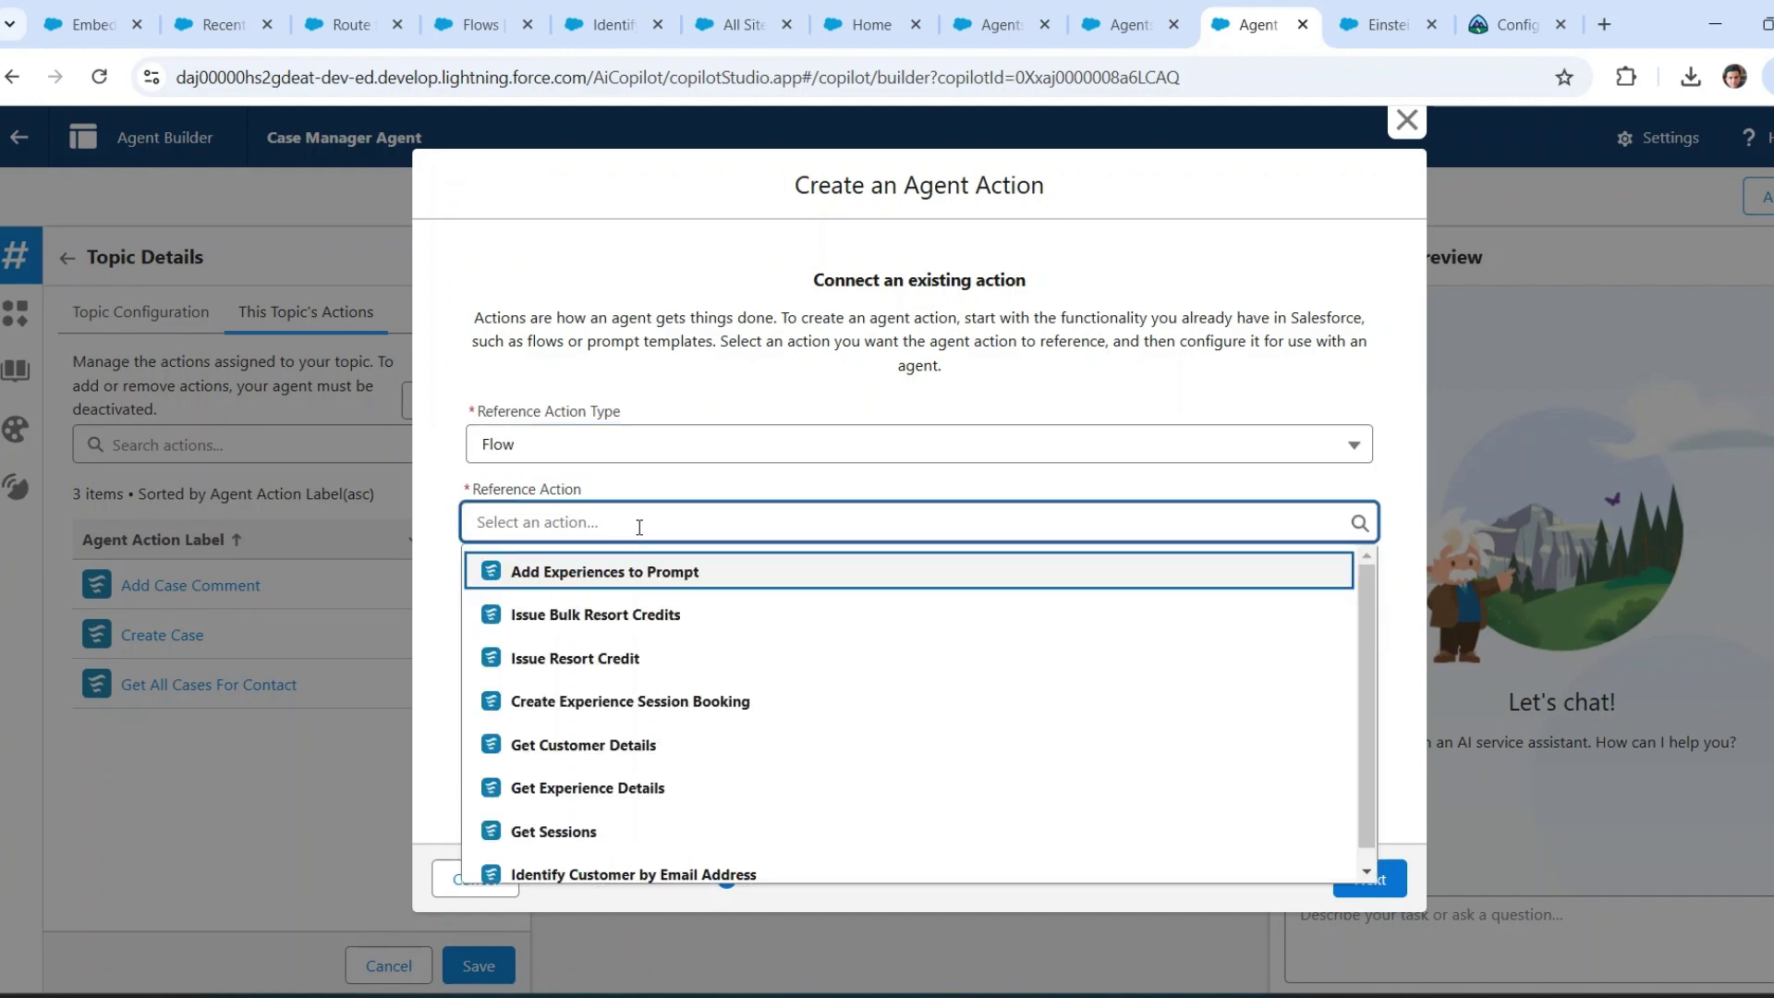
text(Iden)
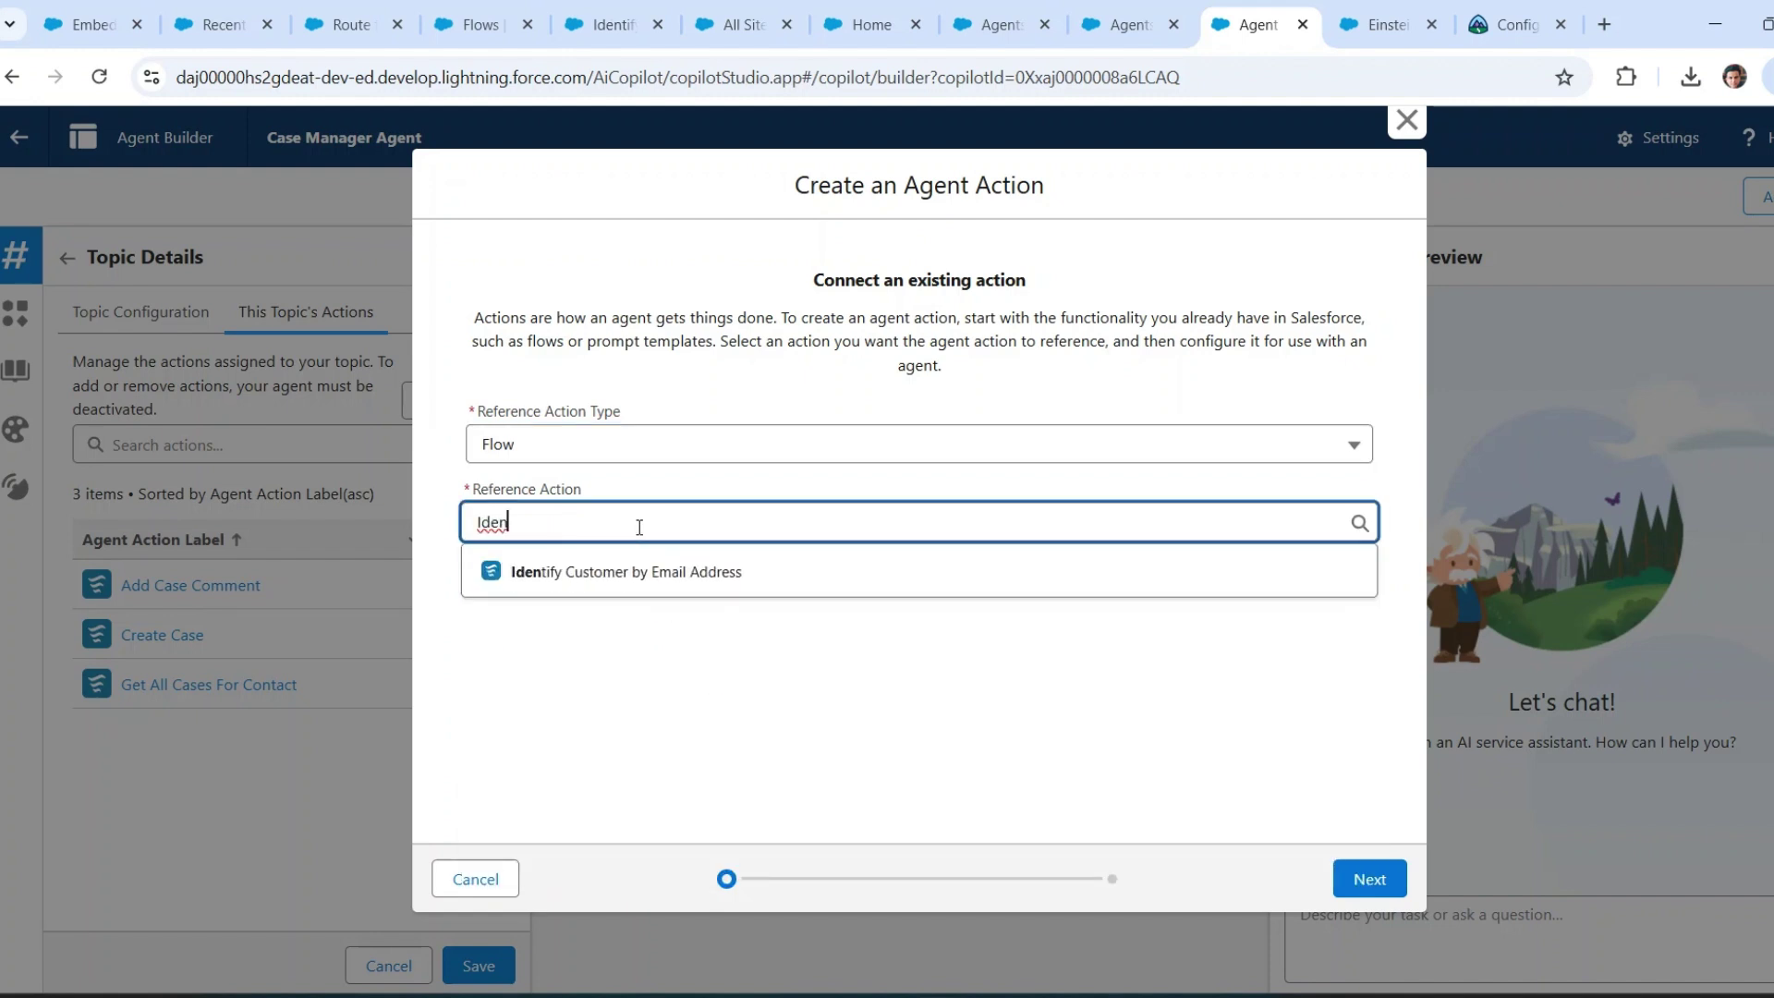
click(631, 578)
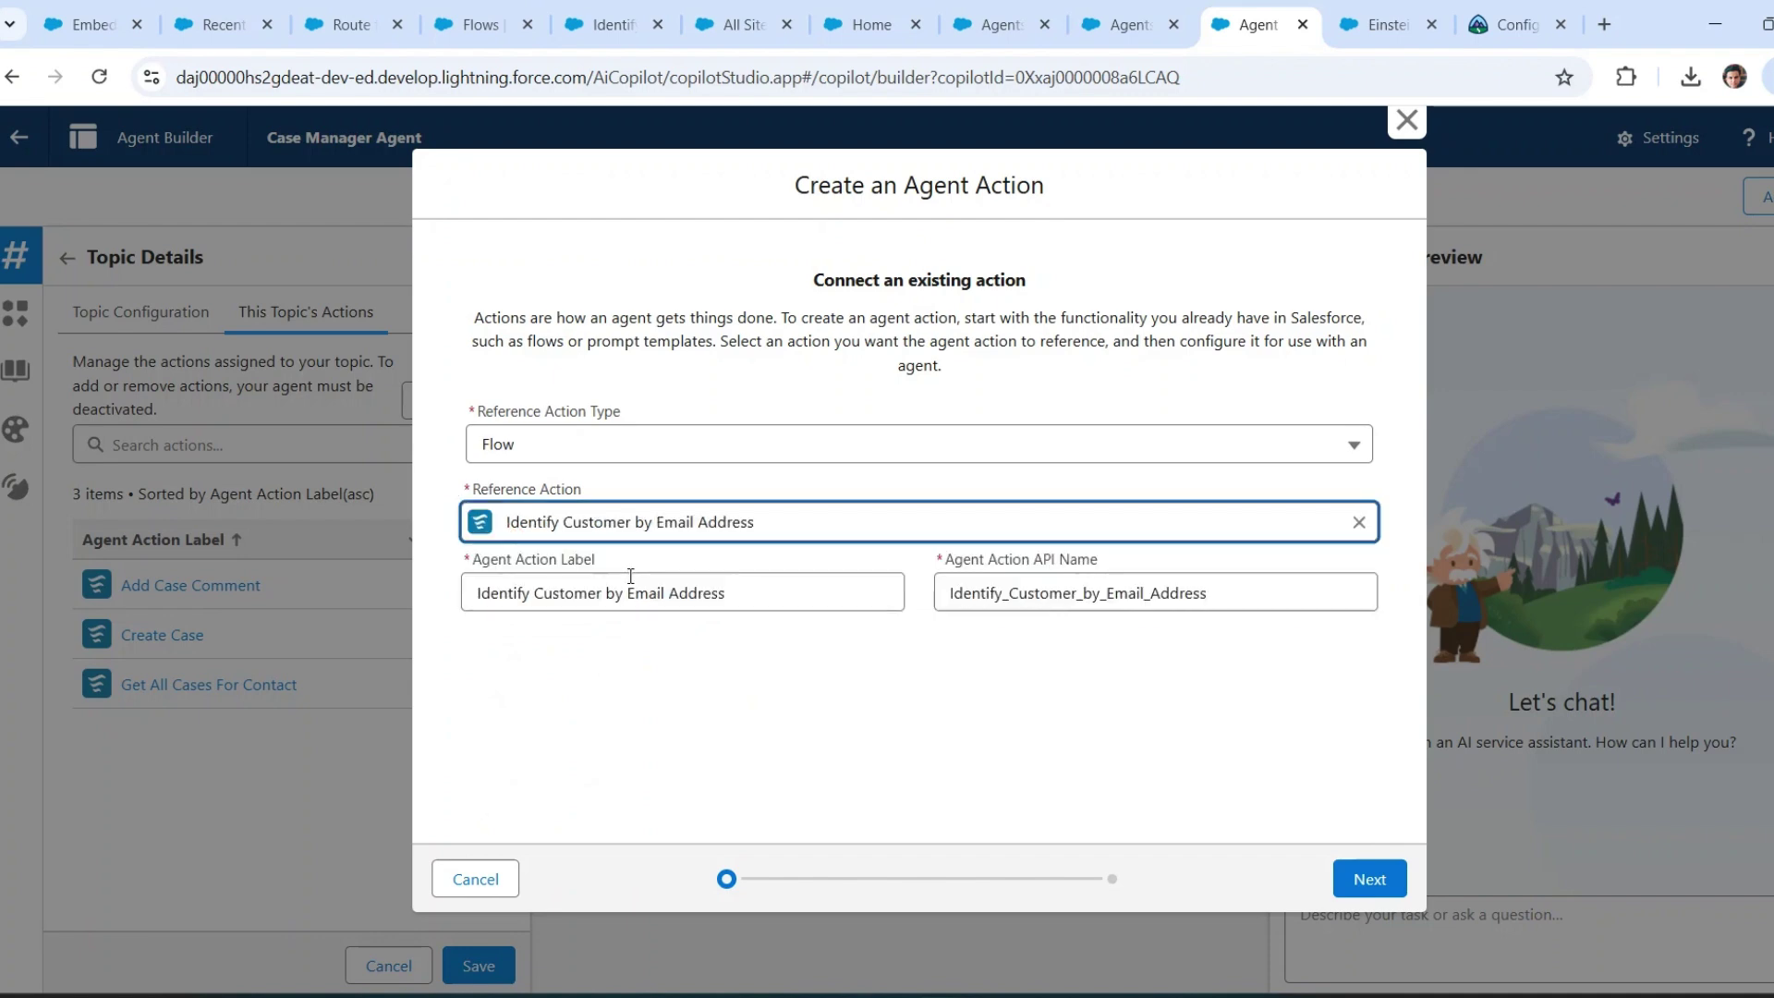
click(1370, 879)
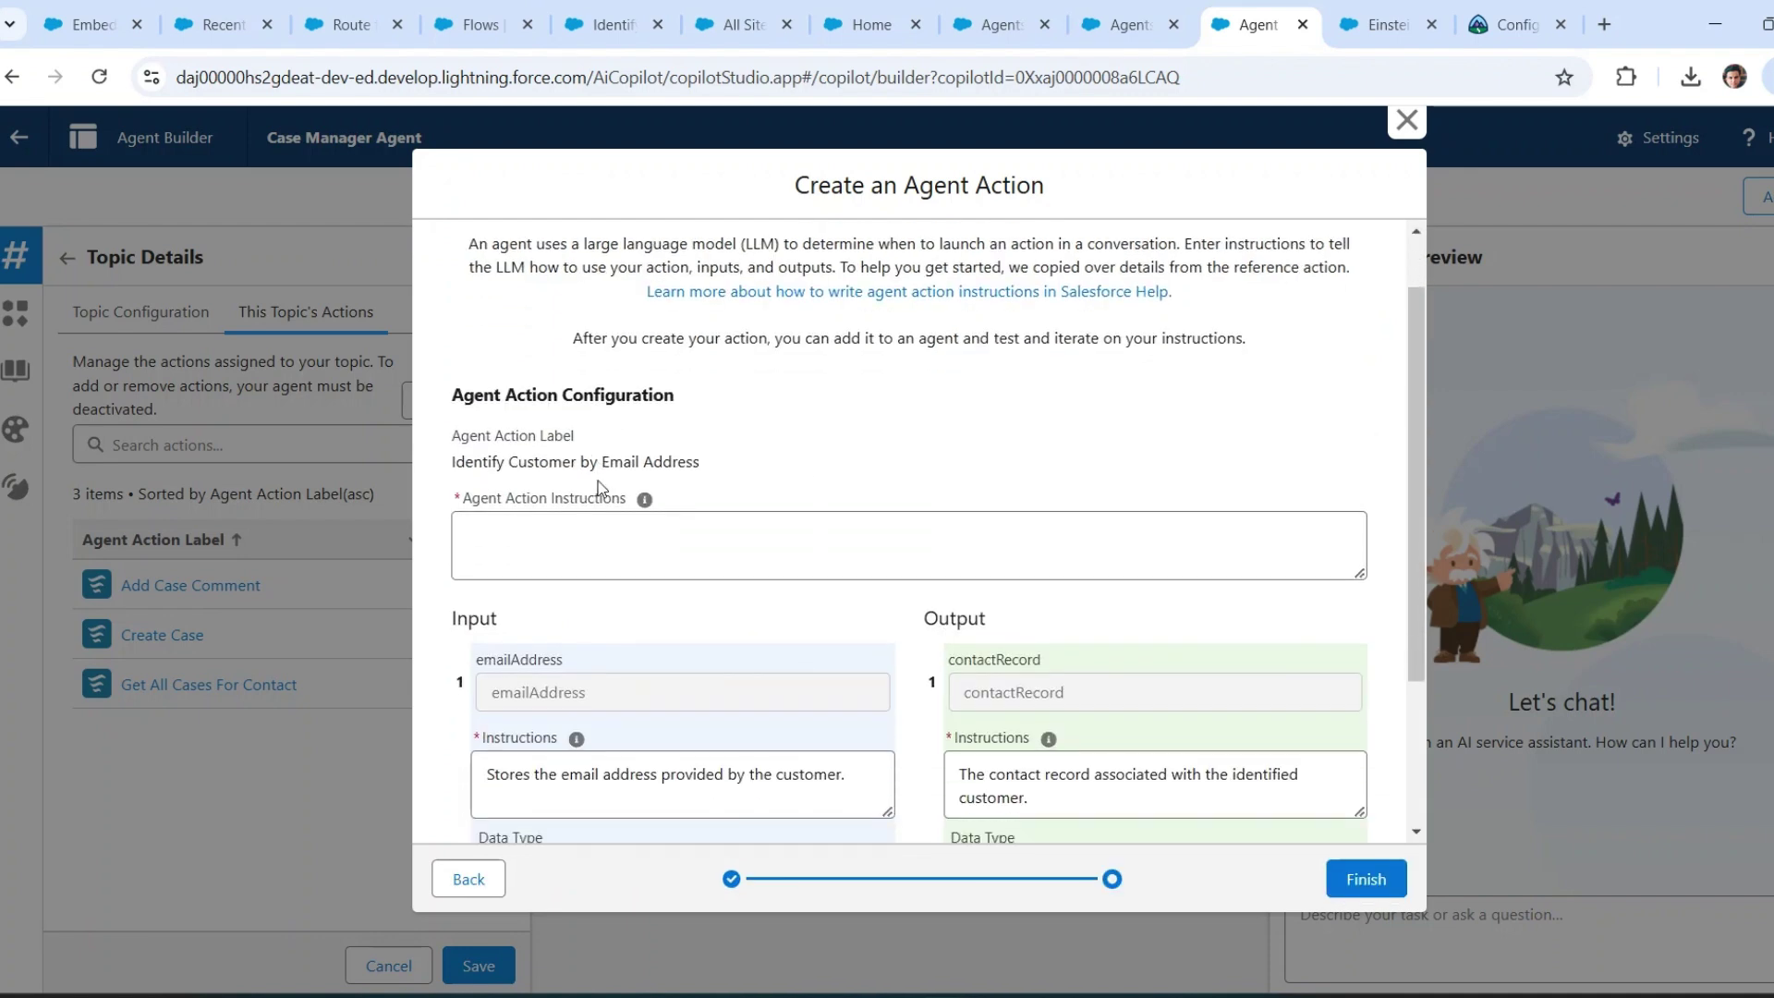
- Enter the agent action instructions "Get the Contact record based on email address provided"
scroll(599, 482, down, 1)
click(502, 461)
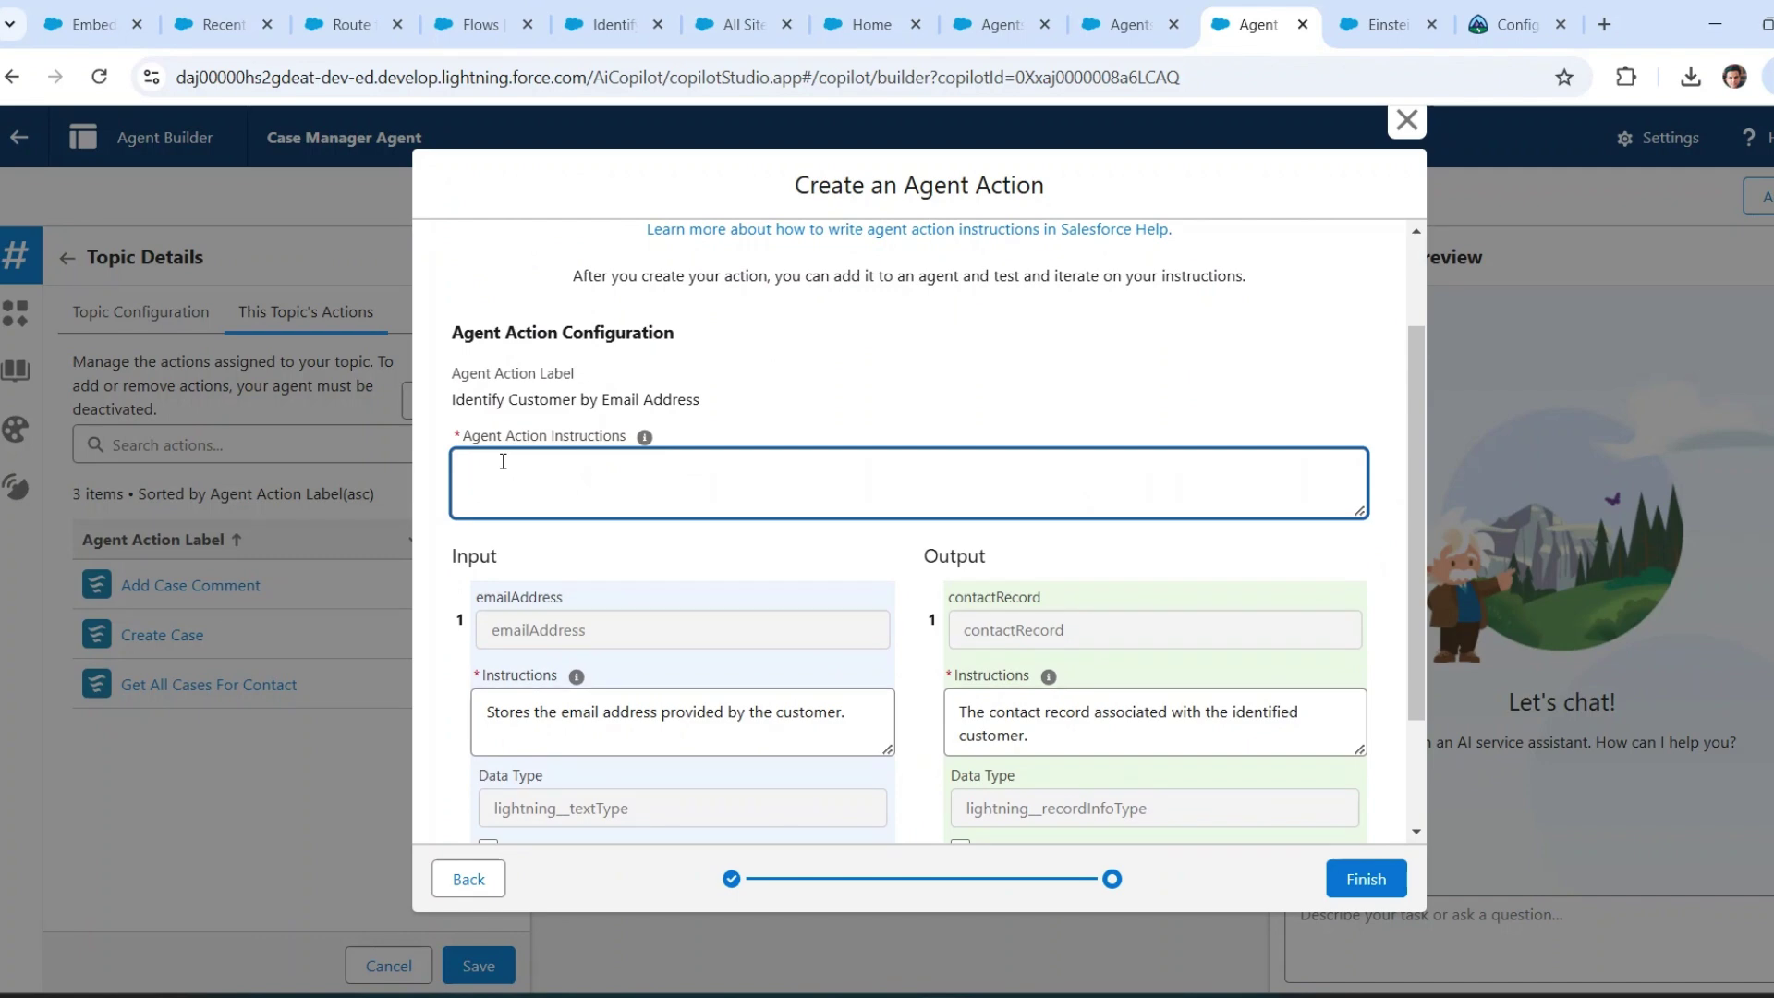
text(Get the Contact record be)
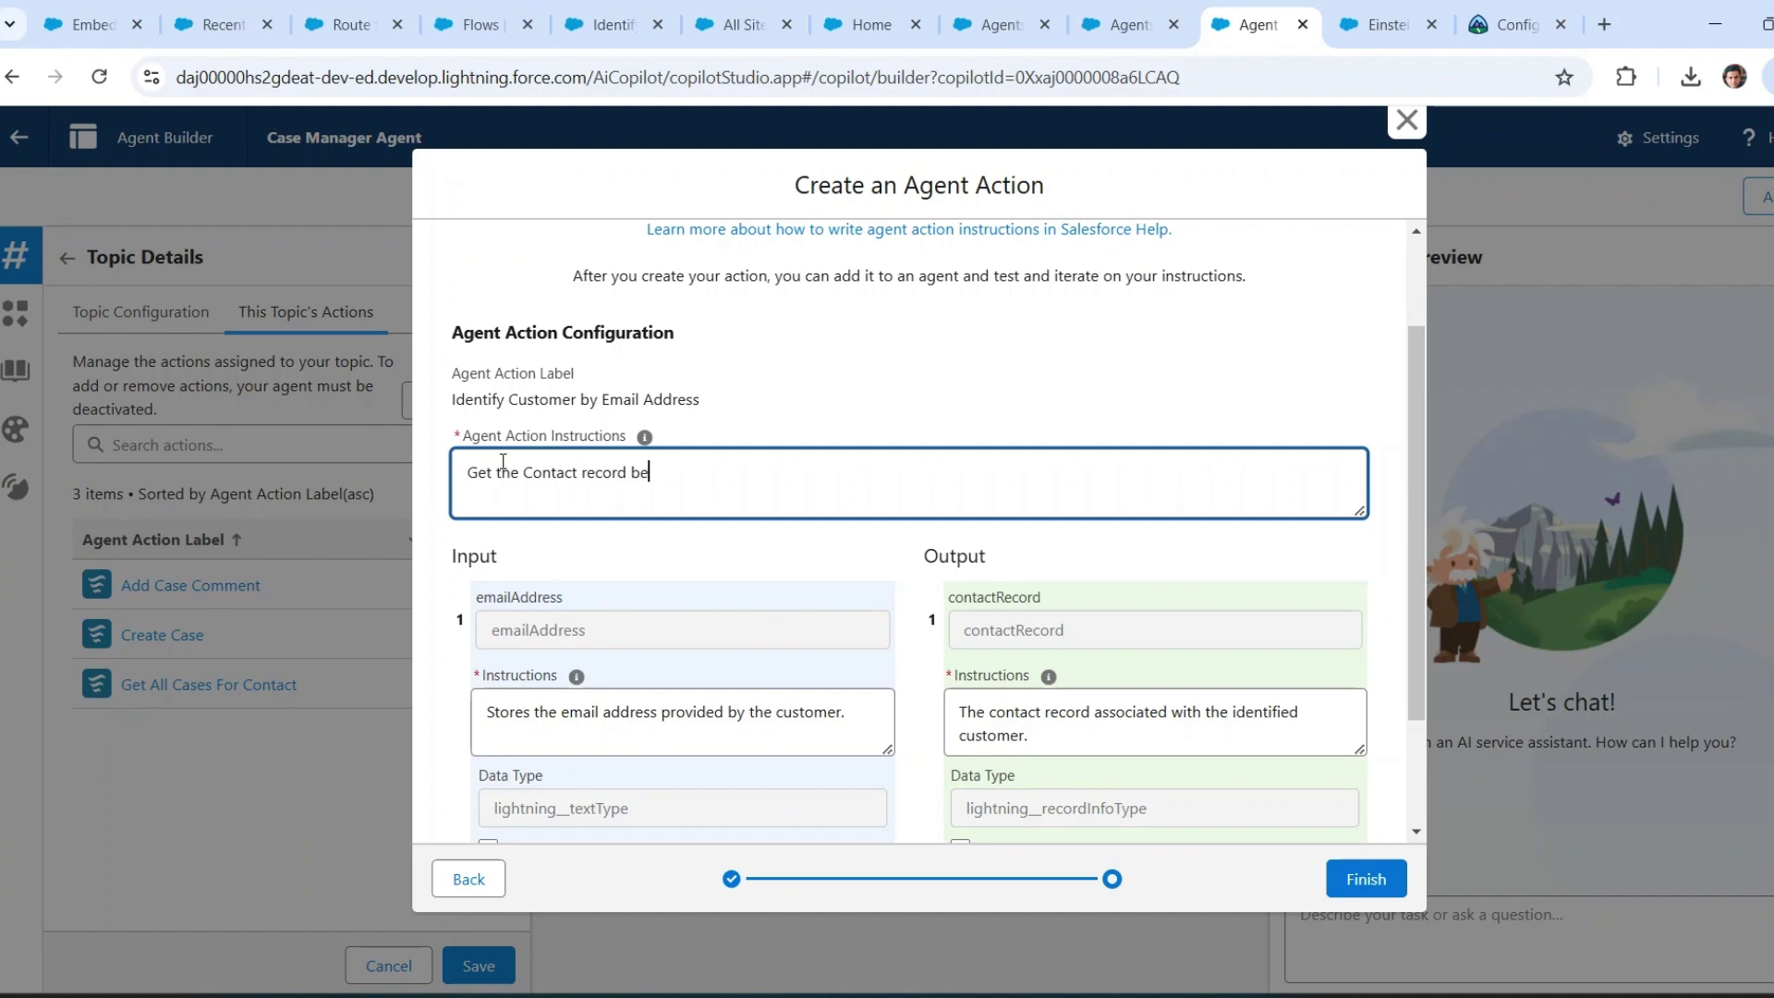
key(BackSpace)
text(ased on em)
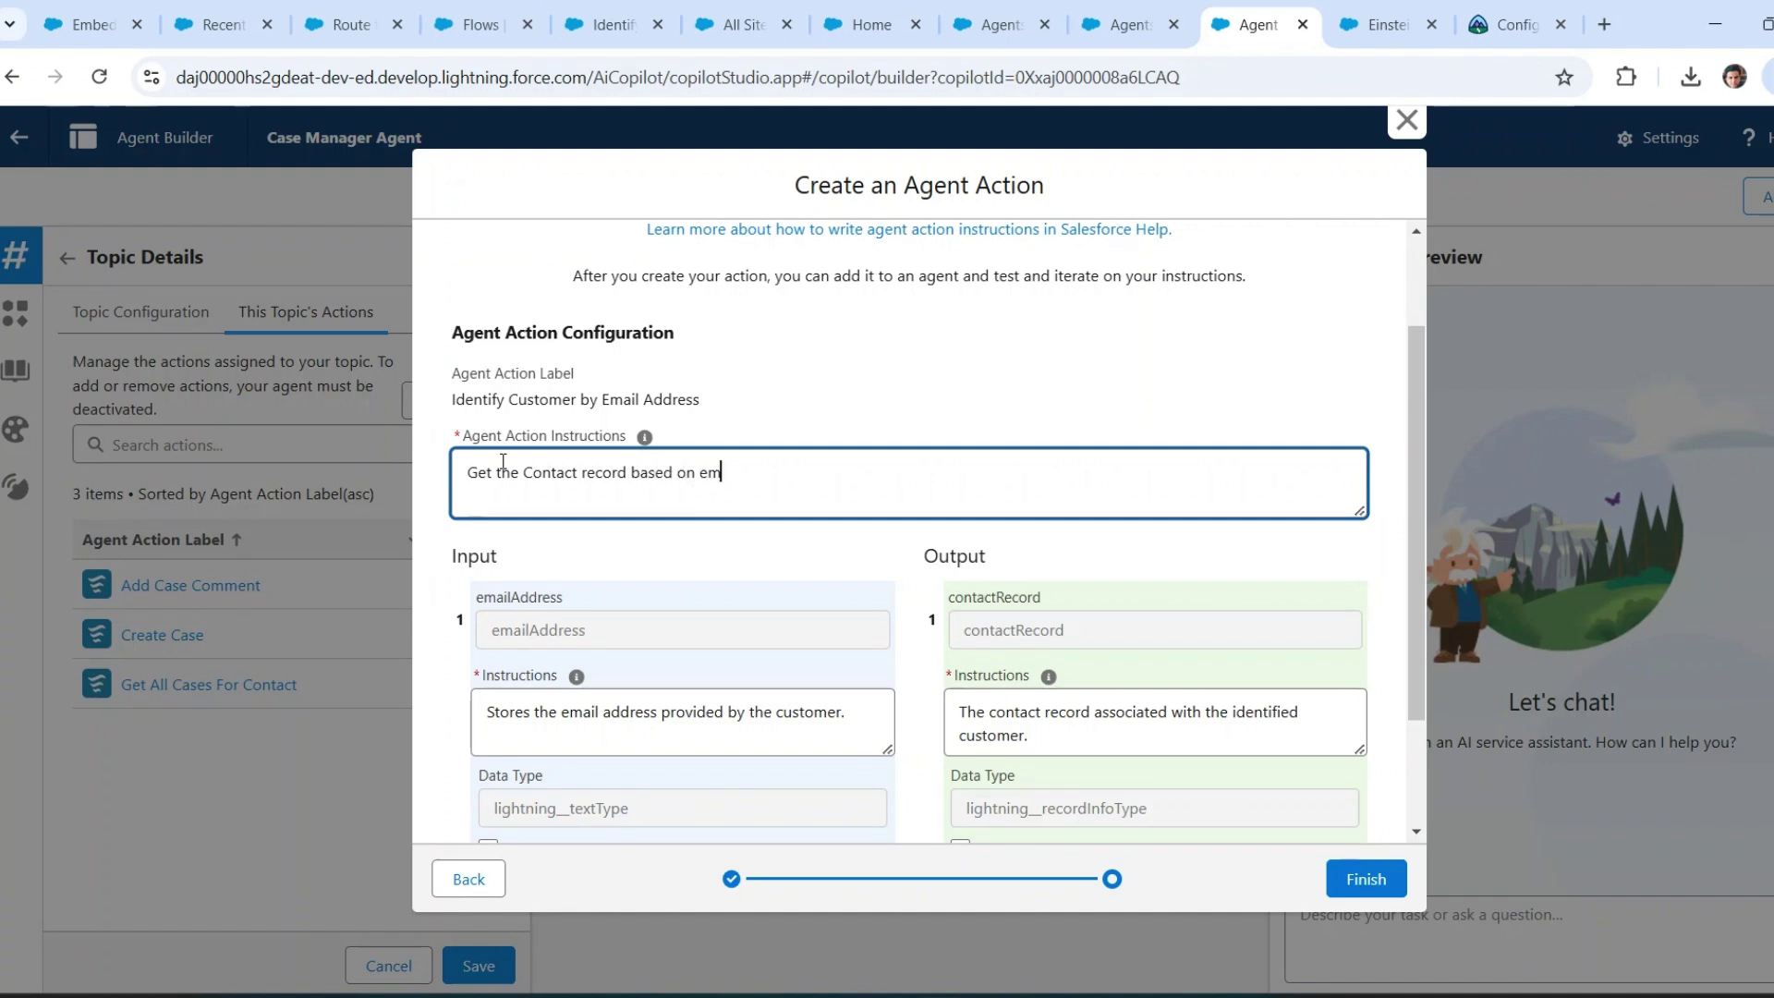
text(ail address provided)
- Require the emailAddress input and collect it from the user, show the contactRecord output in conversation, and finish creating the action
scroll(503, 460, down, 2)
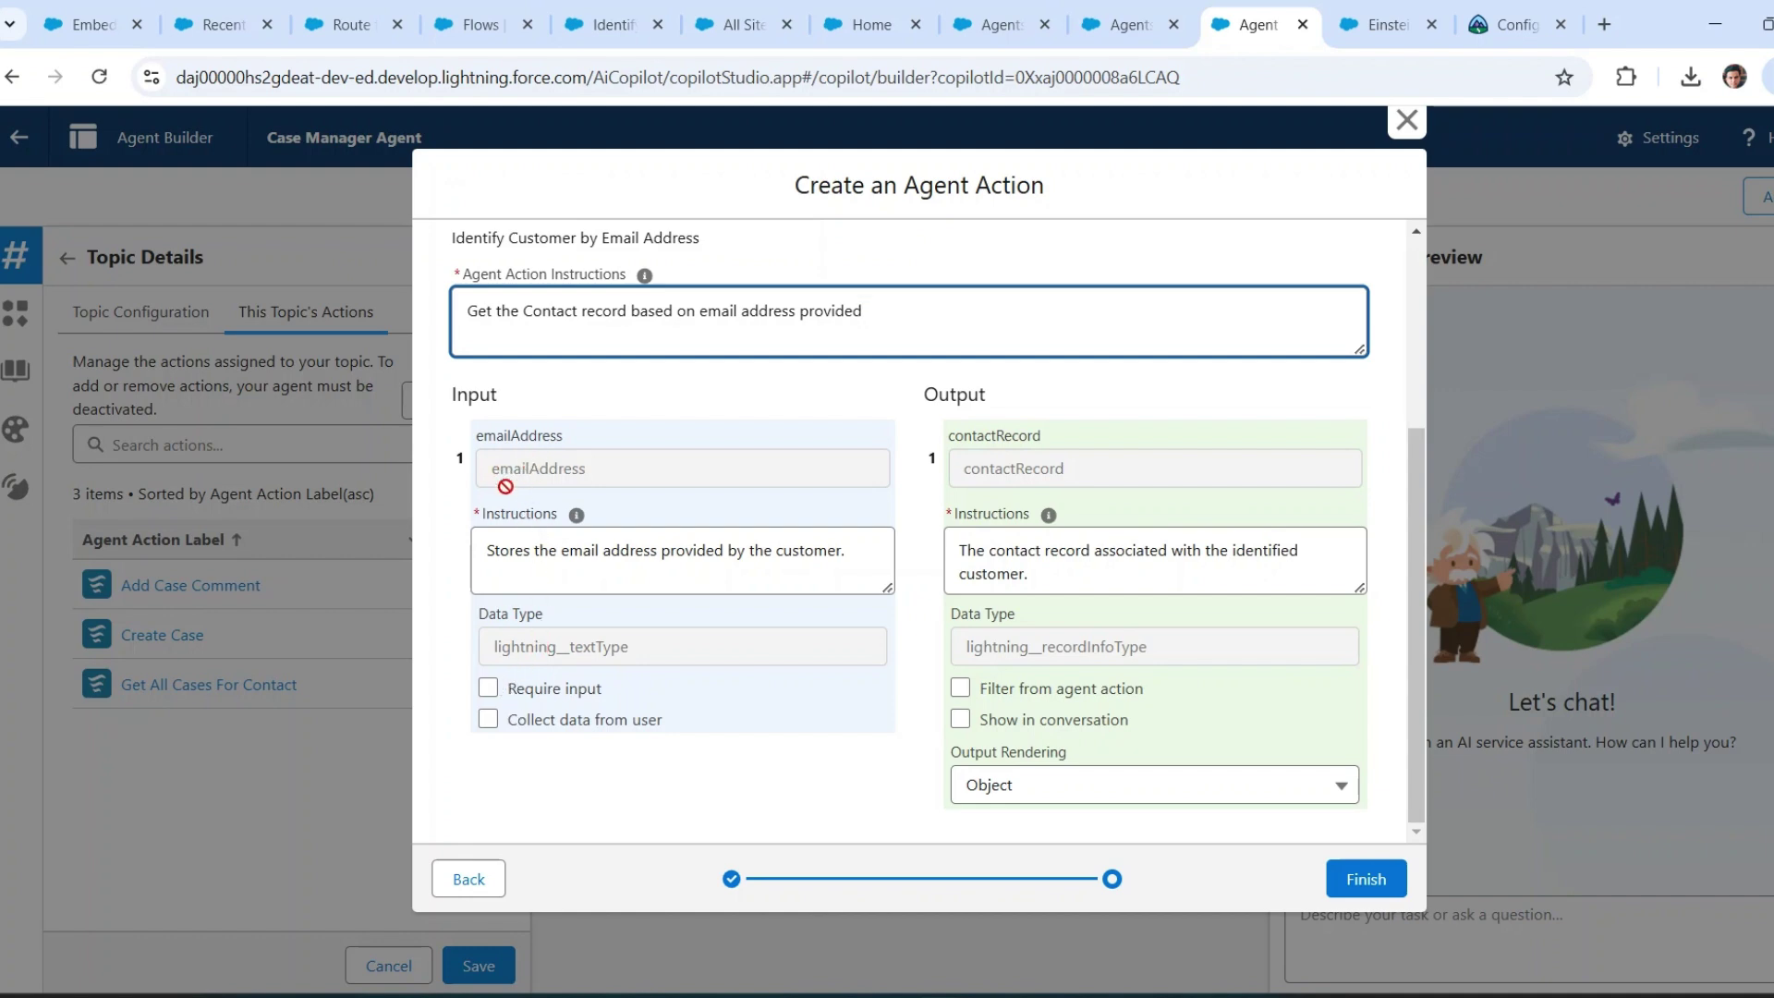
click(490, 690)
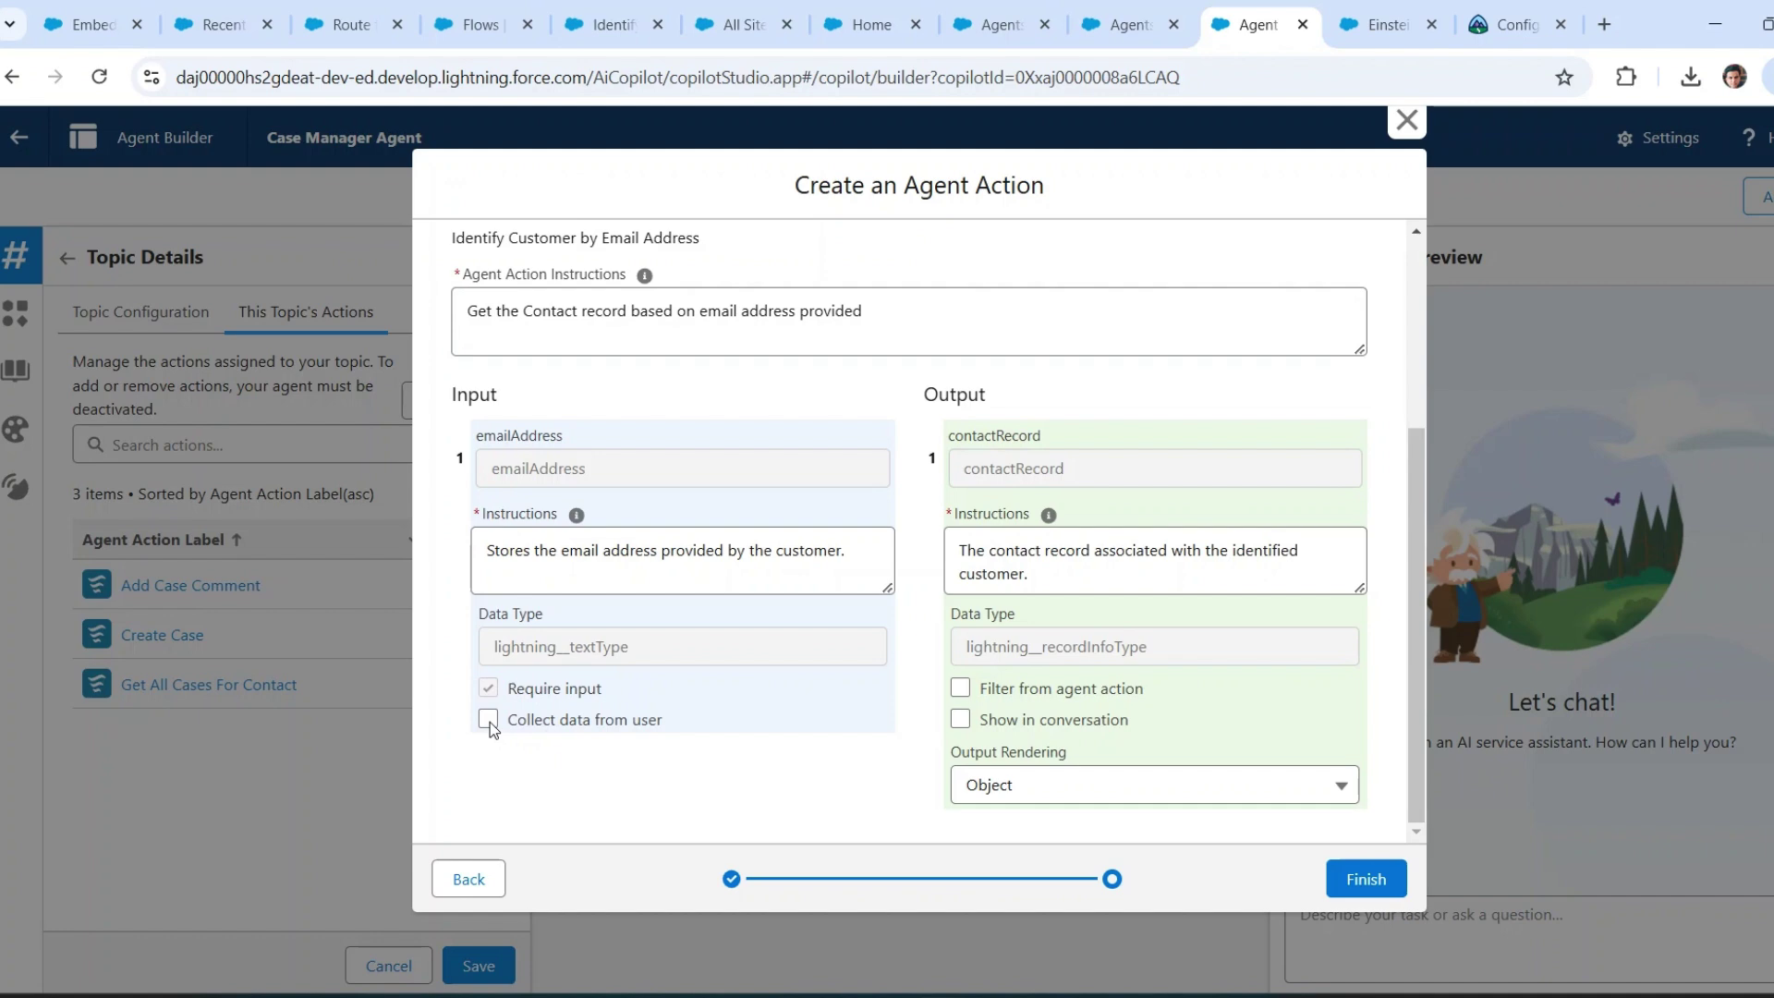
click(490, 723)
click(961, 719)
click(1376, 880)
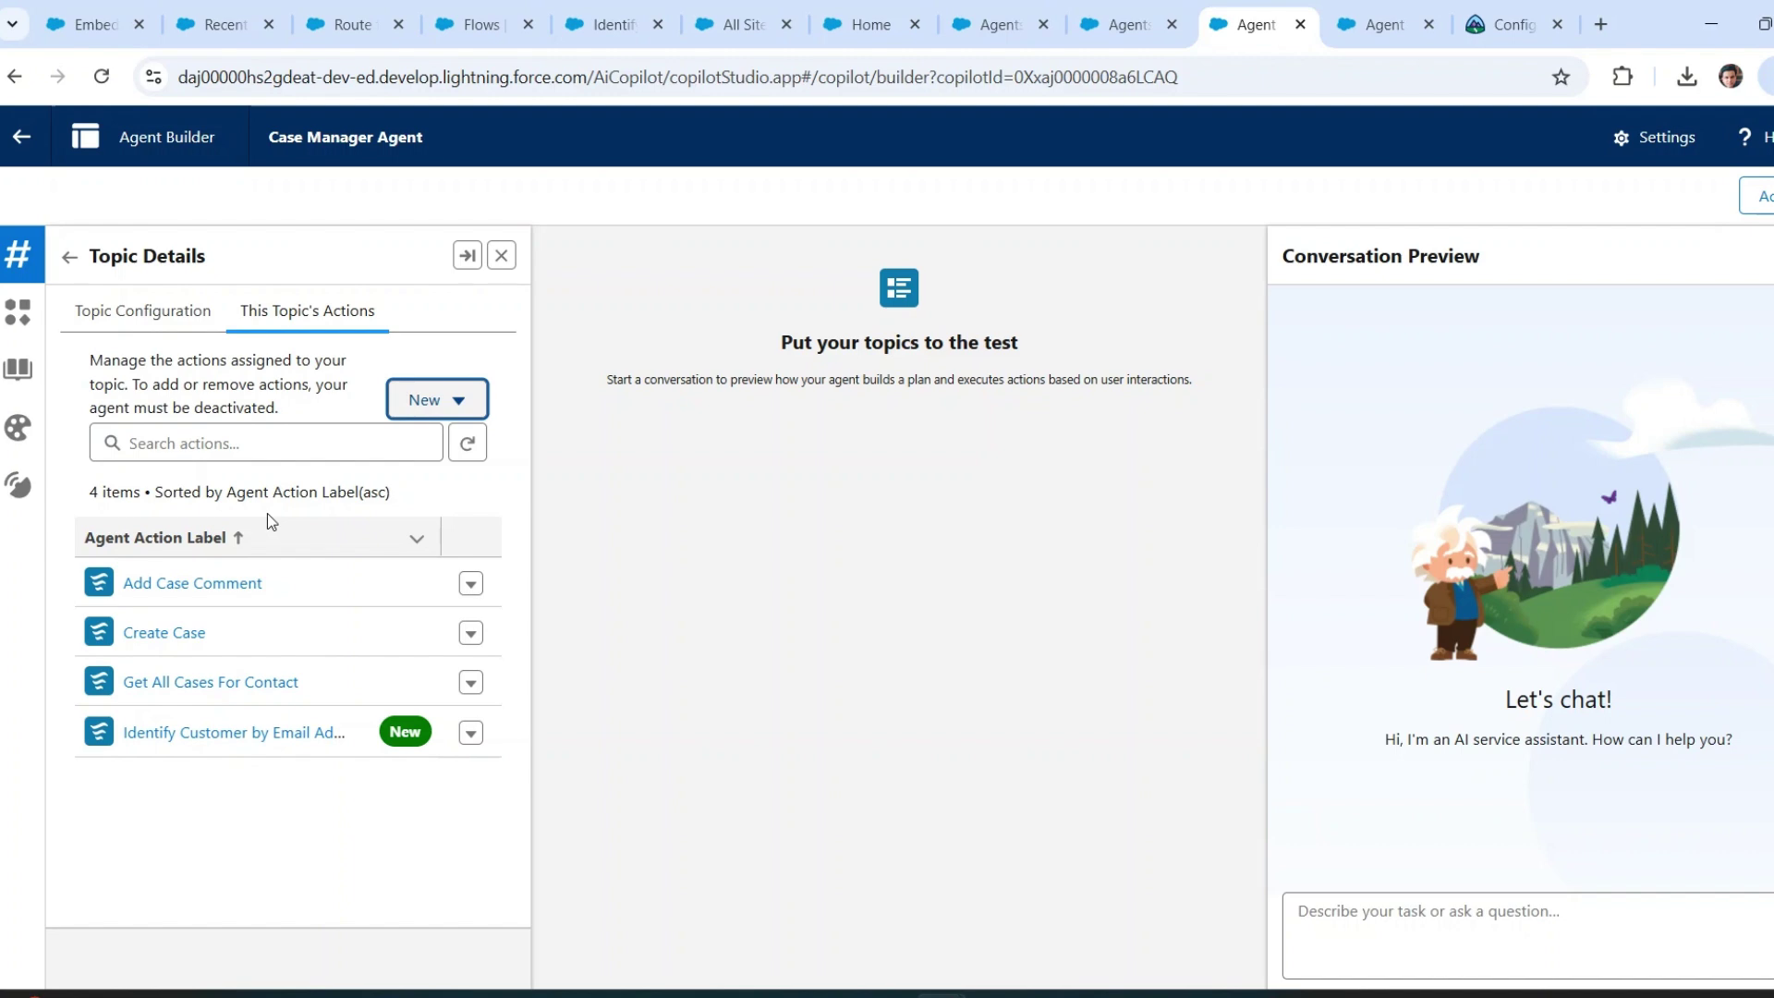
- Add the Get Case By Case Number action from the asset library to the topic's actions
click(437, 399)
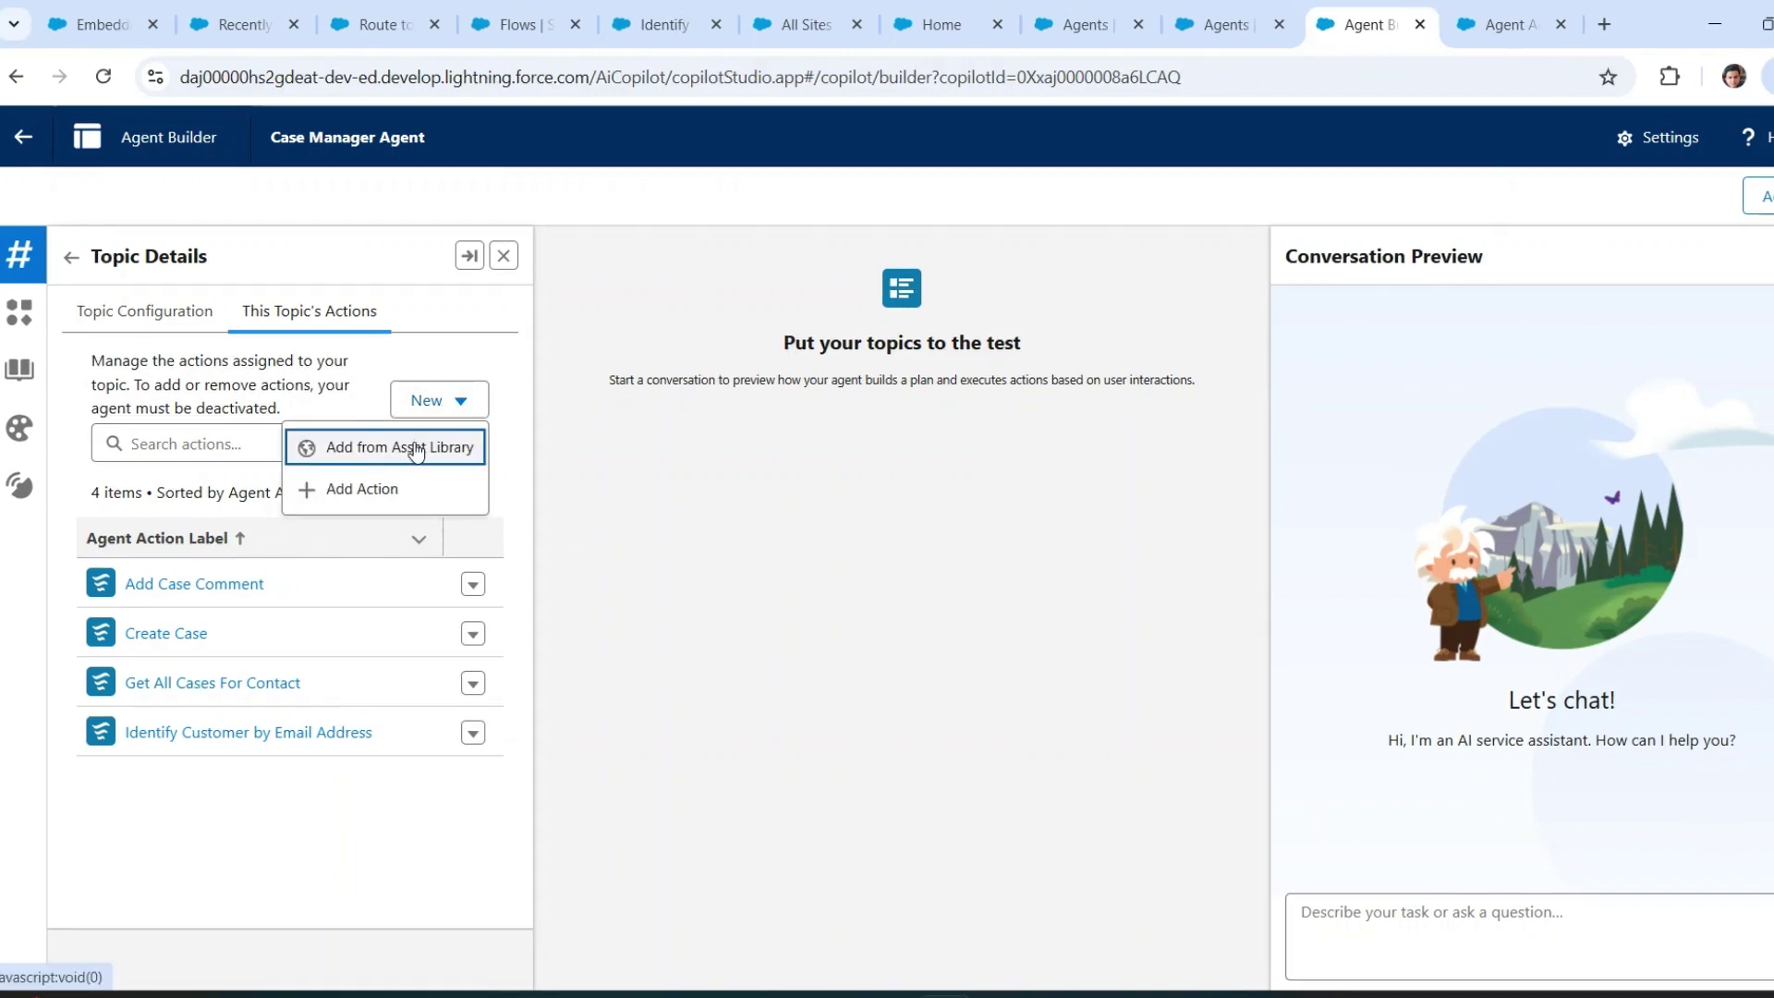
click(415, 449)
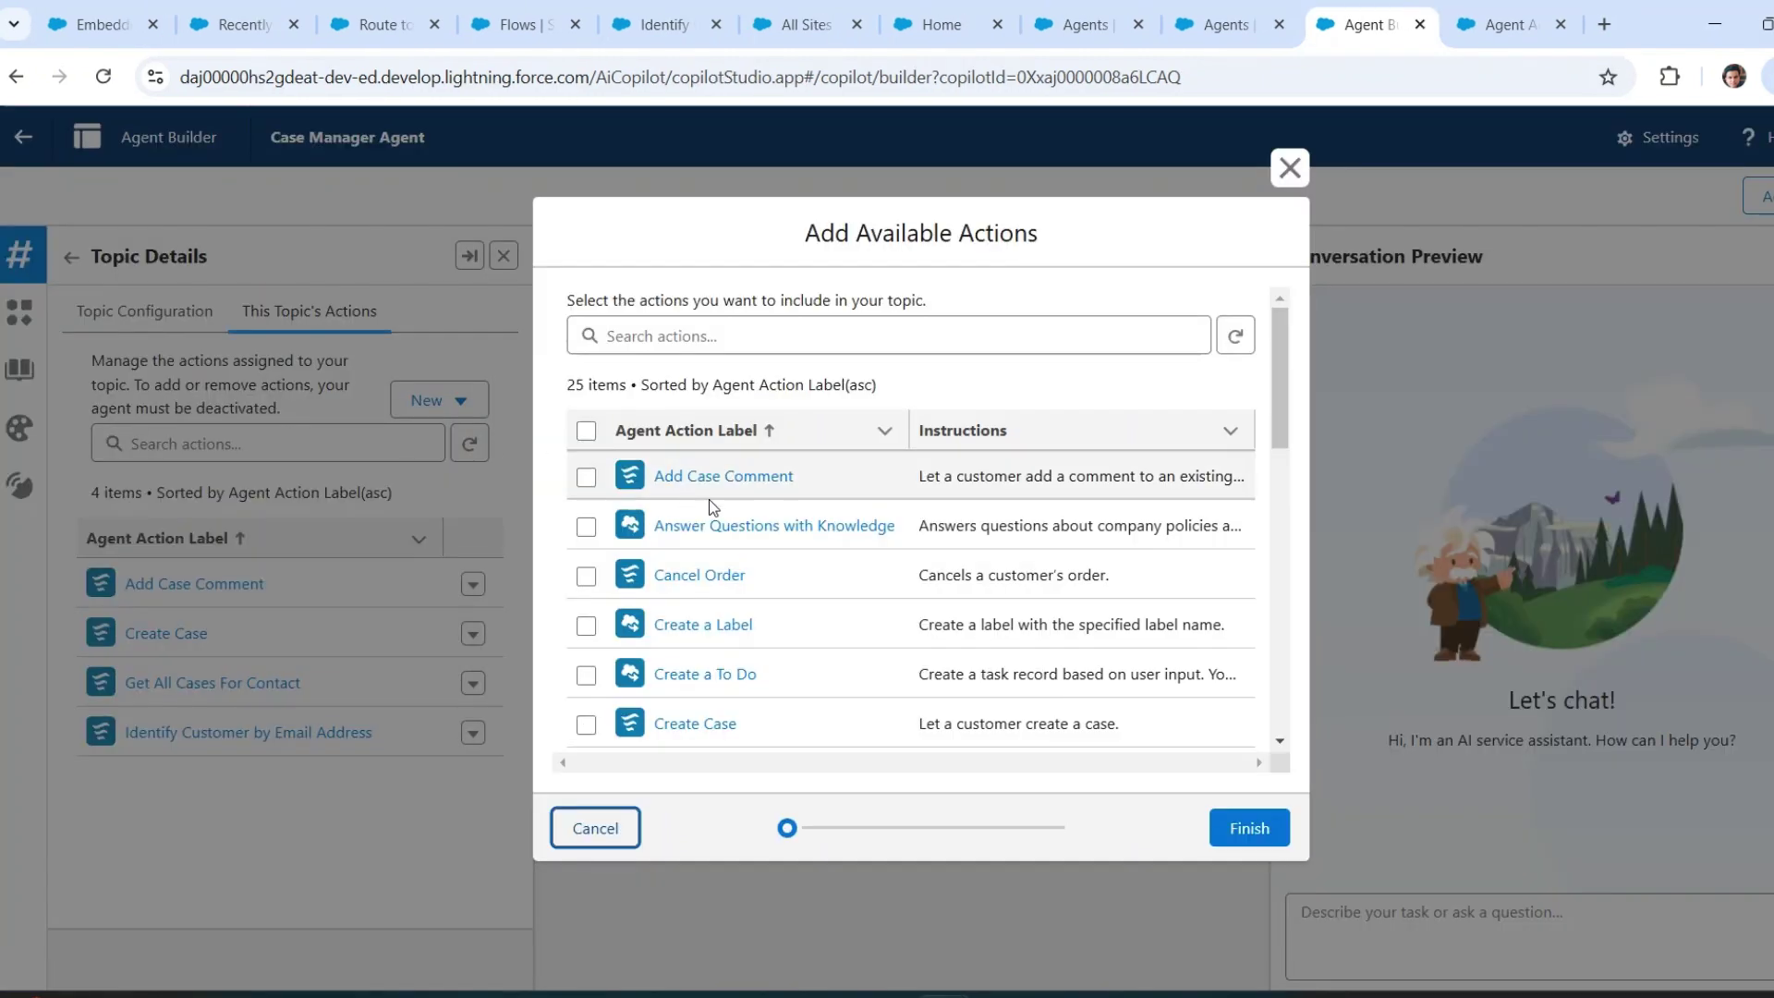
scroll(763, 586, down, 1)
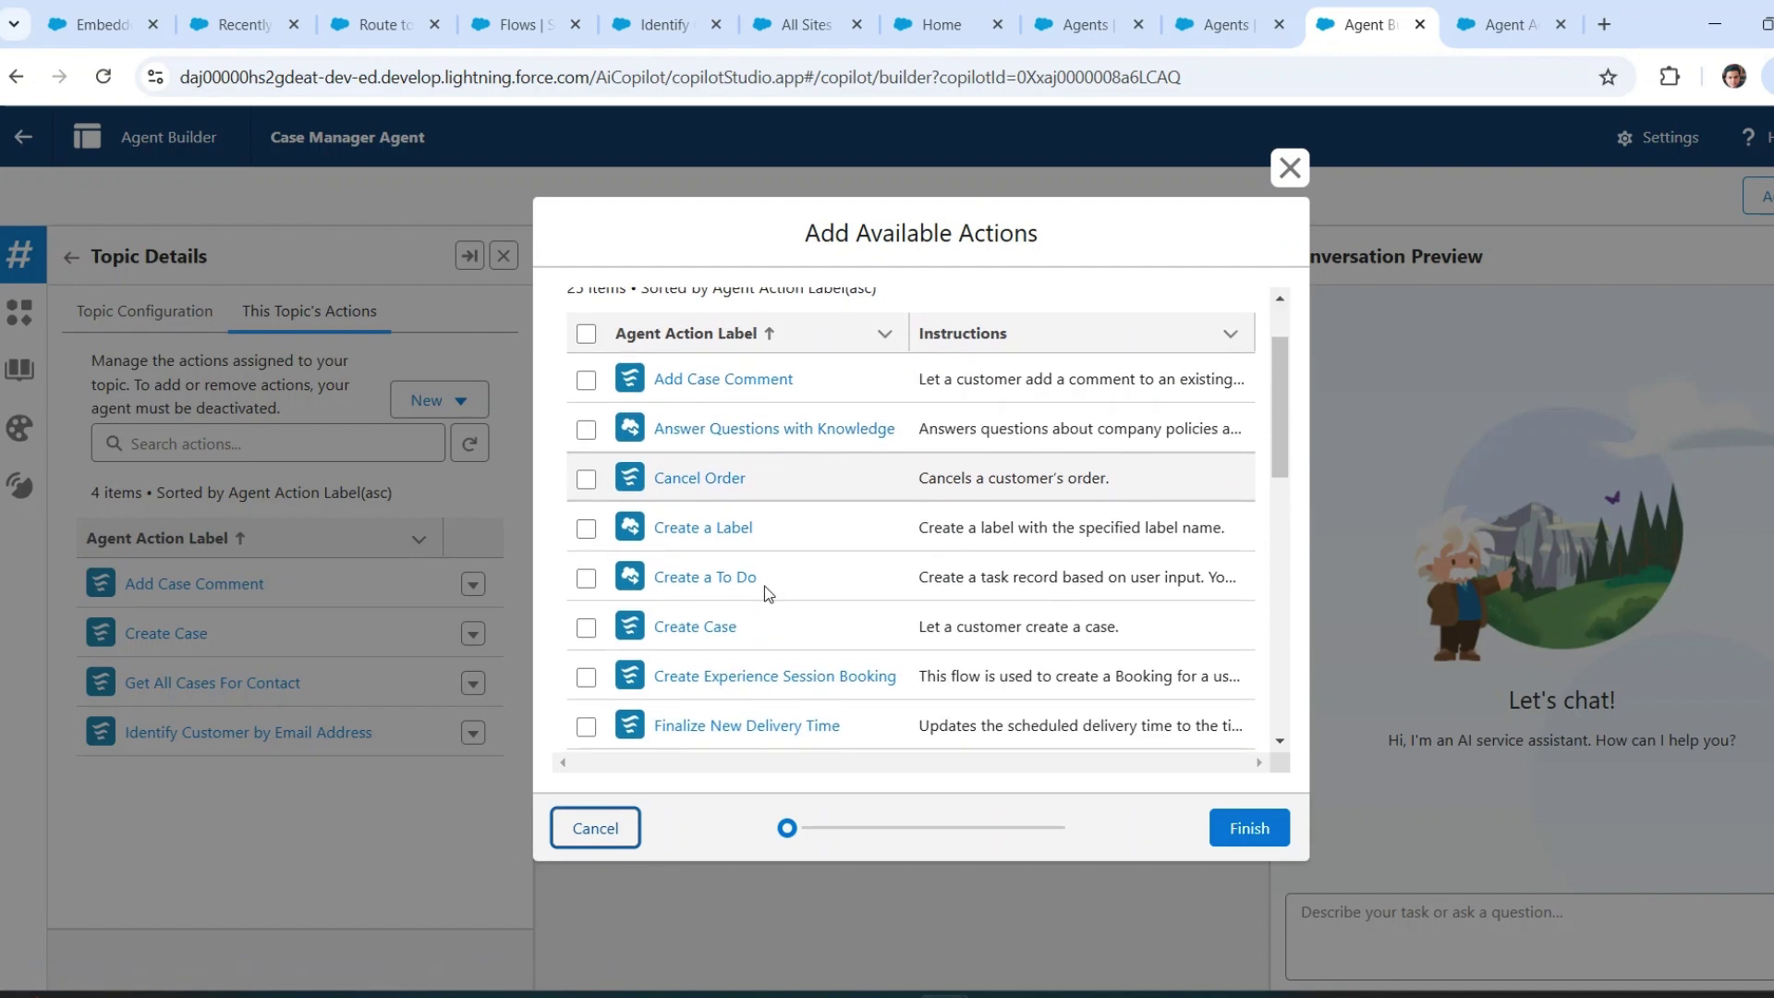
scroll(763, 586, down, 4)
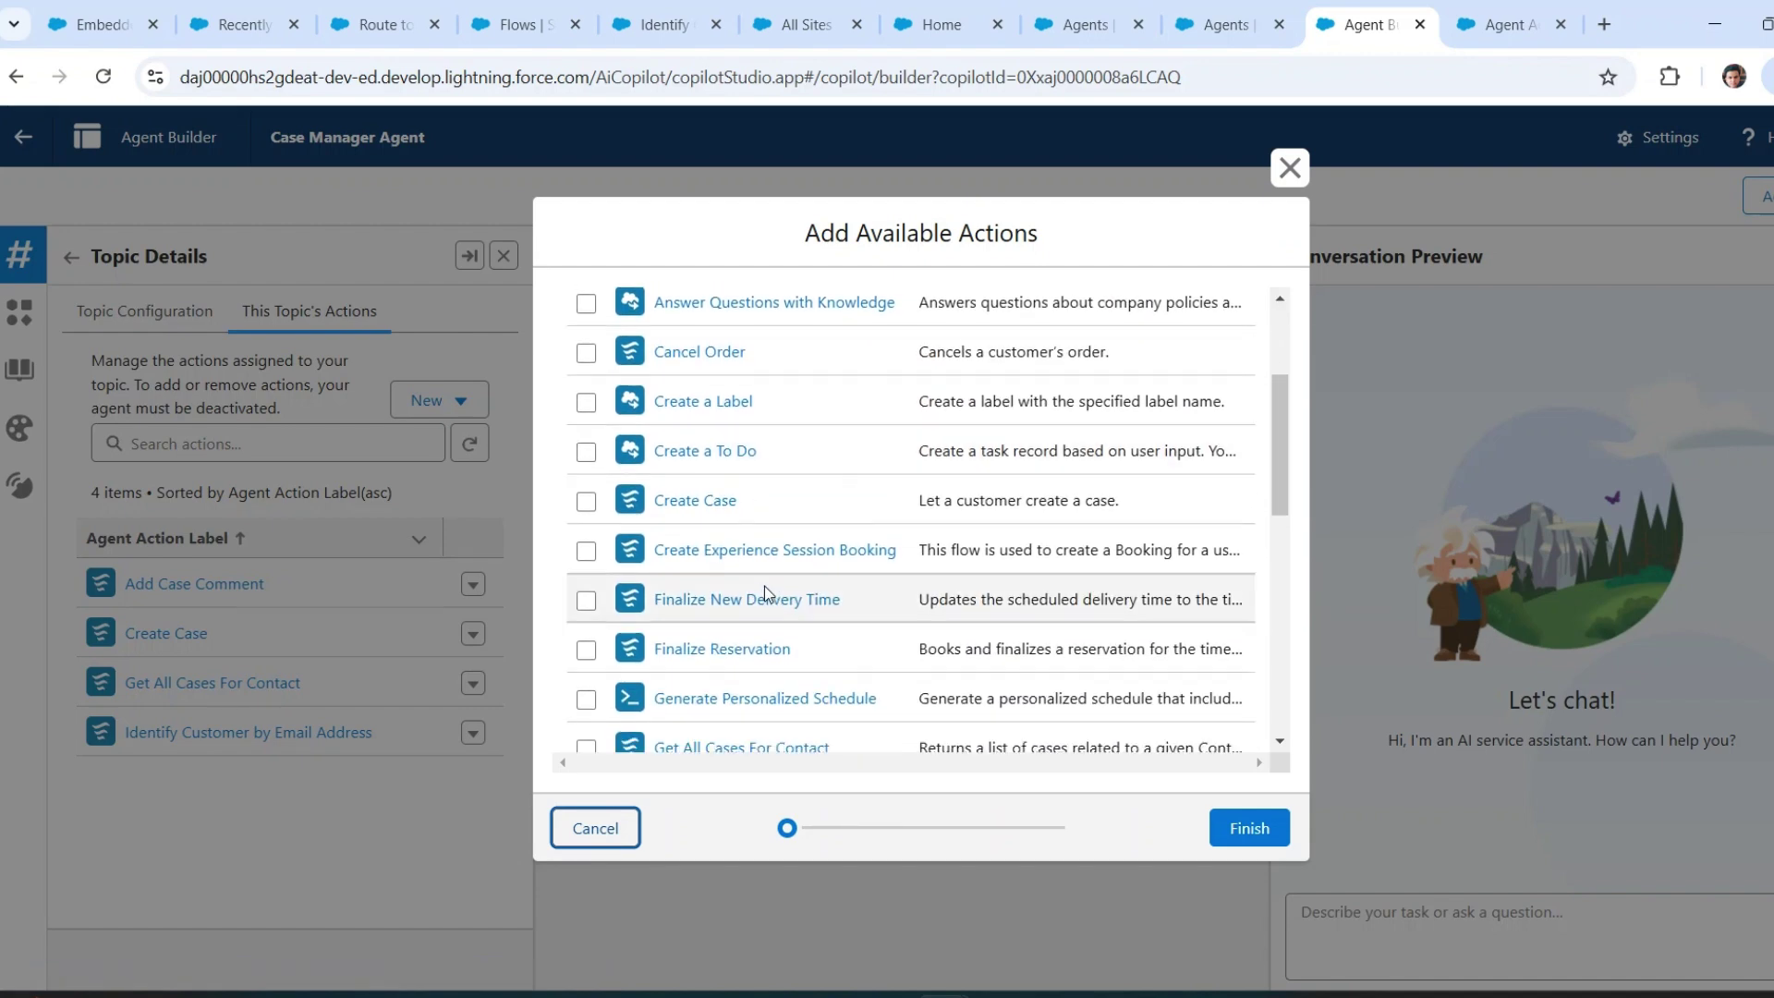
scroll(763, 586, down, 1)
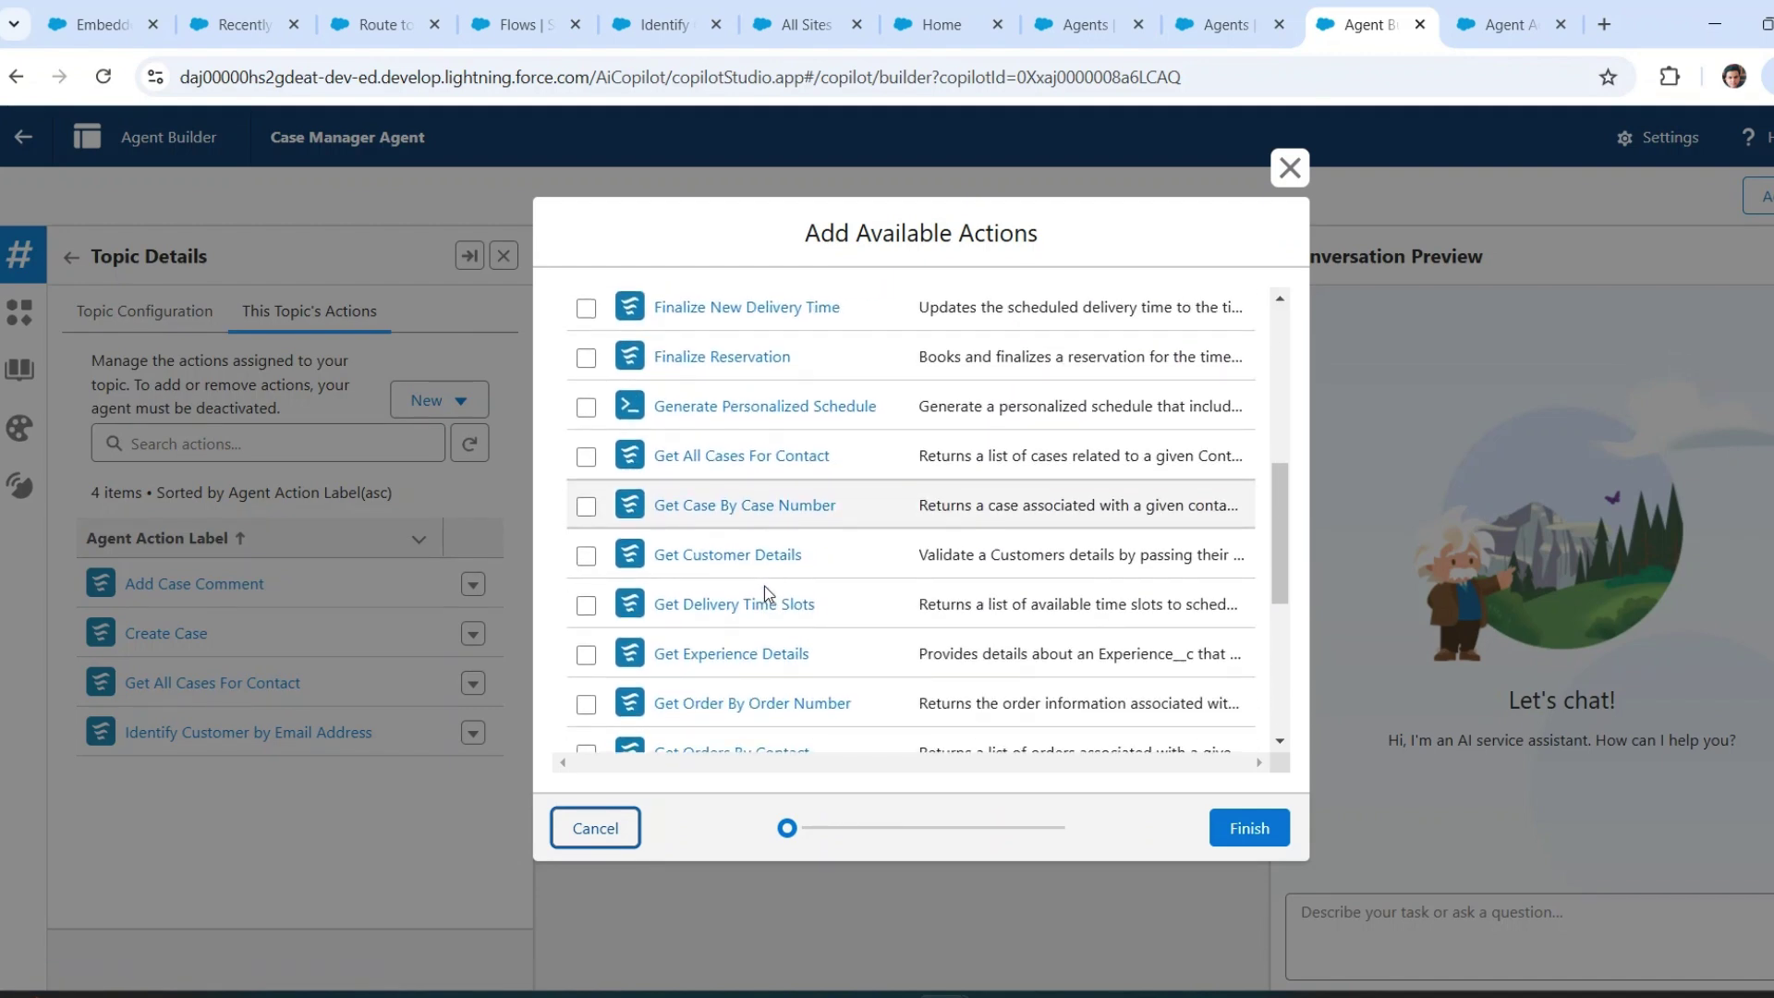
scroll(763, 585, down, 1)
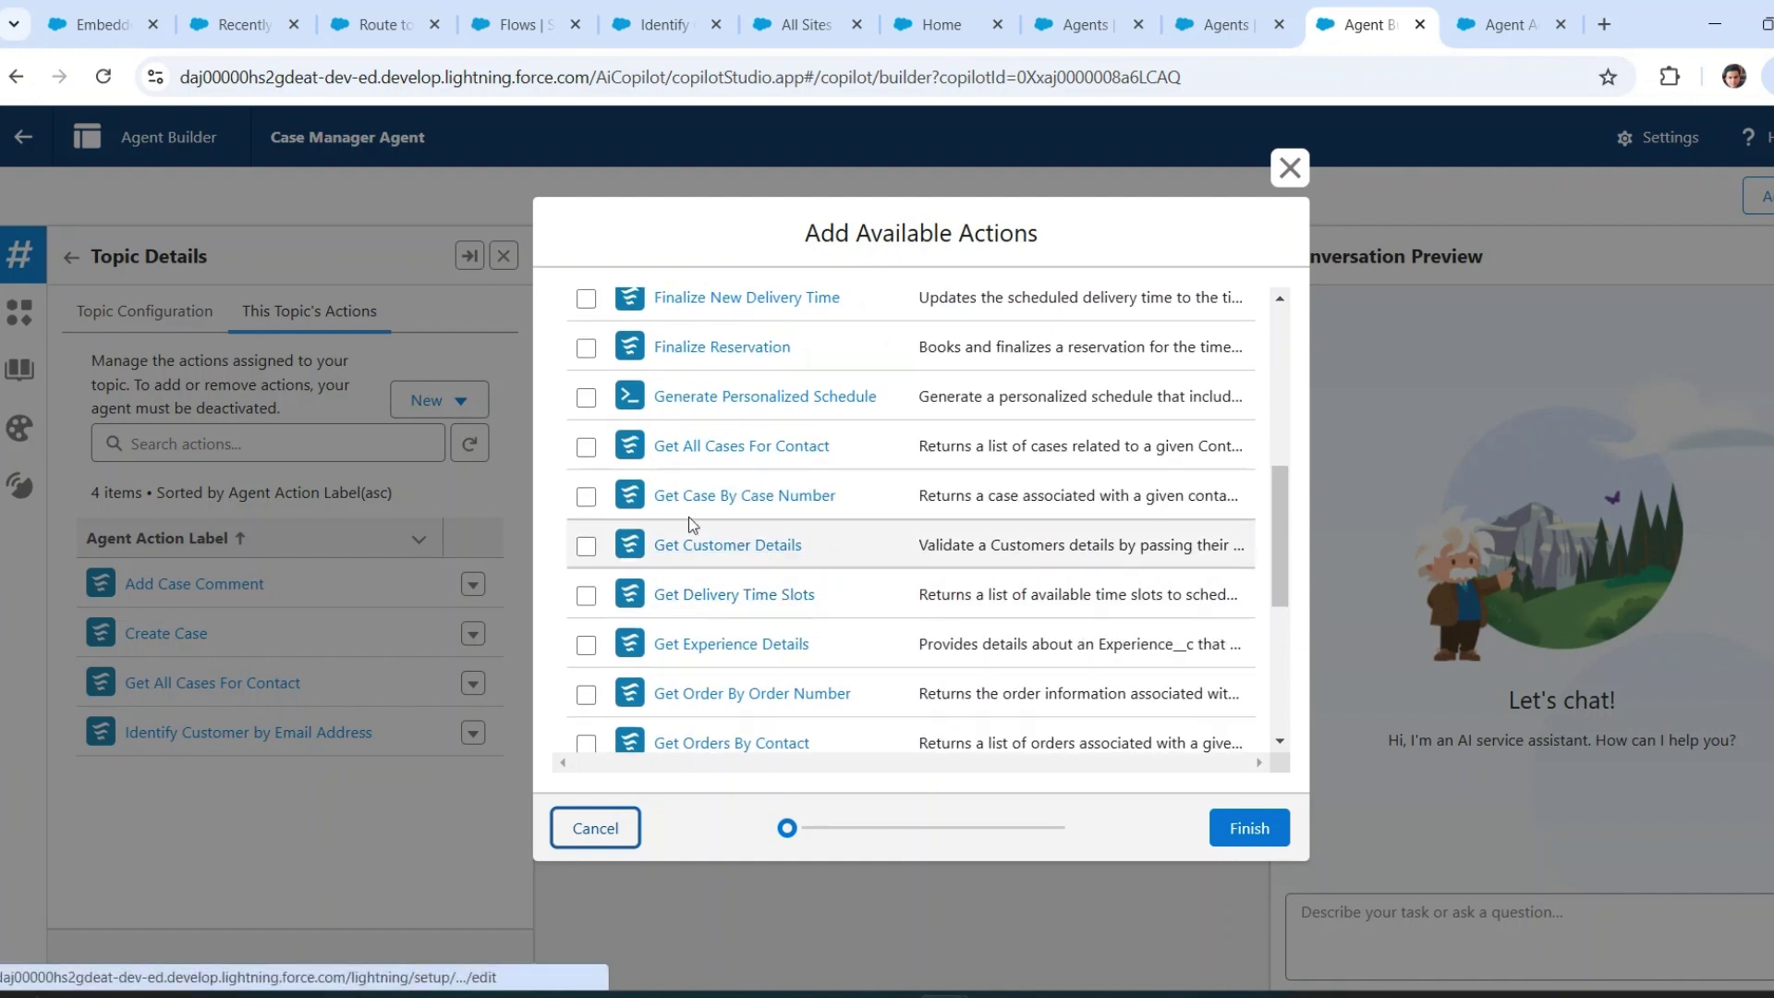
click(586, 497)
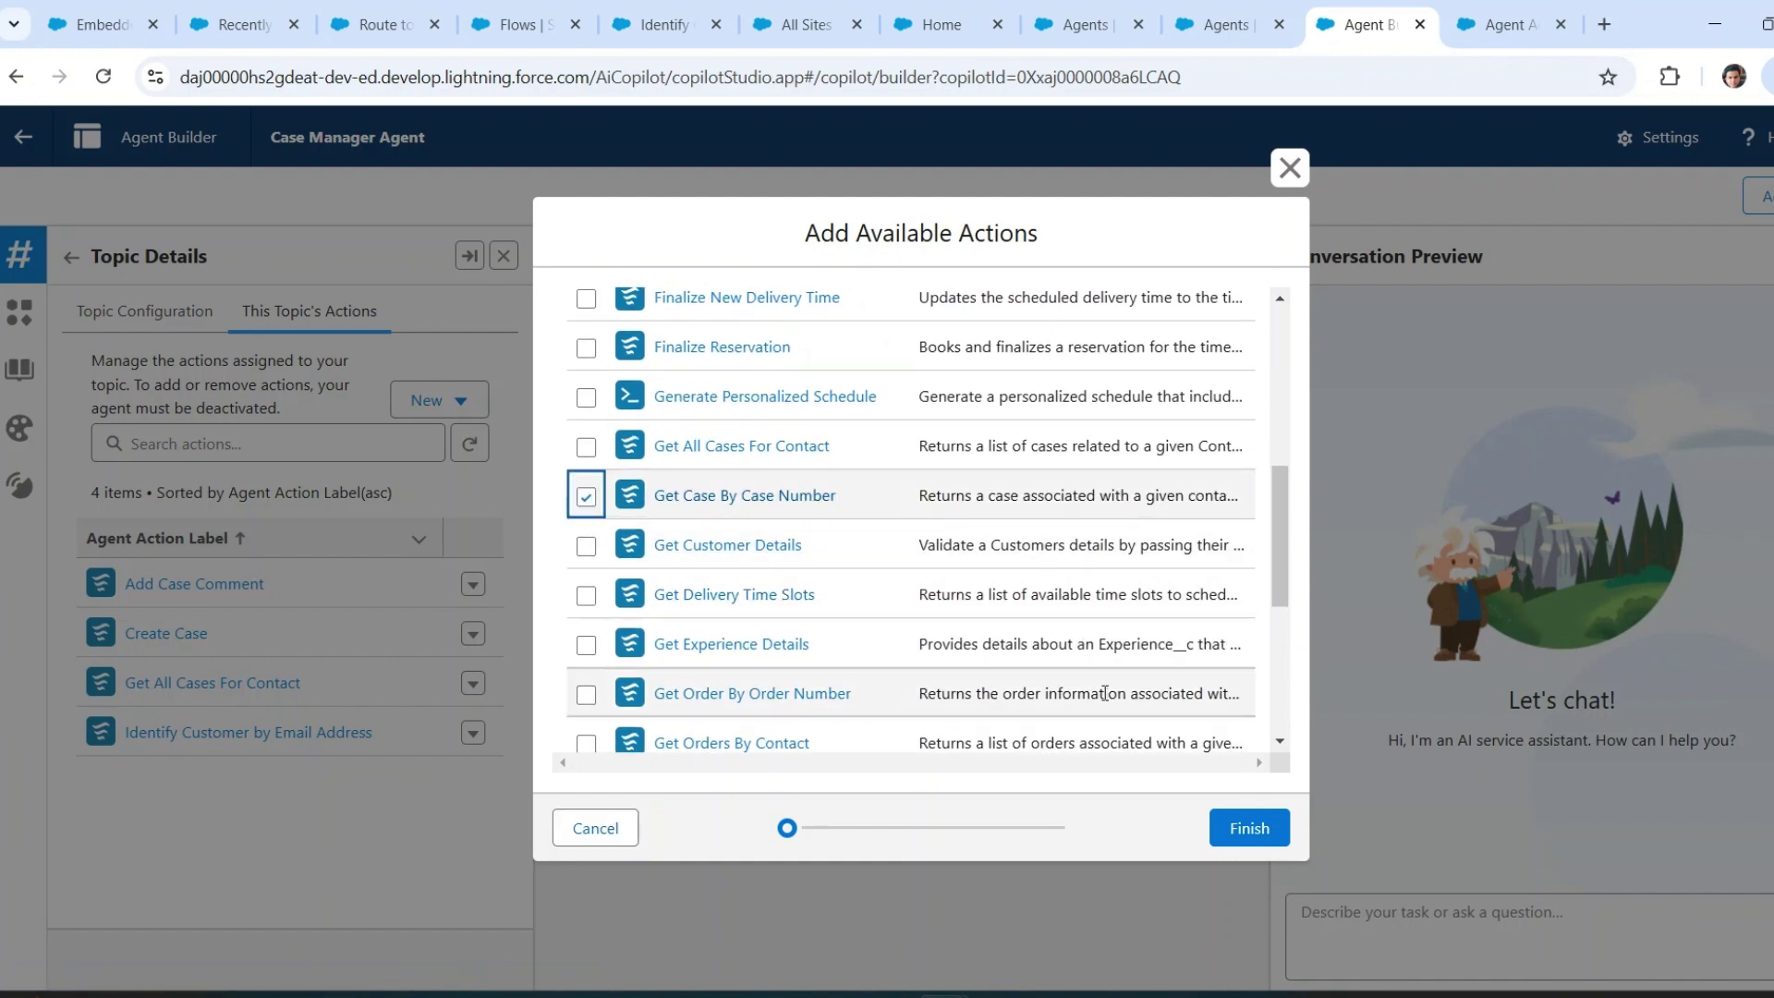
click(1244, 838)
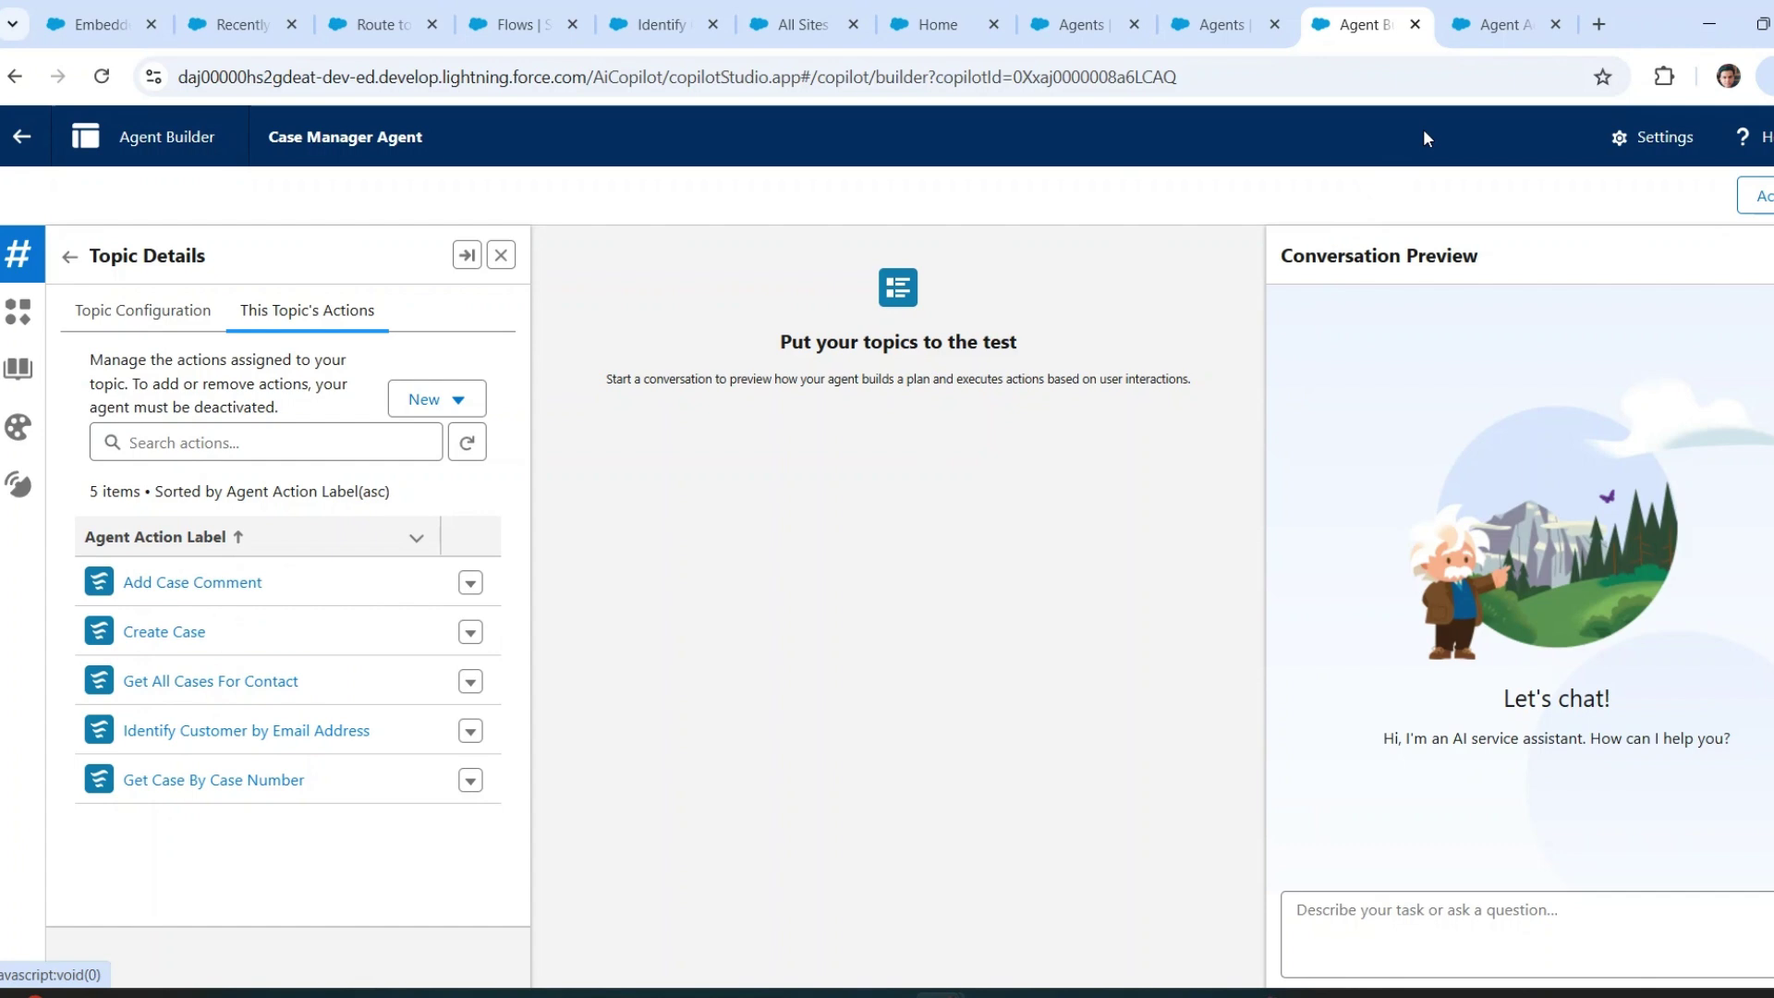
- Look through the available agent actions in the Agent Actions list in Setup
click(1502, 25)
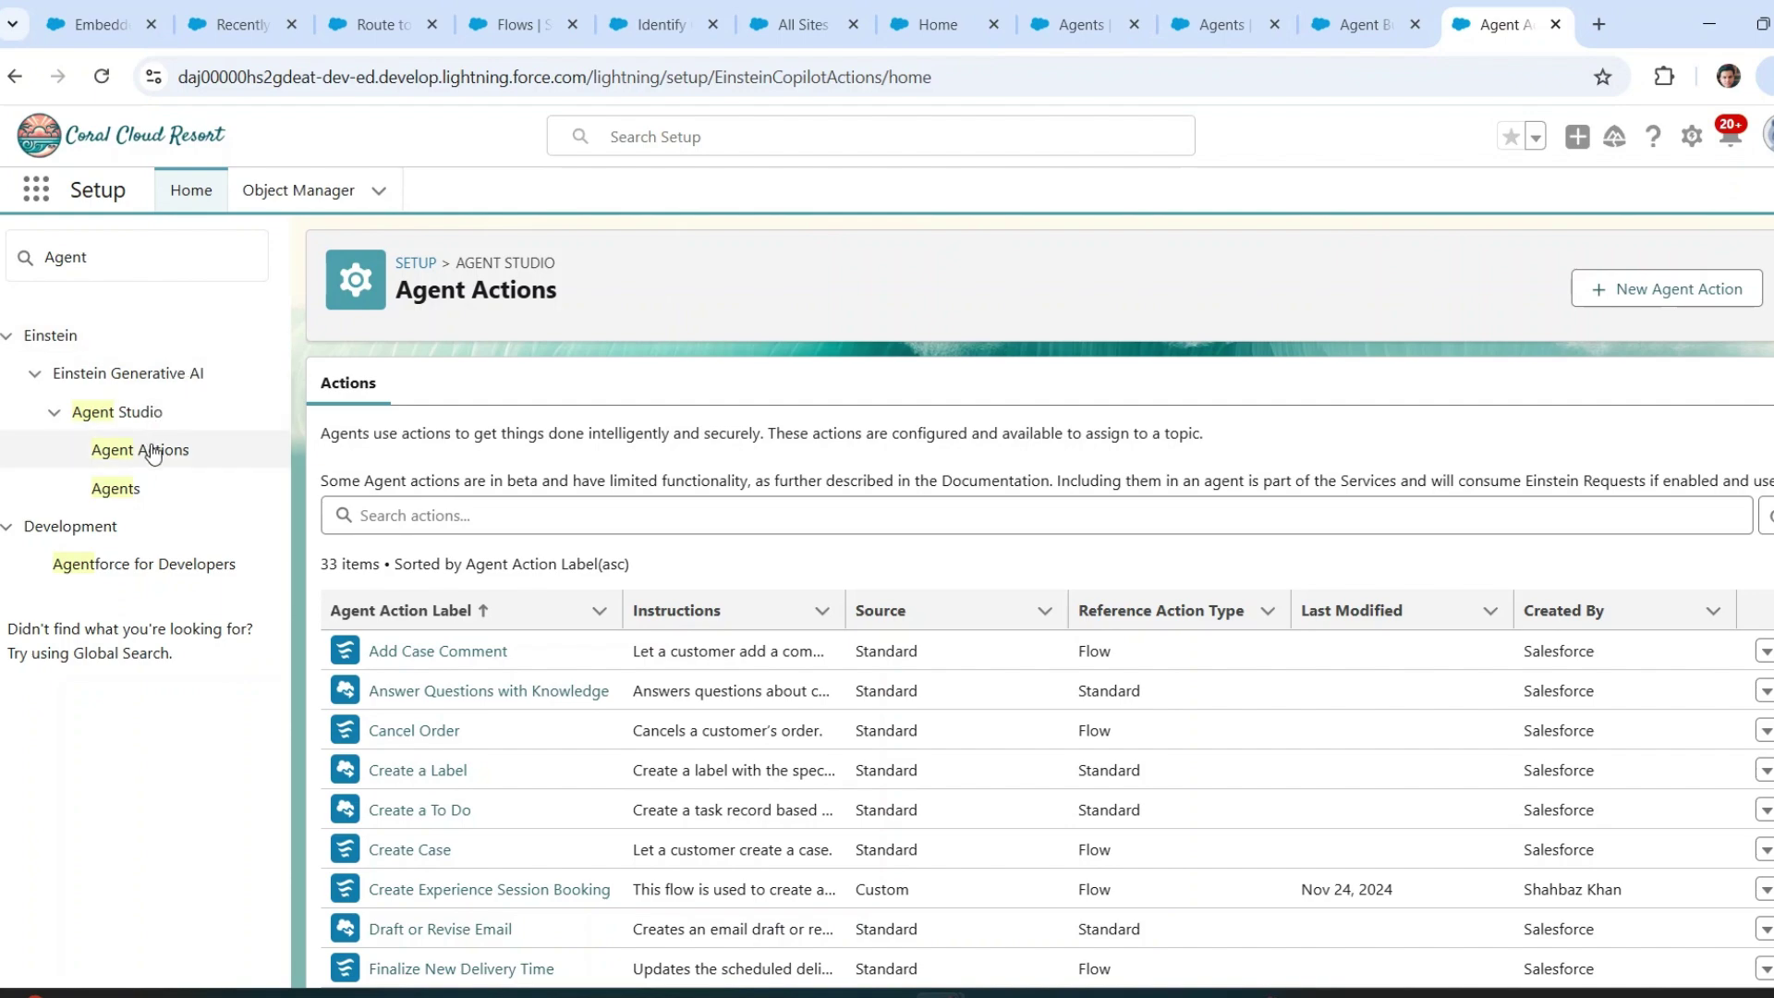
scroll(736, 613, down, 5)
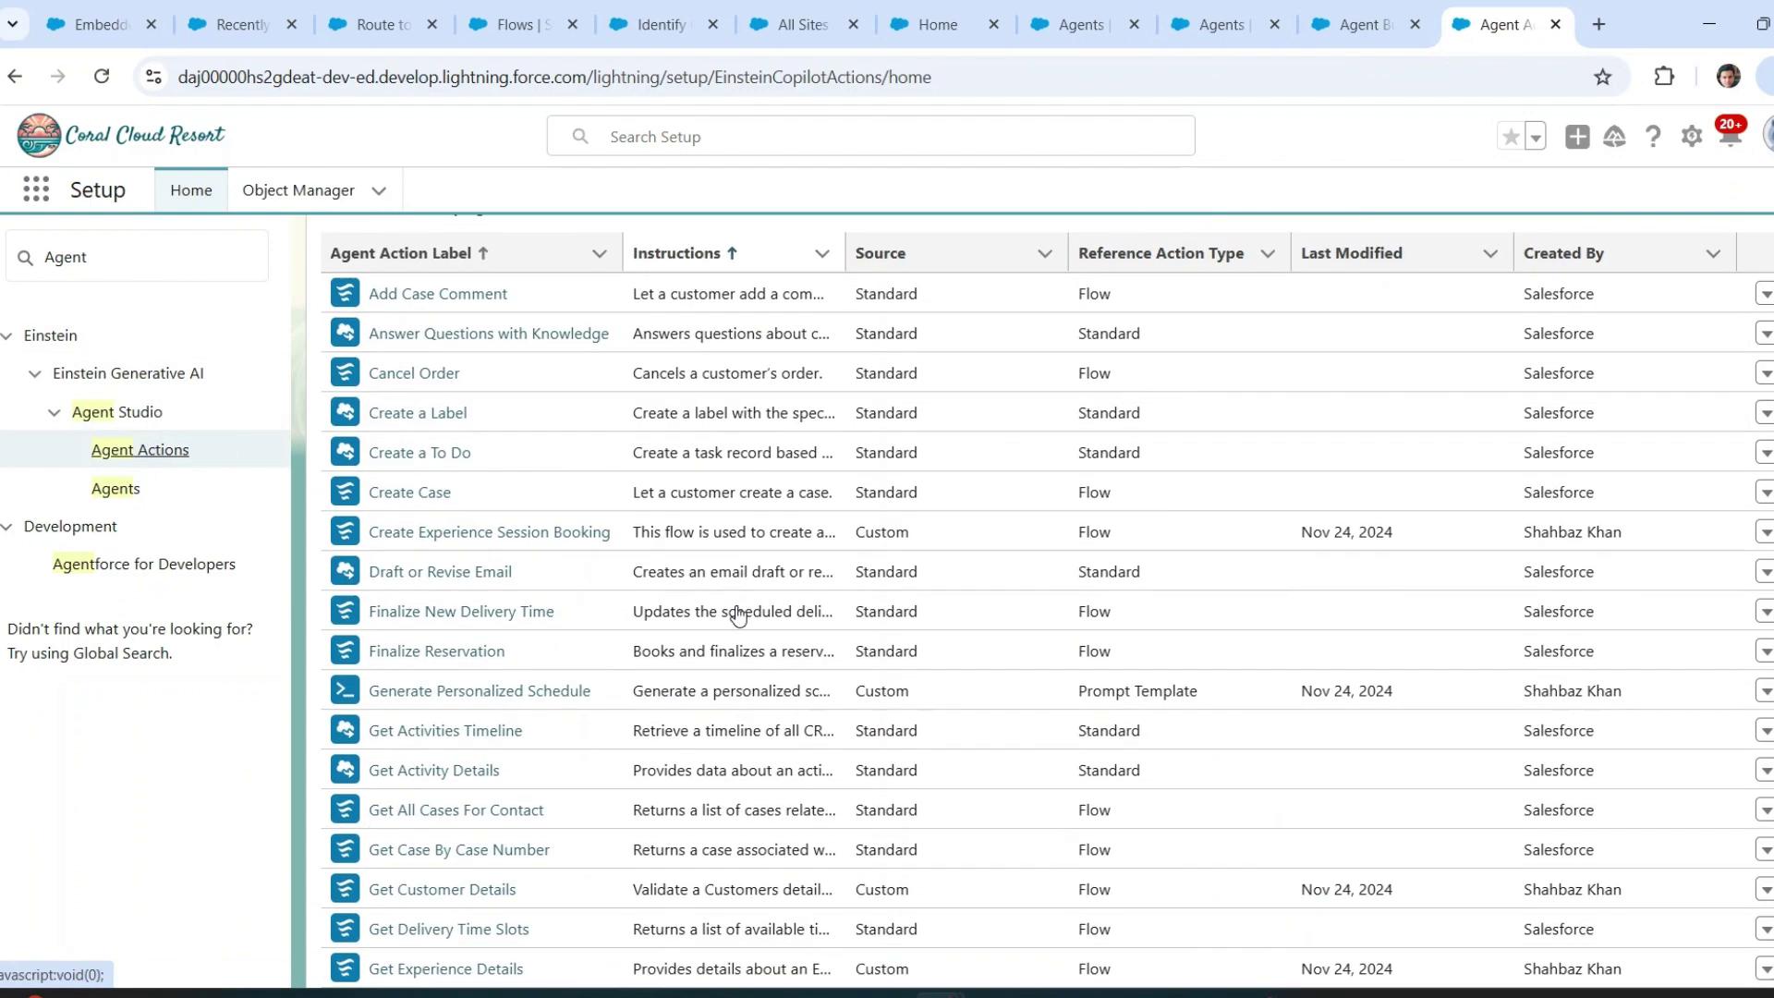
scroll(737, 606, down, 5)
scroll(740, 615, up, 10)
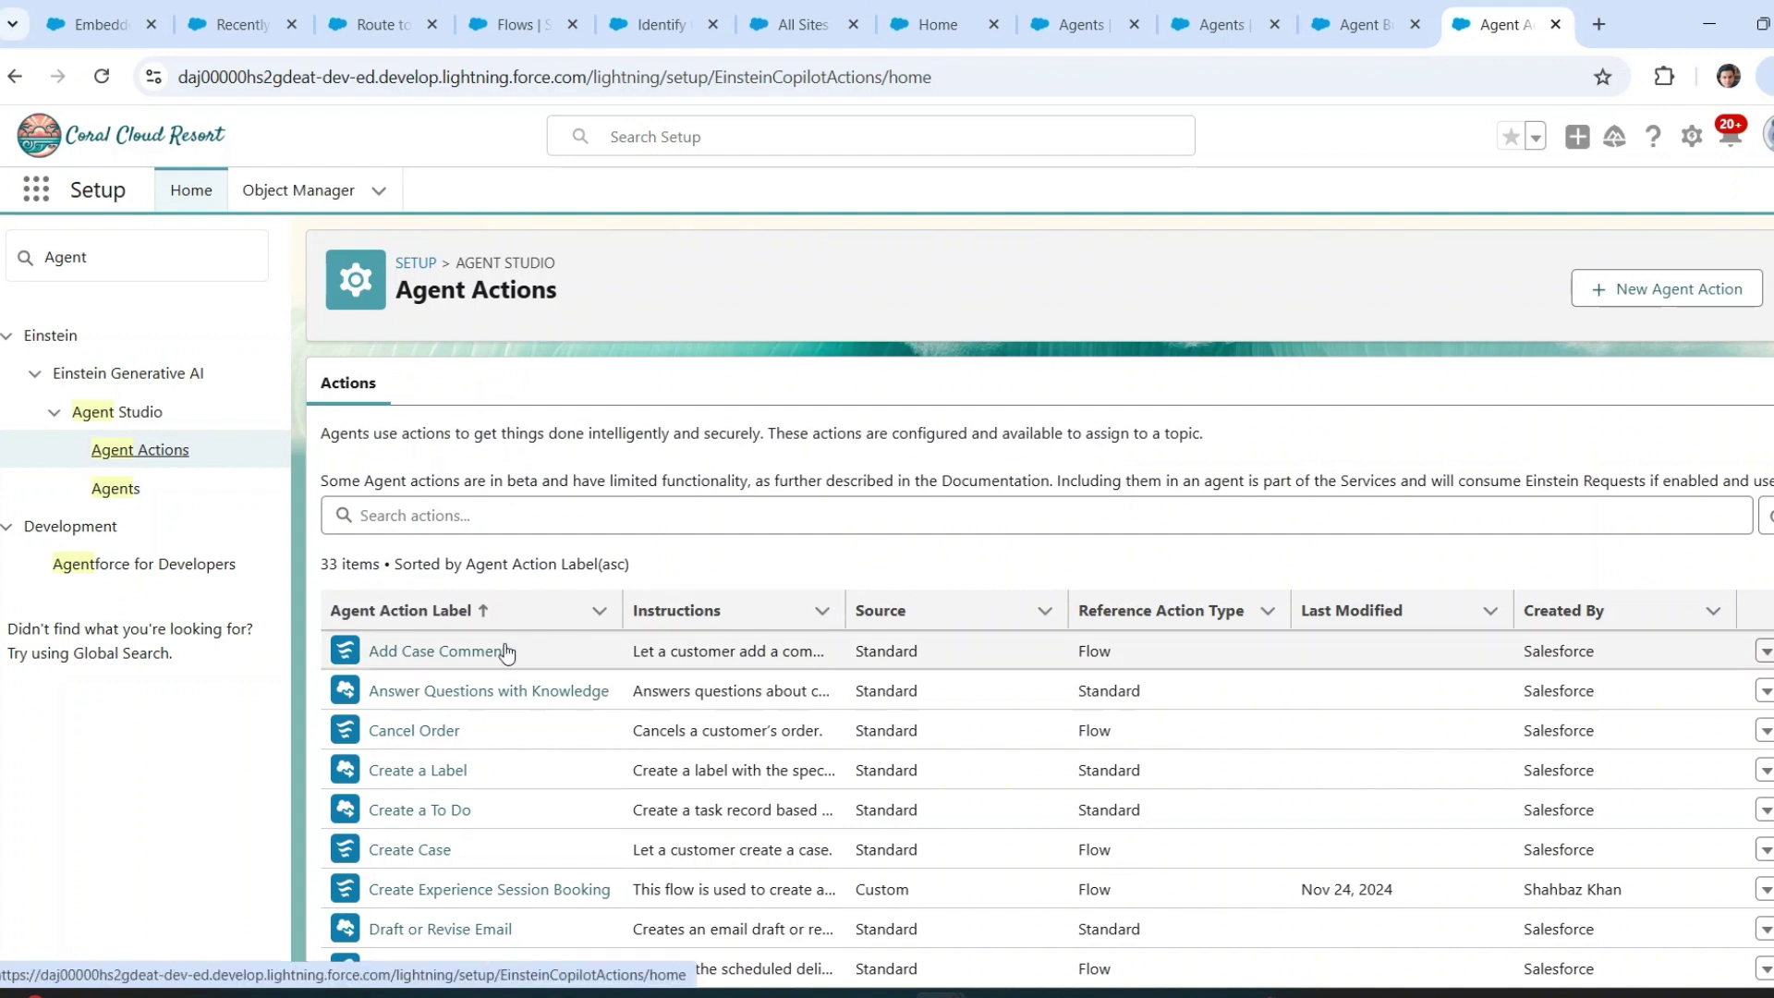
- Open the Add Case Comment agent action and examine its instructions, inputs and output settings
click(440, 658)
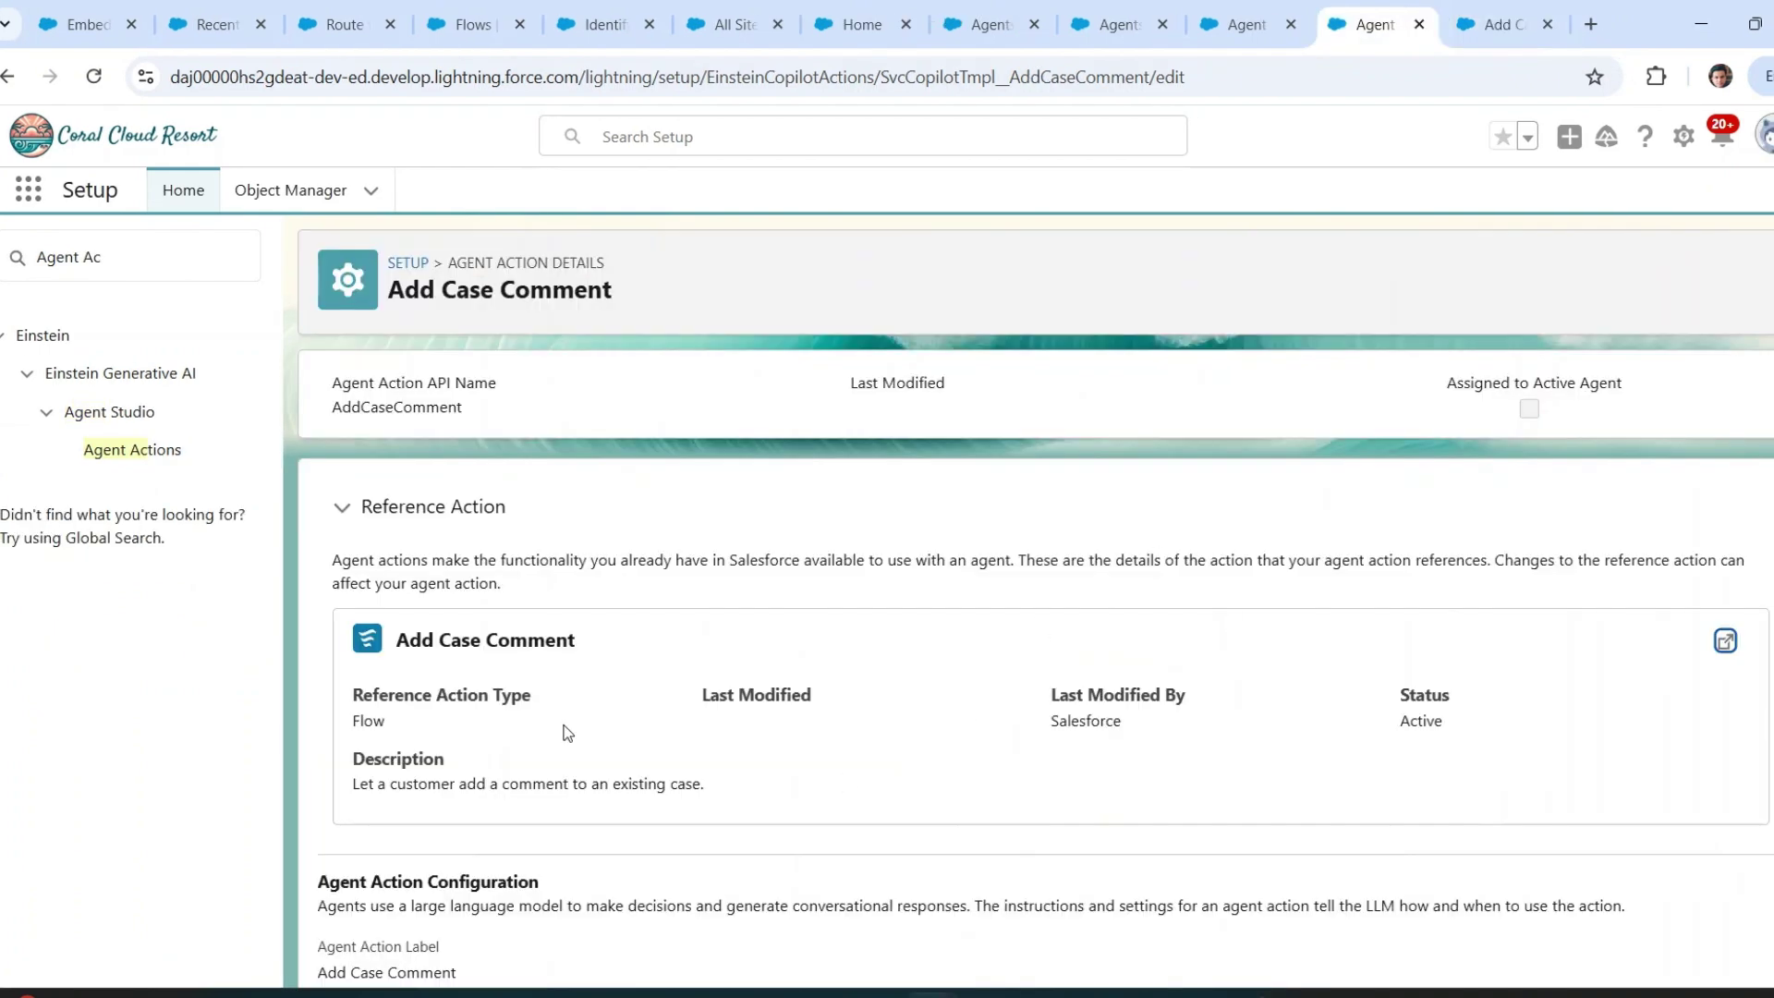
scroll(624, 765, down, 8)
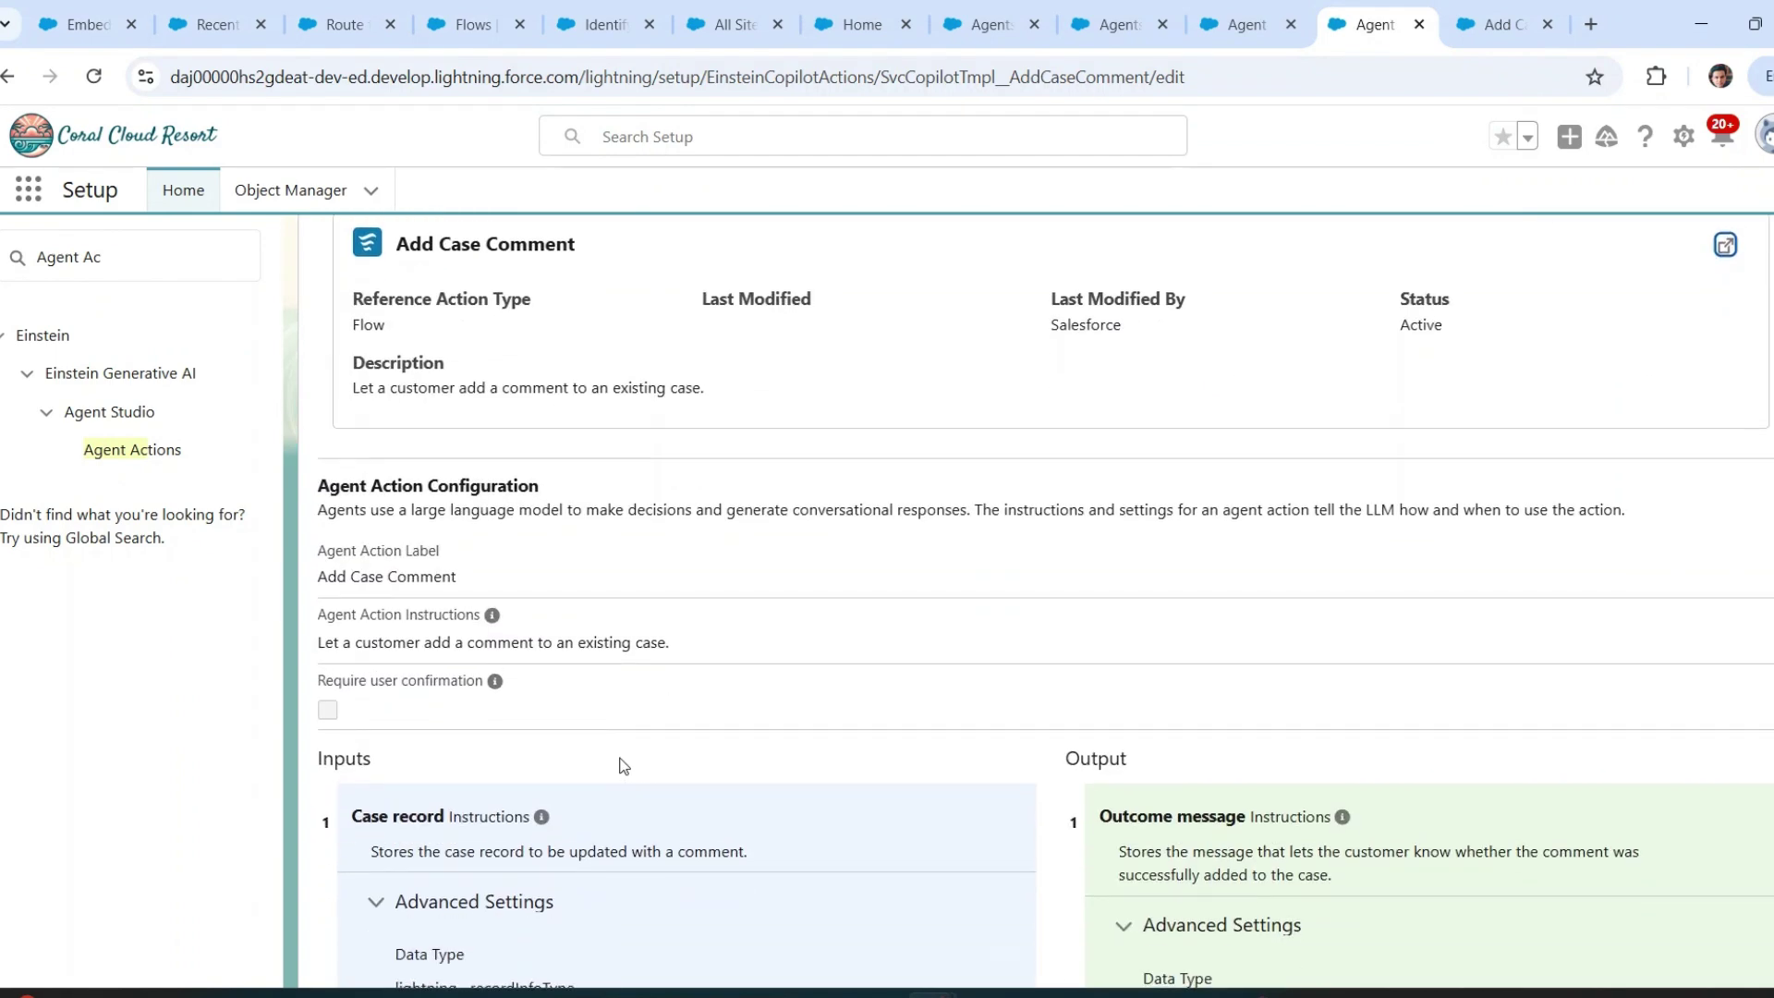
scroll(624, 765, down, 2)
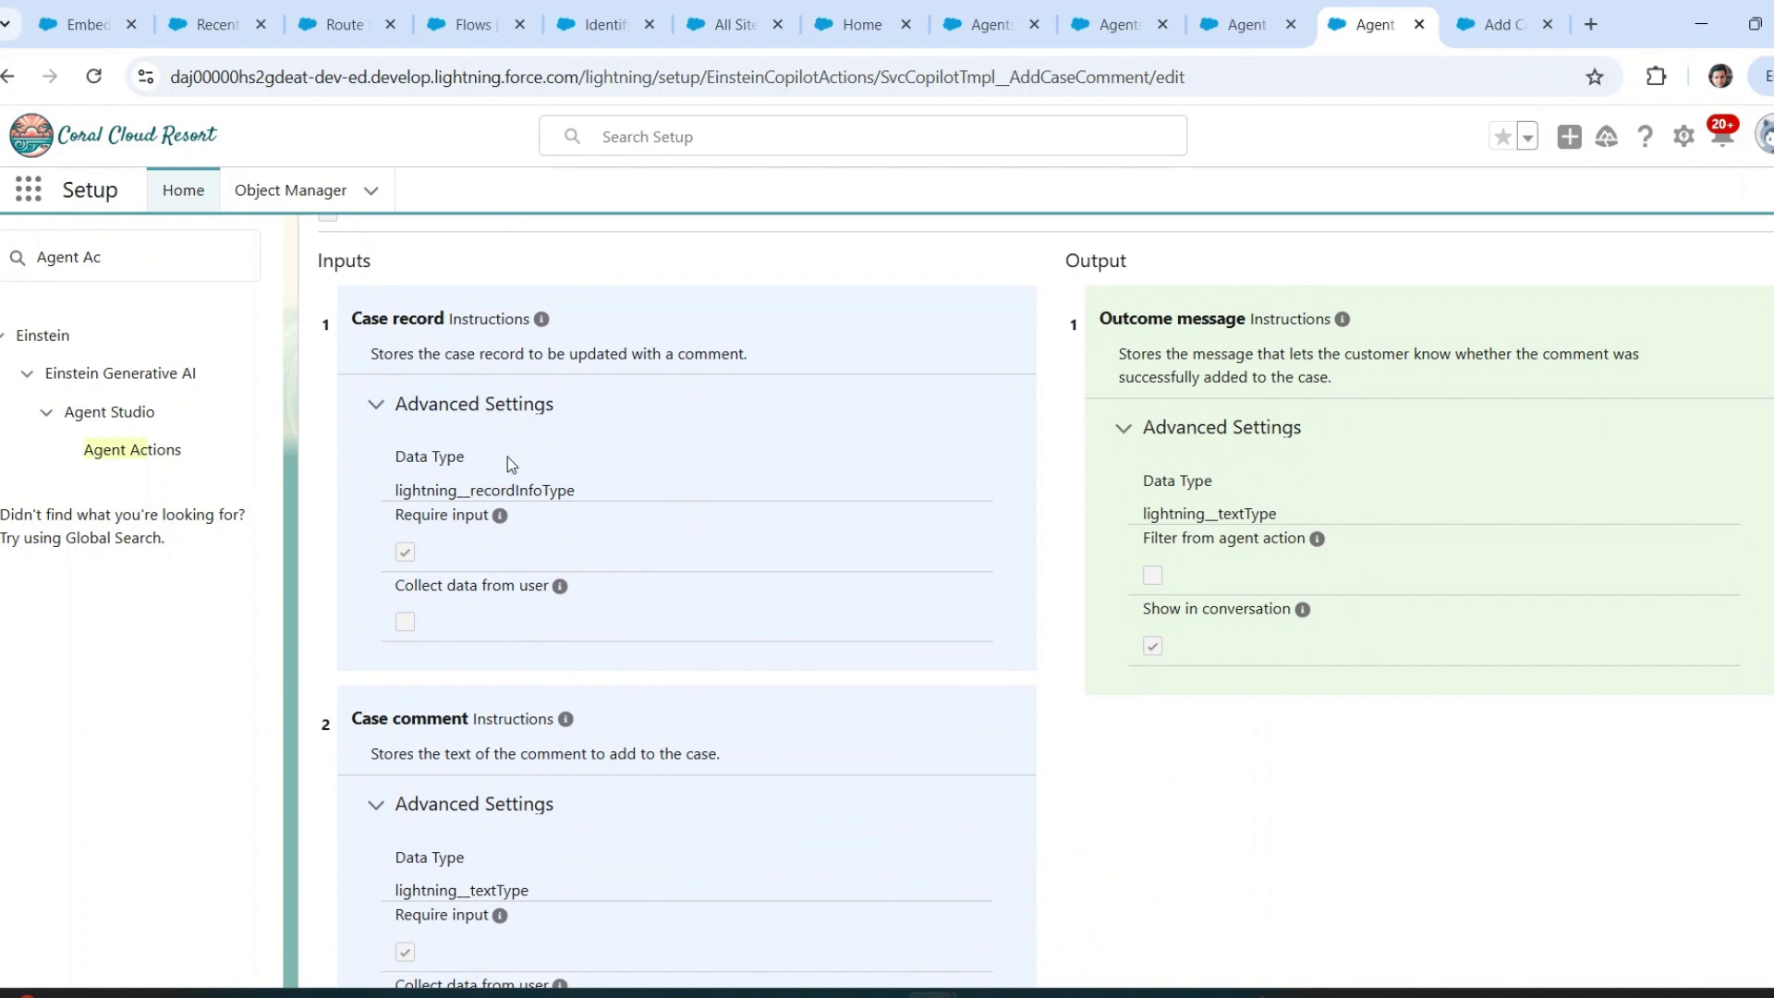
scroll(518, 499, down, 1)
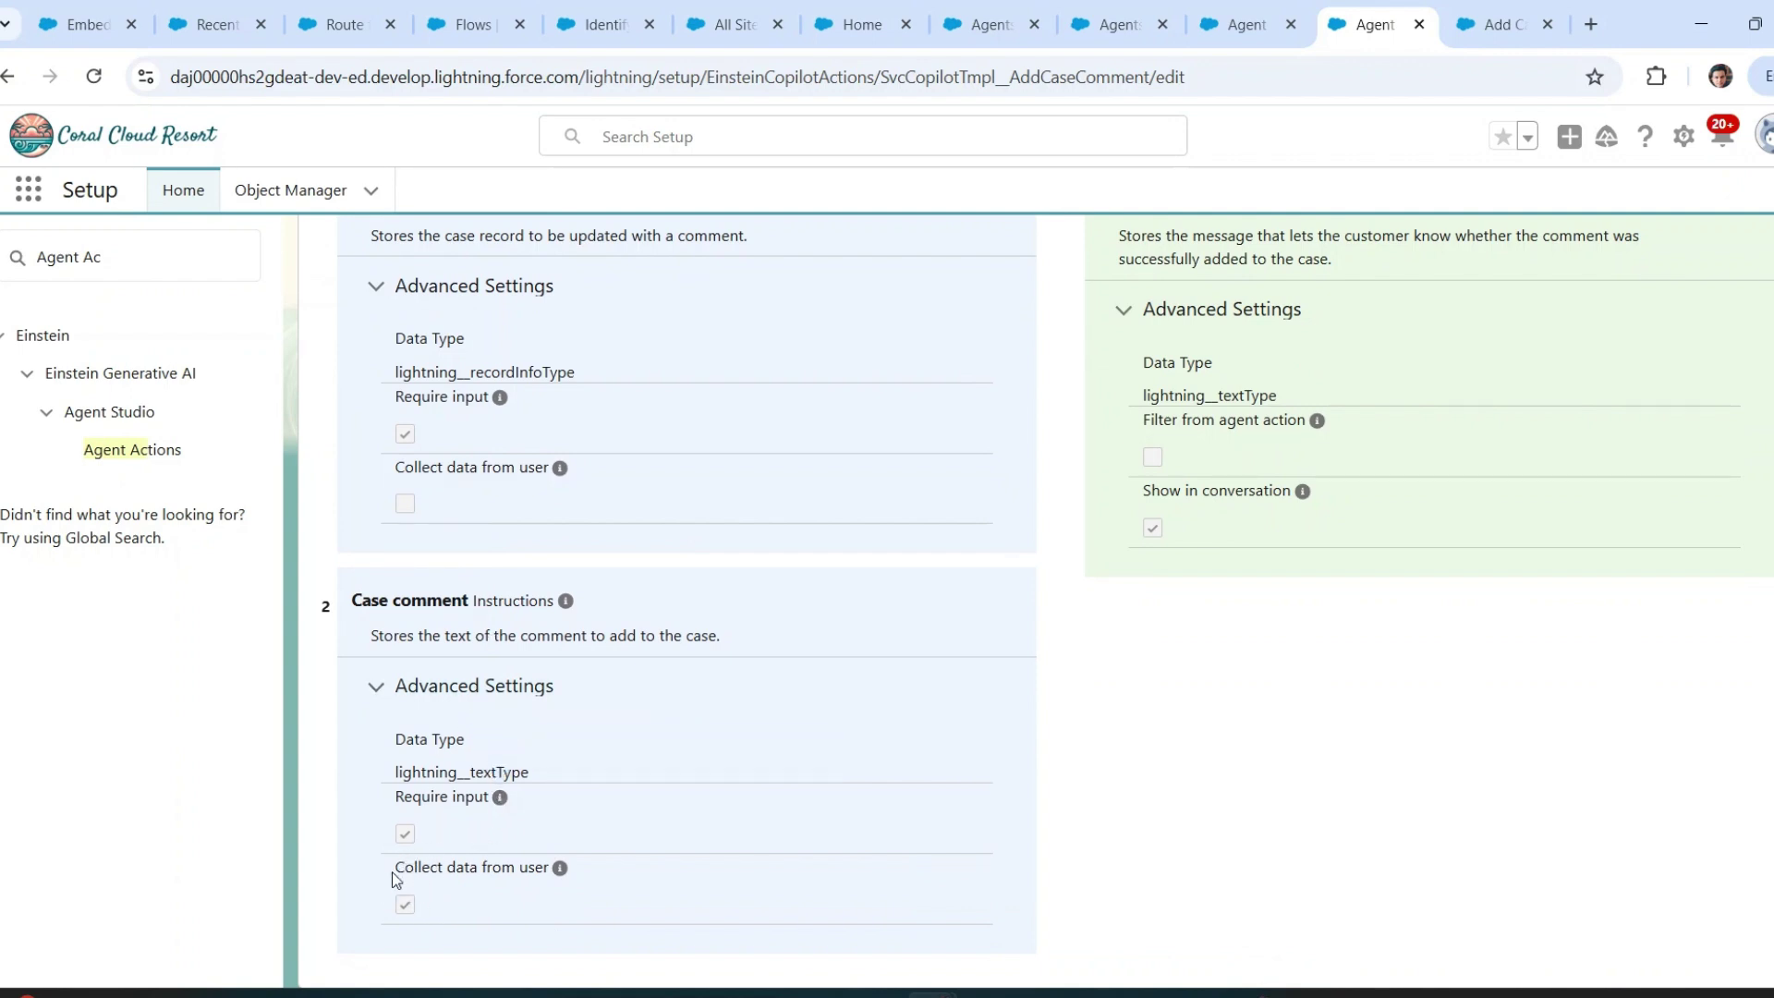
scroll(558, 873, up, 10)
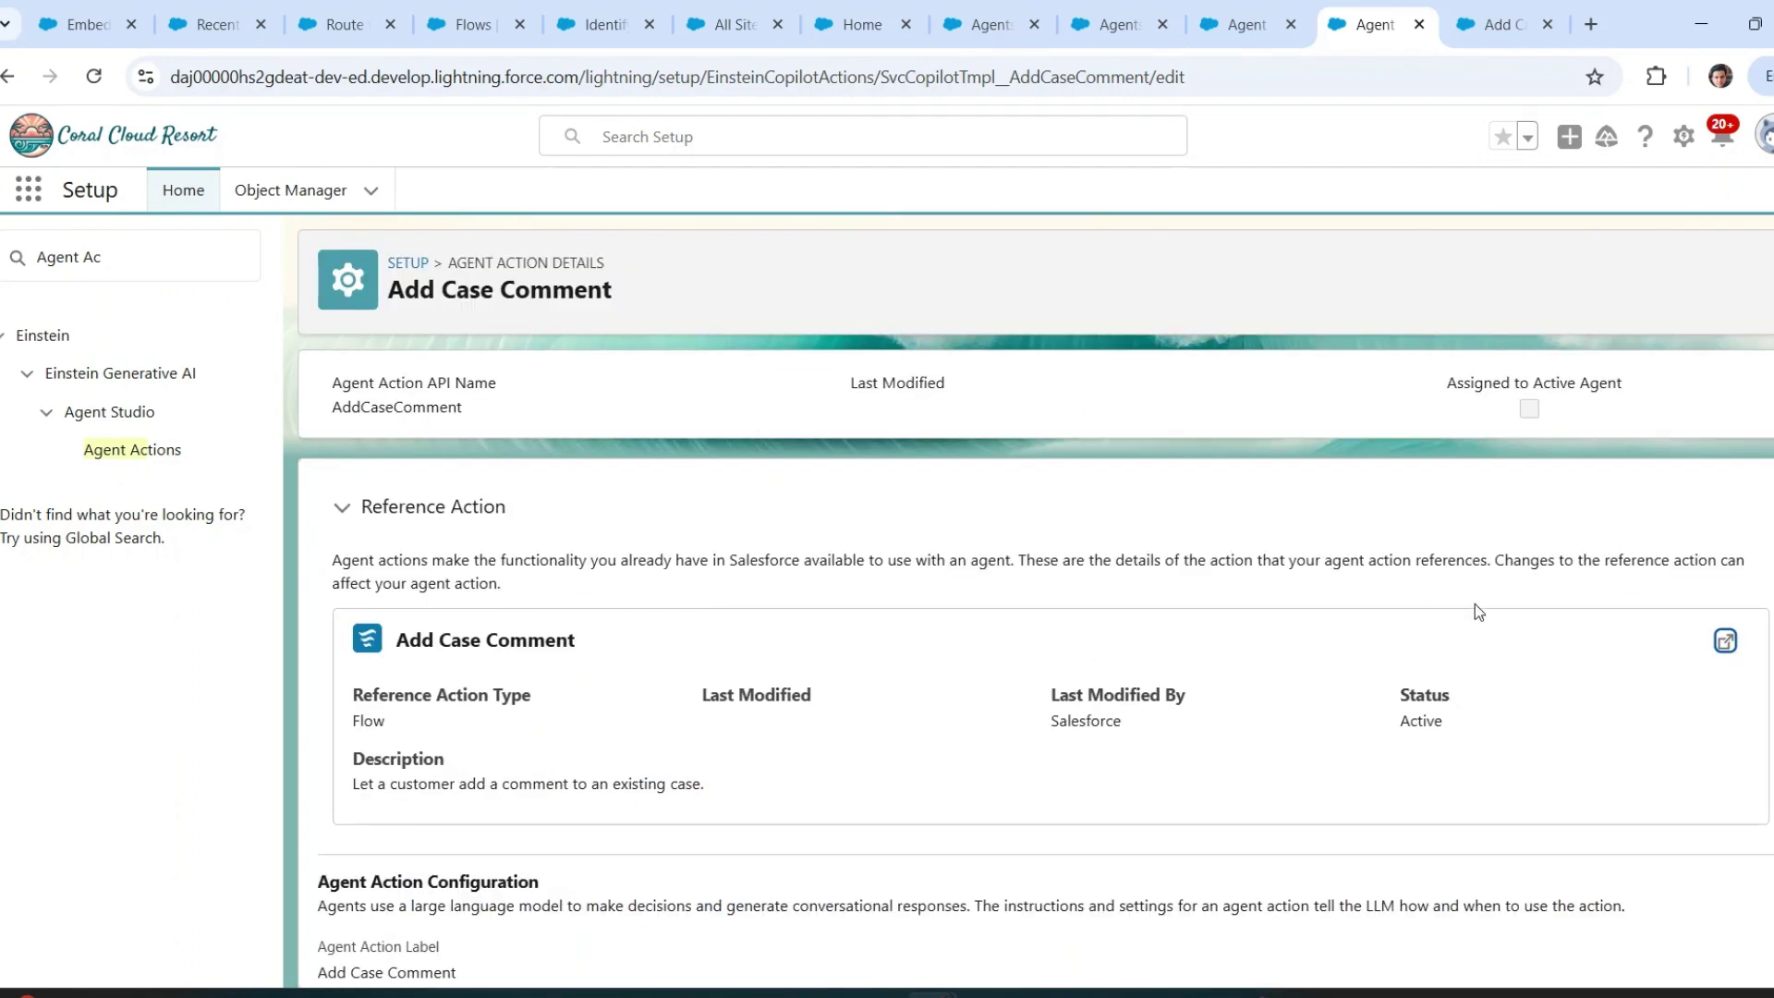
- Examine the field values of the Create Case Comment Record element in Add Case Comment's reference flow, and close the flow
click(1726, 641)
click(1491, 39)
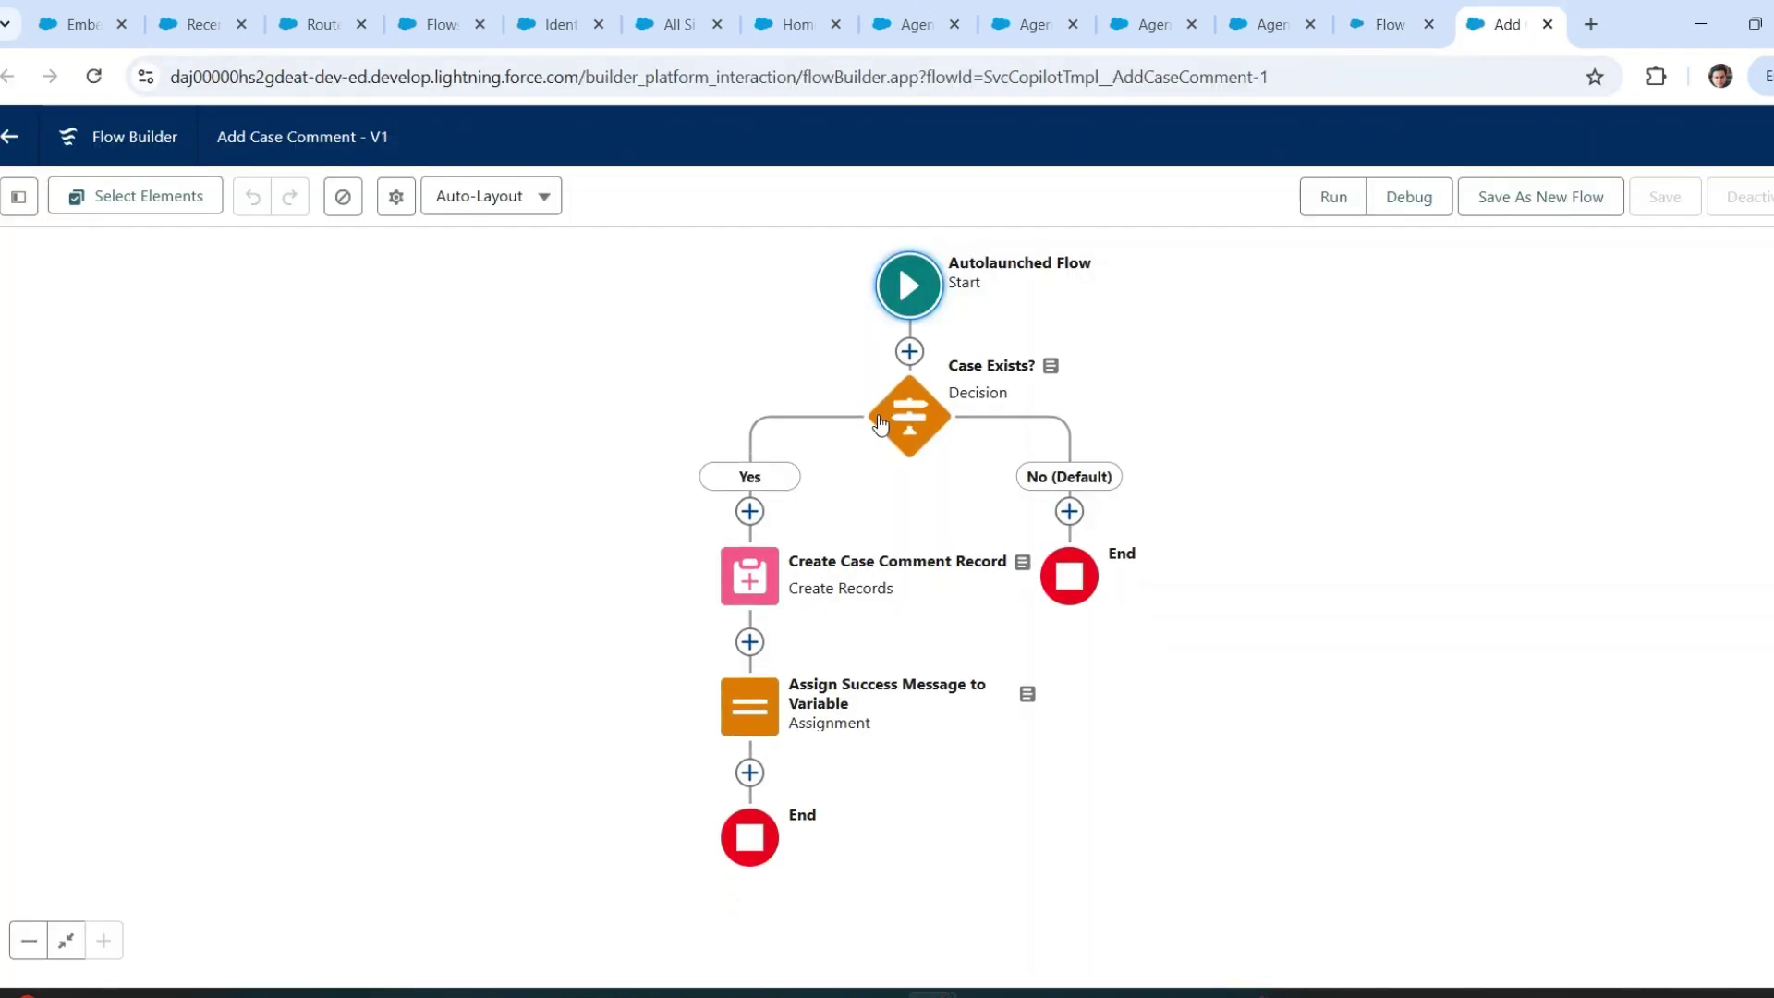
click(753, 586)
click(748, 854)
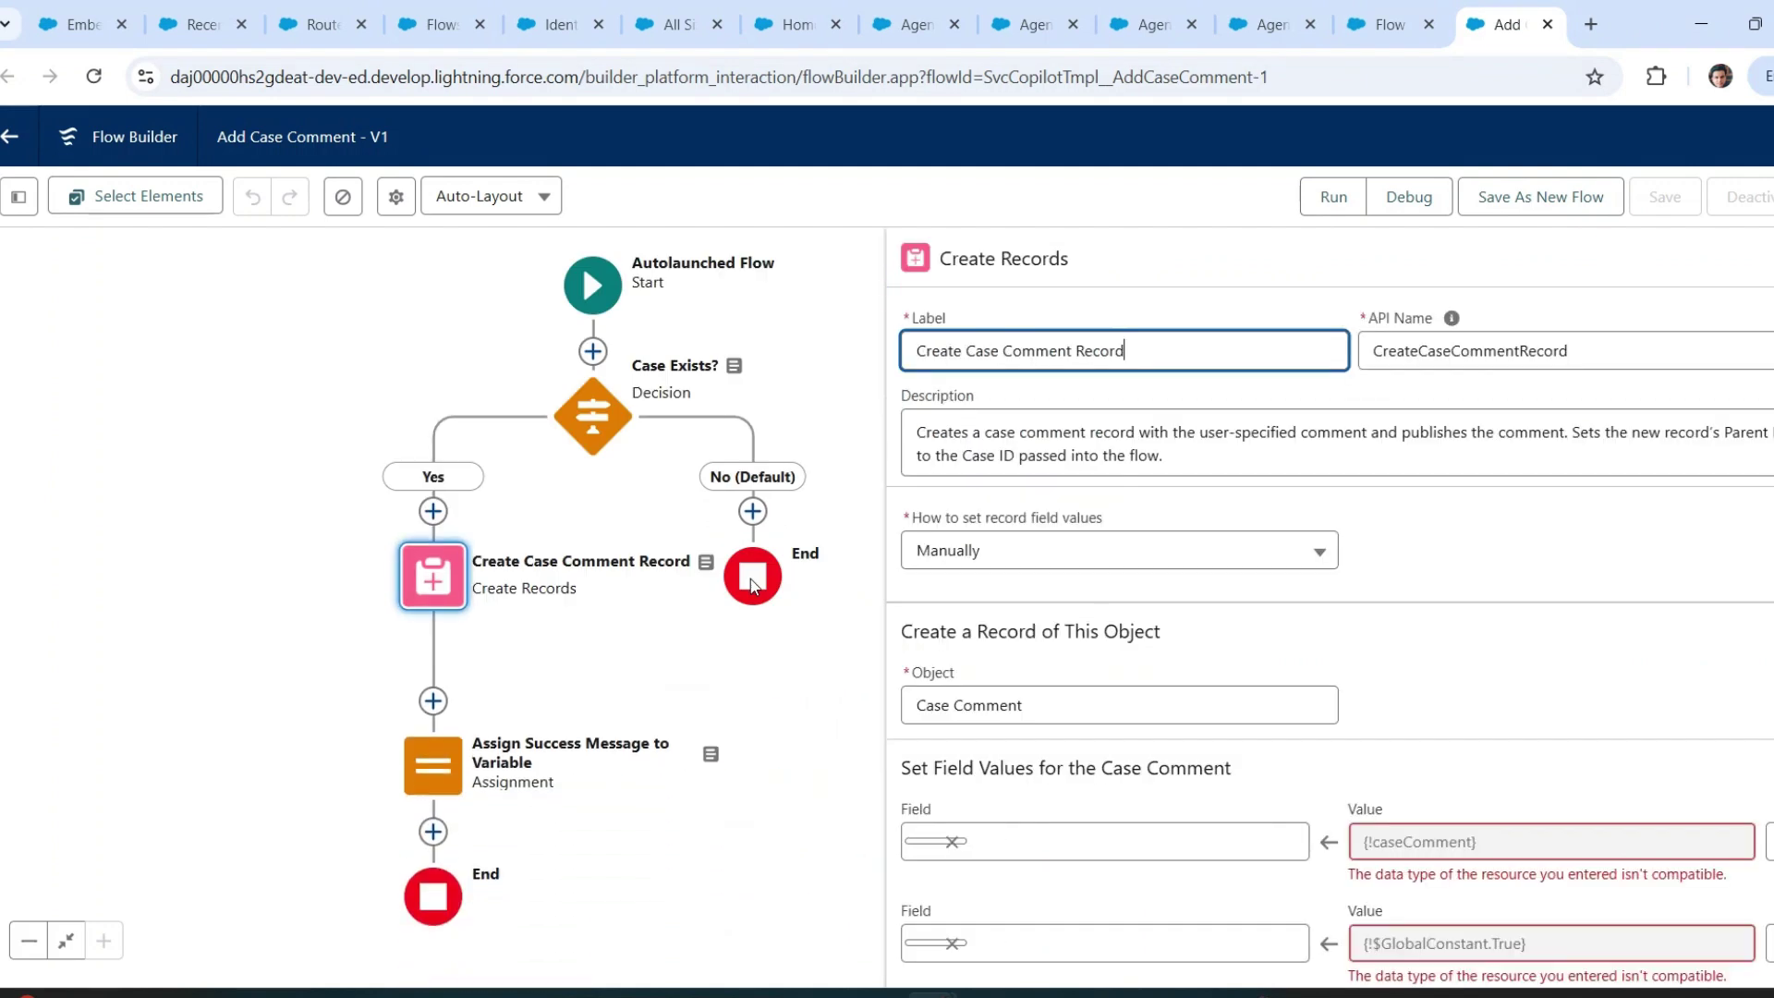
scroll(1041, 718, down, 2)
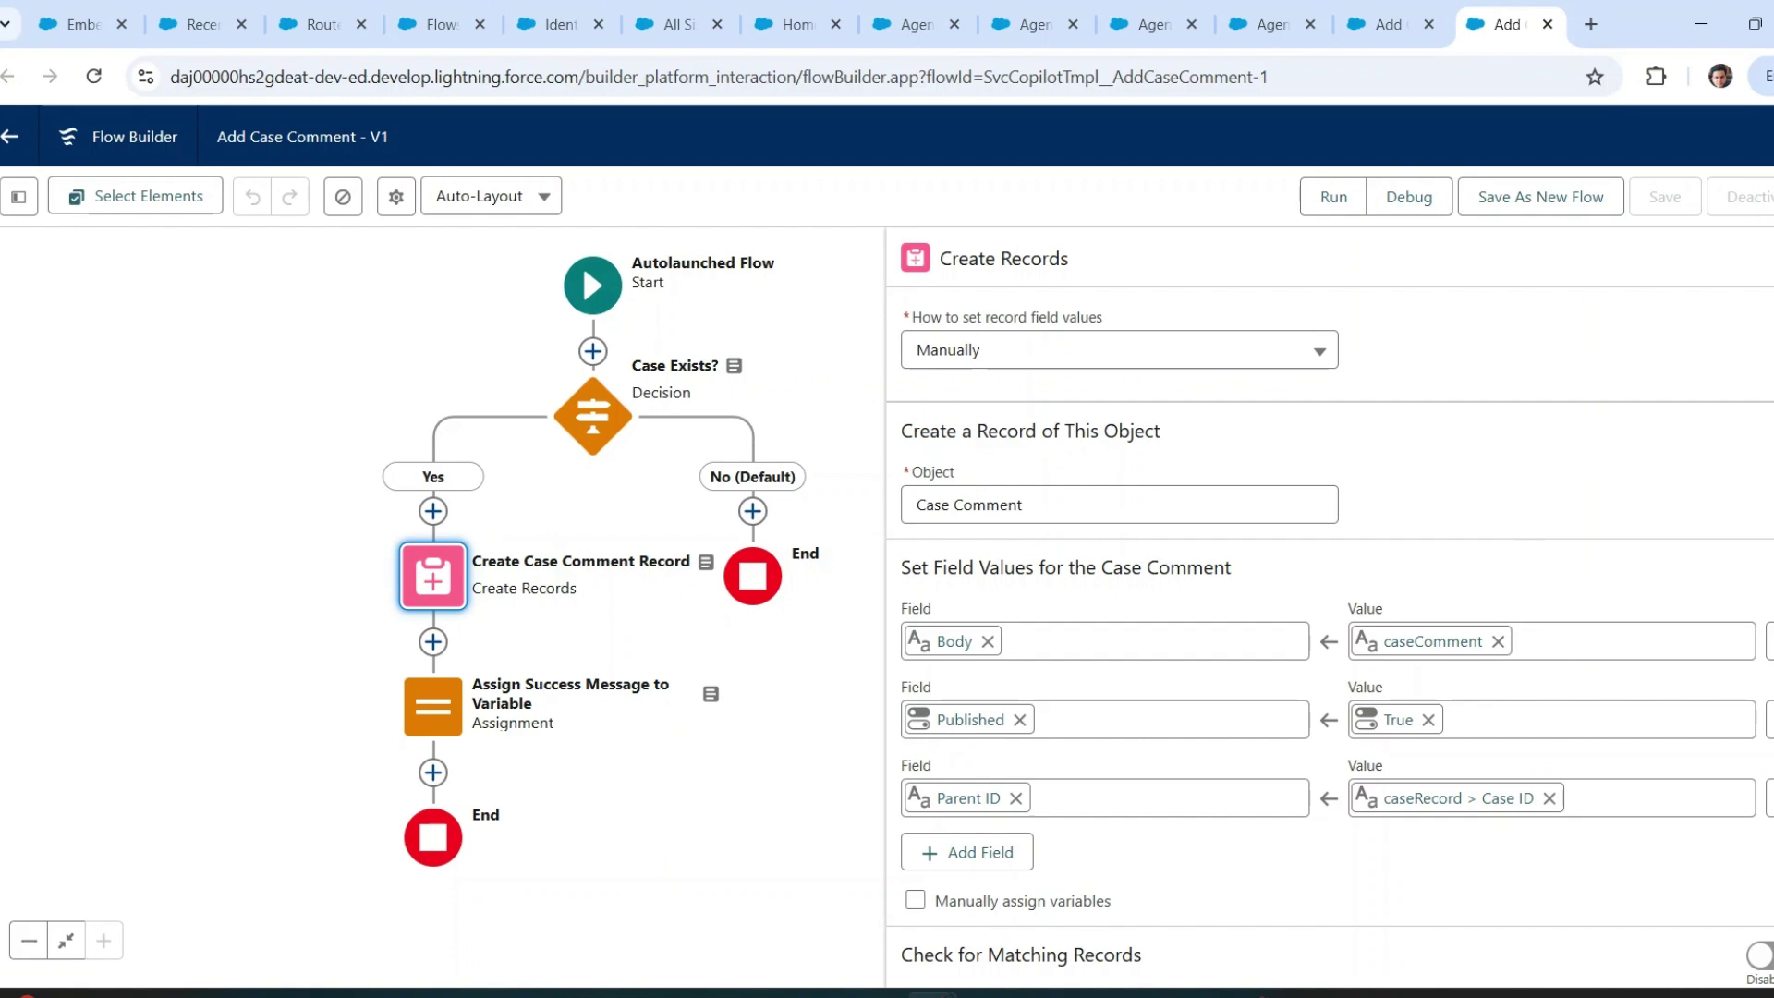
click(1412, 26)
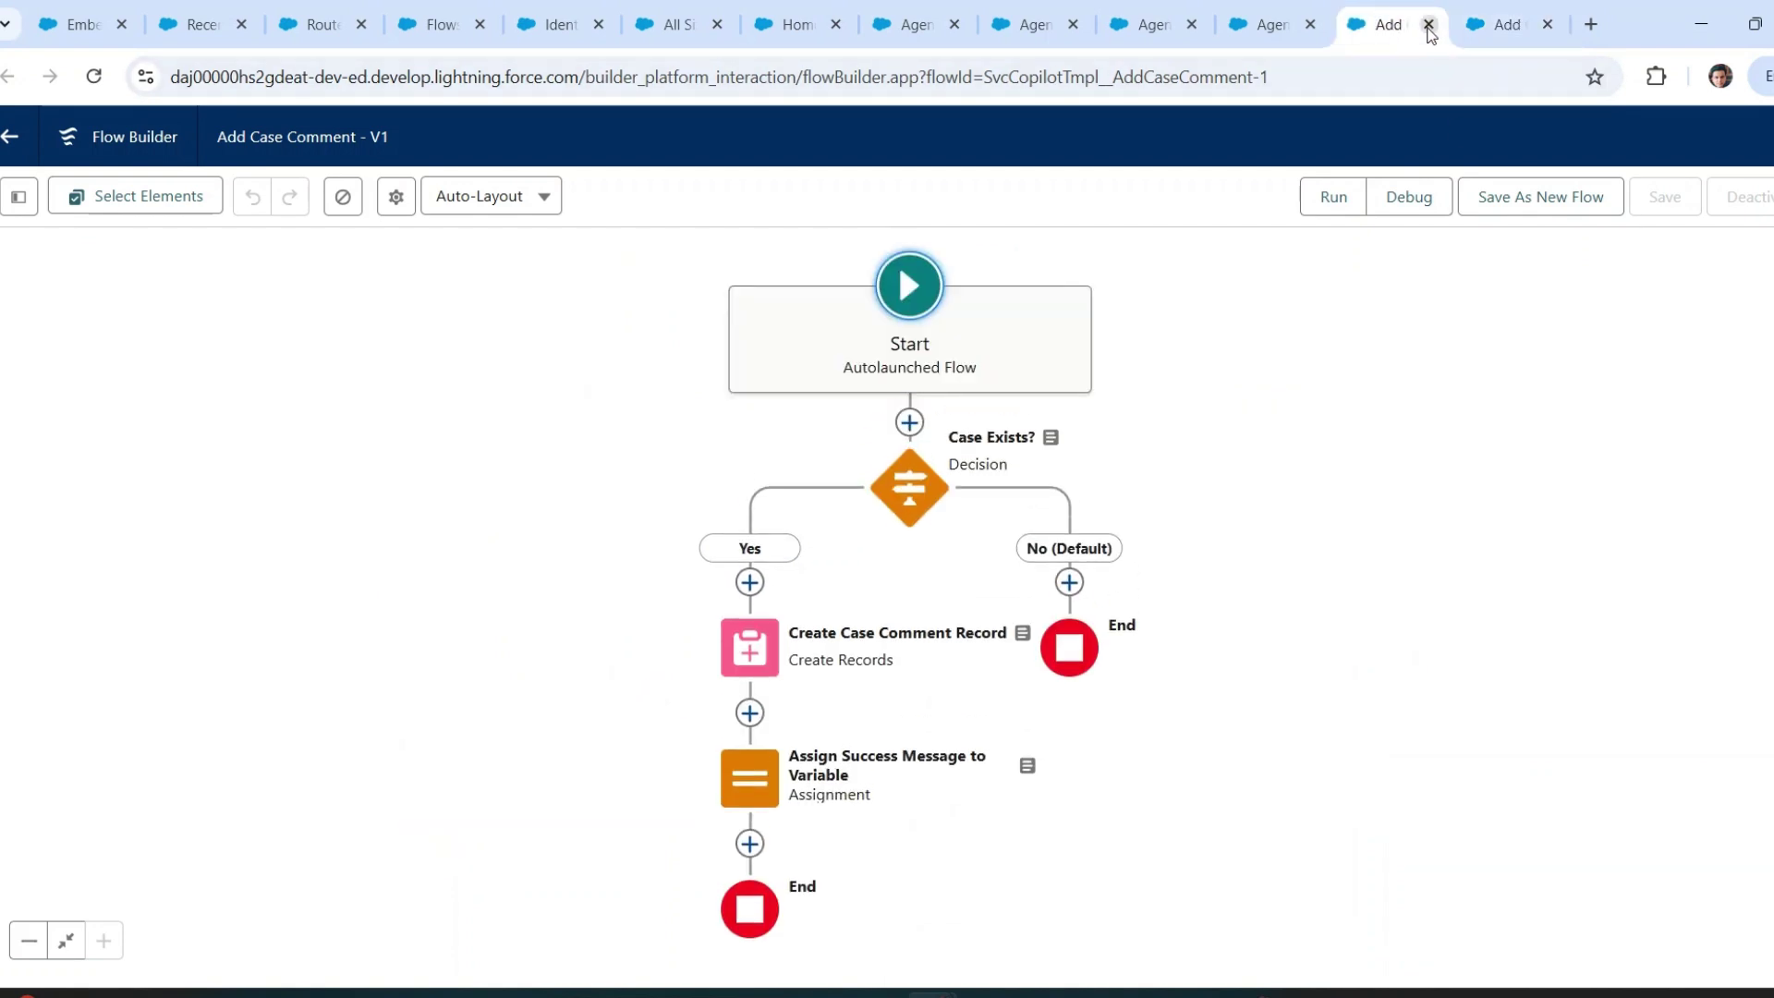
click(1428, 25)
click(1429, 25)
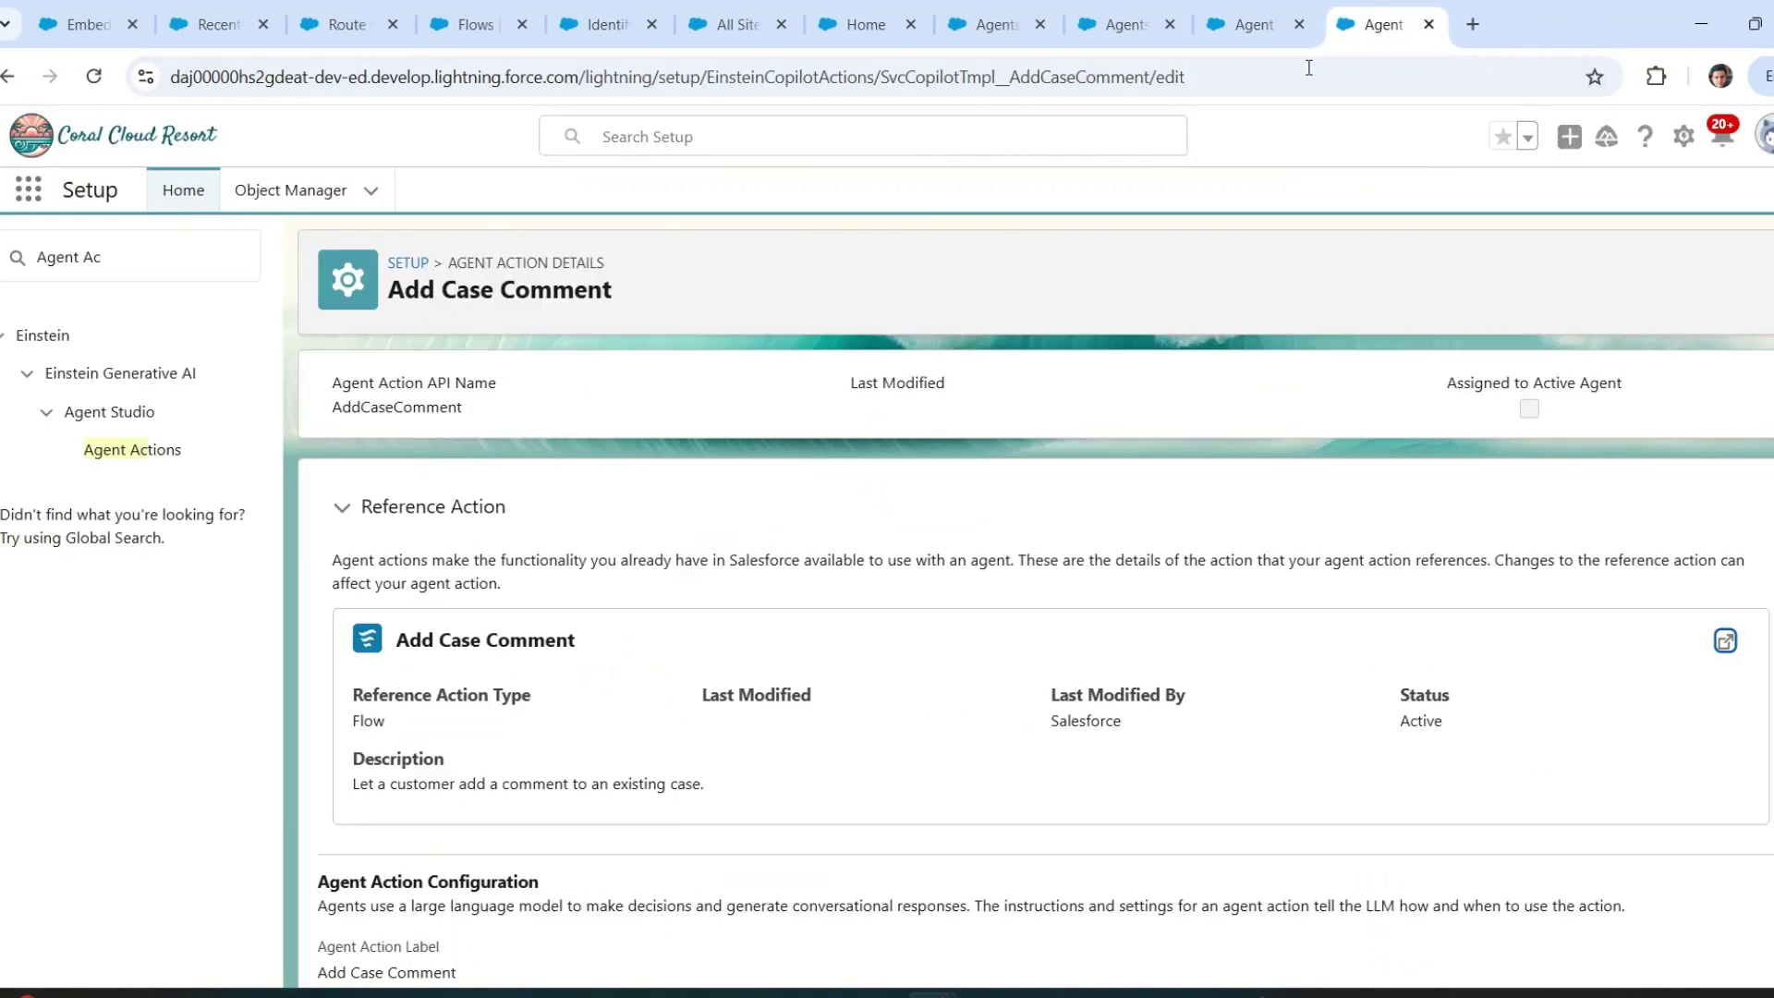
- Return to the Case Manager Agent builder, reopen the Case Management topic and view its assigned actions
click(1249, 25)
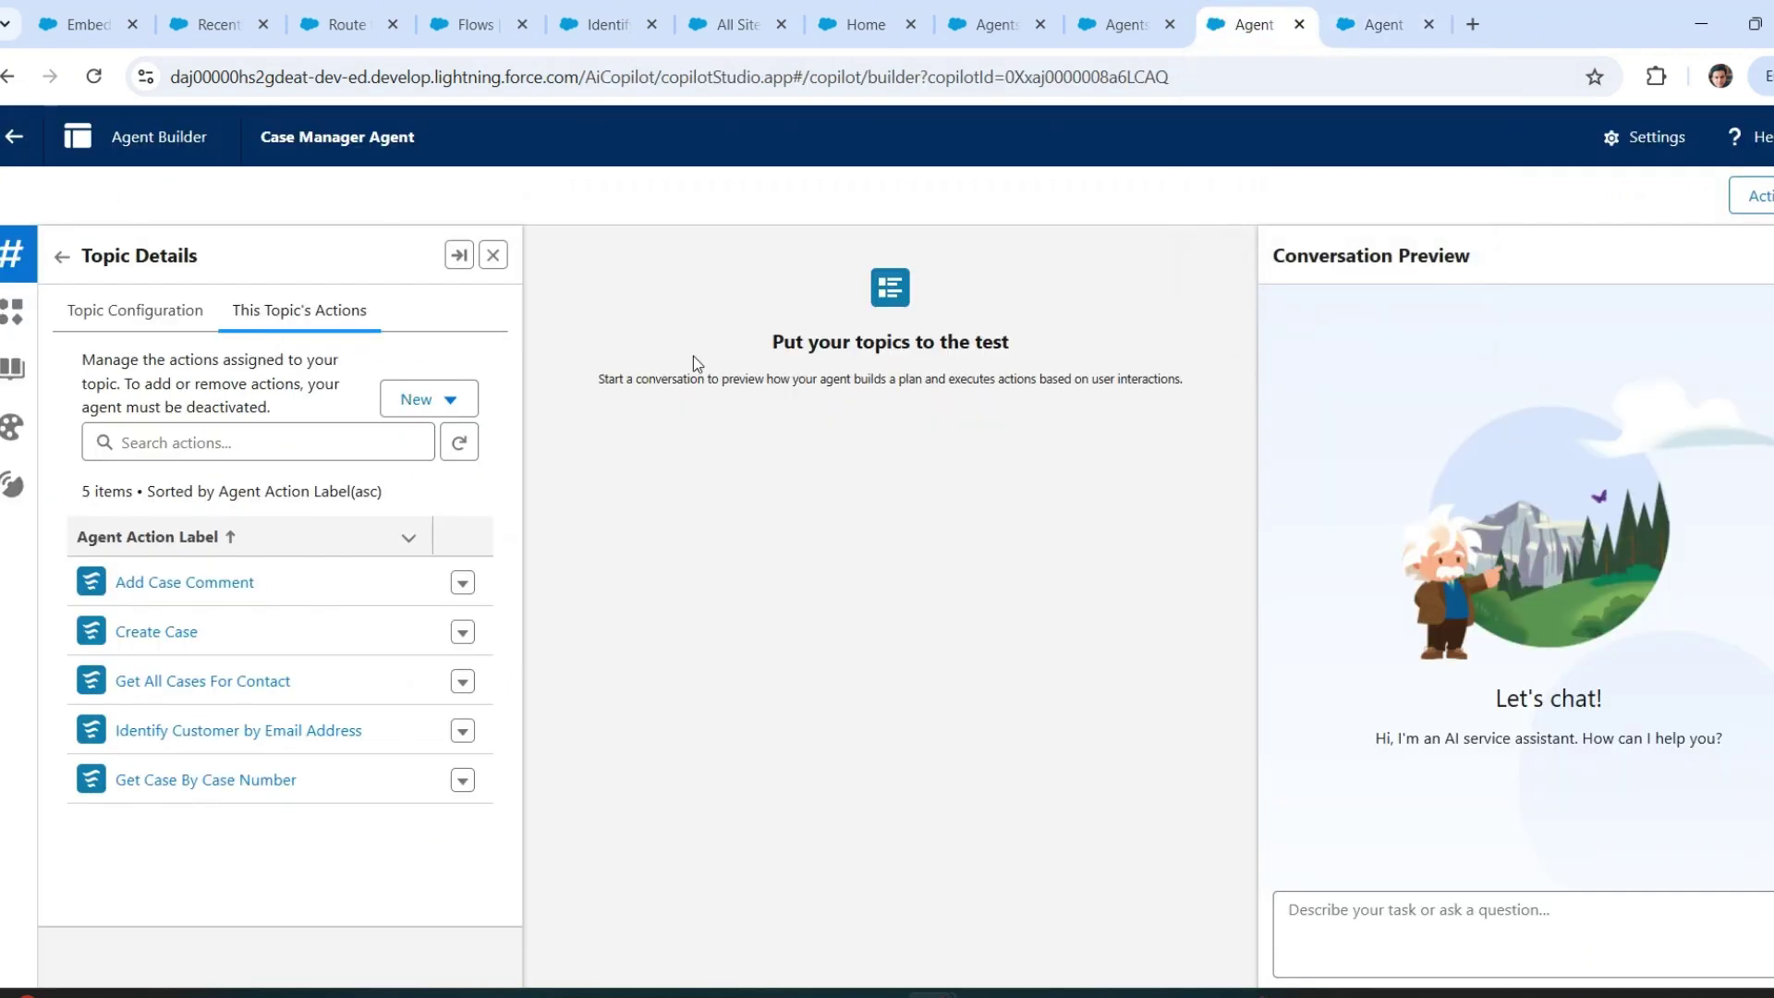
click(61, 259)
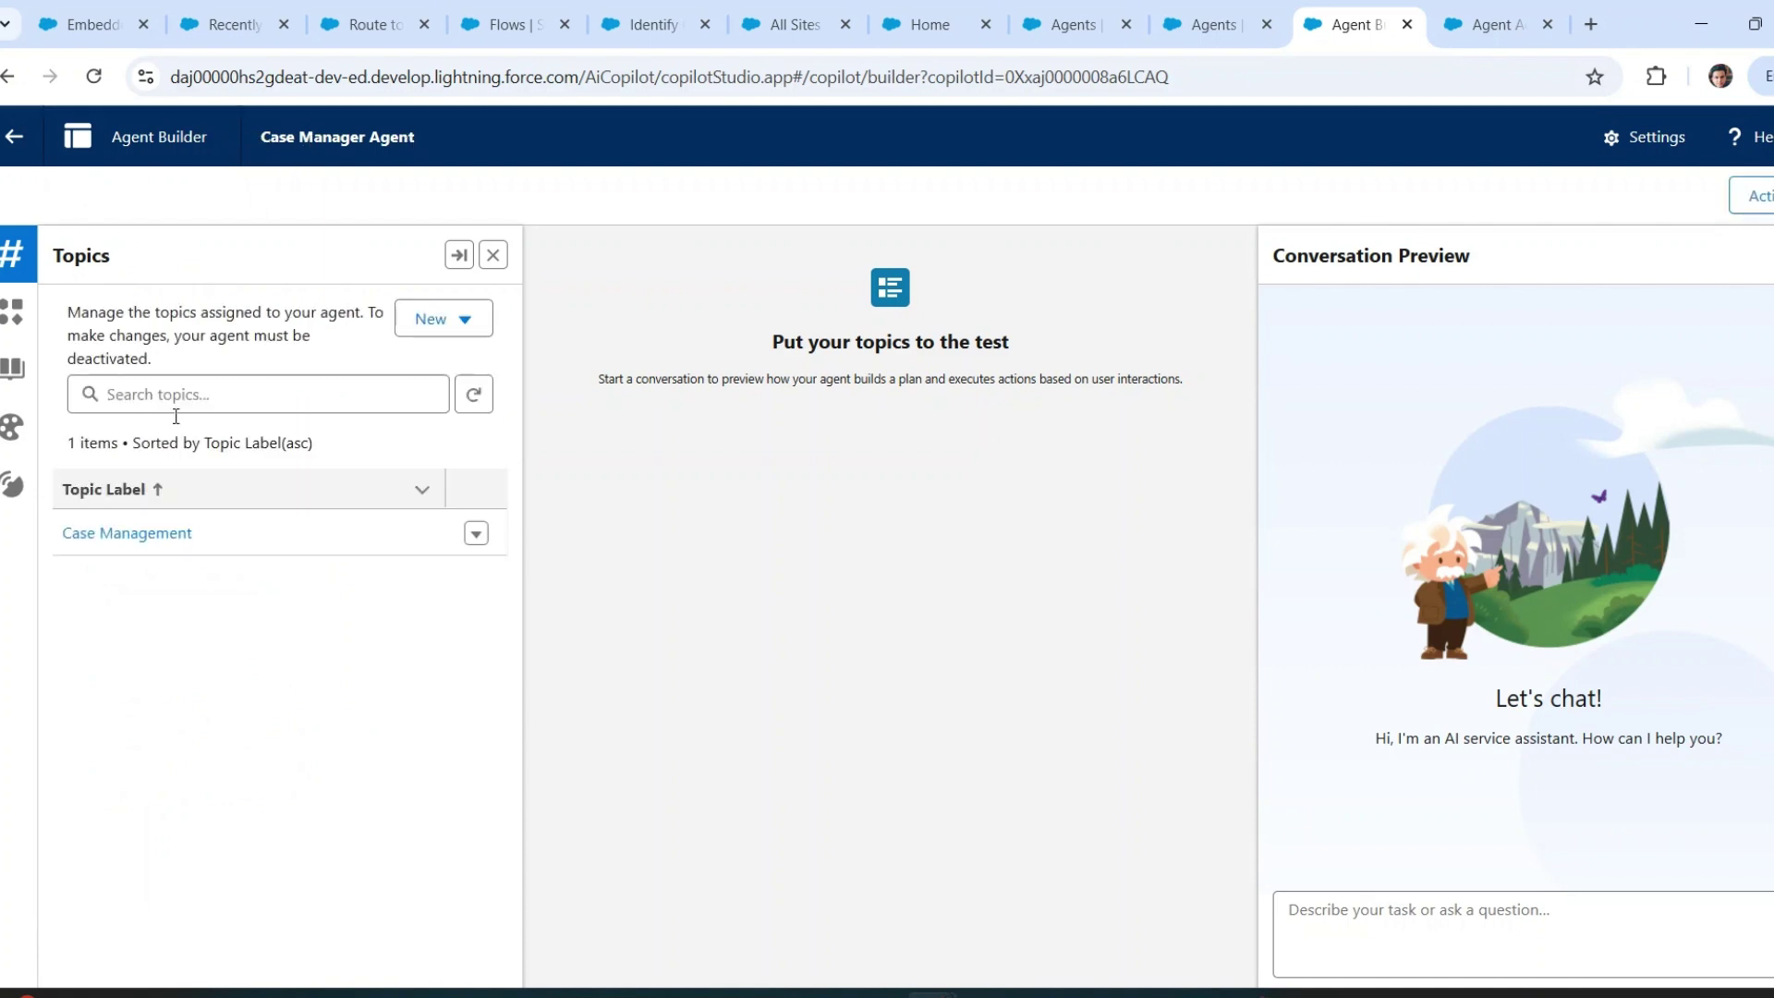
click(154, 543)
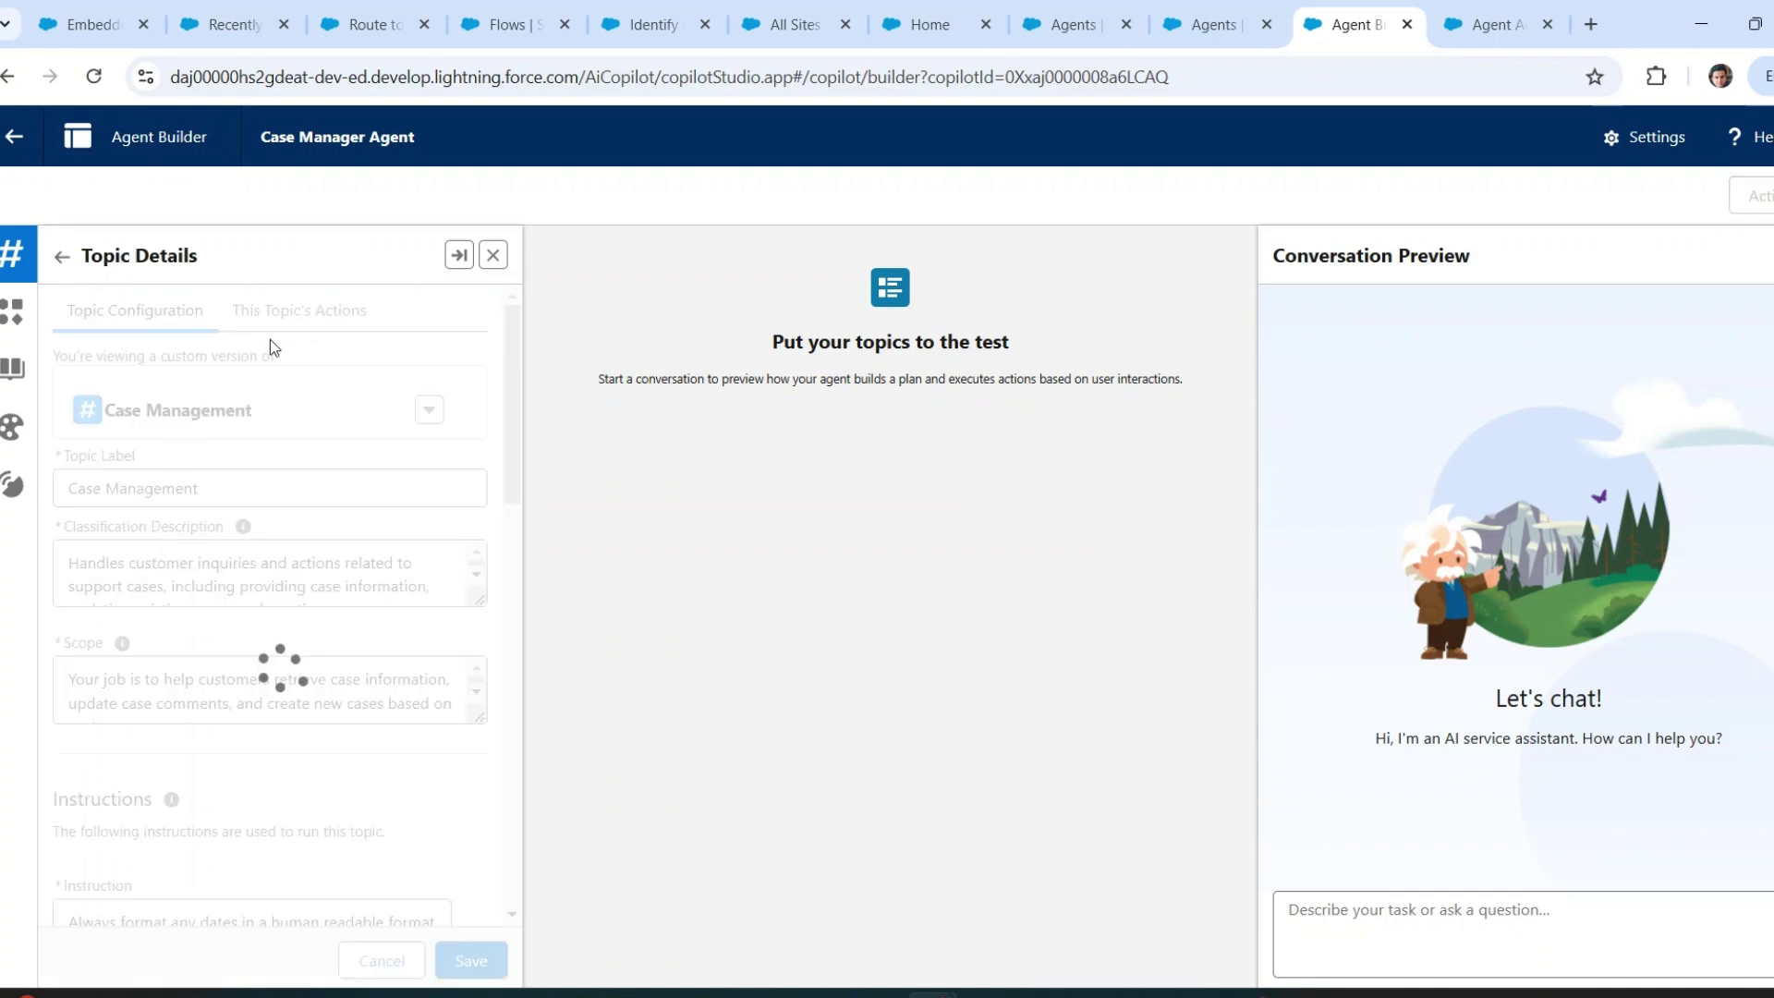
click(300, 312)
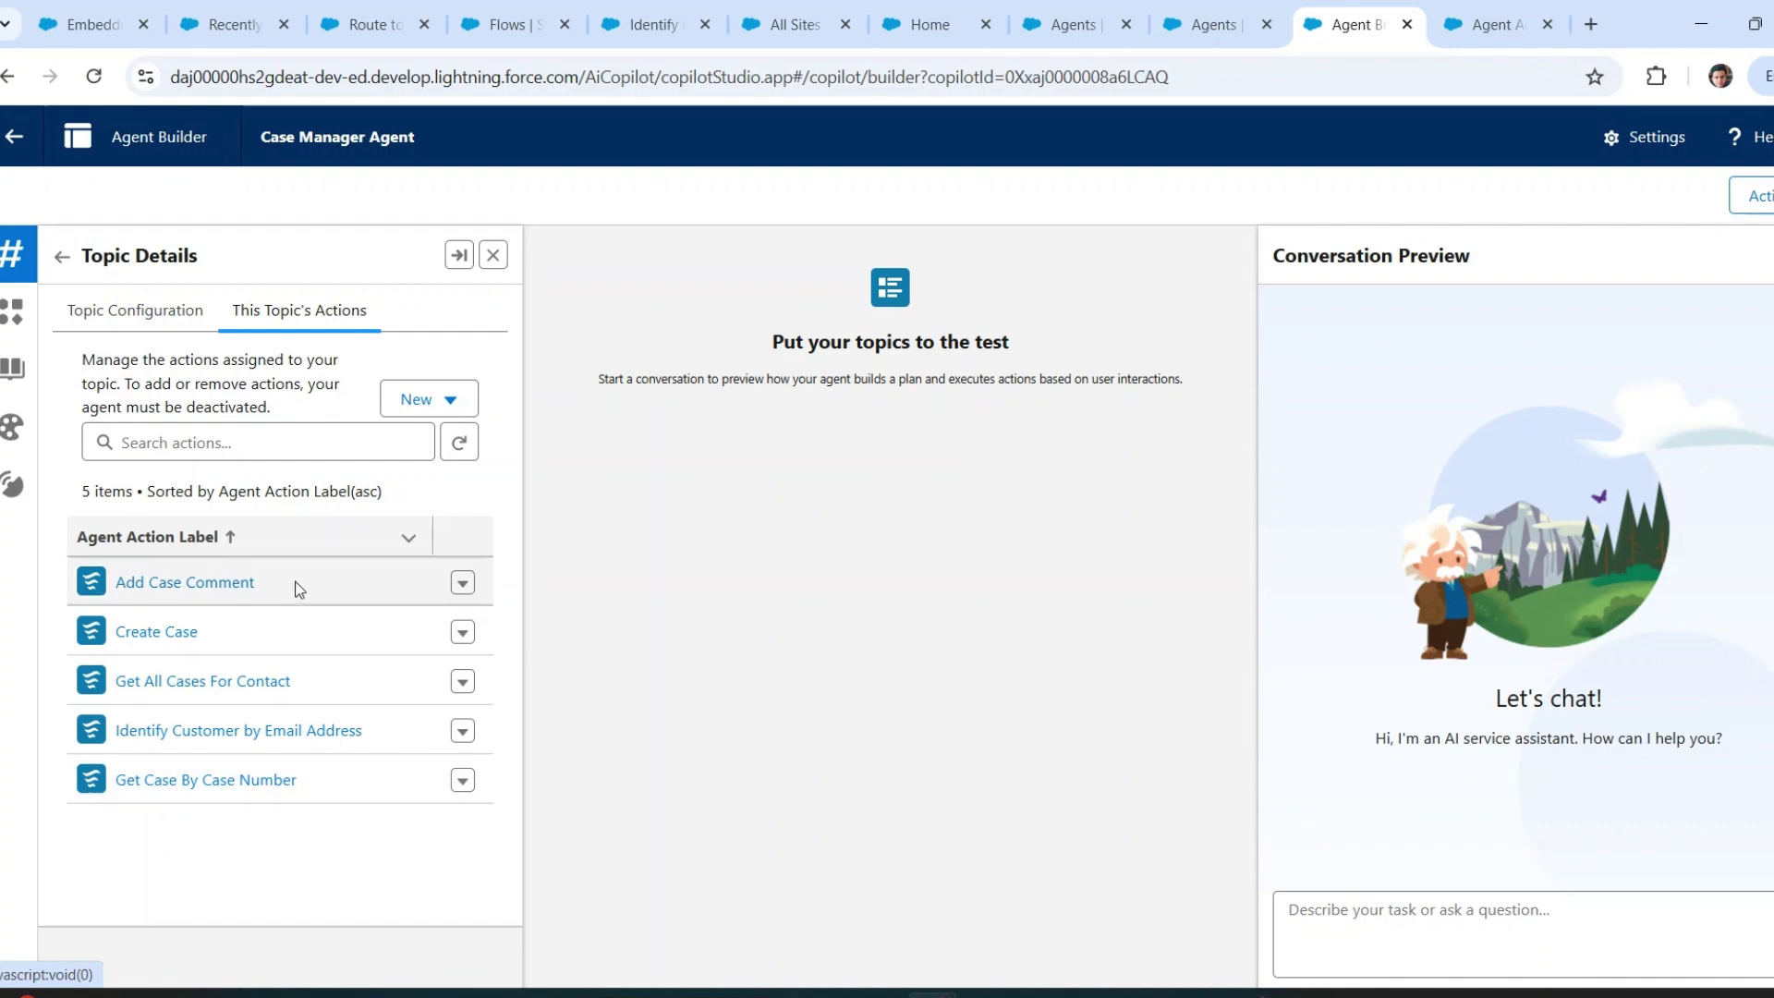
- Read the Case Management topic's configuration through the instruction on asking unknown customers for their email address
click(151, 314)
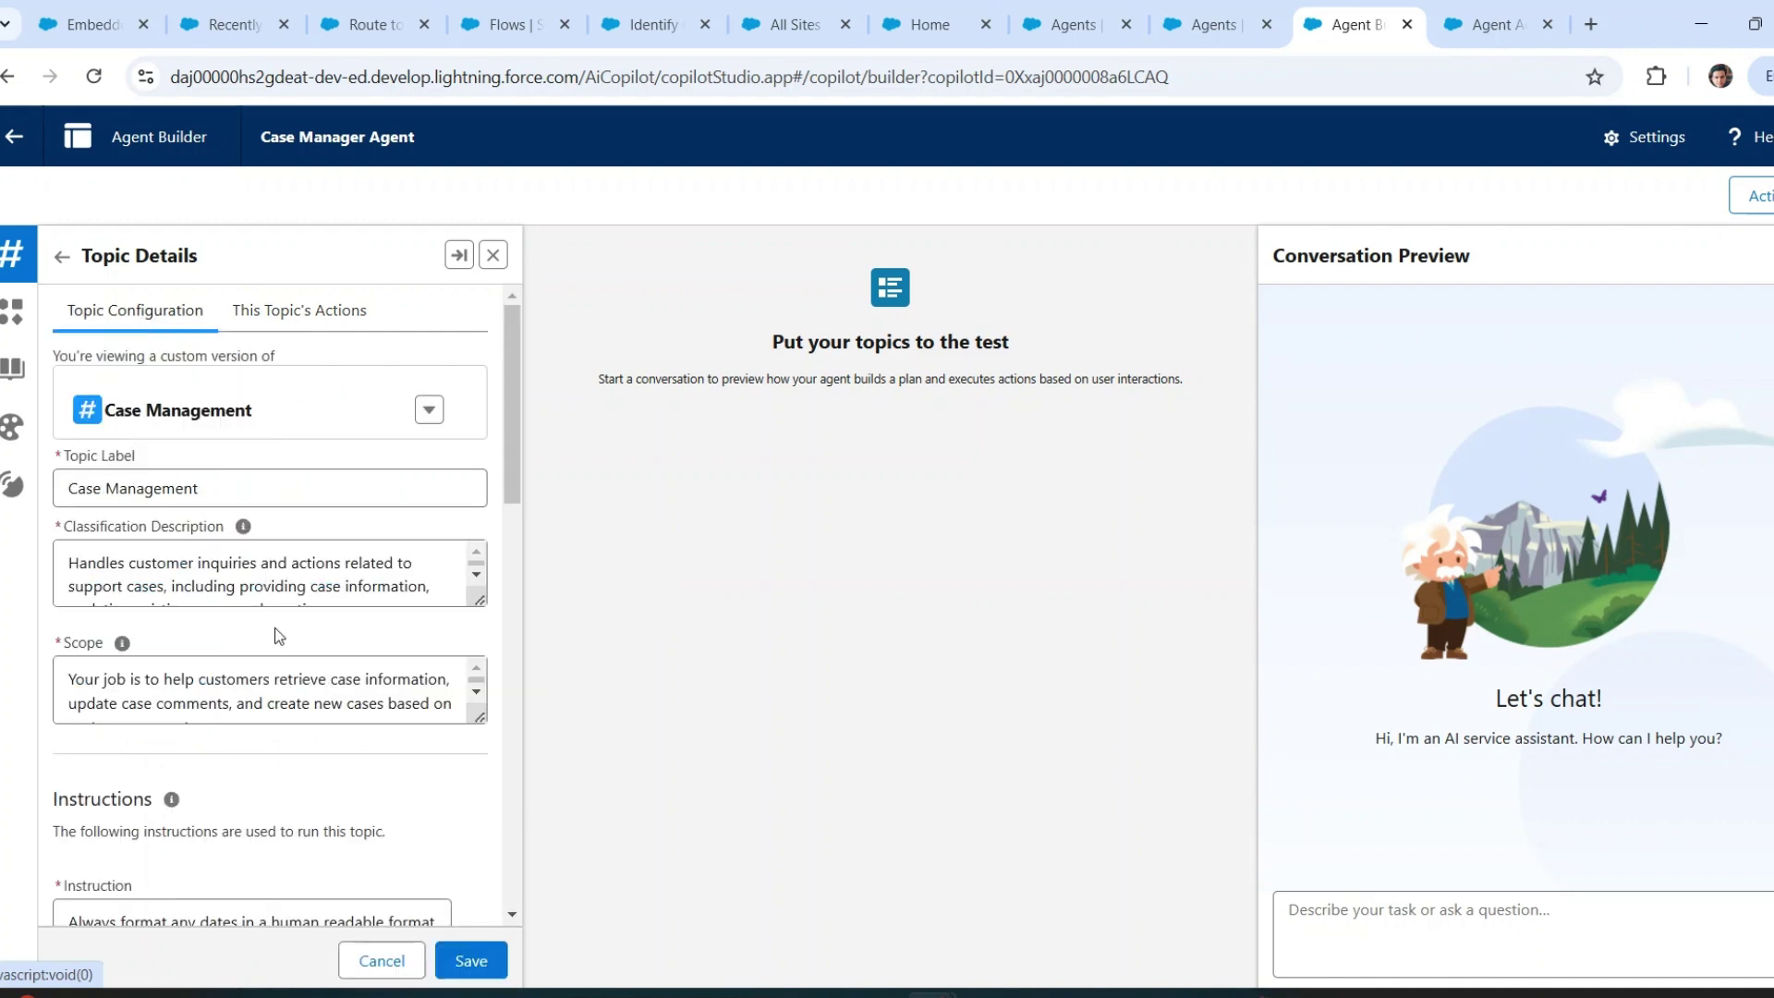
scroll(279, 636, down, 2)
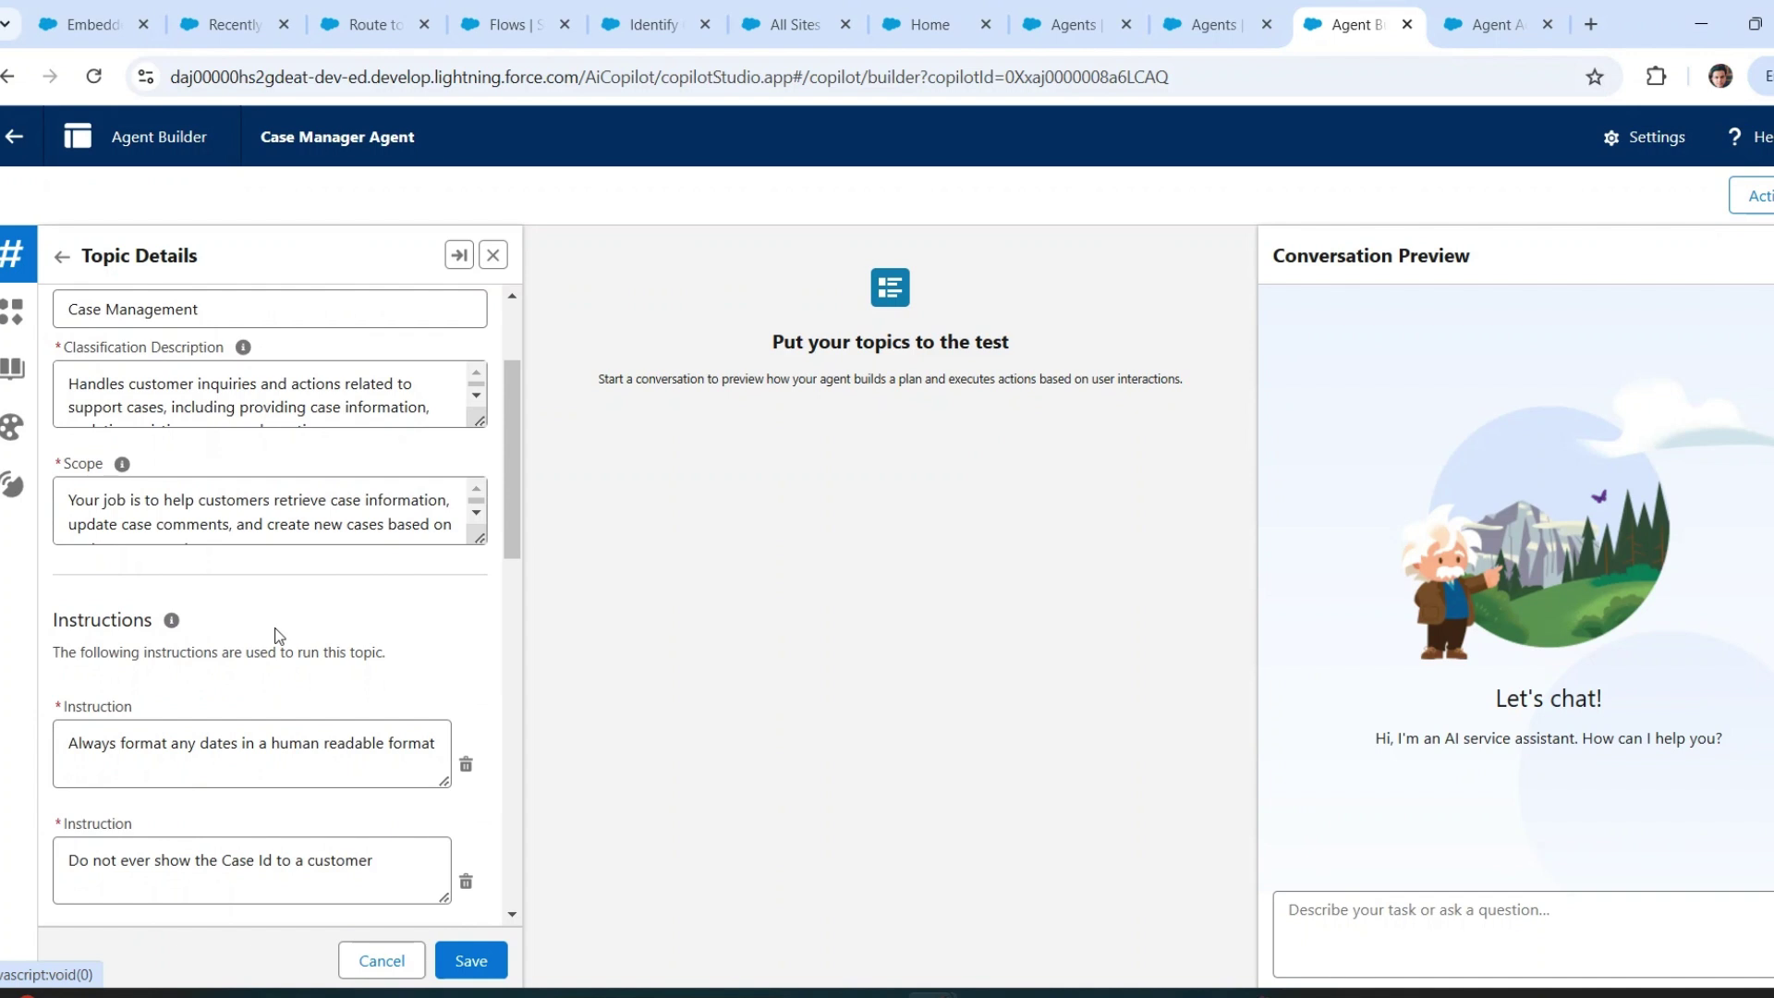
scroll(278, 635, down, 2)
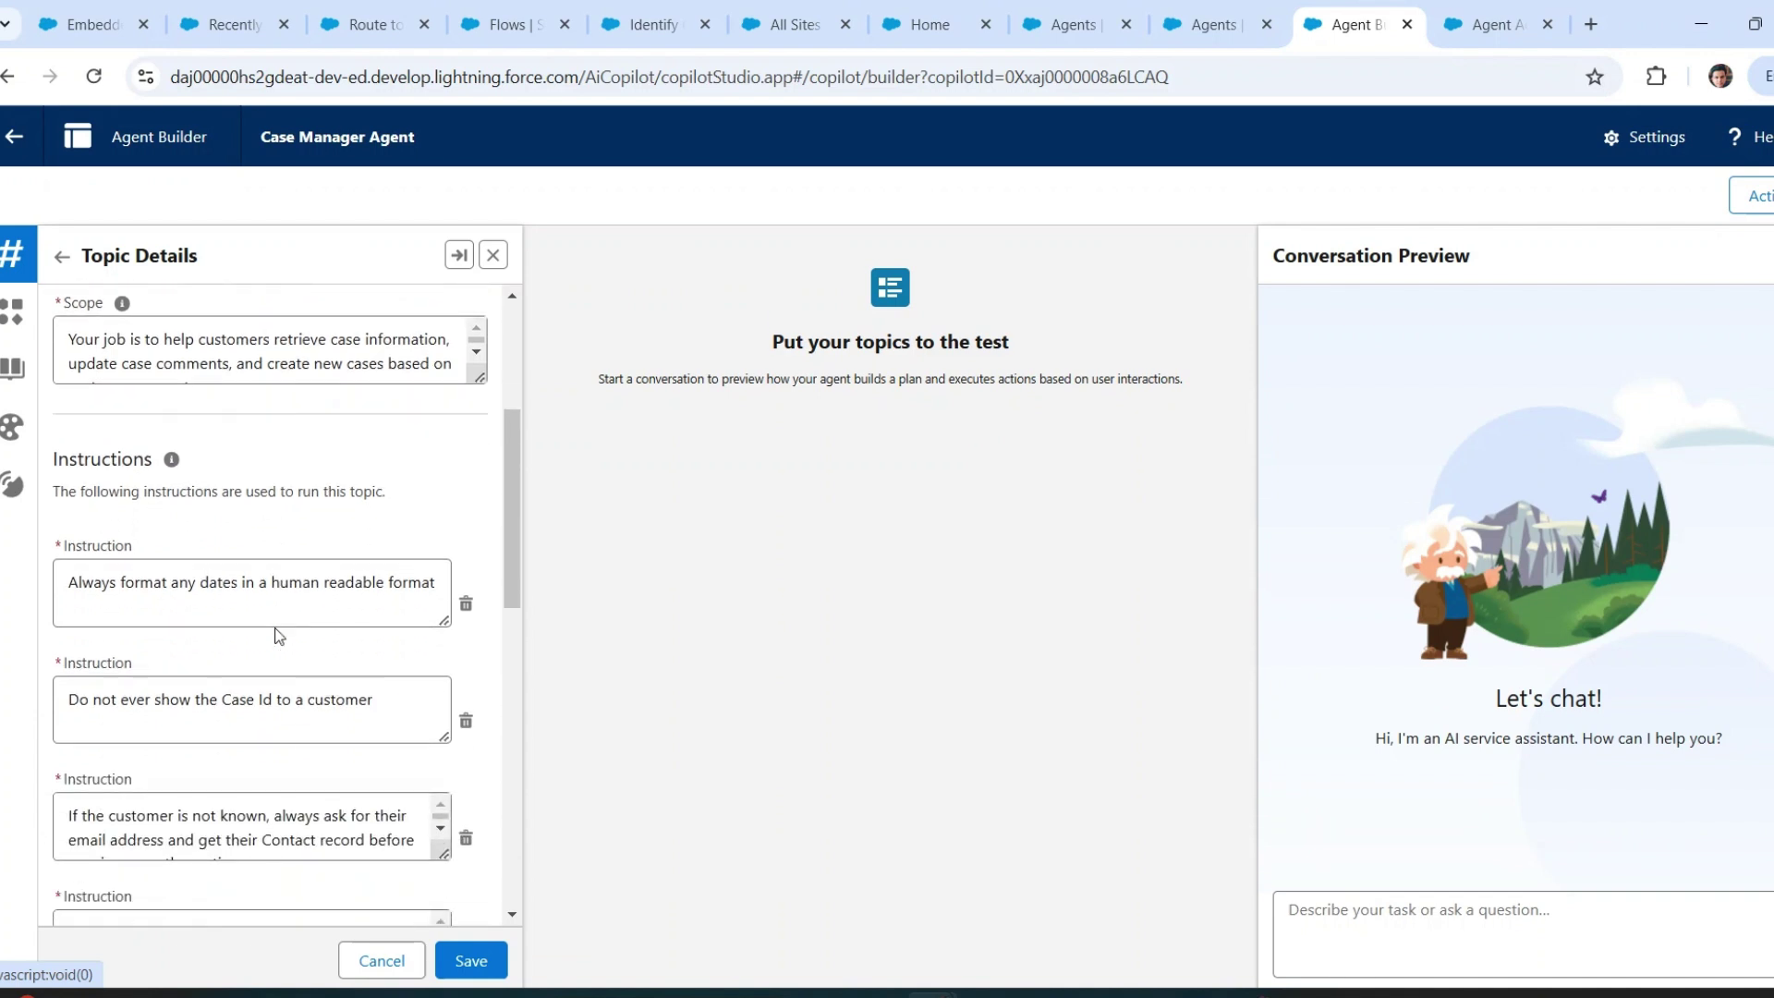
scroll(362, 652, down, 2)
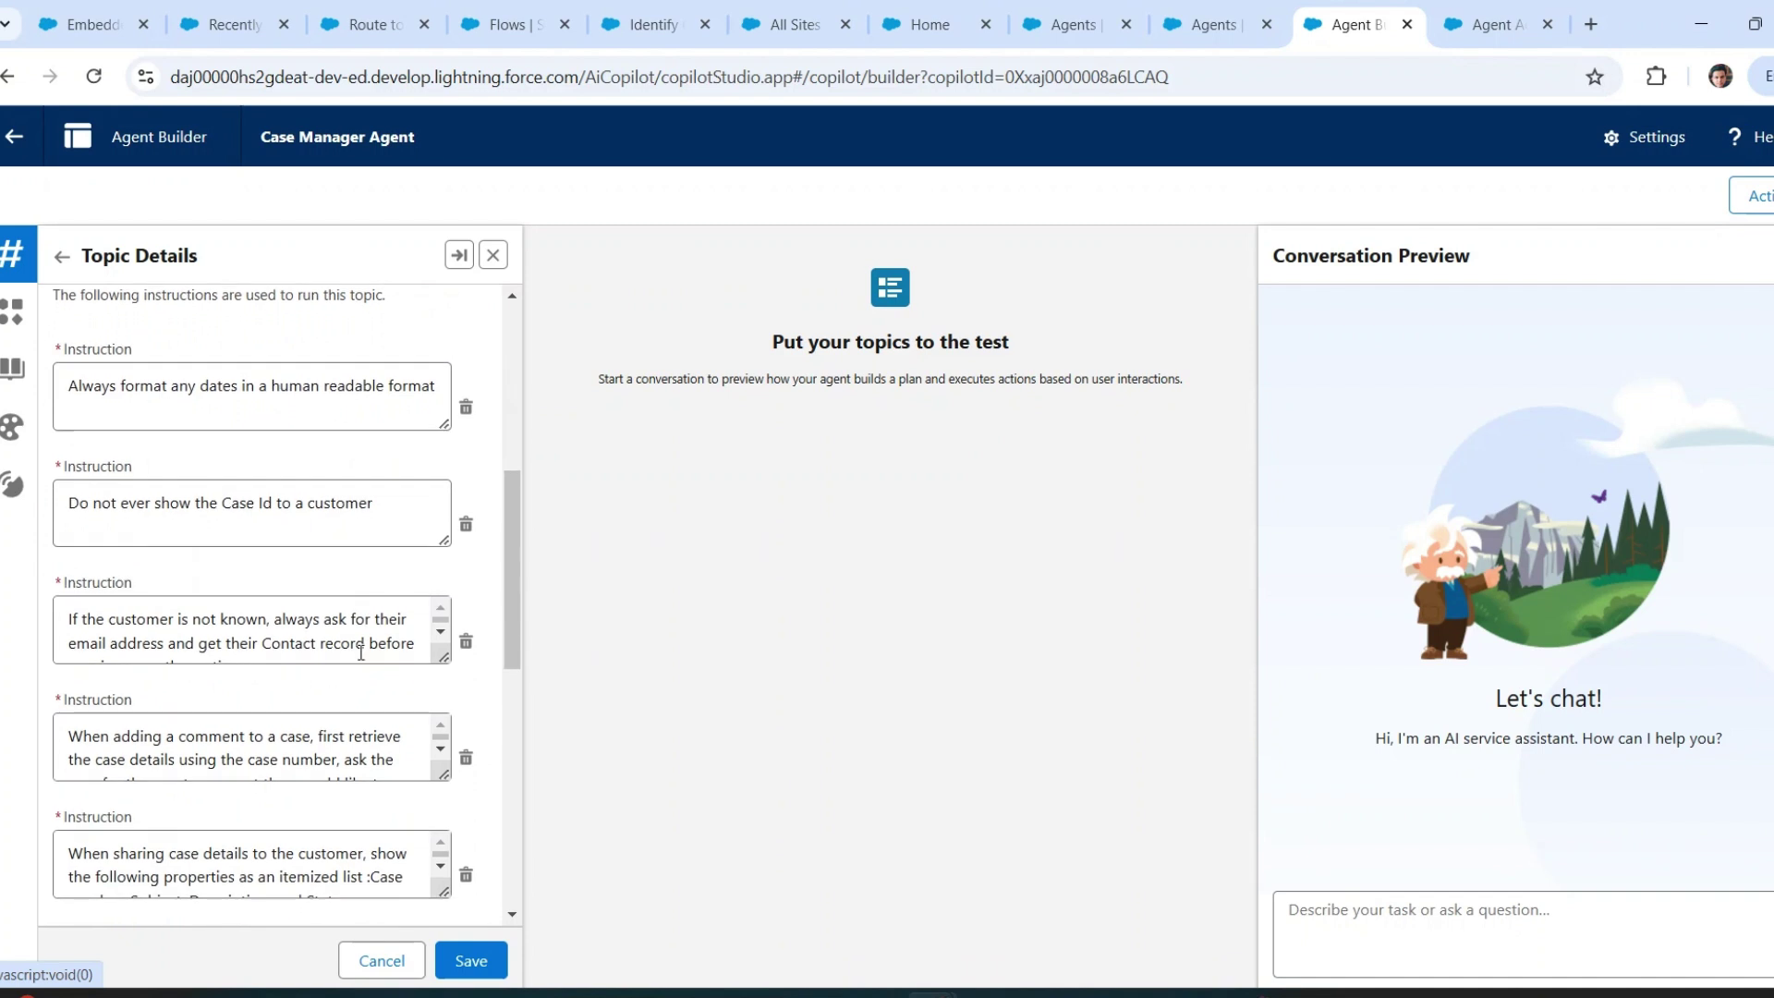
scroll(361, 652, down, 1)
scroll(362, 652, up, 1)
scroll(393, 625, down, 1)
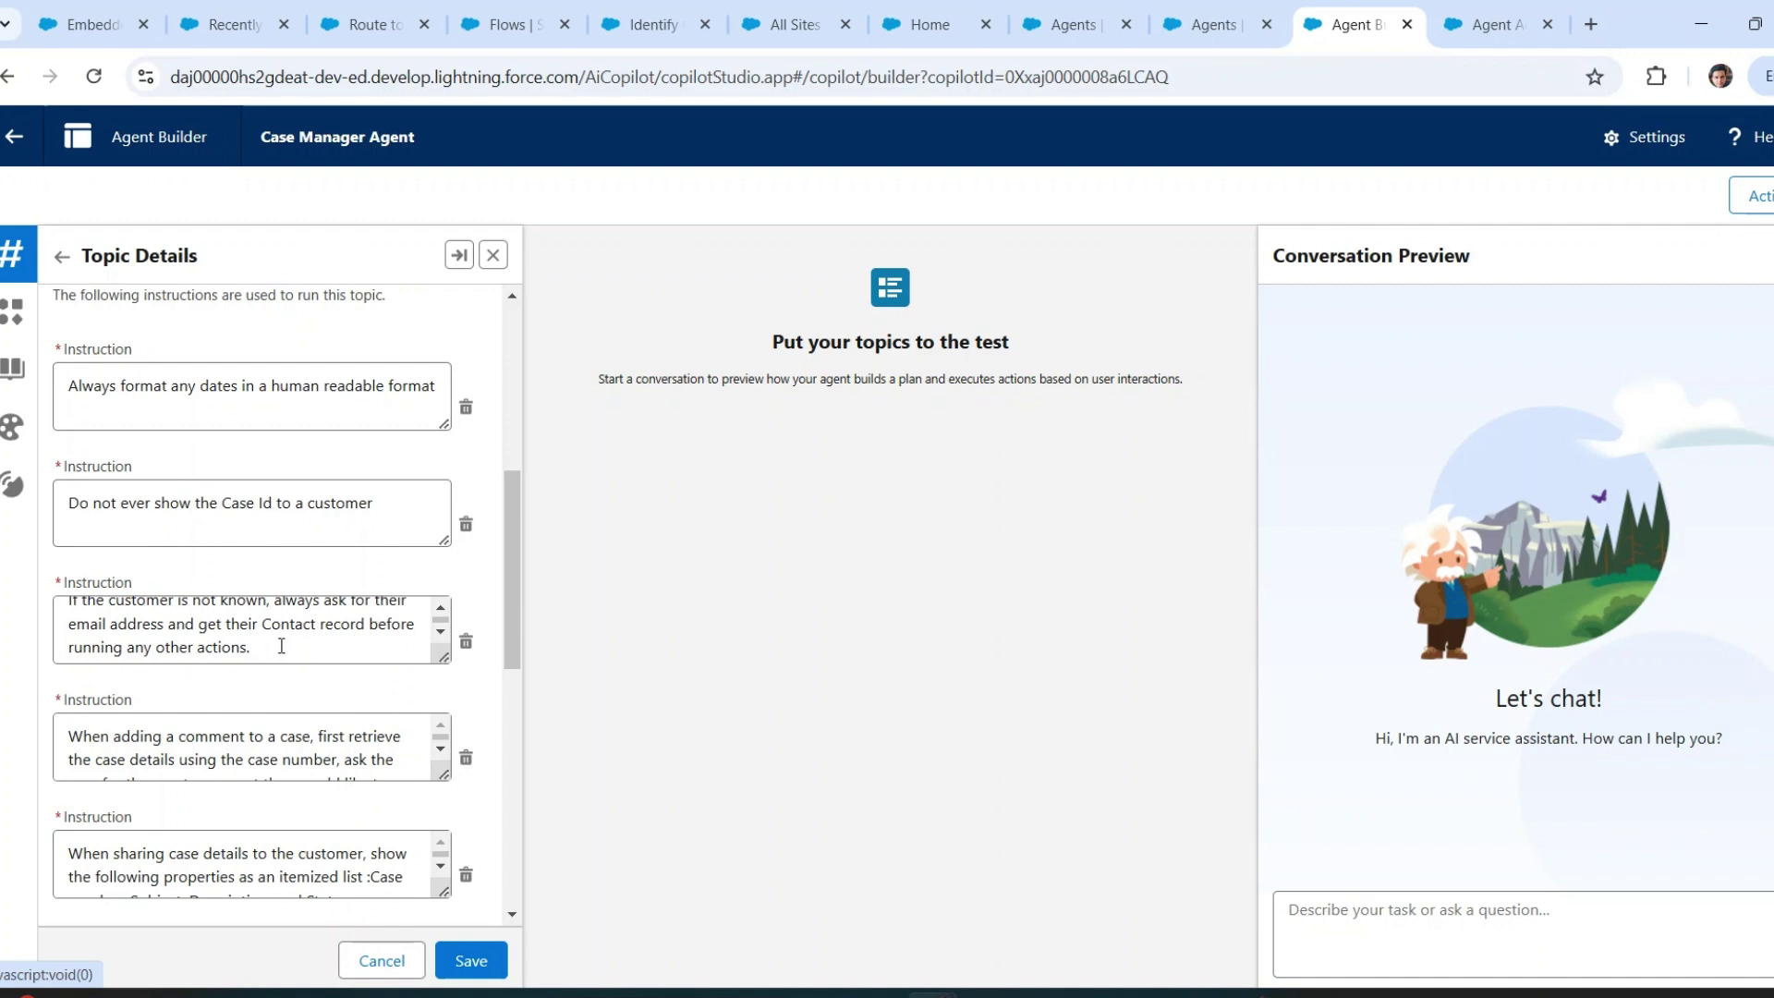
scroll(282, 646, up, 1)
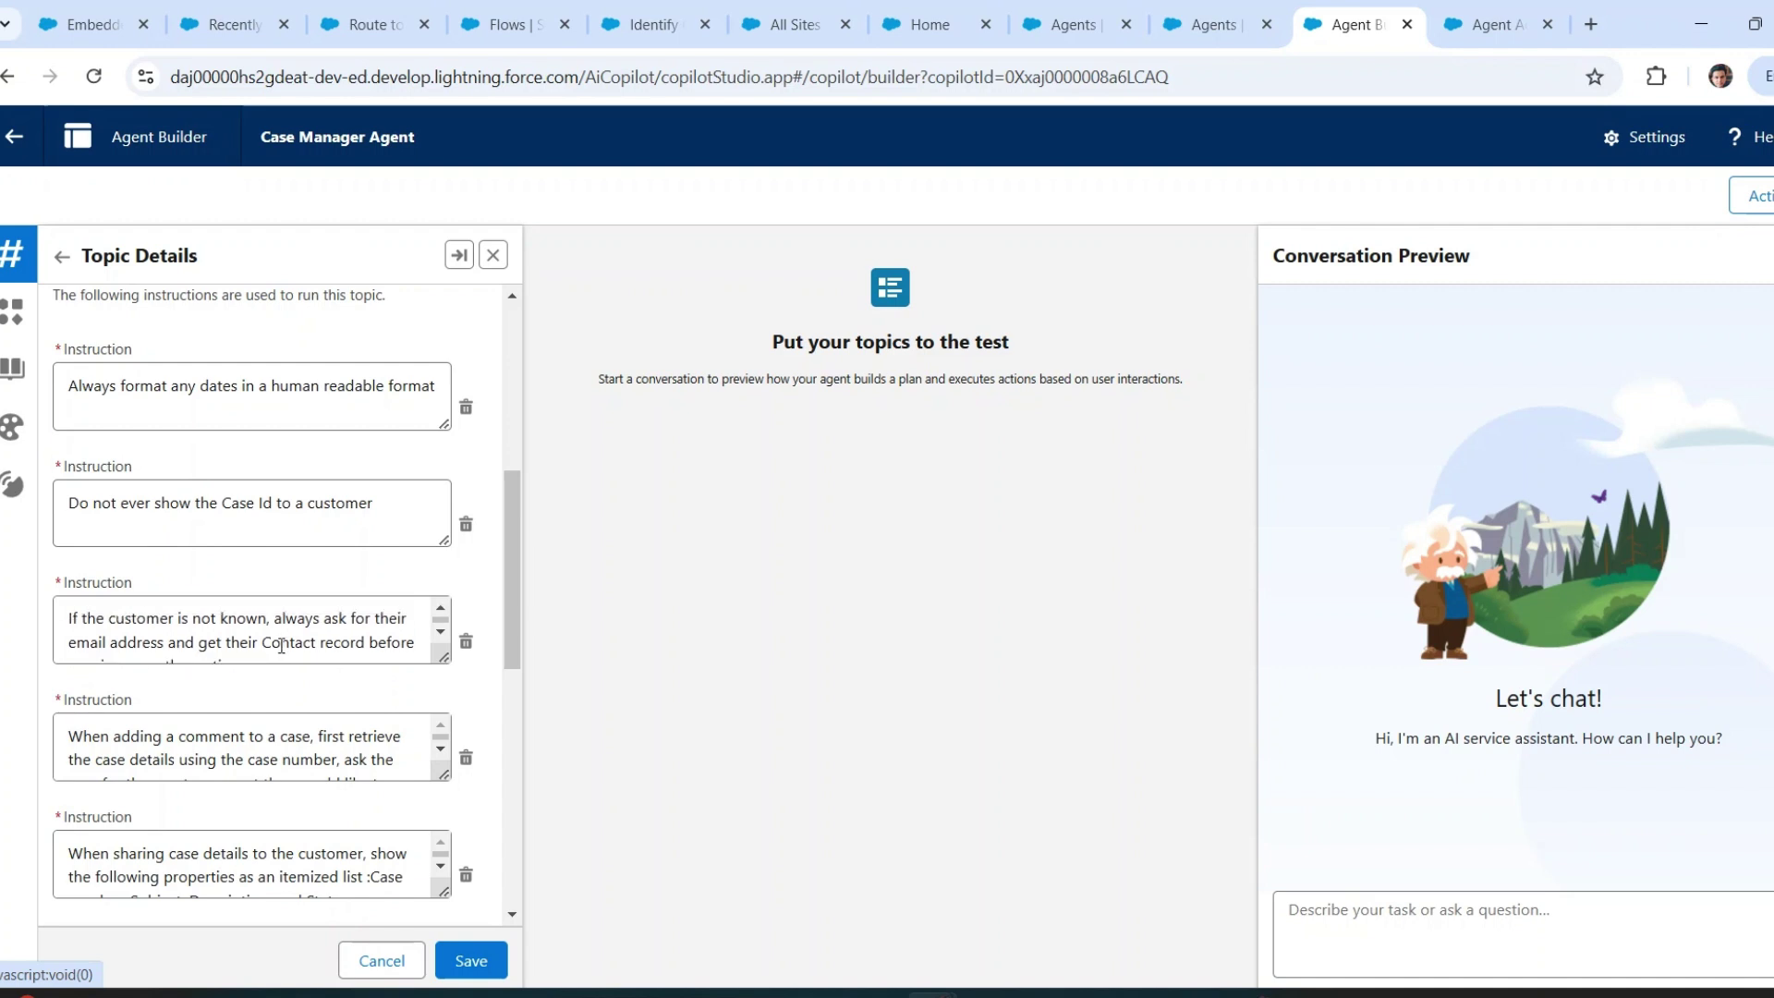
scroll(282, 646, down, 1)
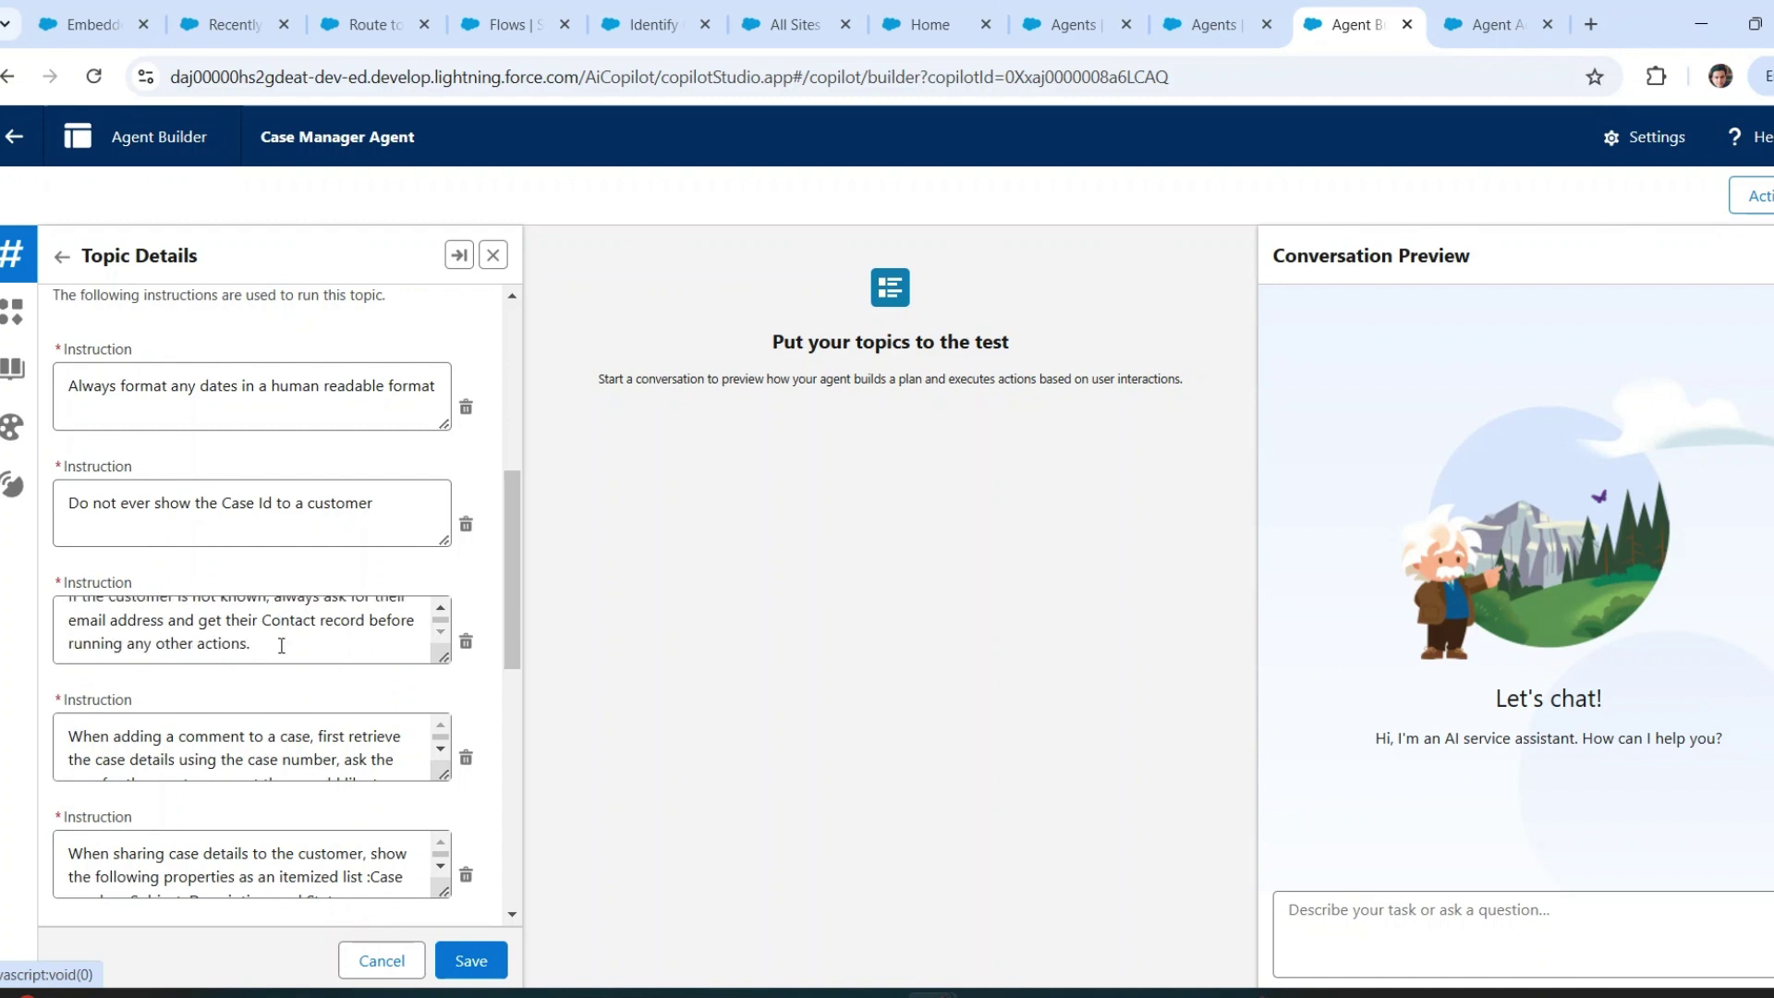
scroll(282, 646, up, 1)
scroll(282, 645, down, 1)
- Read the topic instructions on adding a comment to a case and on sharing case details with the customer
scroll(289, 697, down, 3)
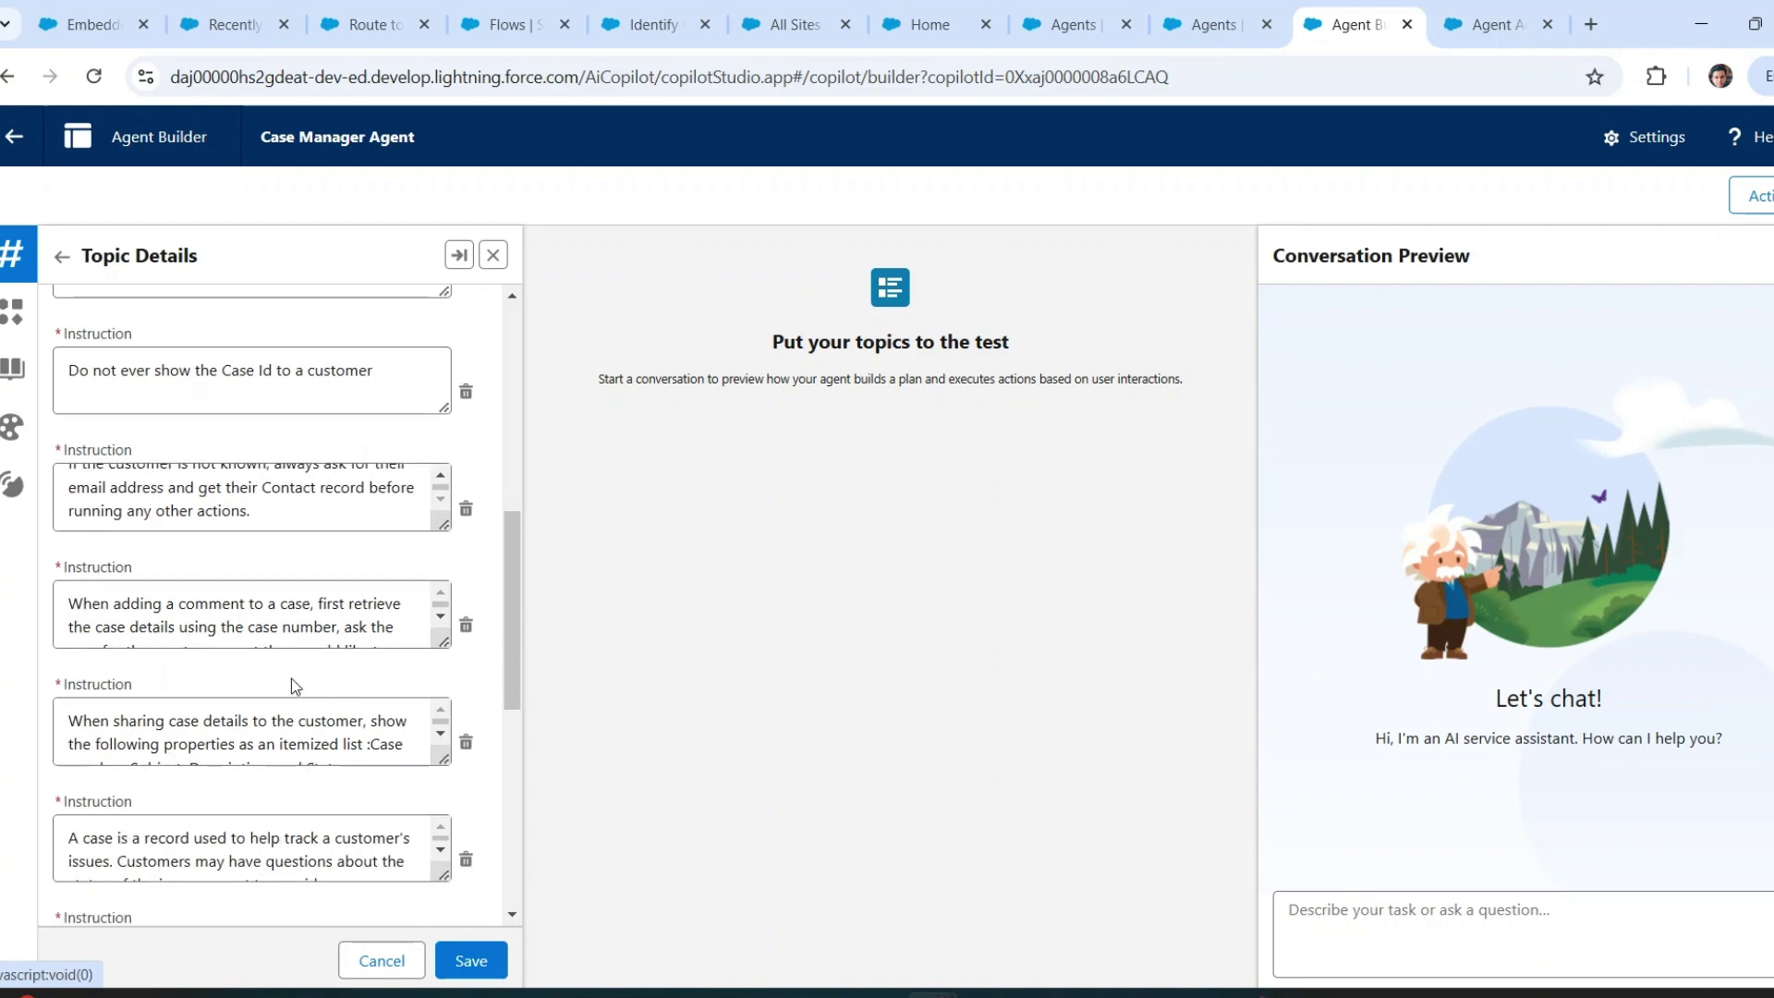
scroll(311, 629, down, 1)
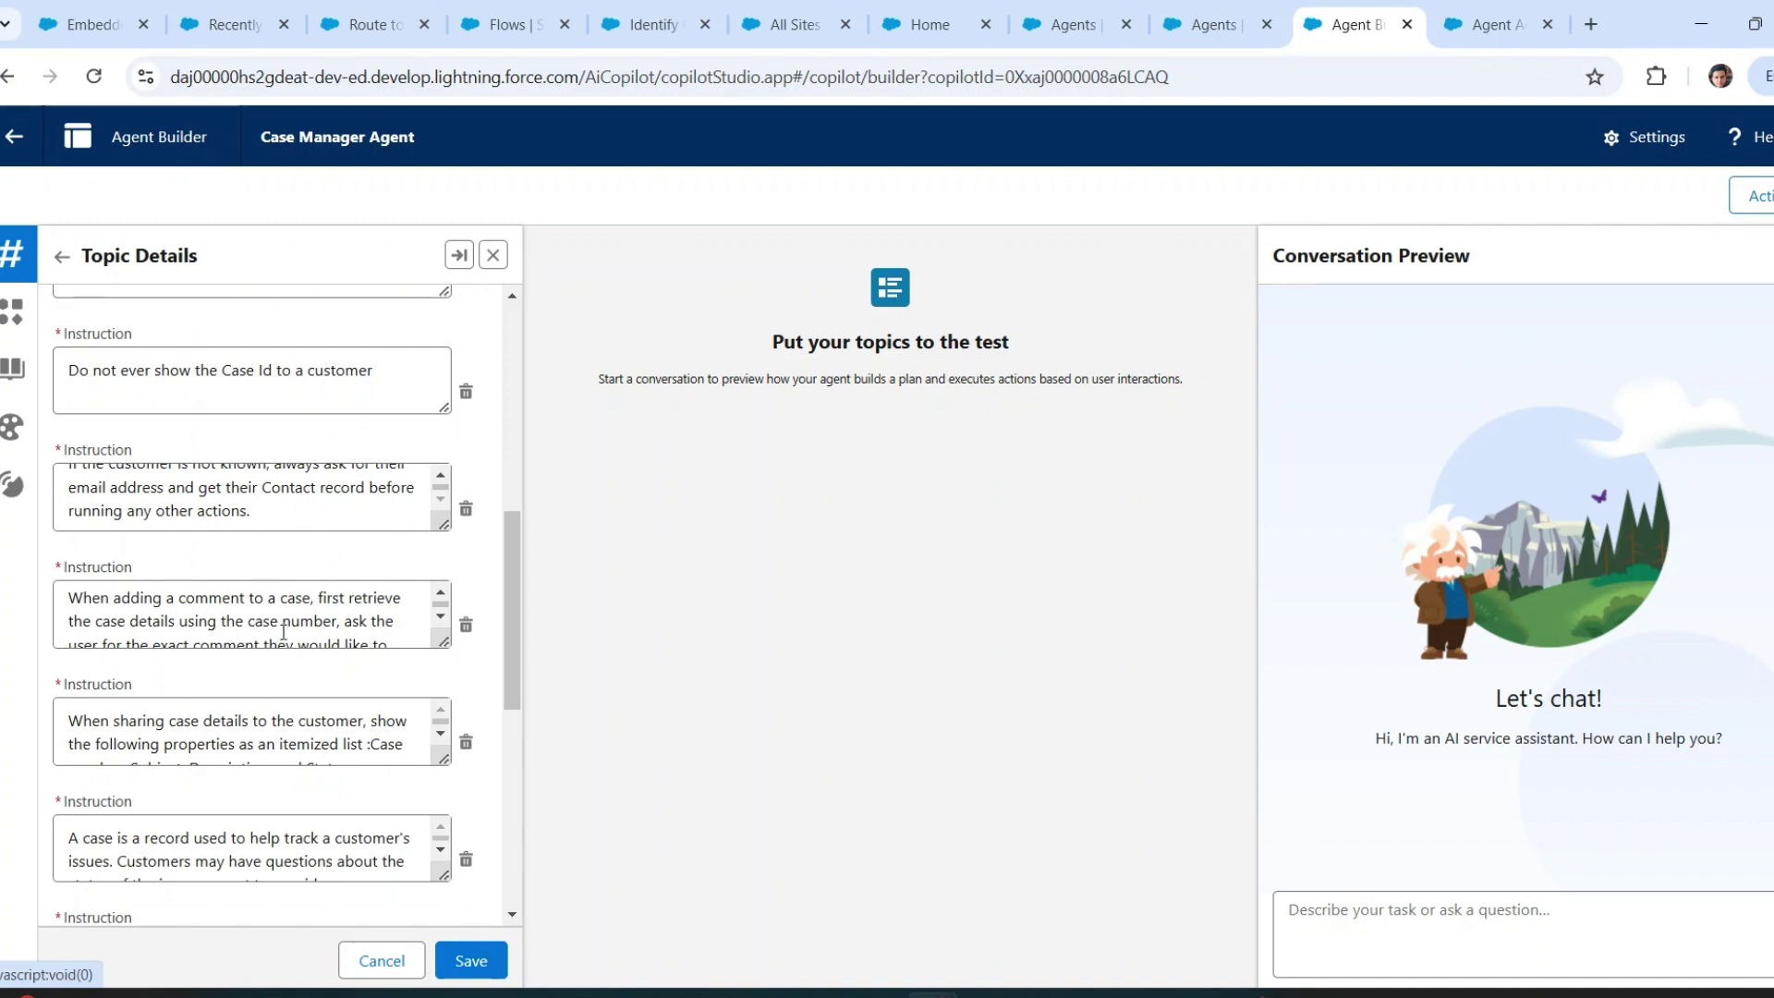
scroll(308, 633, down, 1)
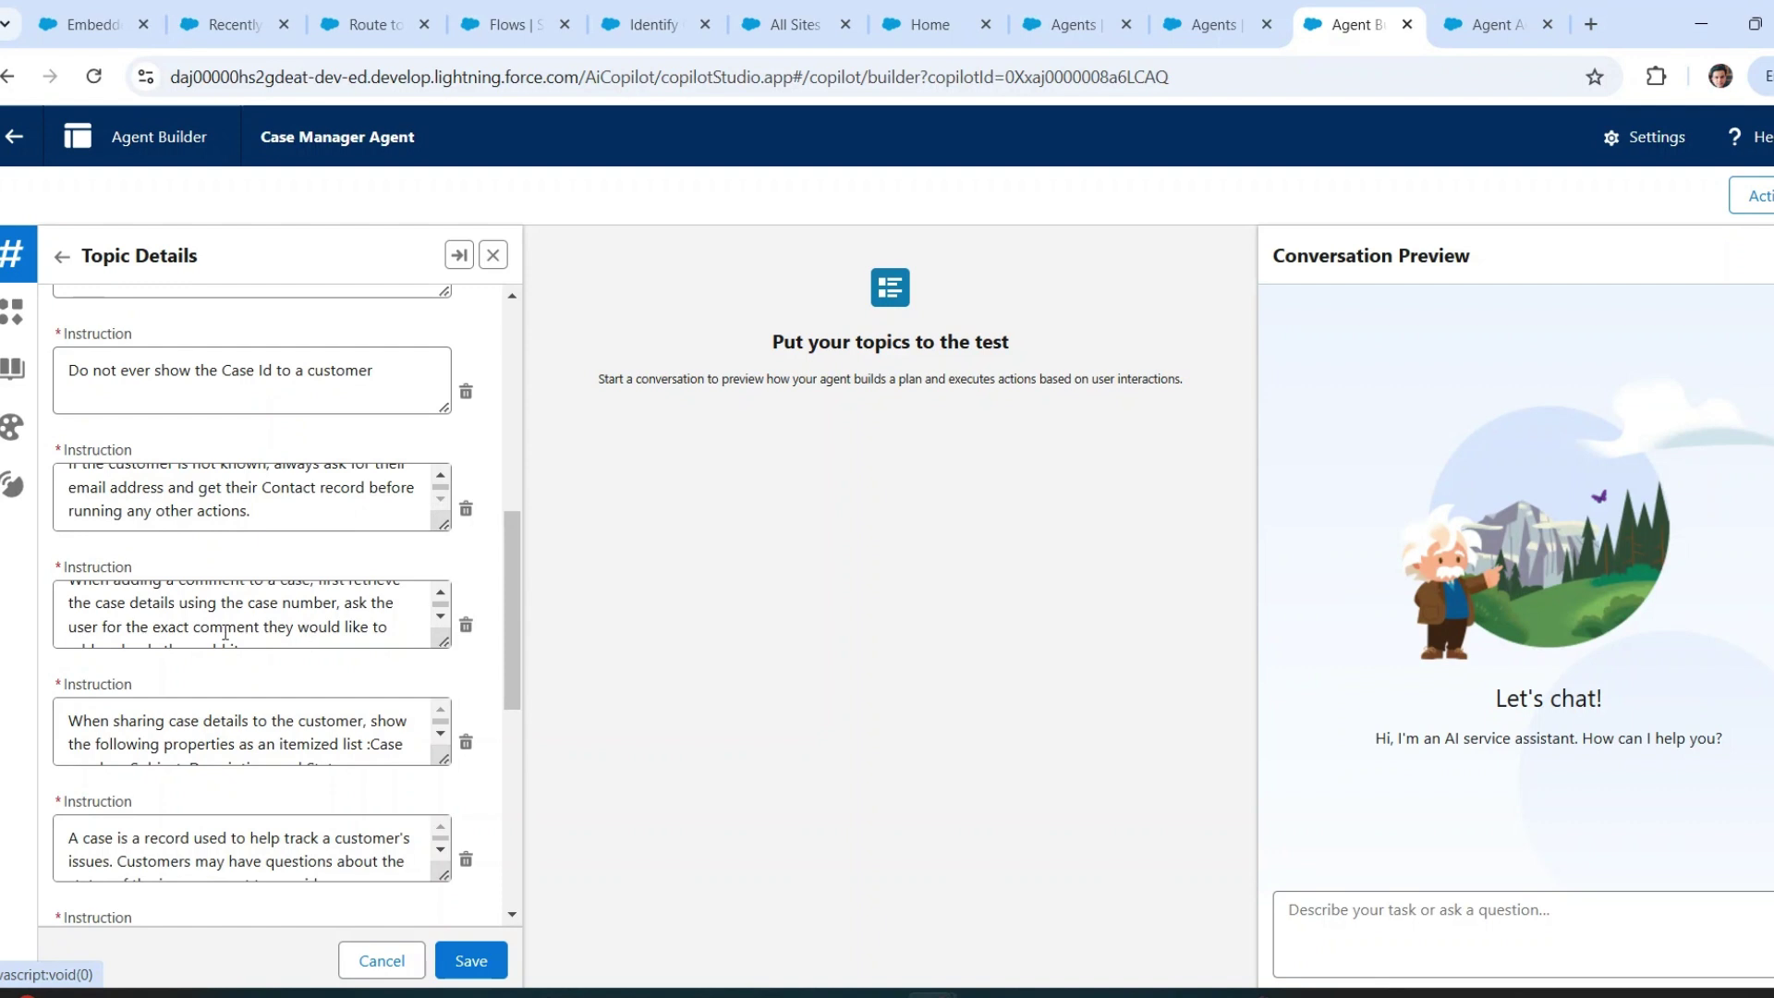
scroll(172, 630, down, 1)
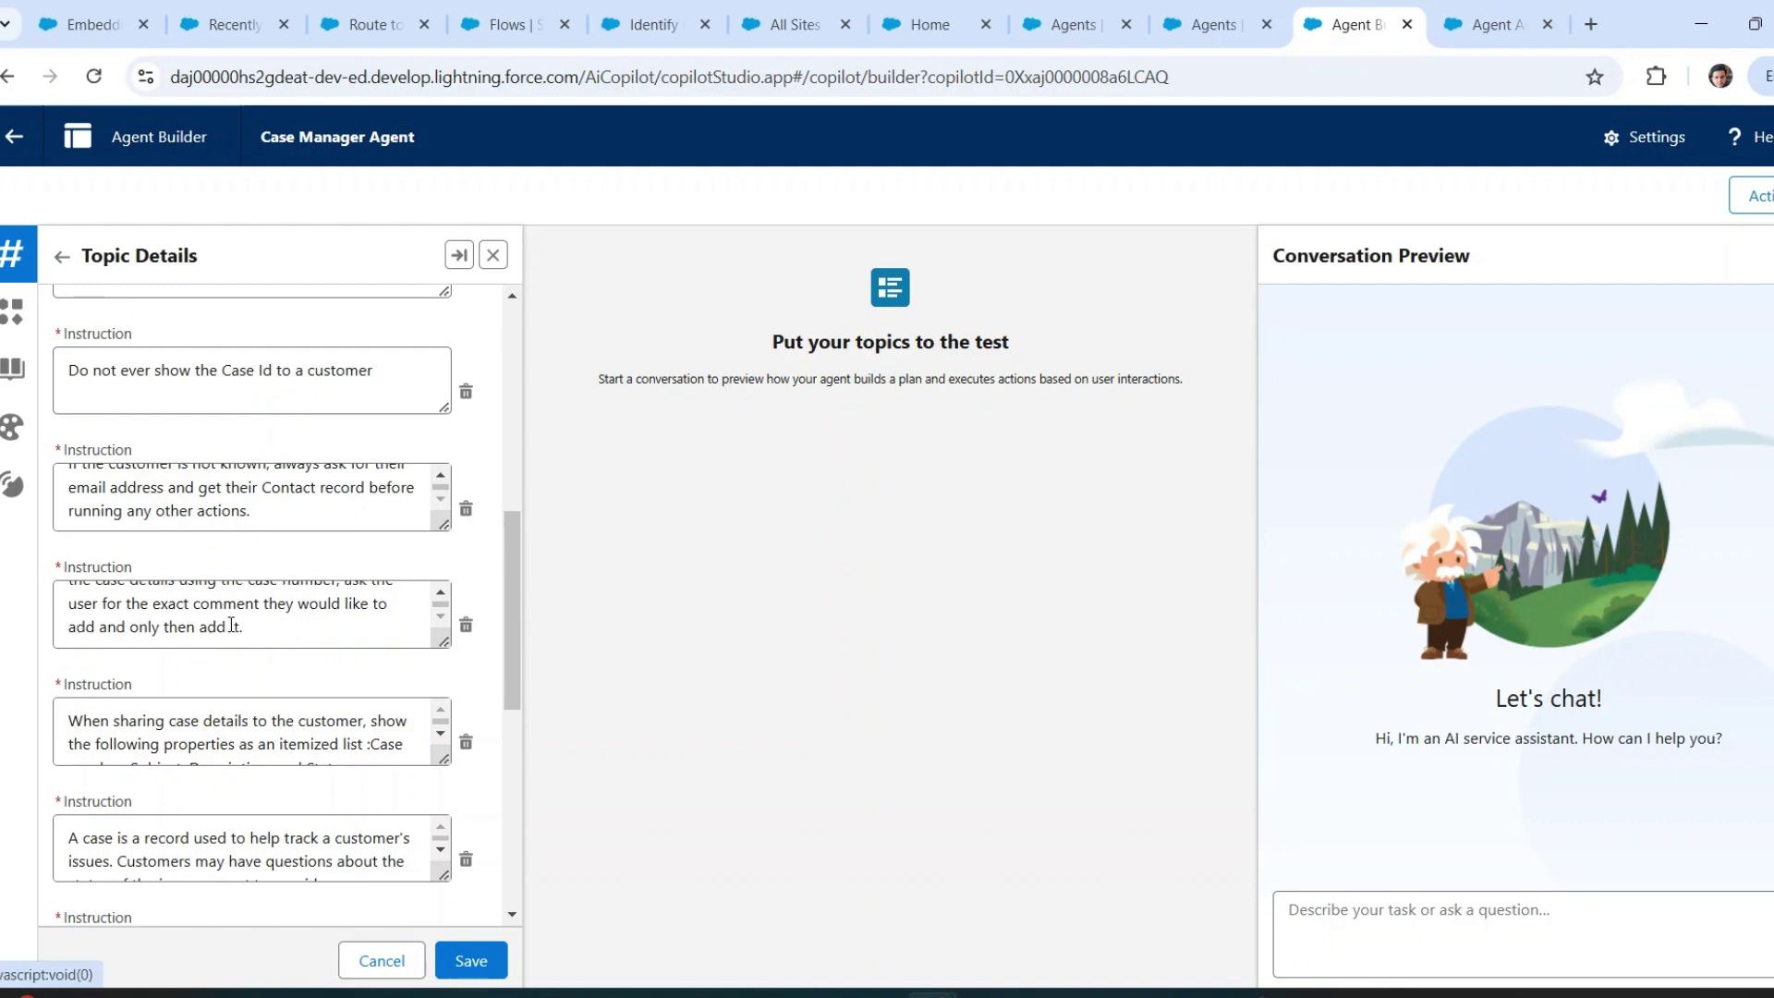
double_click(218, 610)
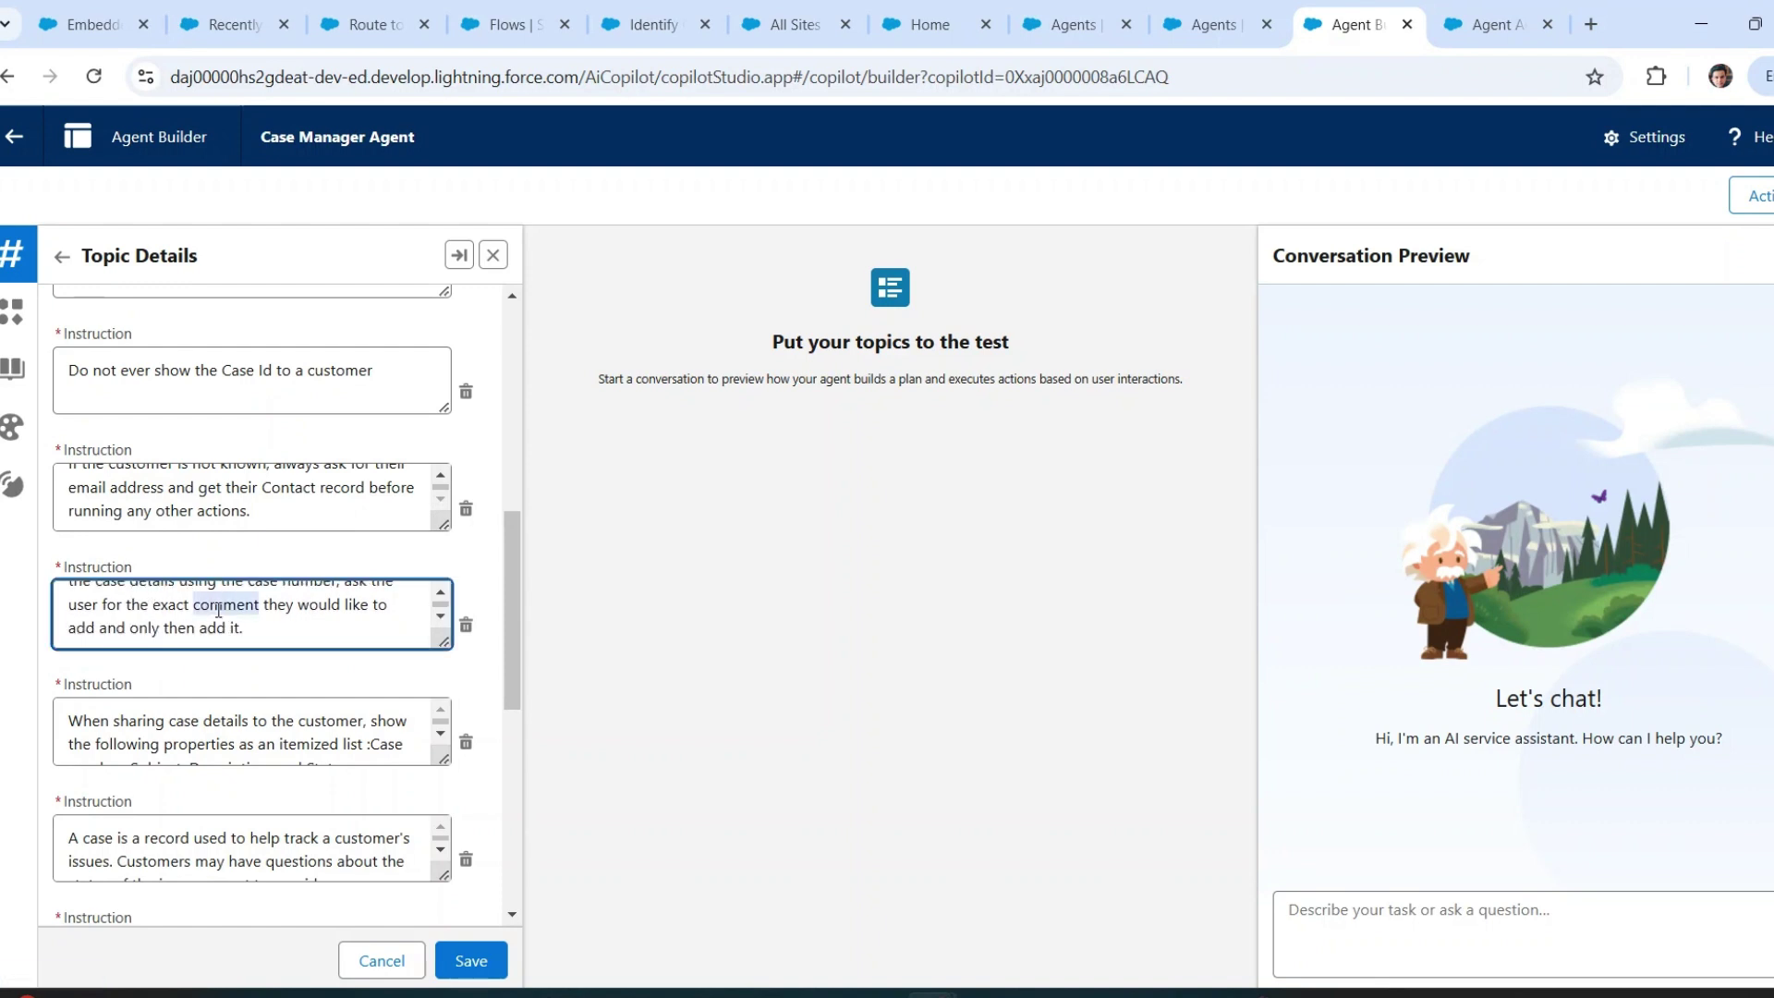
scroll(259, 691, down, 1)
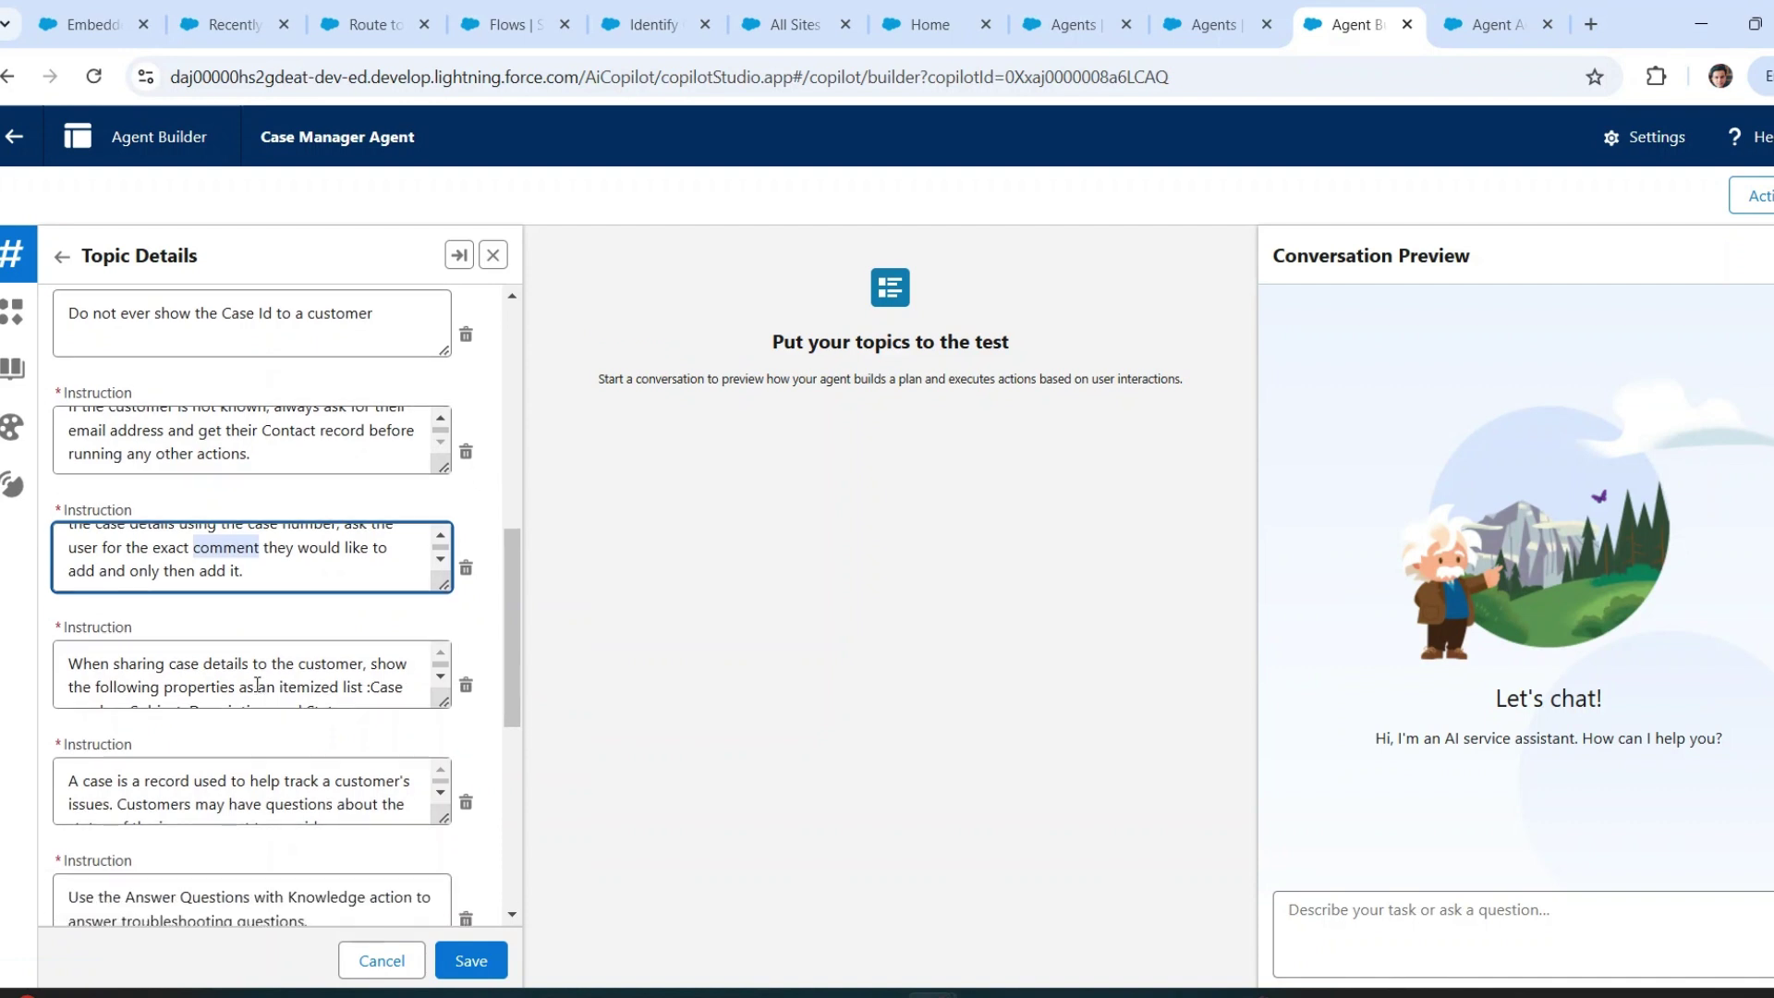
scroll(257, 685, up, 1)
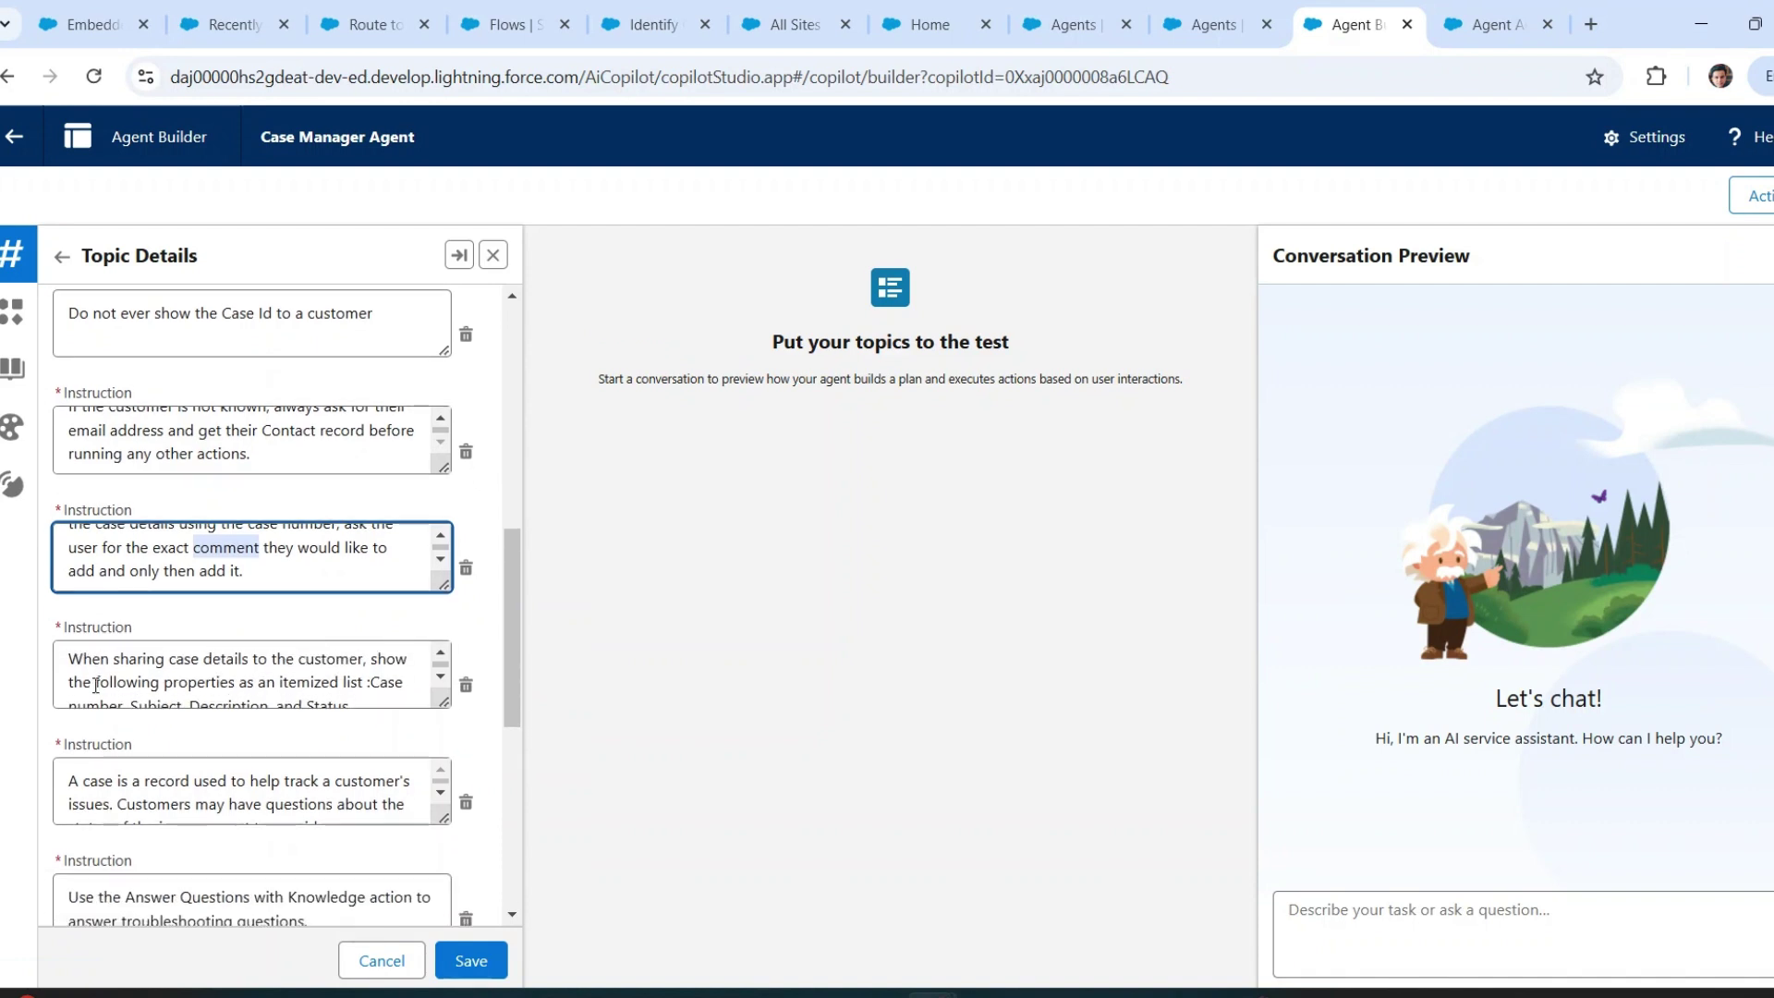
scroll(250, 684, down, 1)
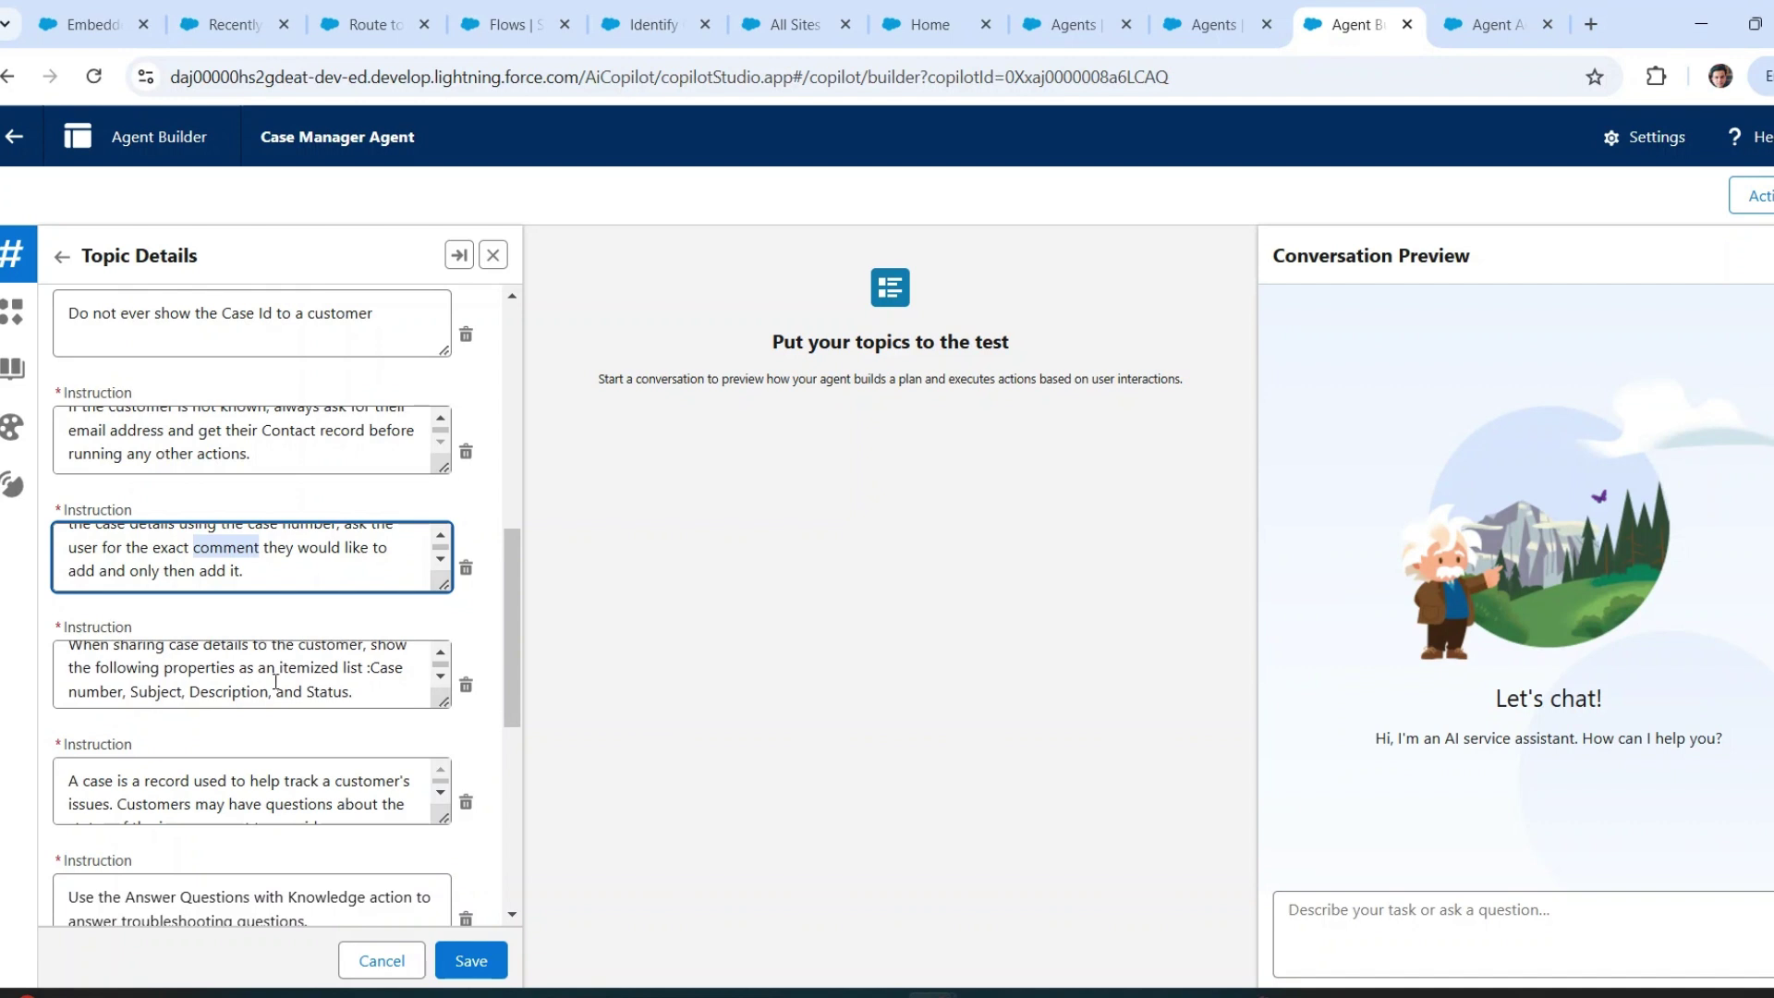
scroll(372, 684, down, 1)
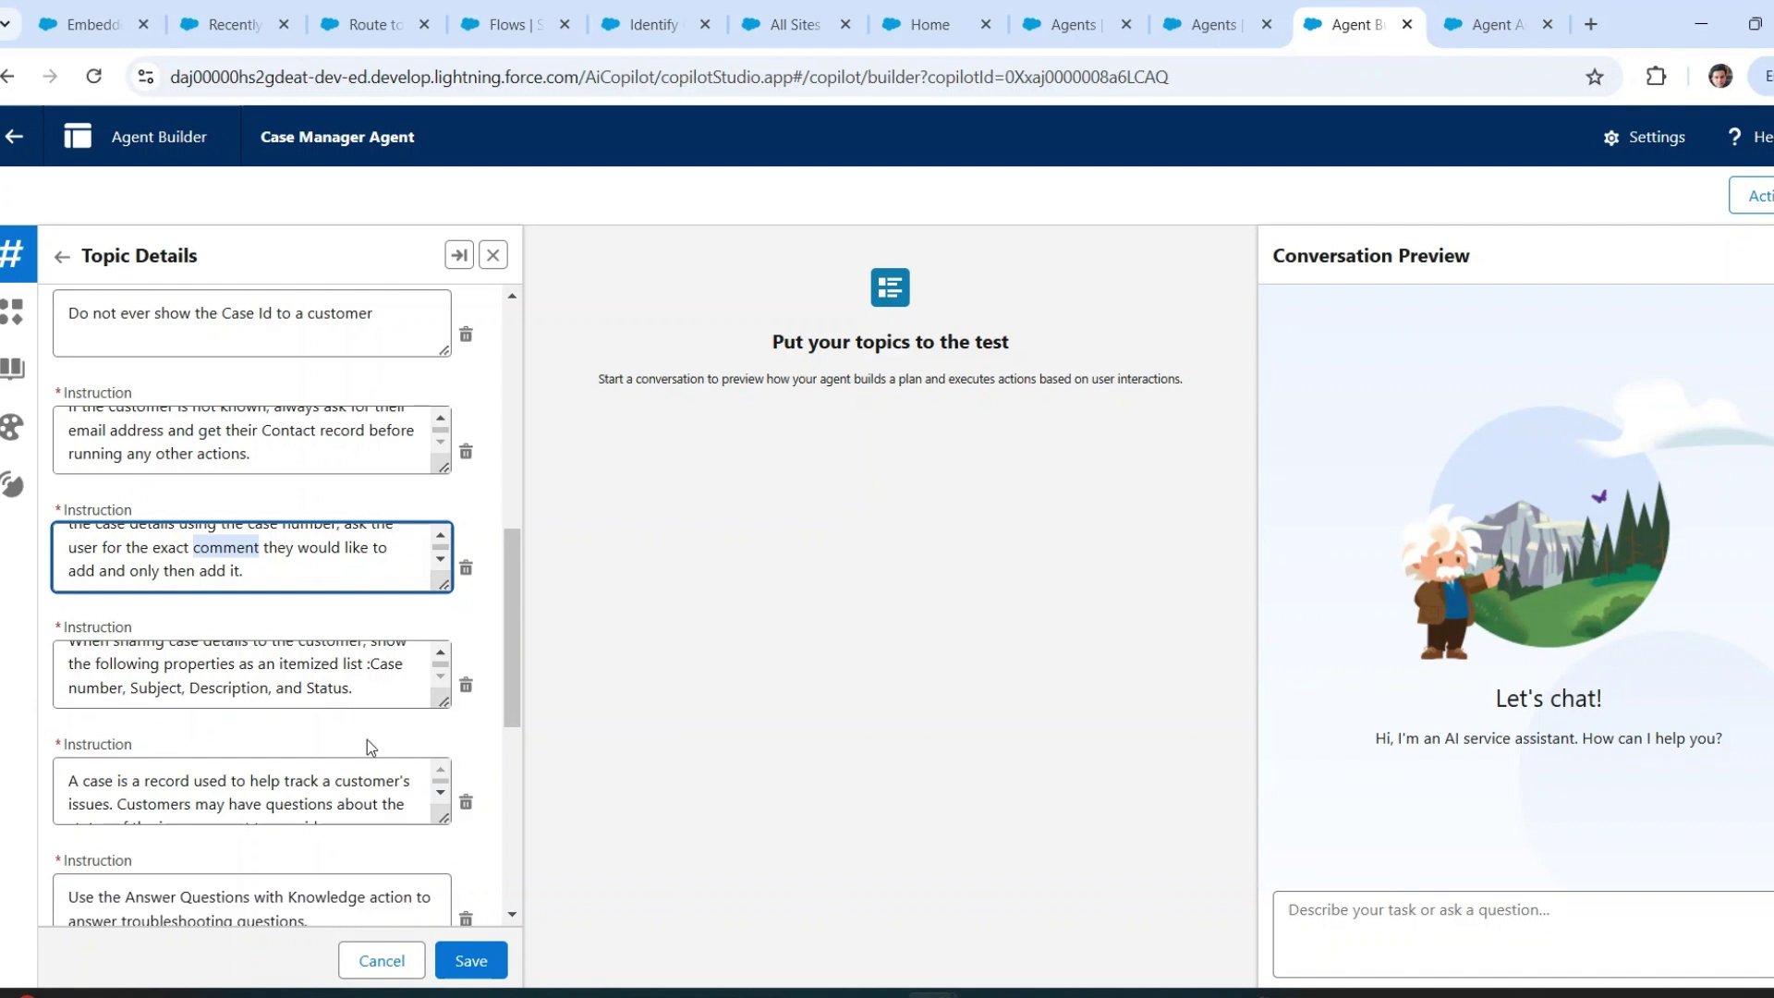
- Read the remaining topic instructions, from the explanation of what a case is to summarizing the conversation when creating one
scroll(369, 746, down, 1)
scroll(314, 735, down, 2)
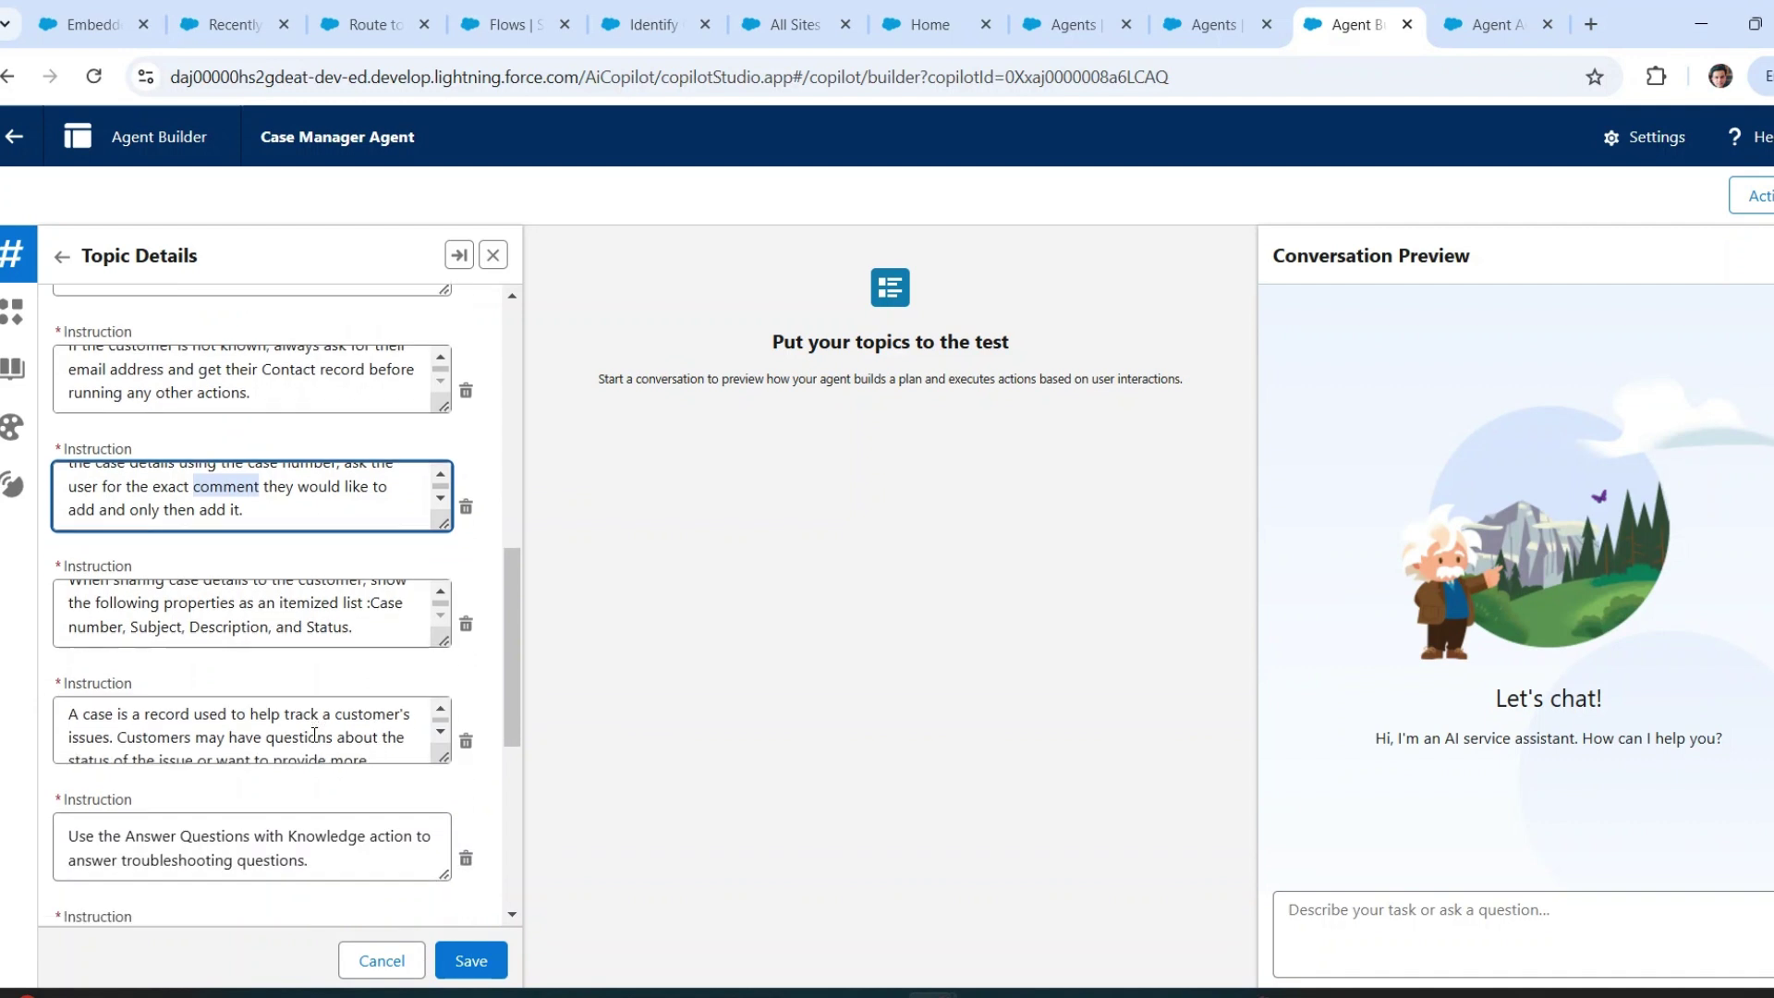
scroll(314, 734, down, 1)
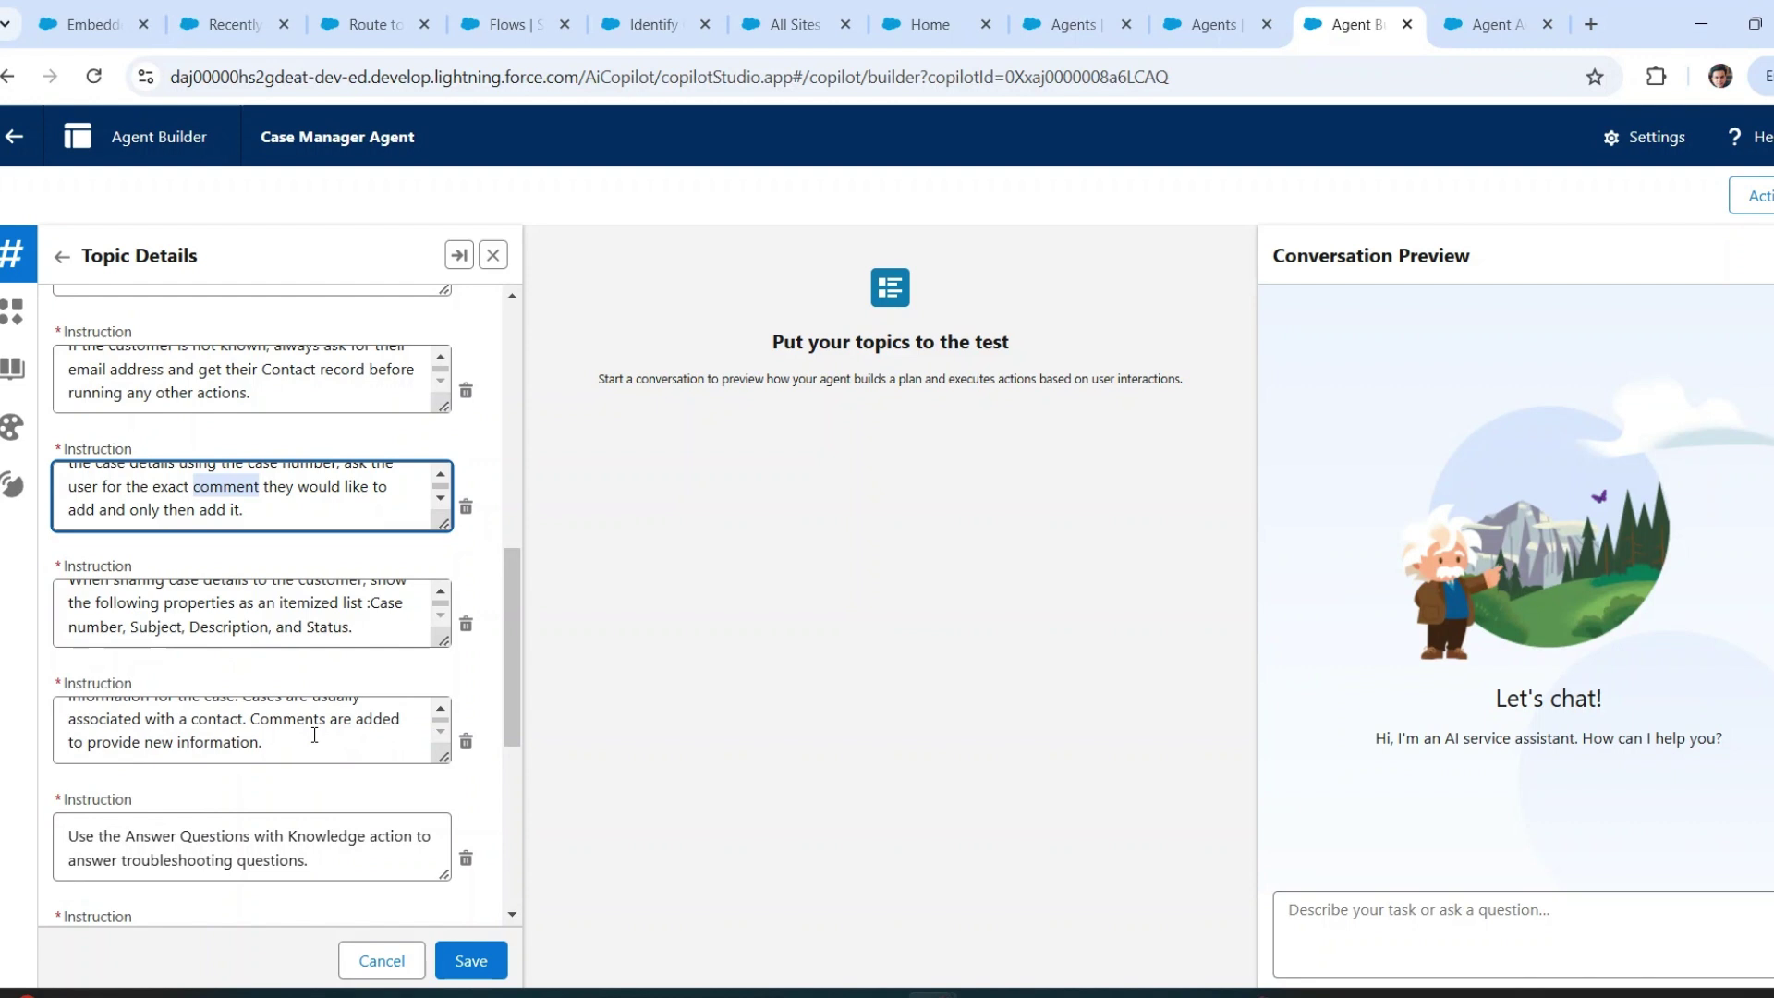
scroll(317, 801, up, 2)
scroll(316, 800, down, 3)
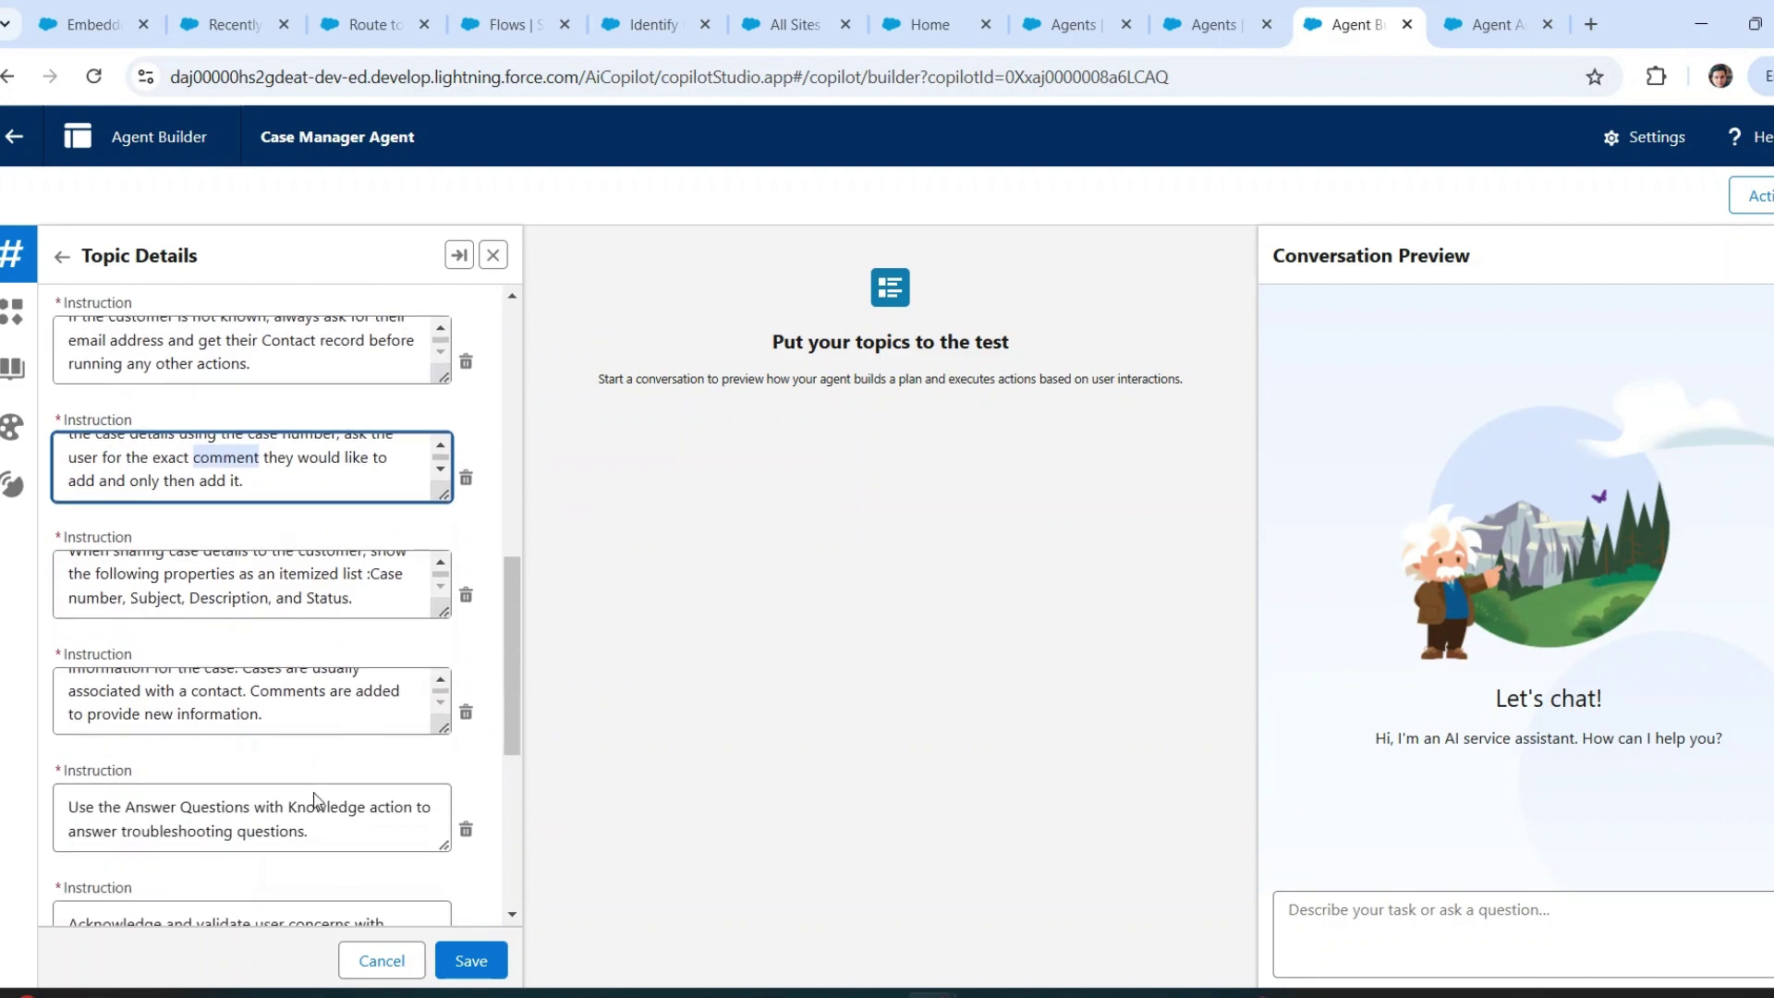
scroll(315, 793, down, 4)
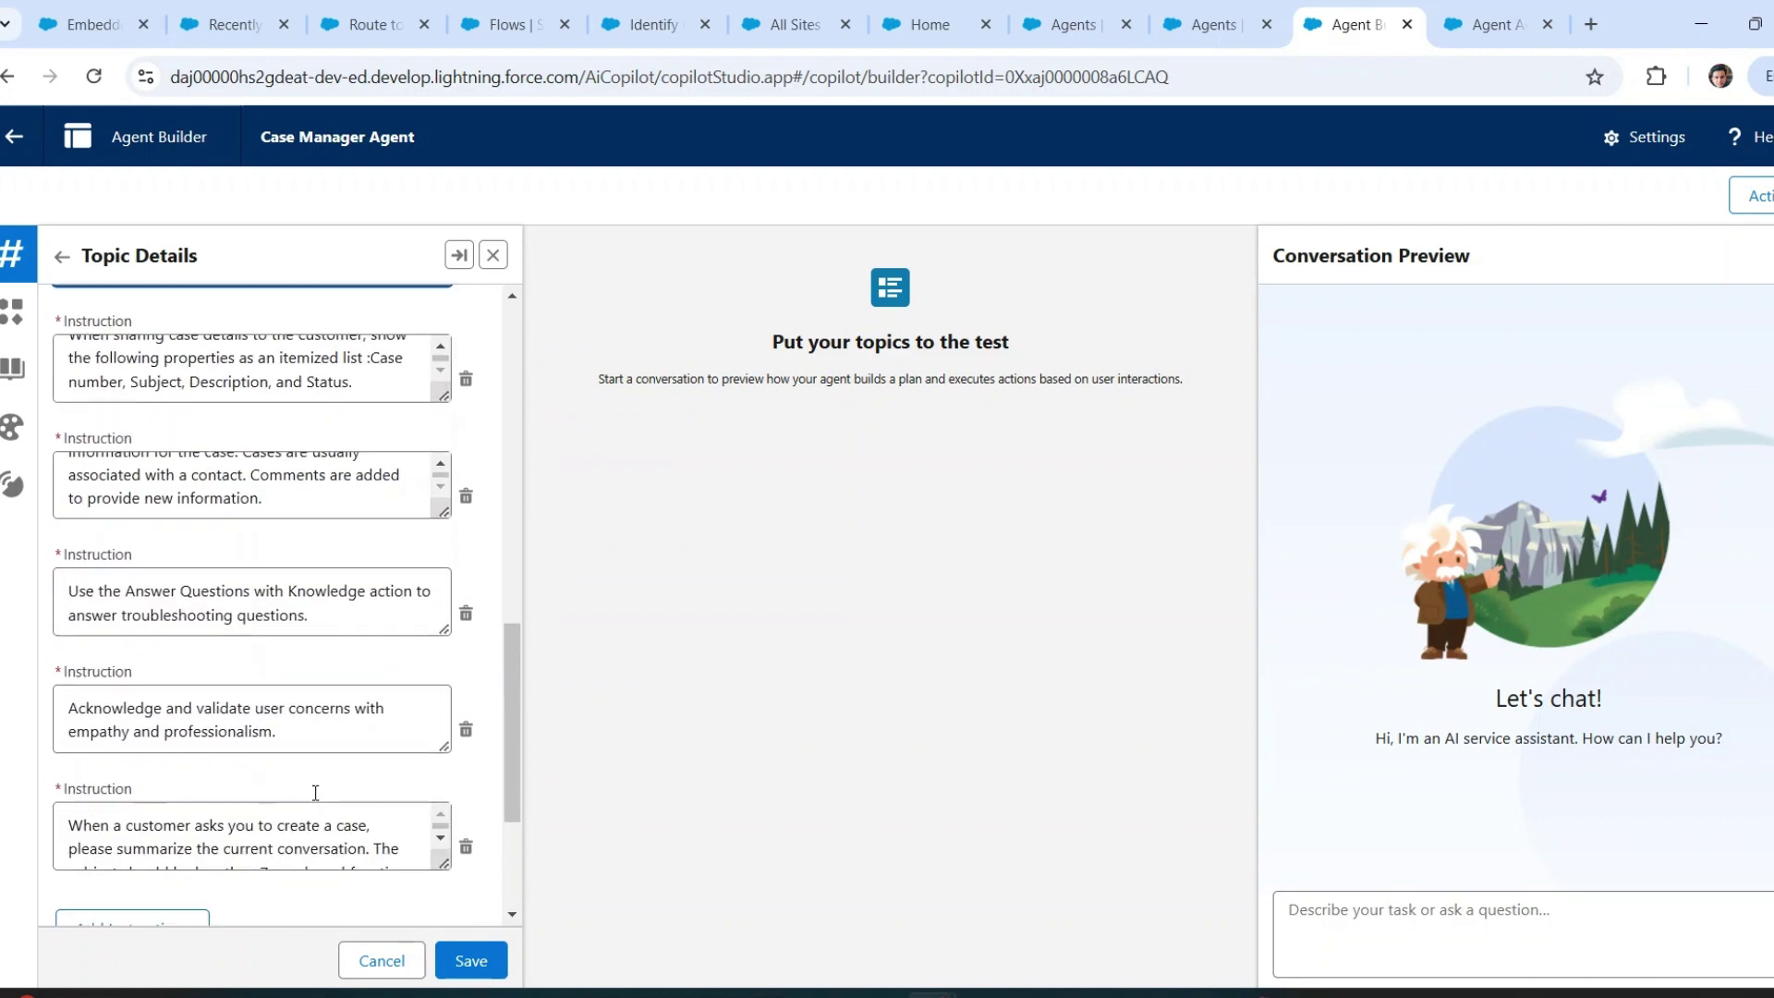
scroll(315, 793, down, 1)
scroll(315, 793, down, 1)
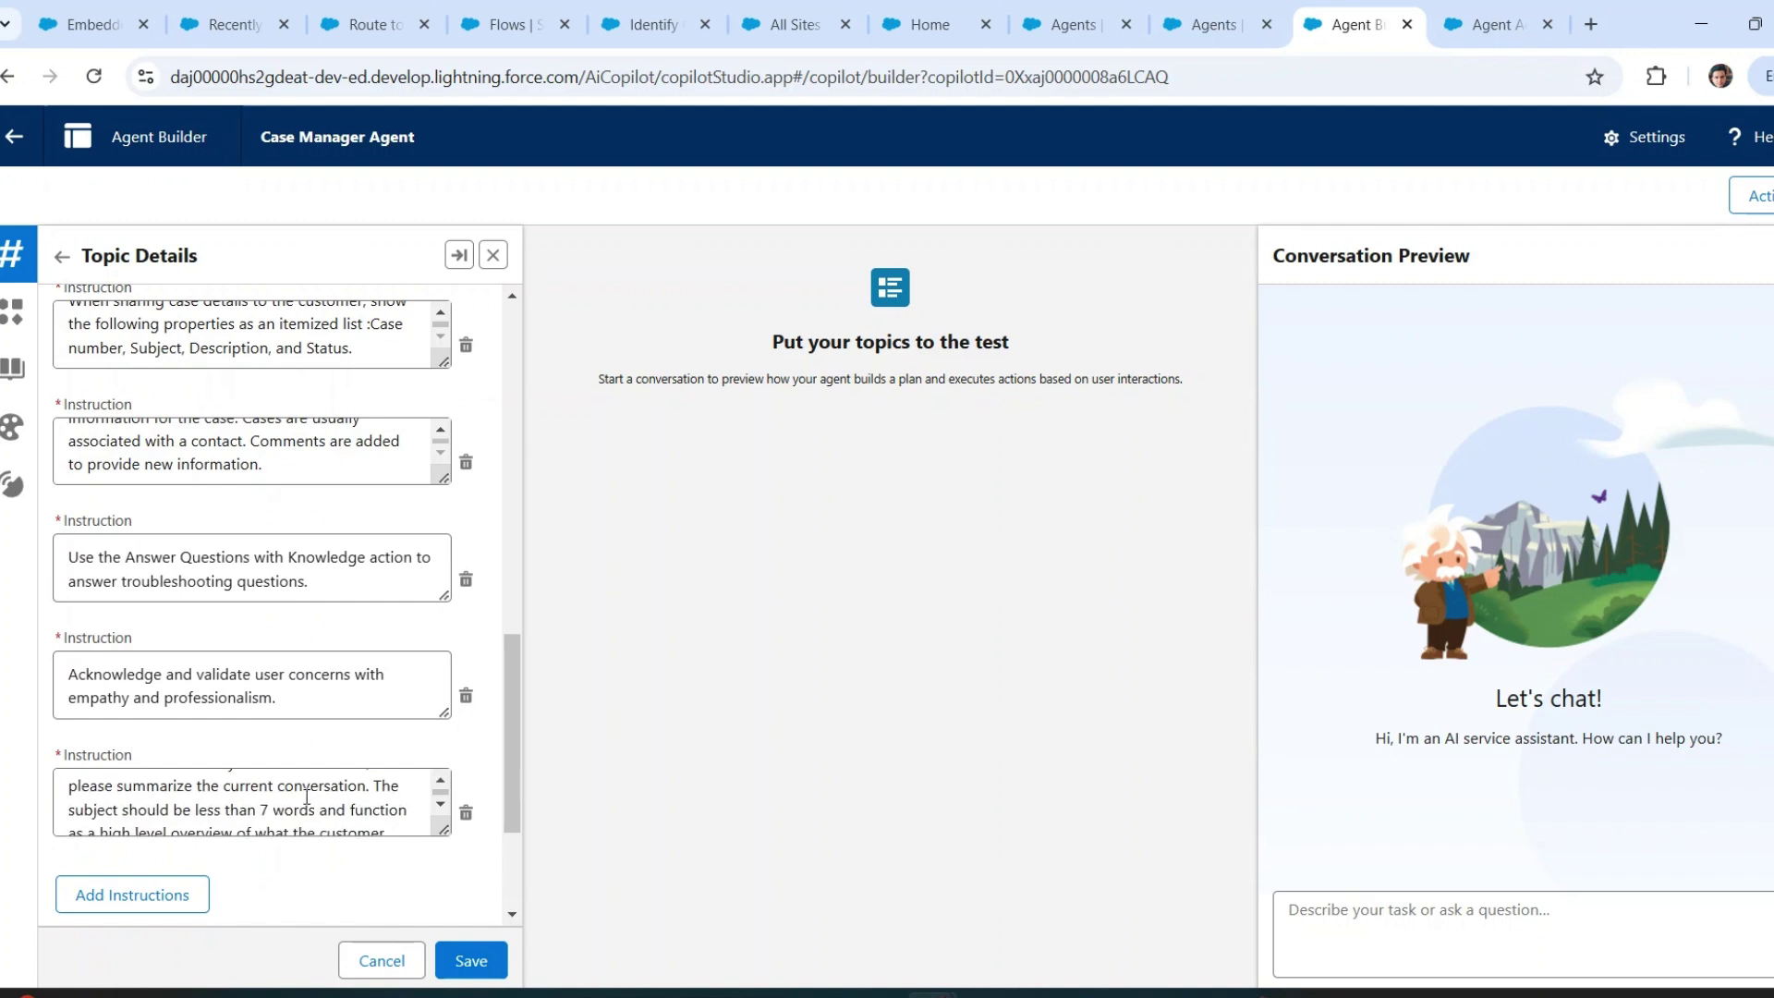
scroll(307, 796, up, 2)
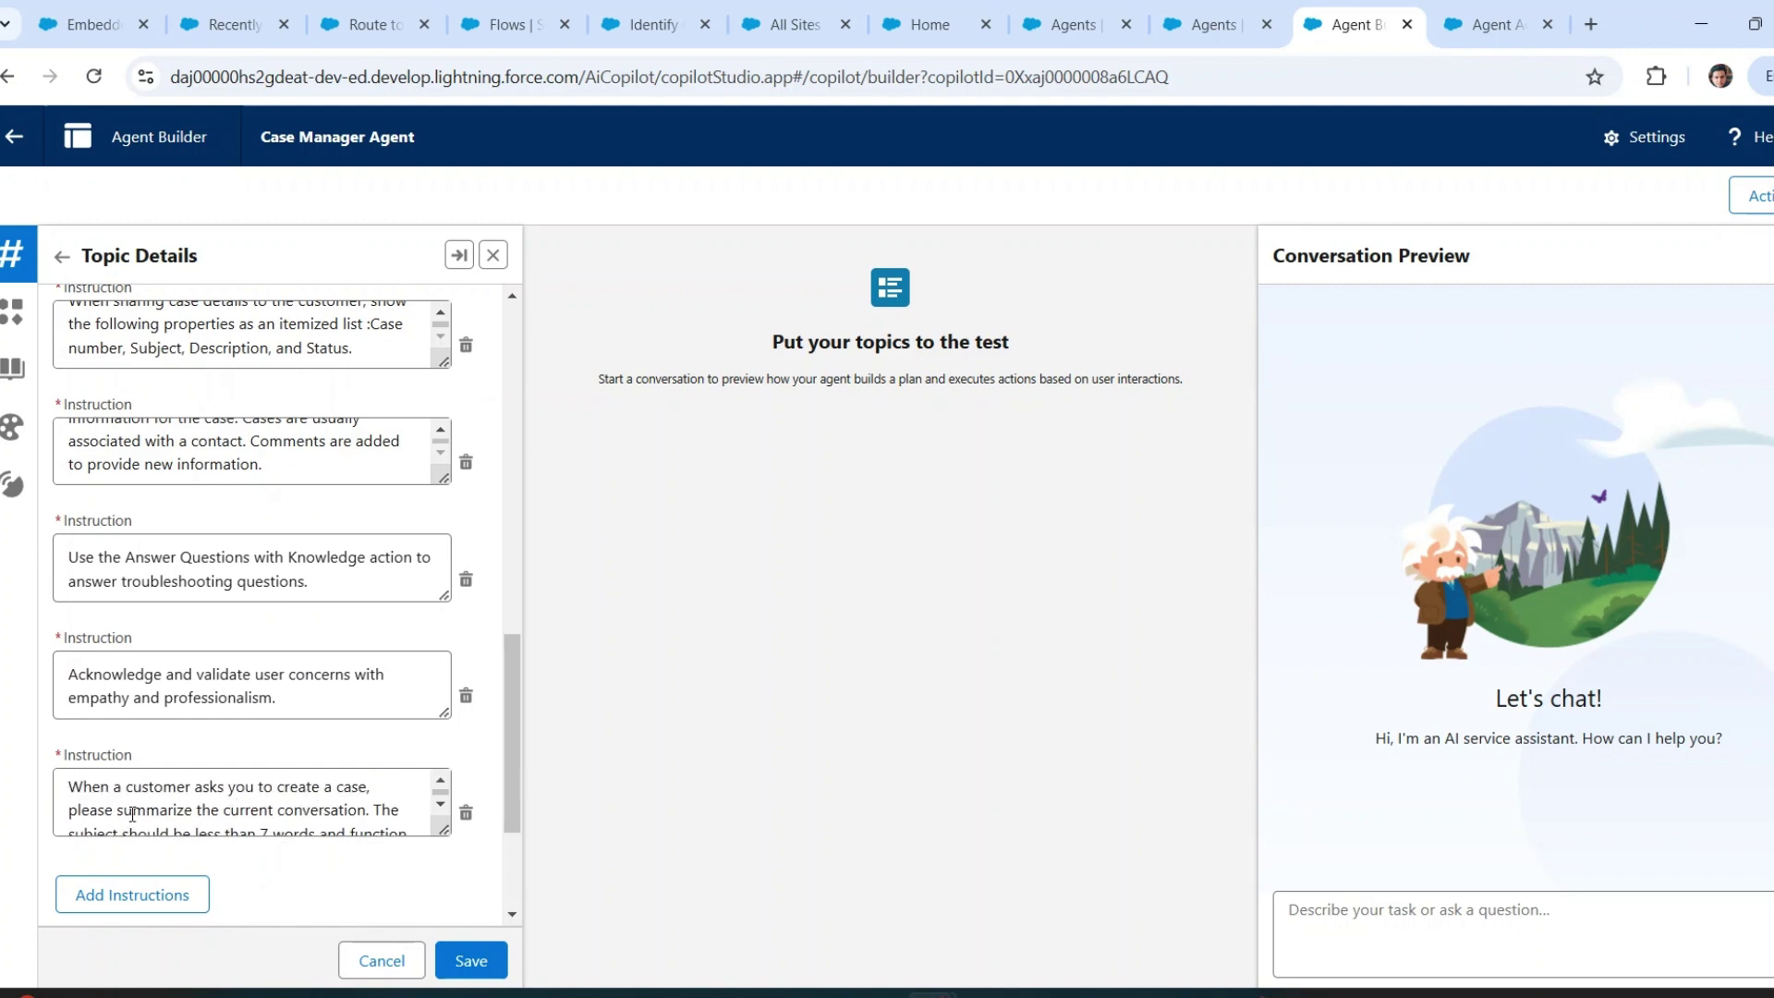
scroll(288, 808, down, 1)
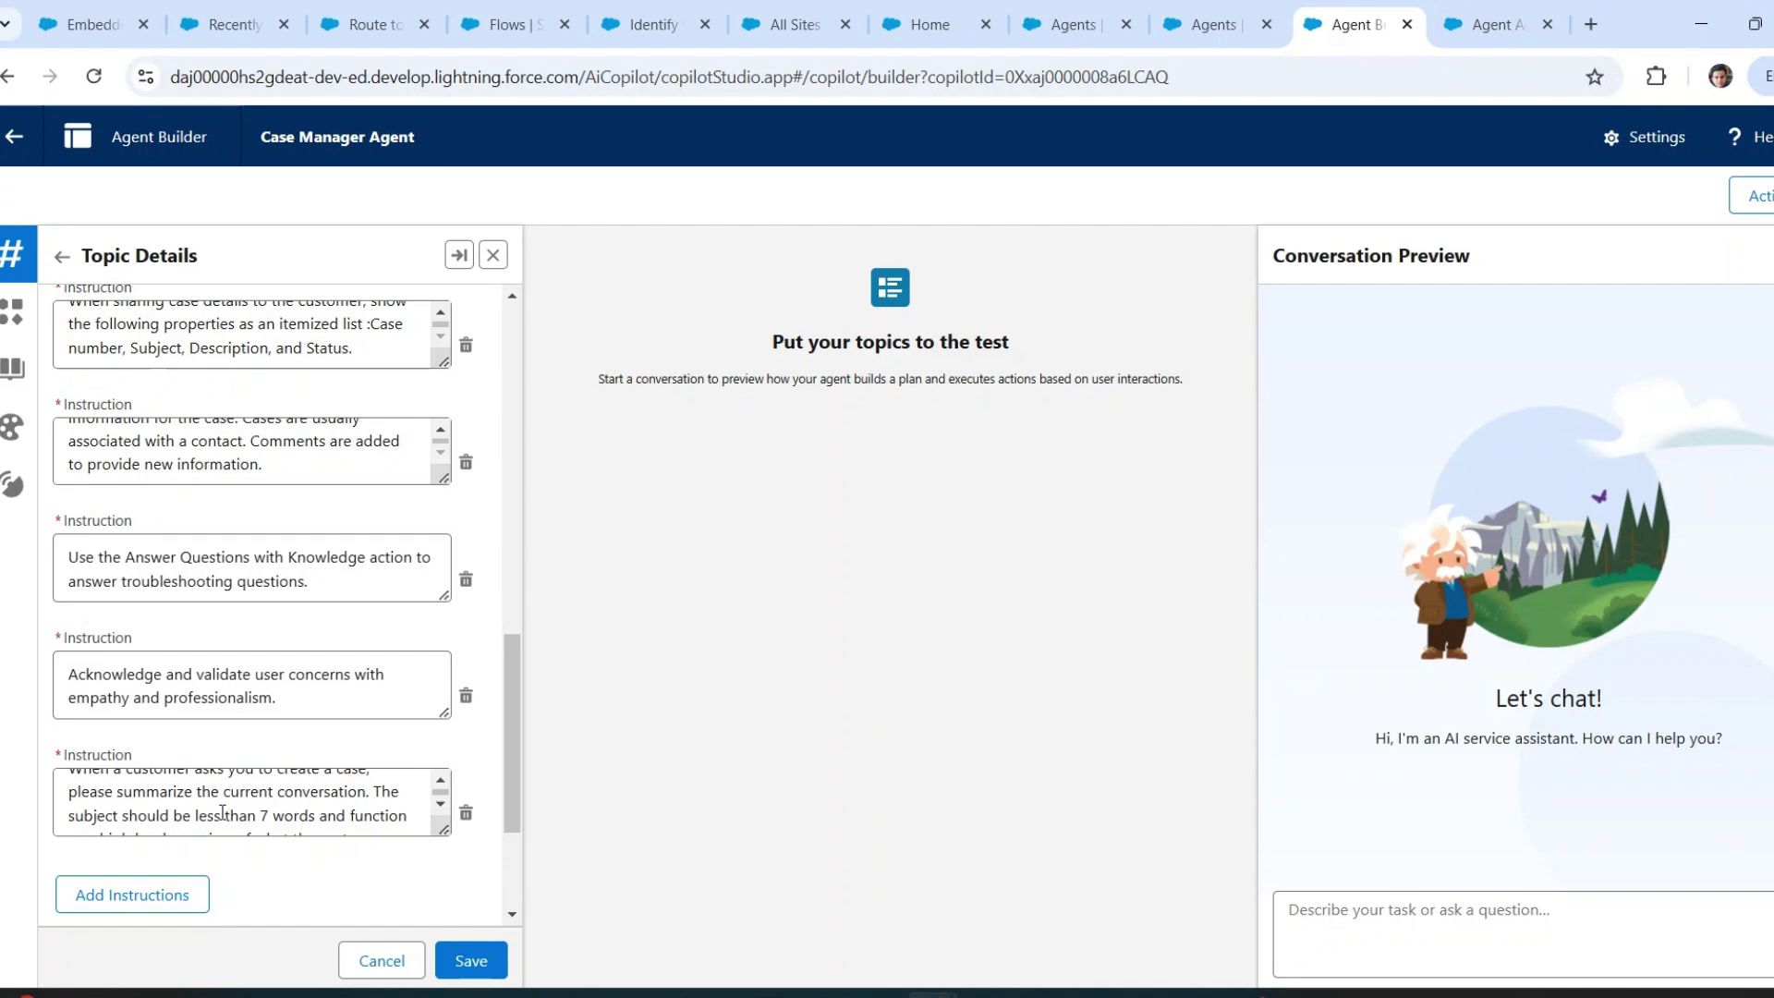
scroll(222, 811, down, 3)
scroll(324, 813, up, 4)
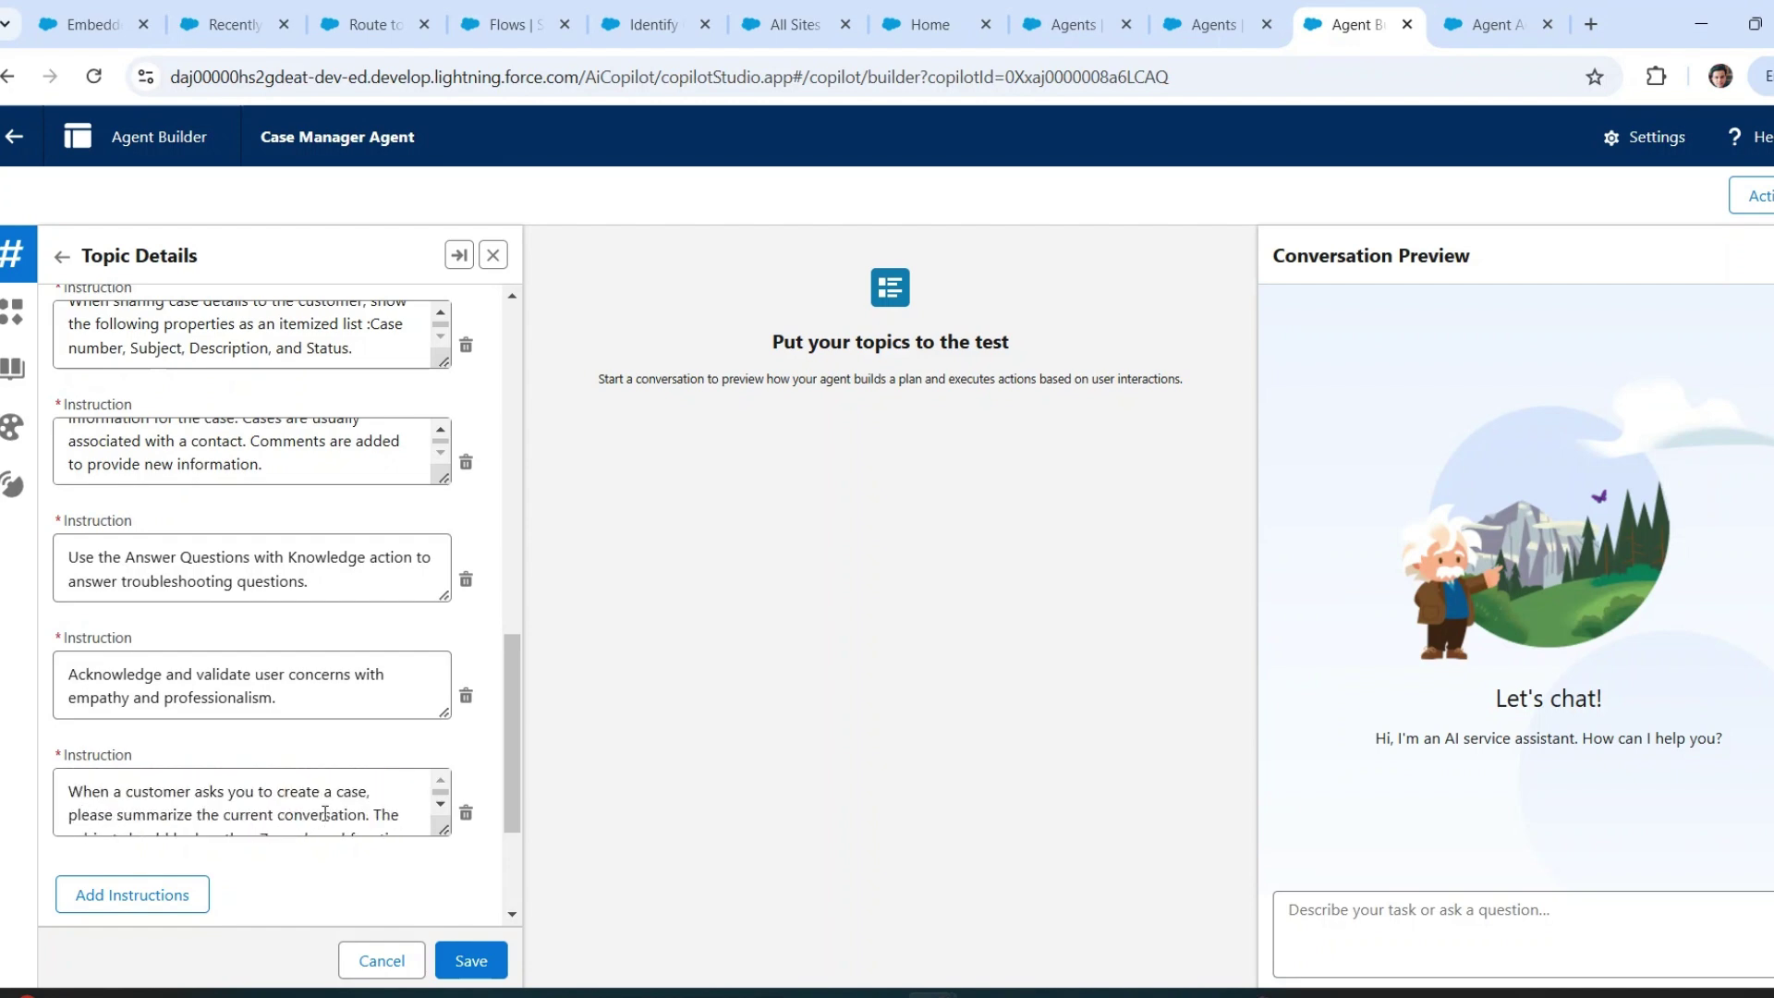
scroll(325, 813, up, 4)
scroll(325, 813, up, 8)
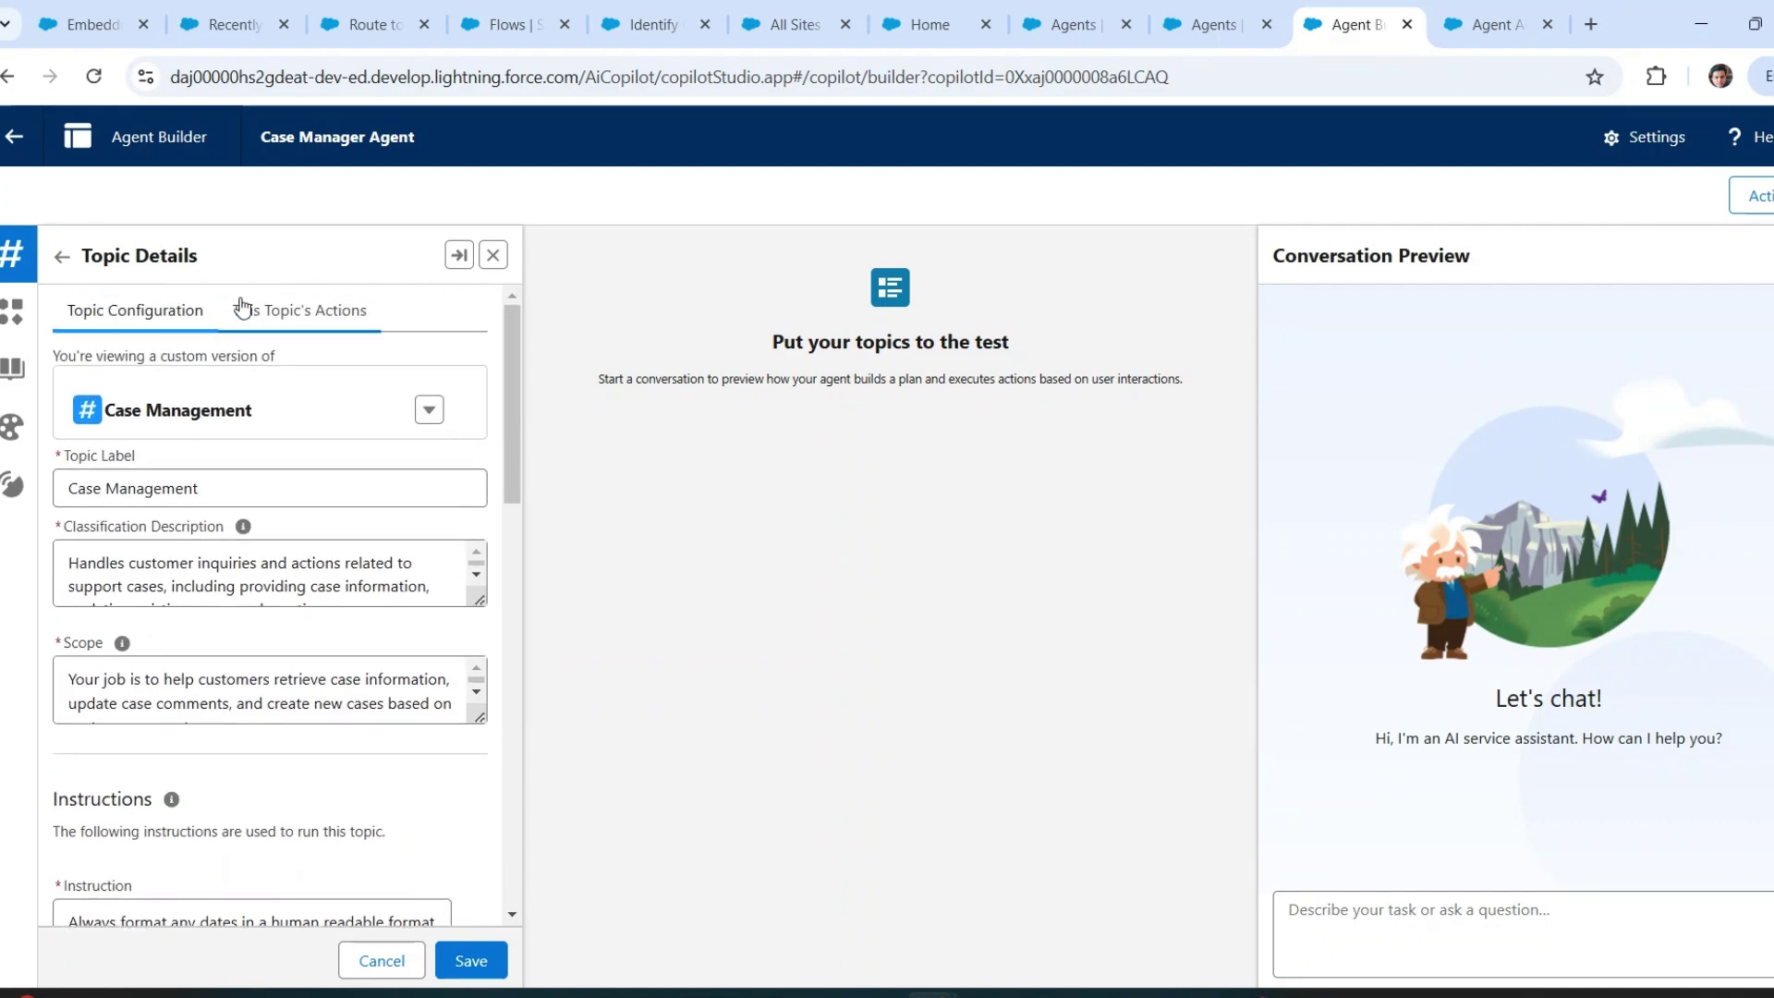
- Check the Case Management topic's action list again and skim through its label, description, scope and instructions
click(282, 310)
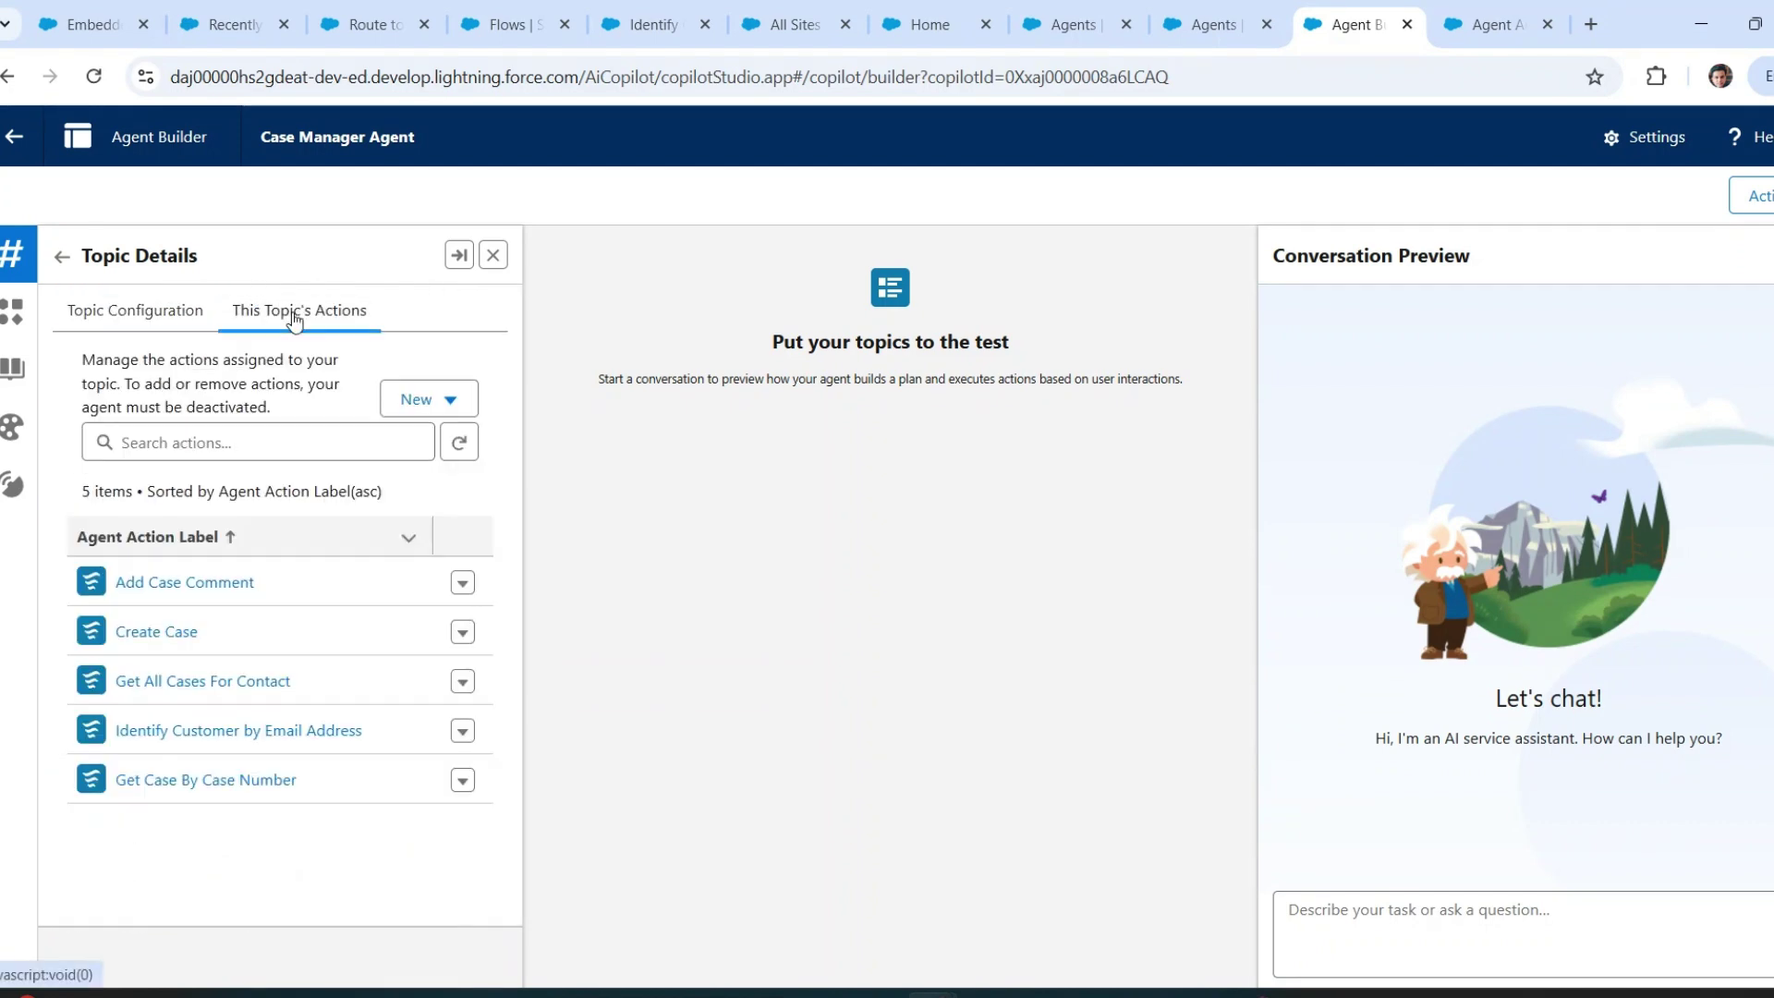
click(161, 313)
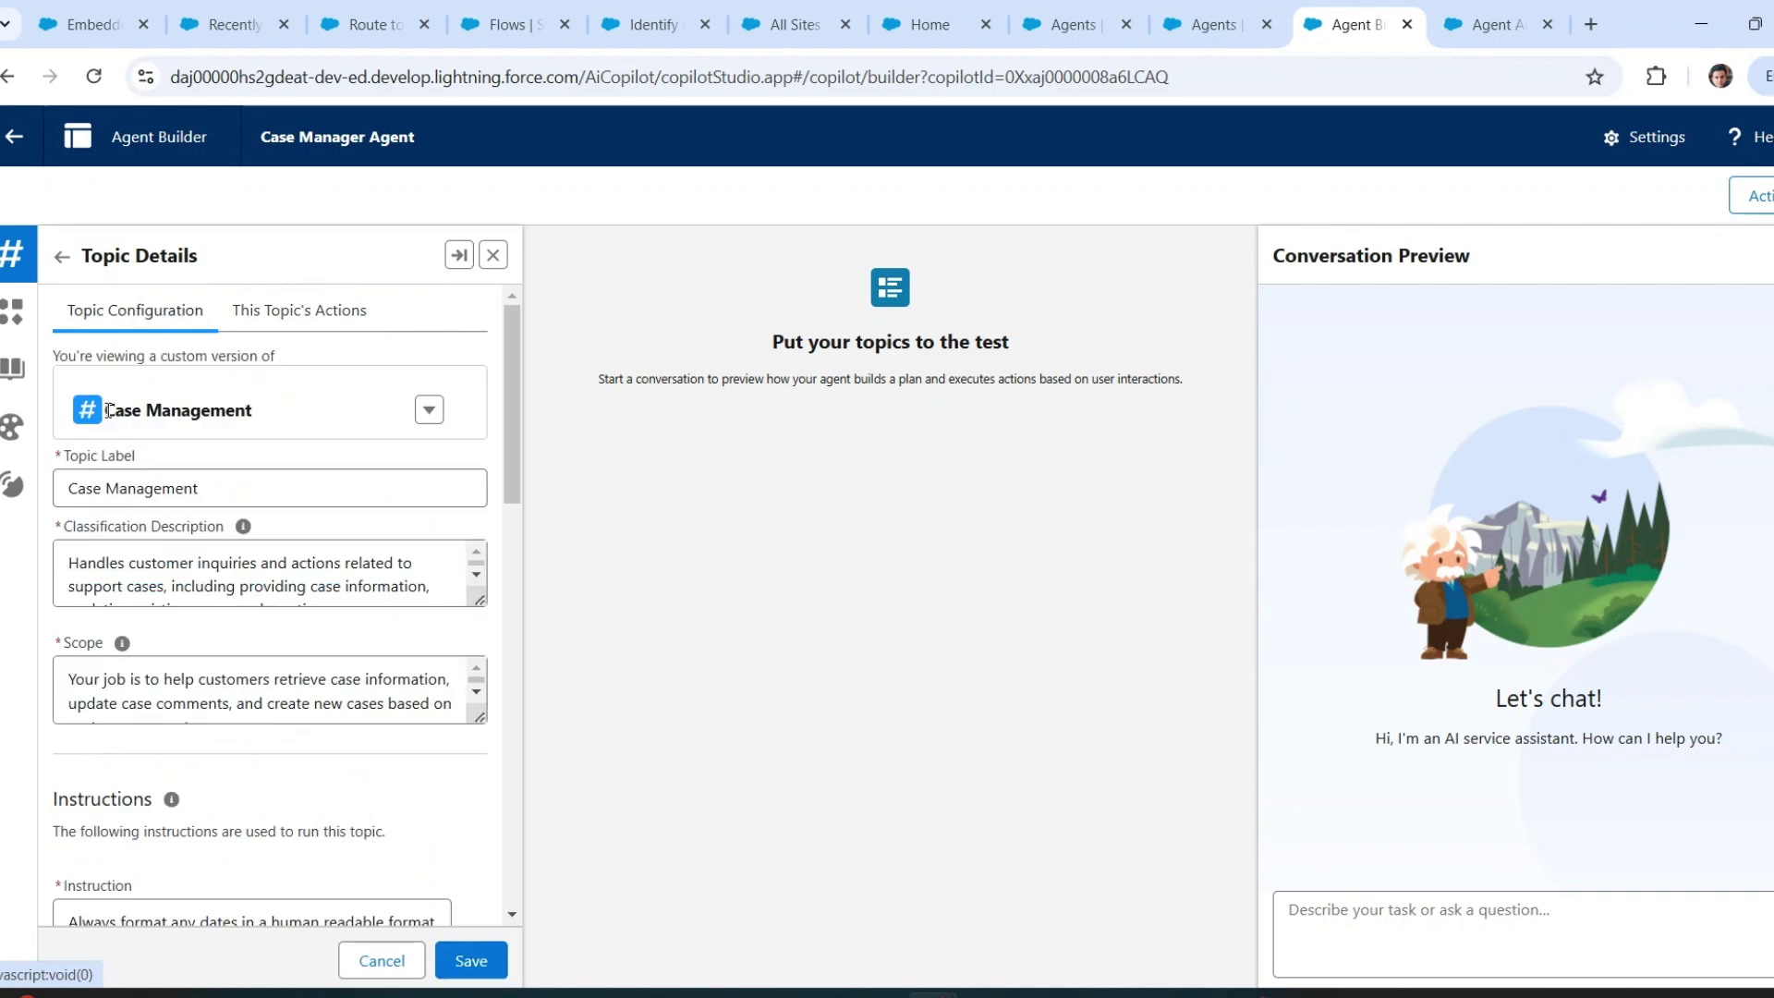
drag(109, 410, 250, 410)
click(268, 410)
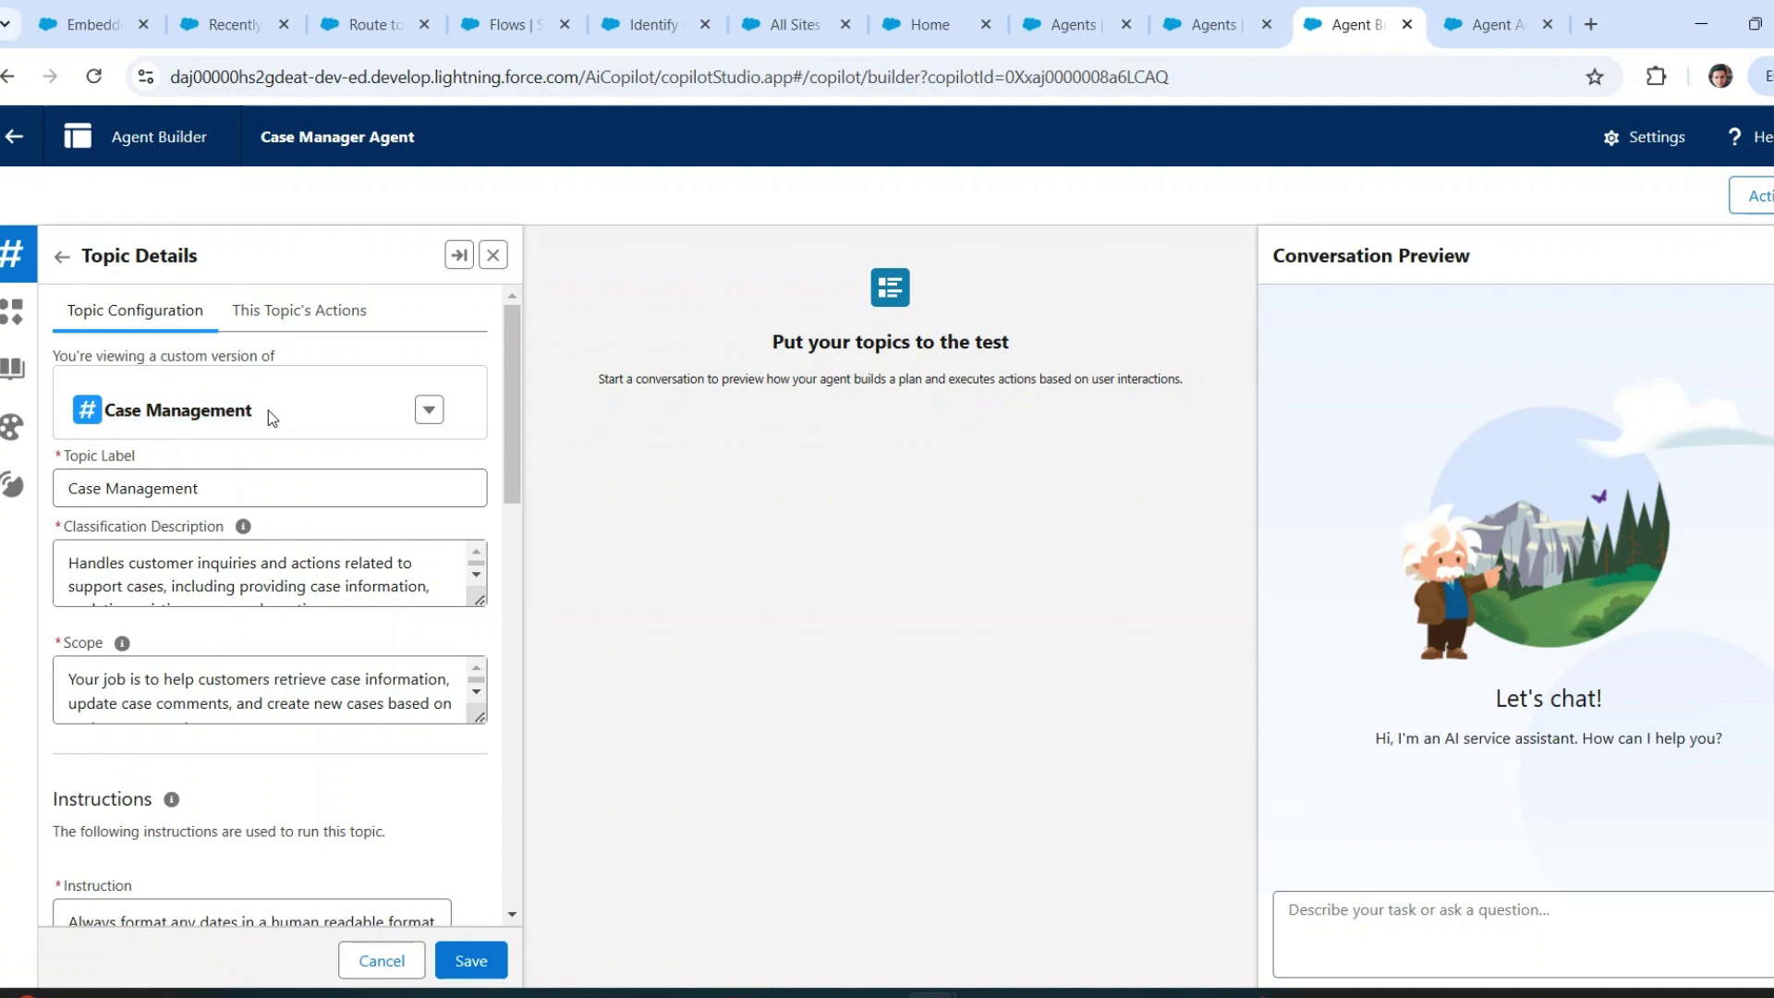
scroll(268, 410, down, 2)
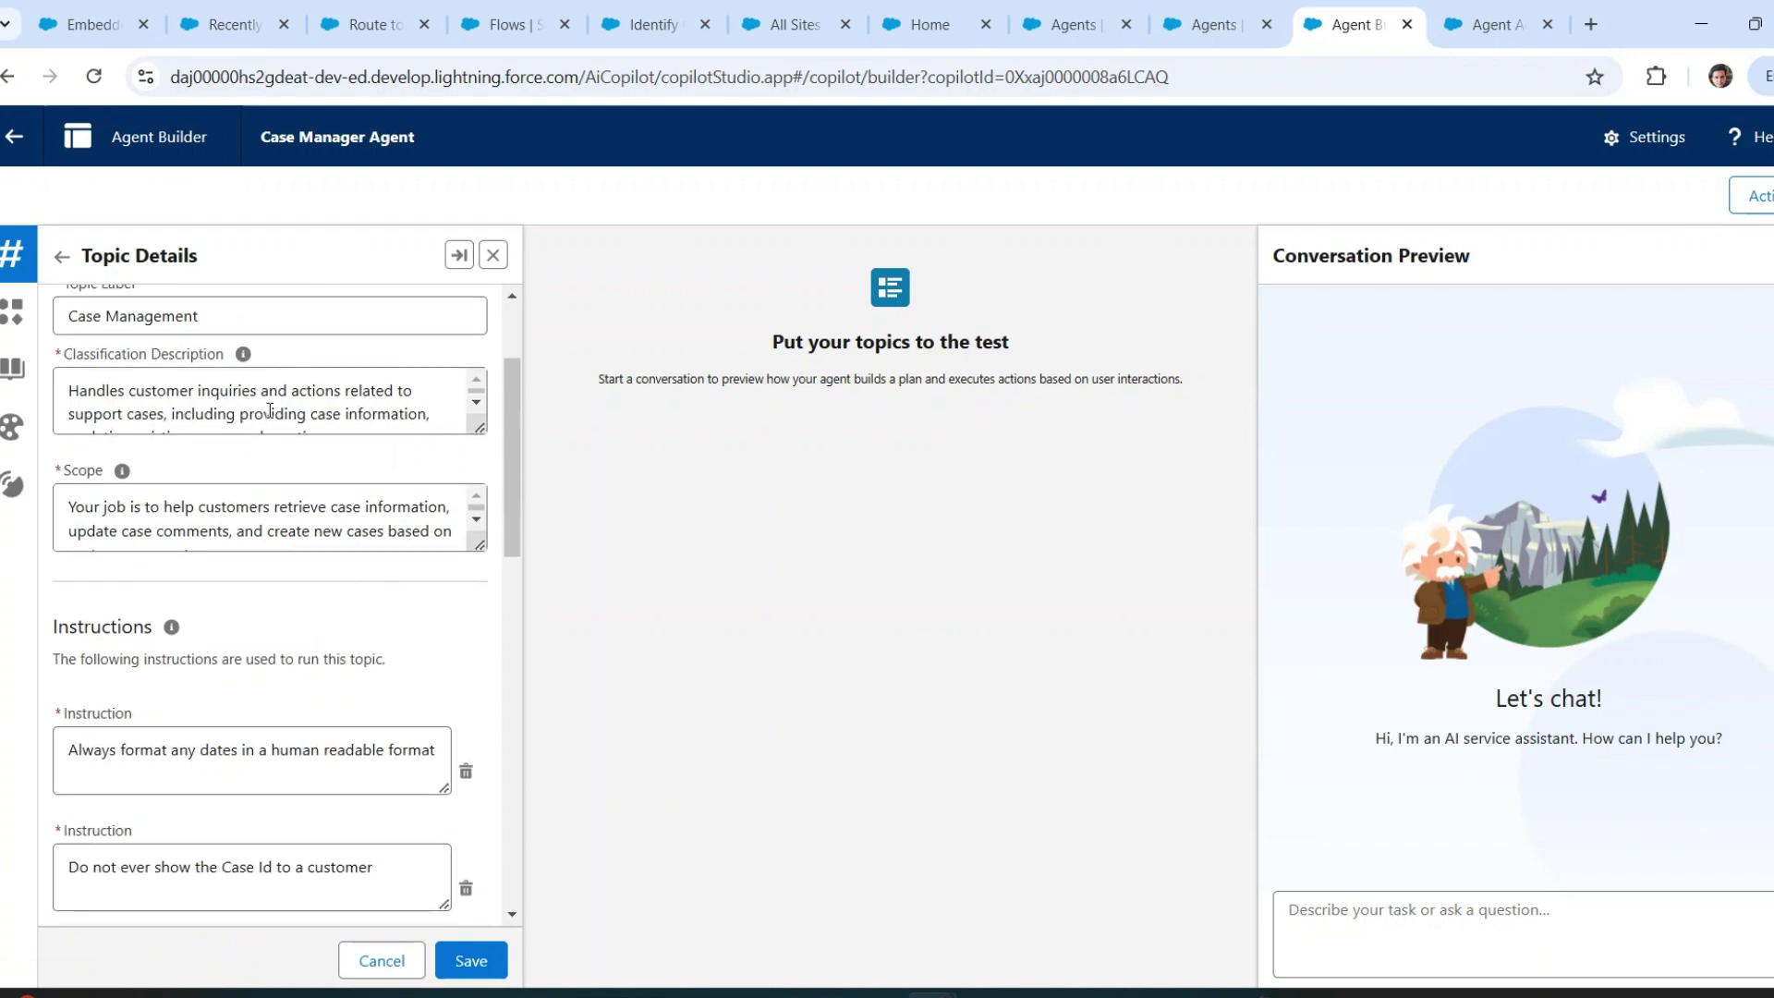
scroll(287, 643, down, 12)
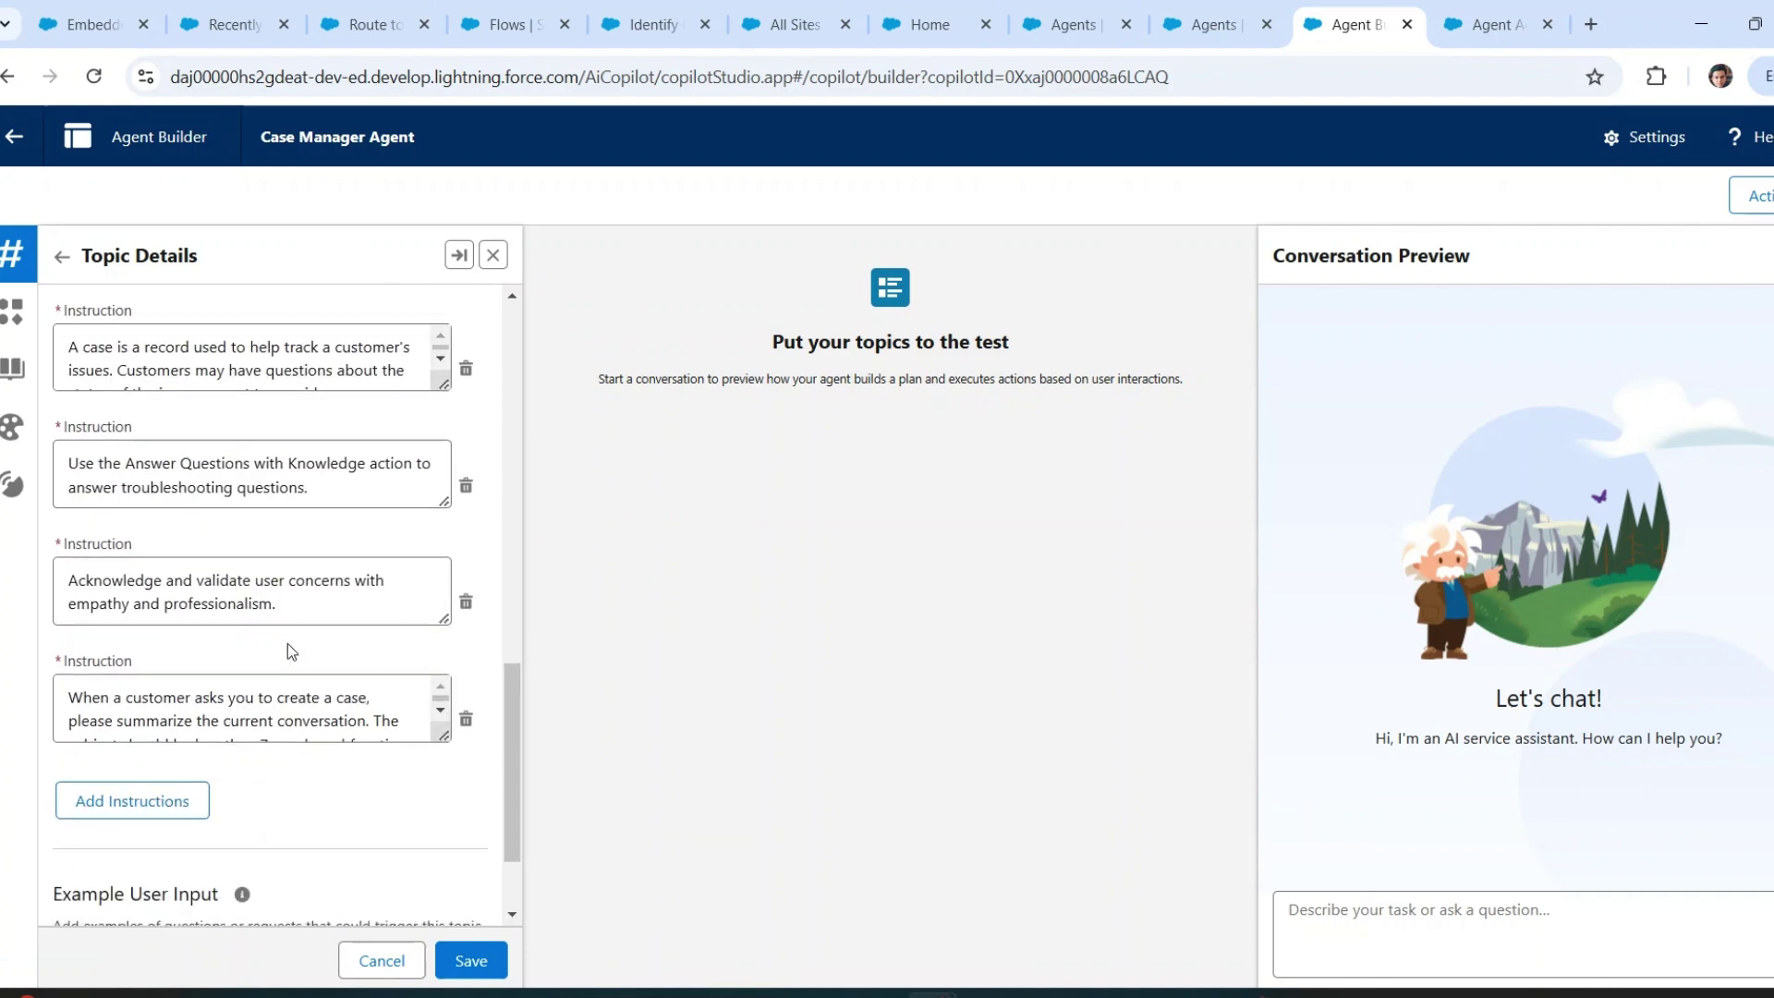
scroll(286, 643, up, 7)
scroll(286, 644, up, 7)
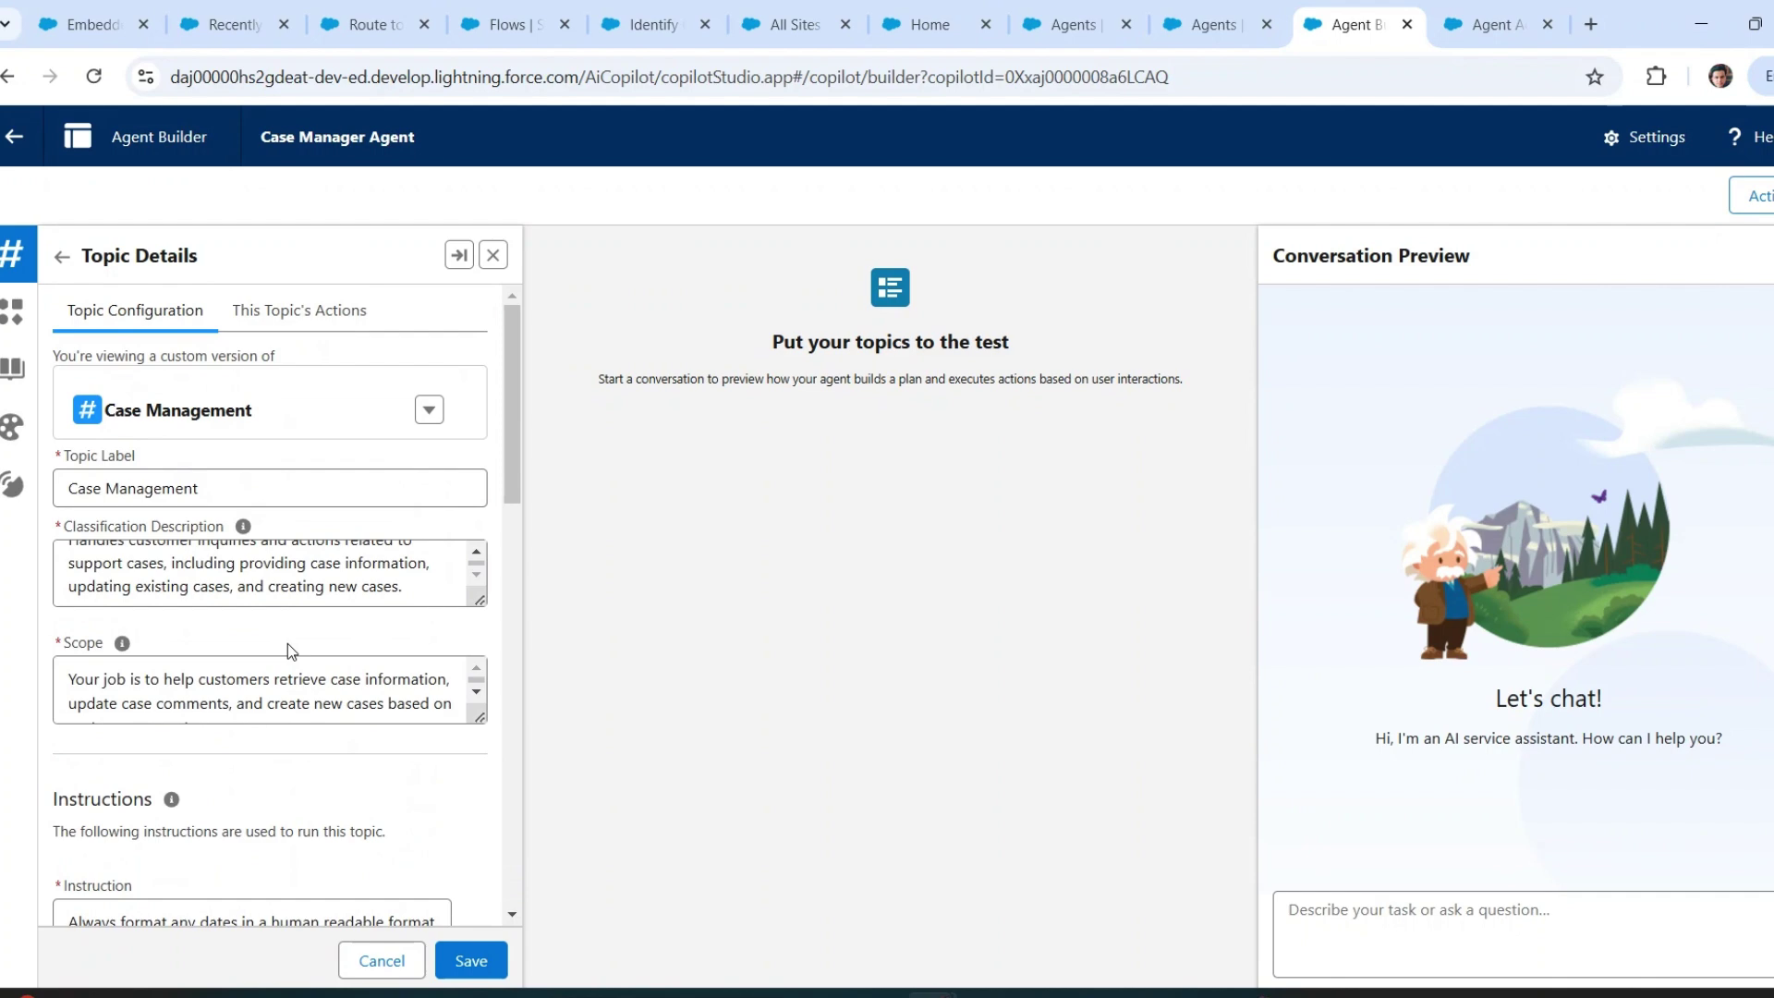
- Skim the Case Management topic's description, scope and instructions again, and compare them with the actions assigned to the topic
scroll(332, 584, up, 1)
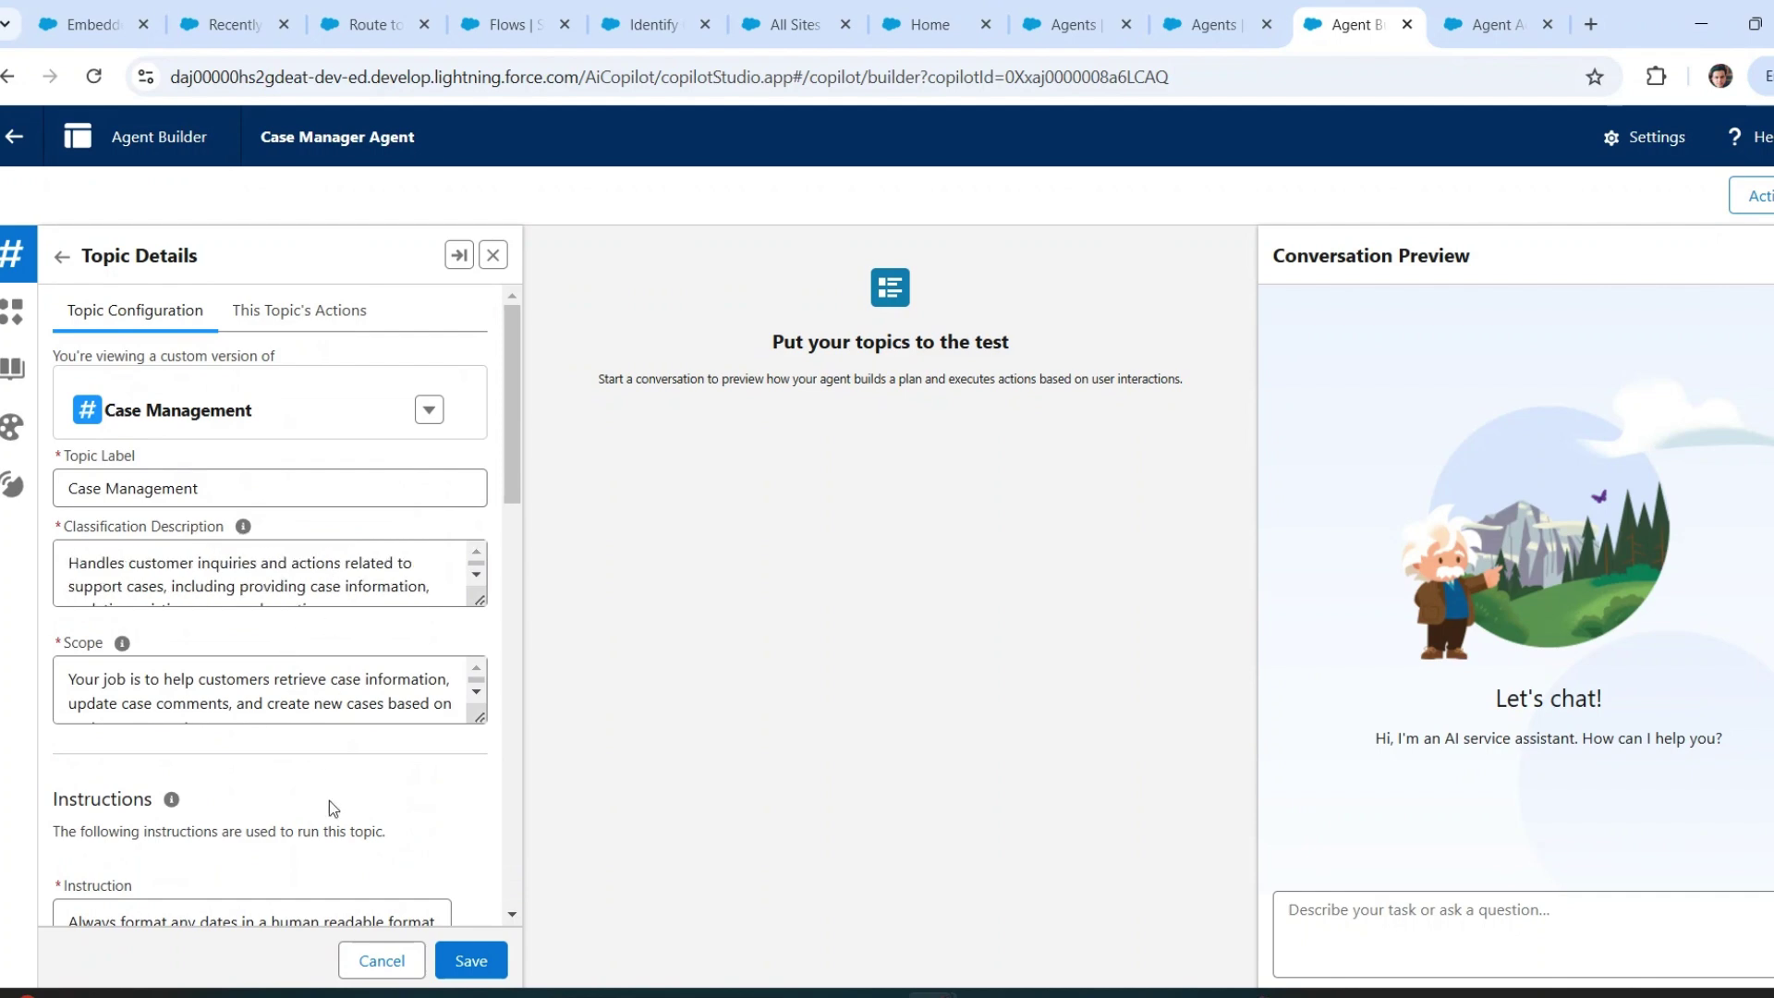
scroll(329, 800, down, 10)
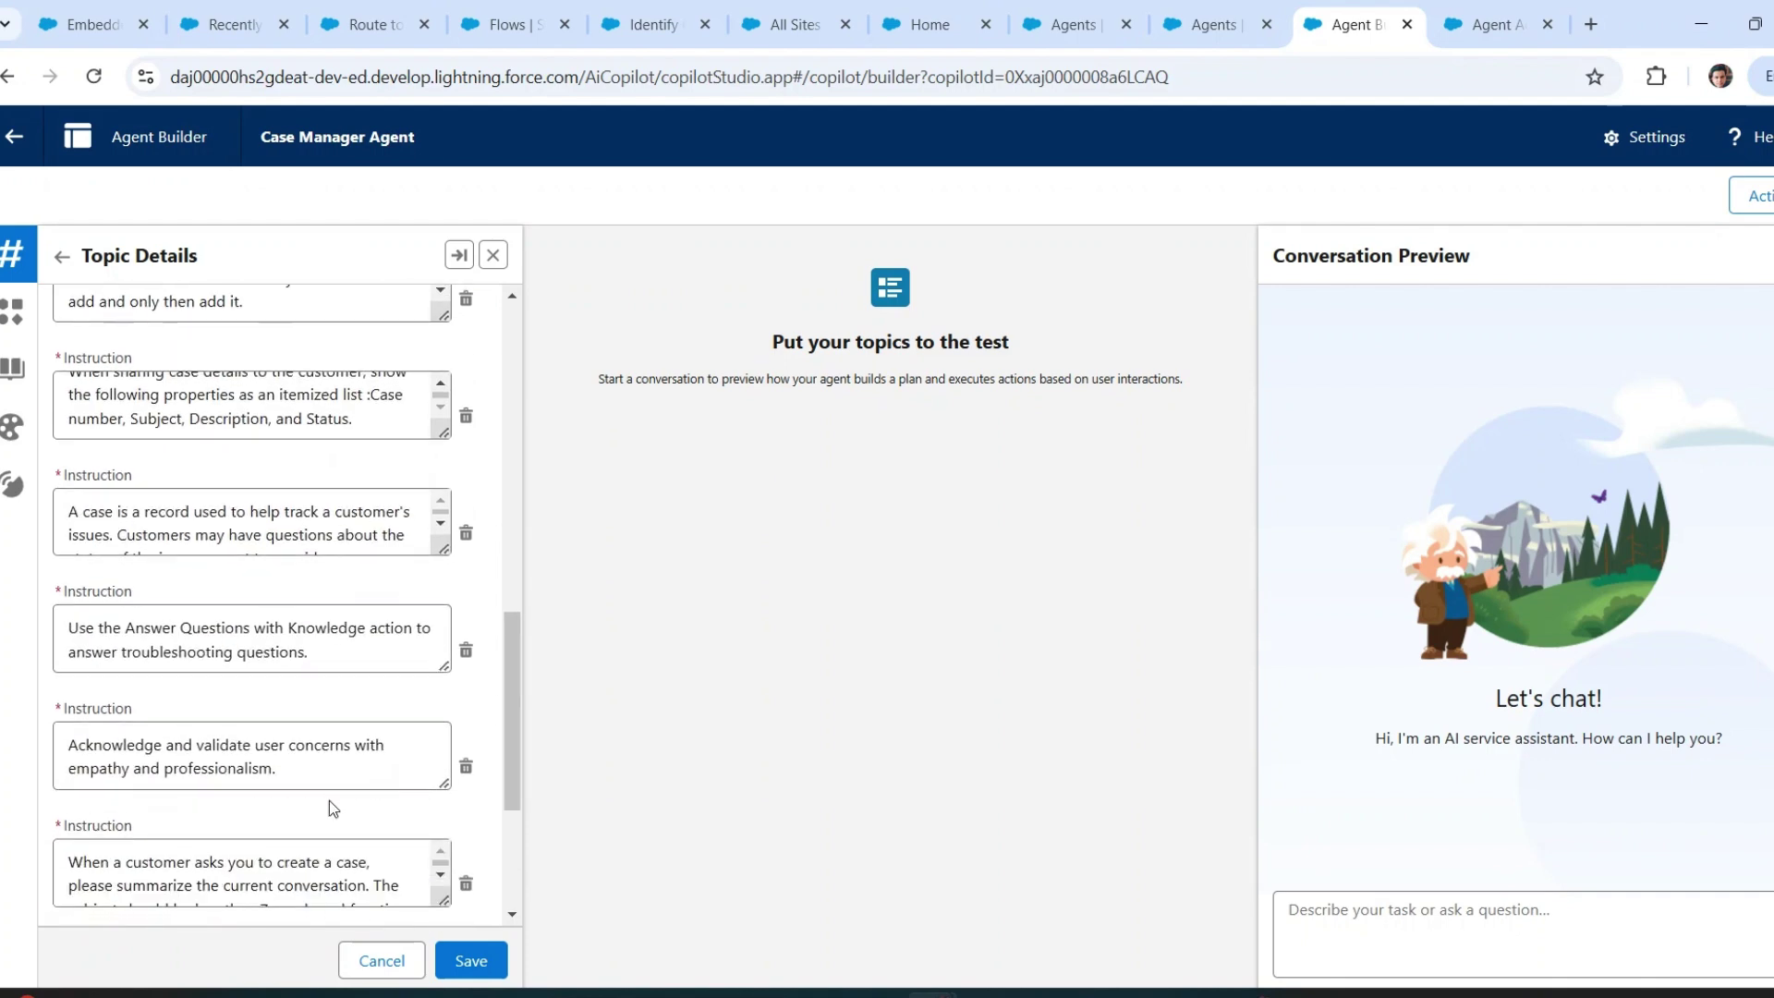
scroll(329, 800, down, 3)
scroll(329, 800, up, 12)
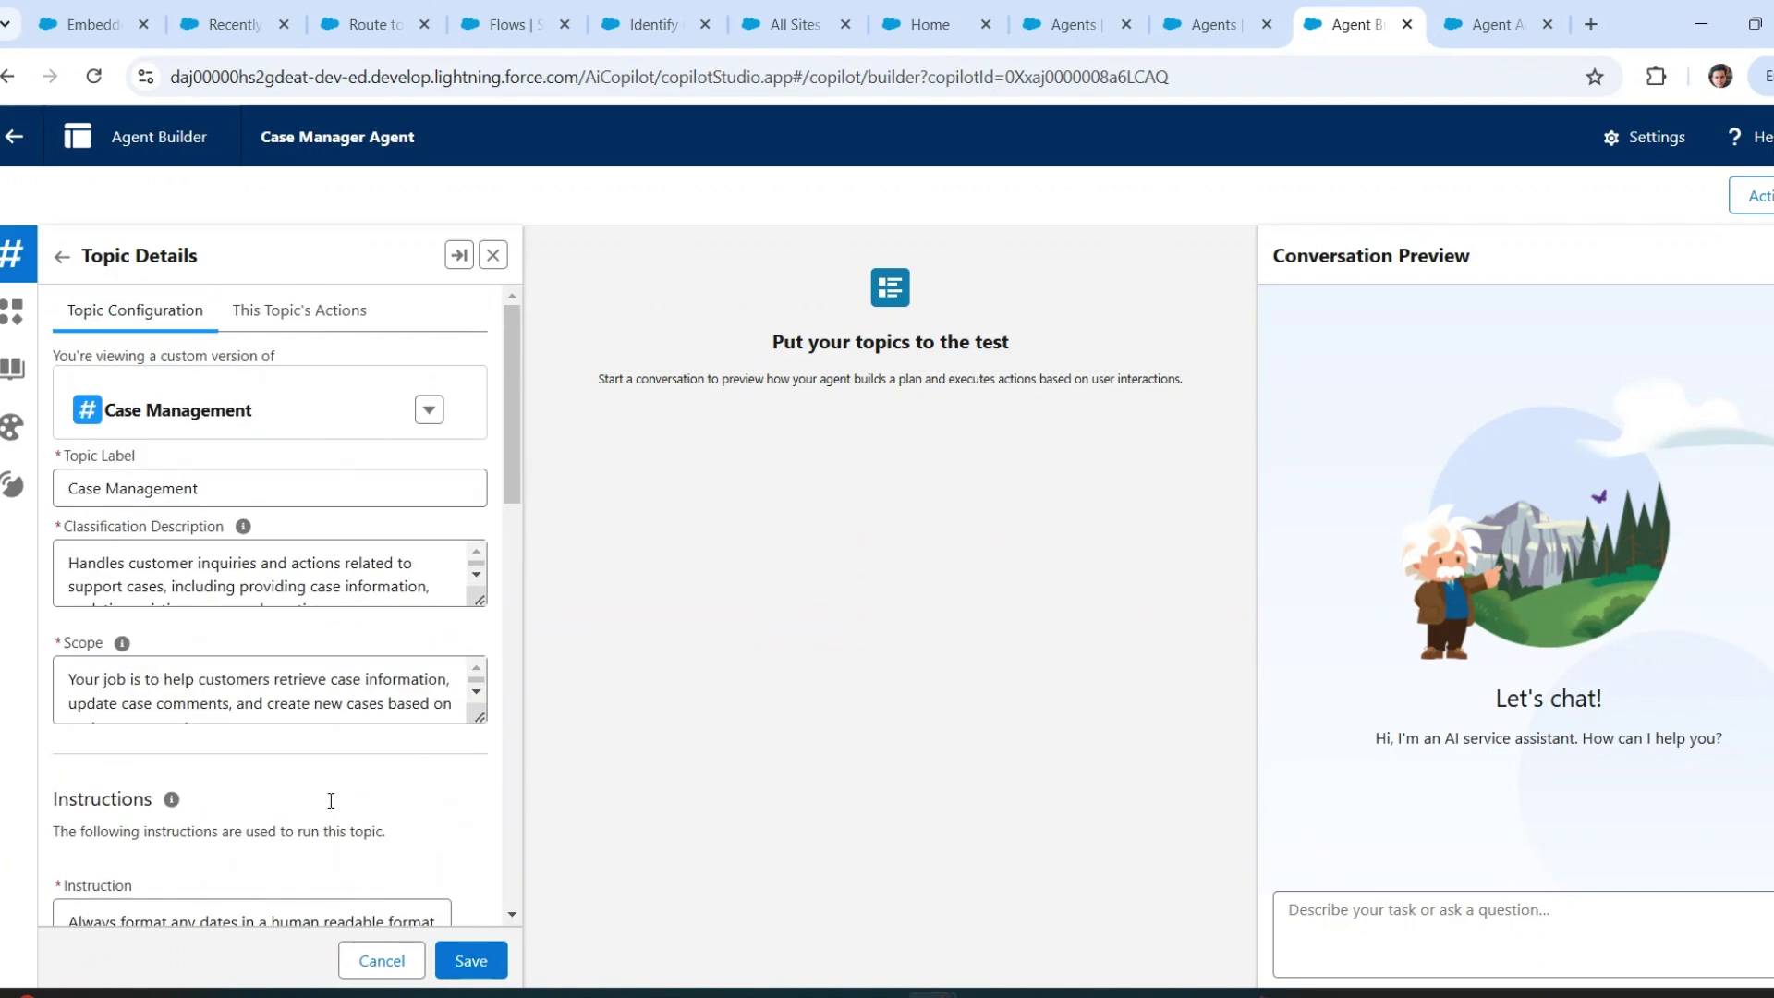
click(287, 321)
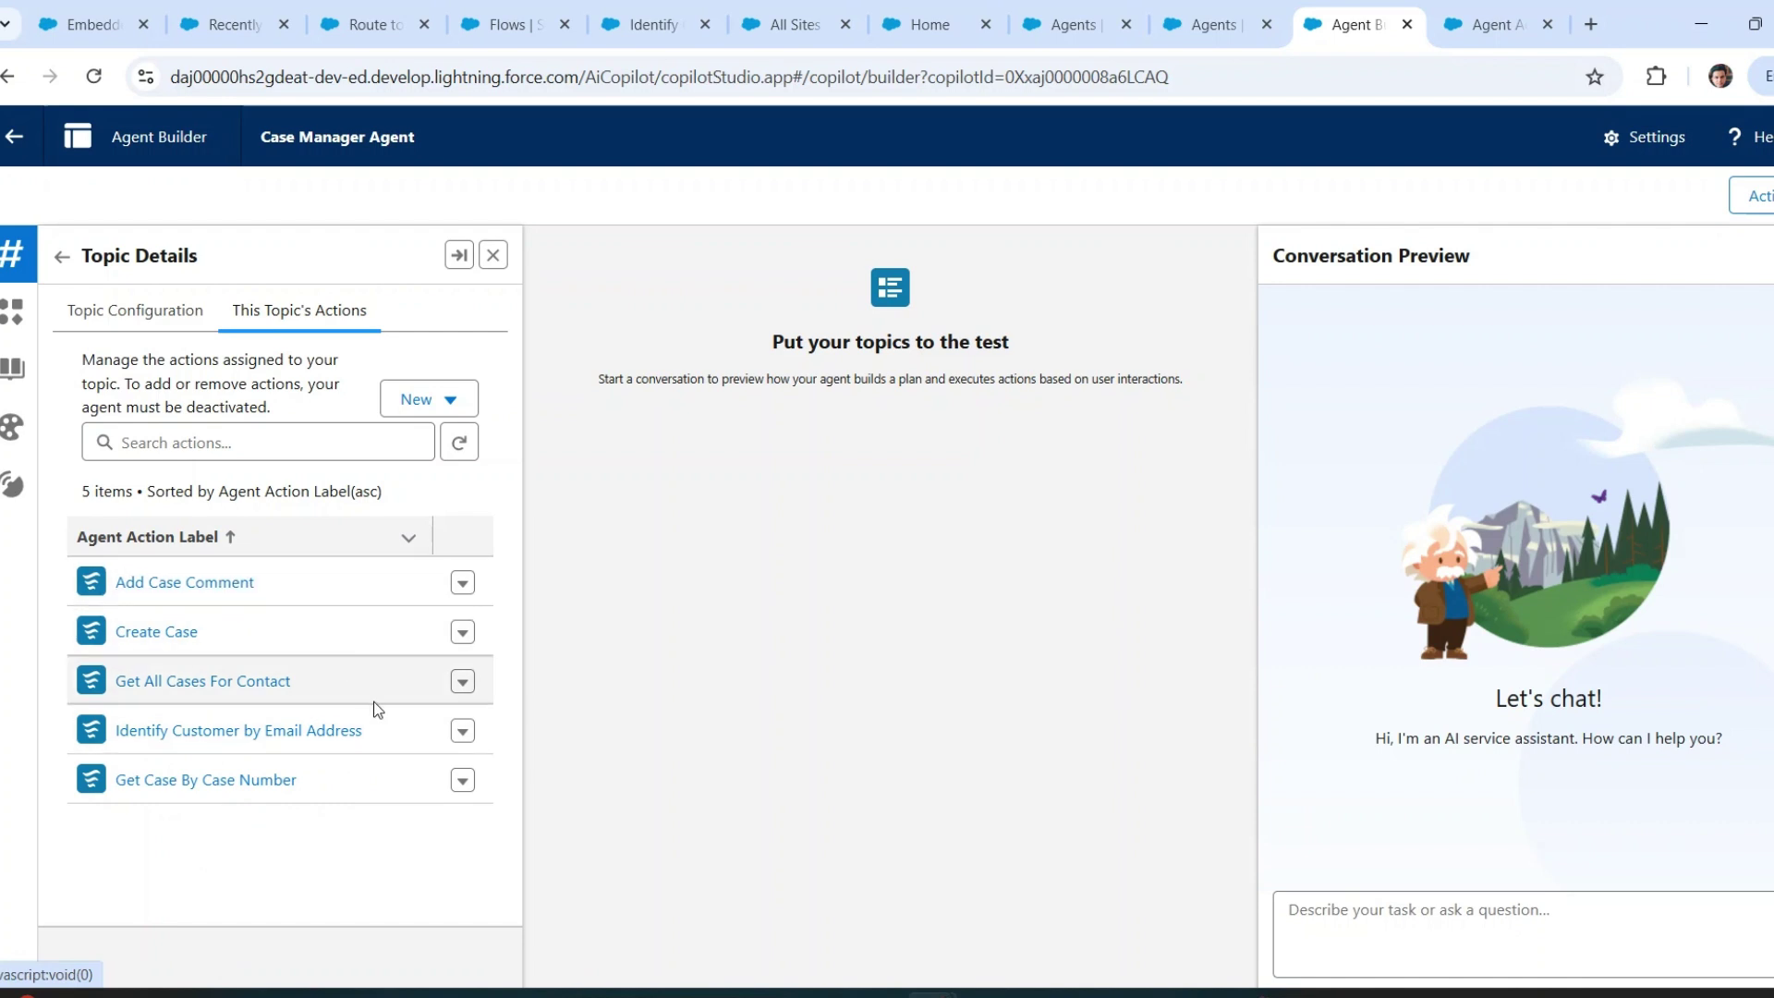
click(135, 314)
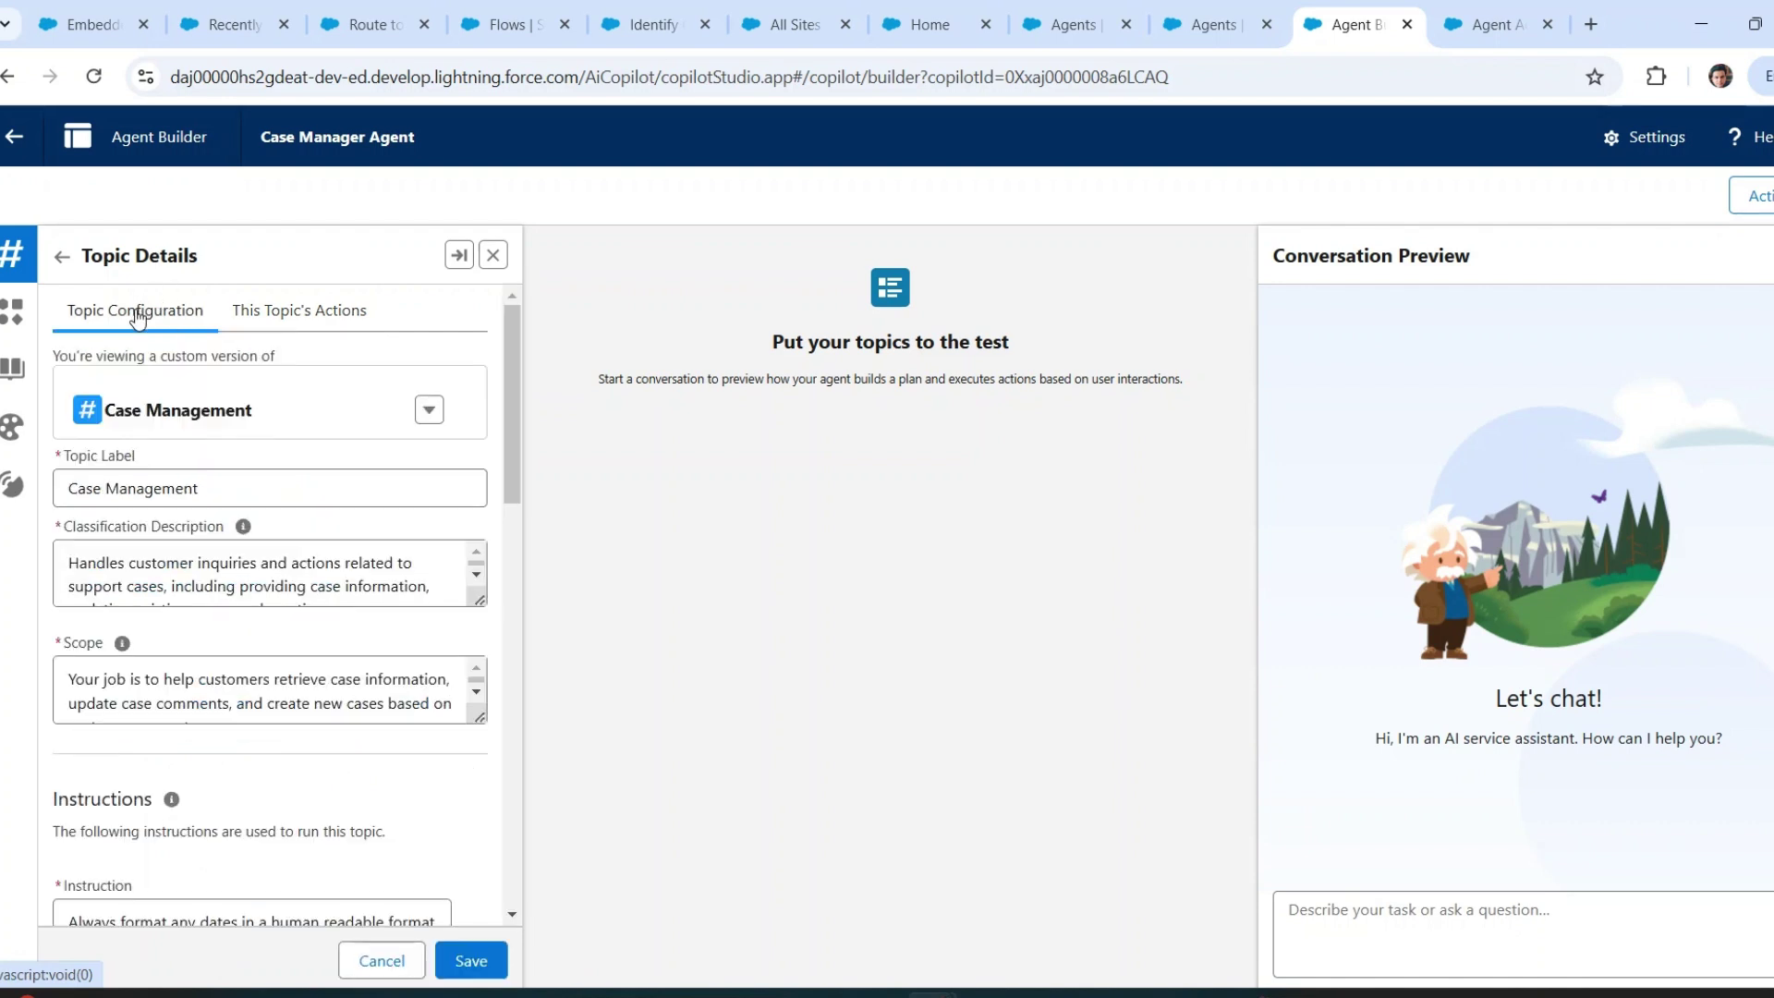
click(296, 313)
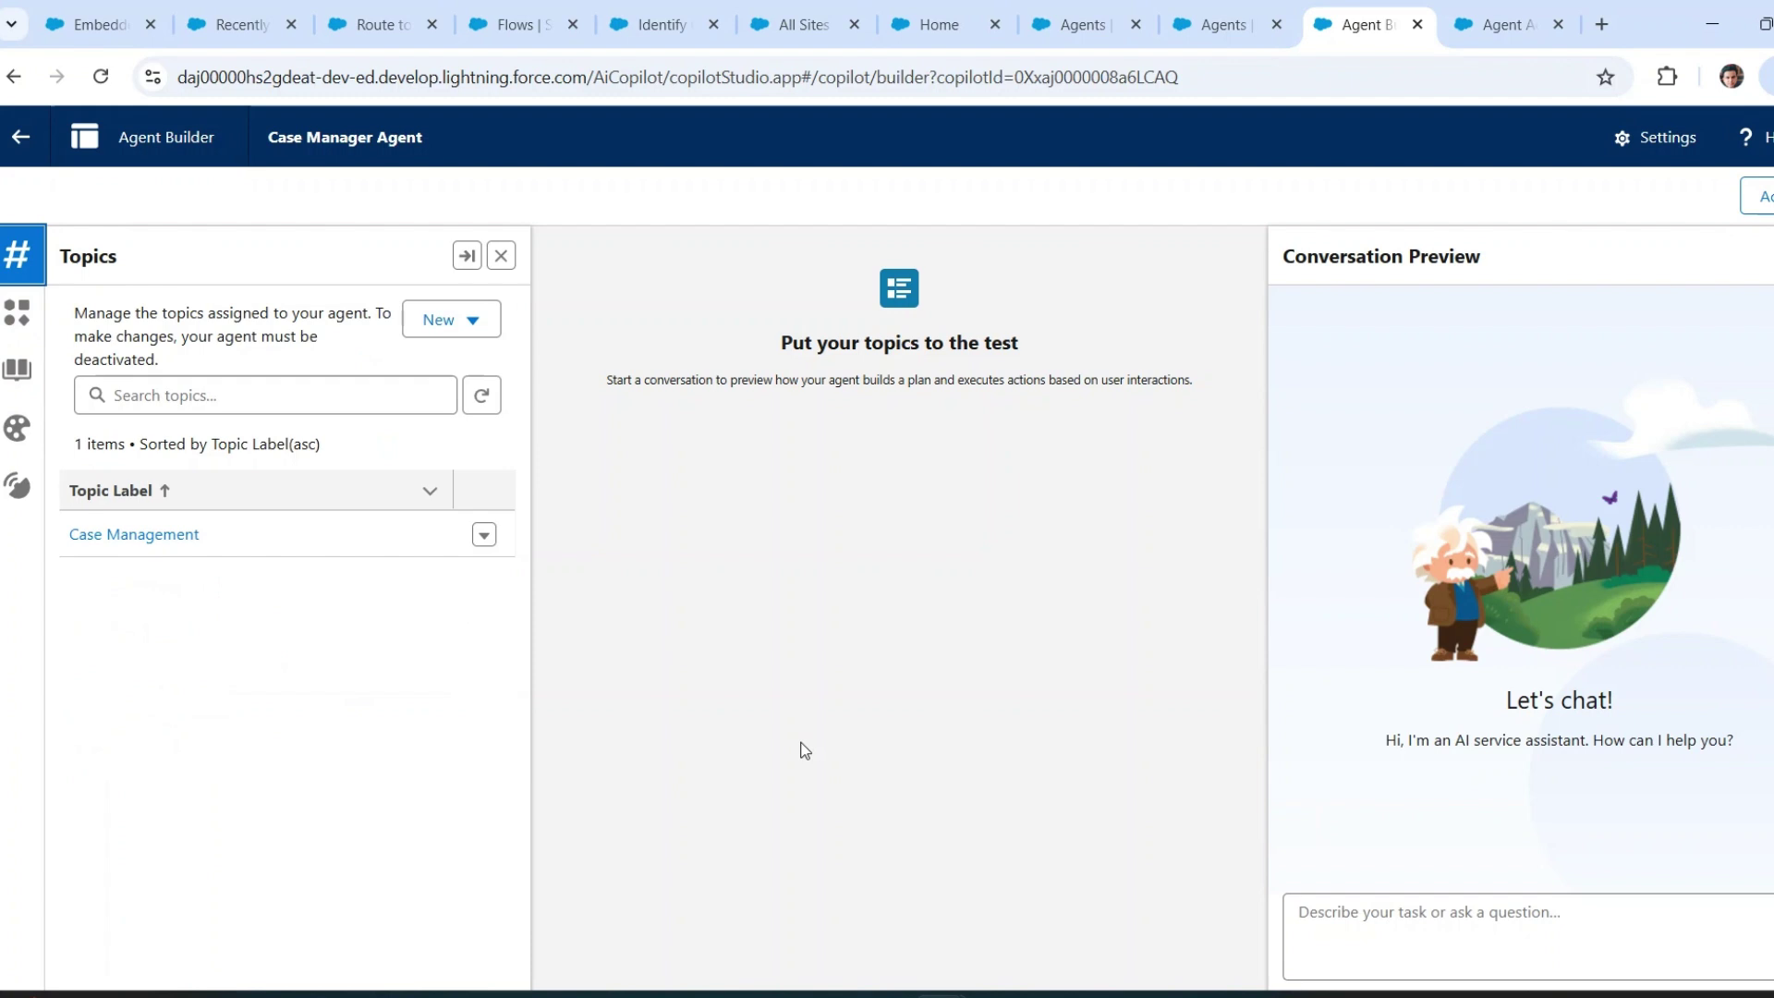
- Send "Can you help me wuth my support case" to the agent in the conversation preview and read its reply
click(1439, 909)
text(Can )
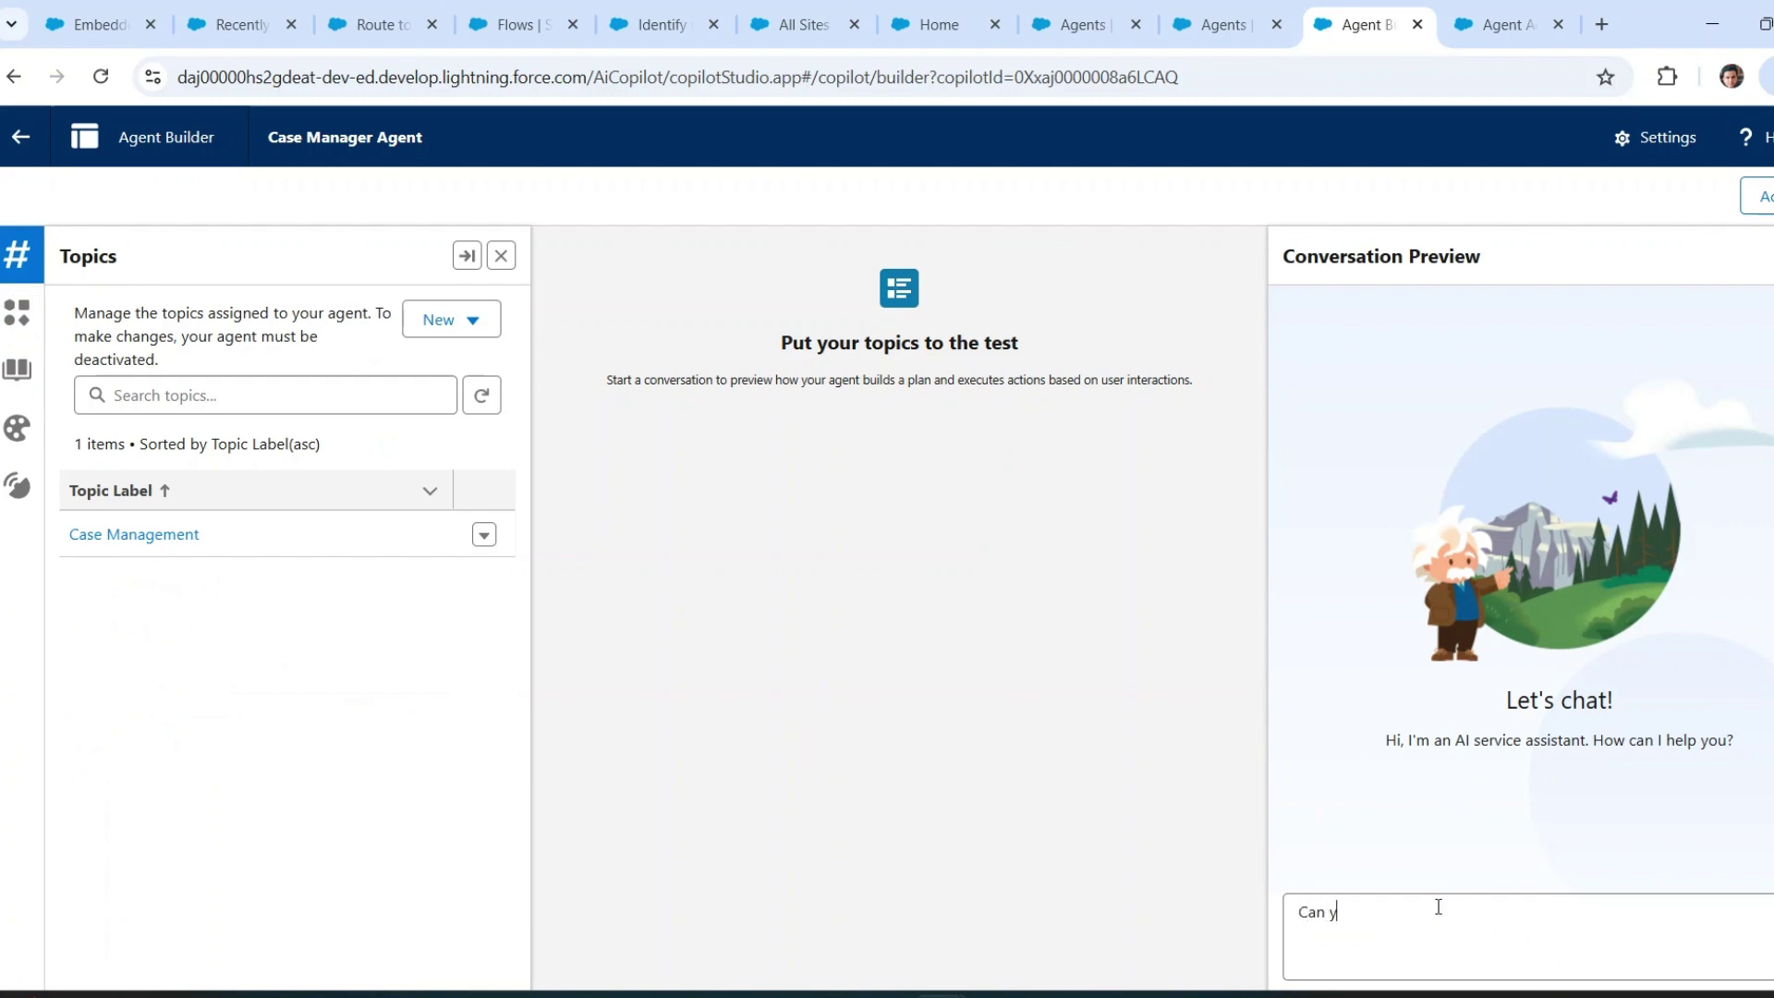
text(you help me with my support case)
key(Return)
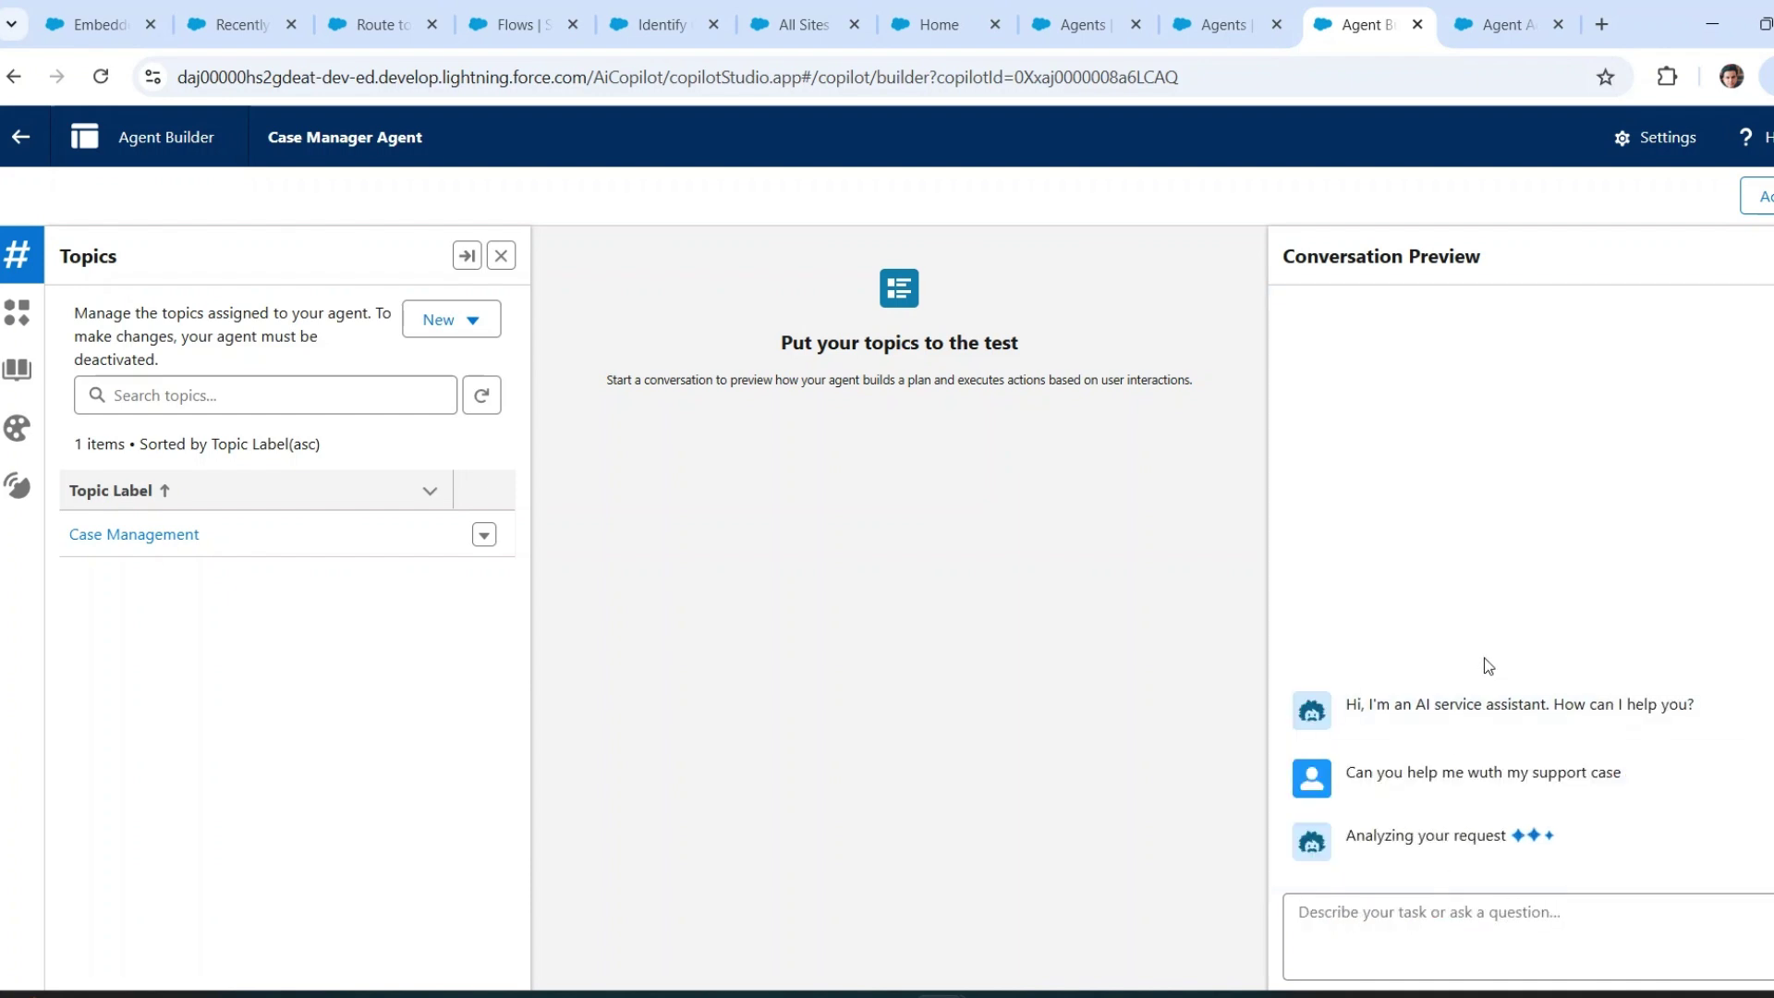
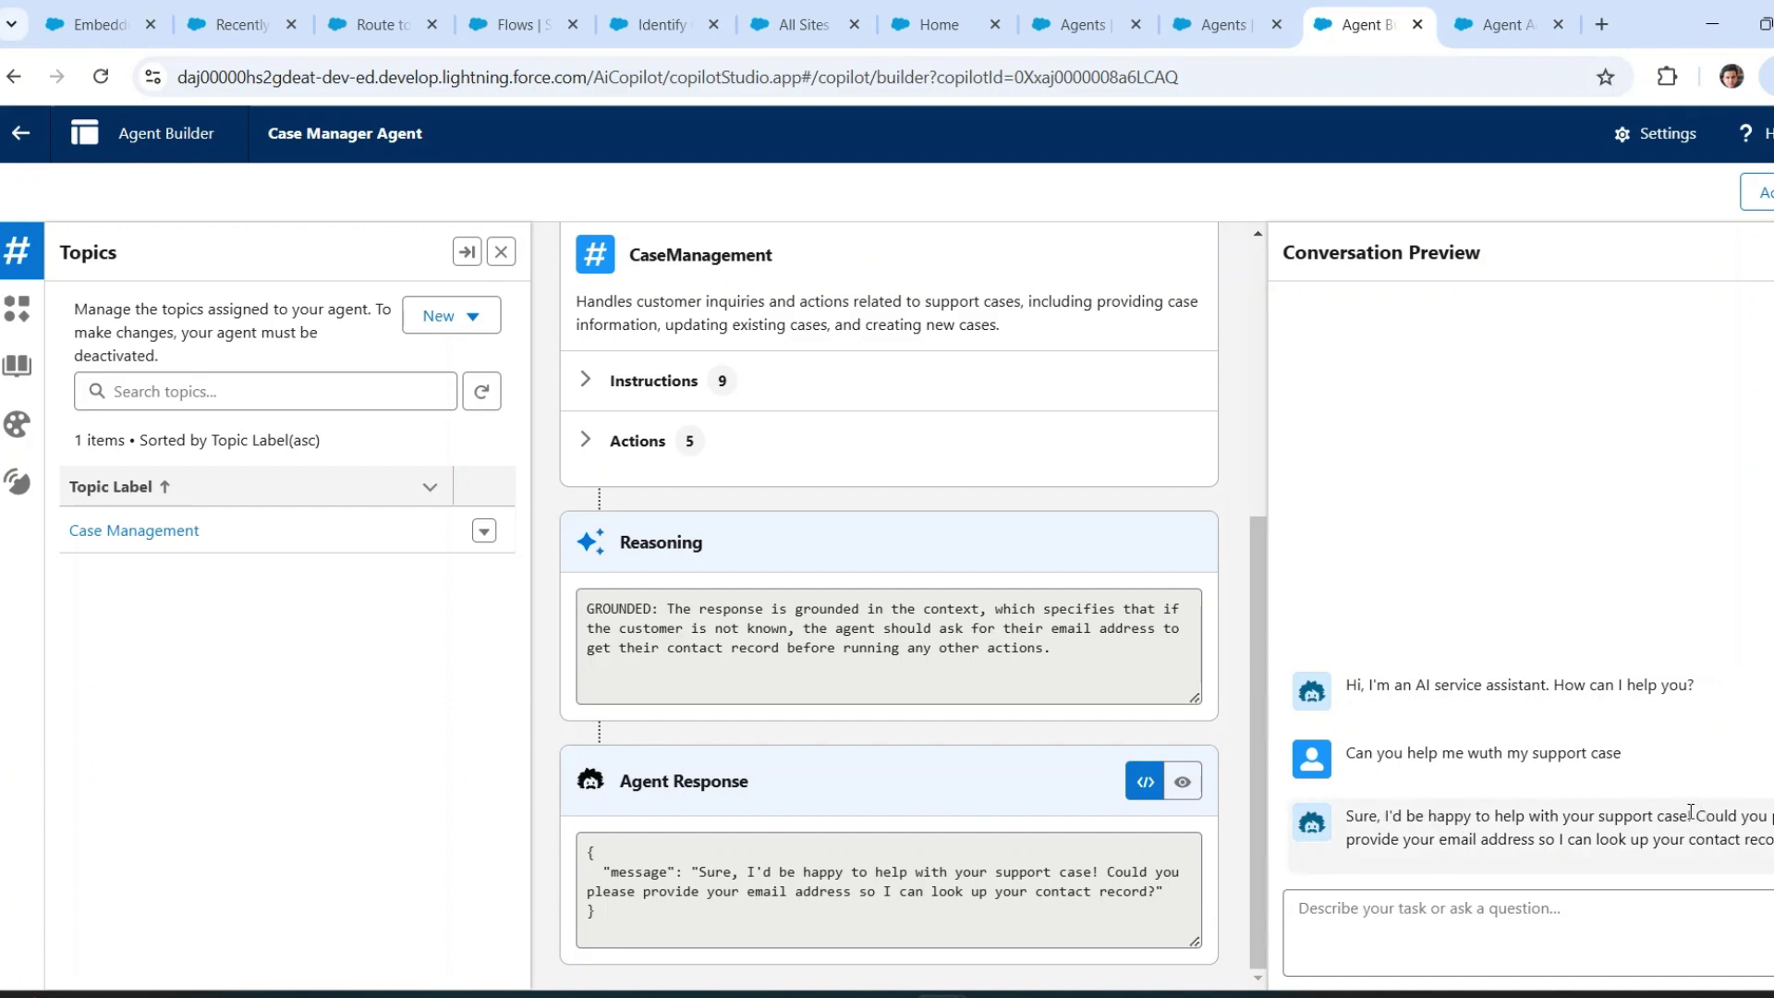
drag(1694, 812, 1771, 856)
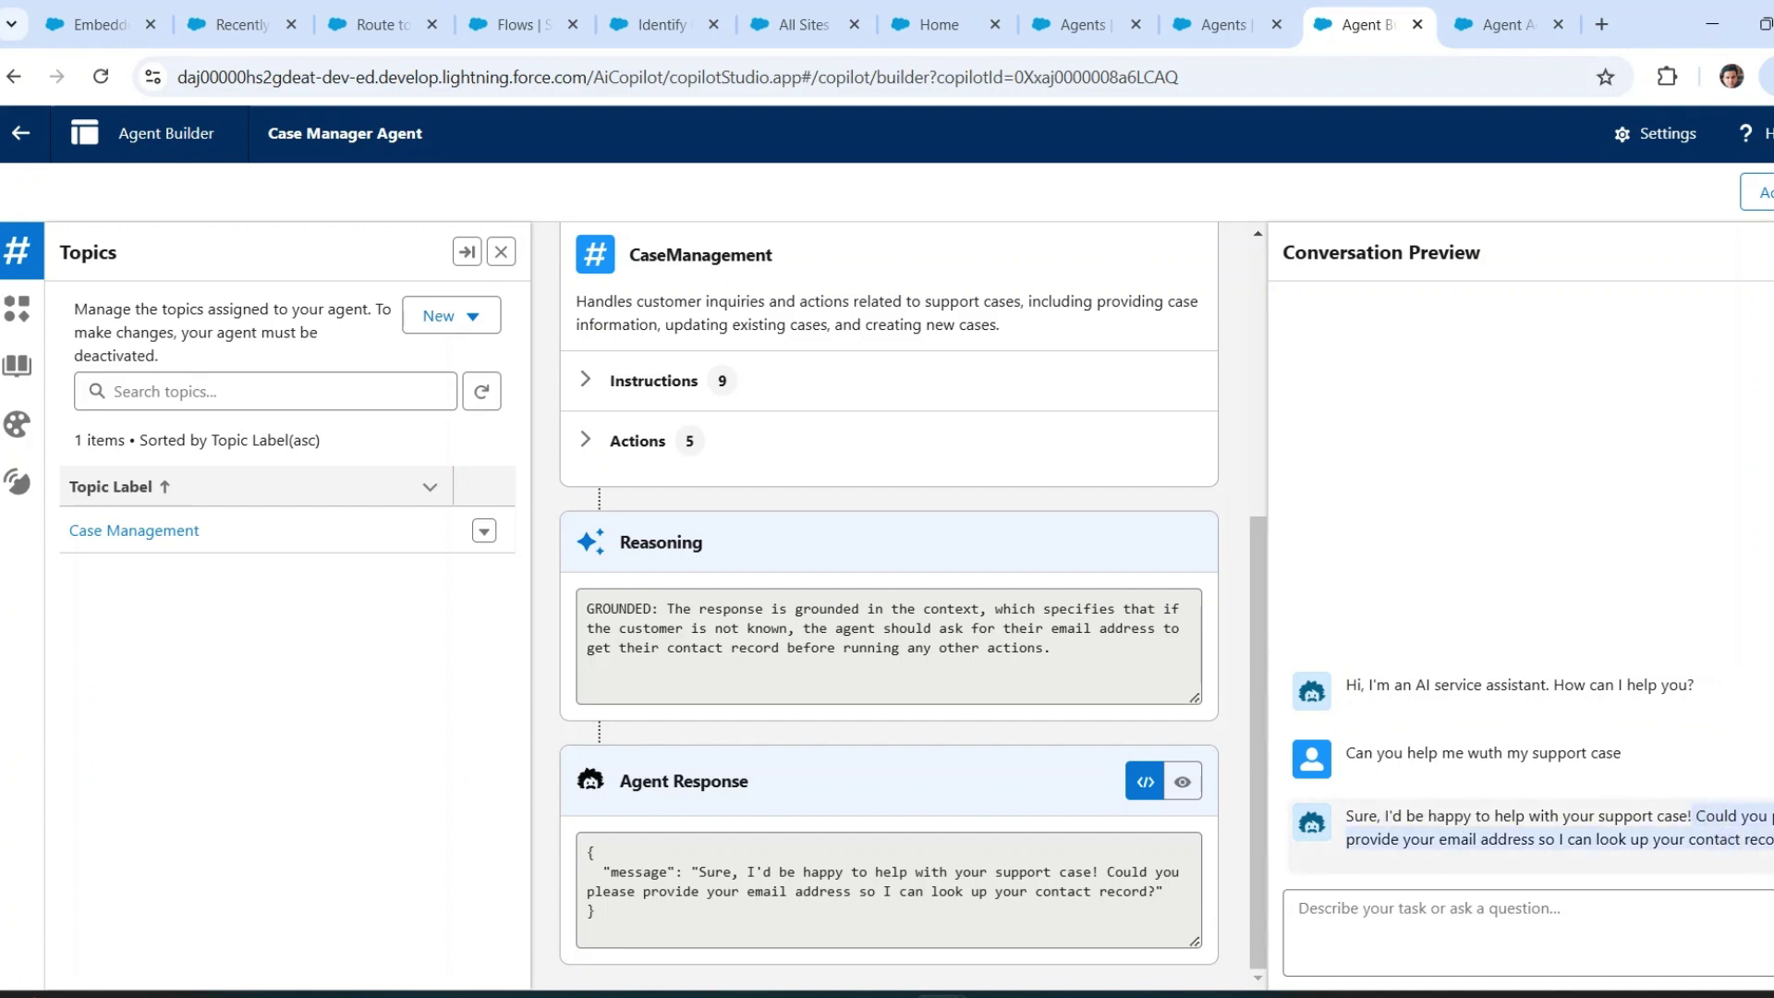
click(1766, 852)
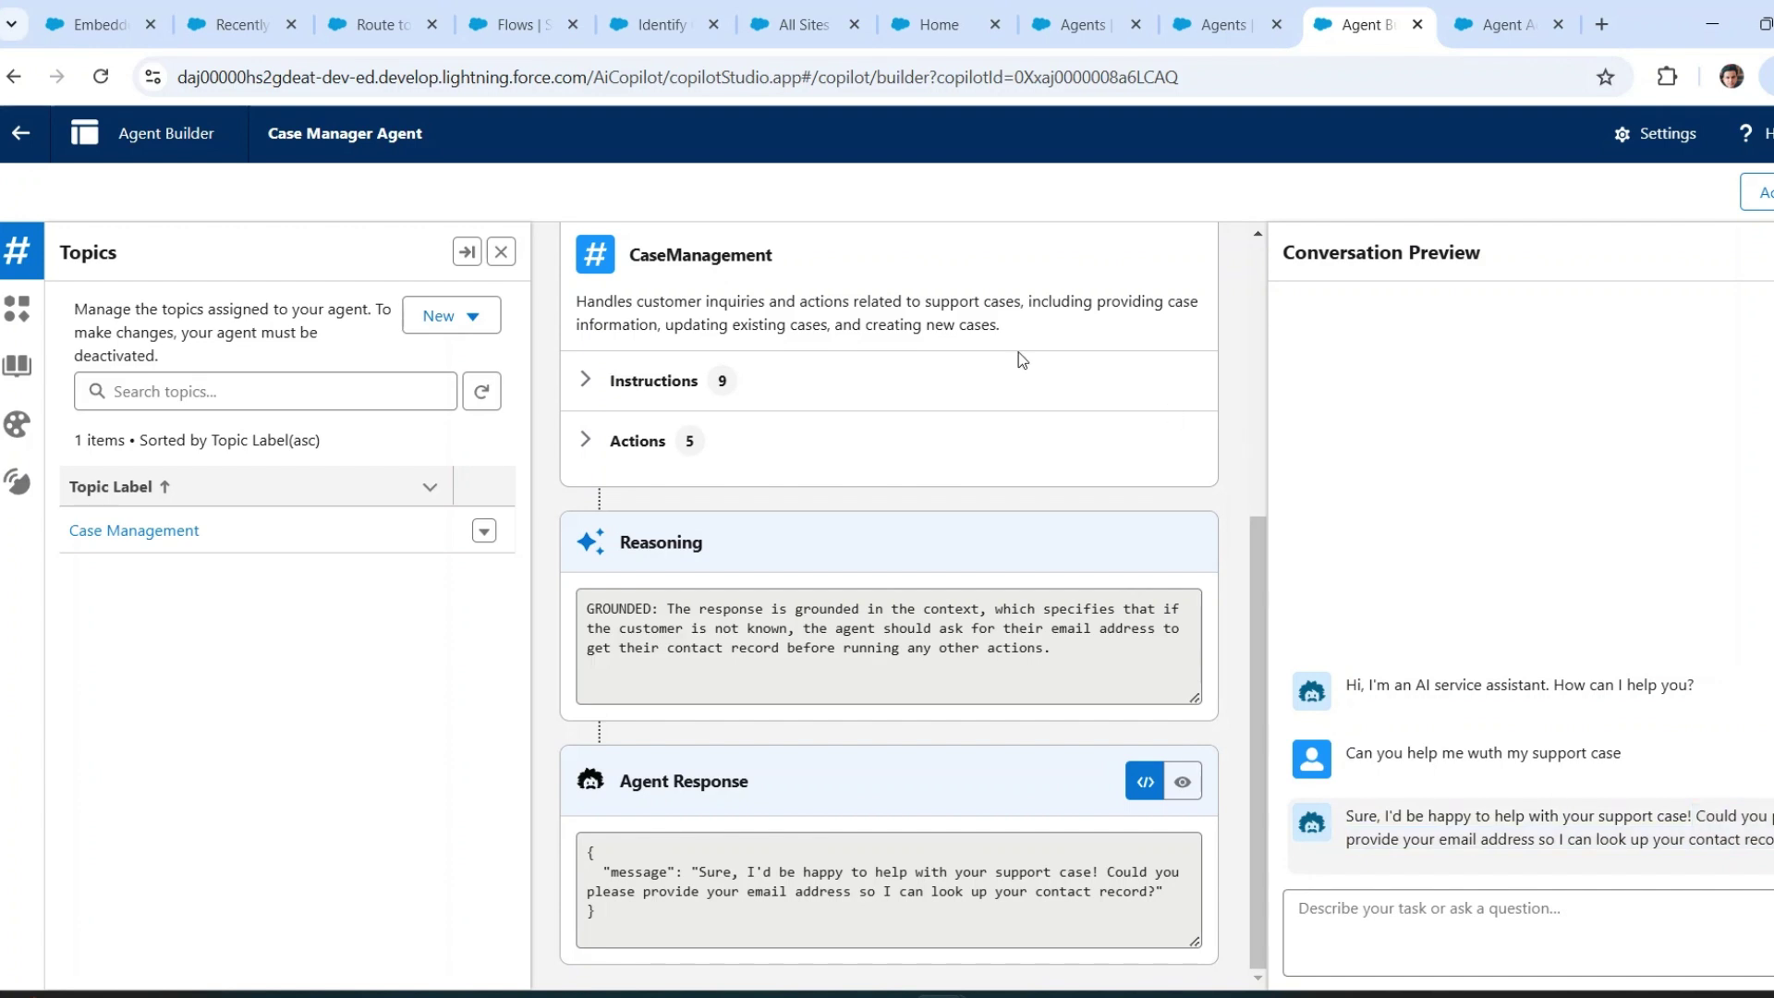
- Open the Cultural Connoisseurs guest's record from the recently viewed contacts and copy the contact's email address
click(231, 28)
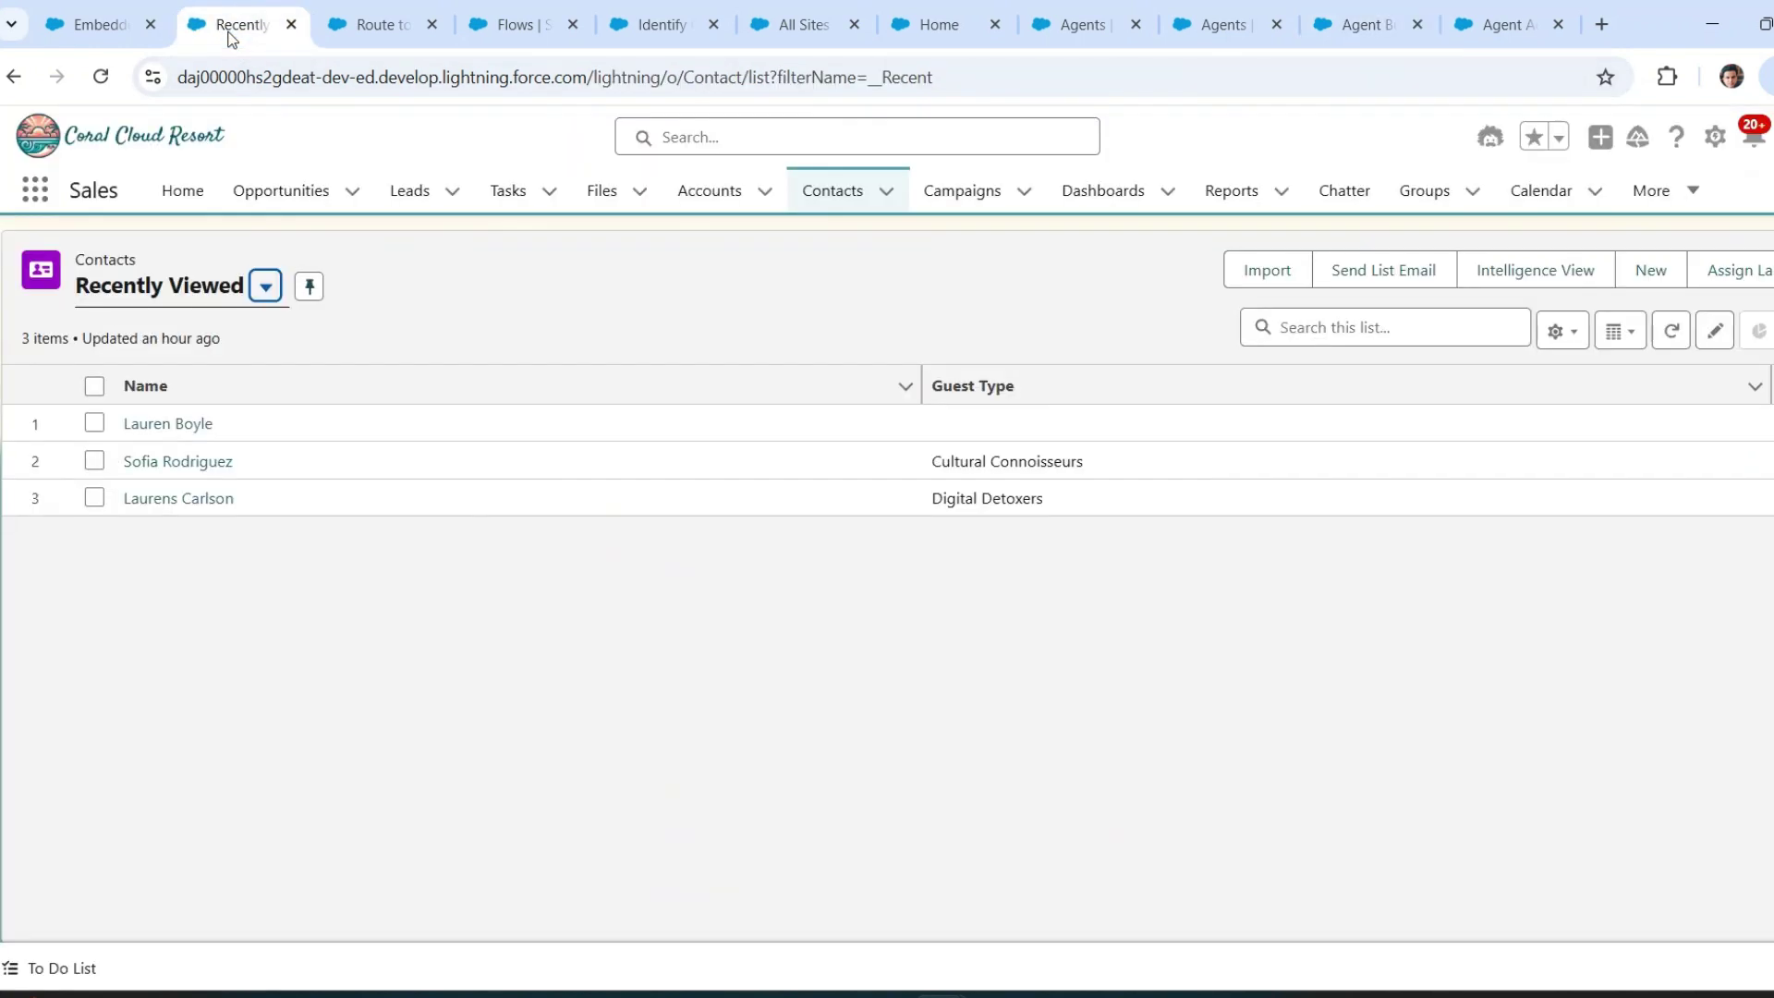
click(174, 462)
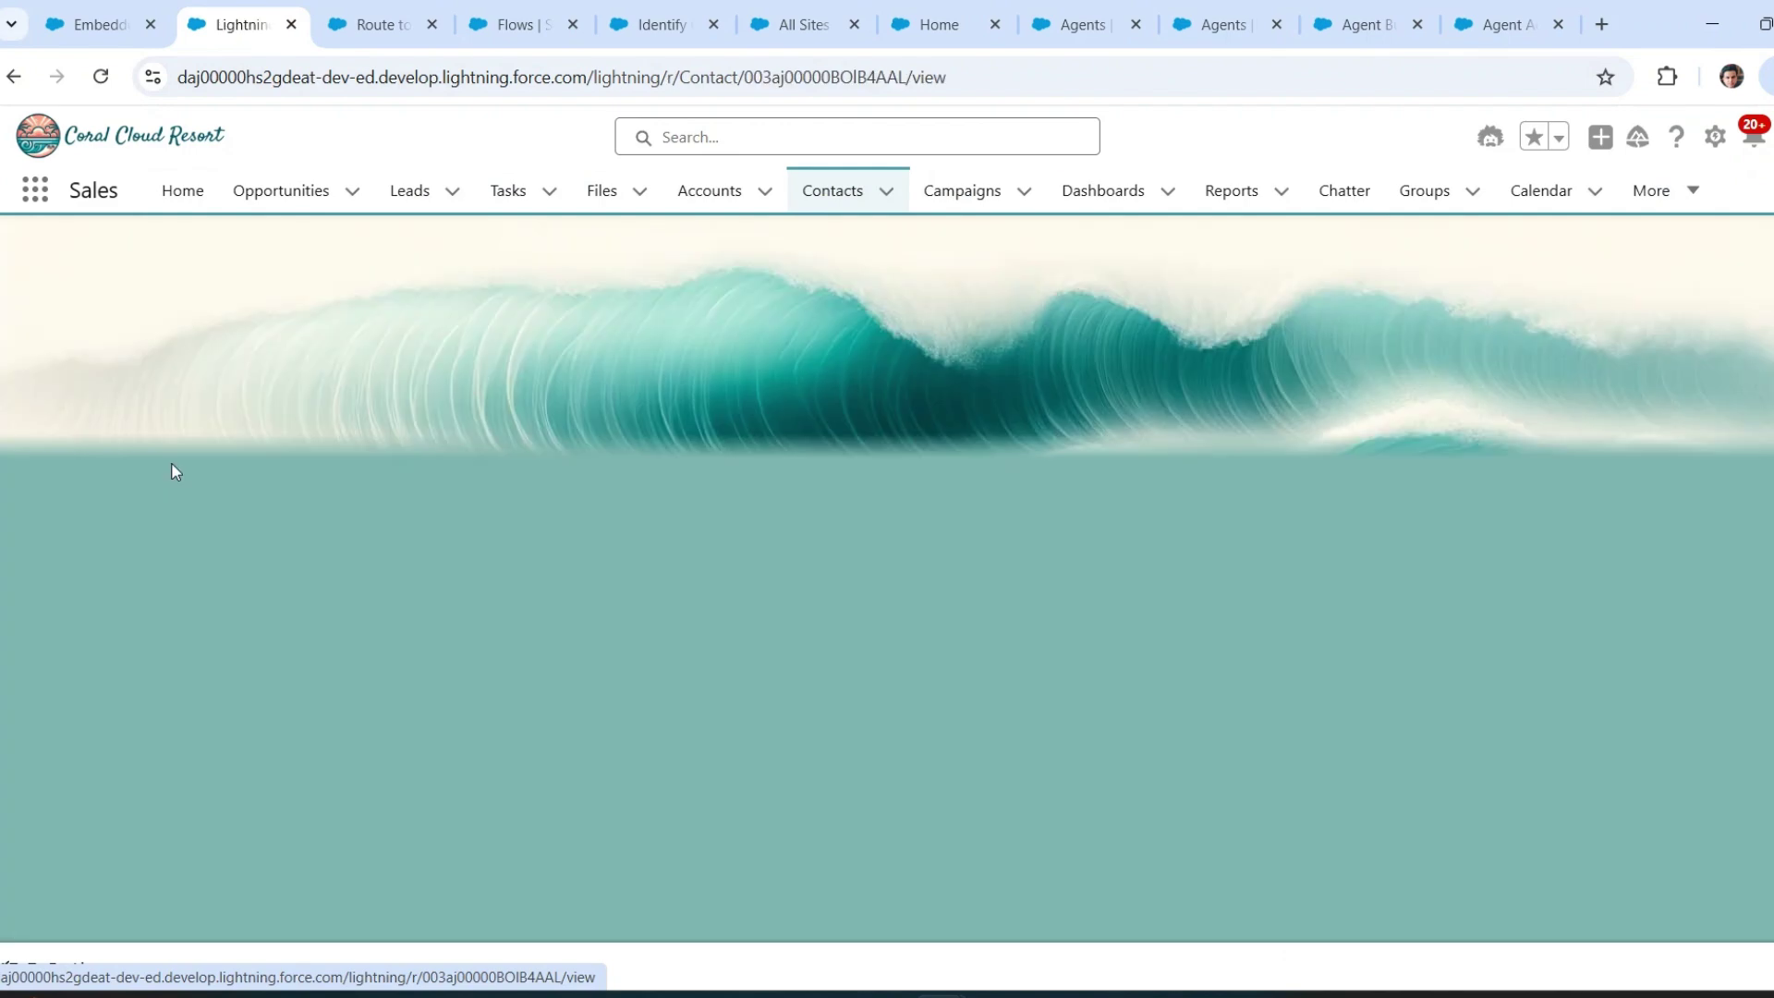
scroll(979, 530, down, 10)
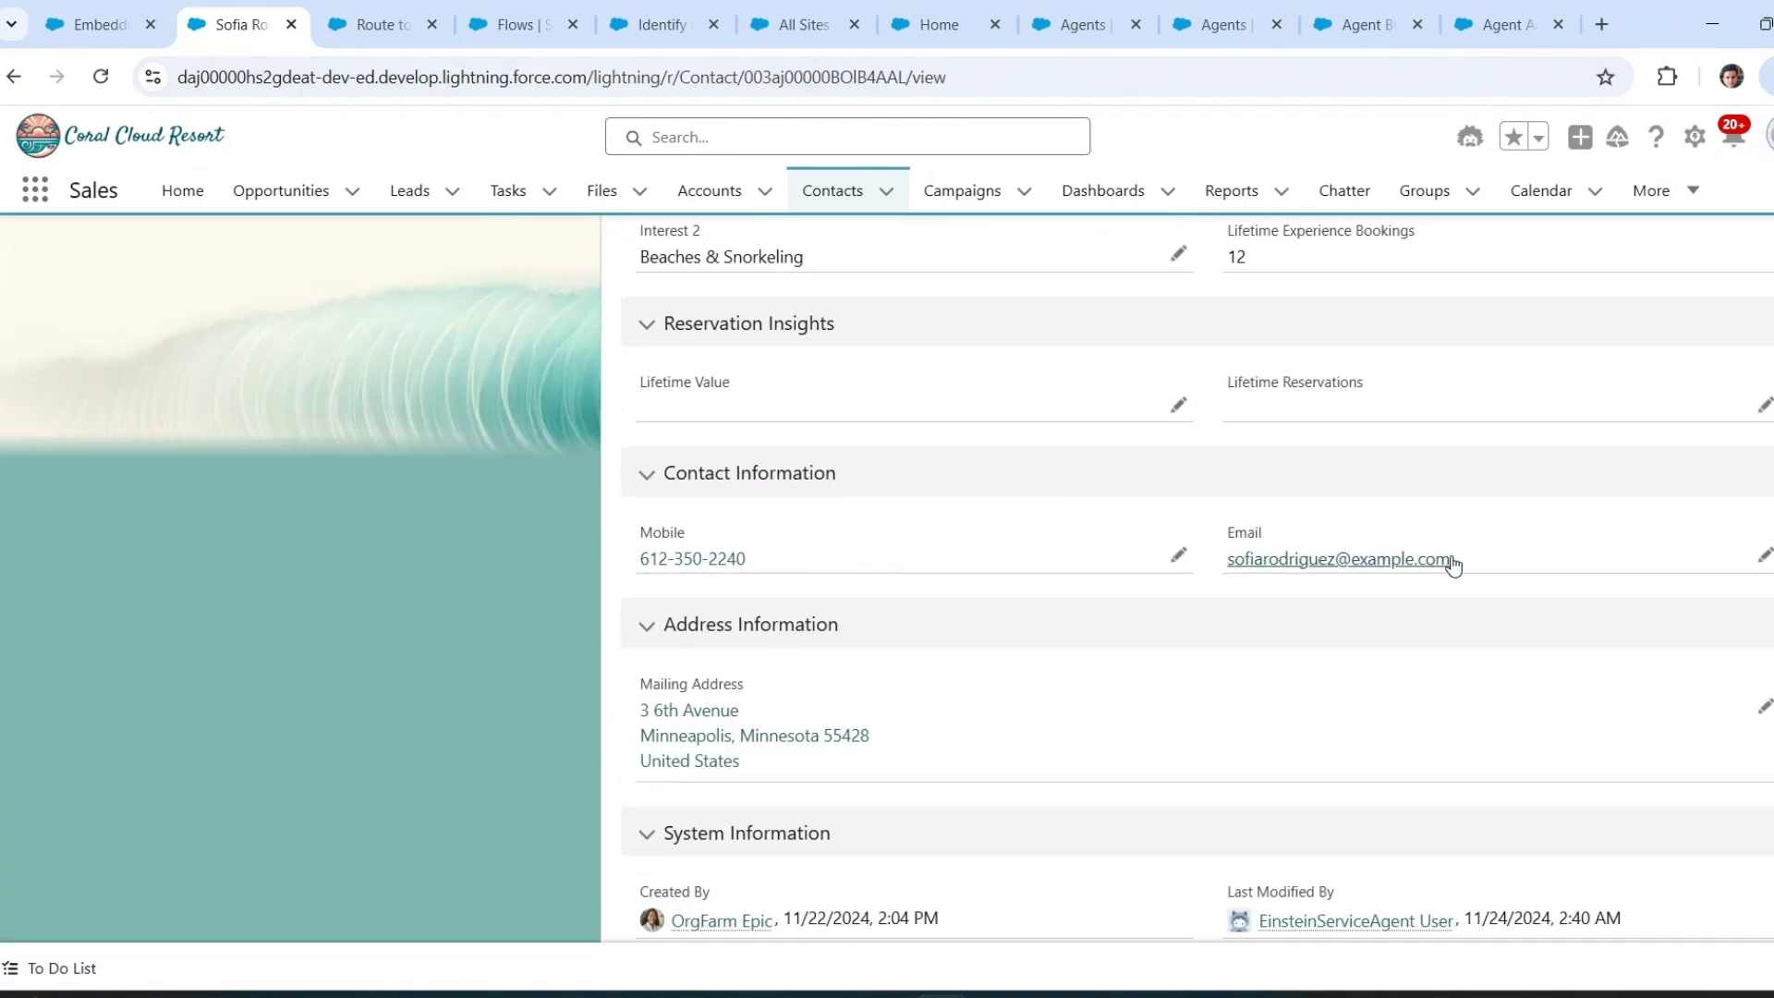
drag(1460, 560, 1235, 557)
key(ctrl+c)
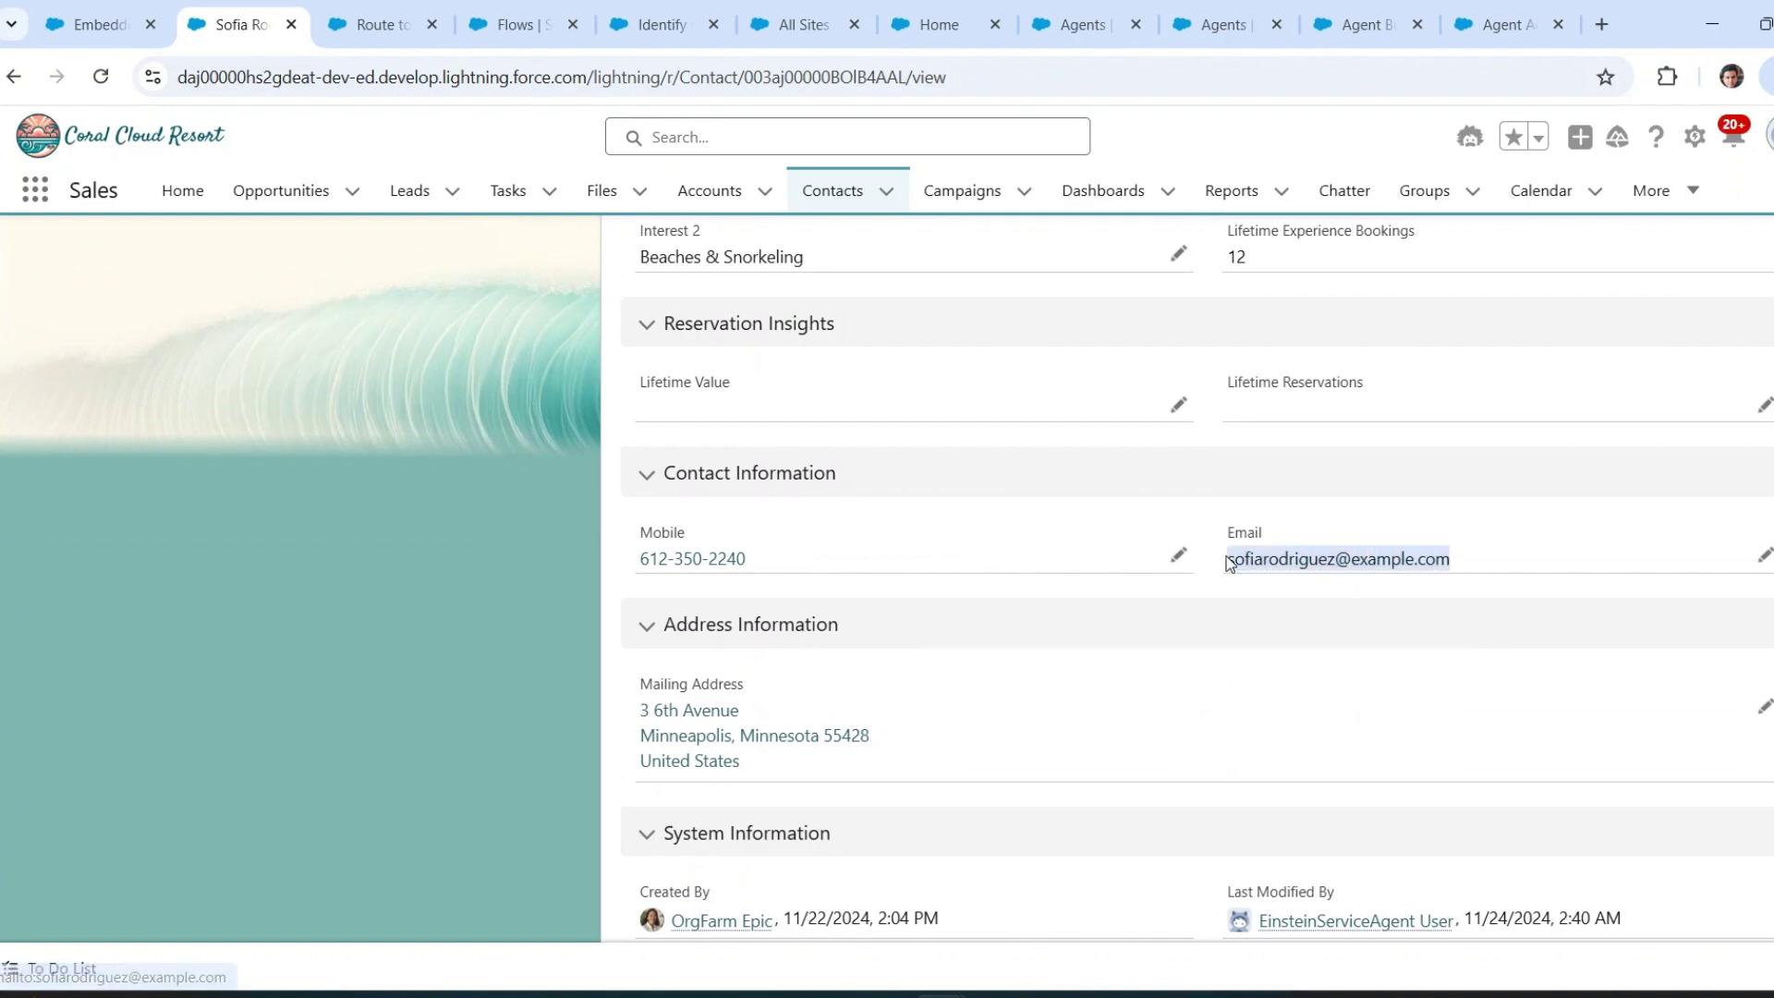
- View the contact's related cases, opening the White Water Rafting cancellation case and the Upcoming Reservation Upgrade Request case
scroll(1229, 564, up, 10)
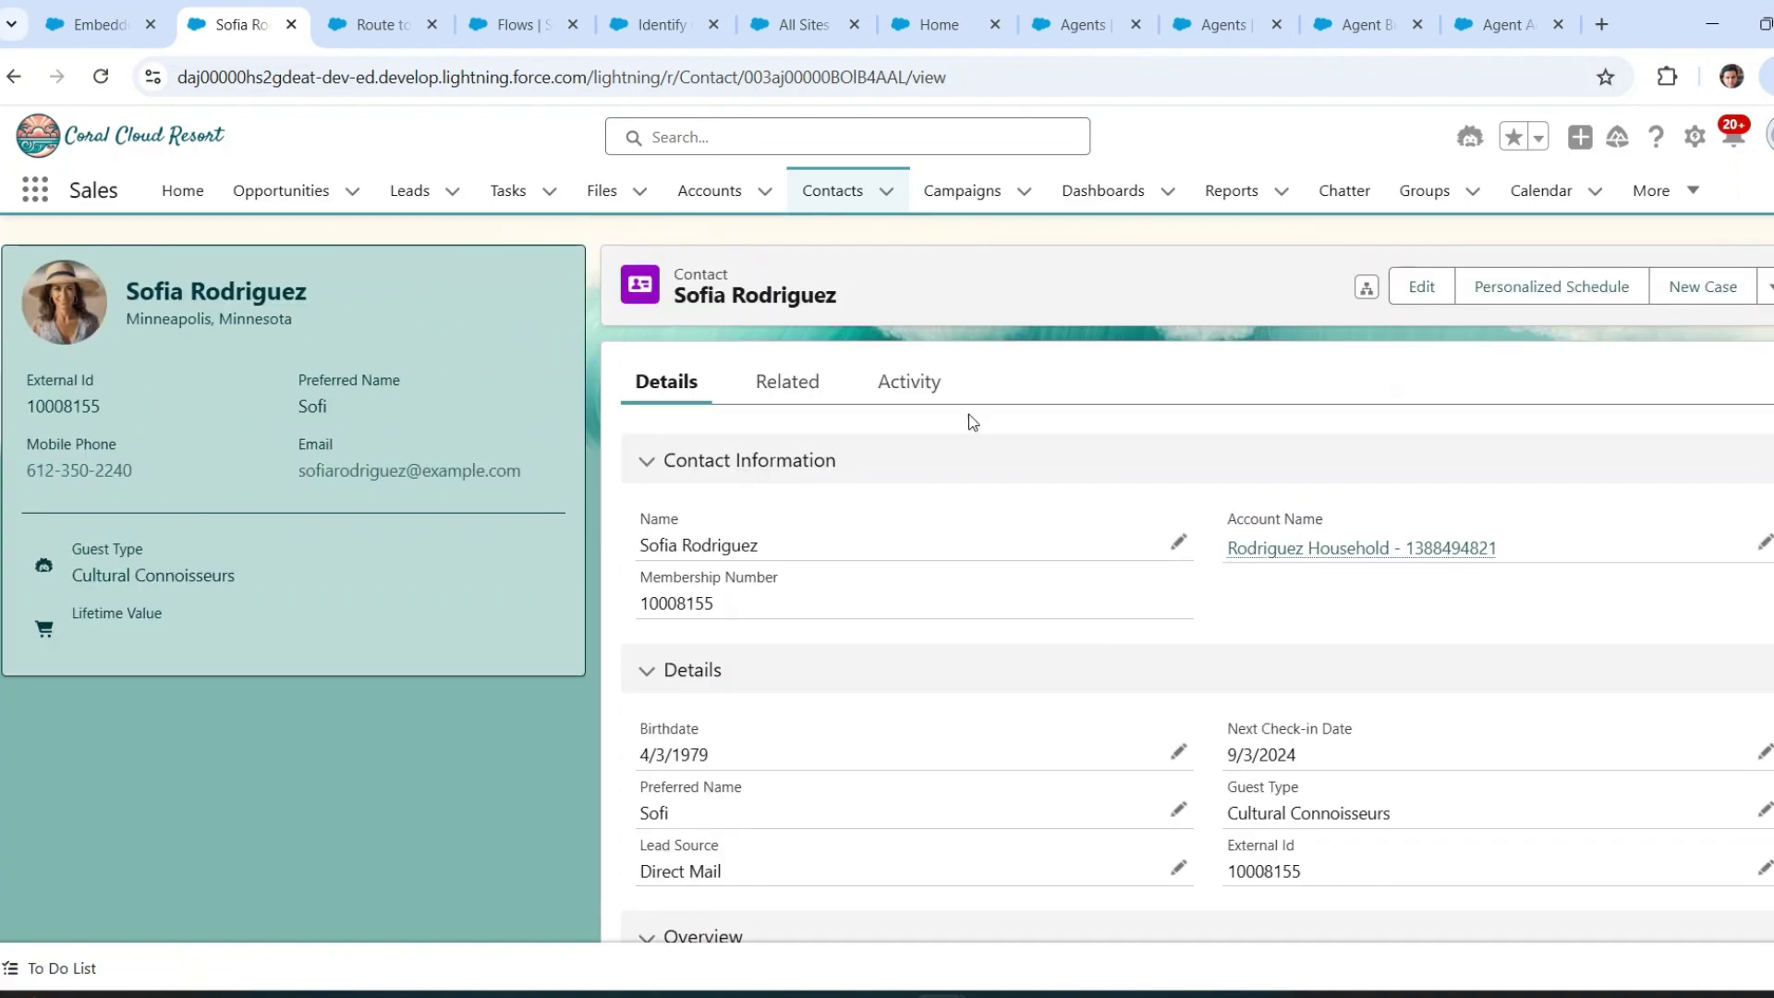
click(787, 382)
scroll(808, 632, down, 5)
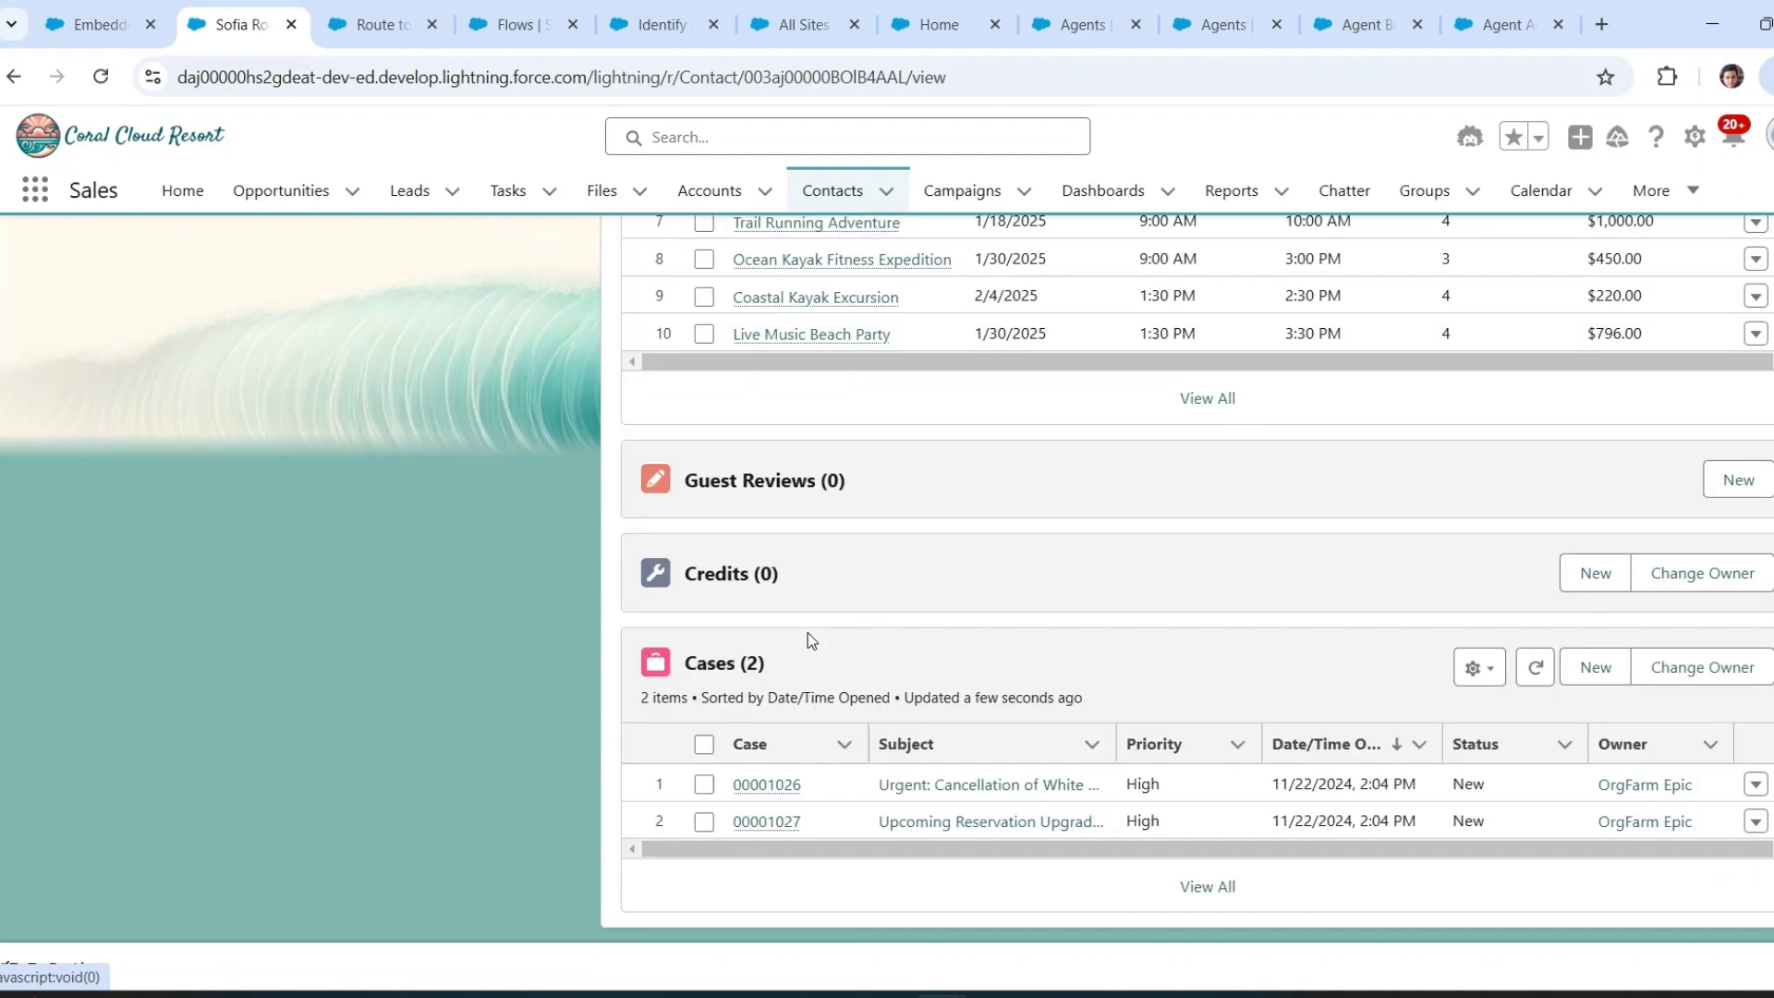
click(769, 791)
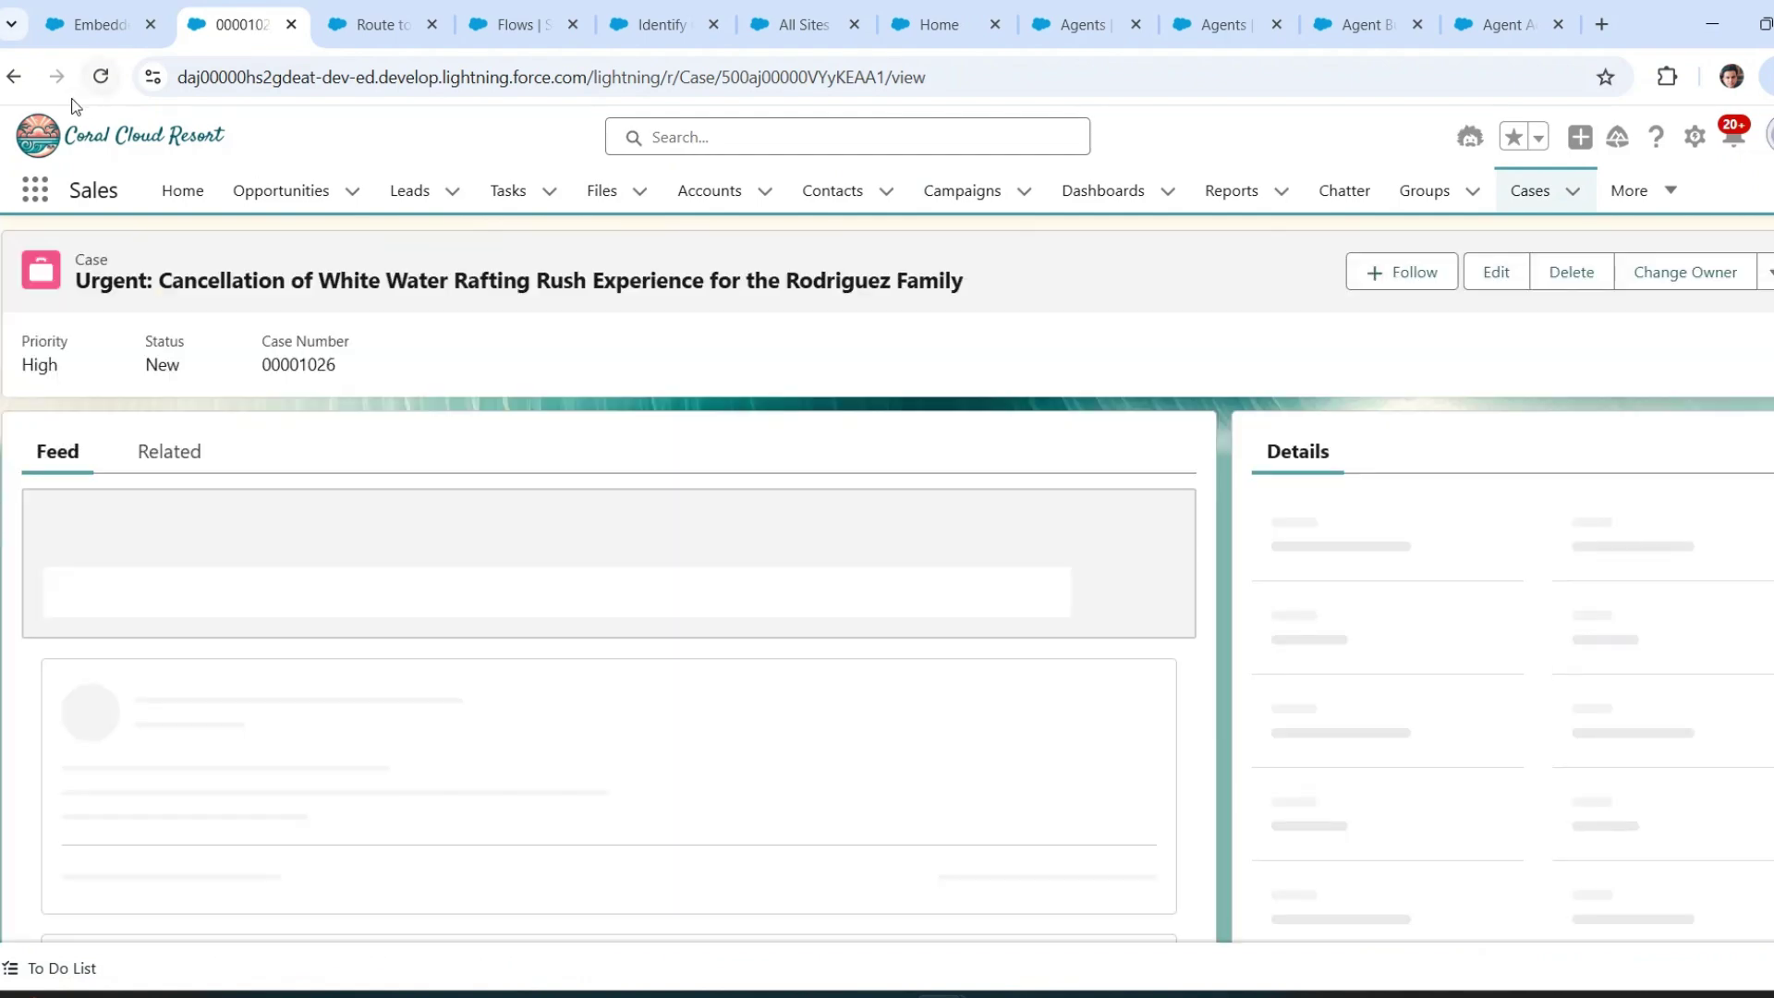
click(14, 77)
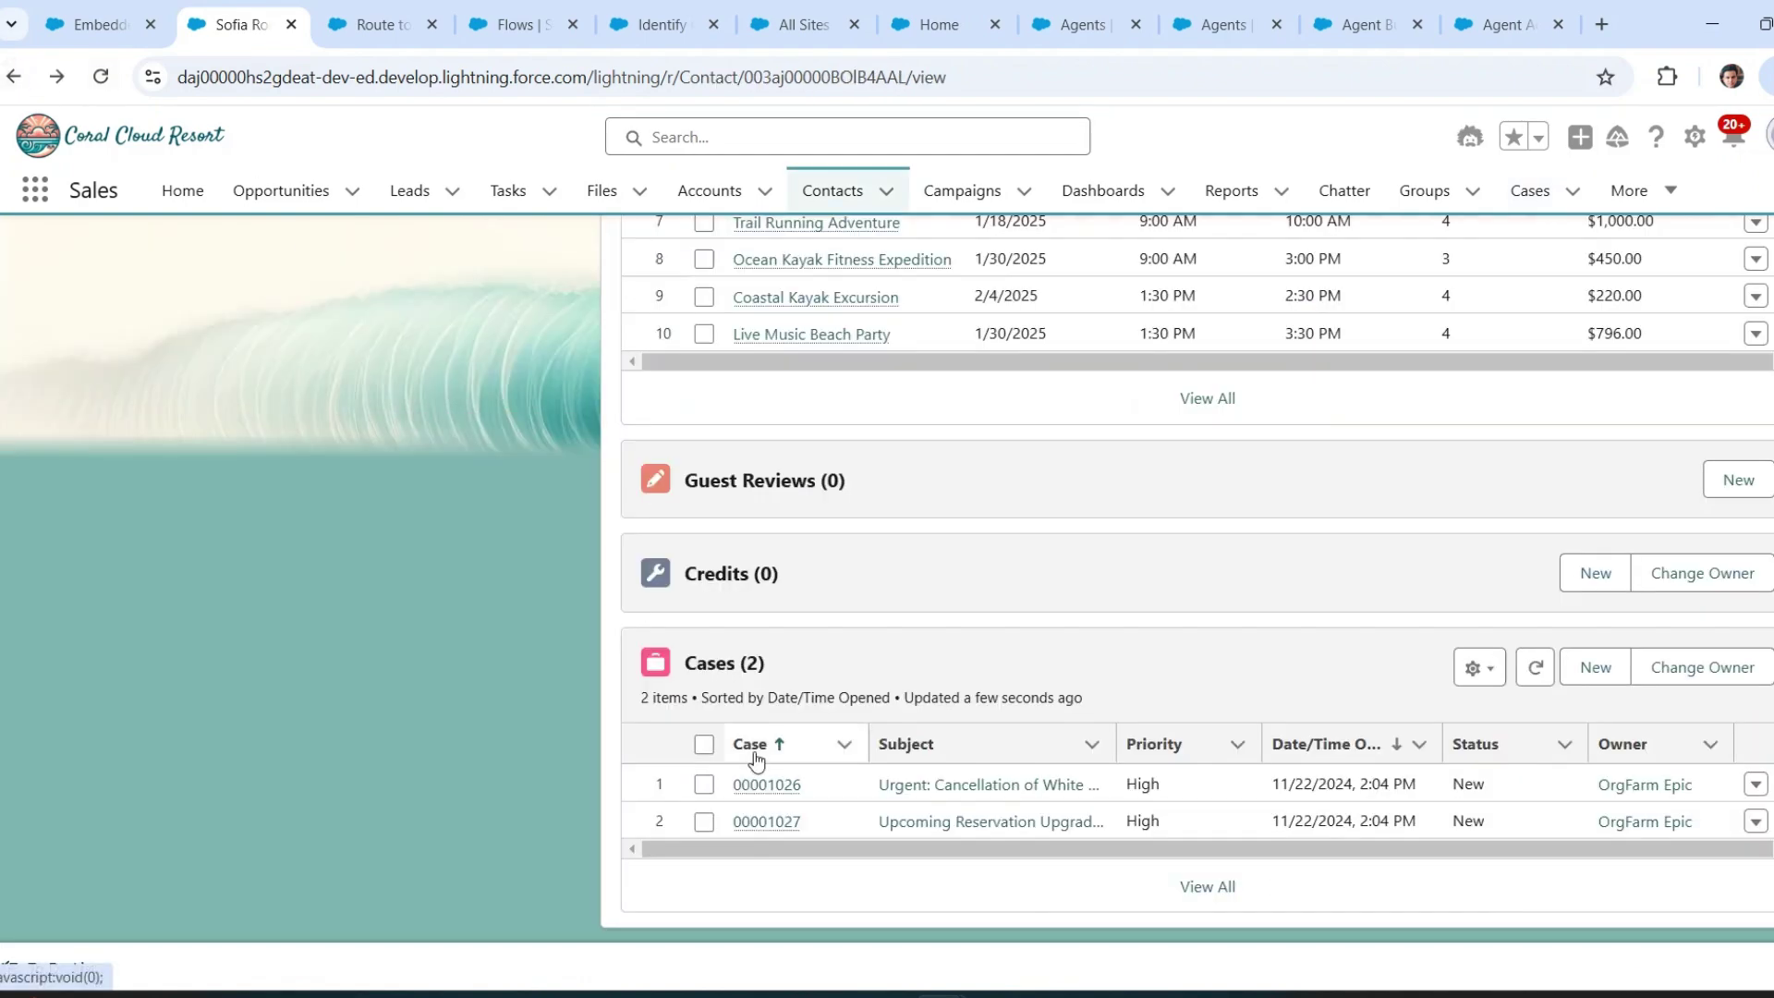
click(766, 822)
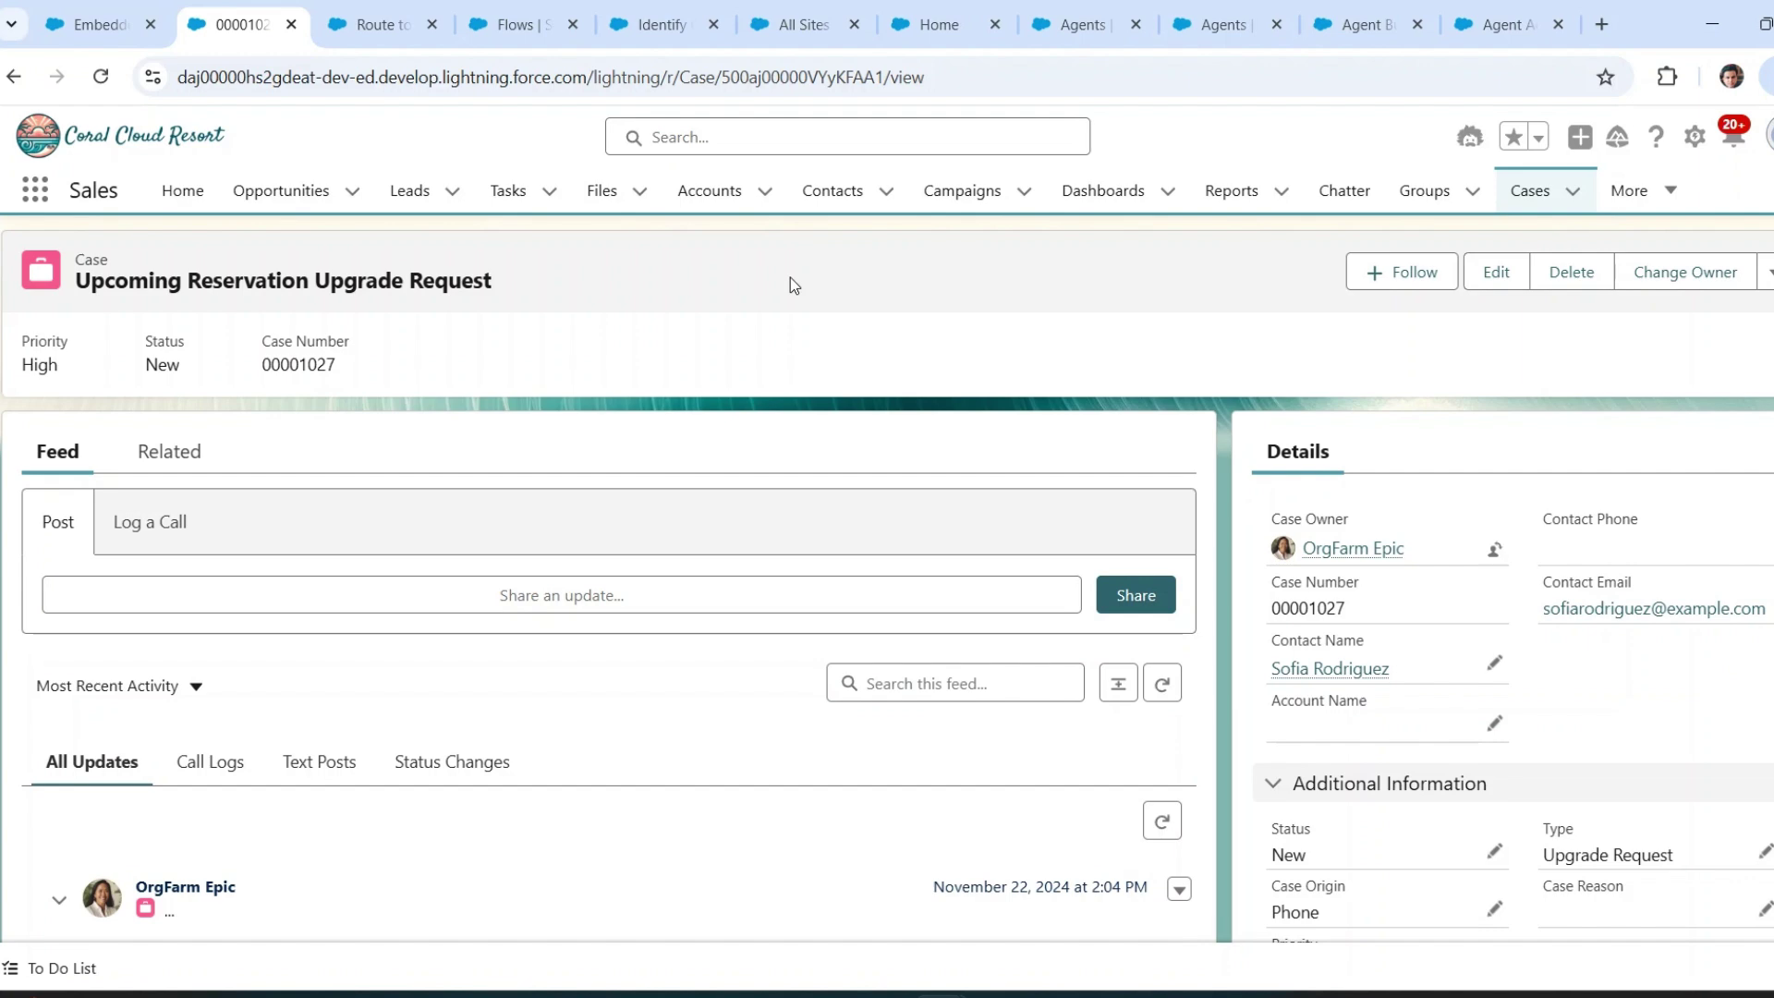
- Return to Agent Builder and send the copied contact email address to the agent in the conversation preview
click(1361, 37)
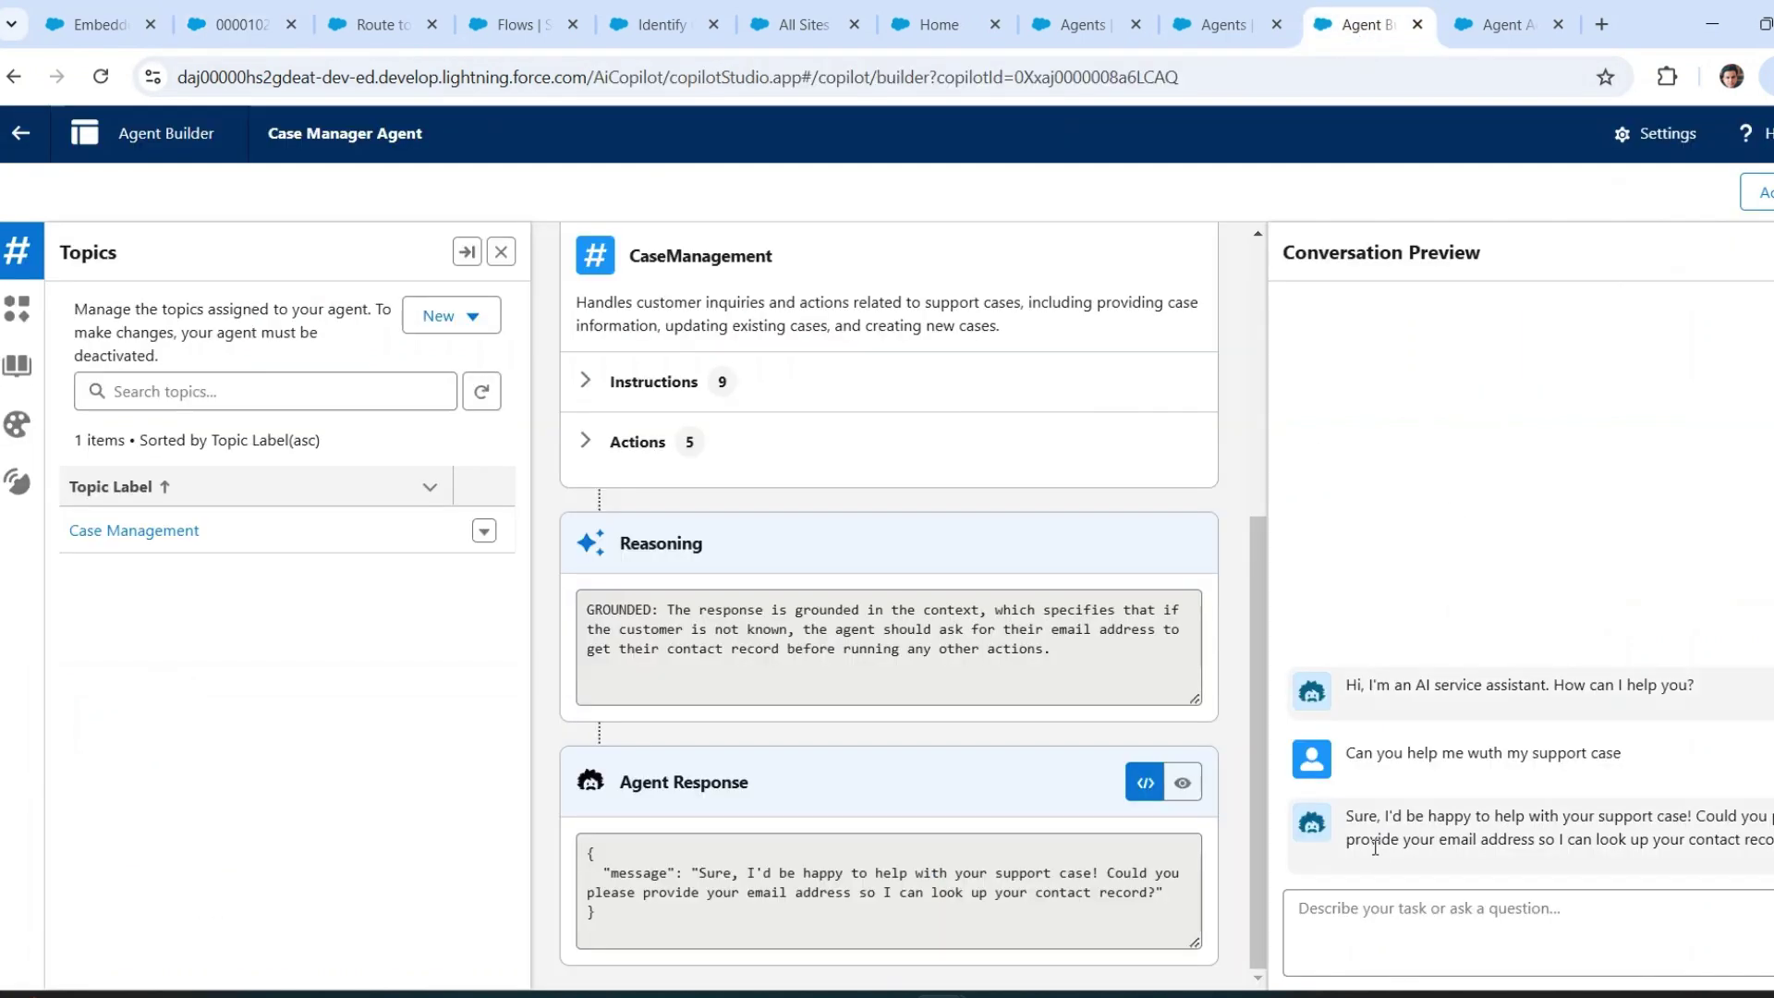
click(1359, 922)
key(ctrl+v)
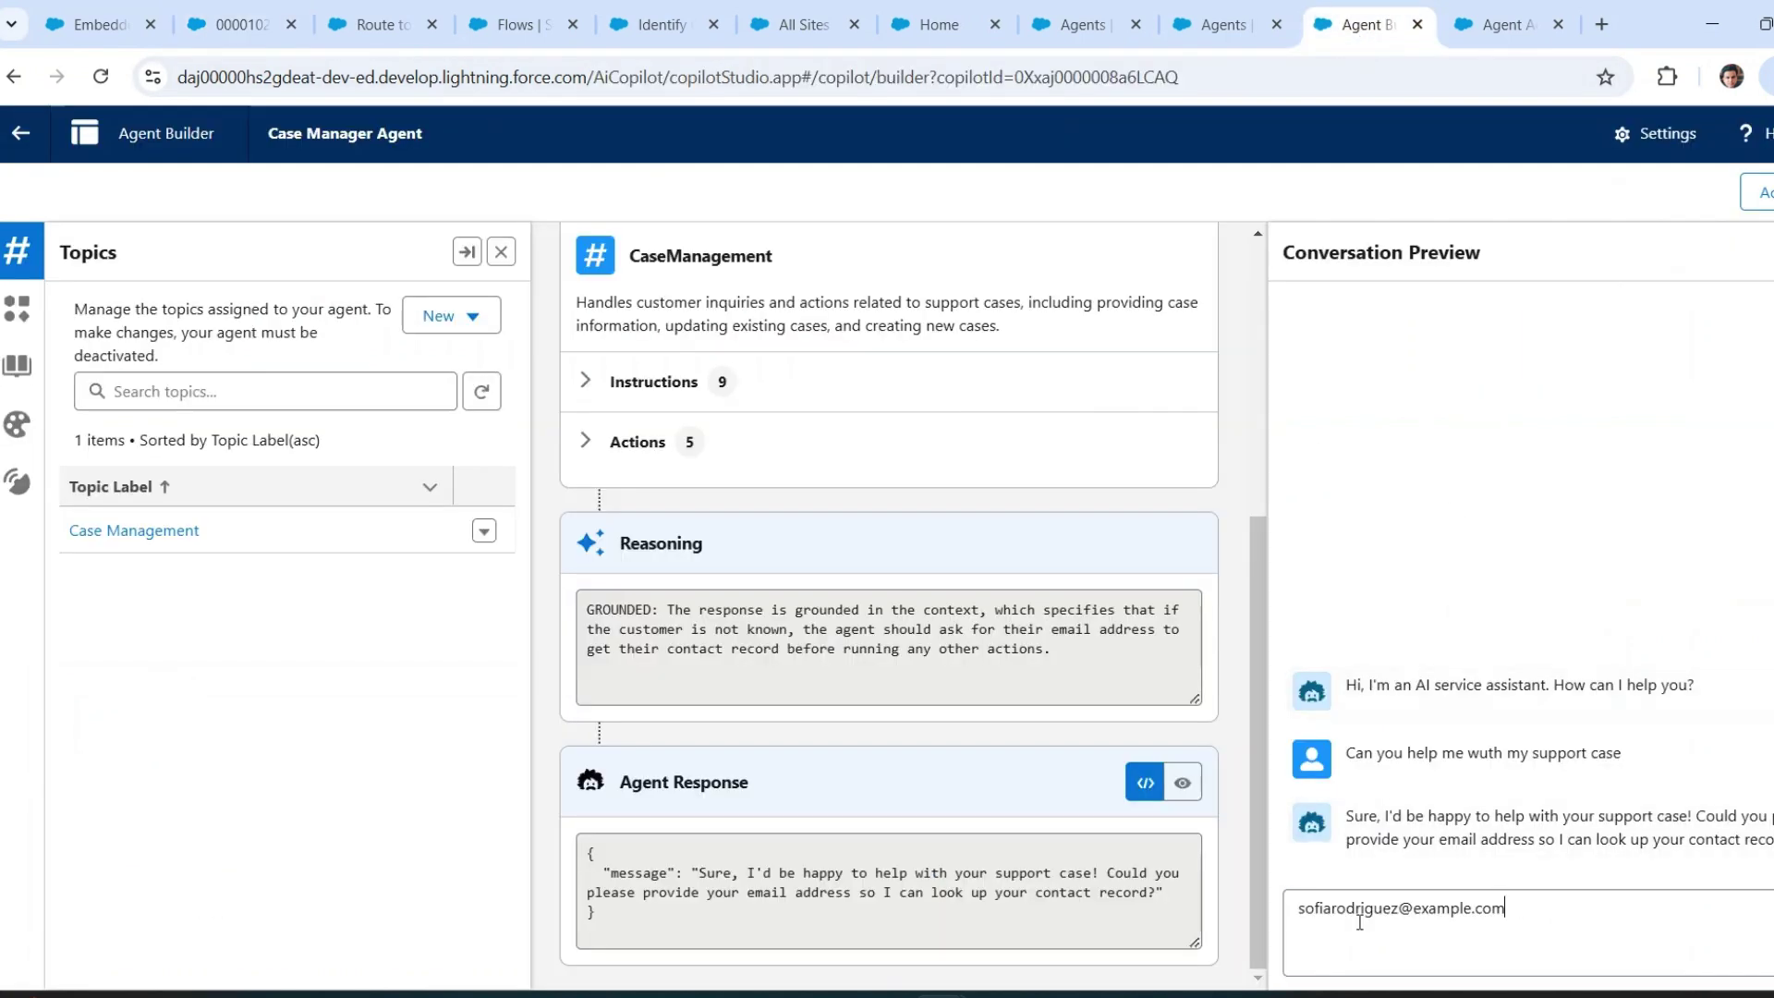
key(Return)
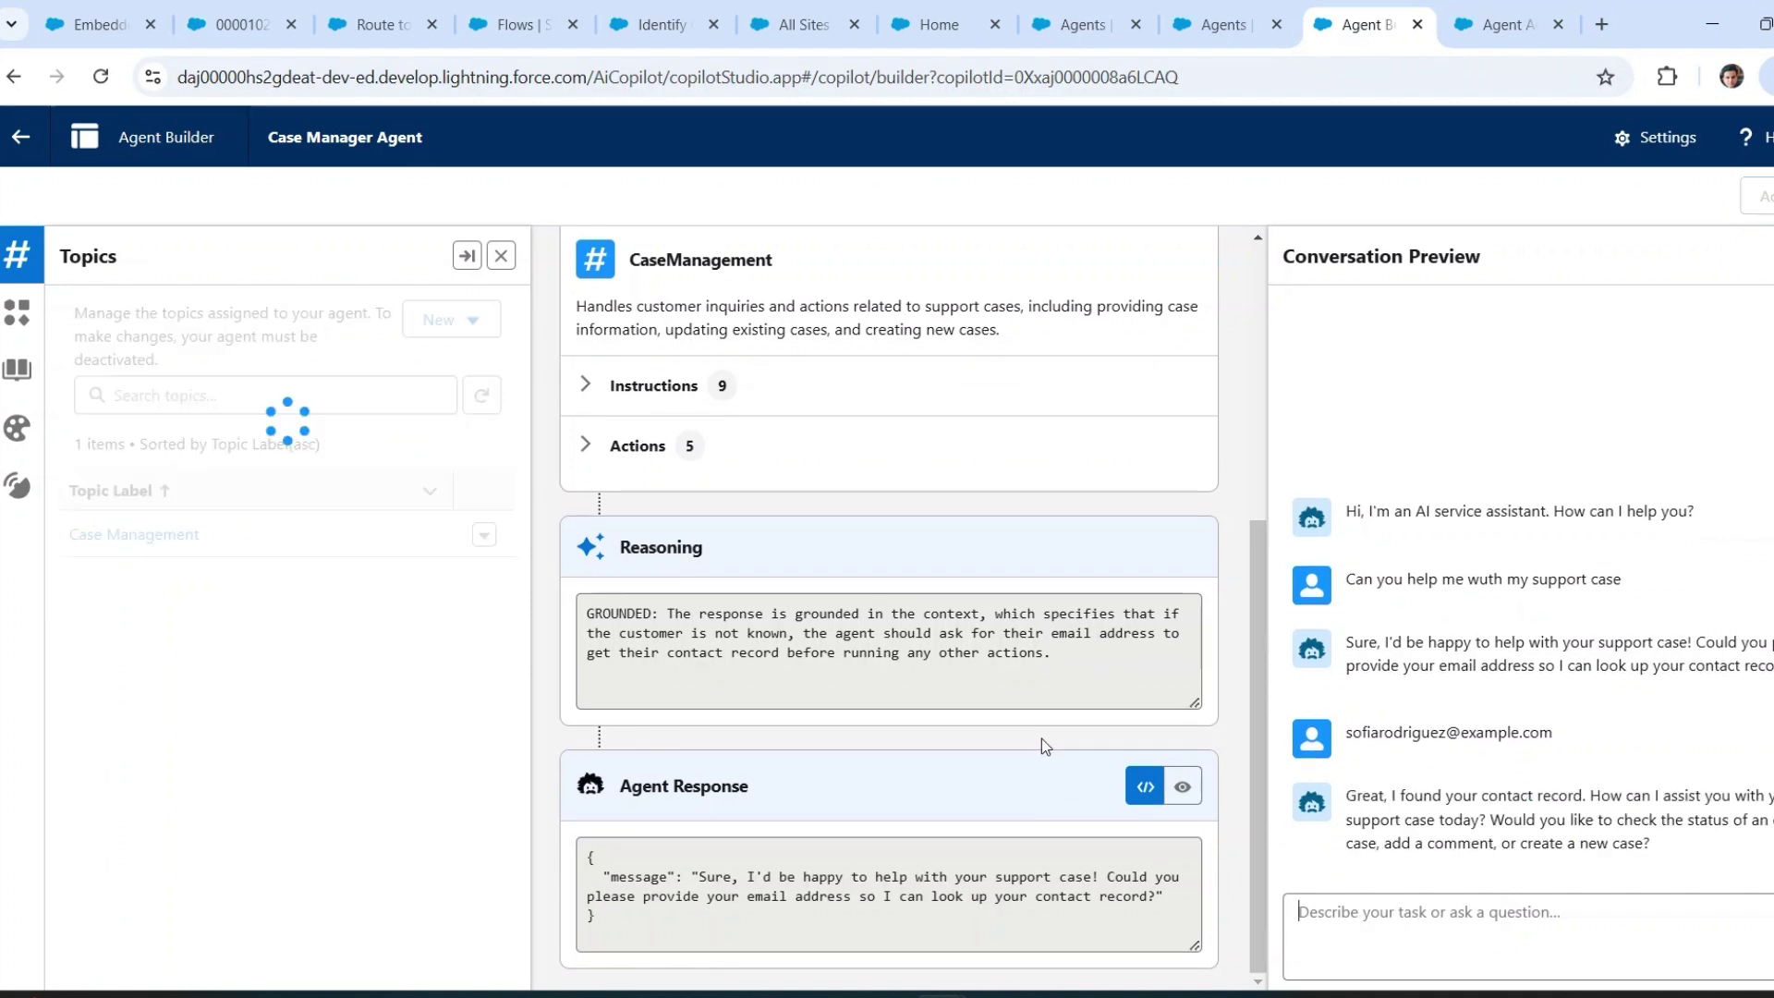
- Examine the agent's plan for the email message: selected topic, Identify Customer by Email Address input and output, reasoning and response
scroll(996, 762, down, 2)
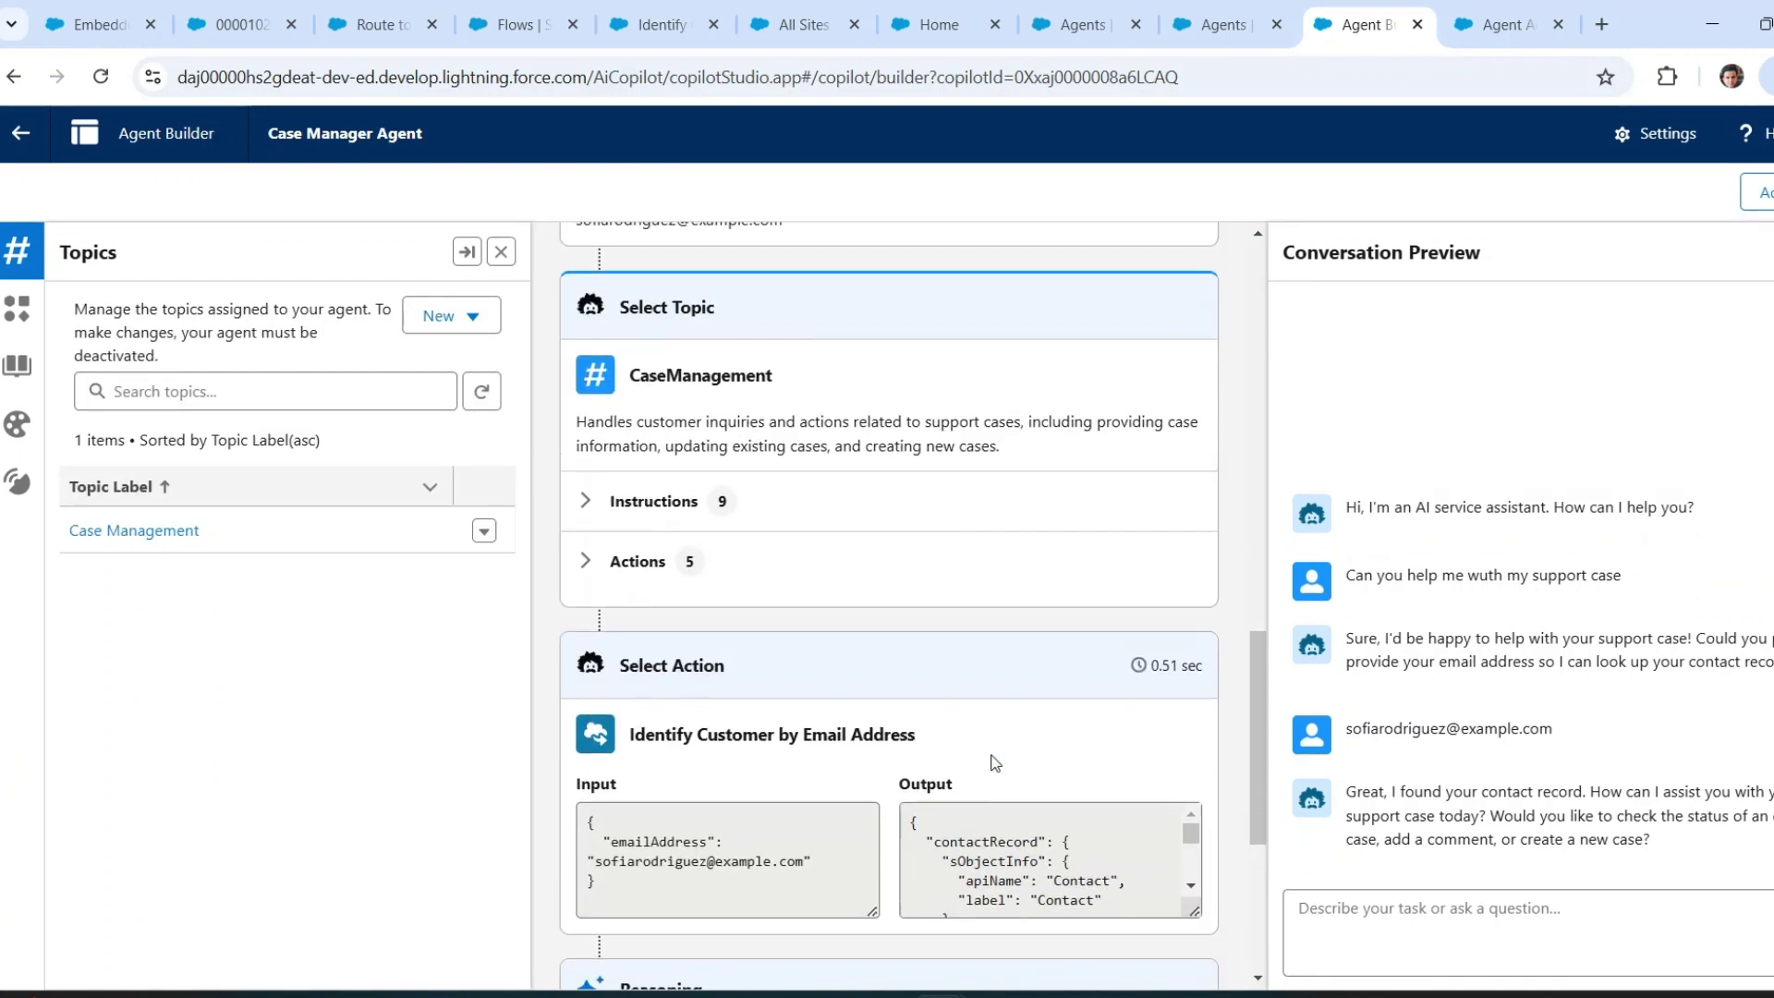
scroll(996, 762, up, 1)
scroll(995, 762, down, 2)
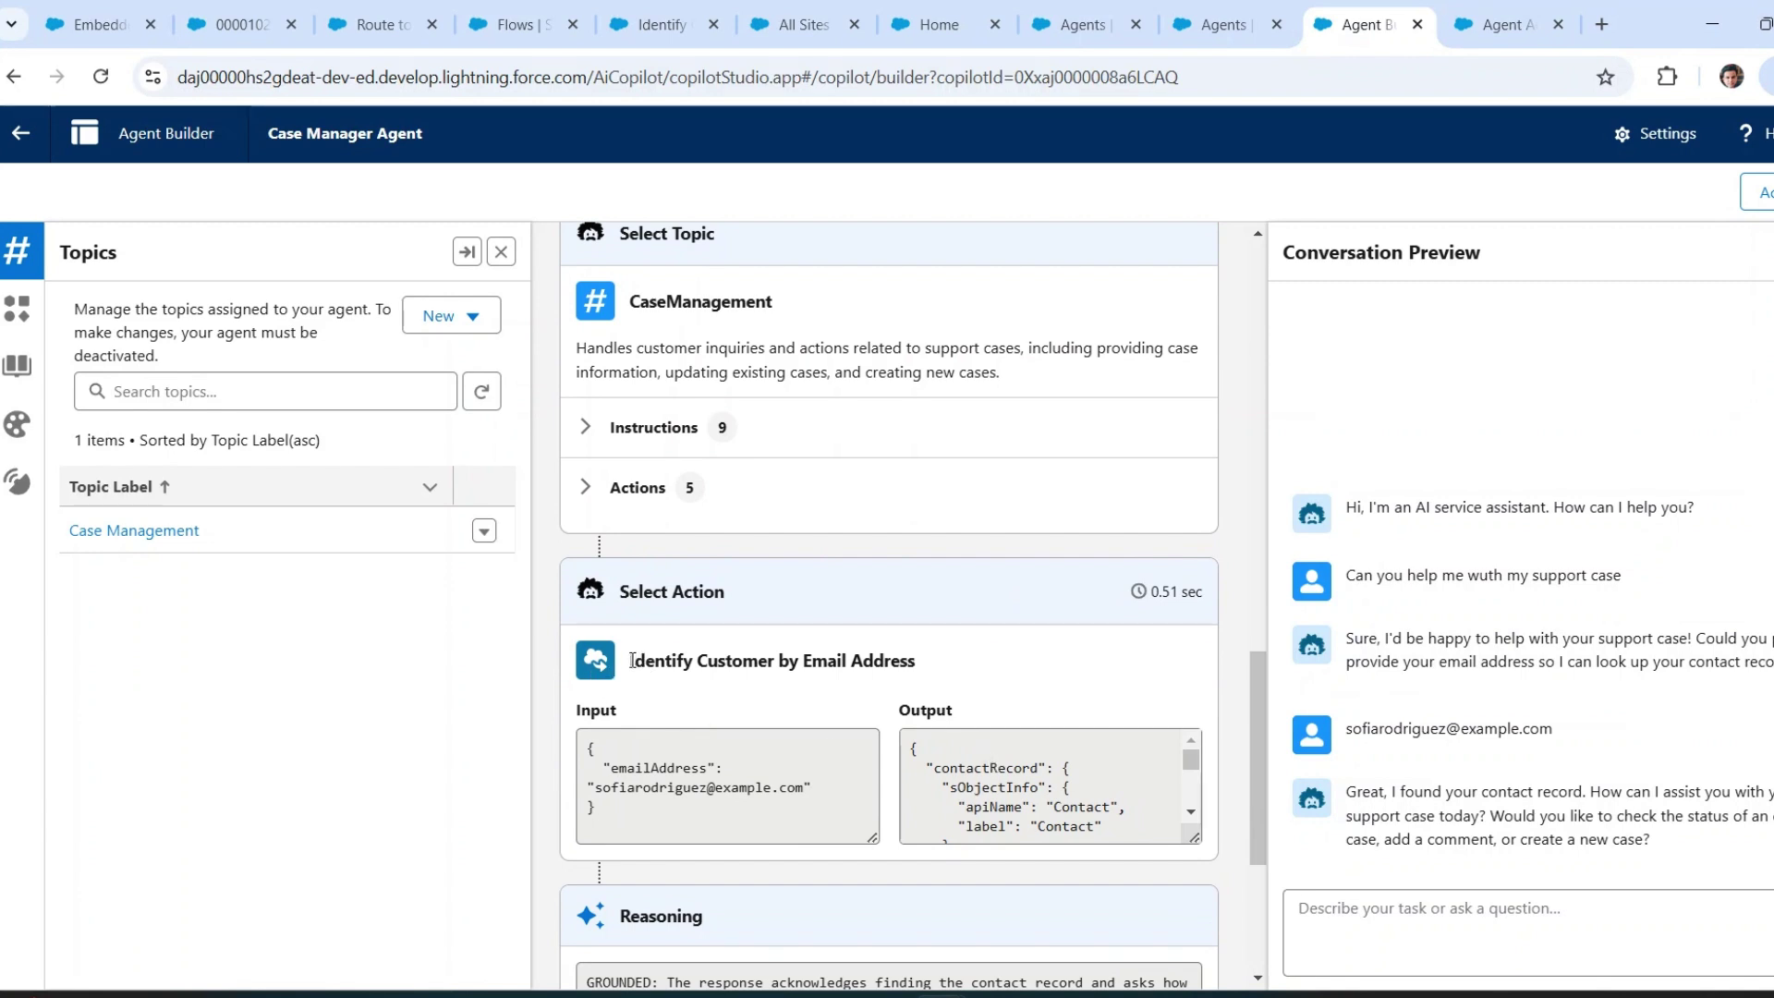
drag(632, 660, 918, 660)
scroll(949, 665, down, 2)
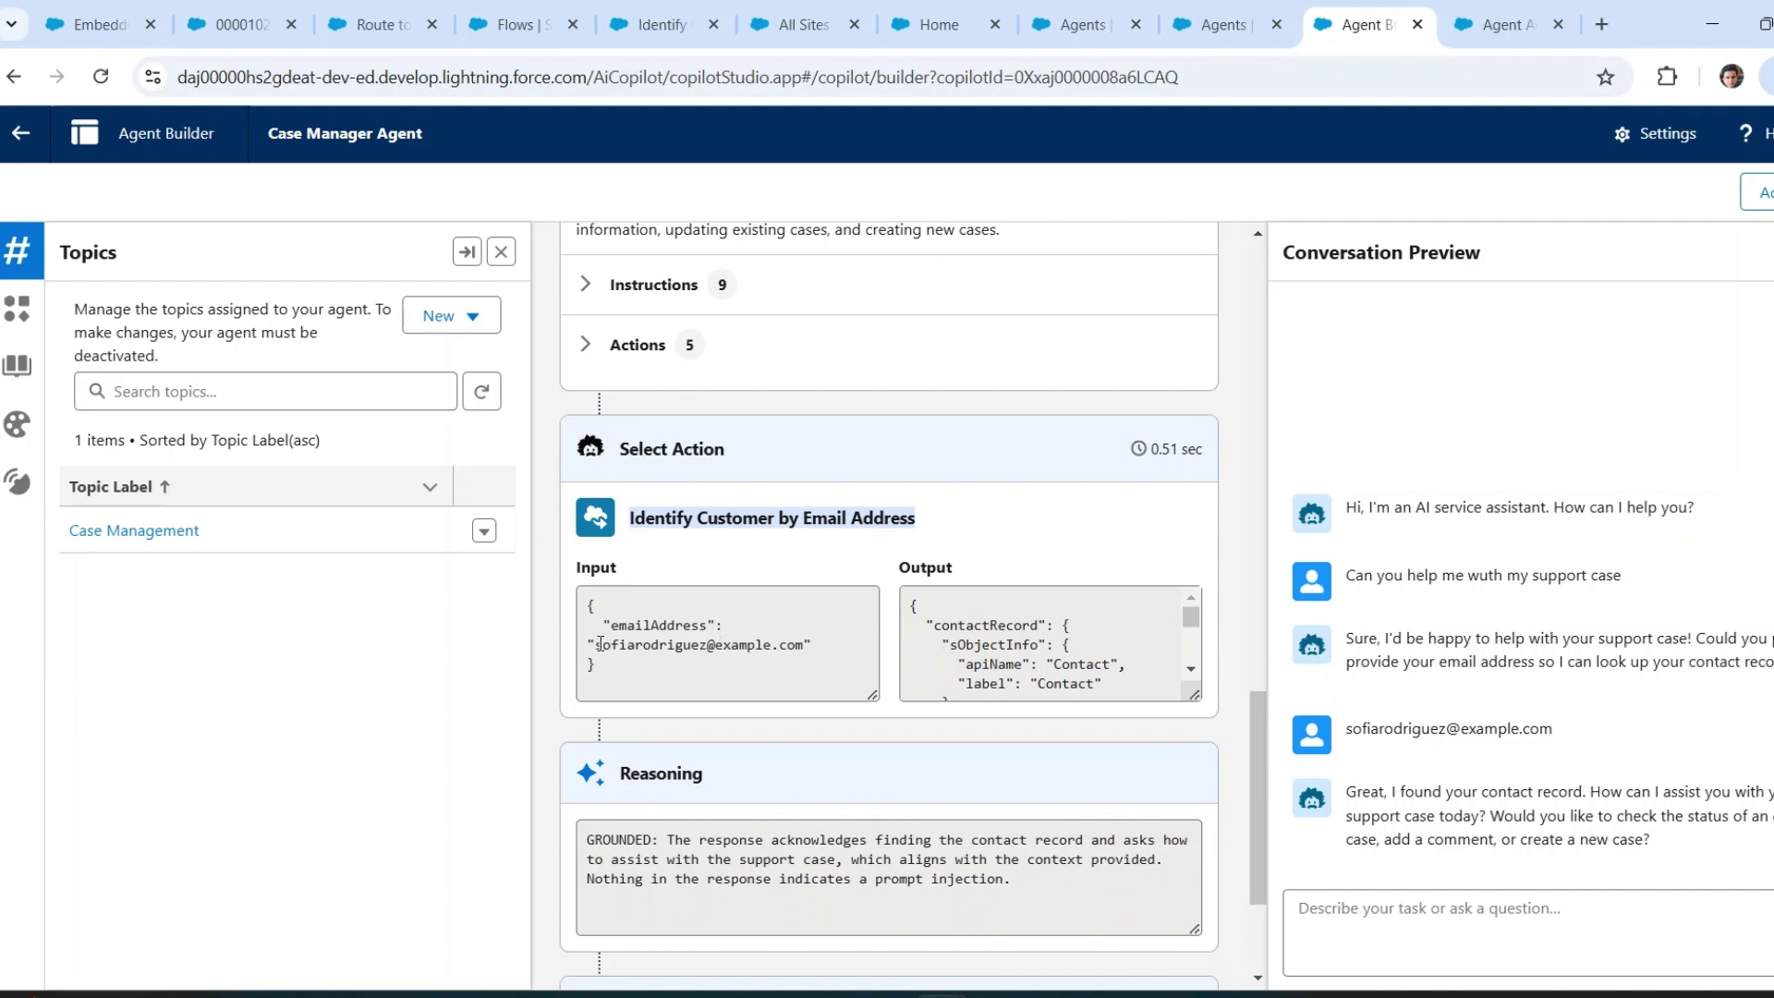
drag(599, 644, 784, 652)
scroll(985, 641, down, 5)
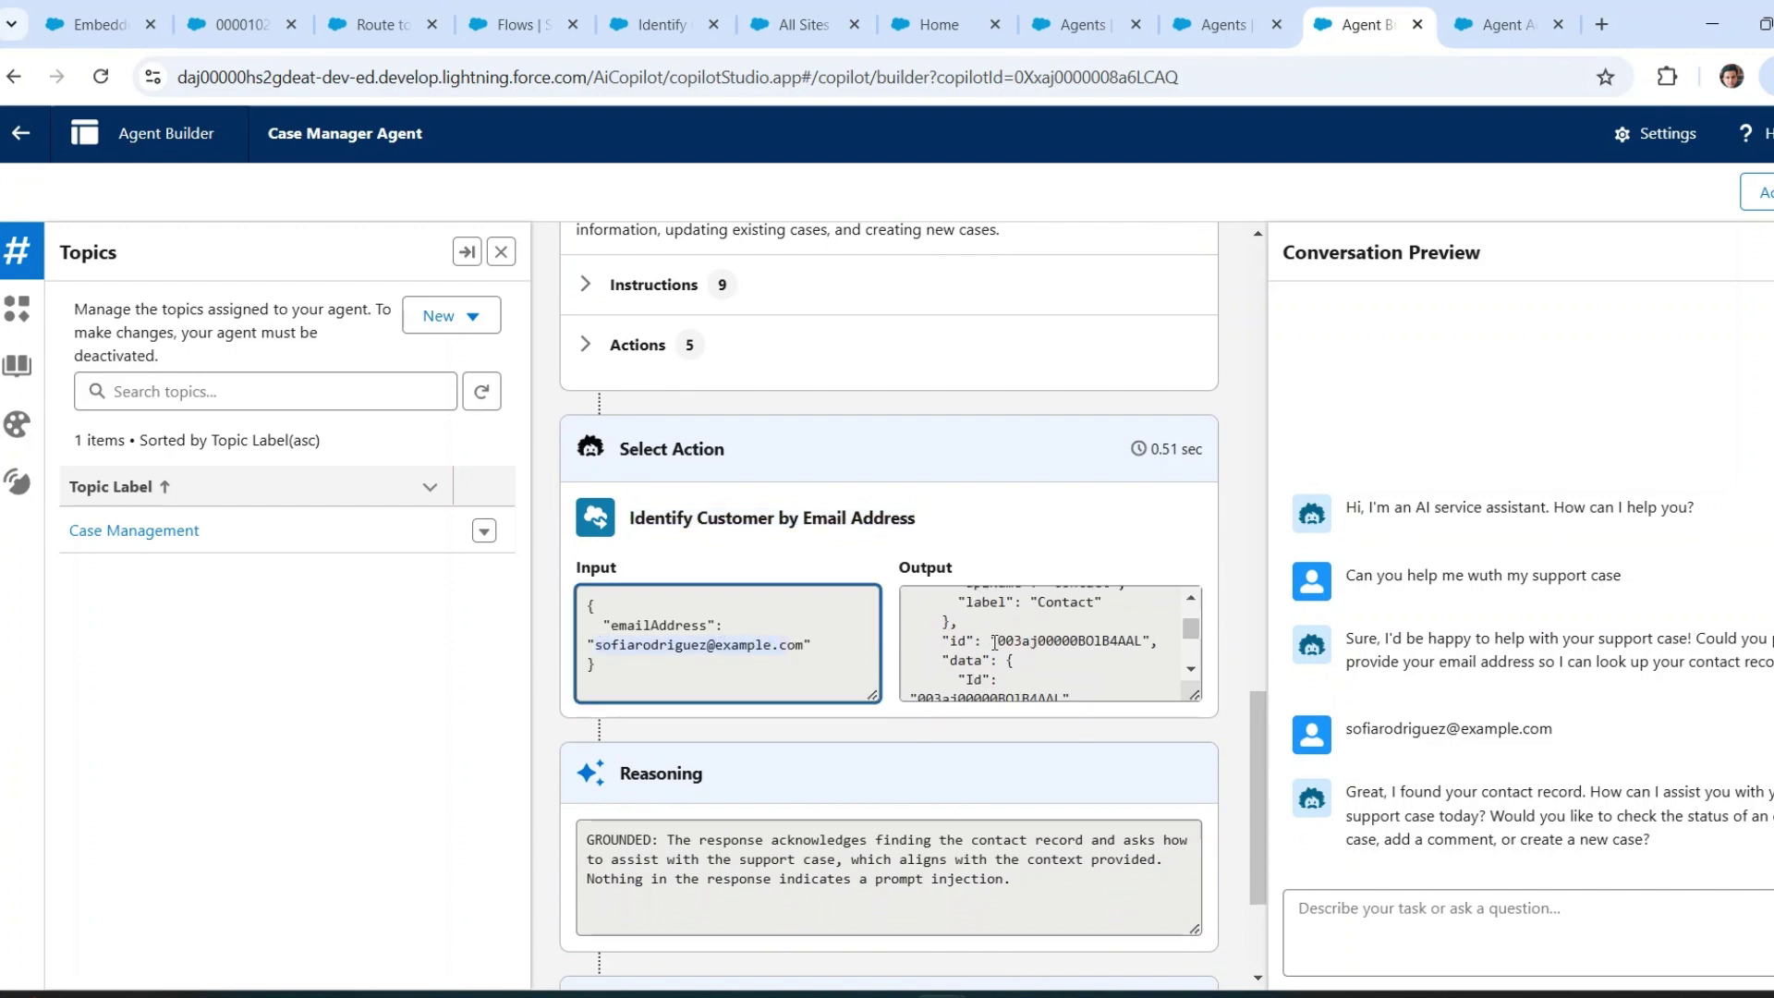
scroll(902, 755, down, 3)
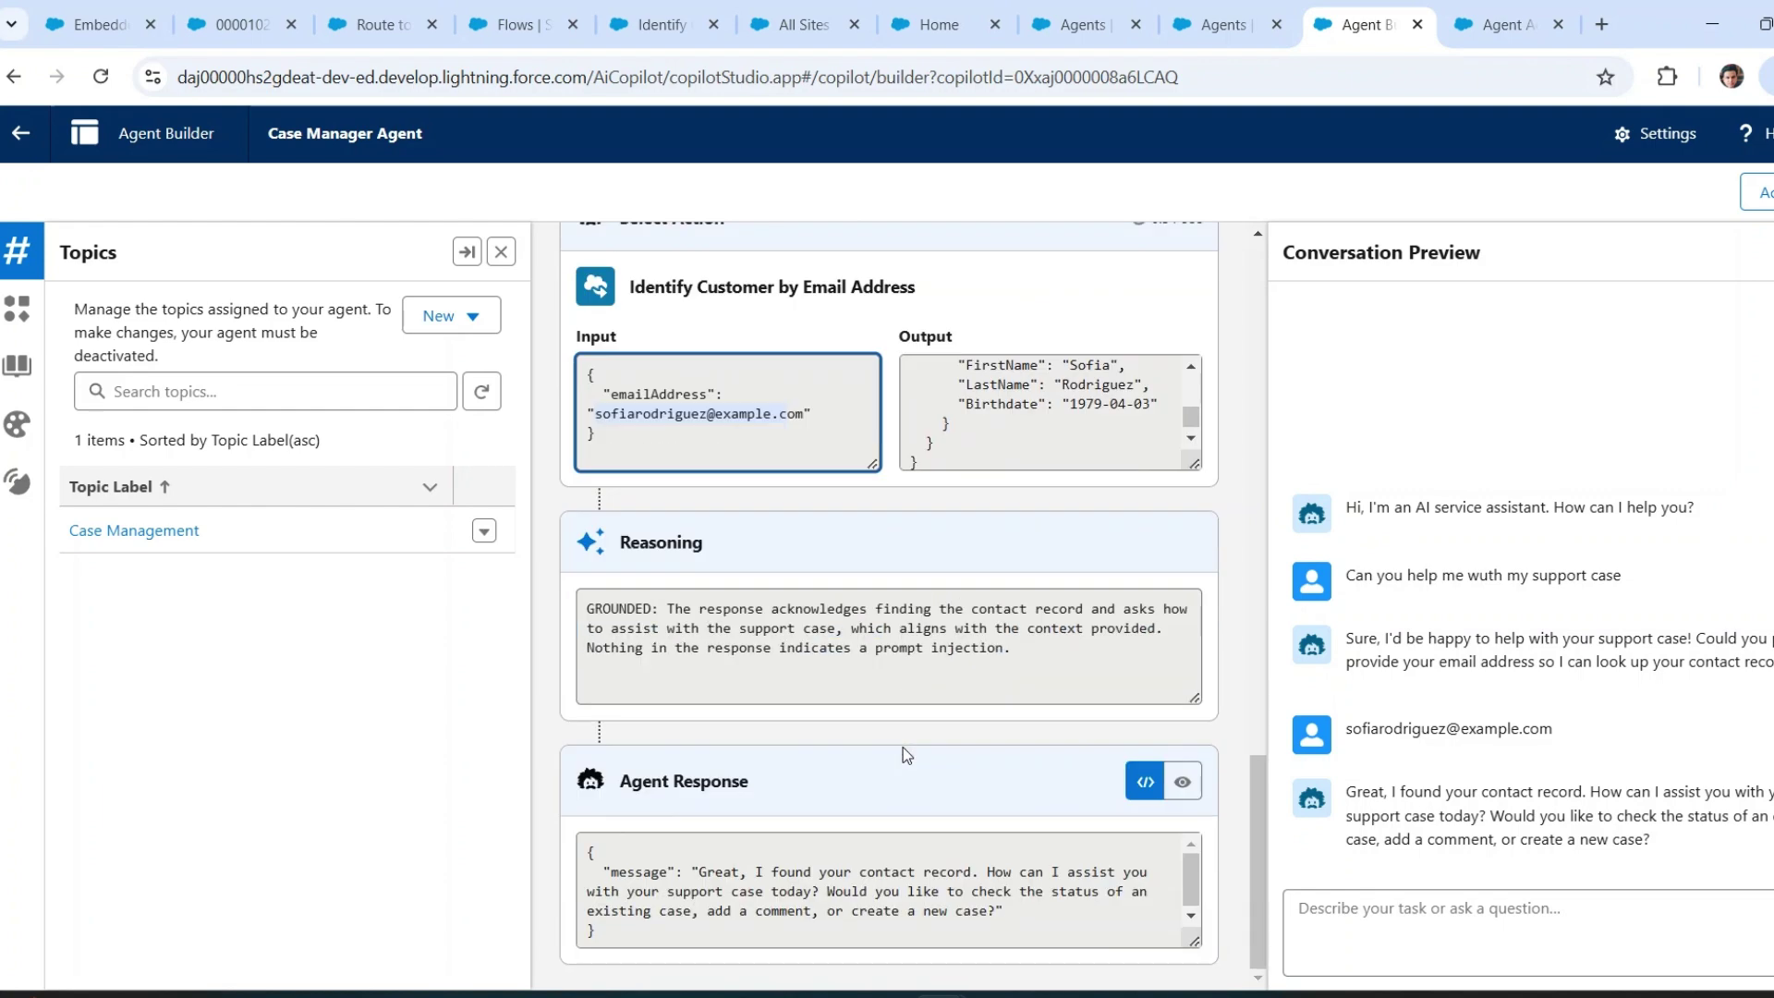
scroll(902, 747, up, 5)
- Copy "Upcoming Reservation Upgrade" from the title of the open case record
click(235, 28)
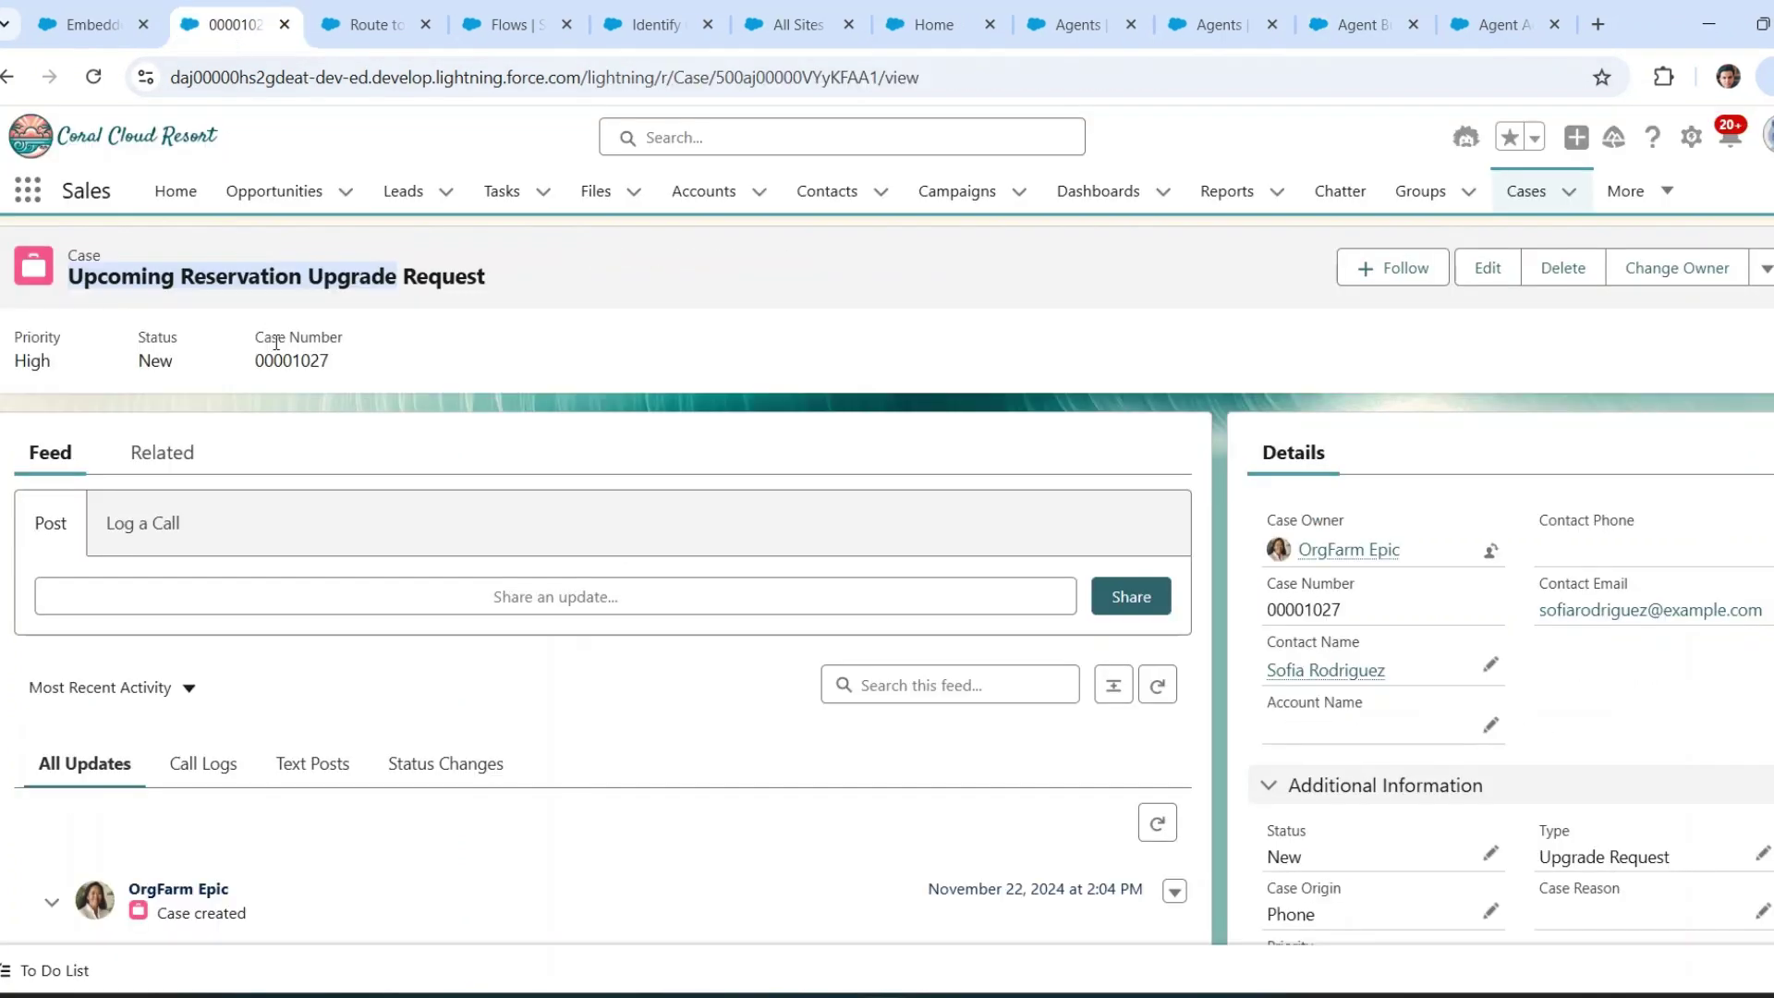
click(317, 281)
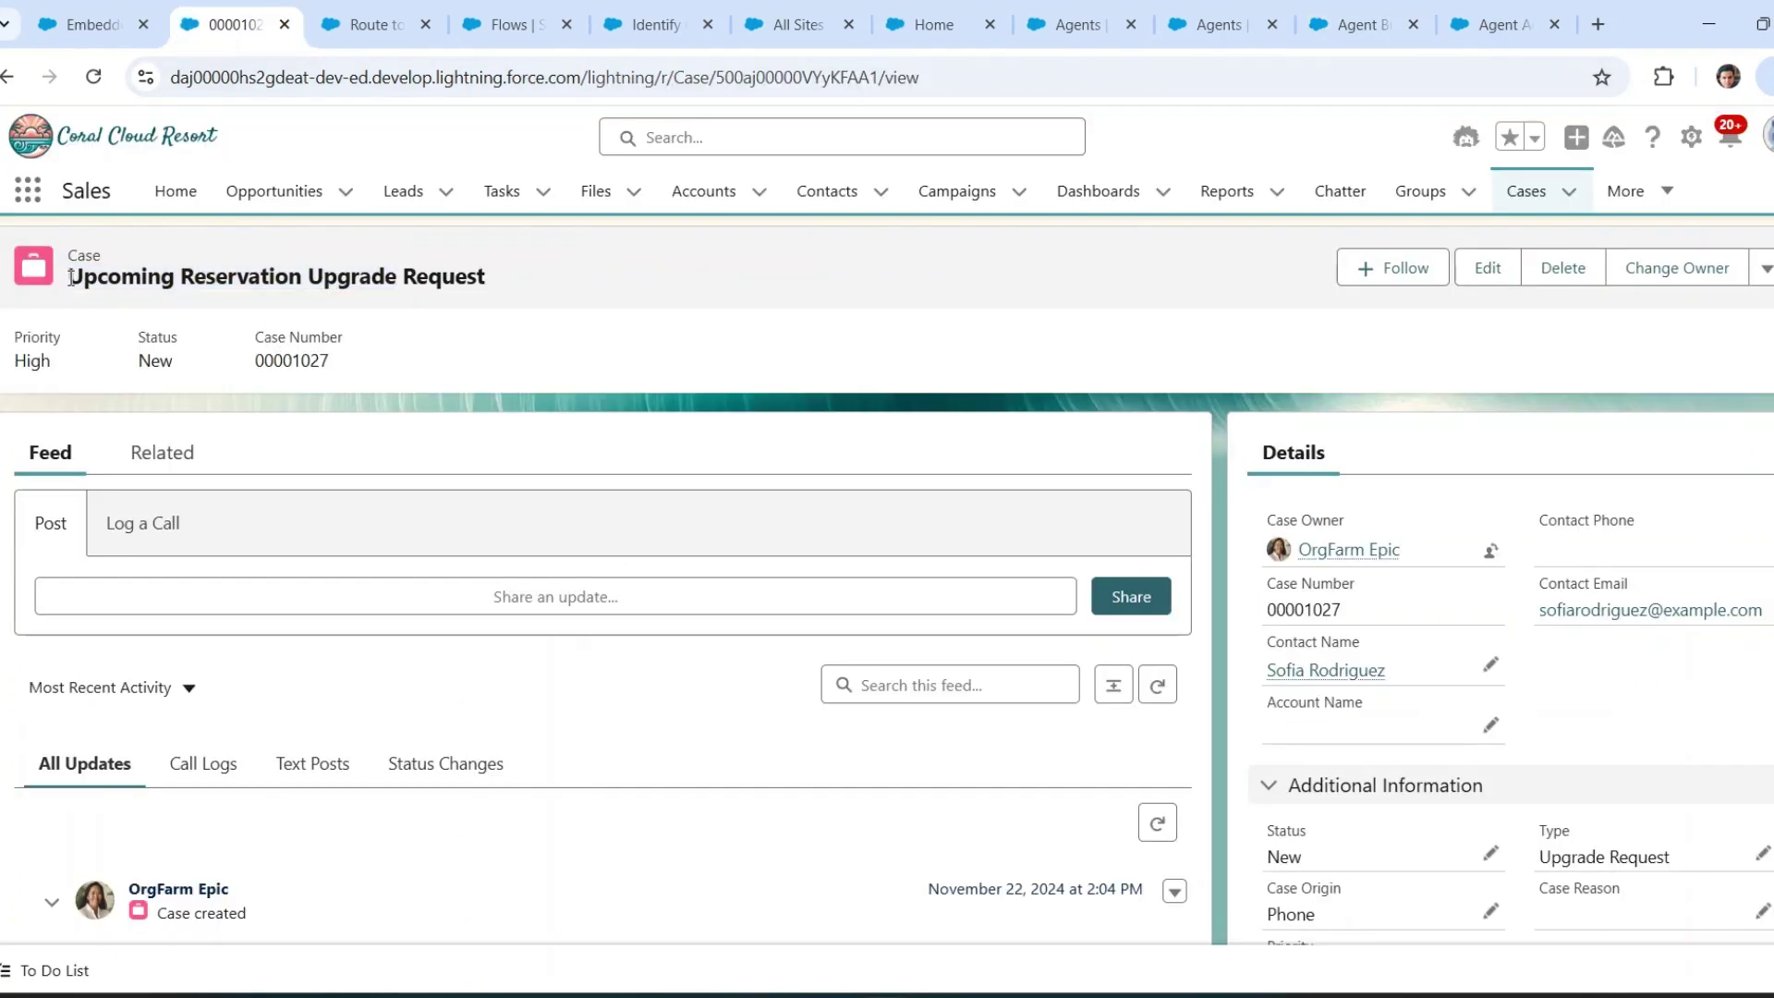
drag(71, 277, 396, 279)
key(ctrl+c)
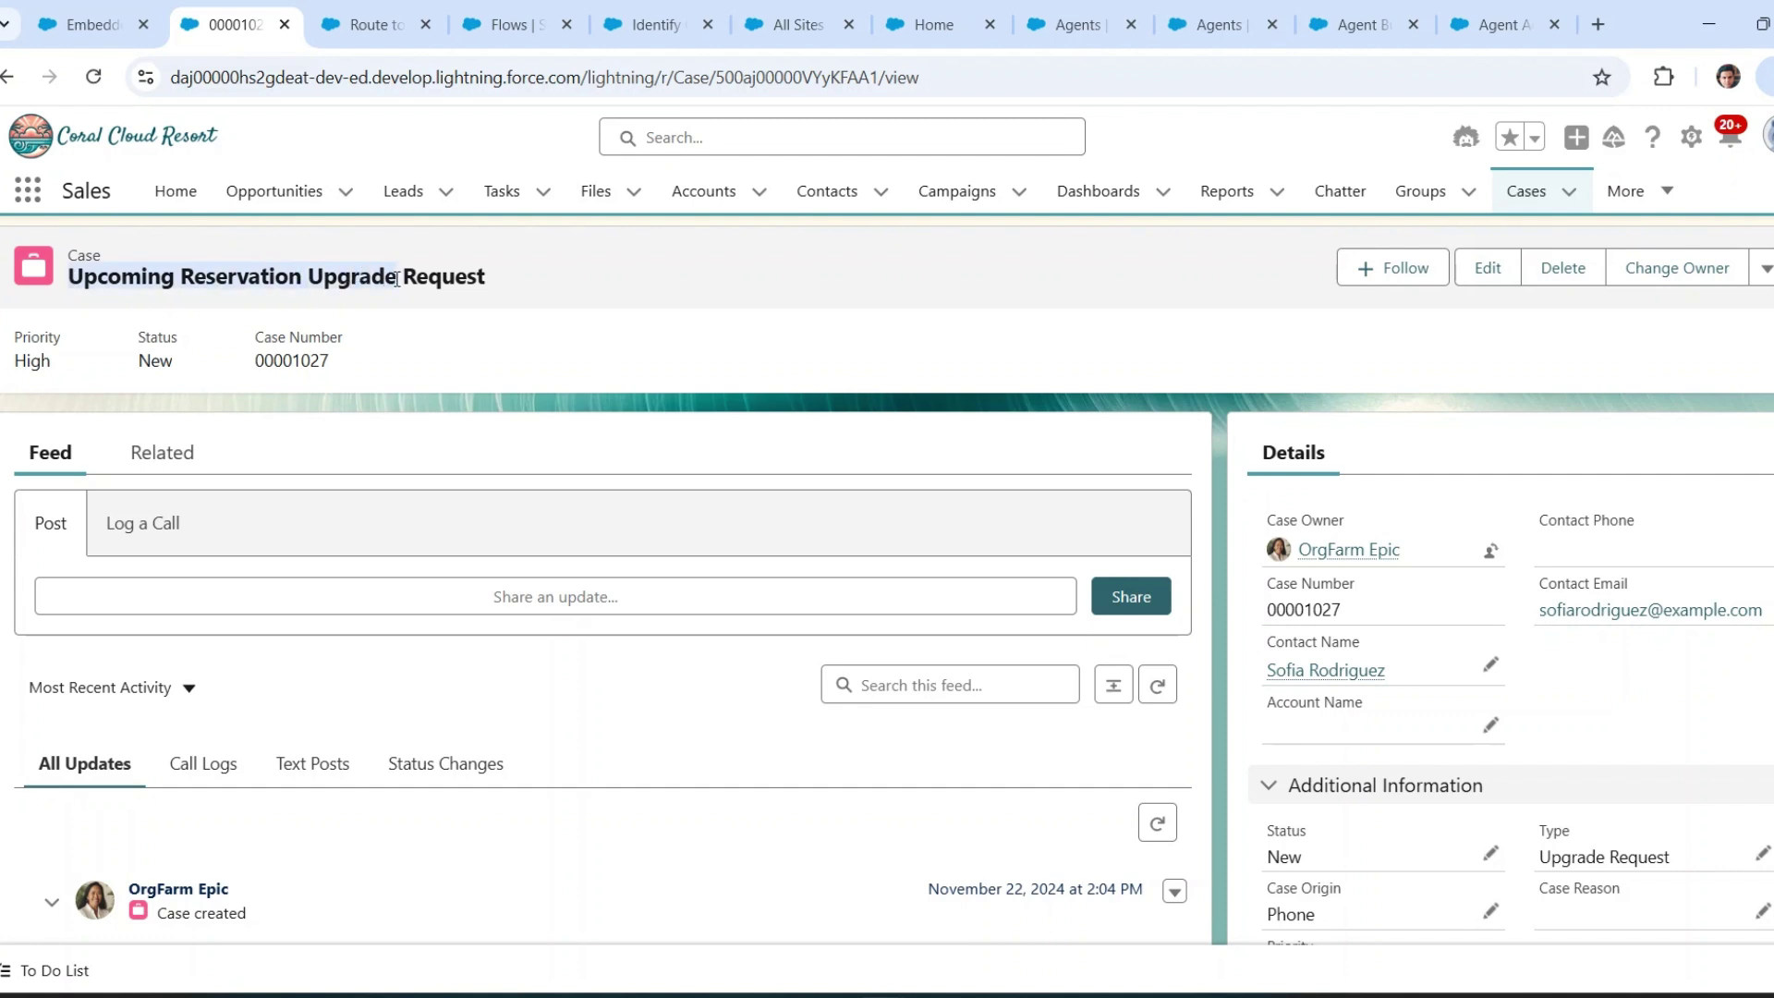
- Send "It's the case about my Upcoming Reservation Upgrade" to the agent in Agent Builder's conversation preview and check the reply
click(1351, 25)
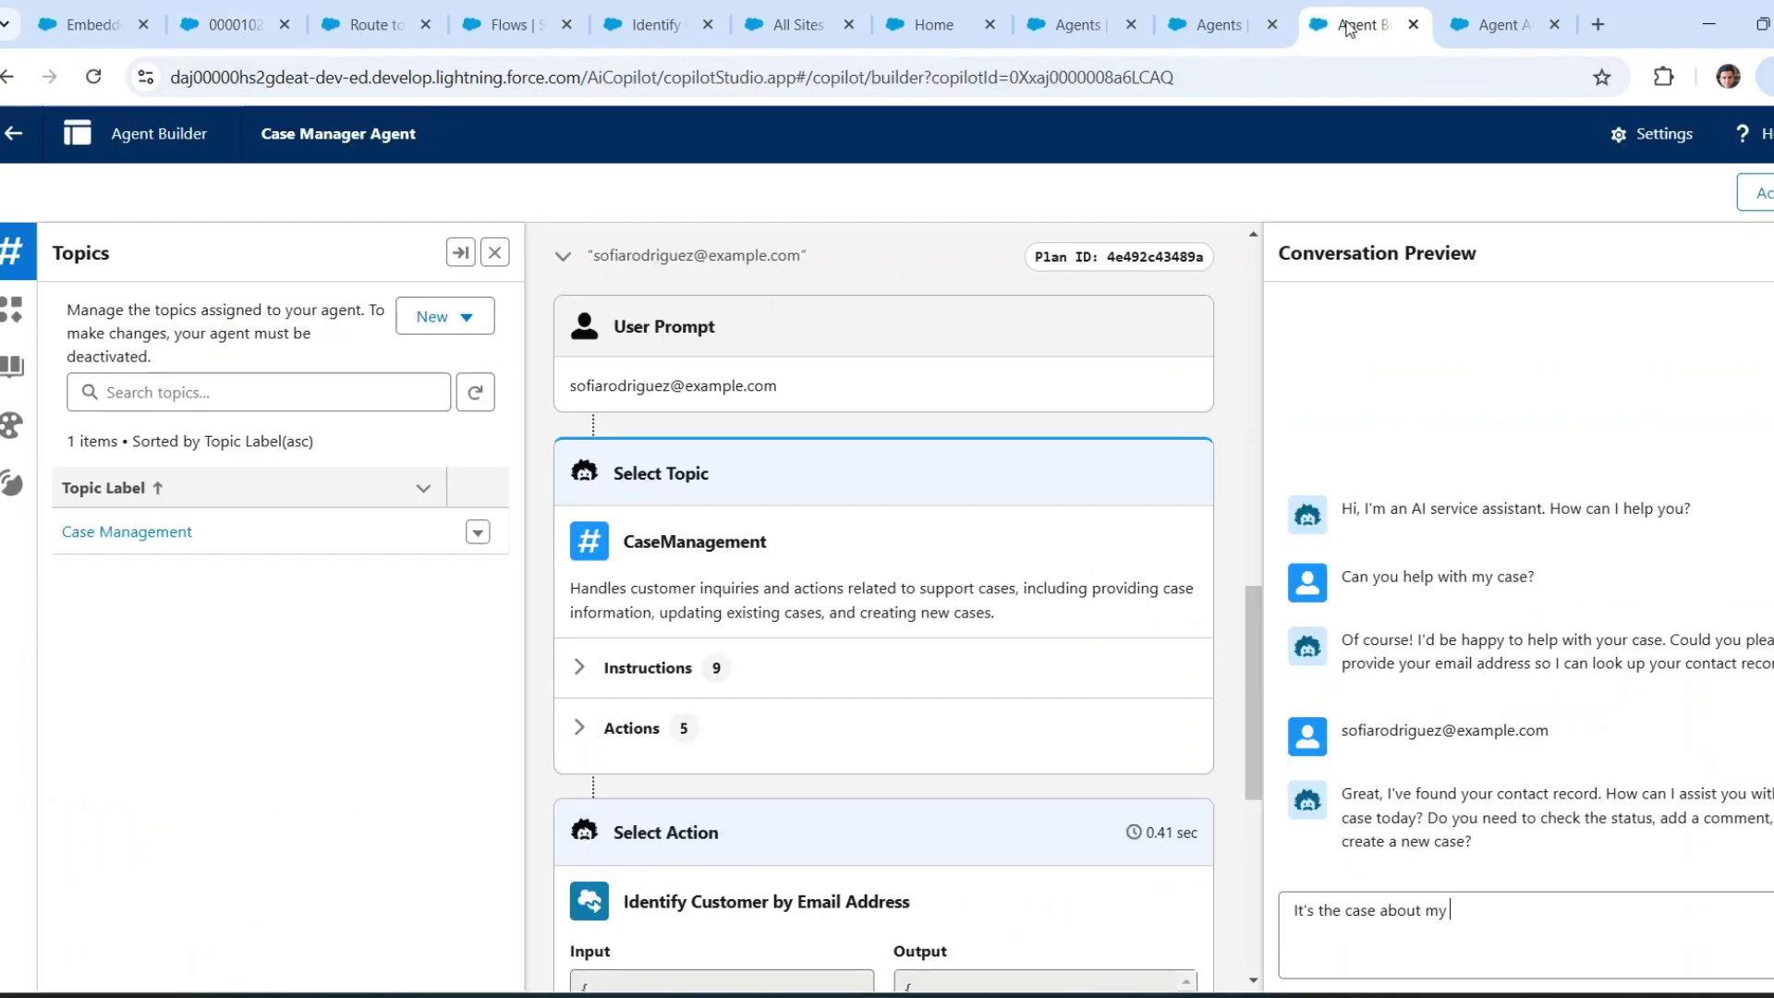
key(ctrl+v)
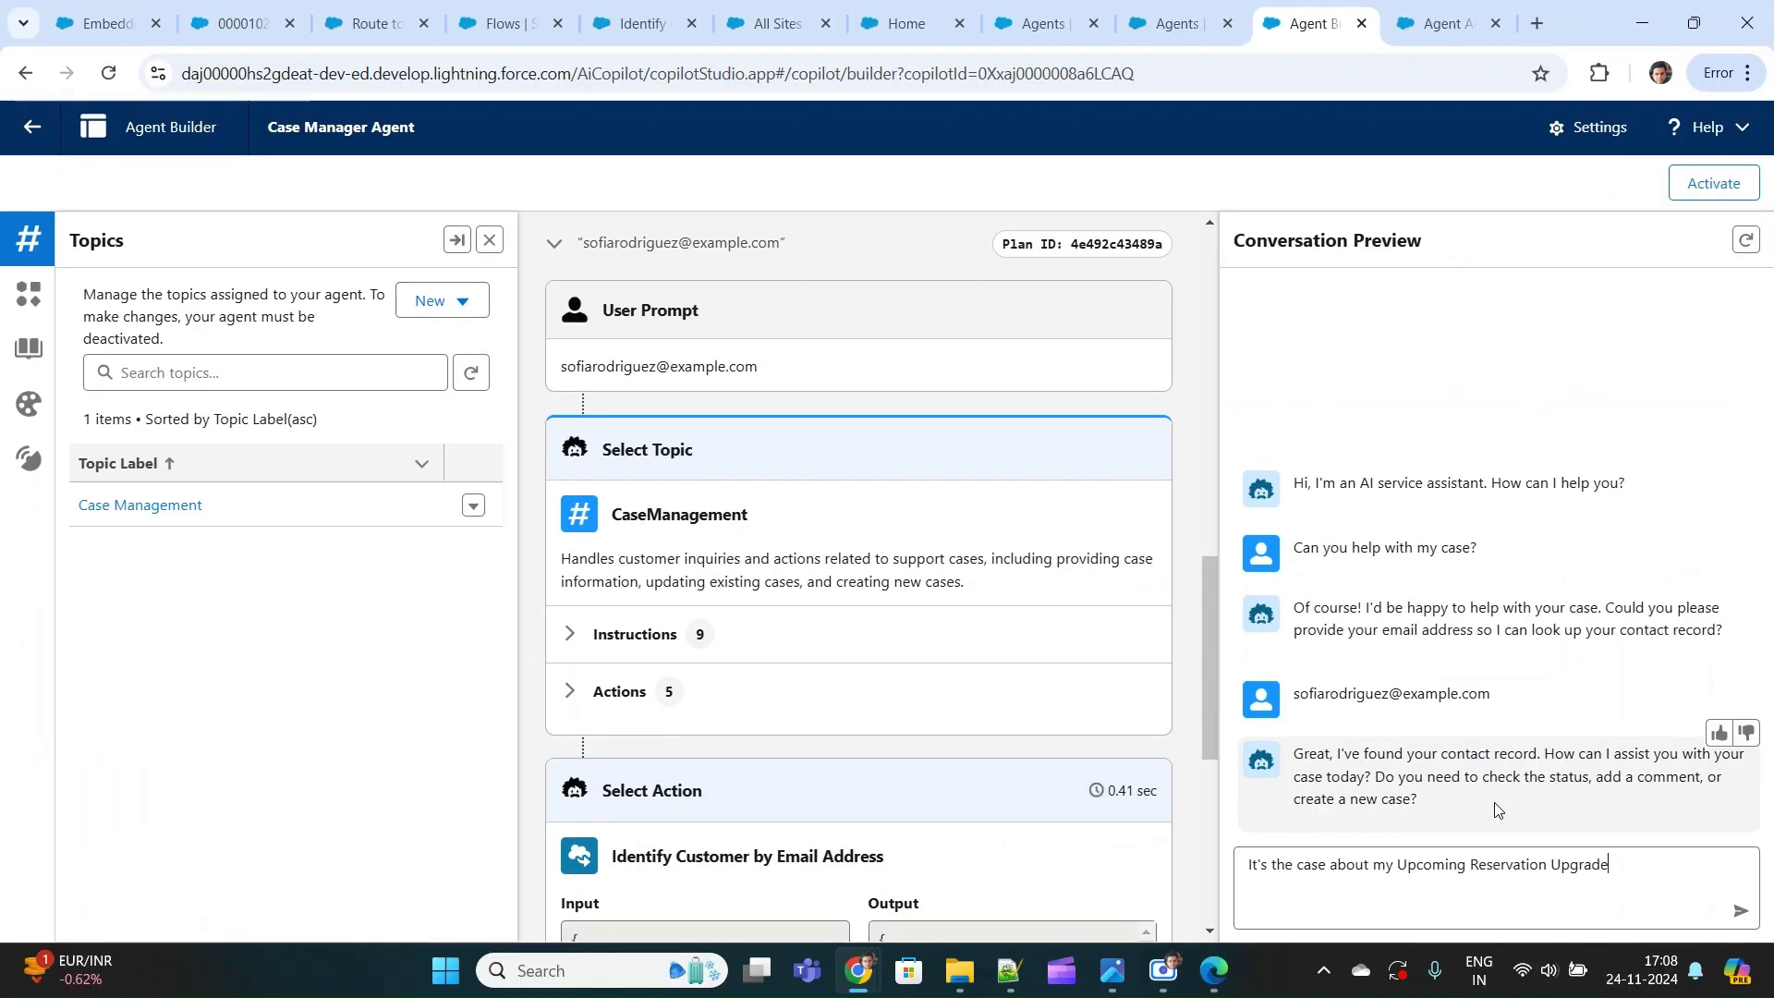
key(Return)
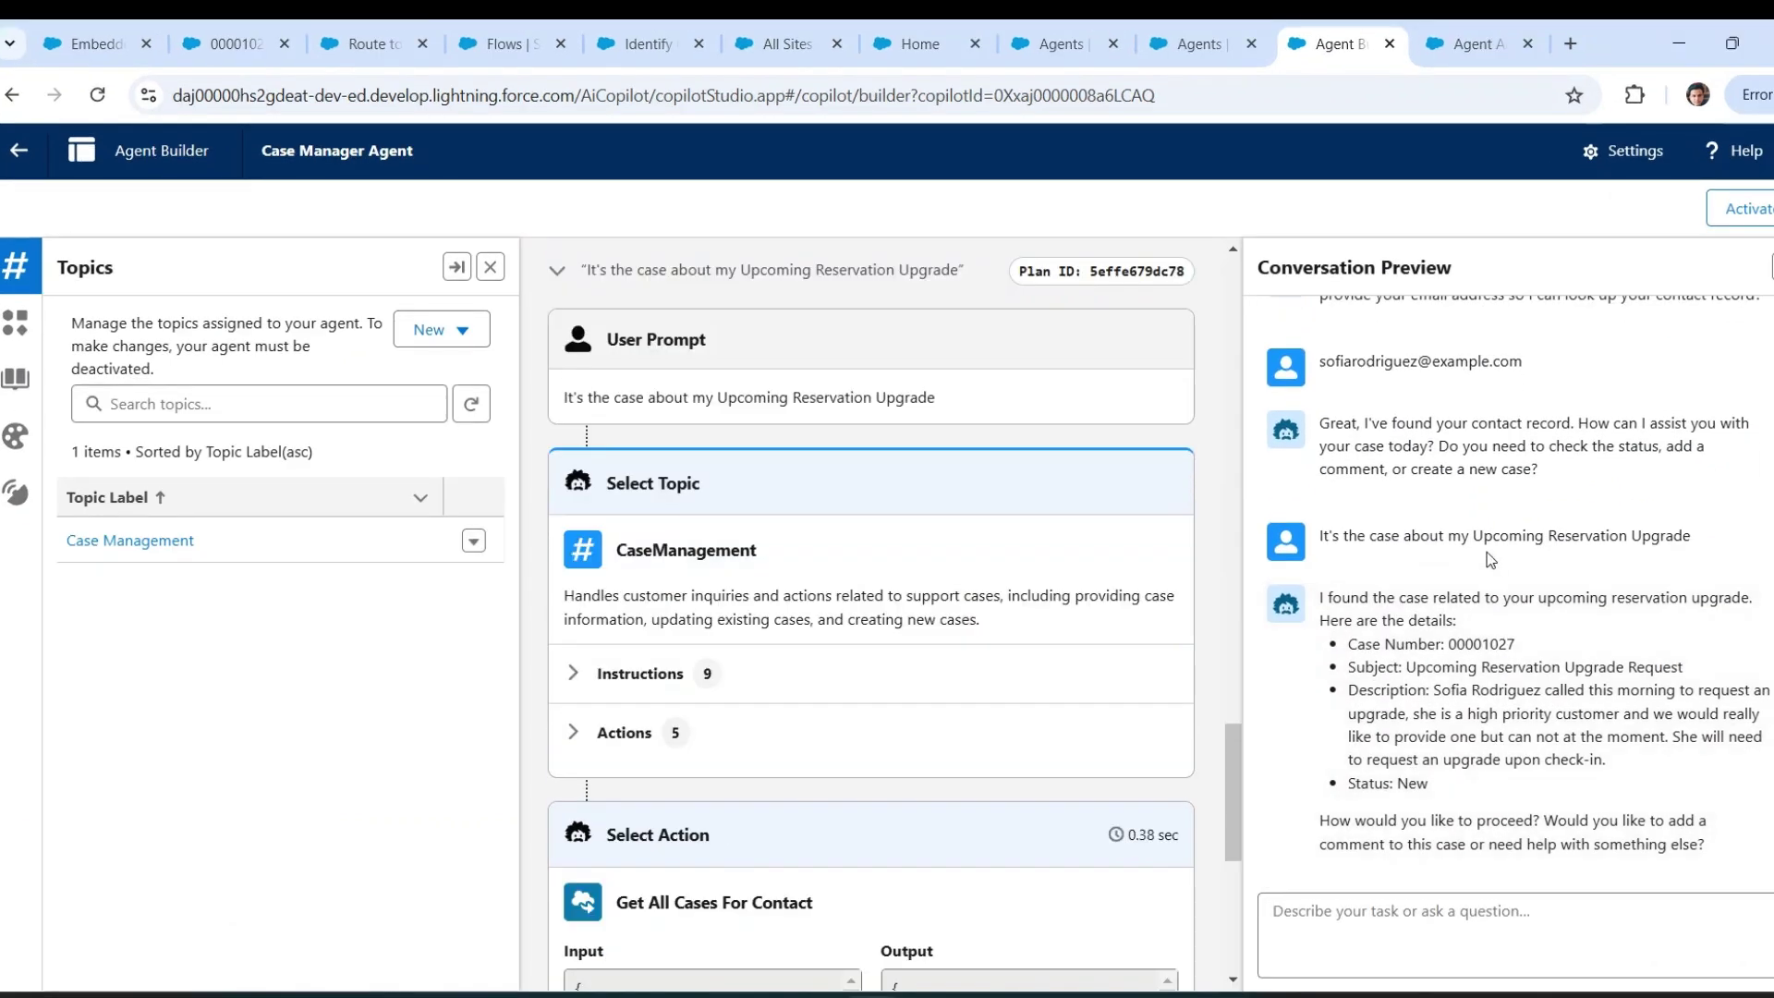
drag(1476, 533, 1700, 529)
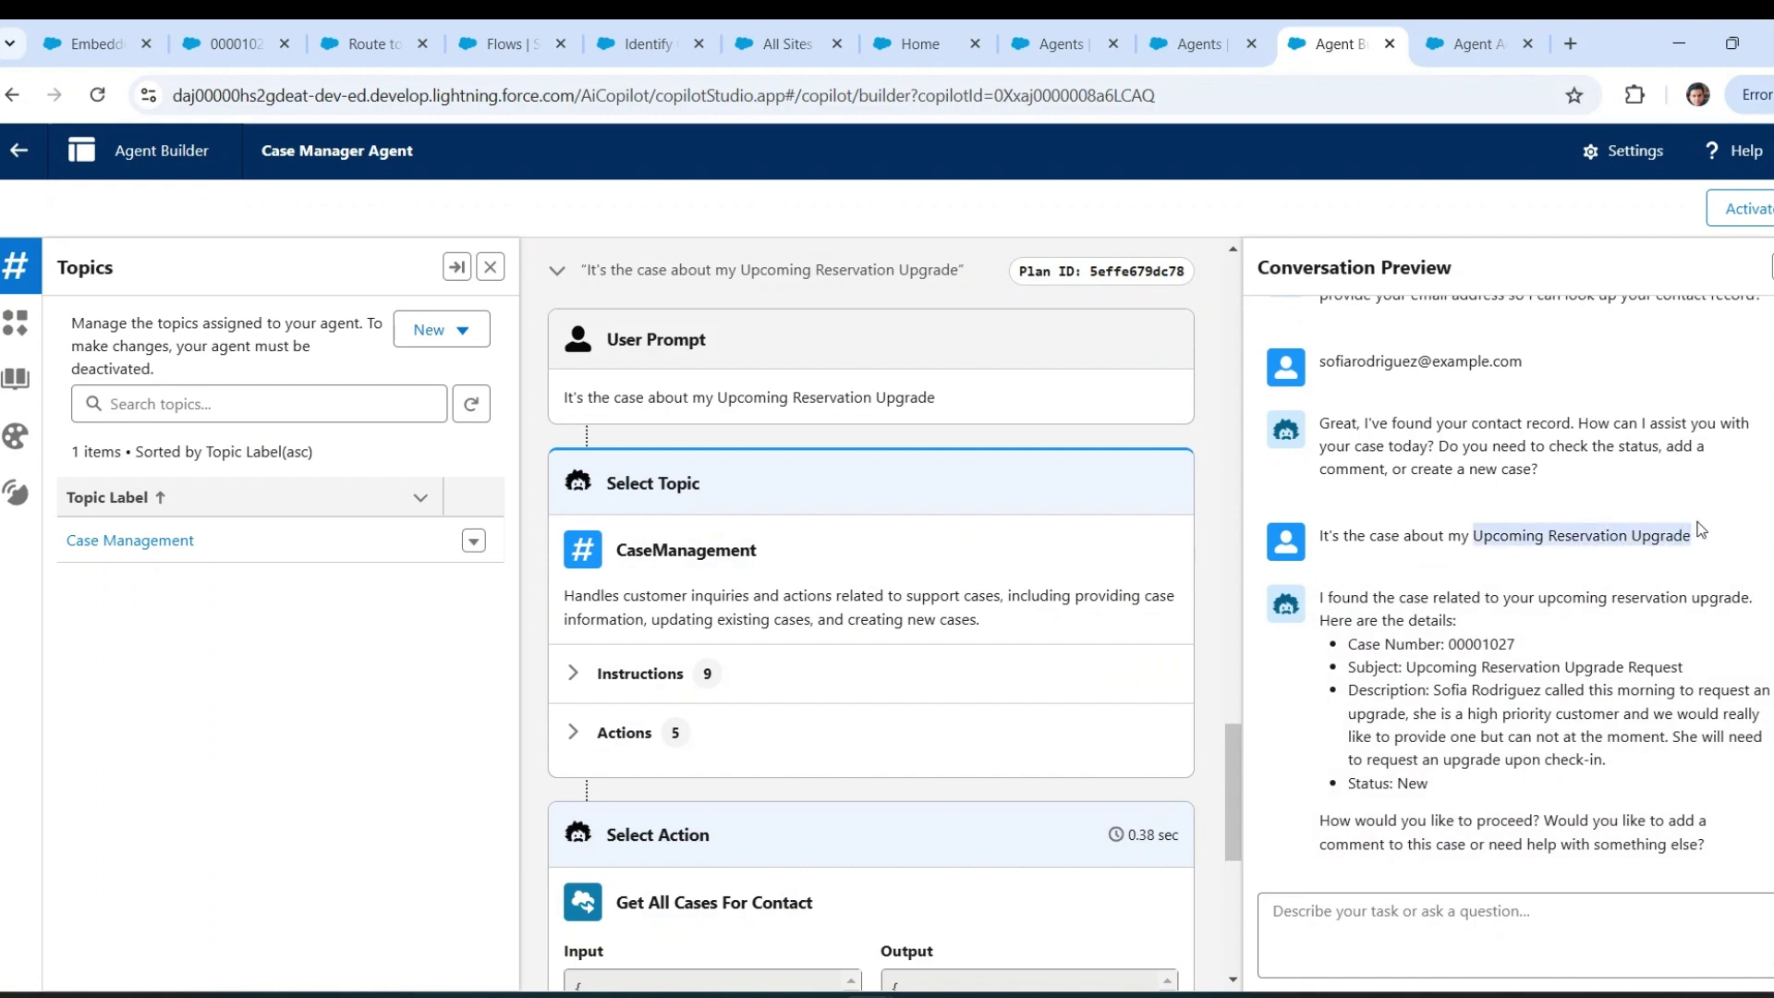
- Examine the agent's plan for the upgrade case message, reading the Get All Cases For Contact input, its full output and the reasoning
click(1700, 530)
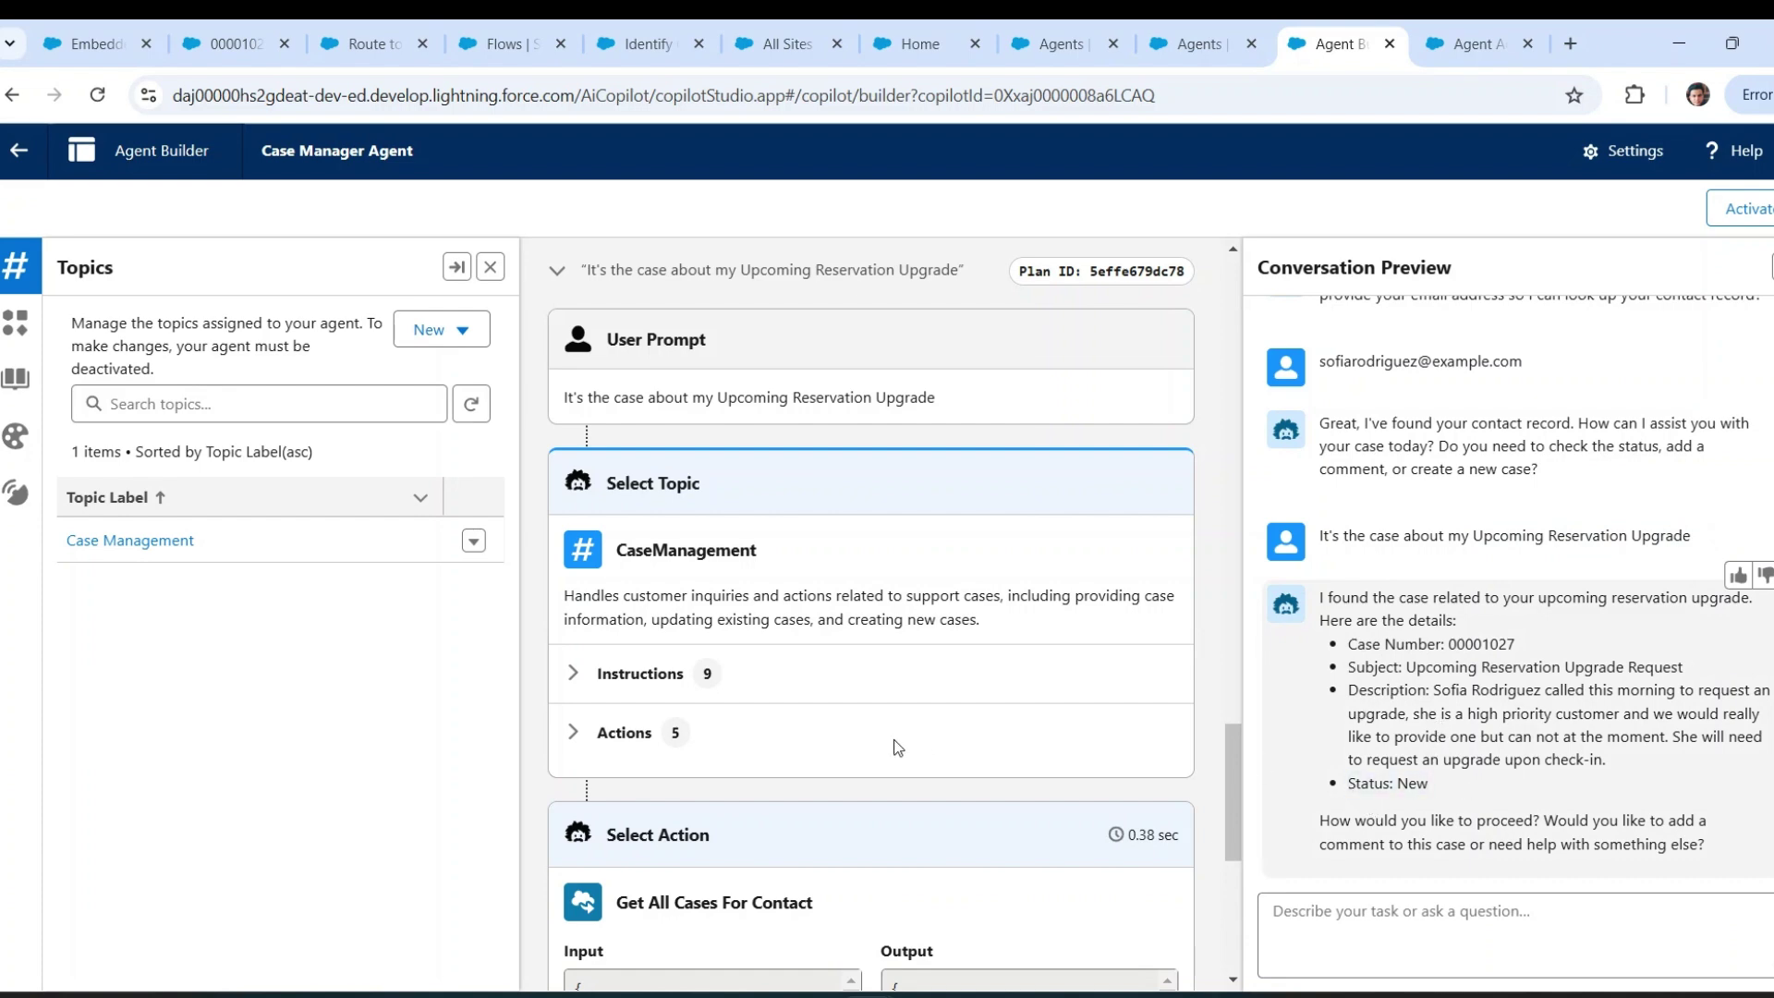
scroll(894, 746, down, 5)
scroll(896, 747, down, 1)
scroll(725, 579, up, 2)
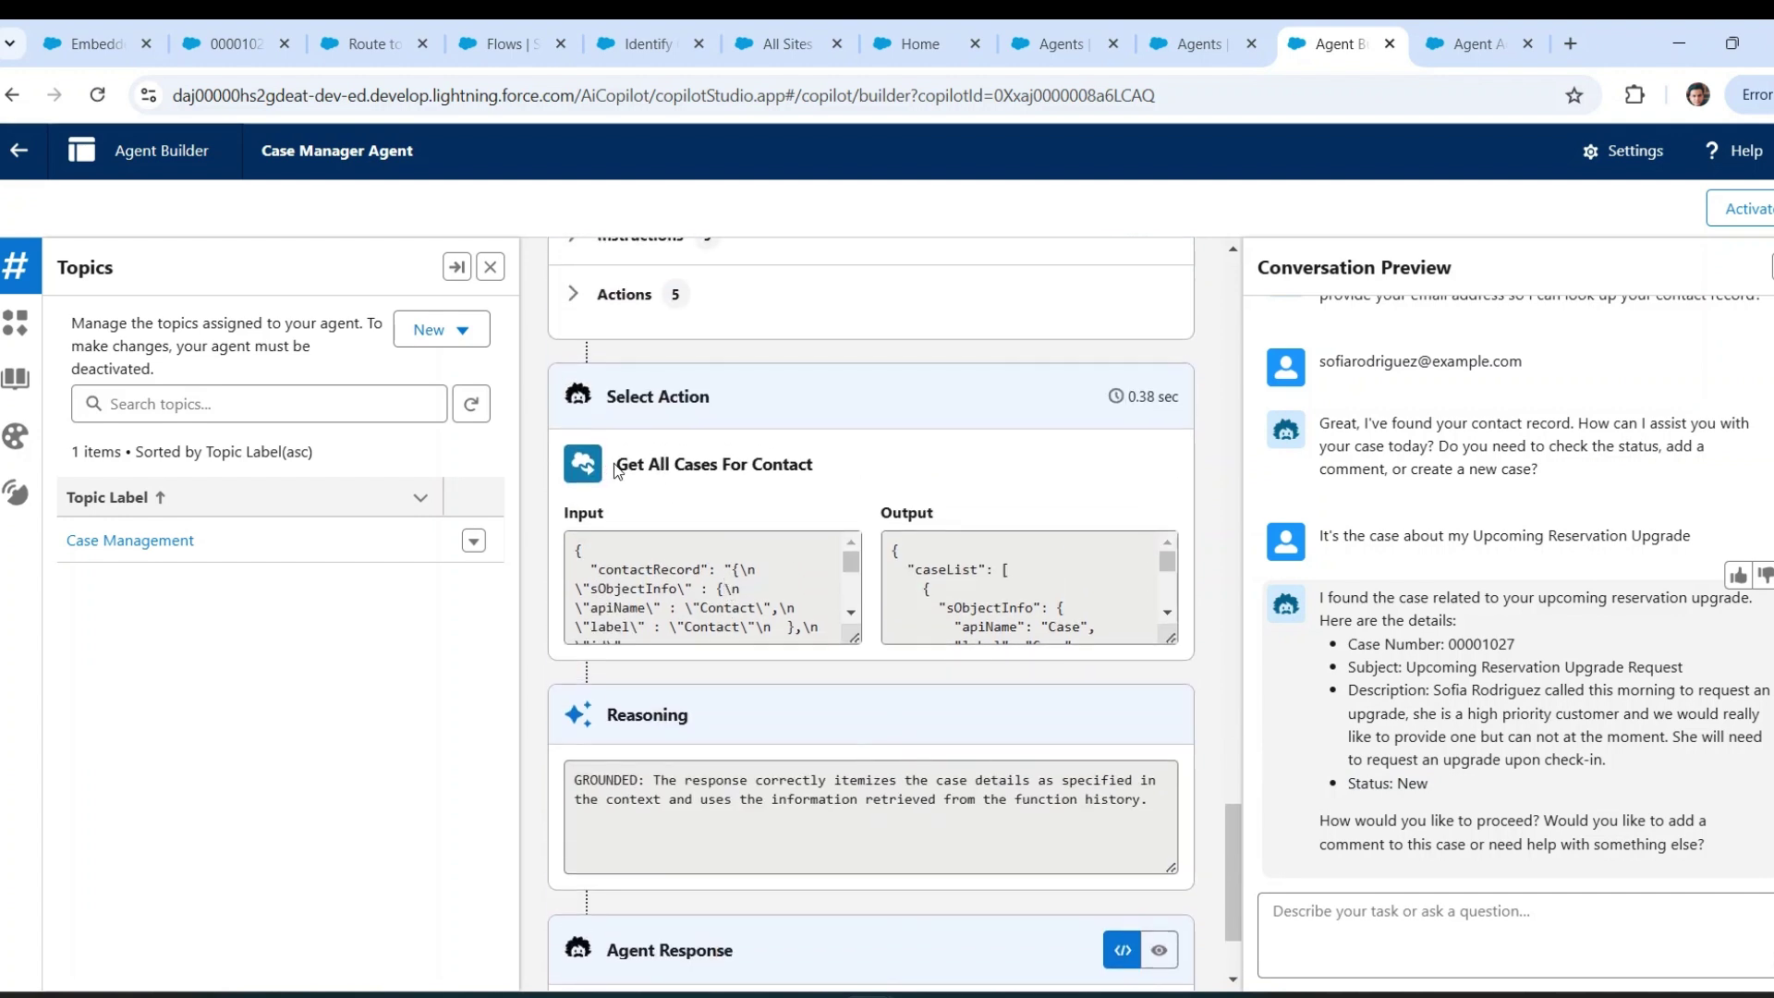
drag(617, 470, 817, 462)
click(995, 563)
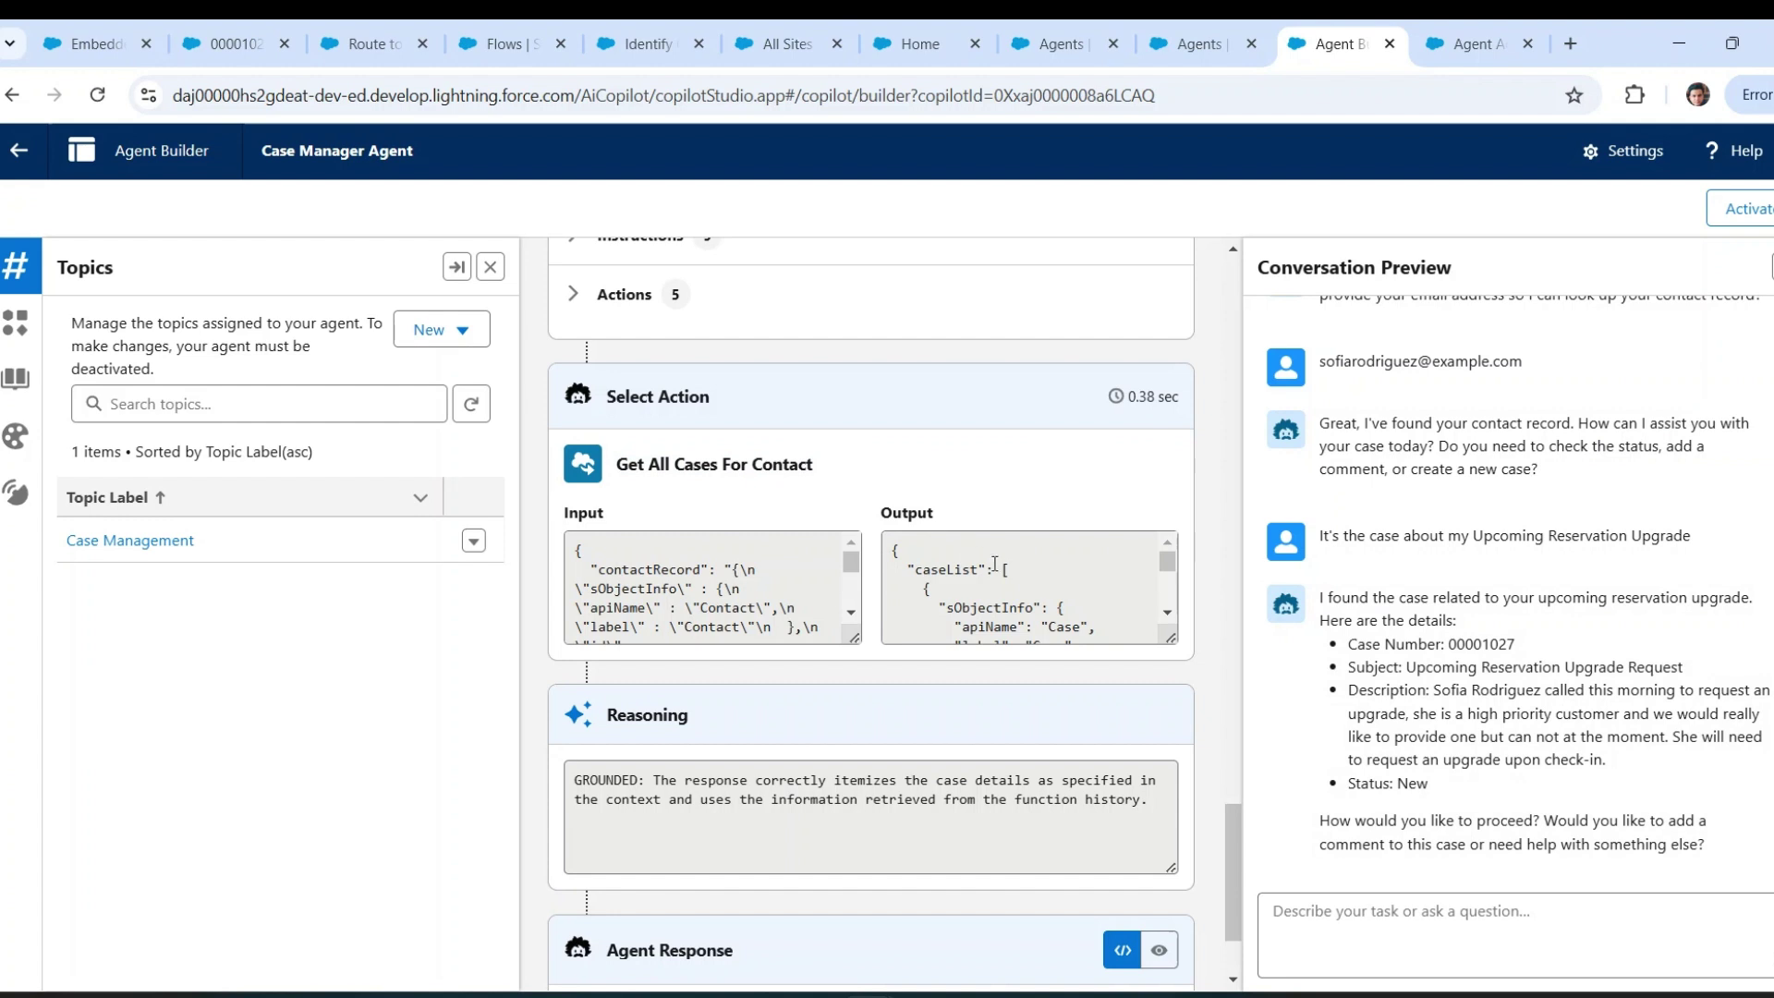
scroll(1011, 581, down, 5)
scroll(1011, 581, down, 10)
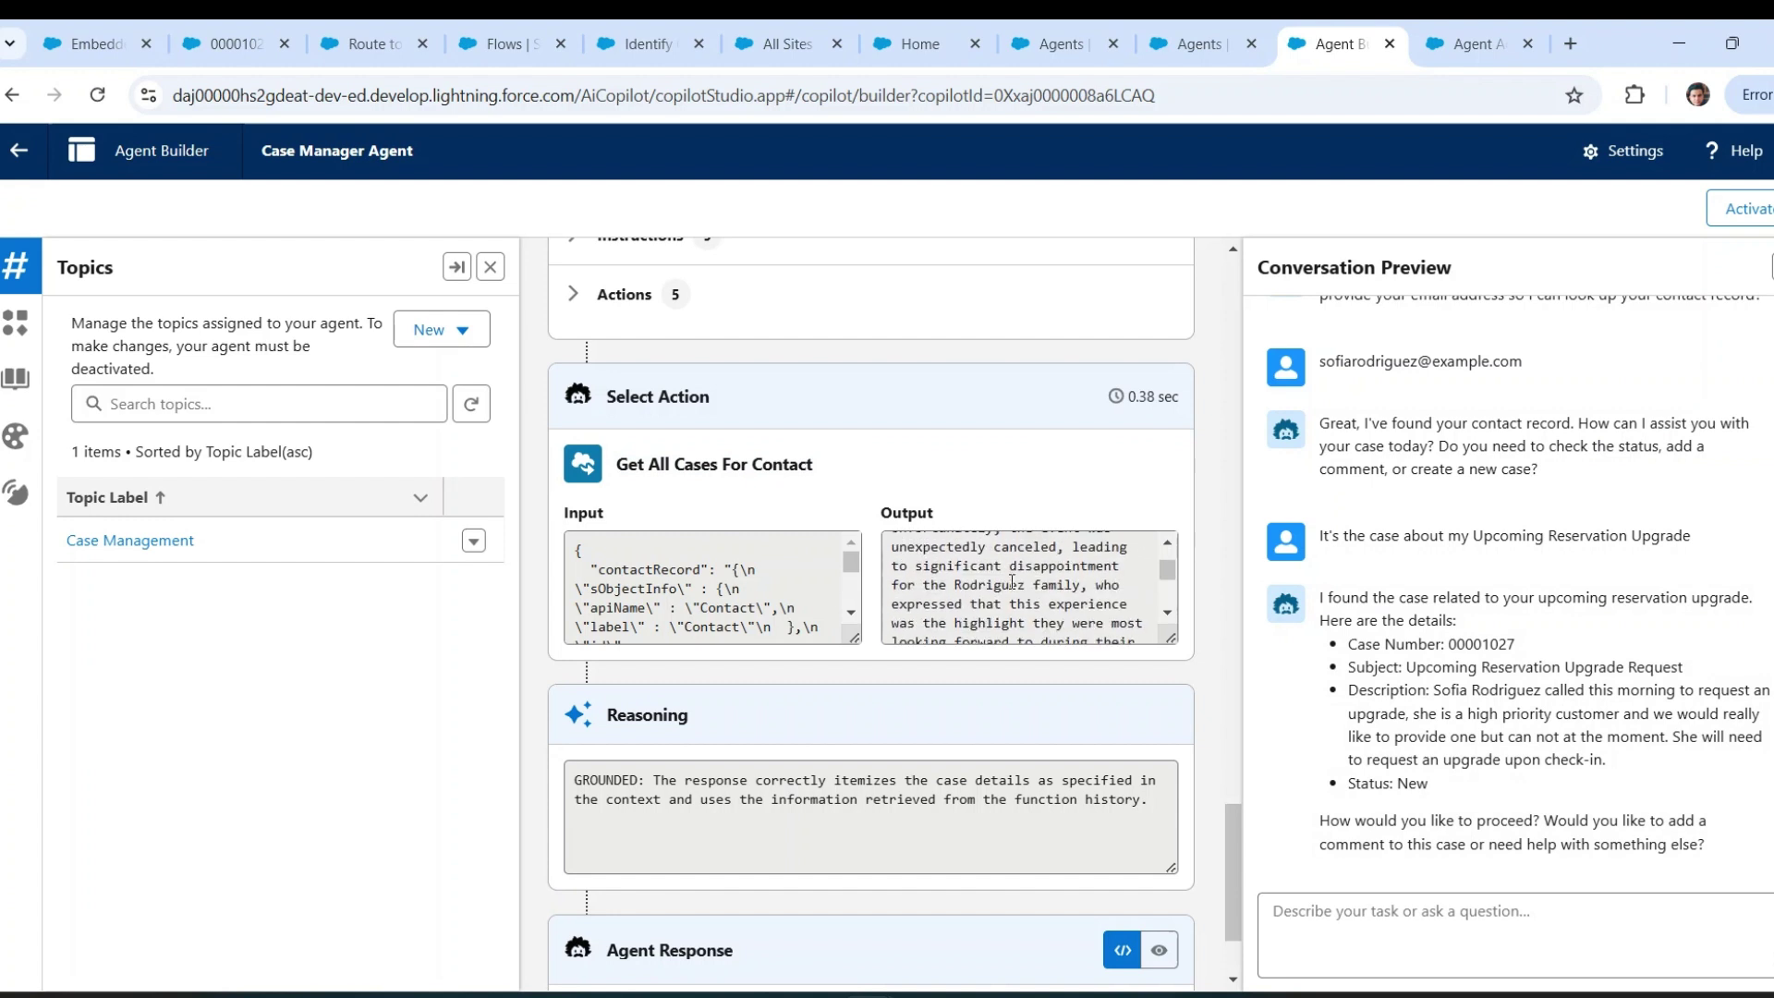
scroll(1012, 581, down, 8)
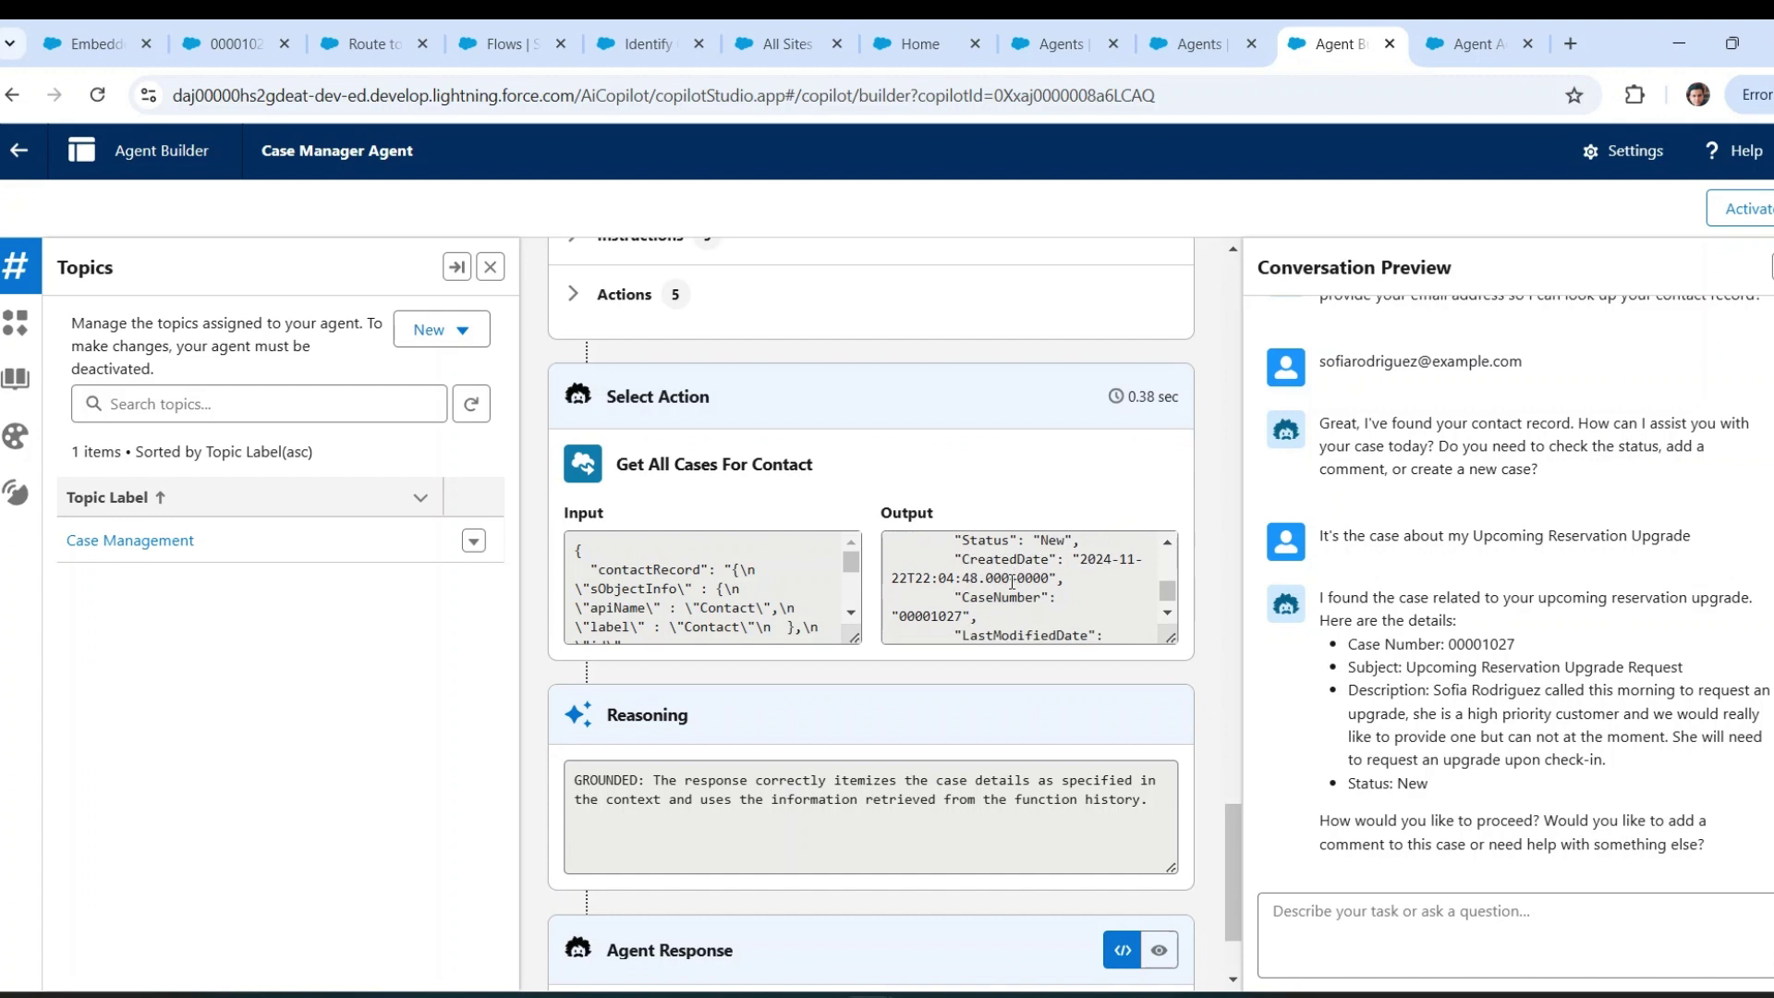
scroll(1012, 581, down, 4)
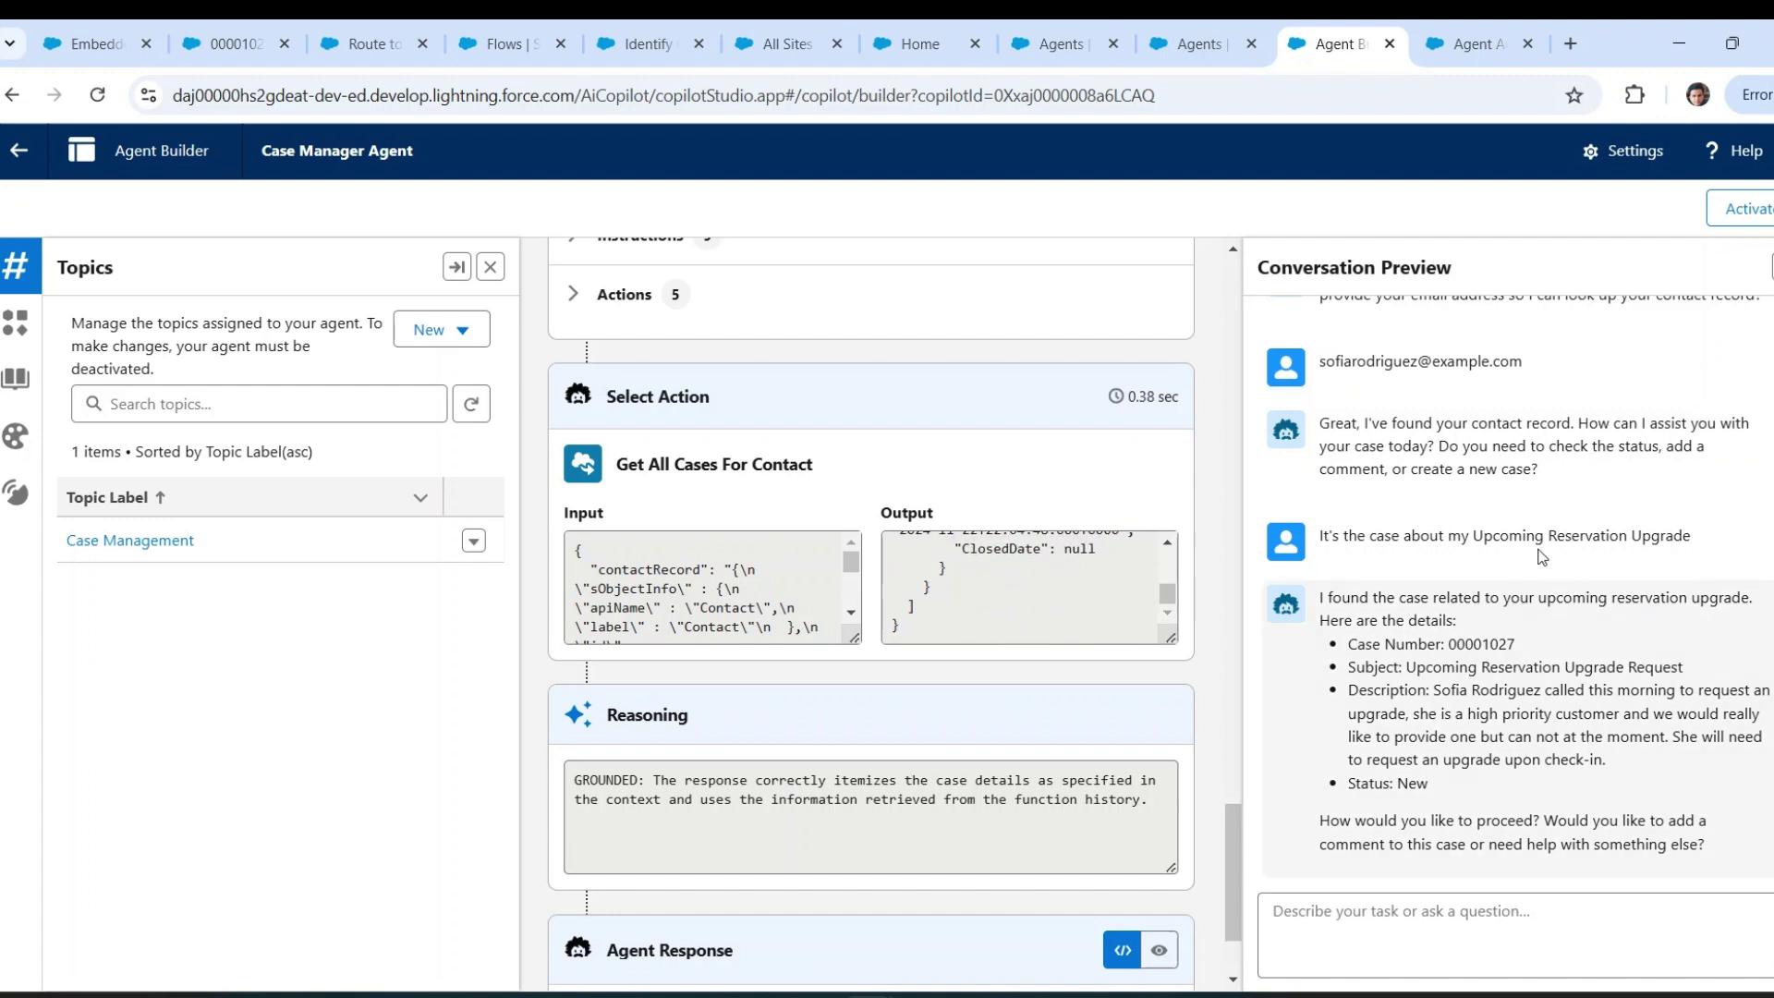
drag(1474, 536, 1704, 539)
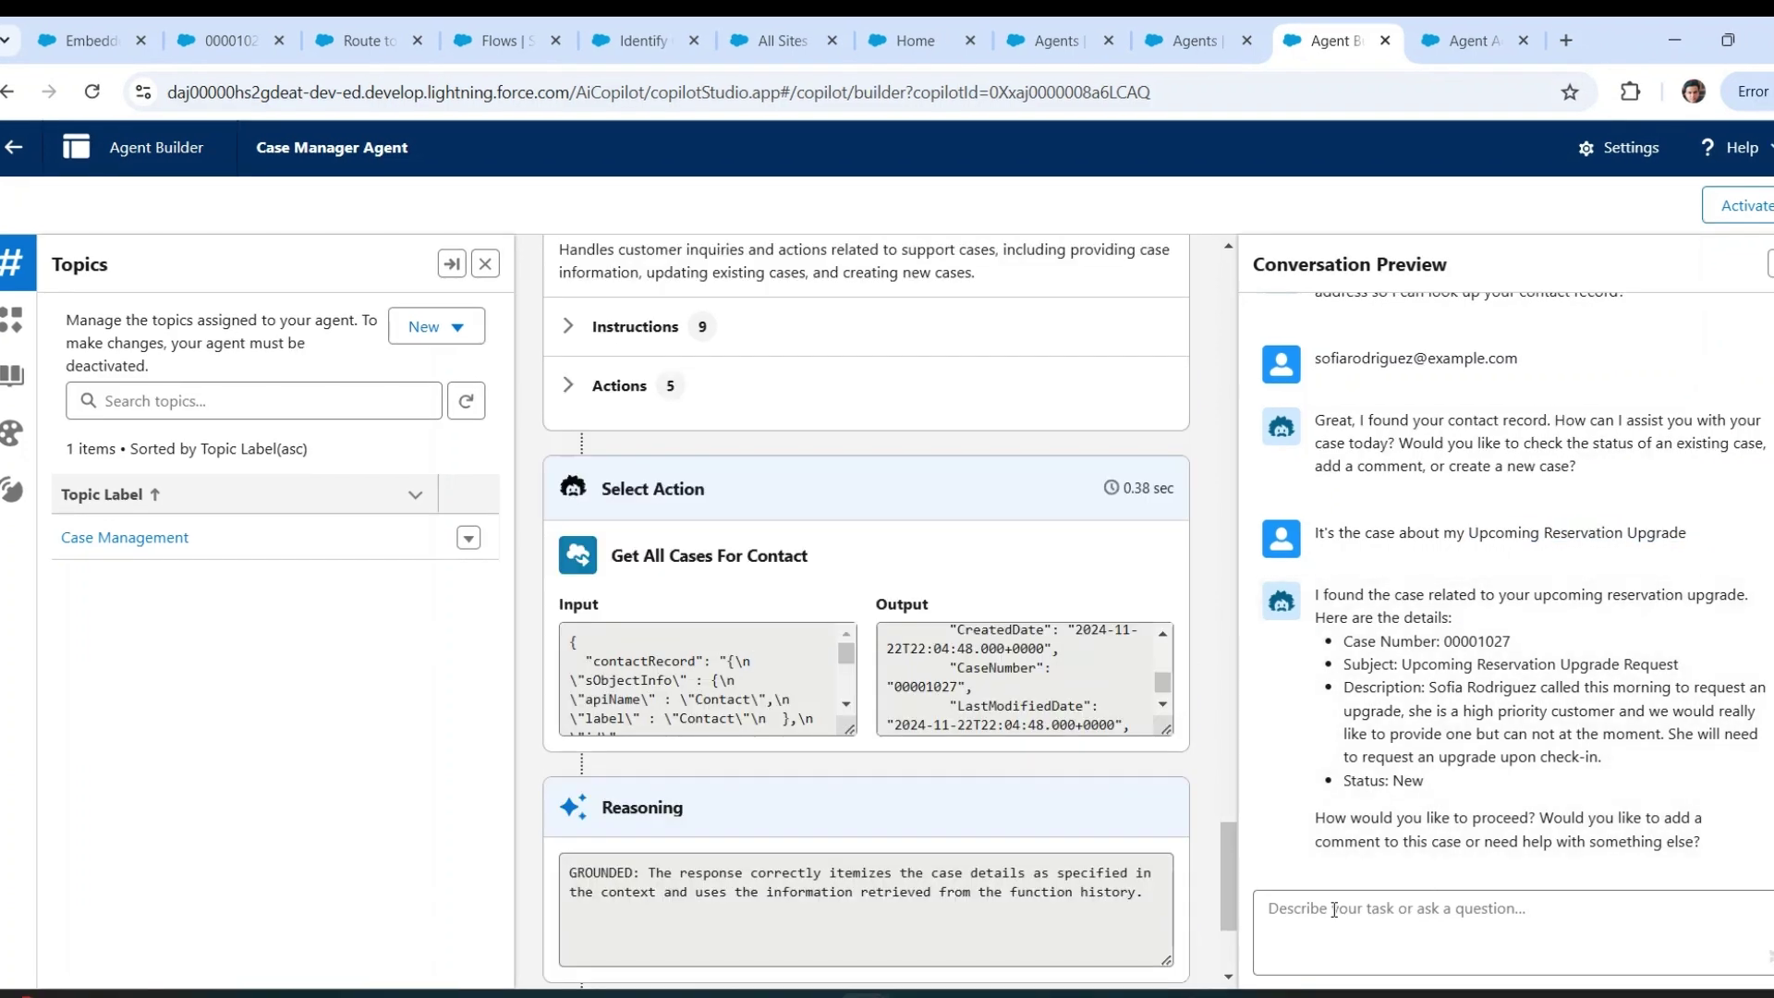
- Send "Add a comment that the reservation has been extended" to the agent in the conversation preview
click(1334, 910)
text(A)
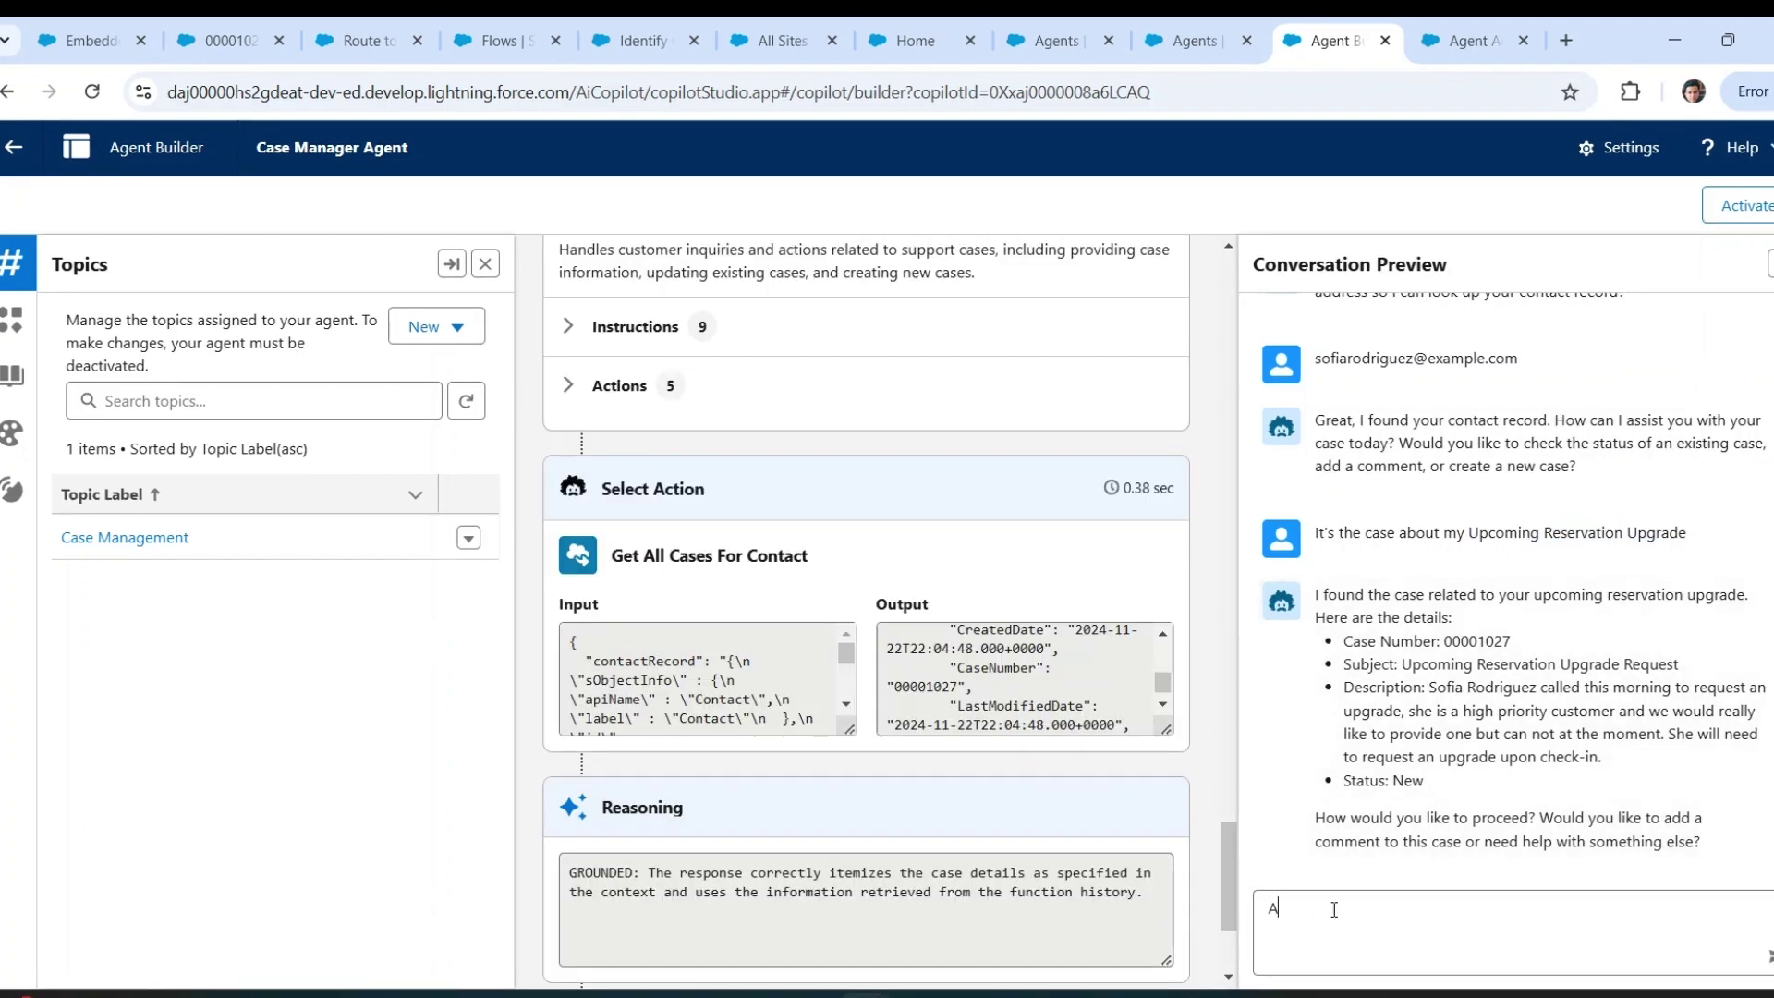
text(dd a comment that the reservatio)
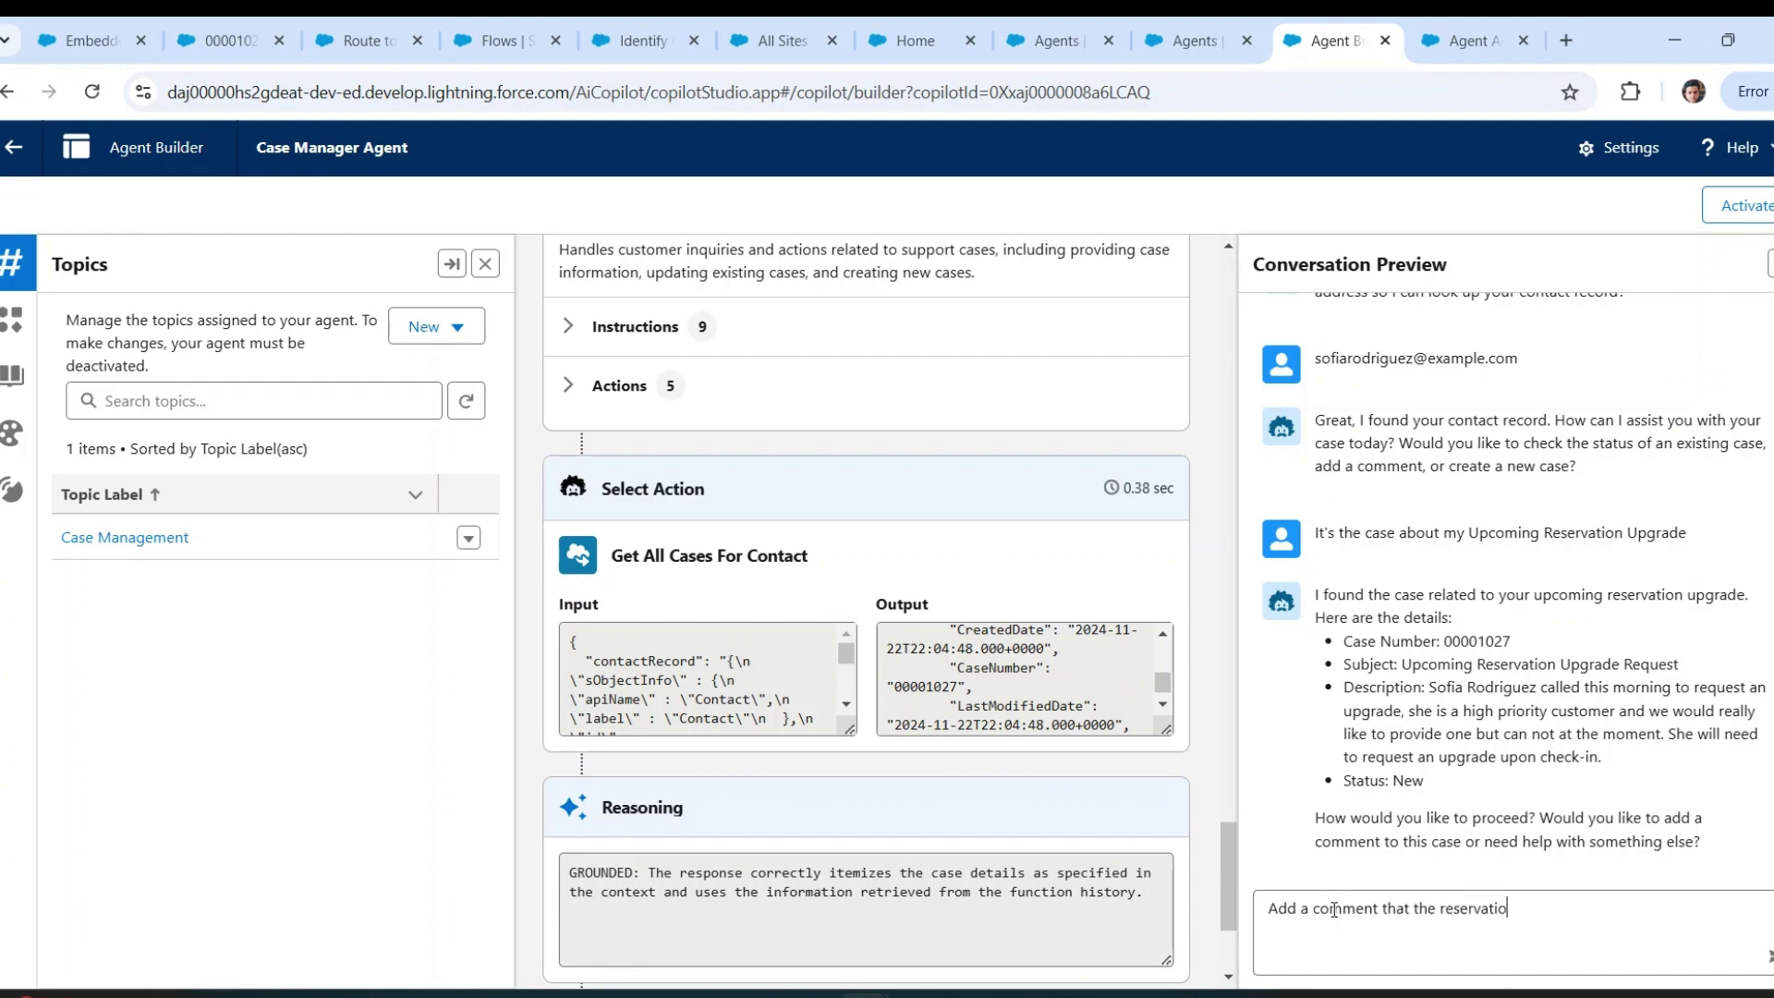
text(n has been extended)
key(Return)
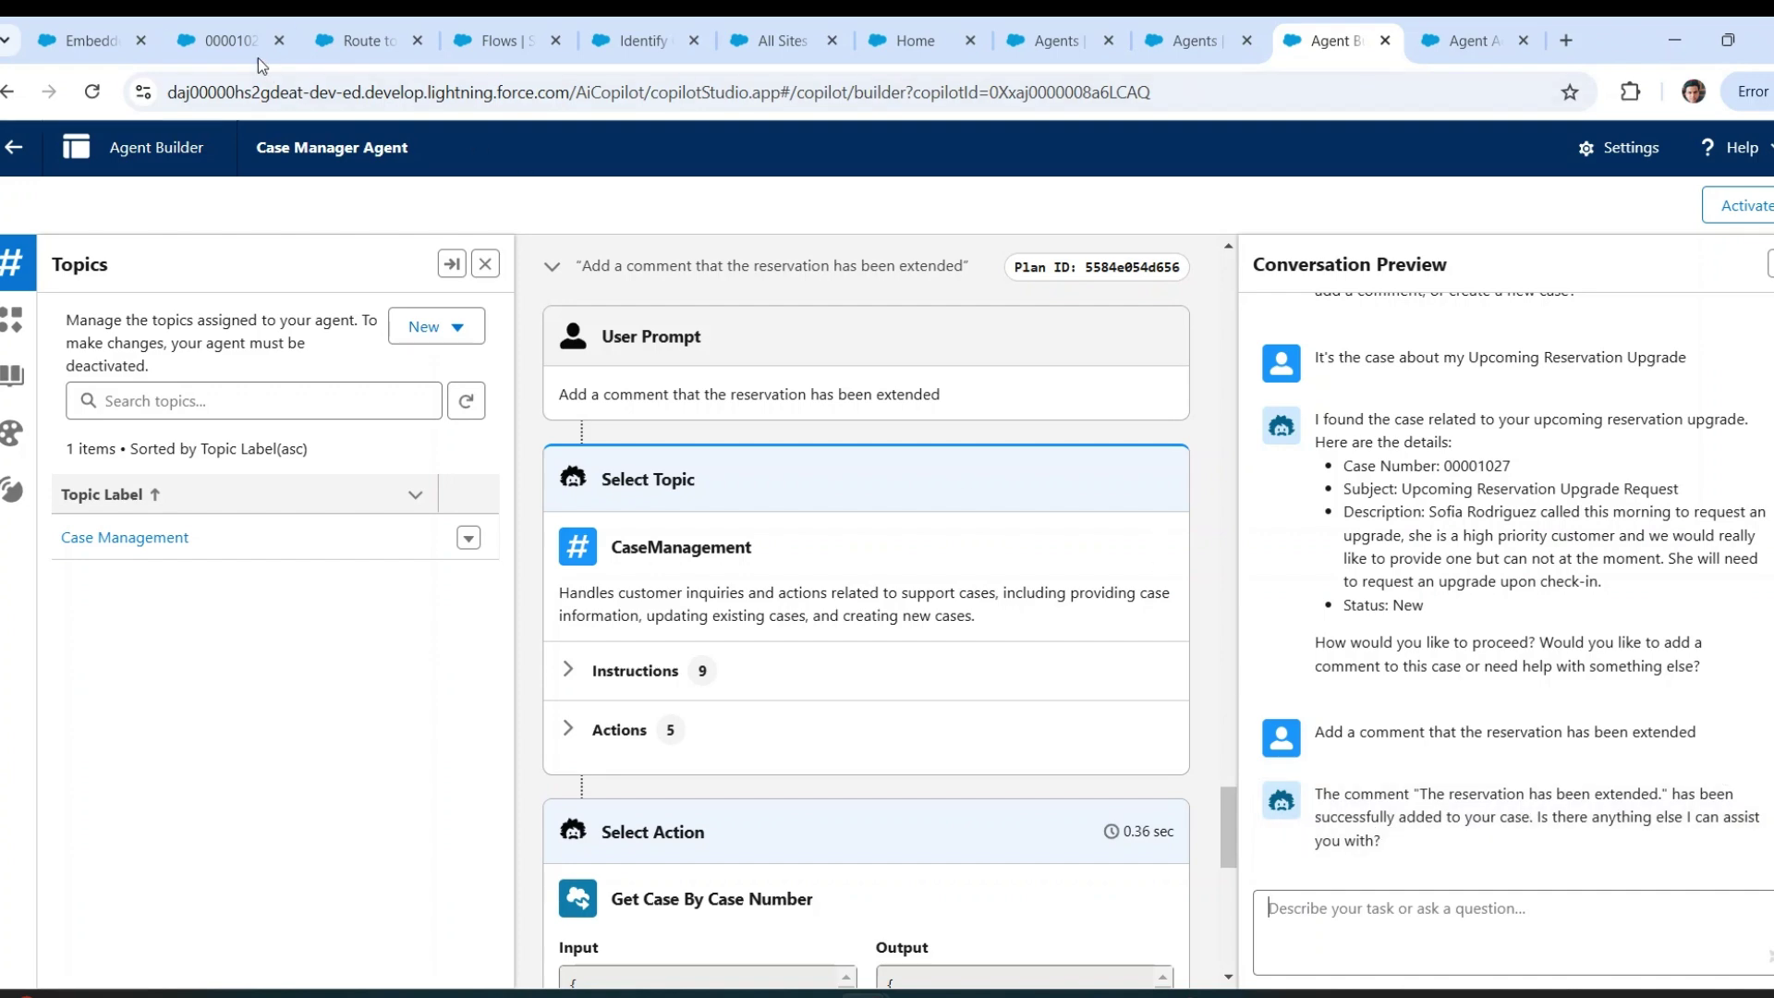
- Reload the Upcoming Reservation Upgrade Request case record and check its feed for the new comment
click(229, 37)
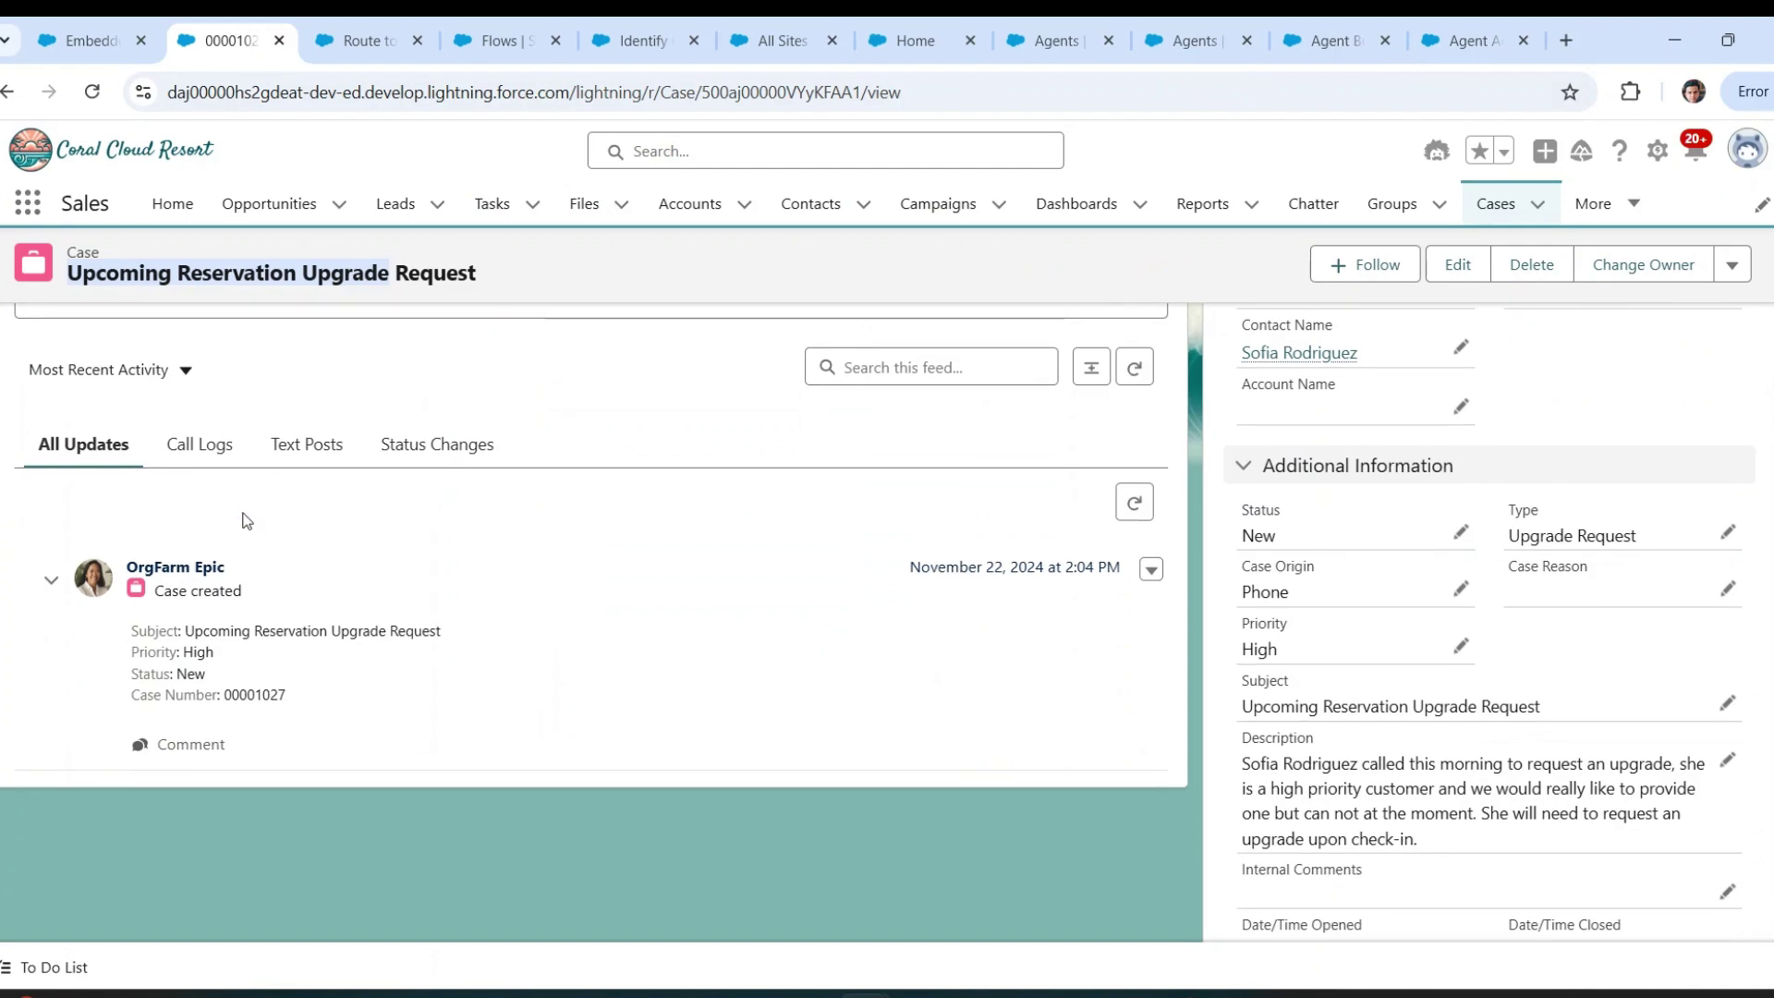
click(91, 94)
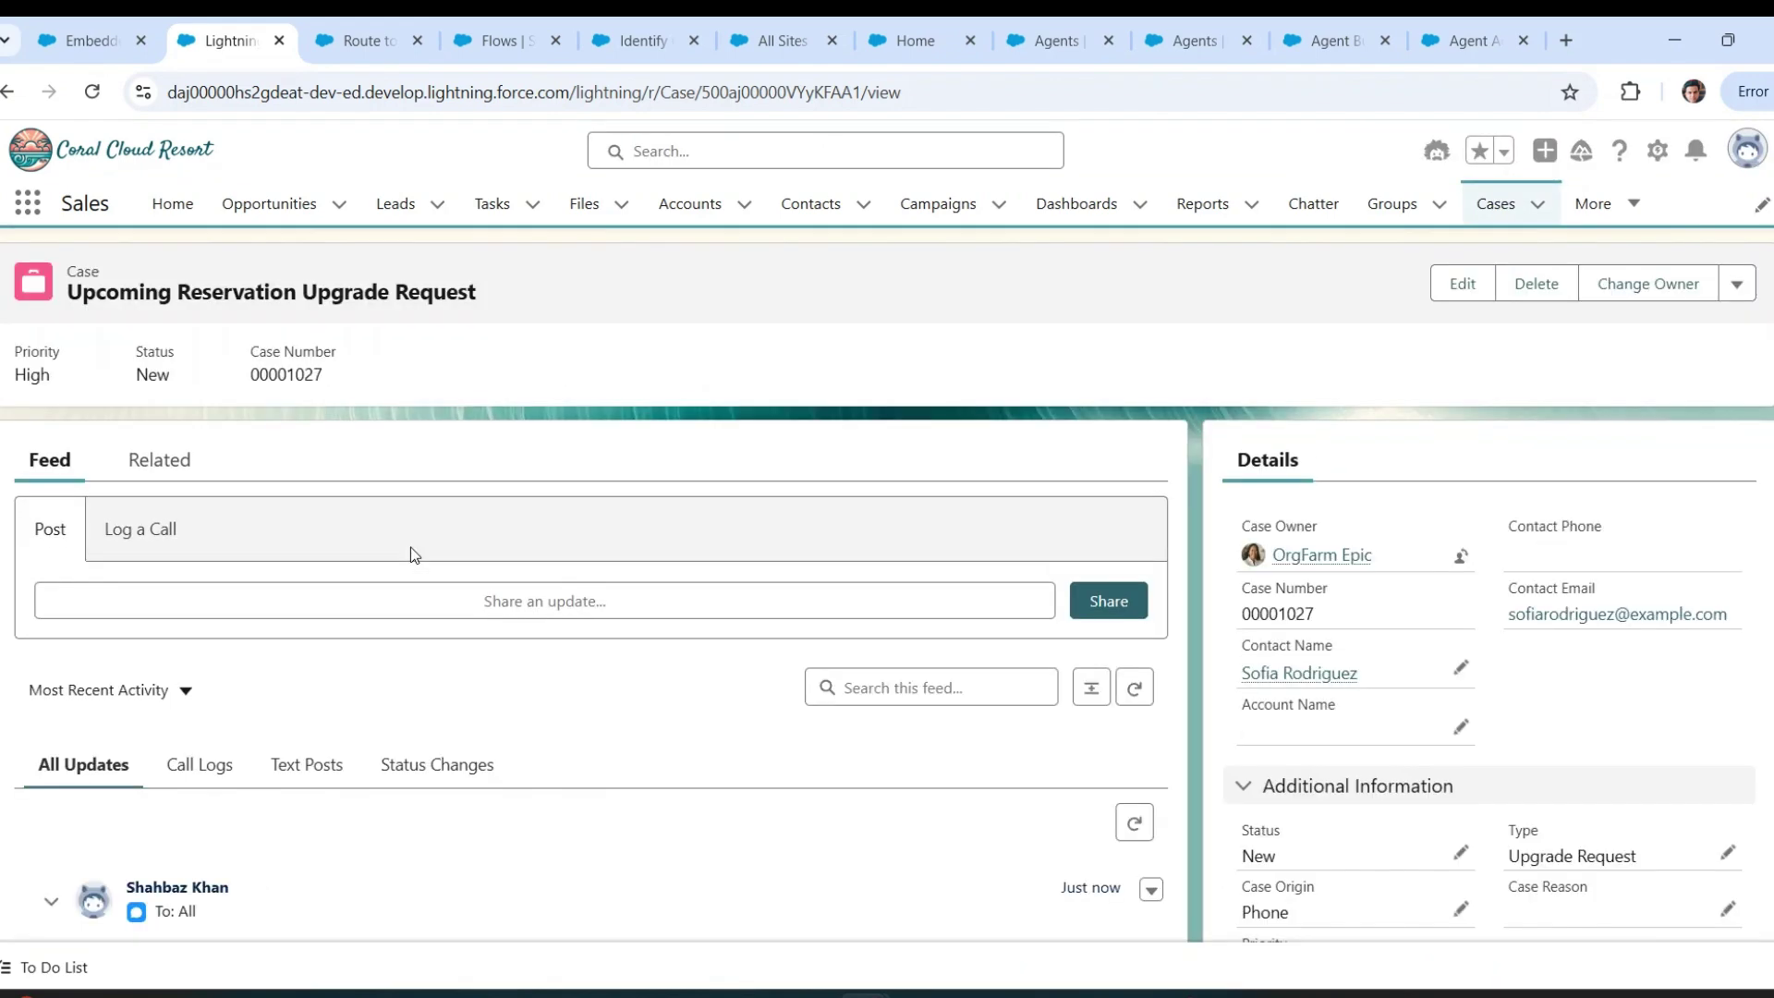
scroll(413, 555, down, 2)
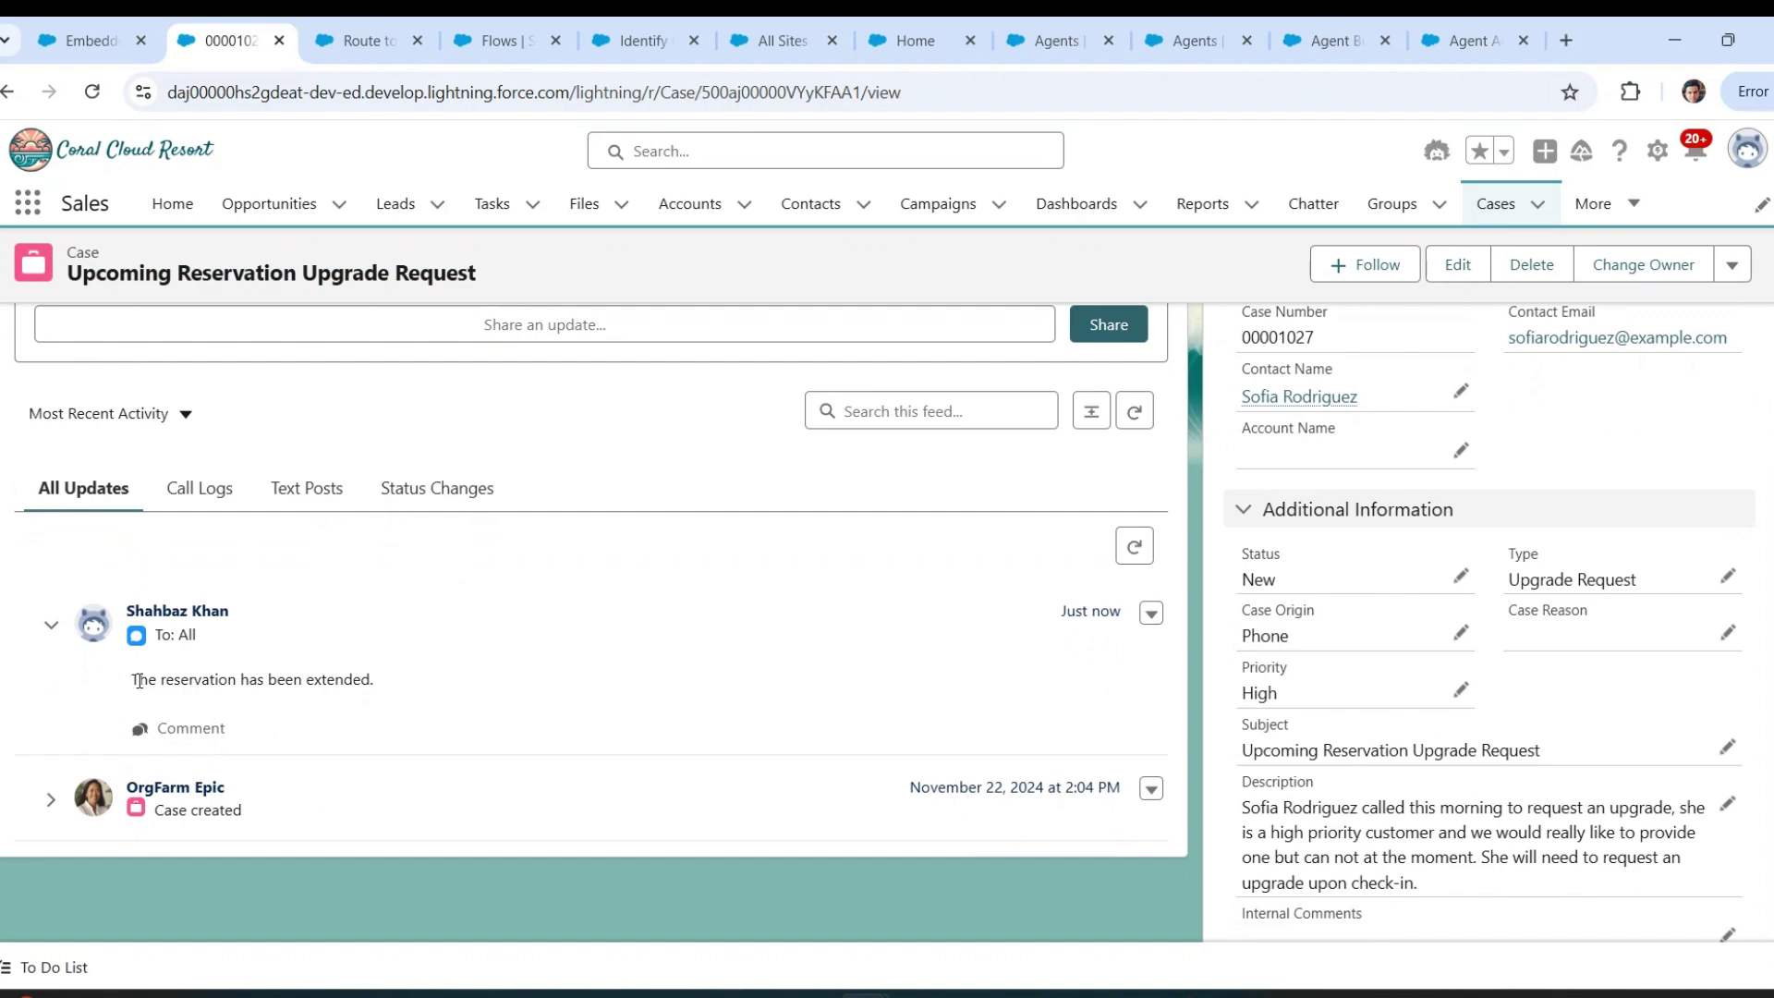
drag(134, 685, 386, 686)
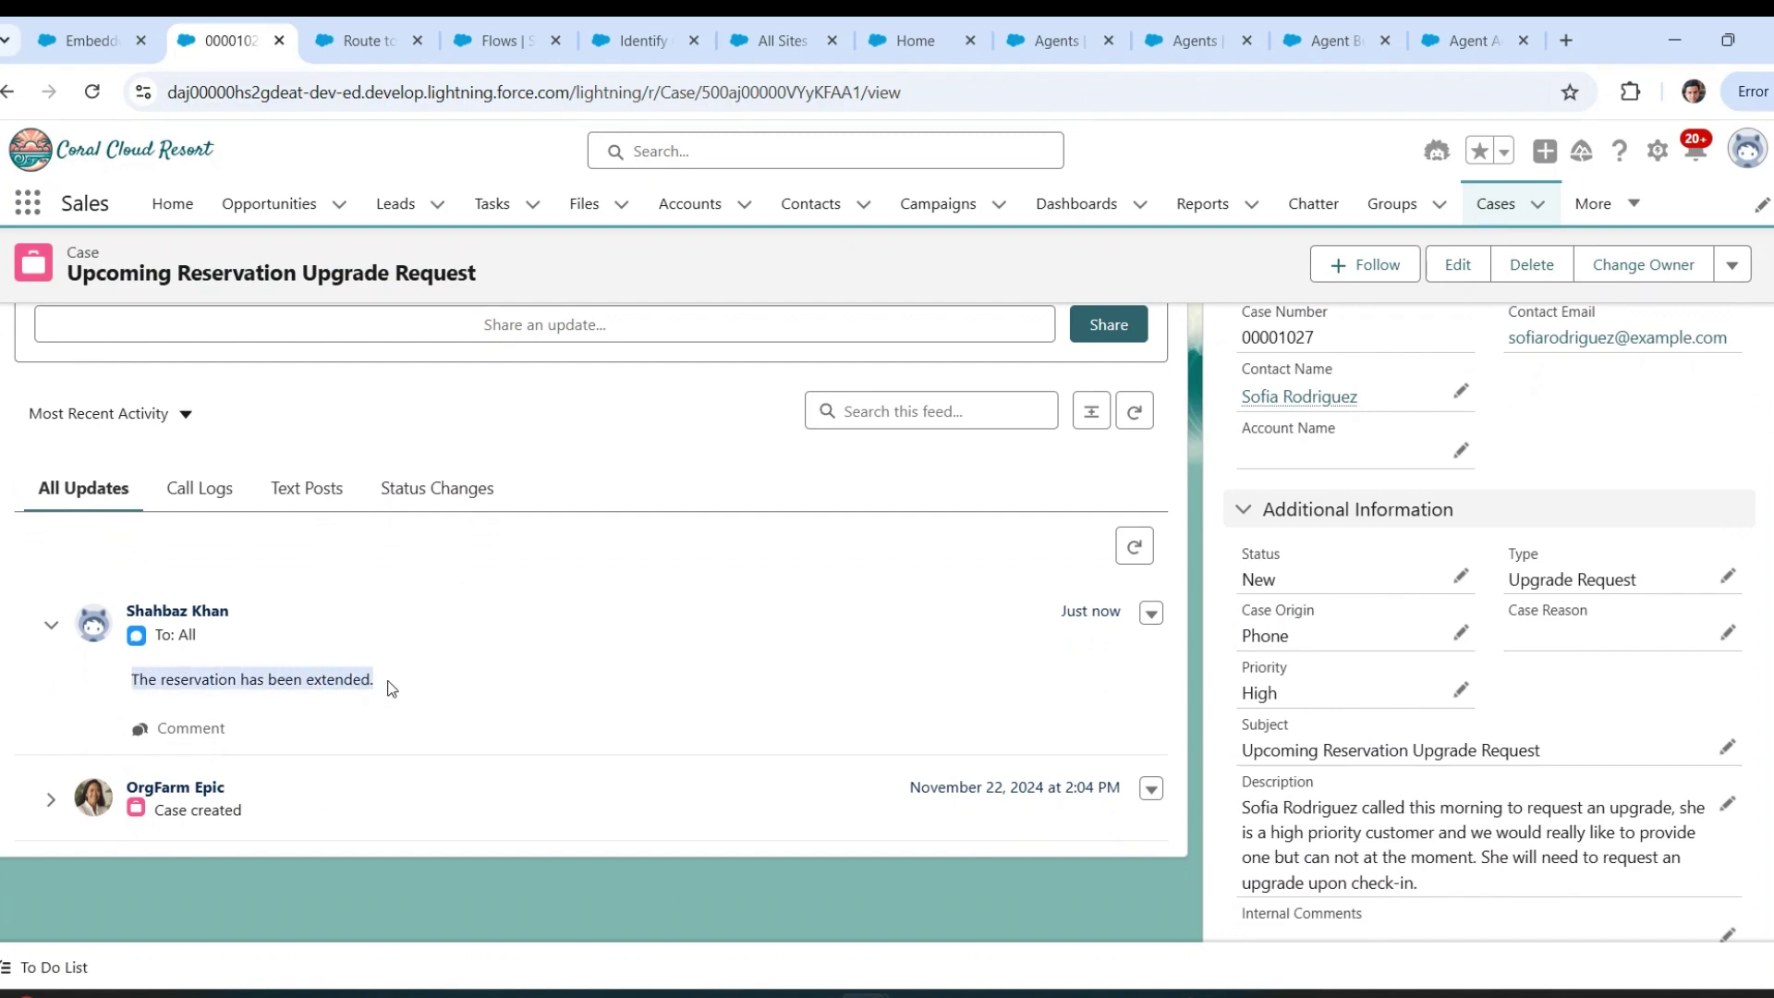
click(391, 688)
- Return to Agent Builder and review the whole preview conversation from the greeting to the comment reply
click(1331, 40)
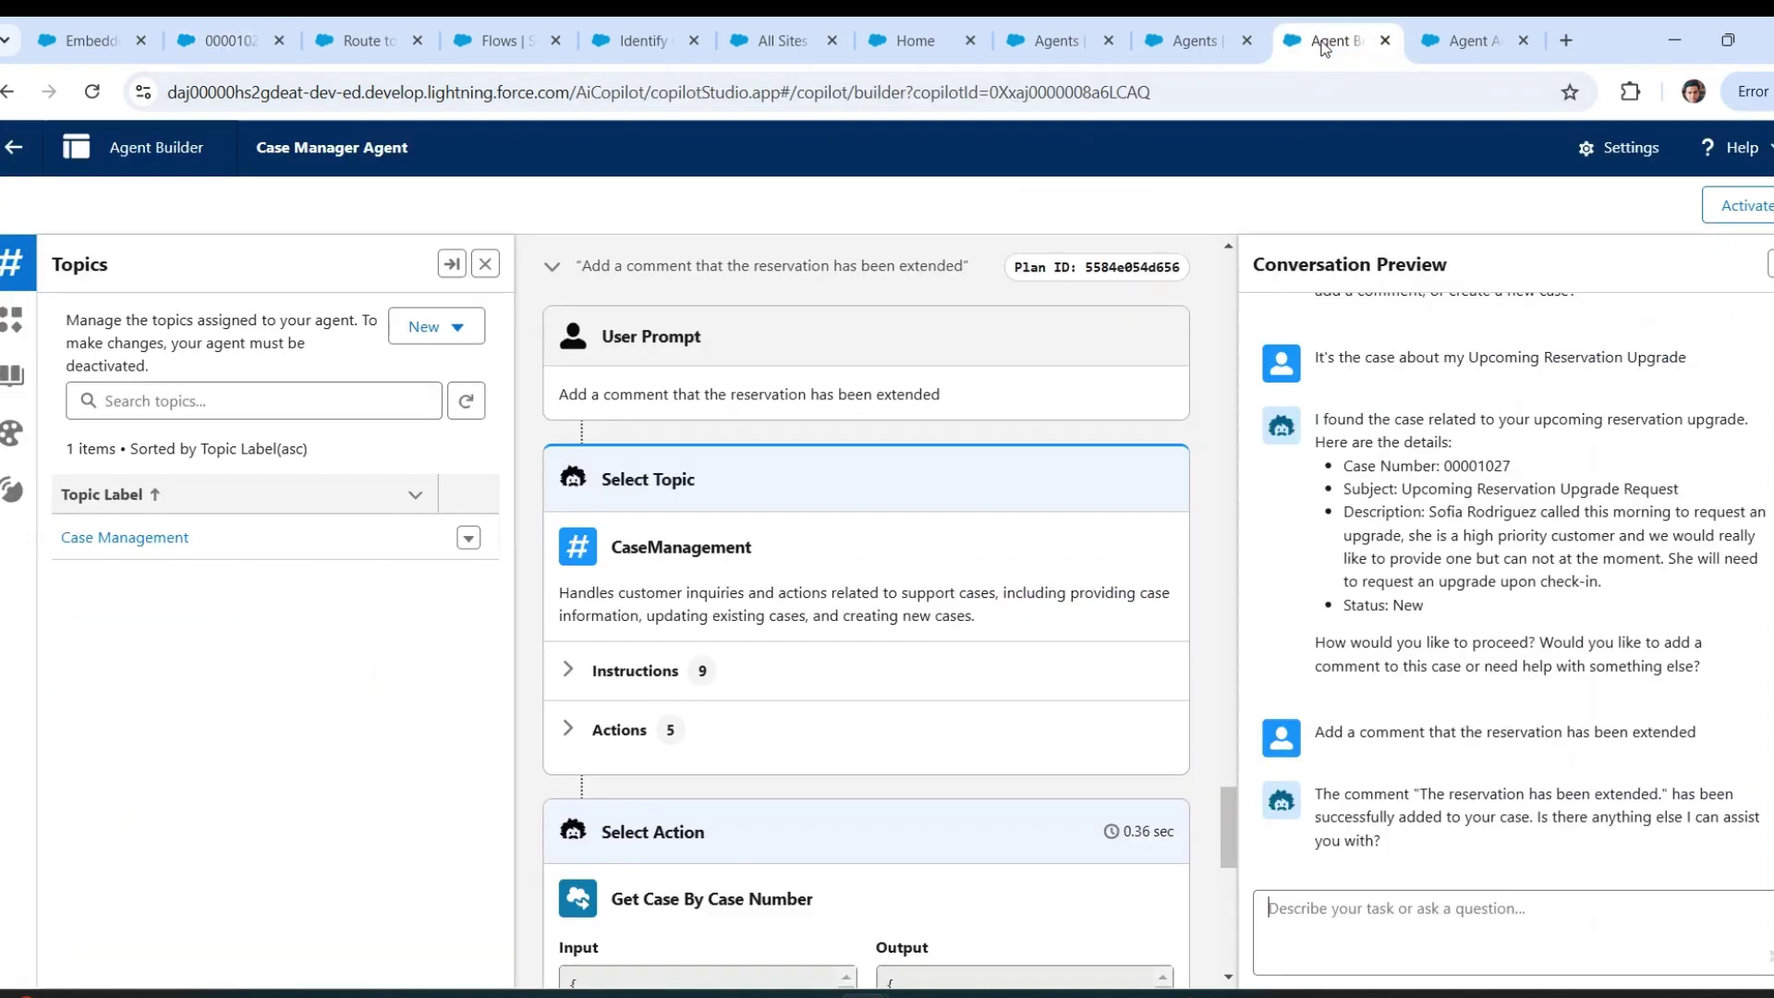
scroll(1523, 770, up, 3)
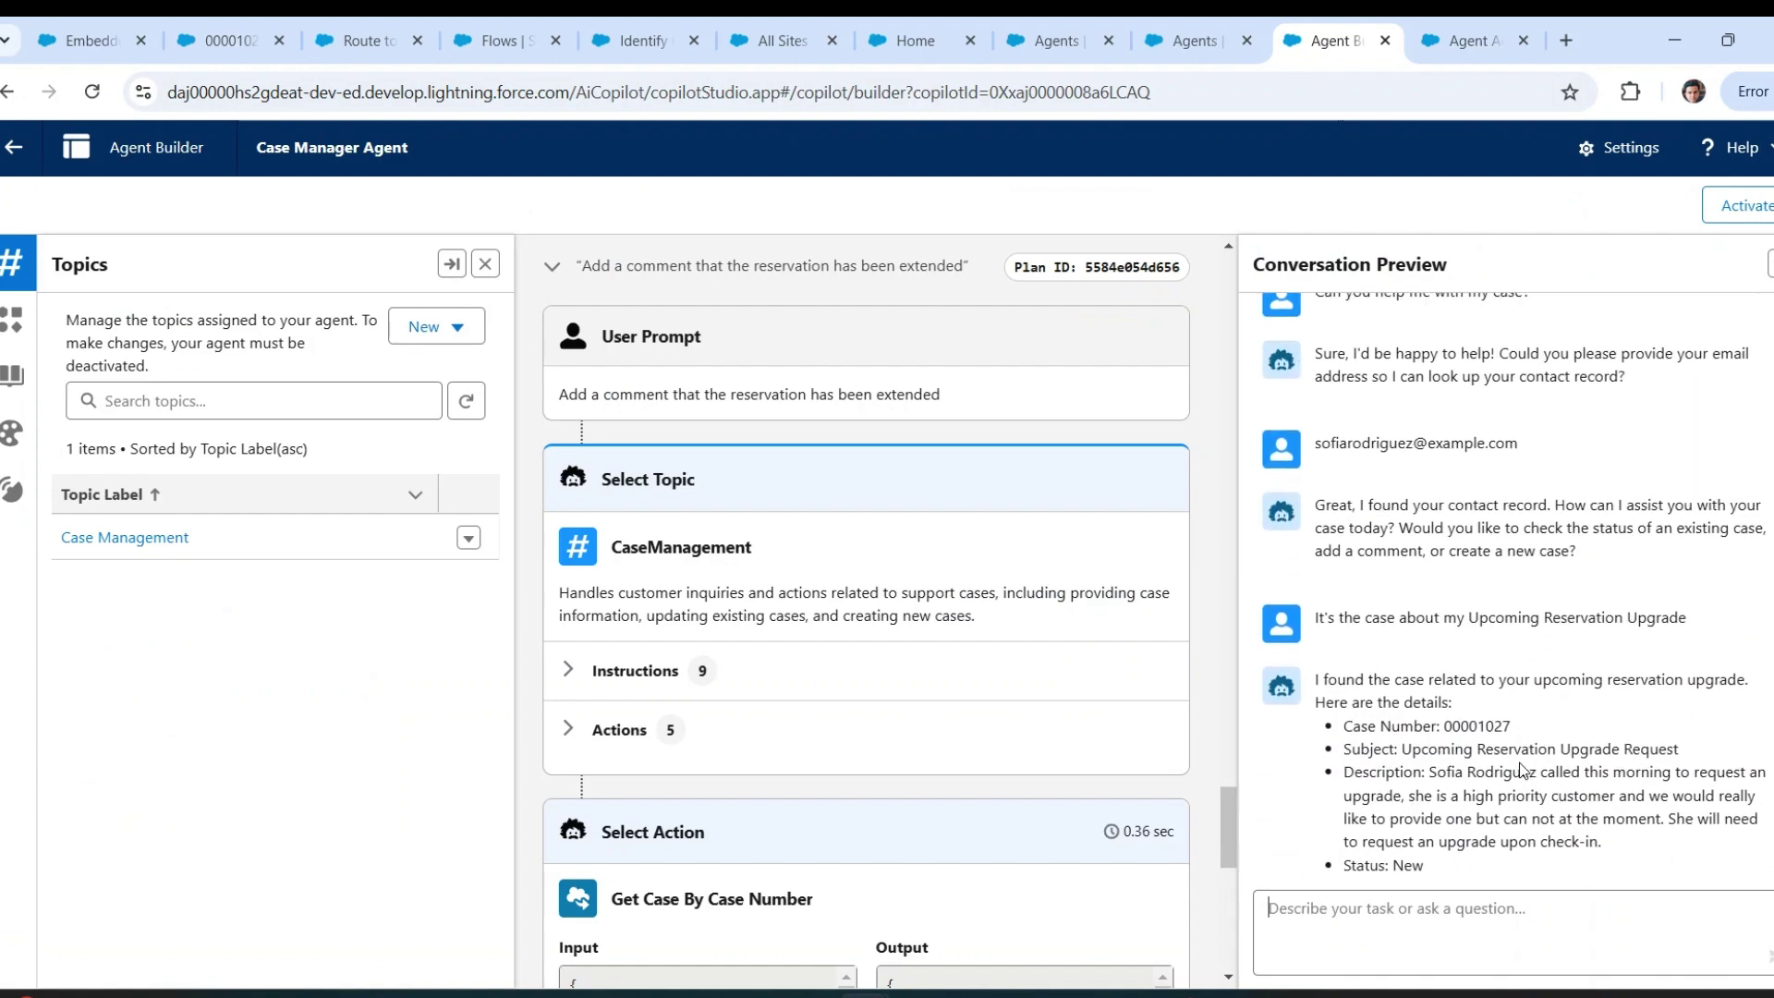
scroll(1524, 770, down, 3)
scroll(1524, 770, up, 4)
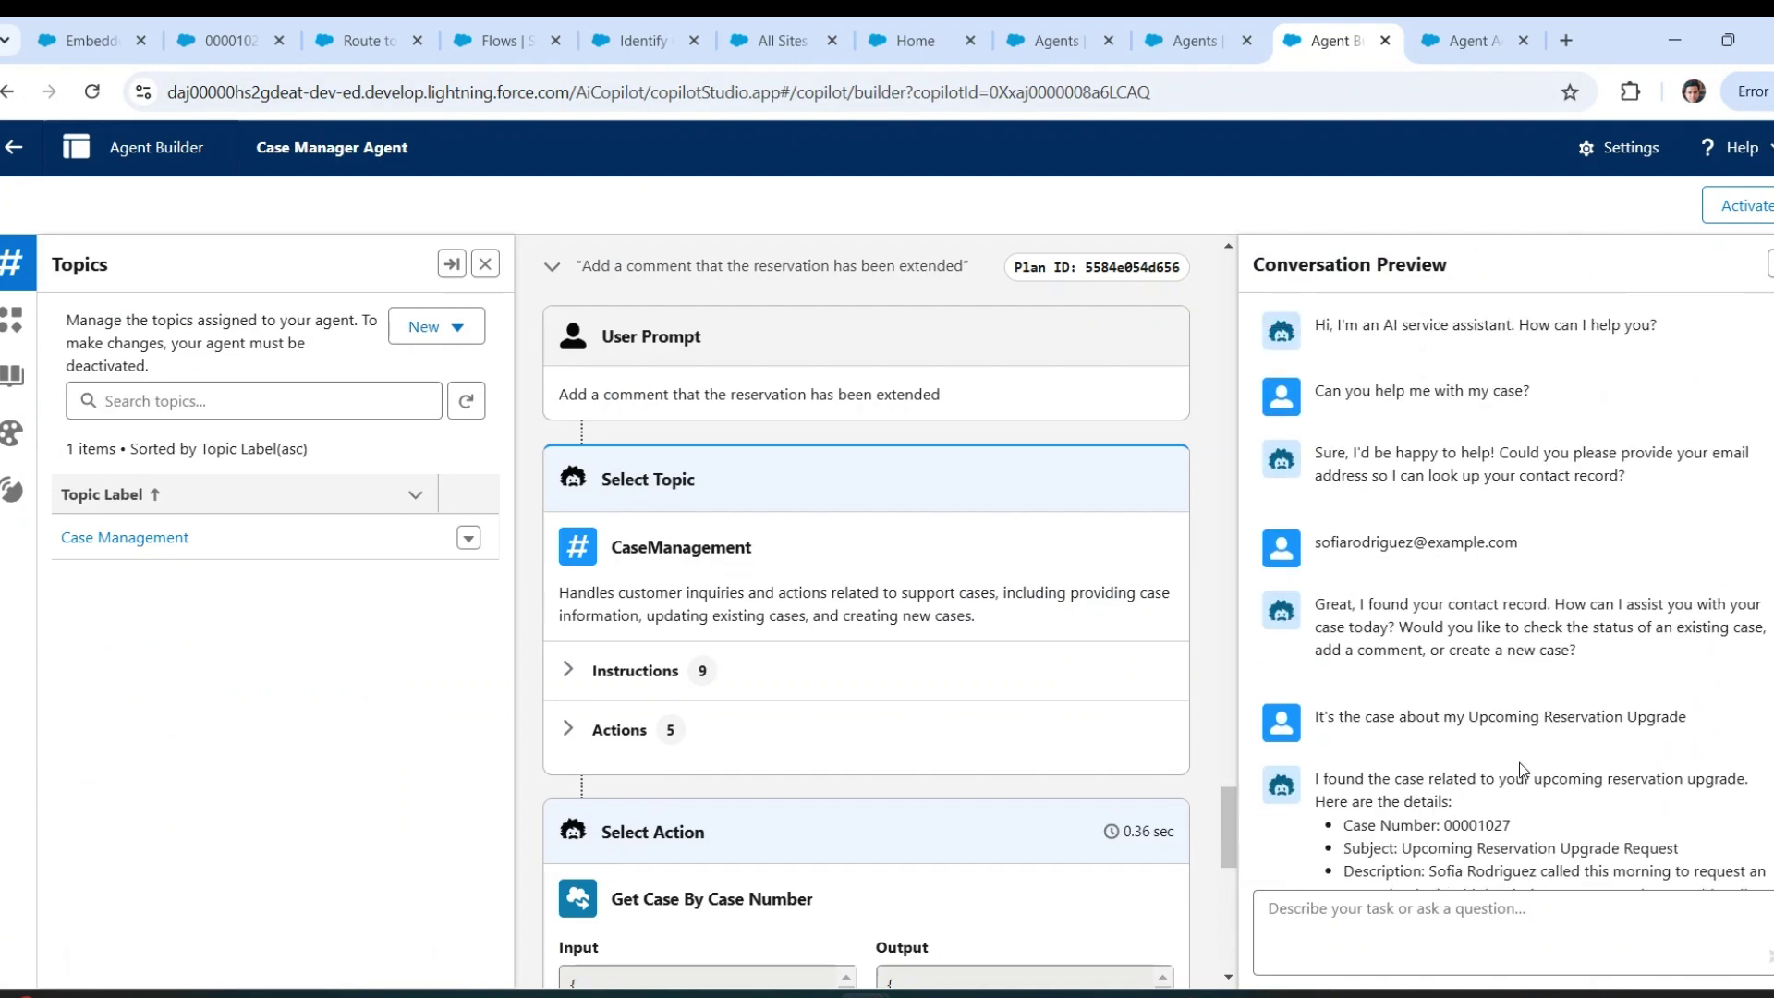
scroll(1524, 771, down, 4)
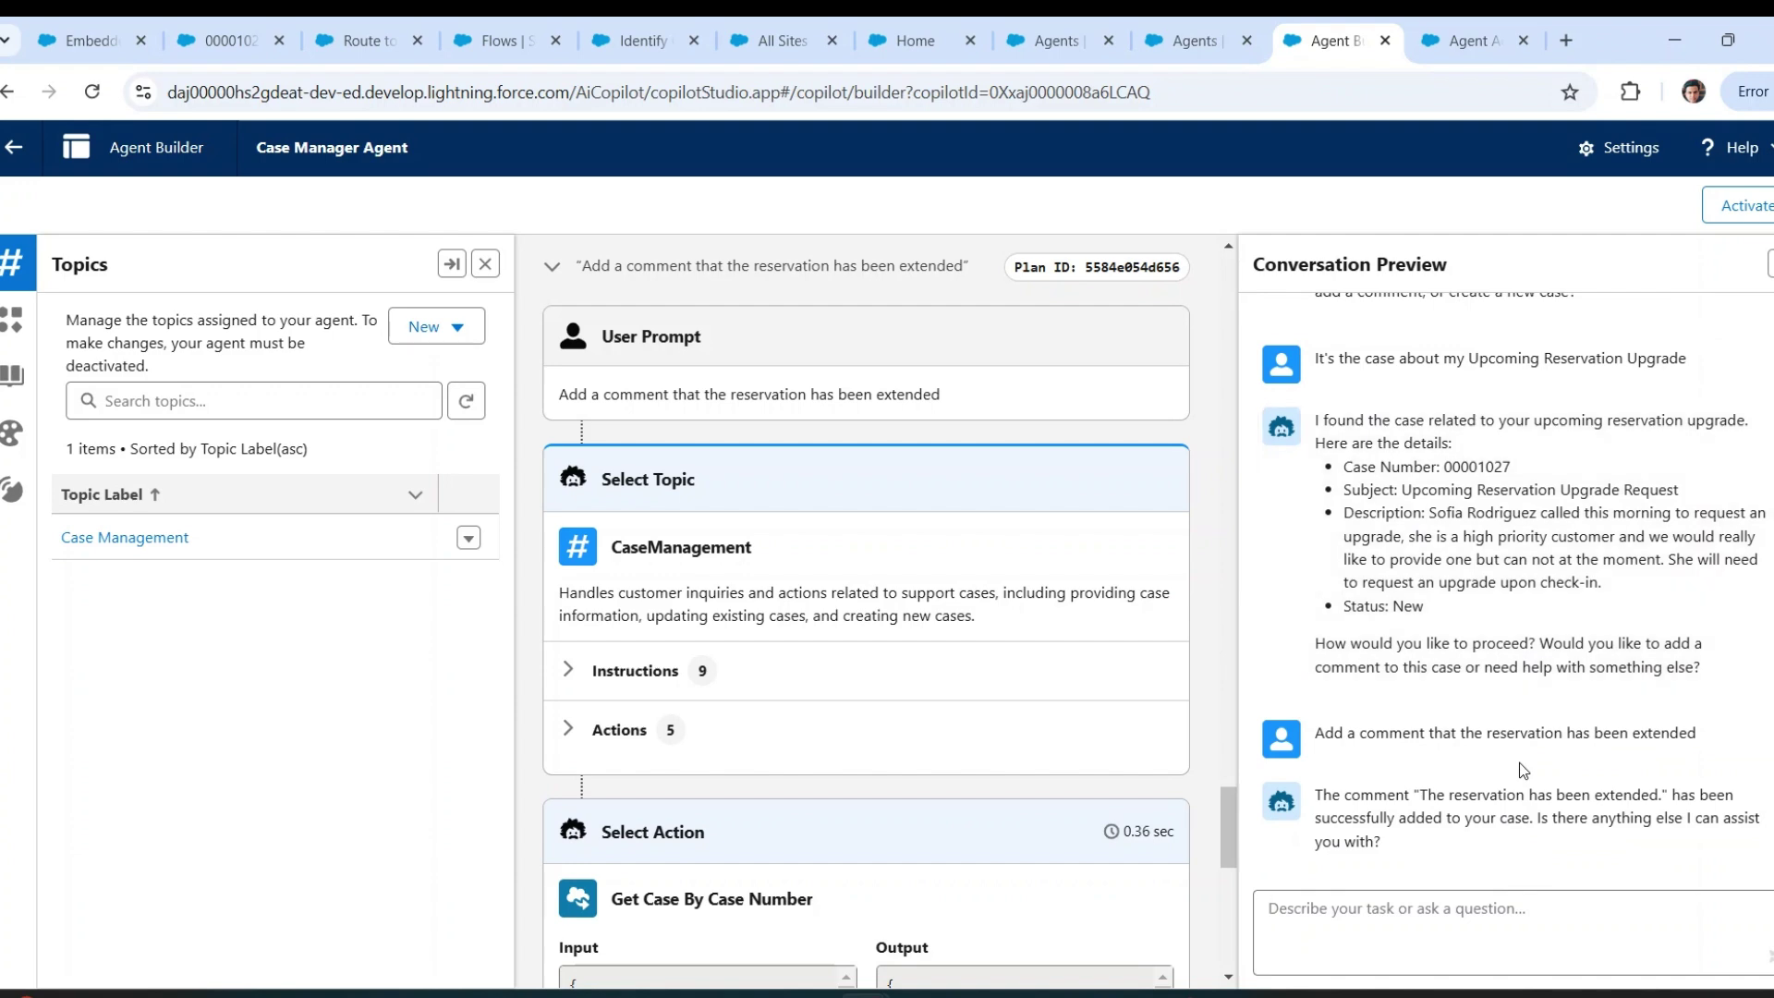
scroll(1524, 771, up, 4)
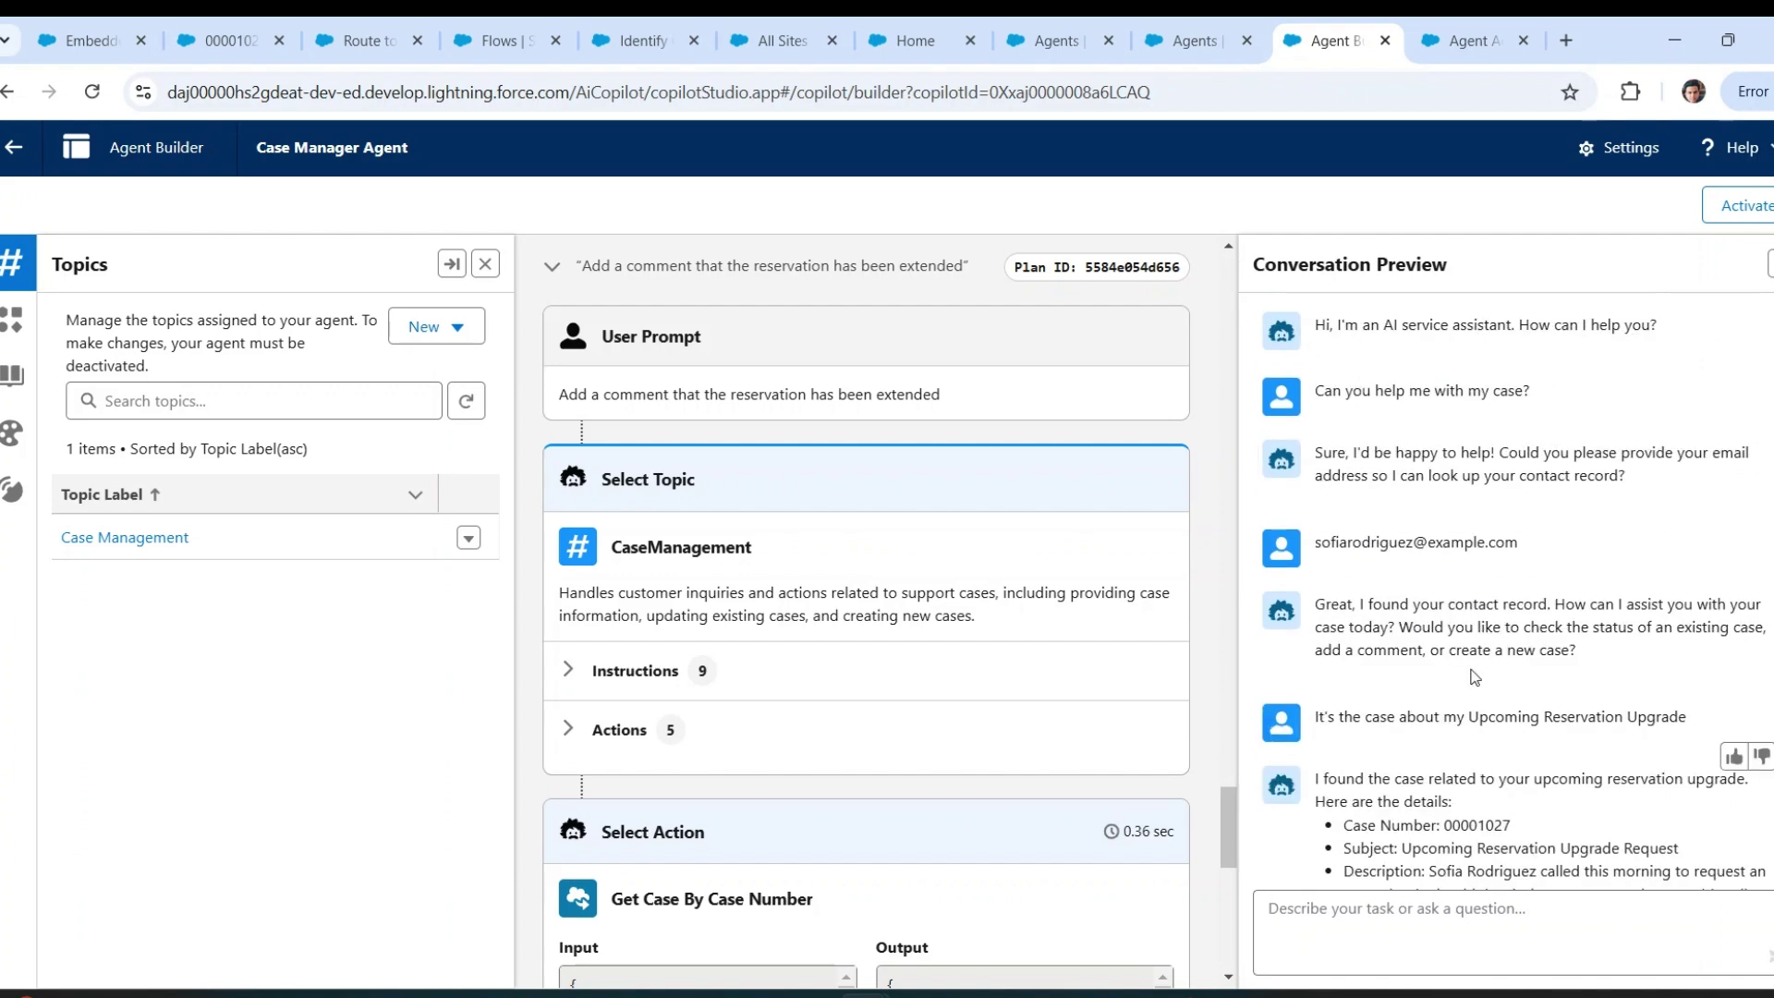
scroll(1432, 438, down, 4)
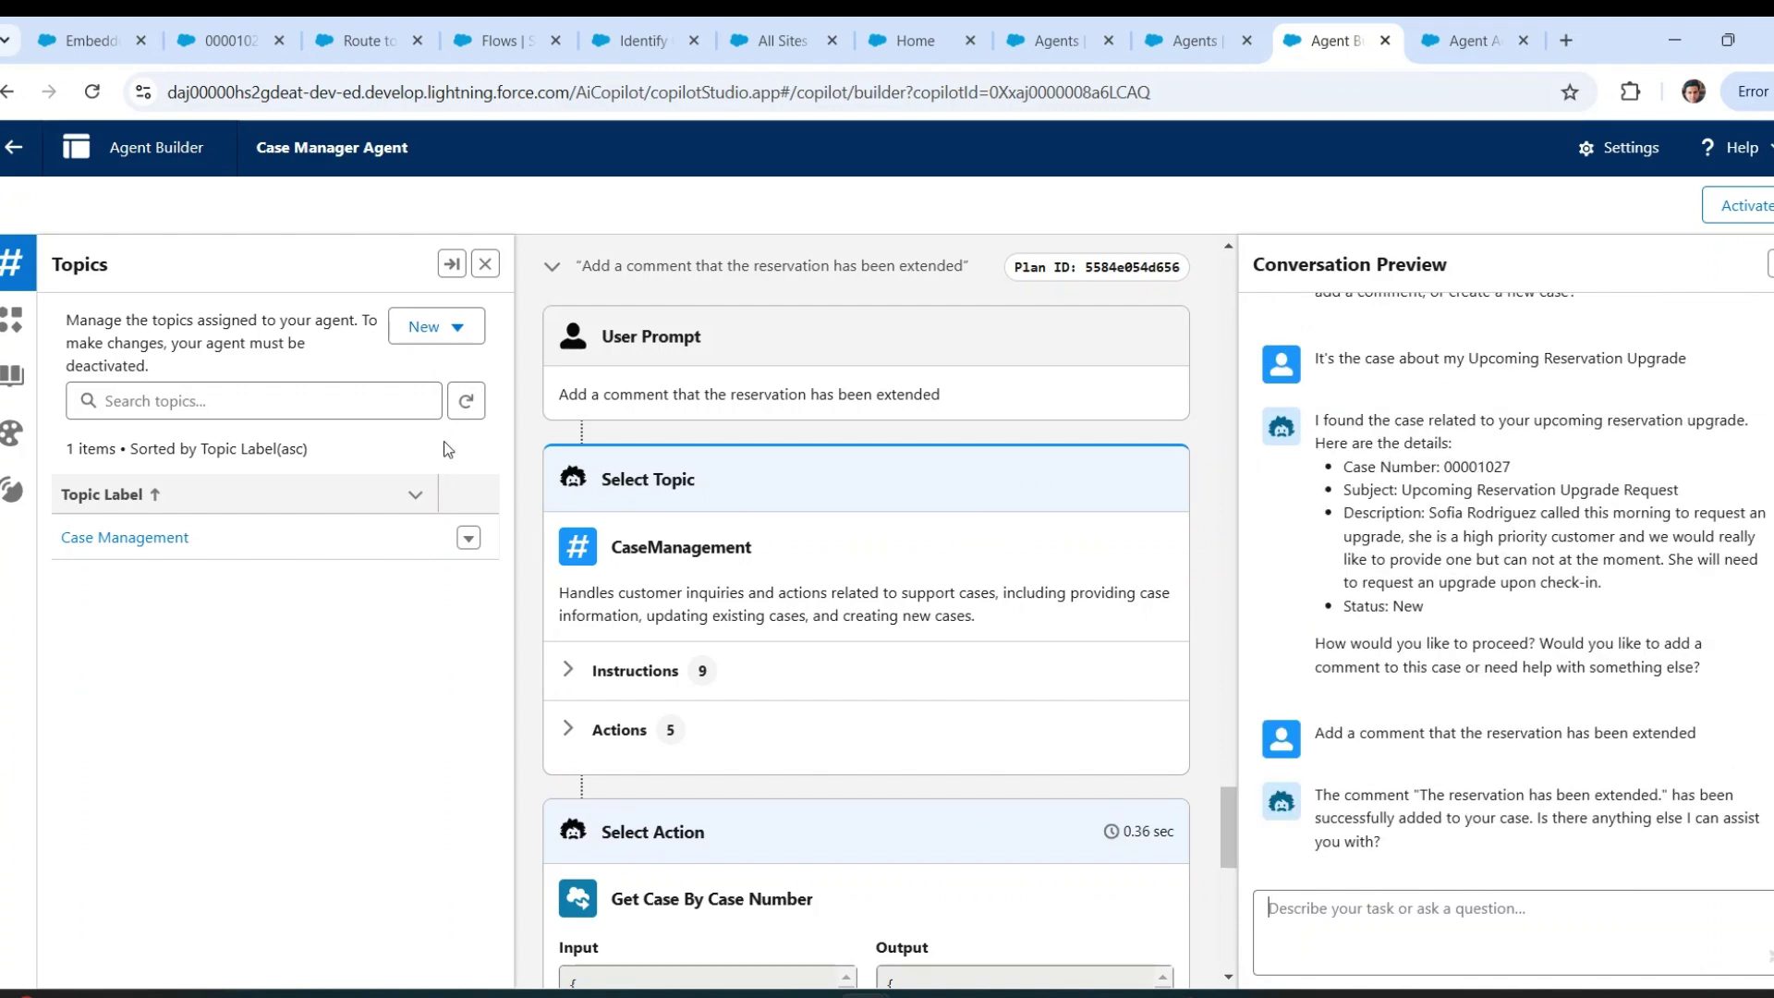
- Open the Case Management topic and review its list of actions and its configuration
click(134, 534)
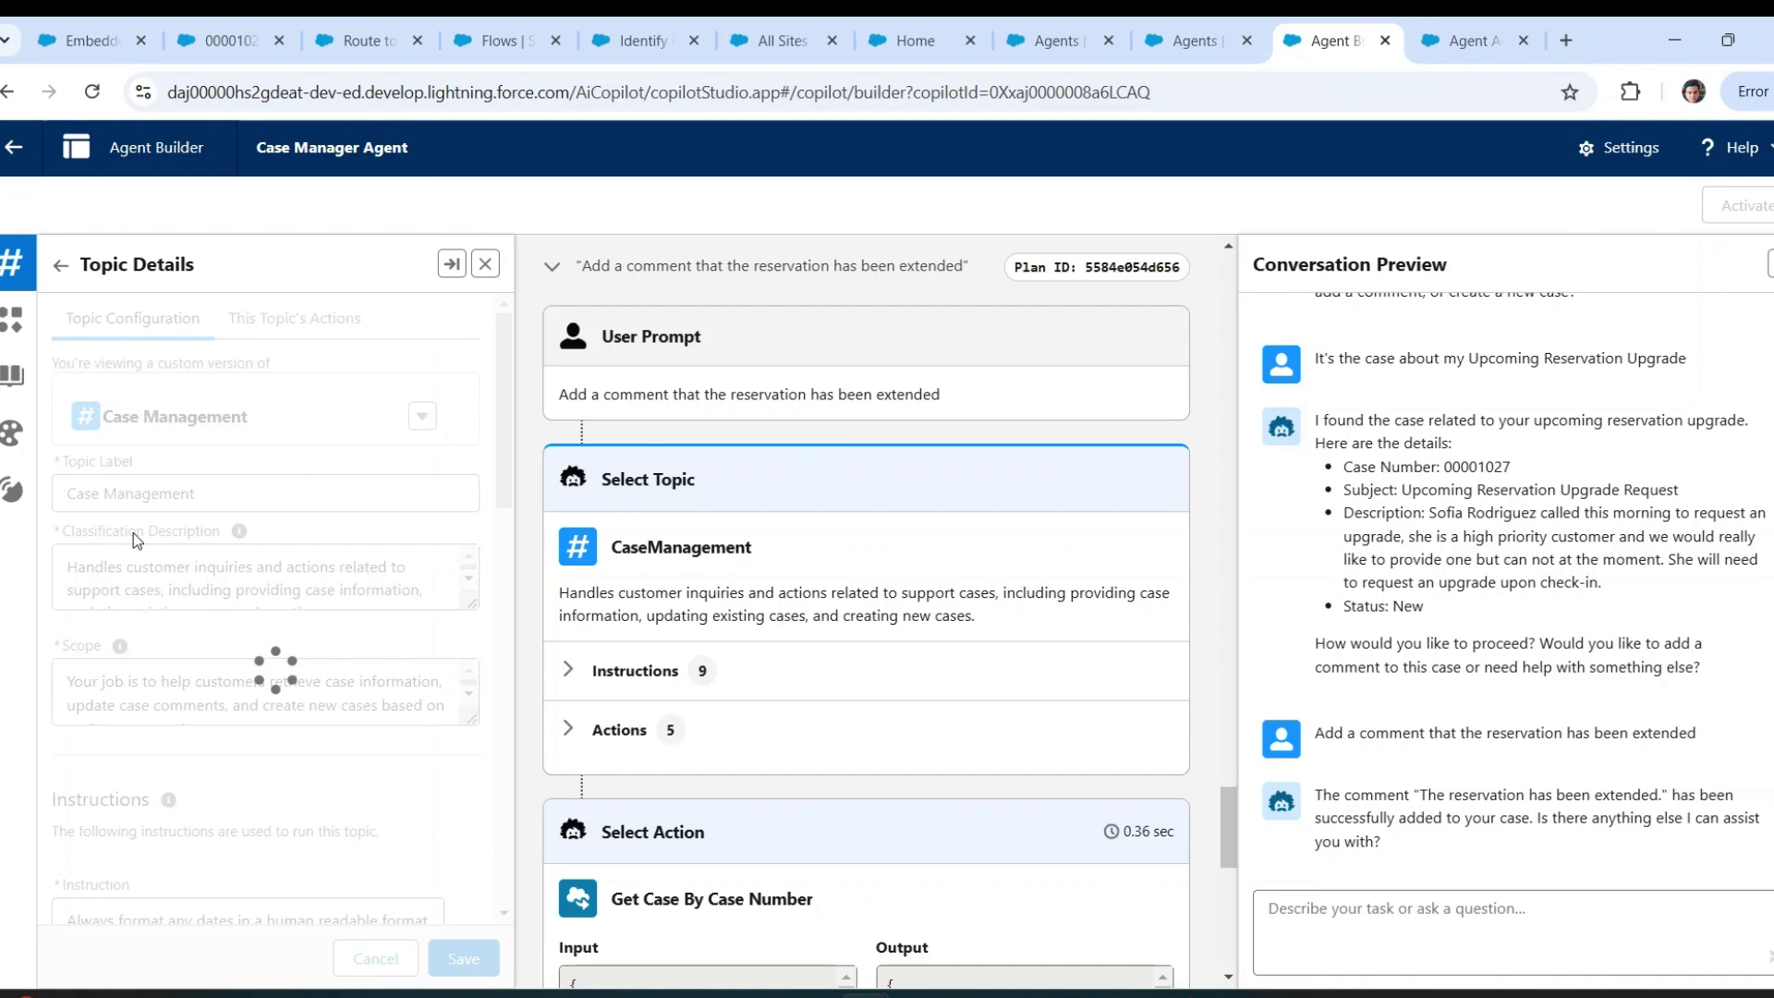
click(295, 325)
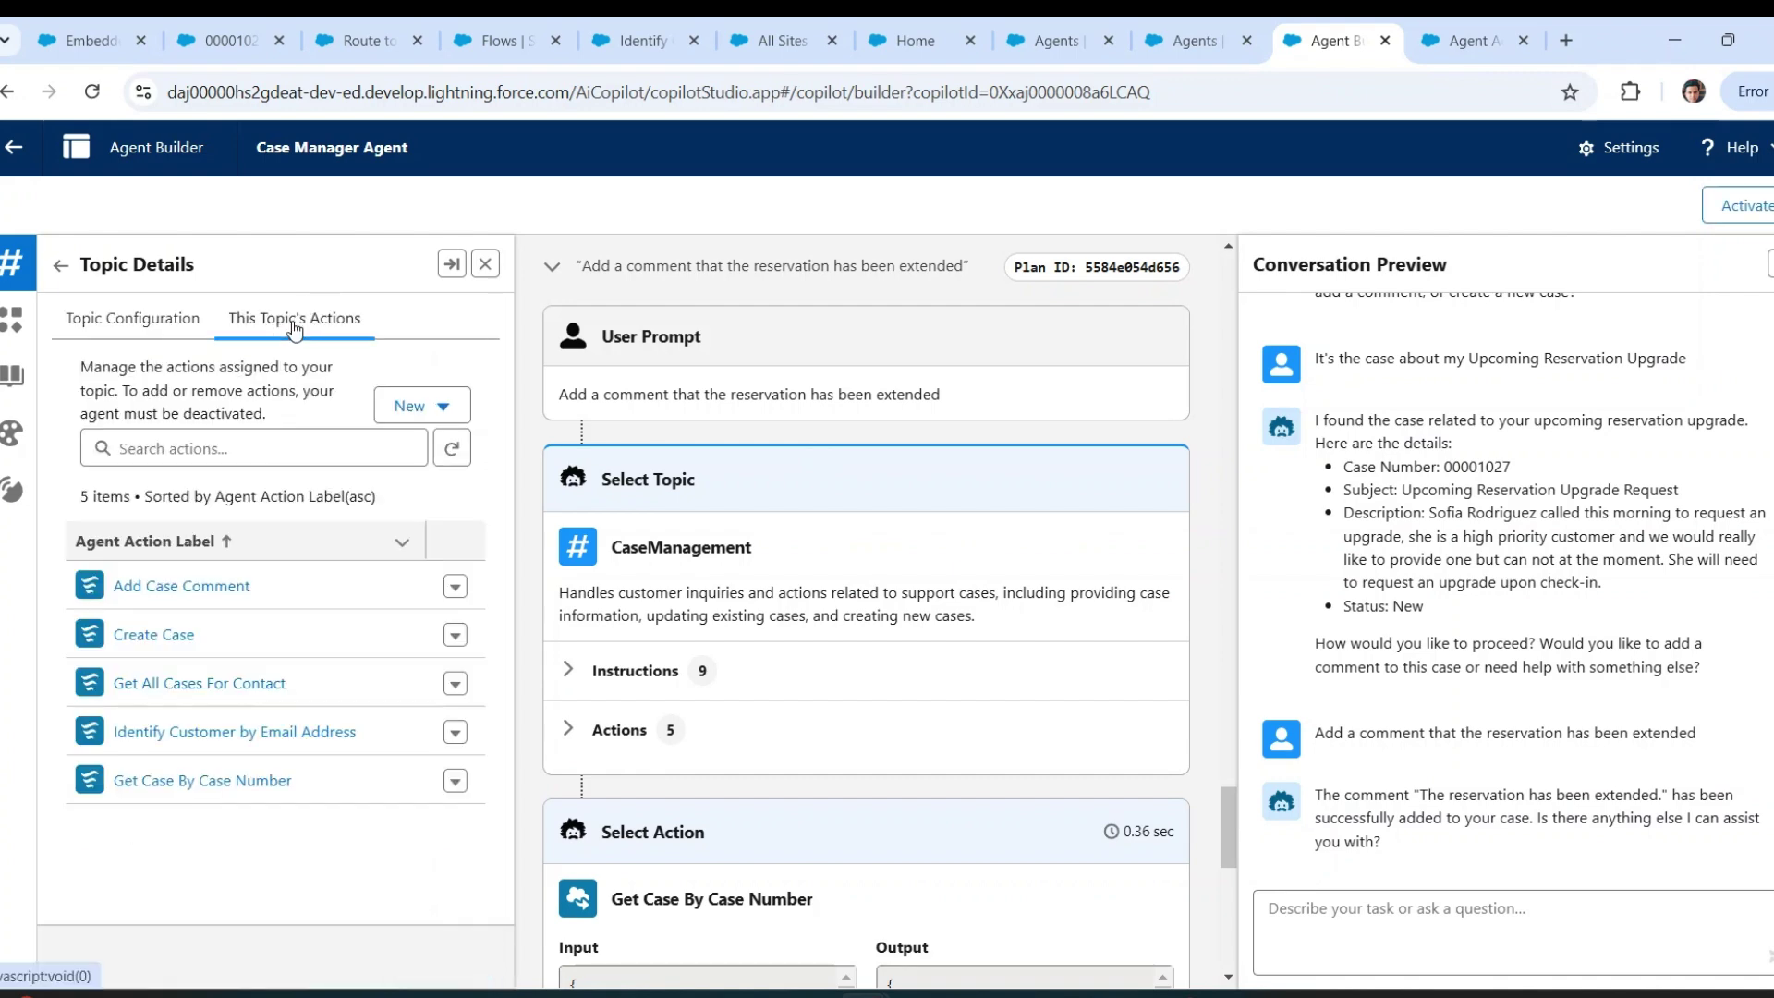
click(139, 321)
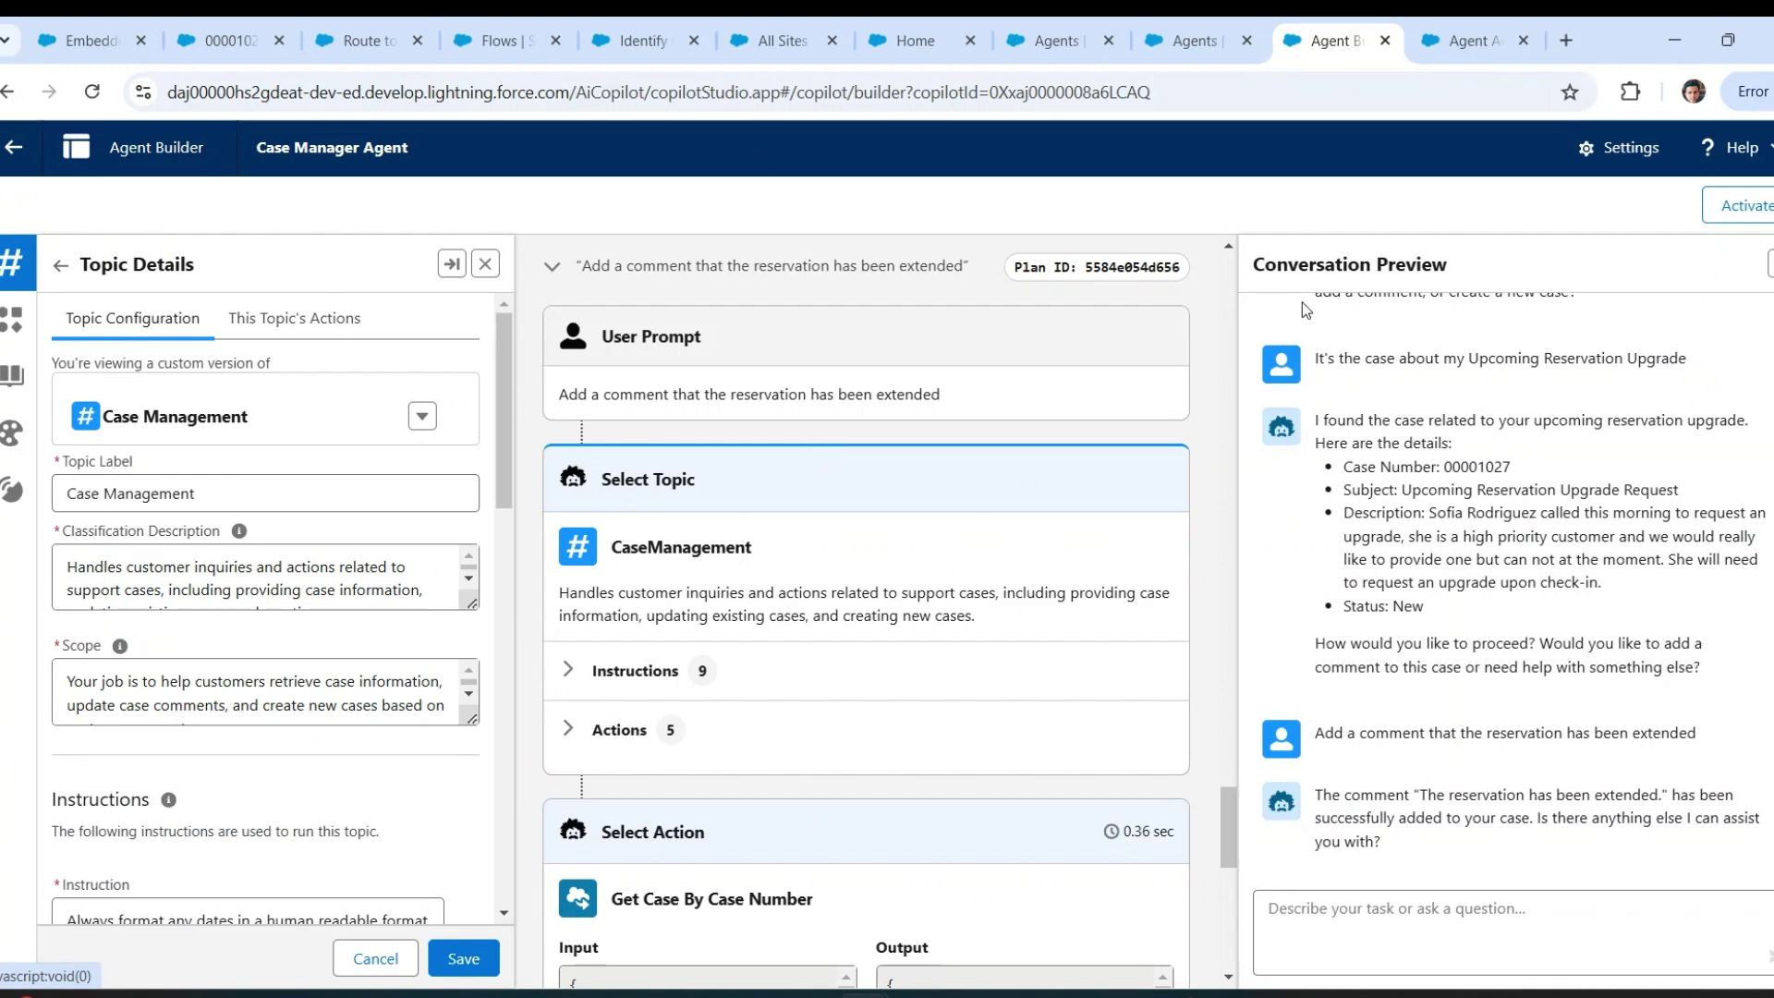
- Review the start of the preview conversation and the CC Service Agent chat on the Coral Cloud Resorts site
scroll(1468, 456, up, 4)
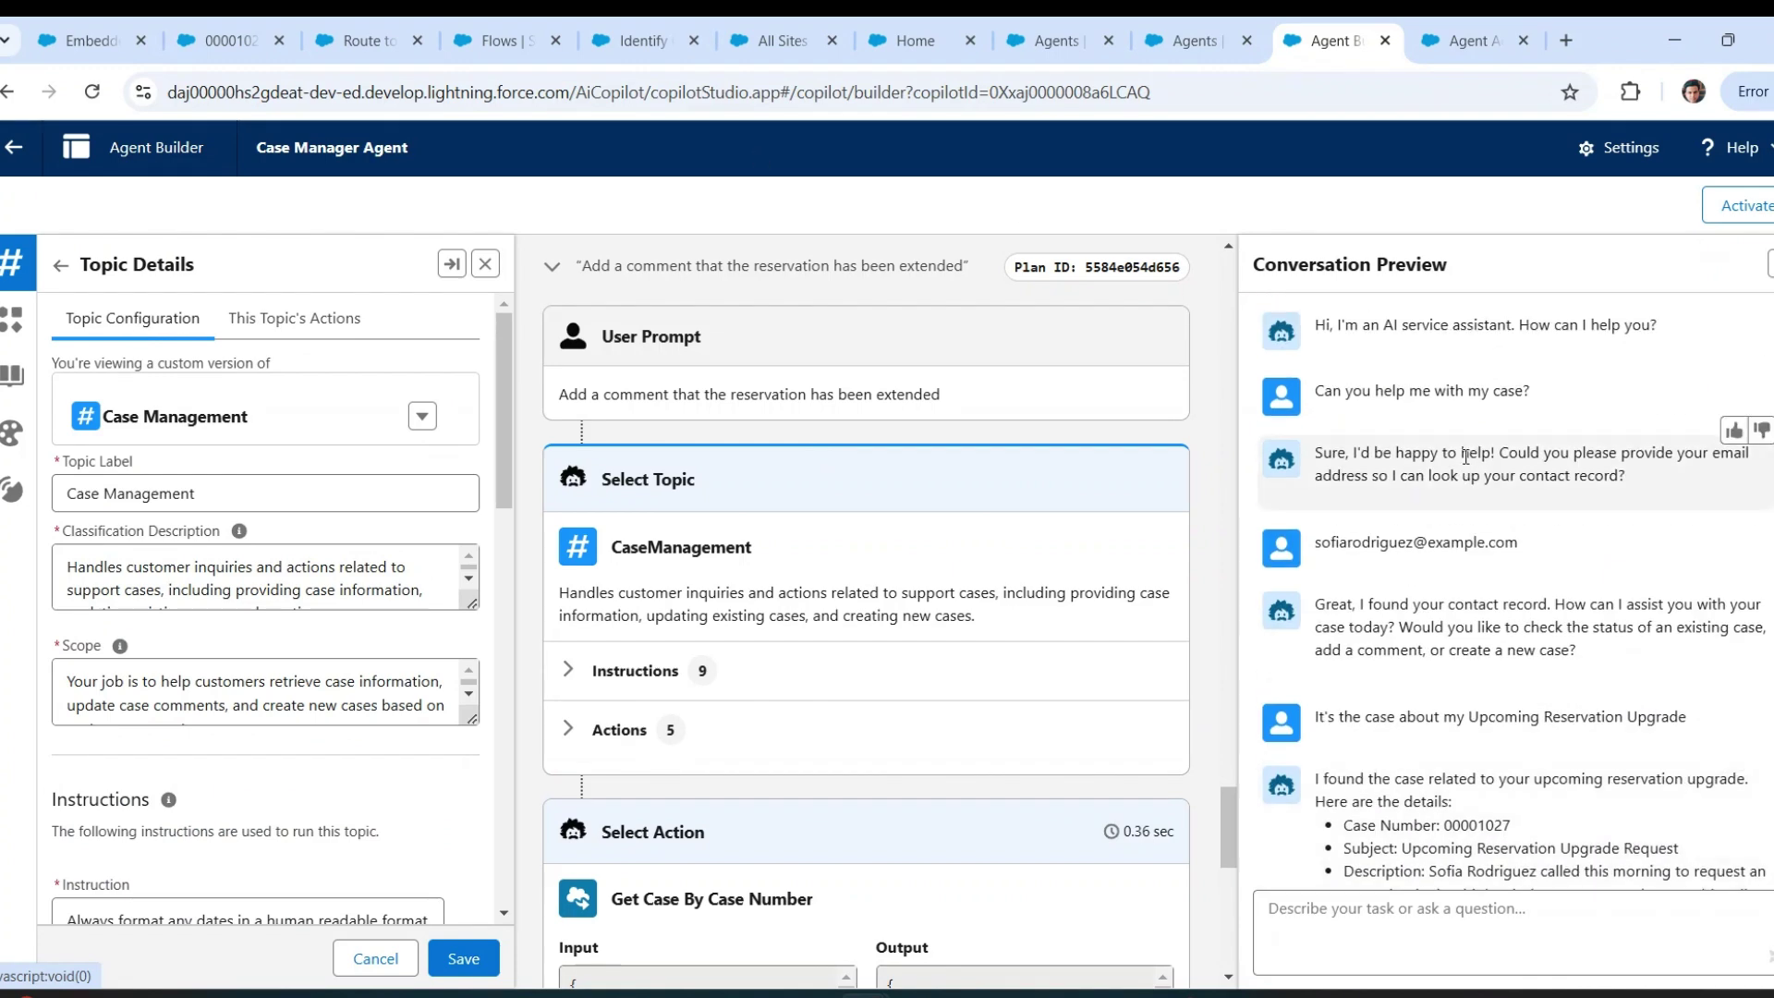
click(907, 43)
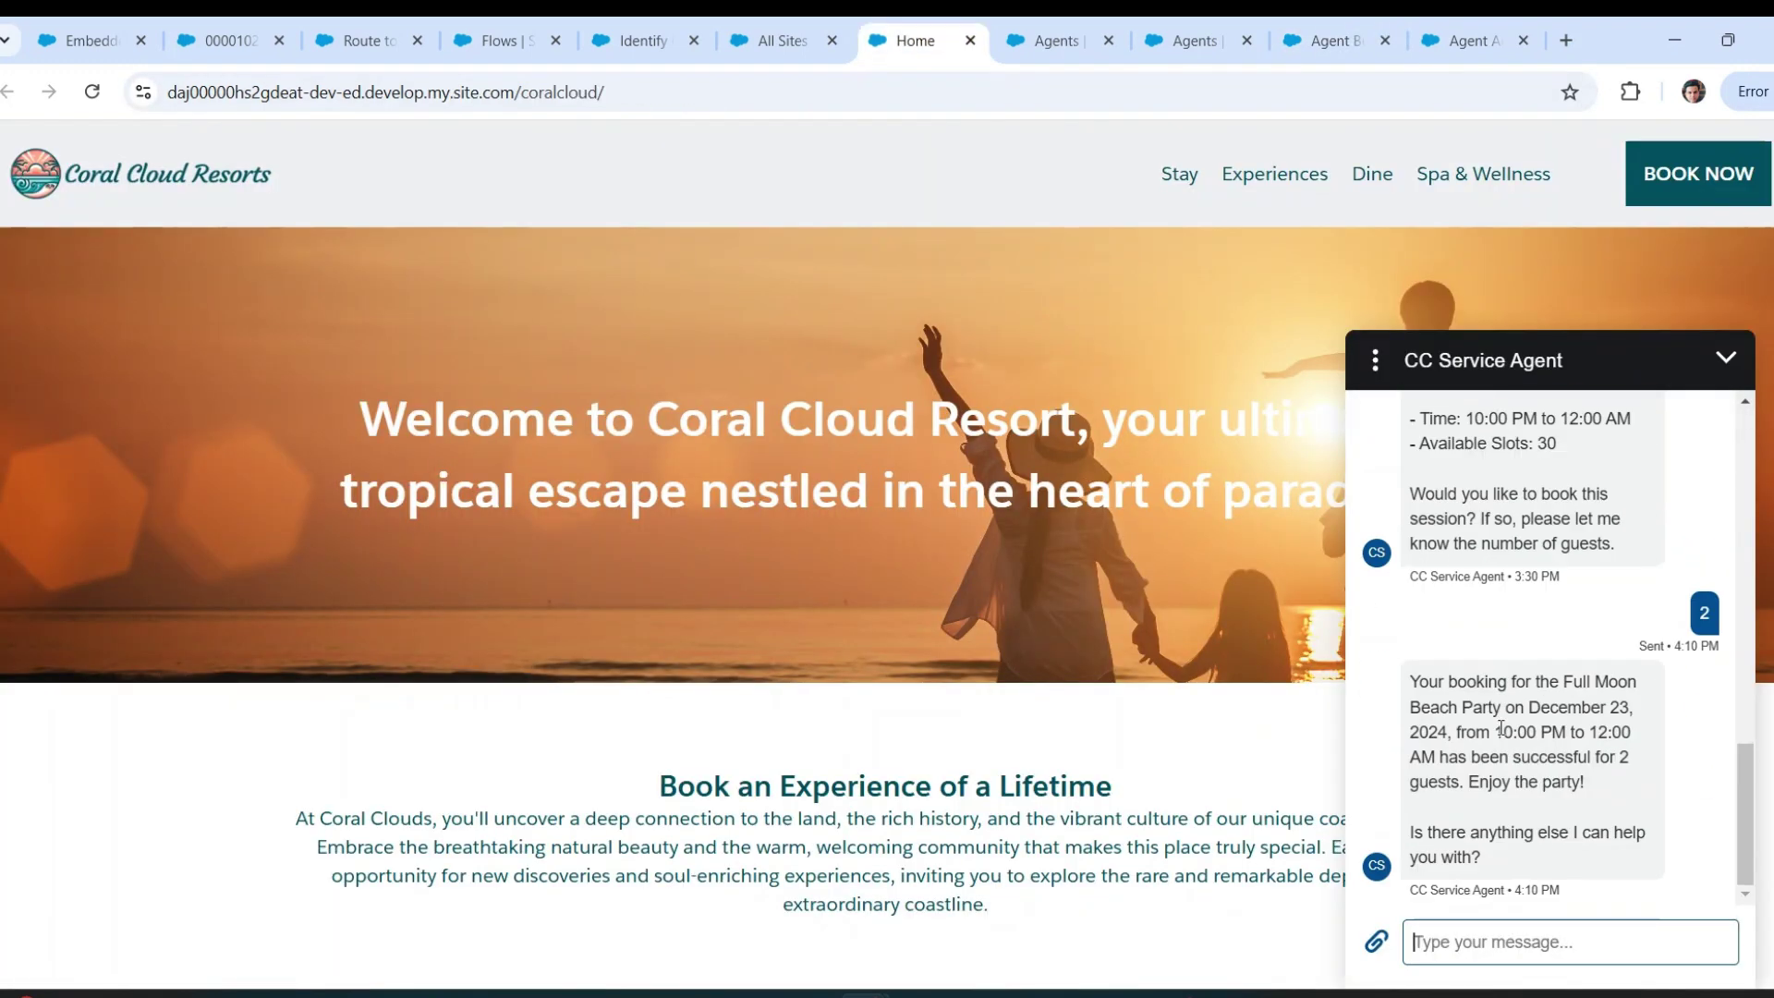
scroll(1501, 729, up, 10)
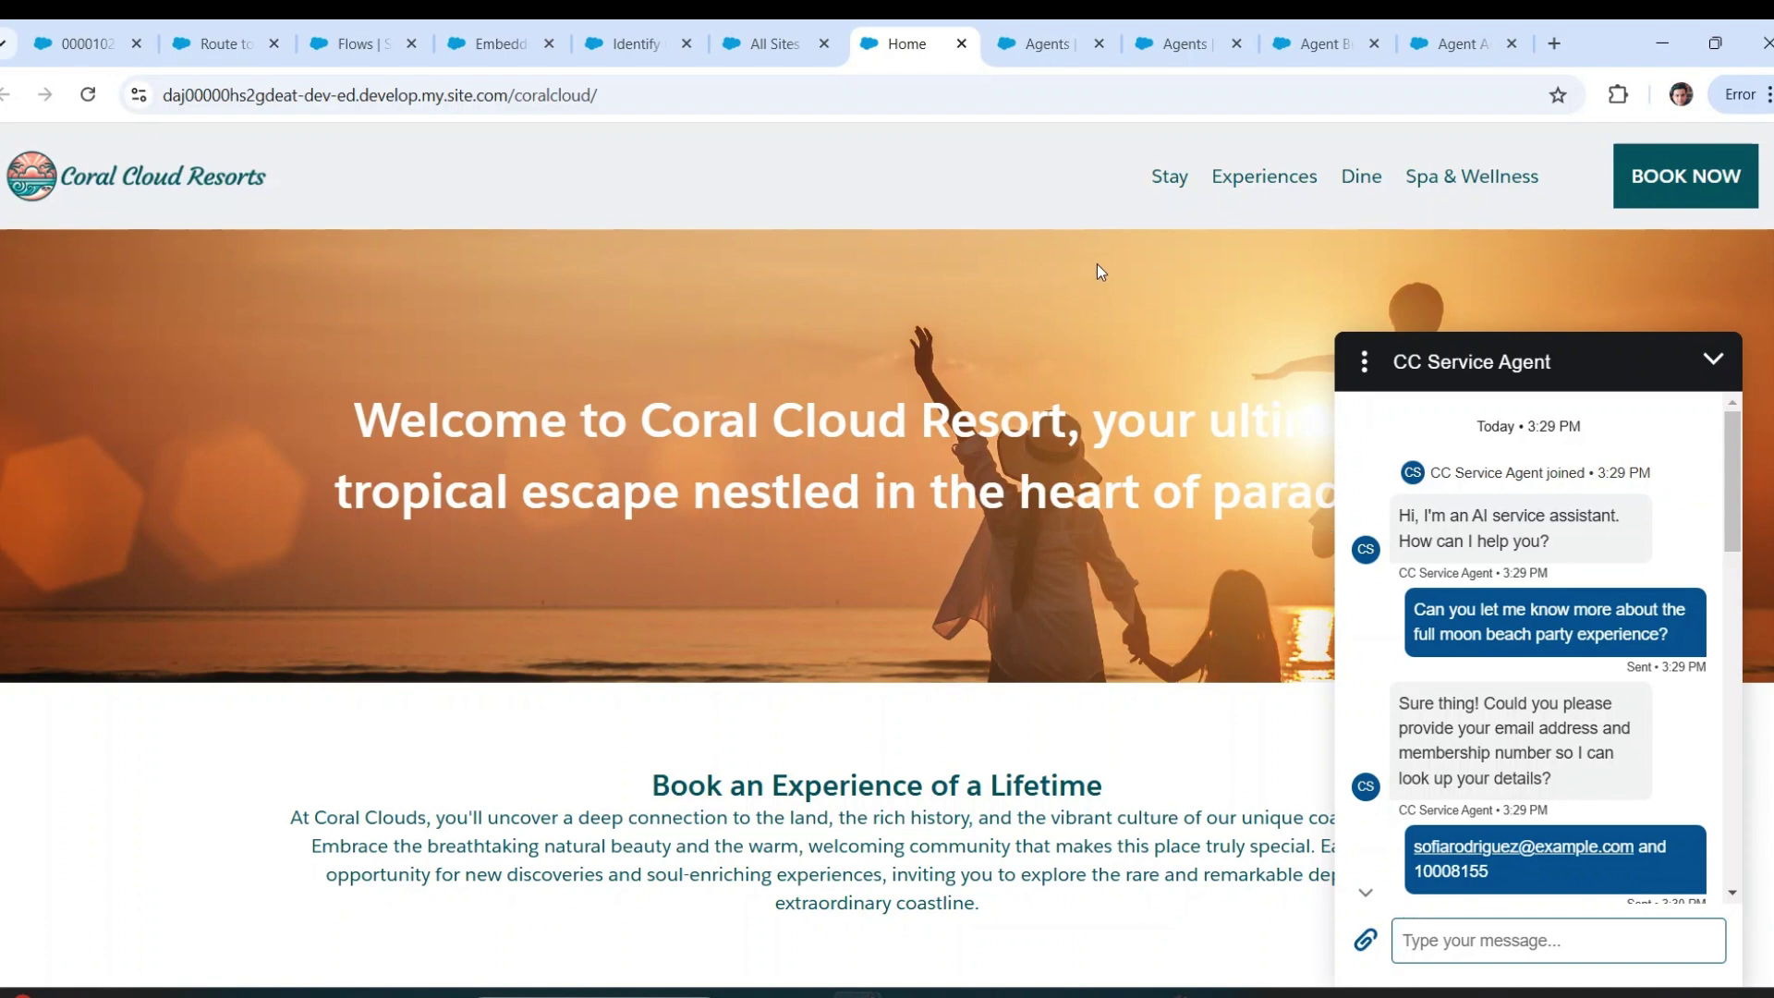
- Return to Agent Builder and activate the Case Manager Agent
click(1316, 46)
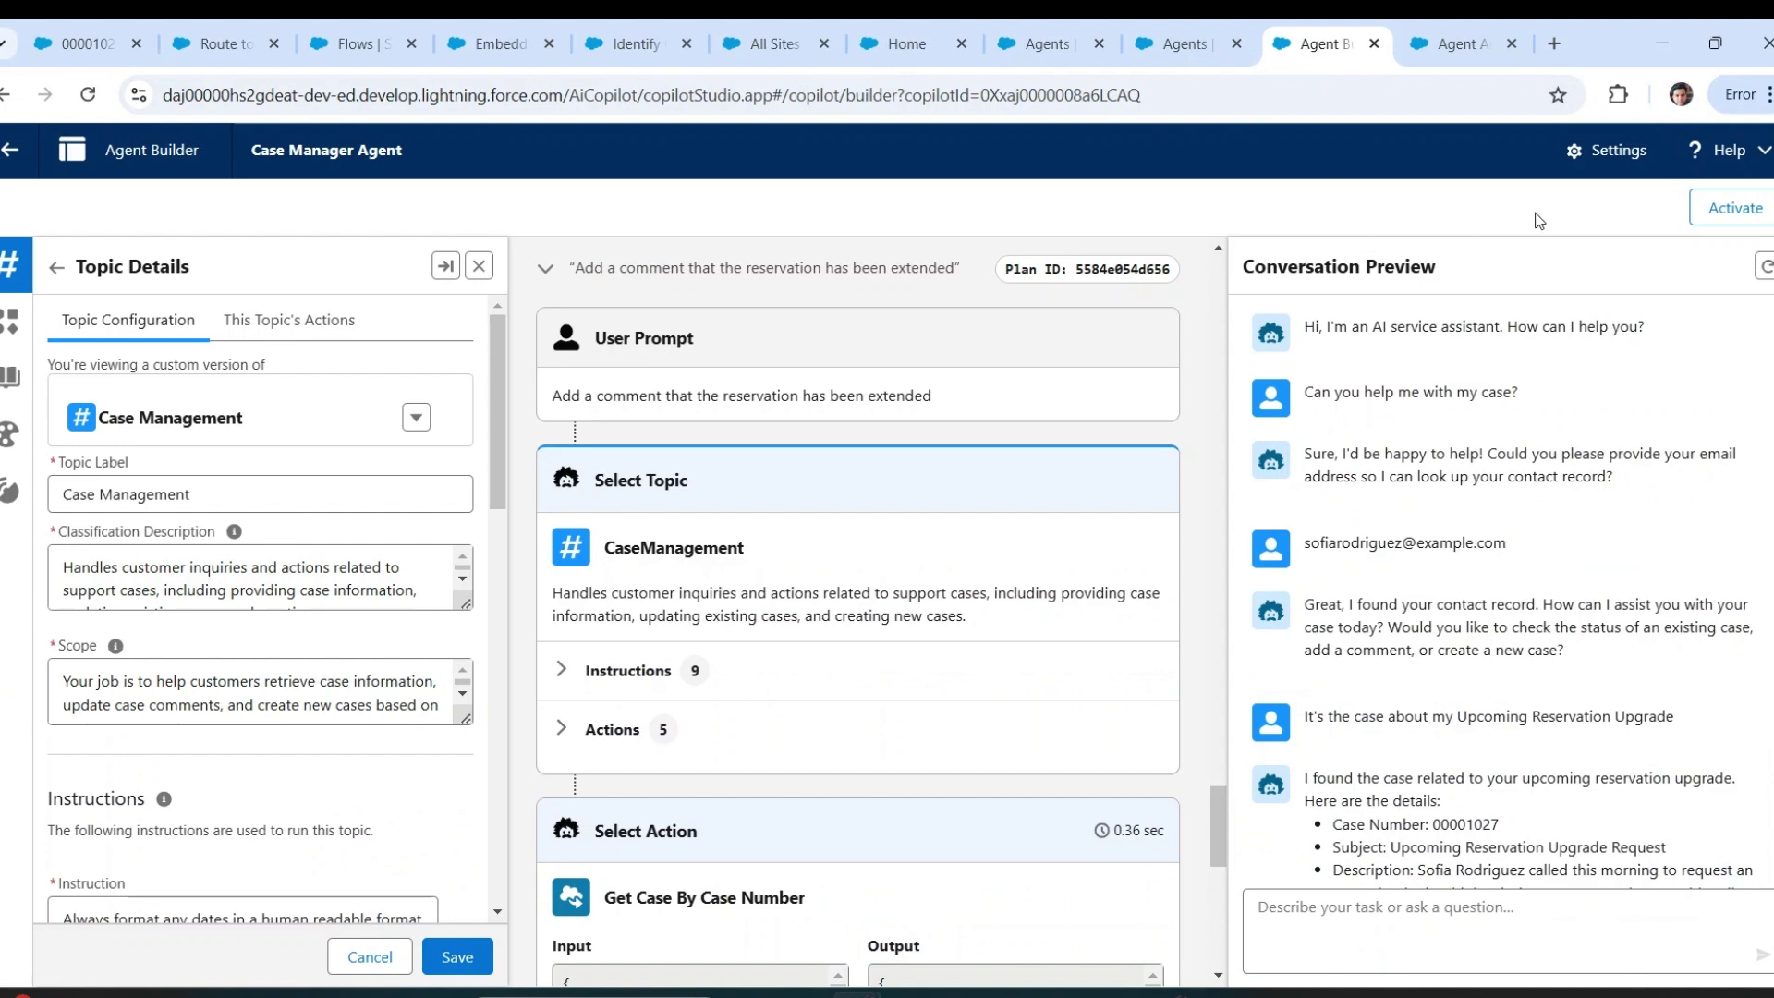
click(1737, 209)
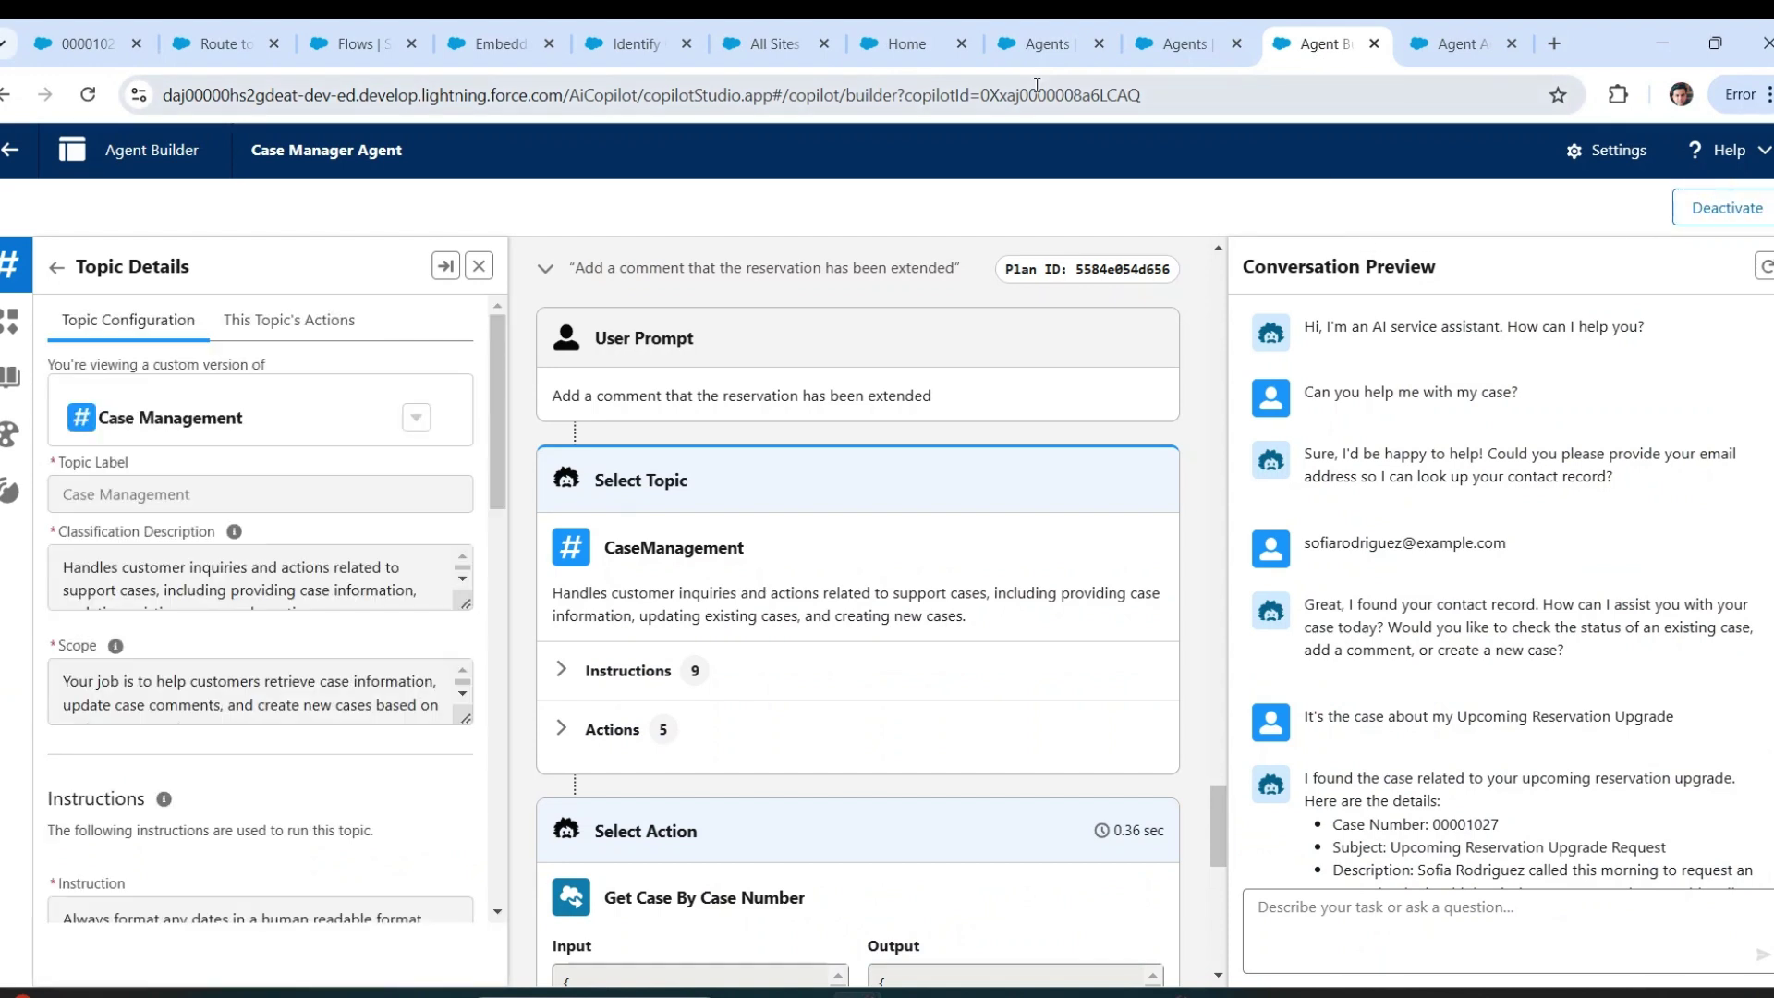
- Switch to Salesforce Setup and open the ESA Web Deployment settings from the embedded service deployments list
click(486, 44)
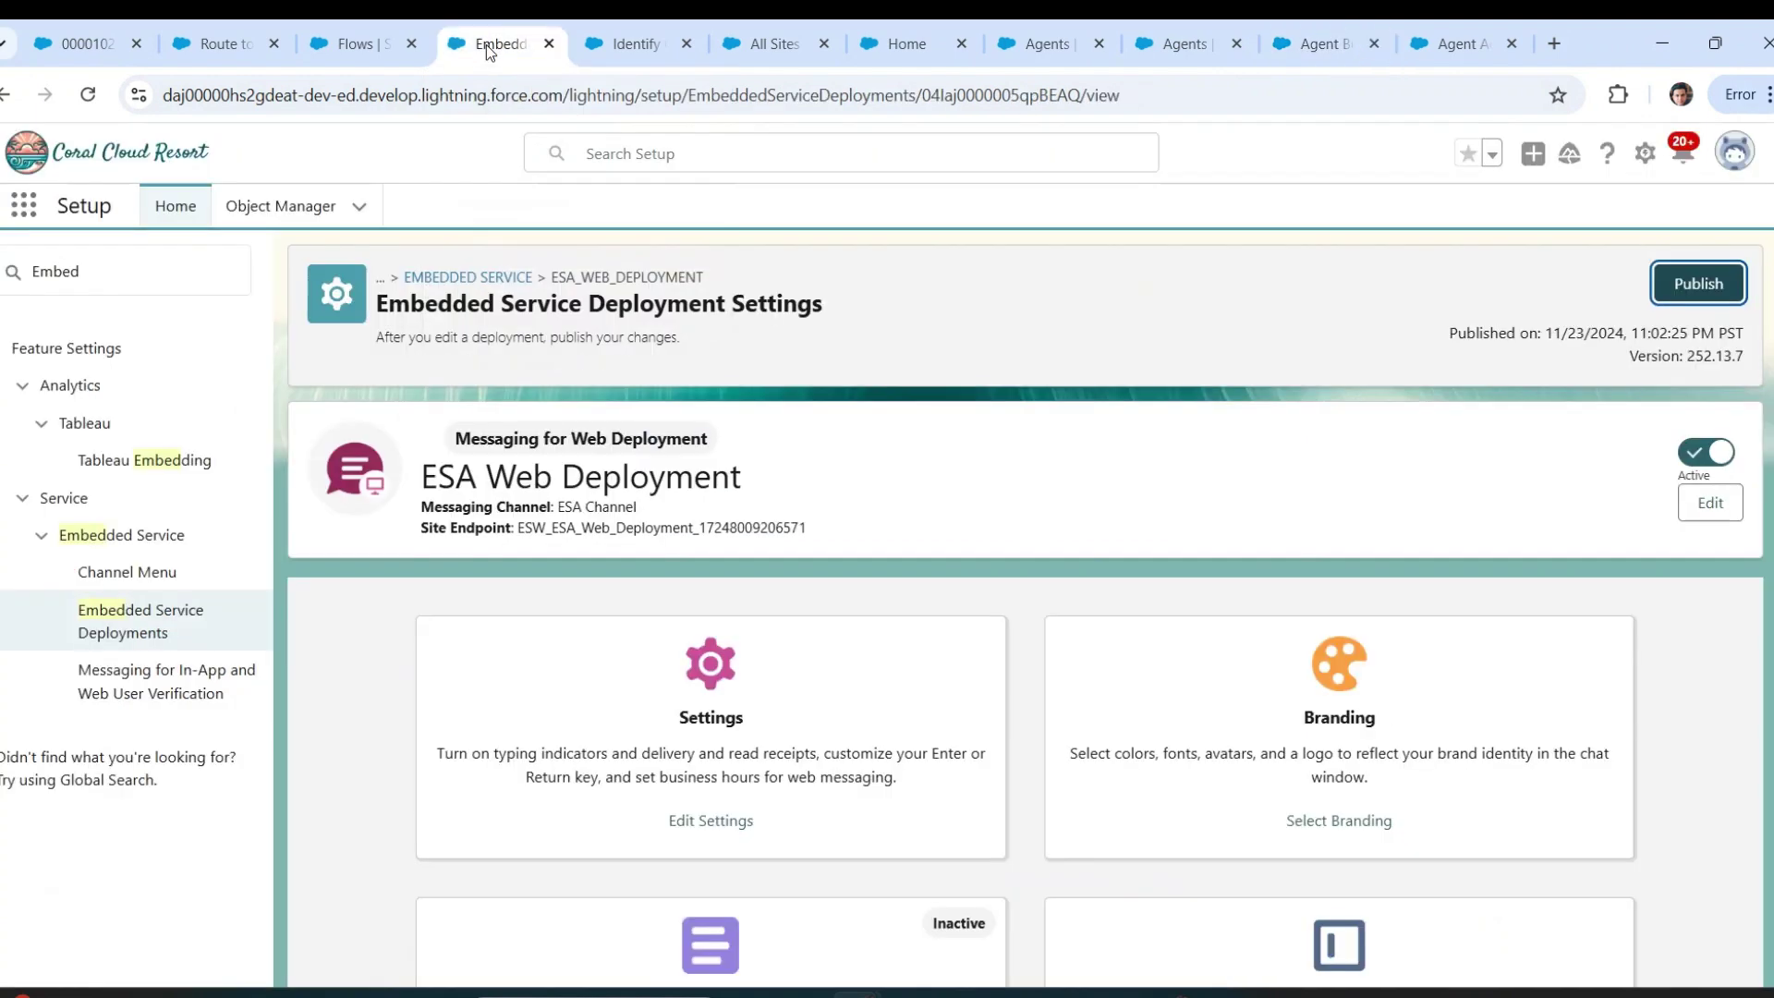
click(137, 615)
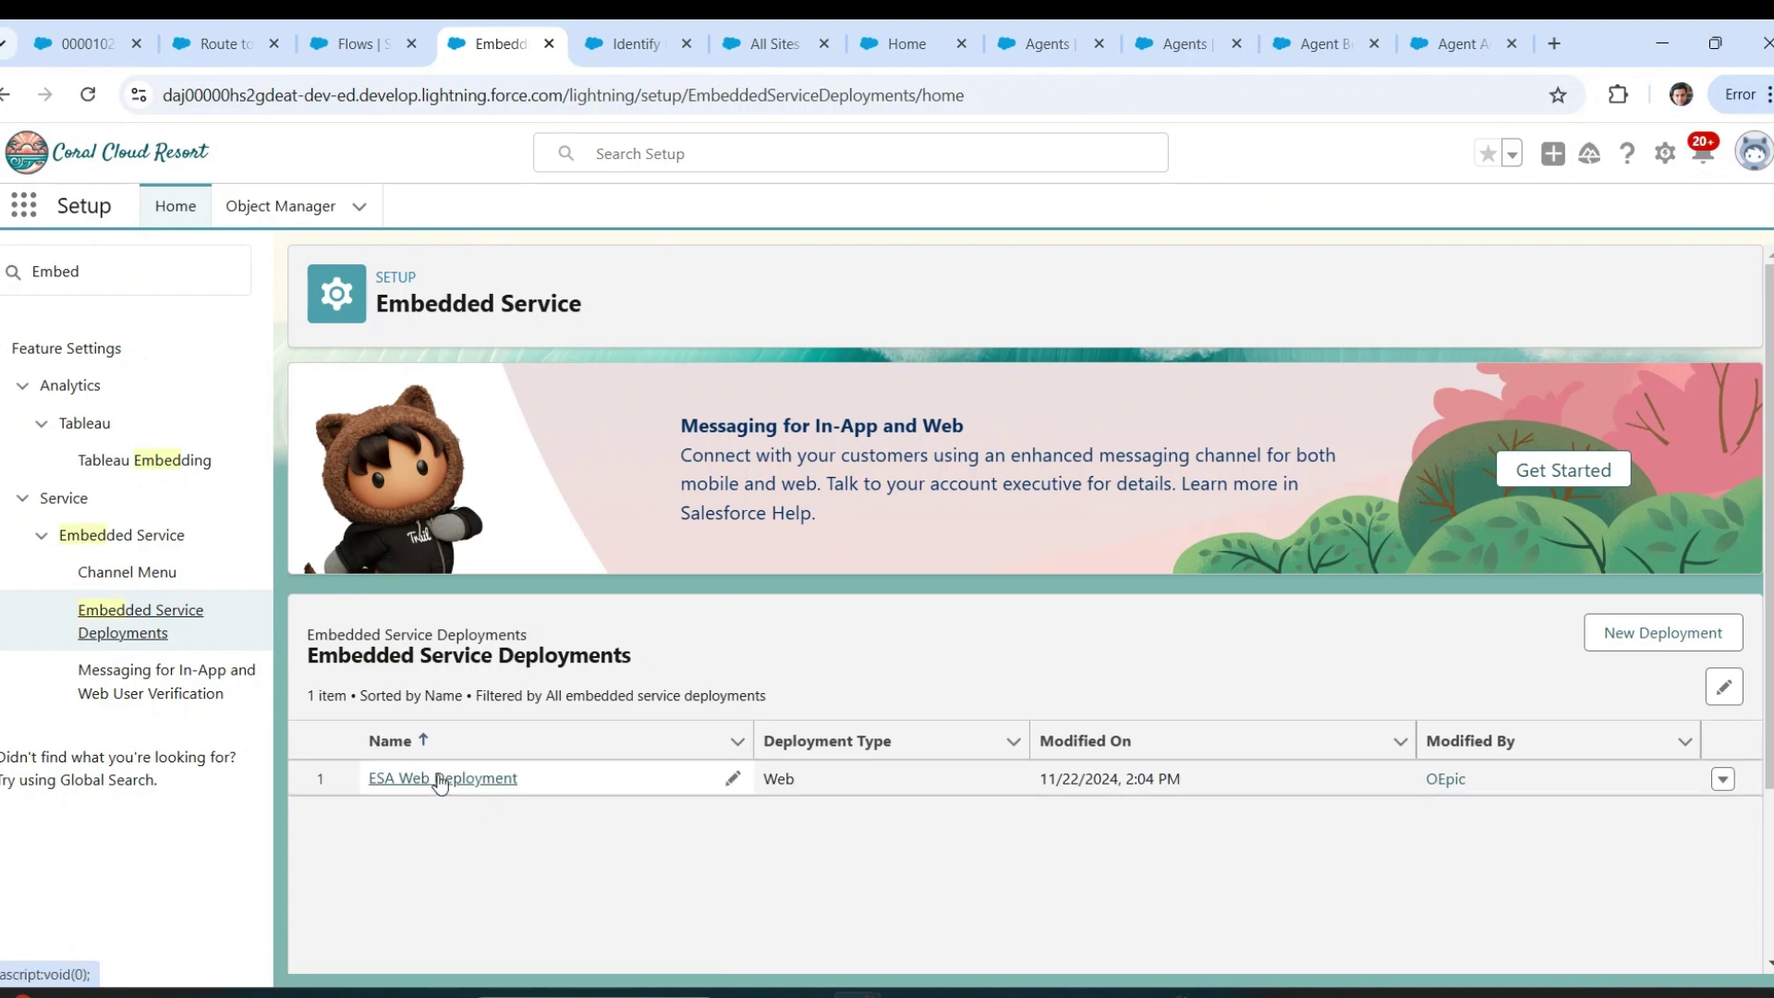
click(442, 780)
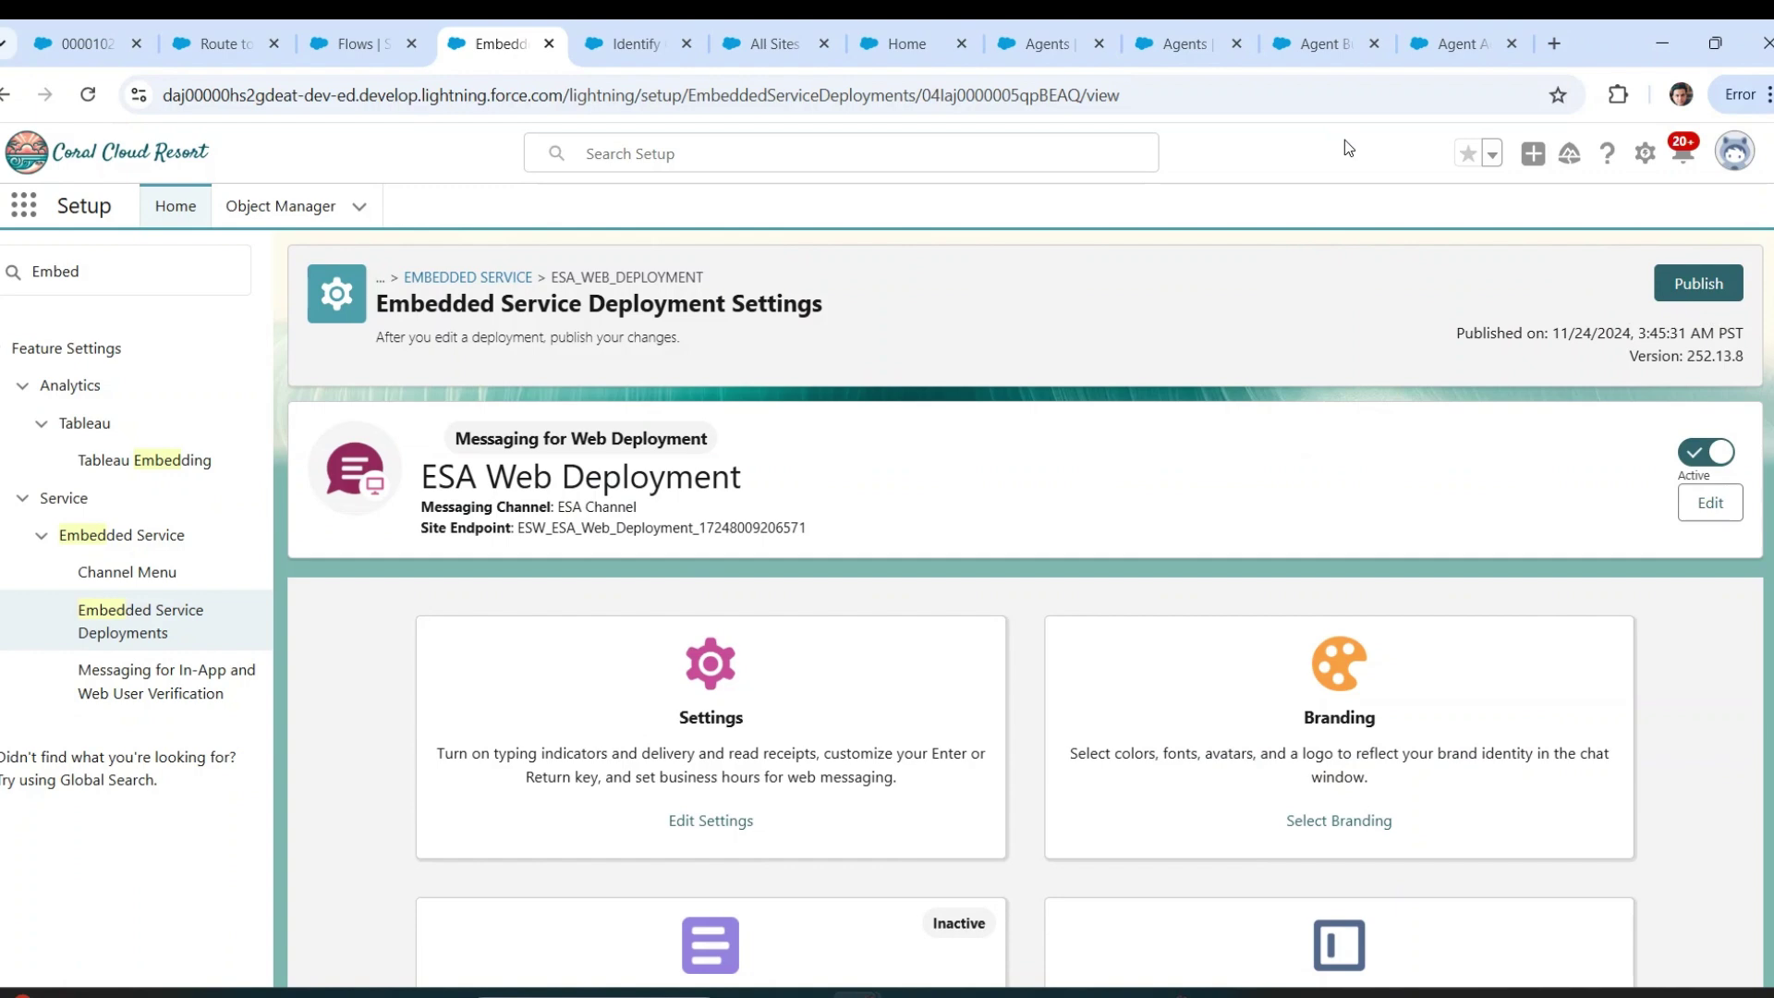
click(1312, 44)
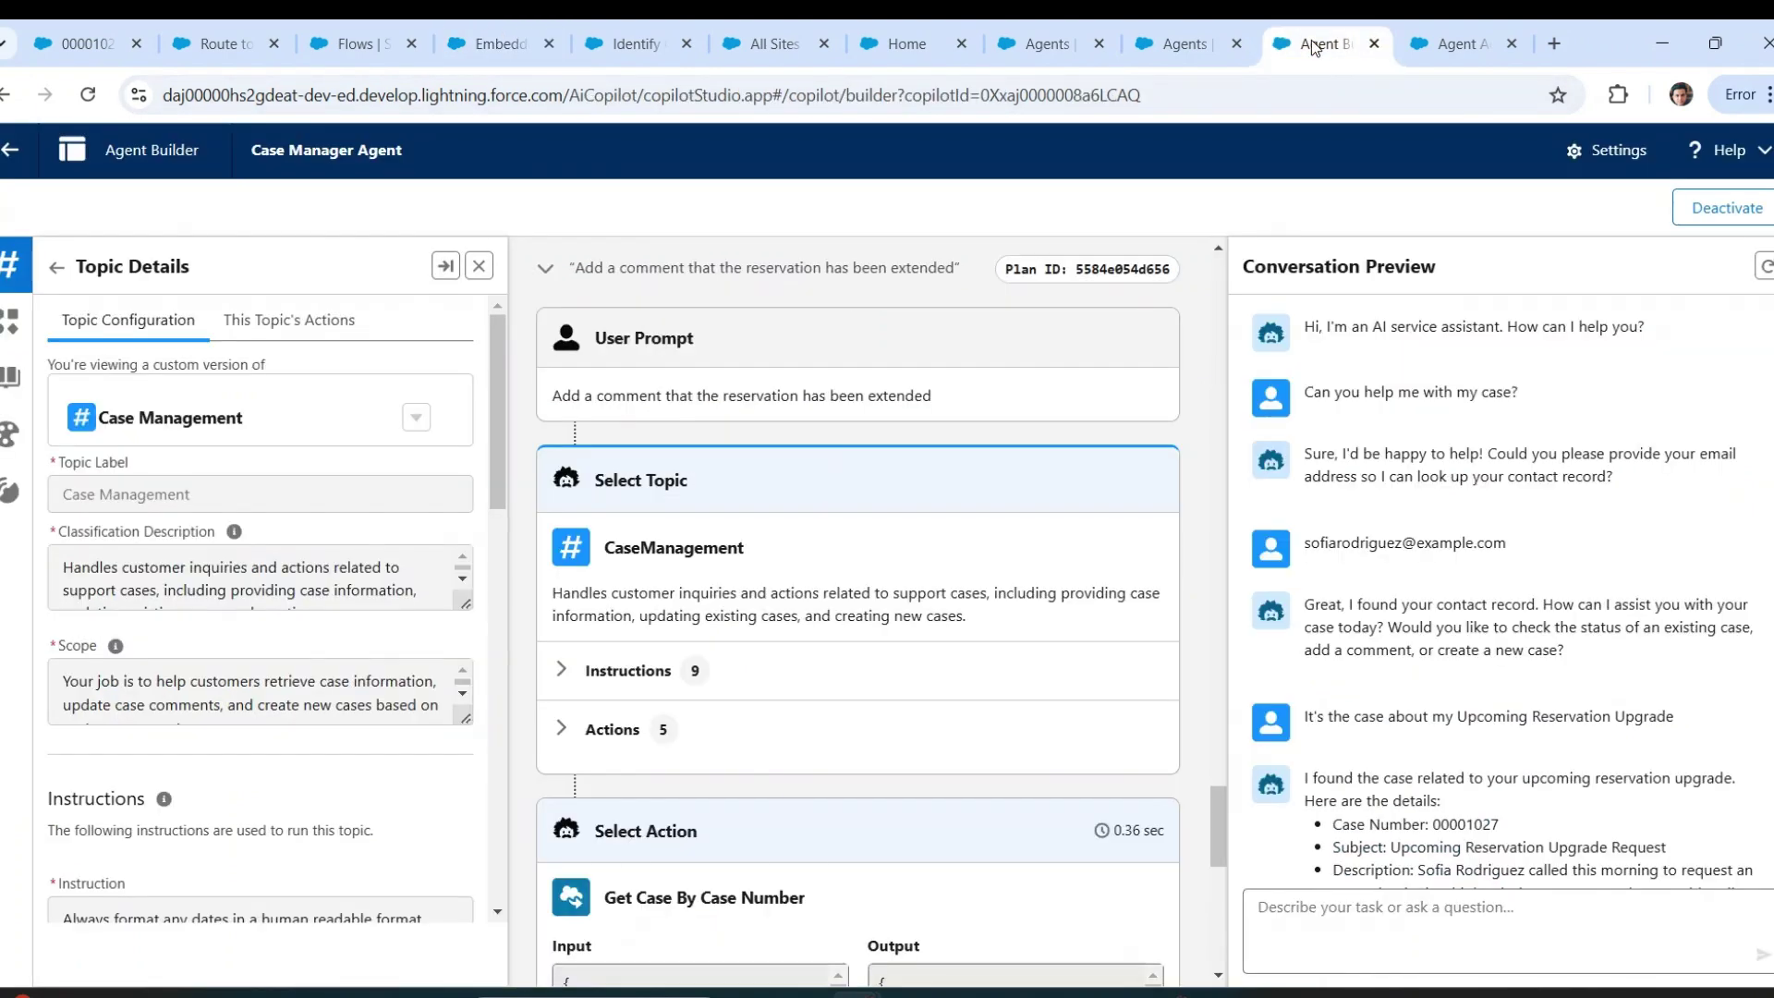
click(484, 48)
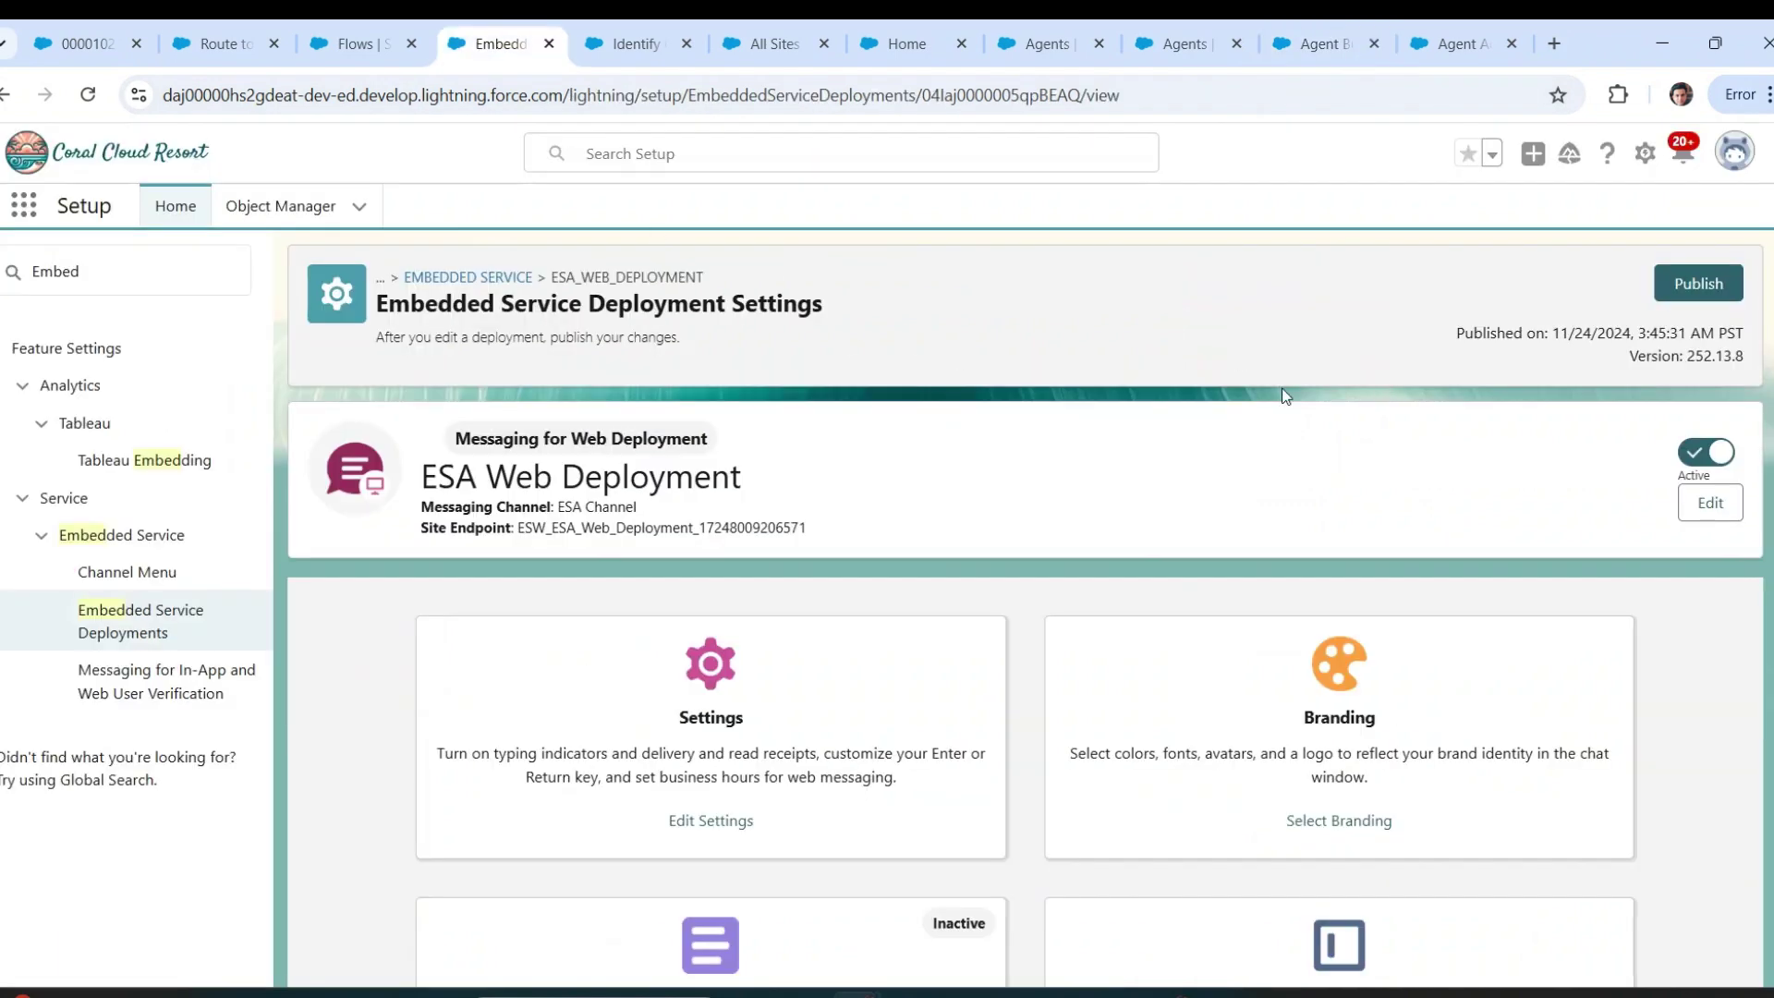
- Switch to the Route to ESA flow and set the Route Work element's Agentforce Service Agent to Case Manager Agent
click(197, 52)
click(87, 94)
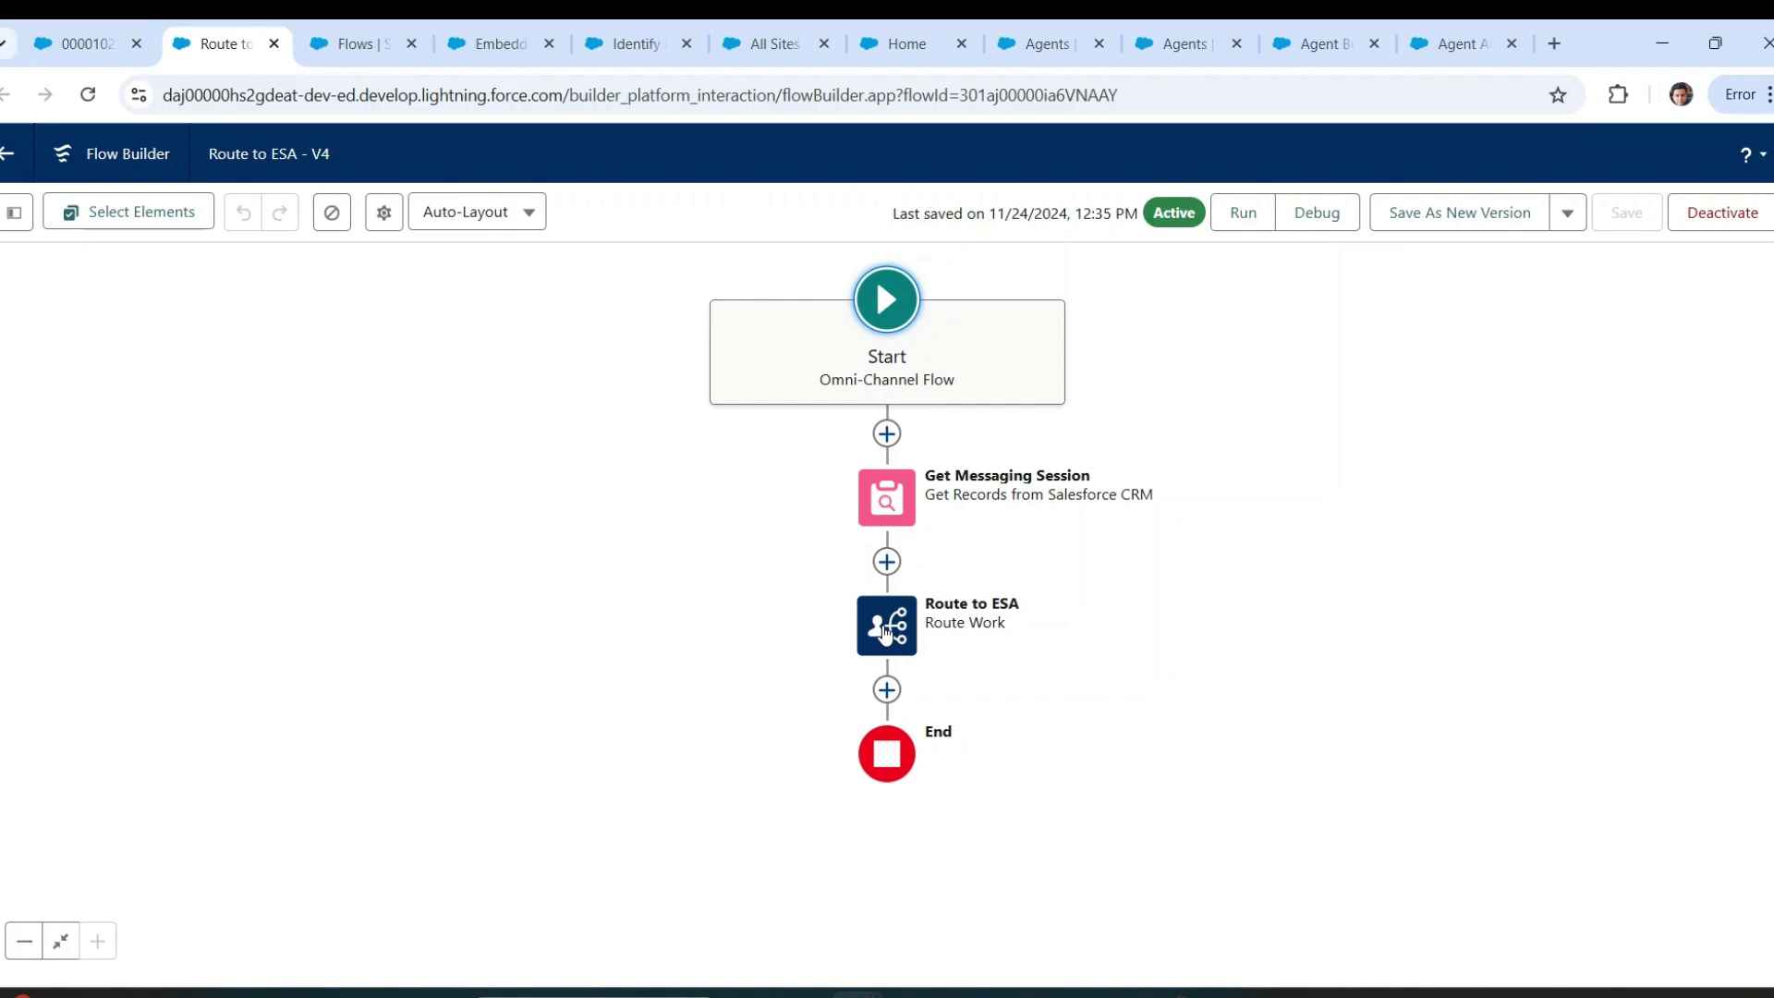
click(884, 632)
scroll(1249, 682, down, 4)
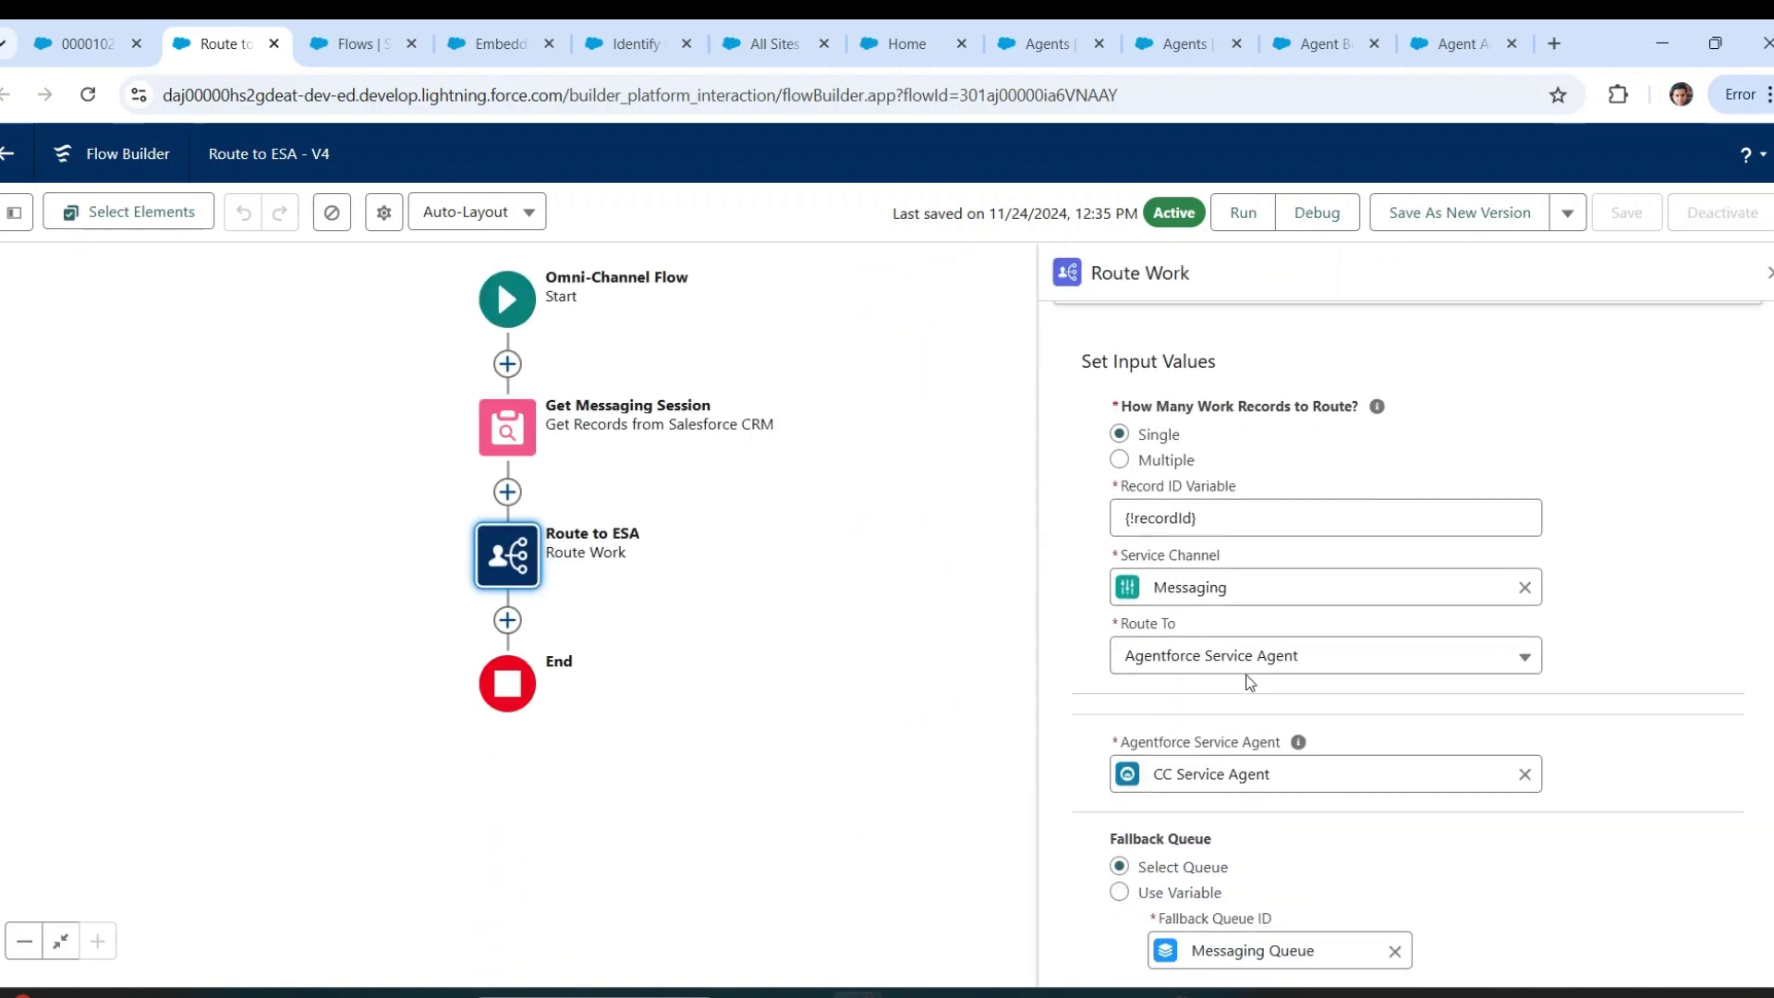
scroll(1249, 682, down, 1)
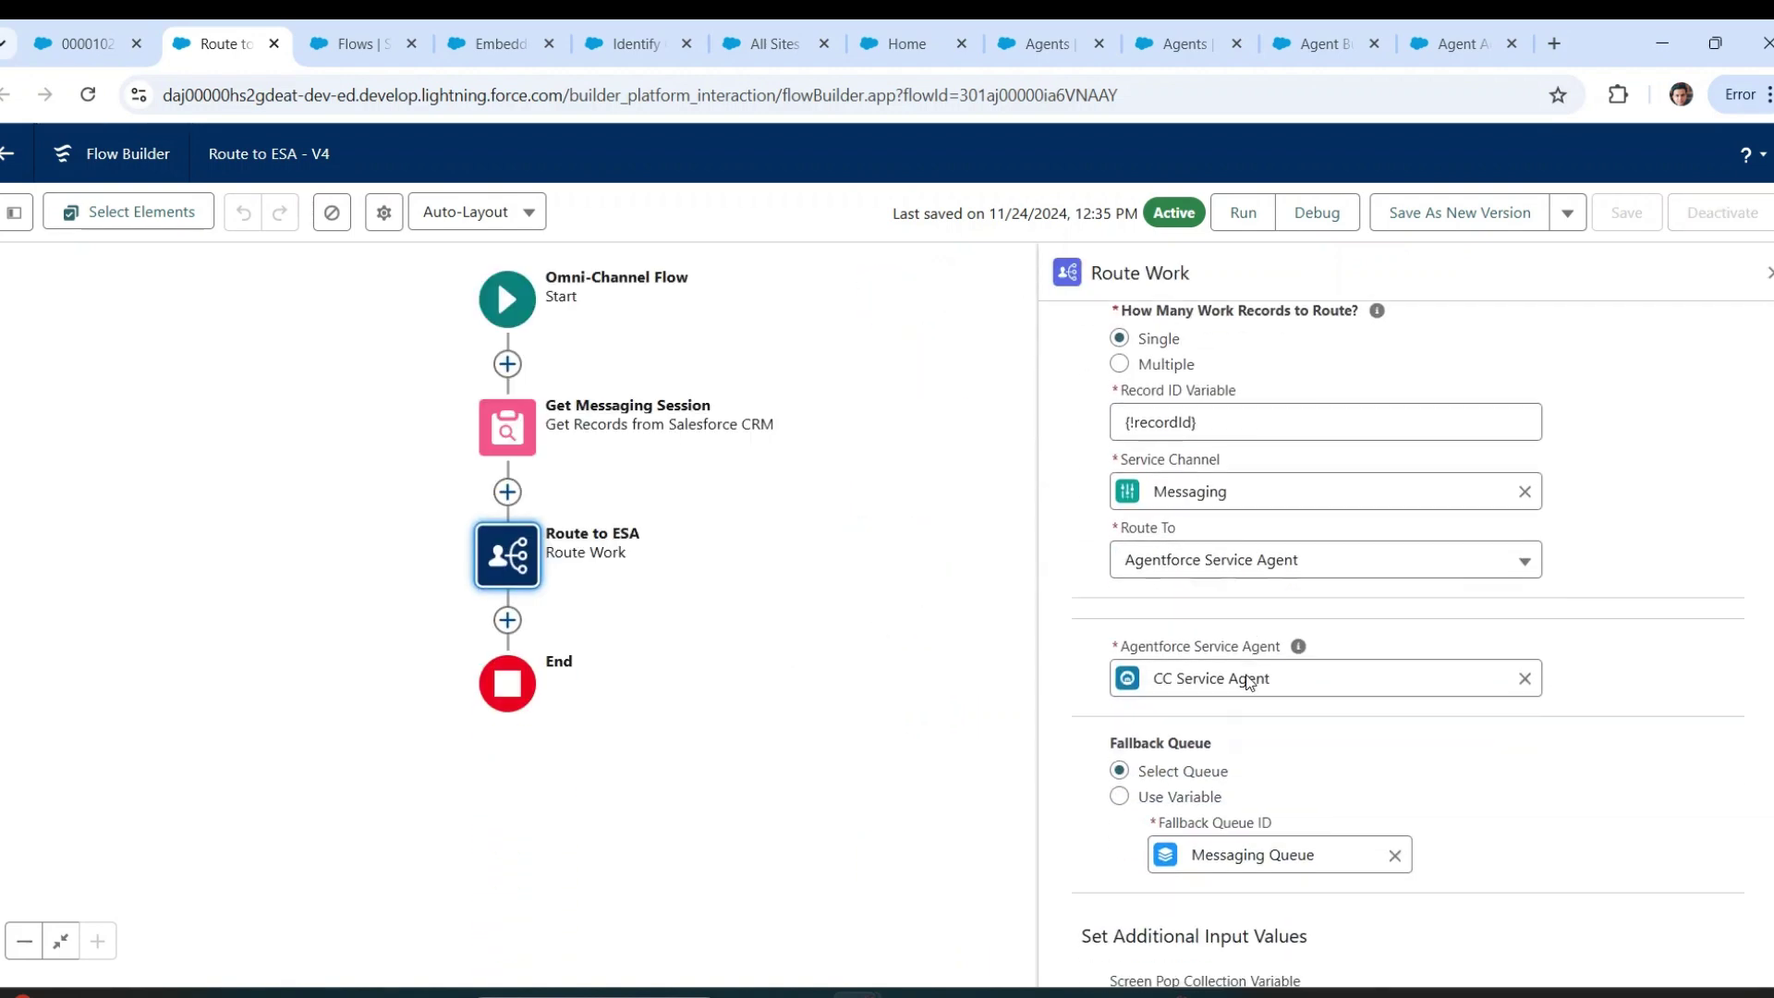
click(1230, 565)
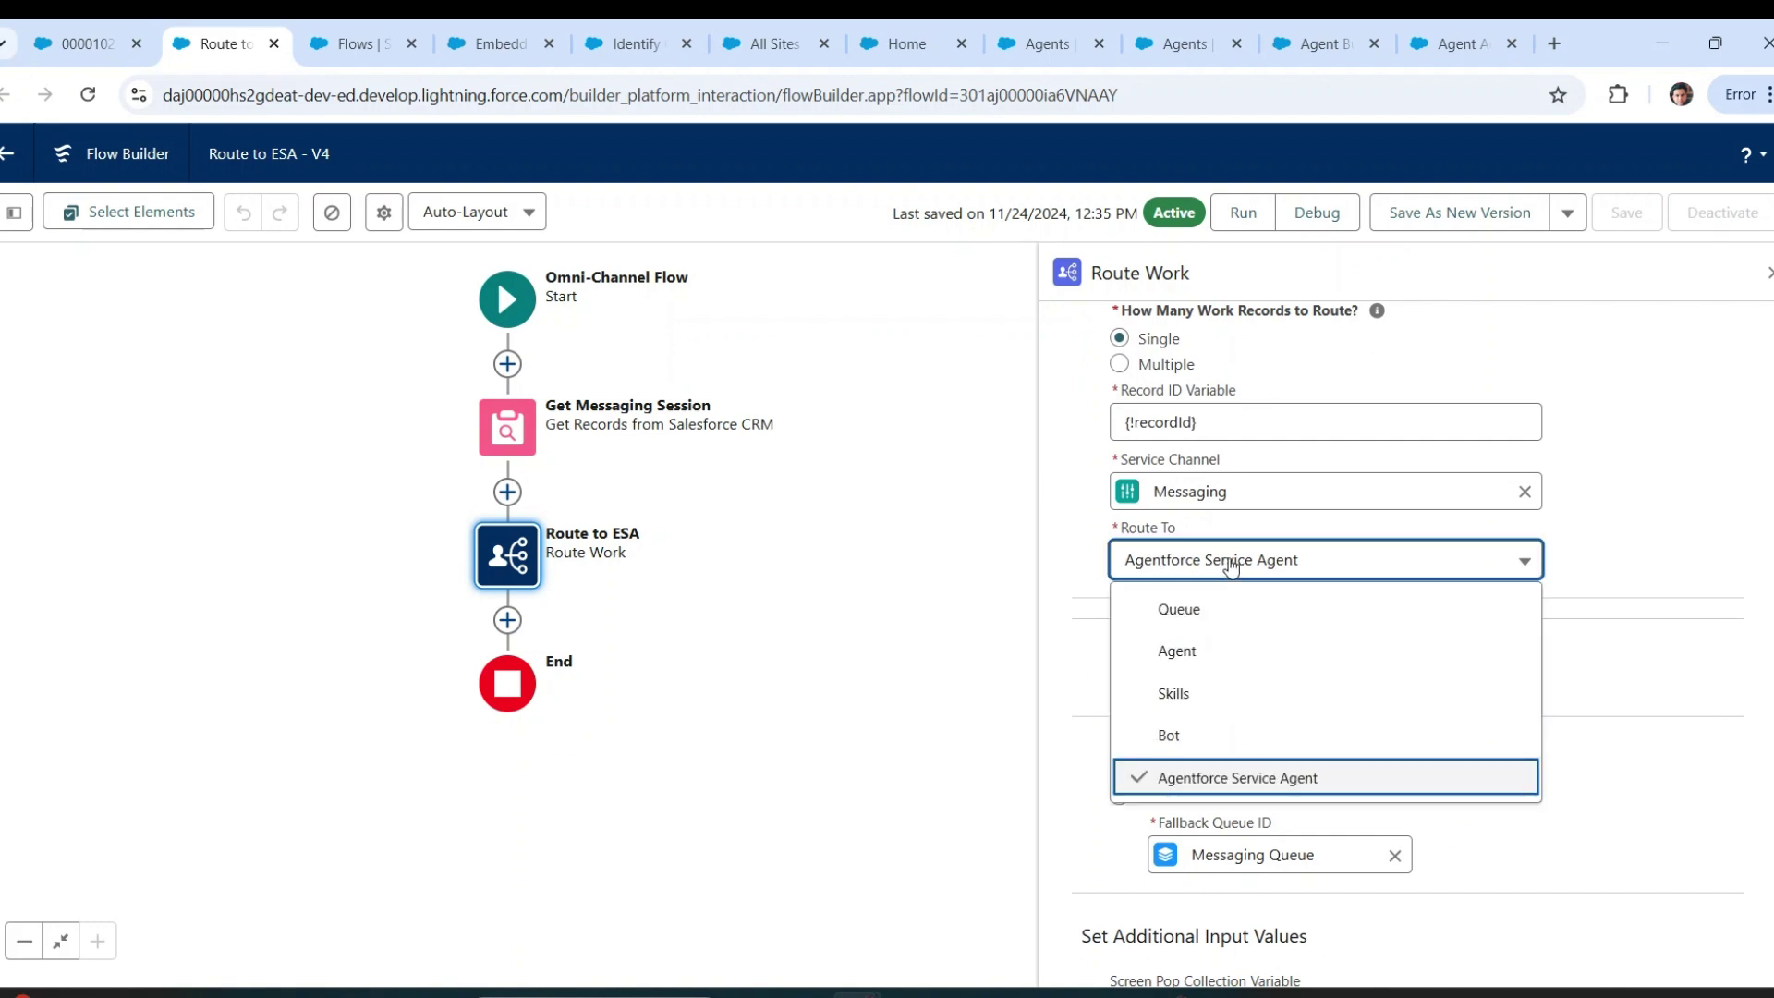
click(1655, 566)
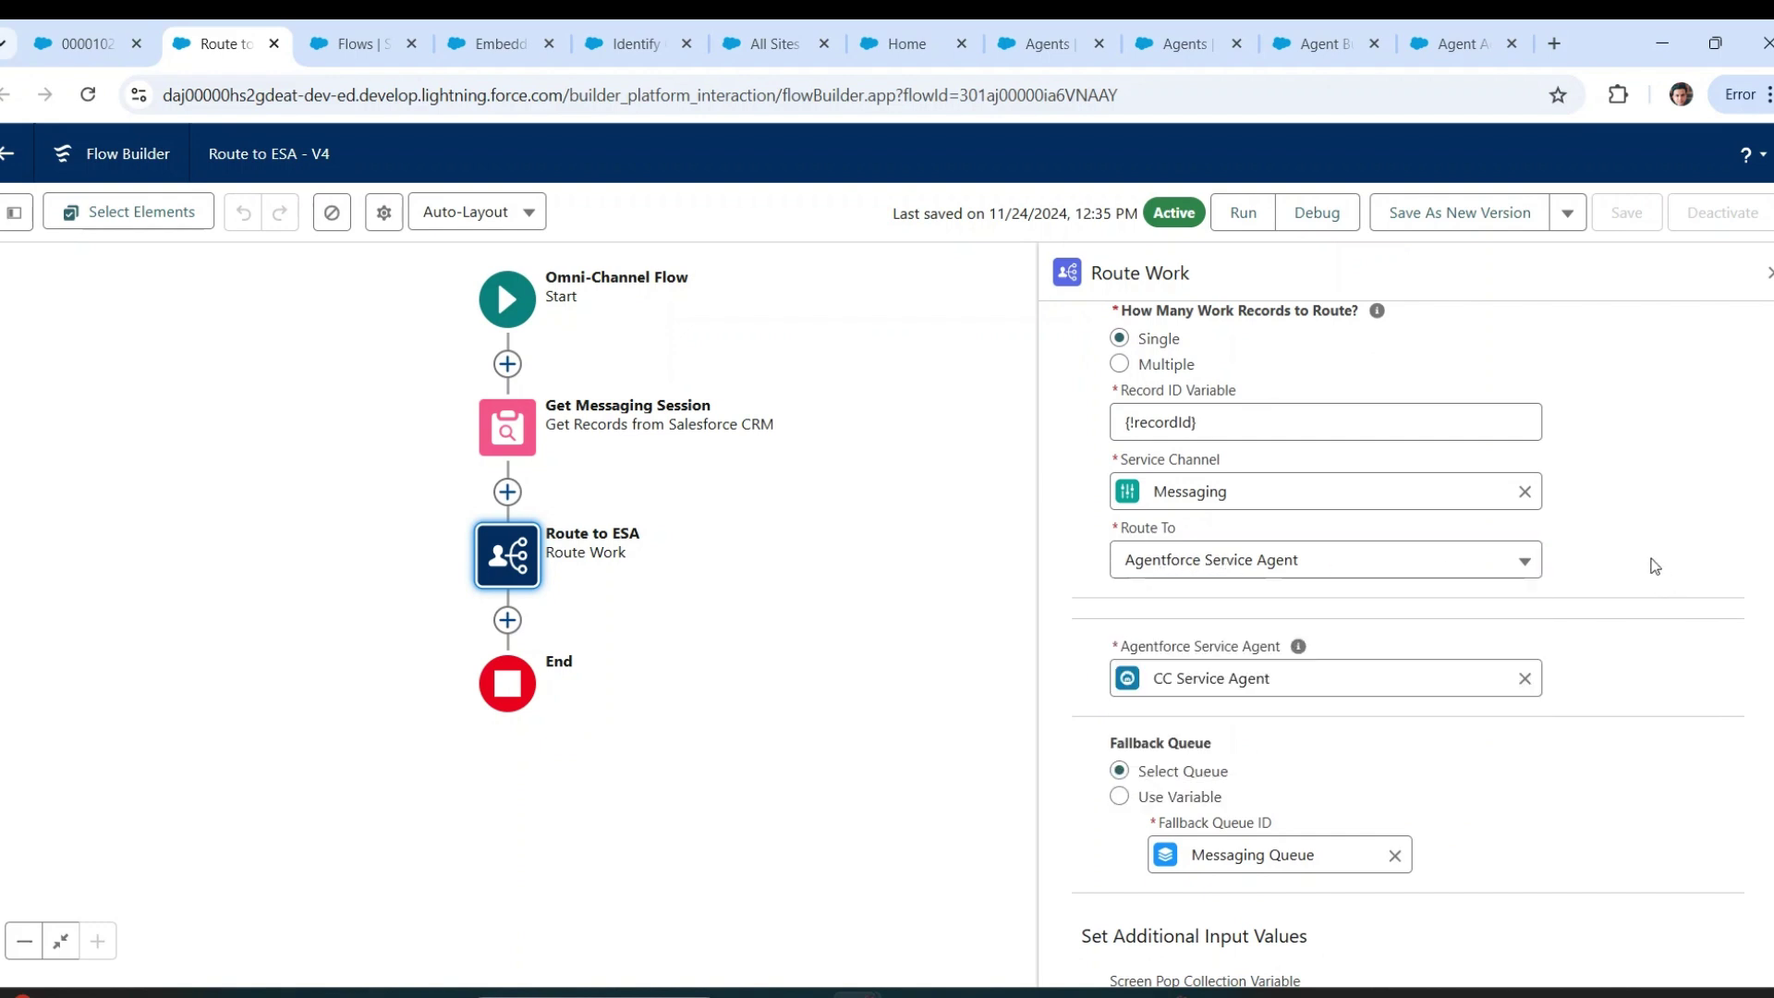
click(1525, 679)
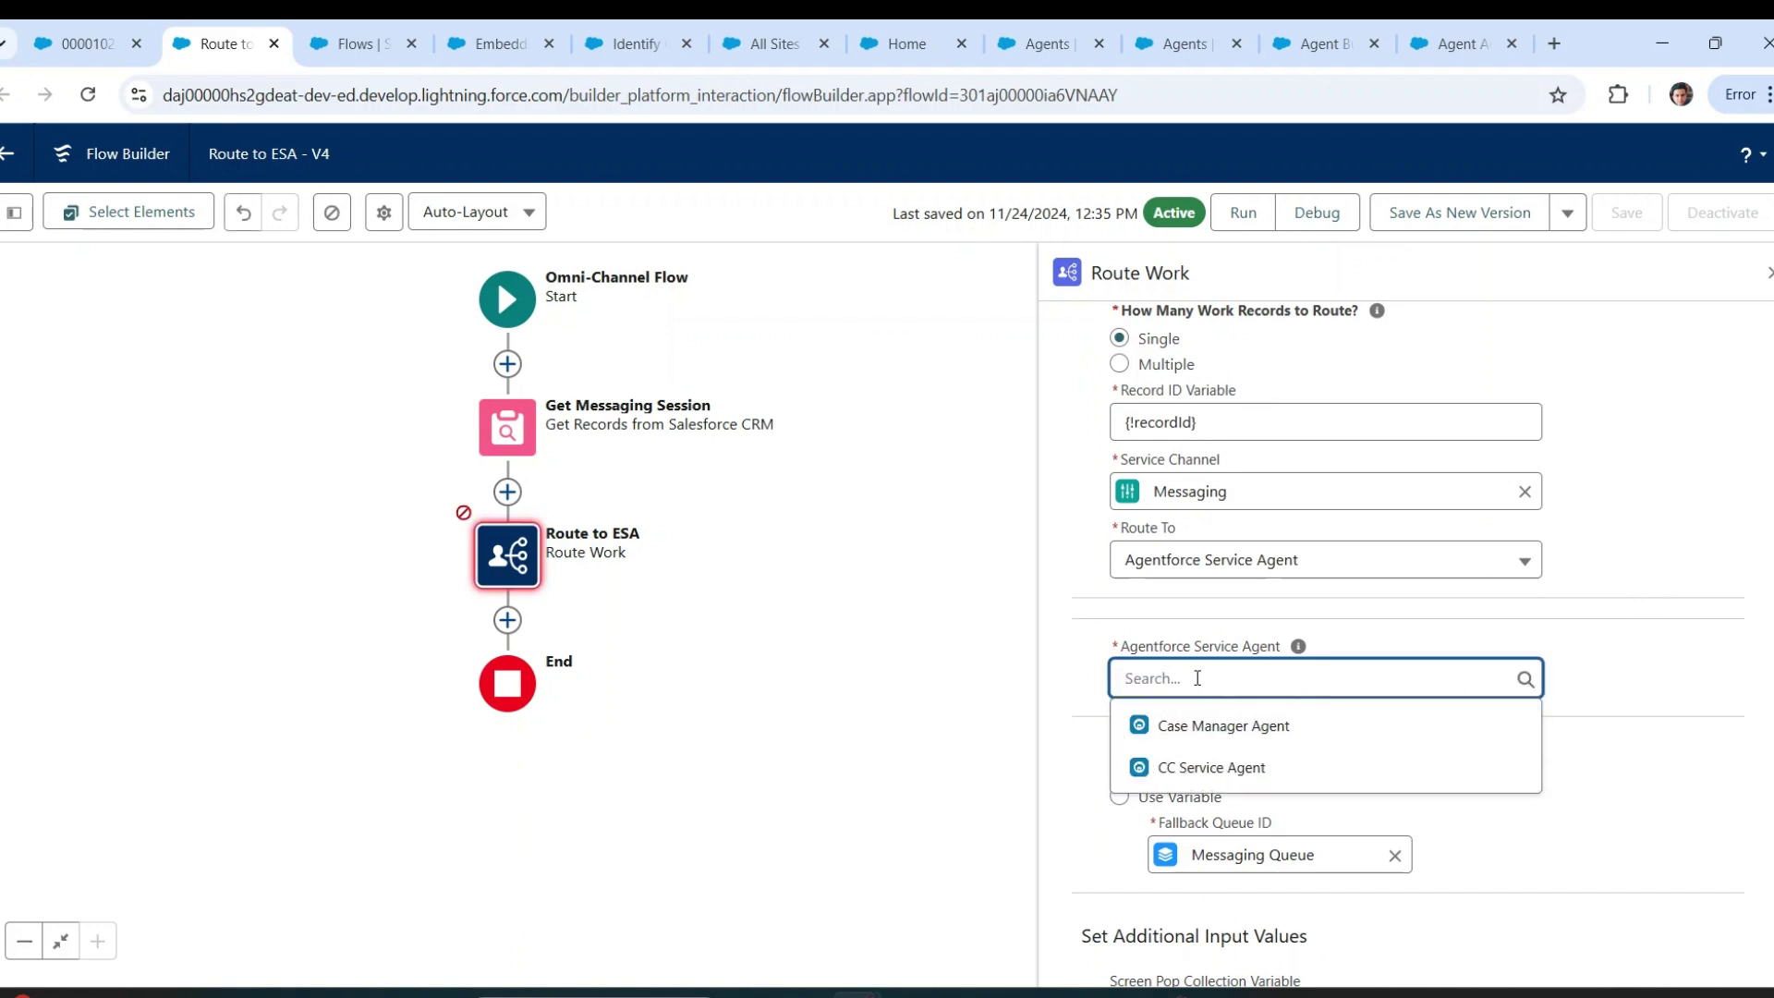
click(1225, 726)
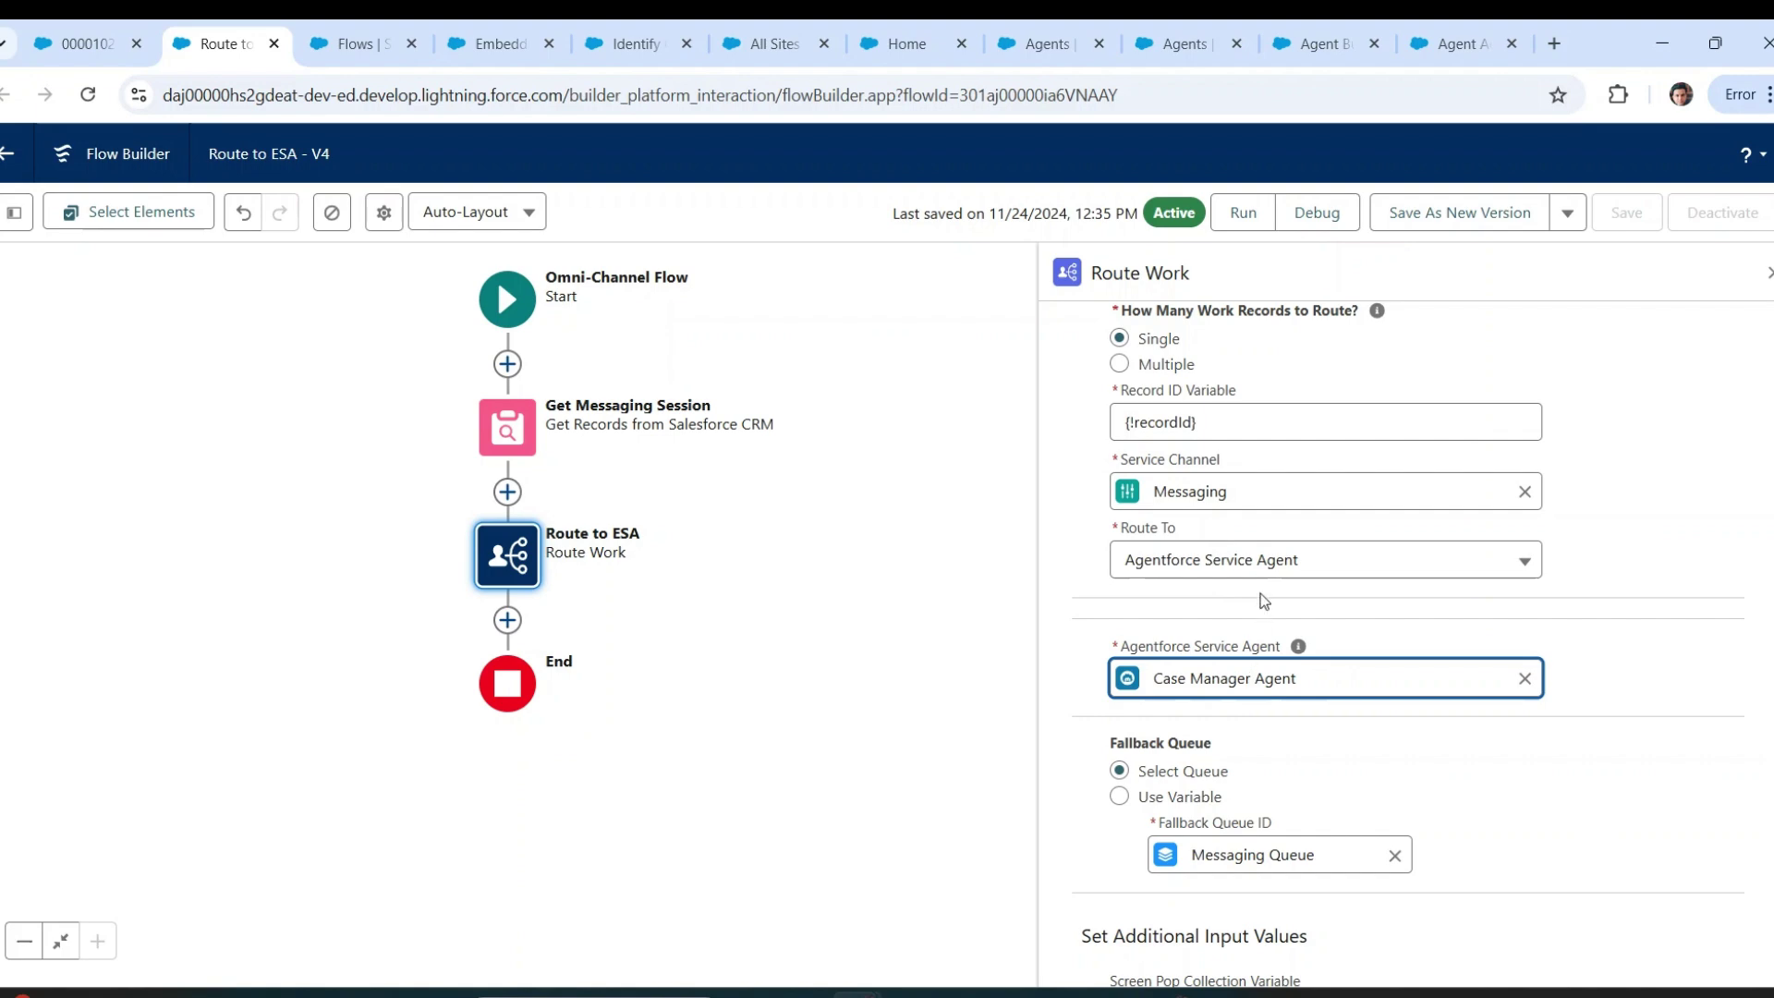
- Save the Route to ESA flow as a new version and activate that version
click(1454, 212)
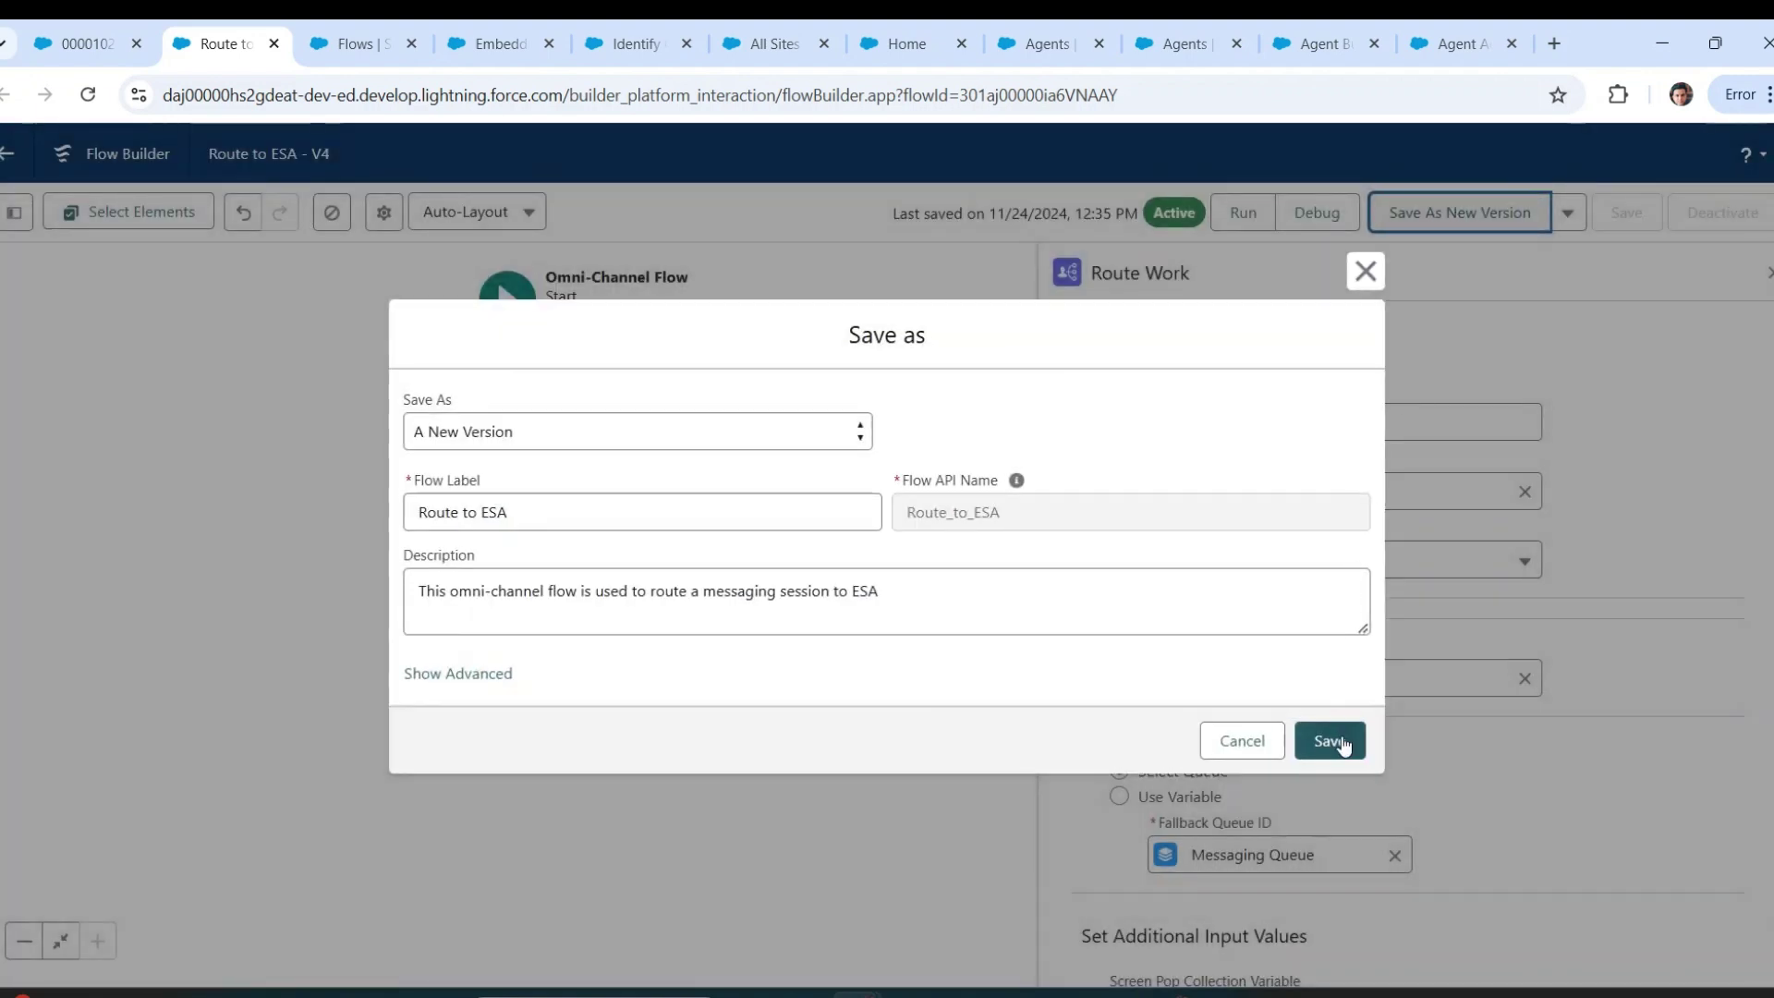
click(1342, 737)
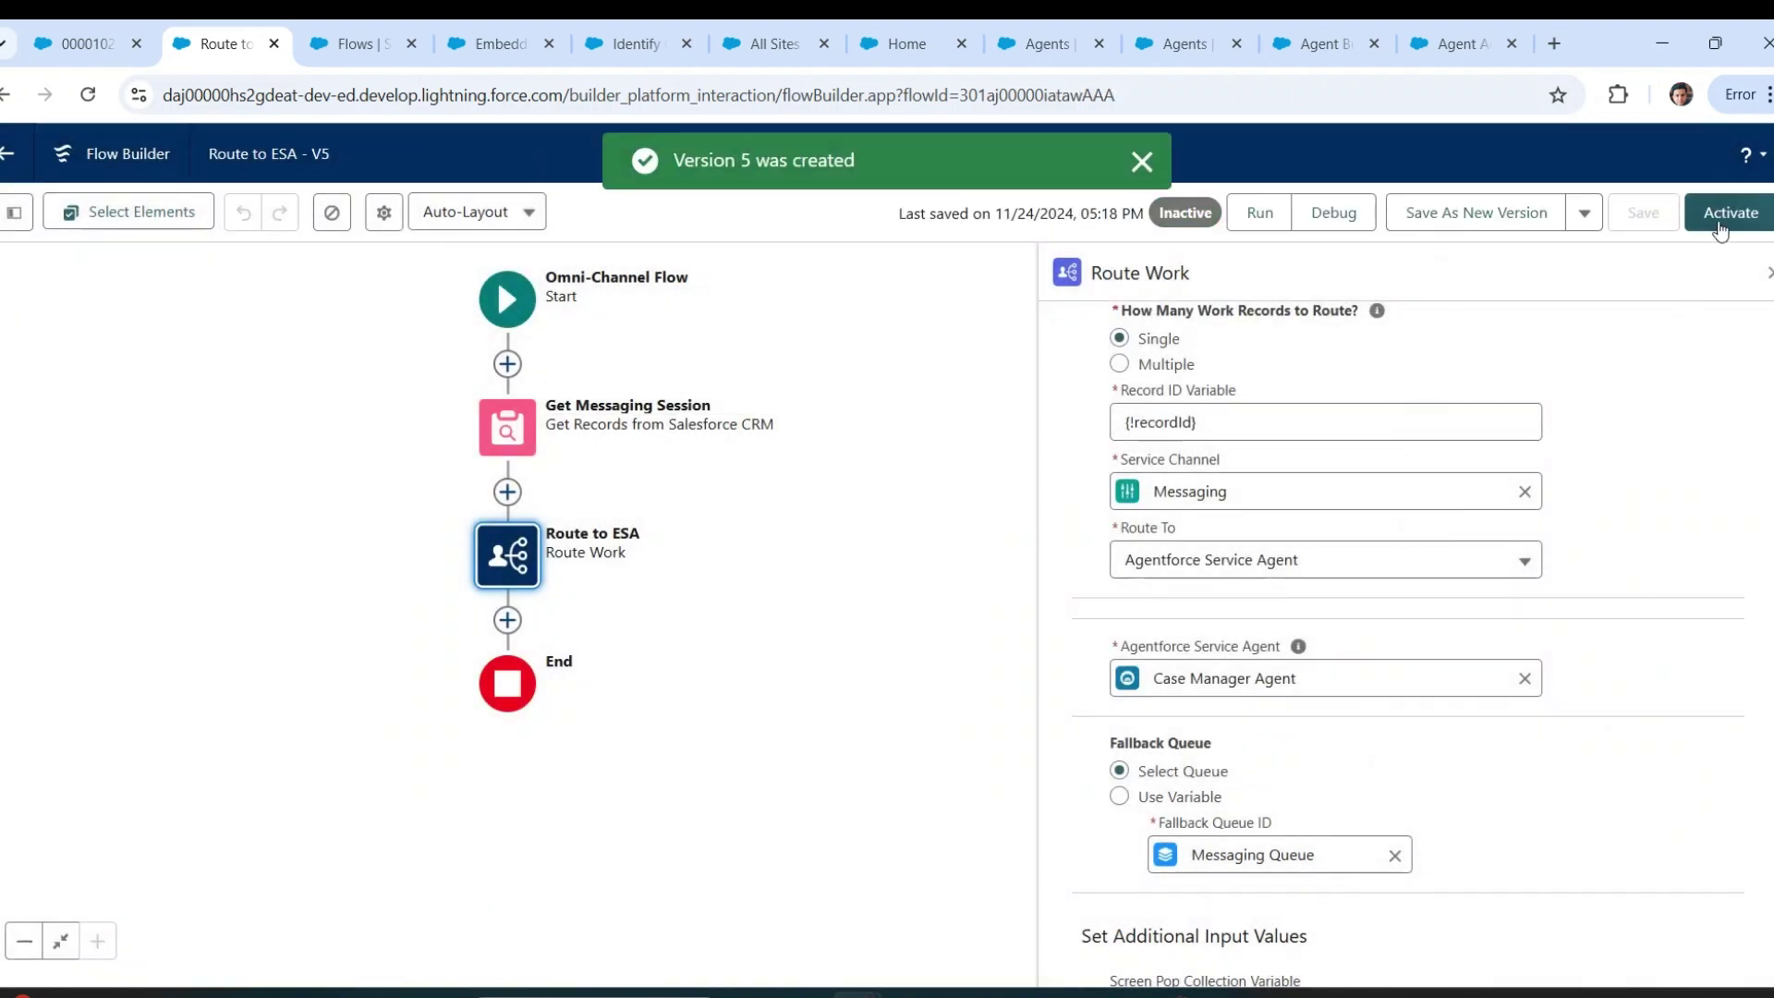
click(1721, 213)
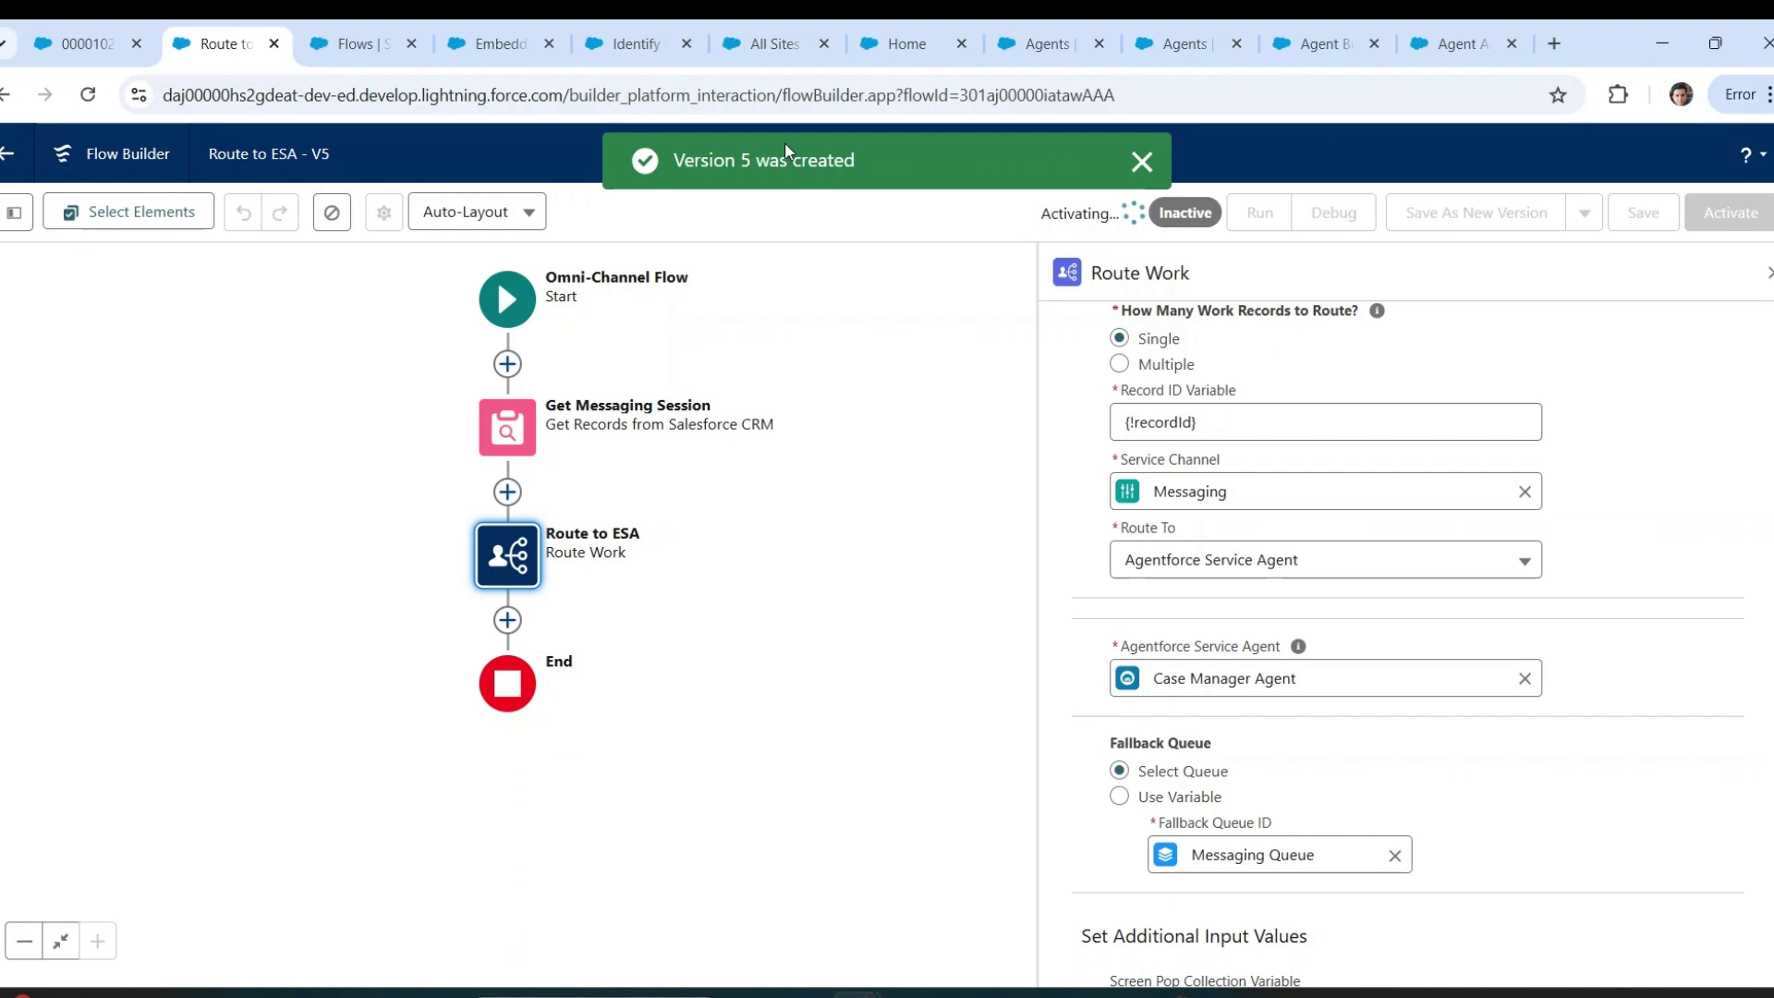
- Go to the All Sites list in Setup and open the coral-cloud site in Experience Builder
click(901, 53)
click(763, 57)
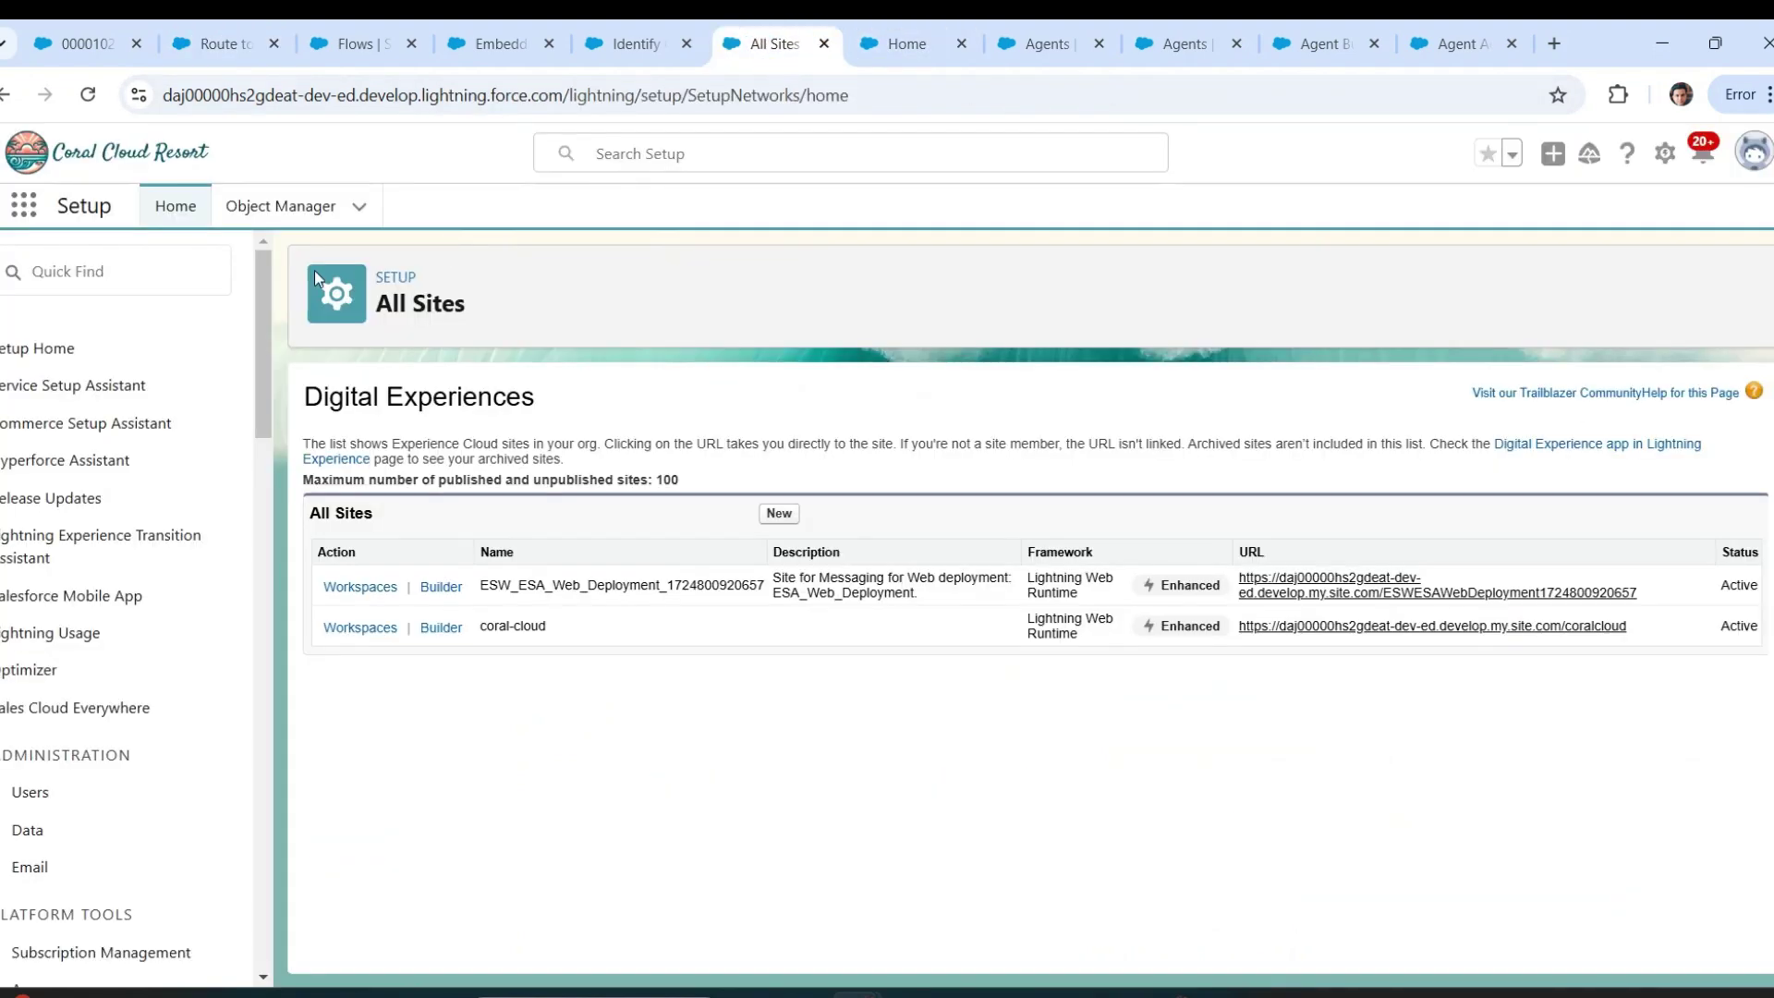
click(442, 634)
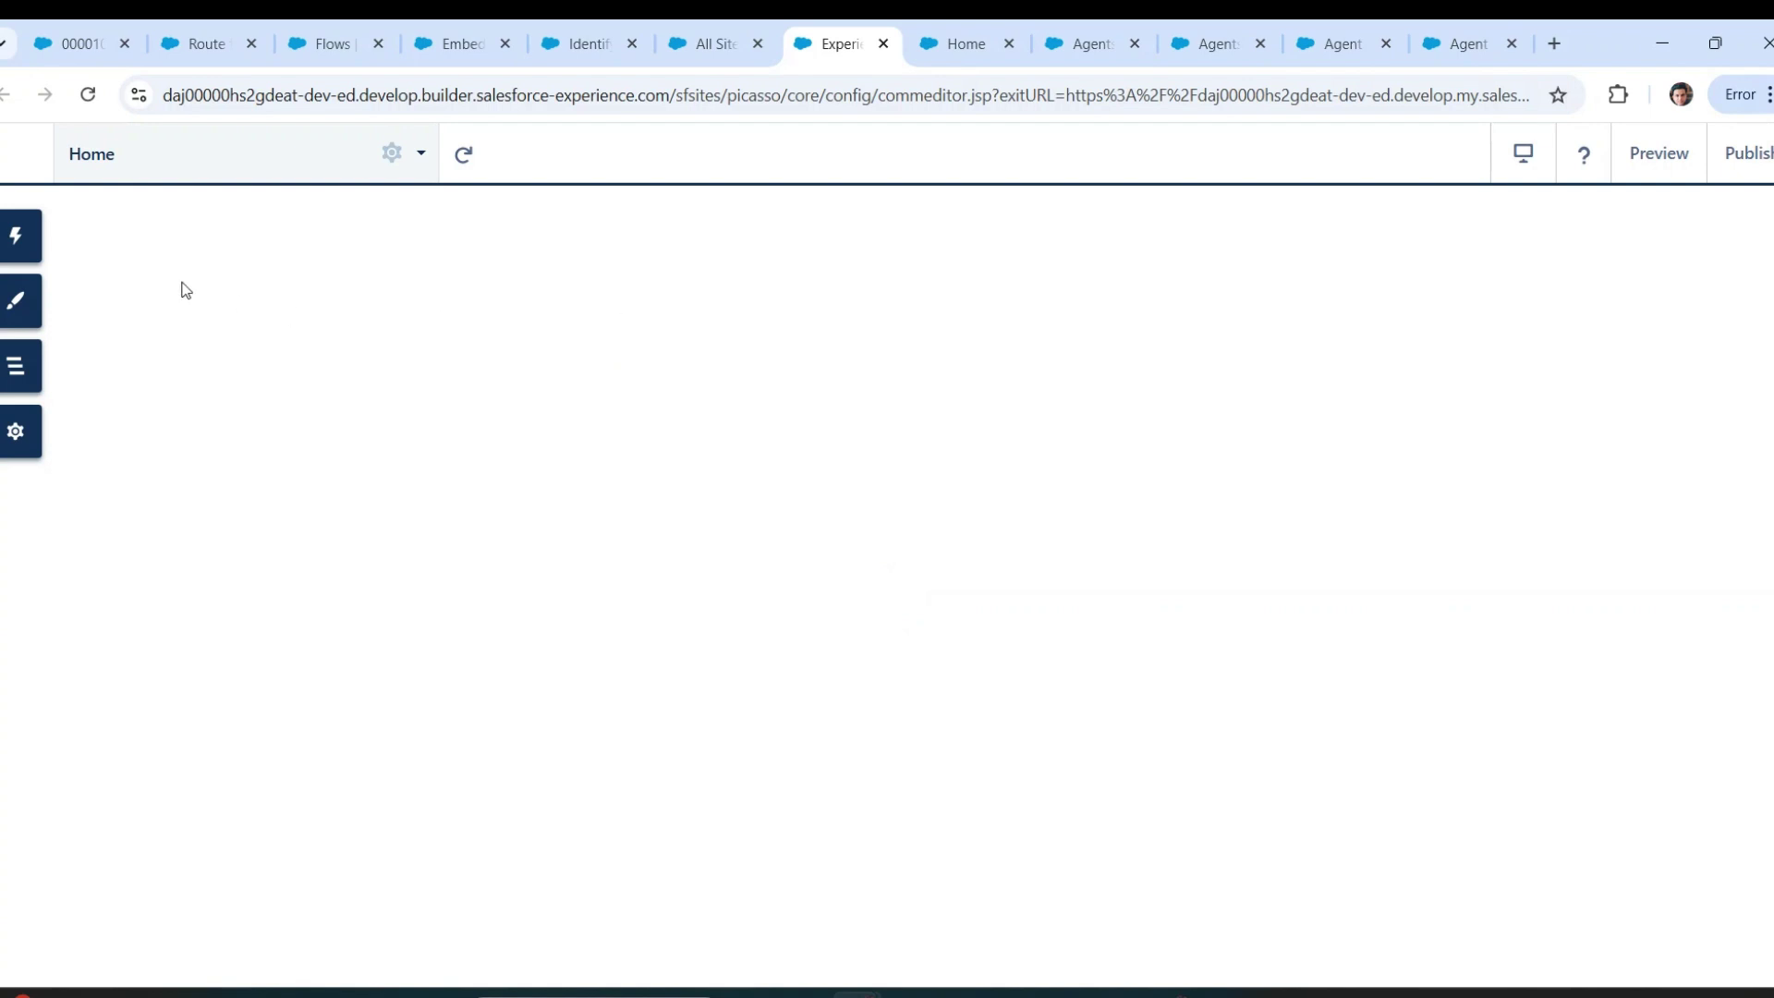
- Search the site components for "Mes" to locate the Embedded Messaging component, then close the component list and the Image properties
click(14, 239)
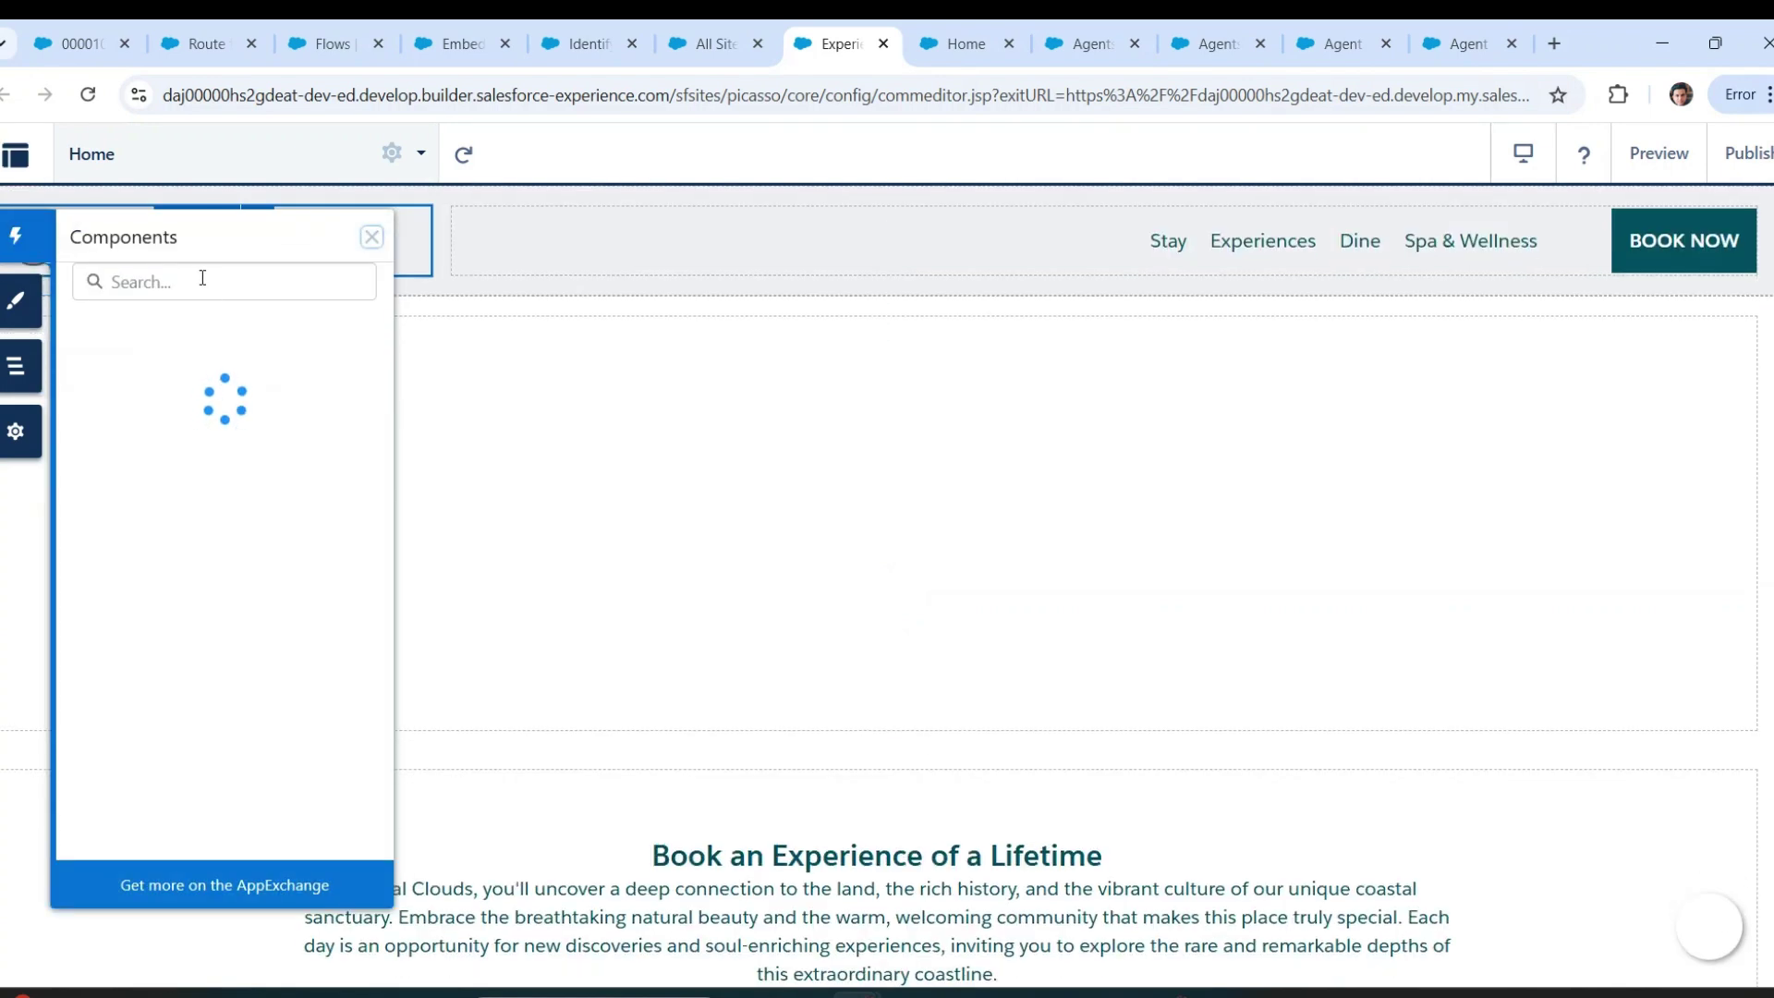
text(Mee)
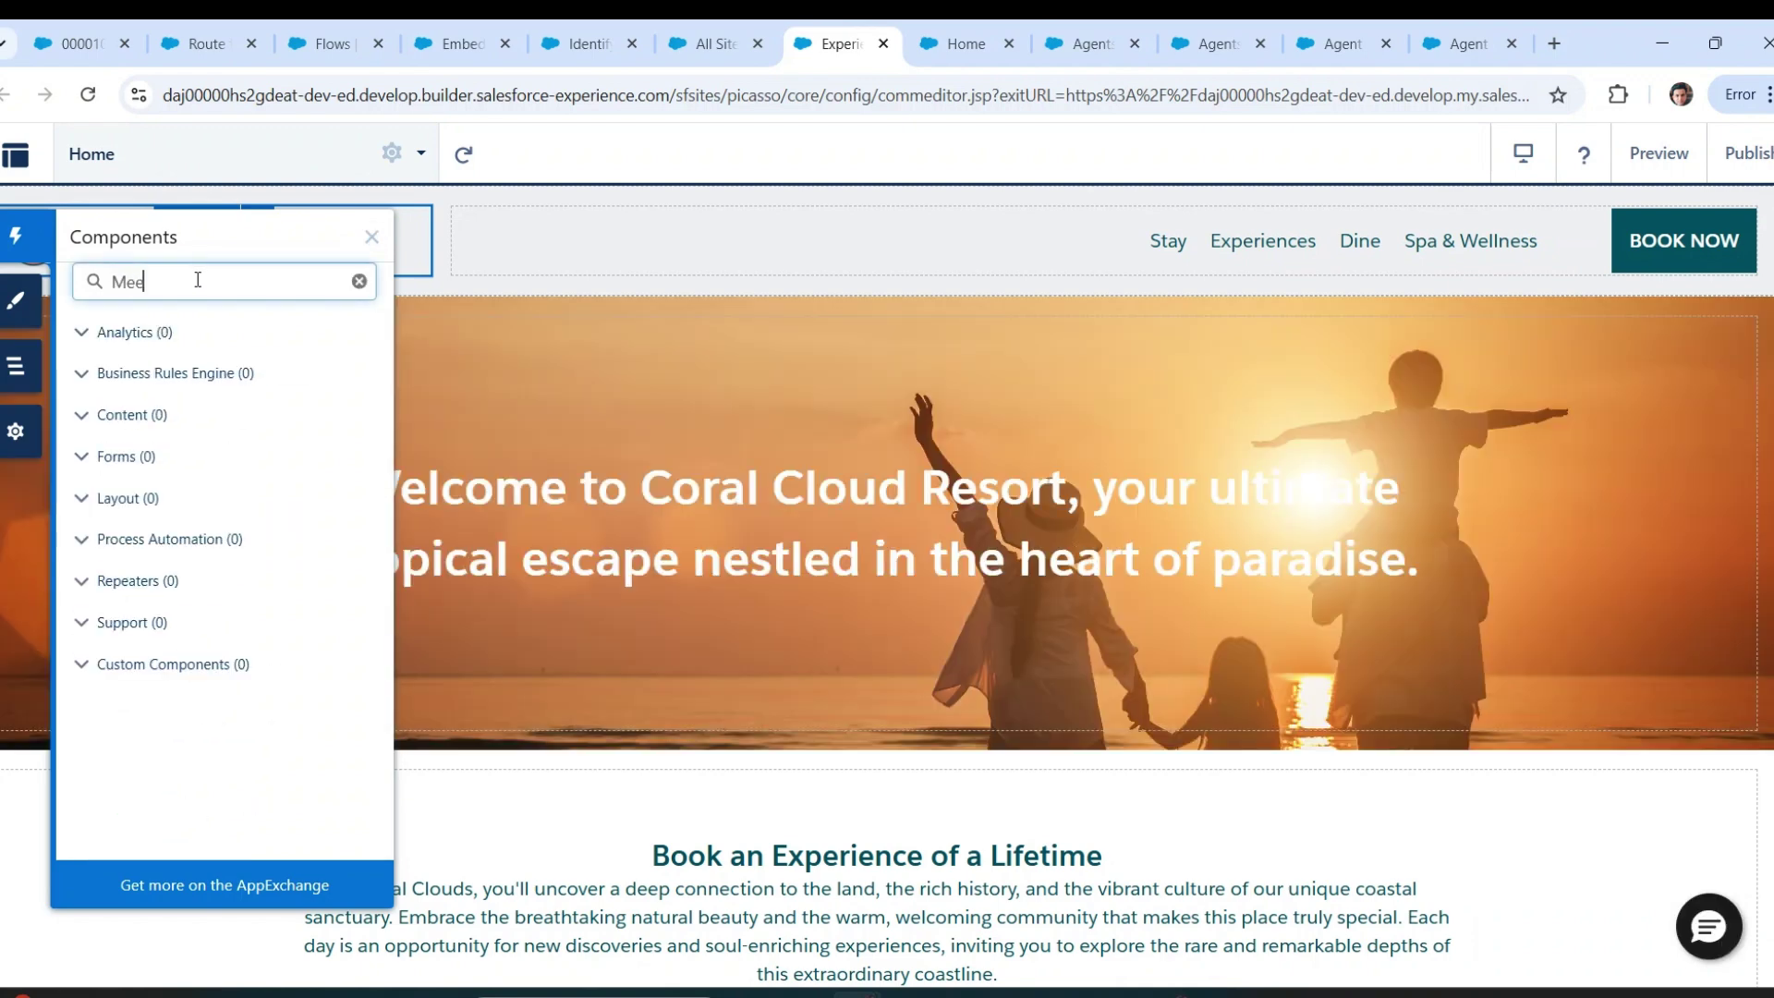
key(BackSpace)
text(s)
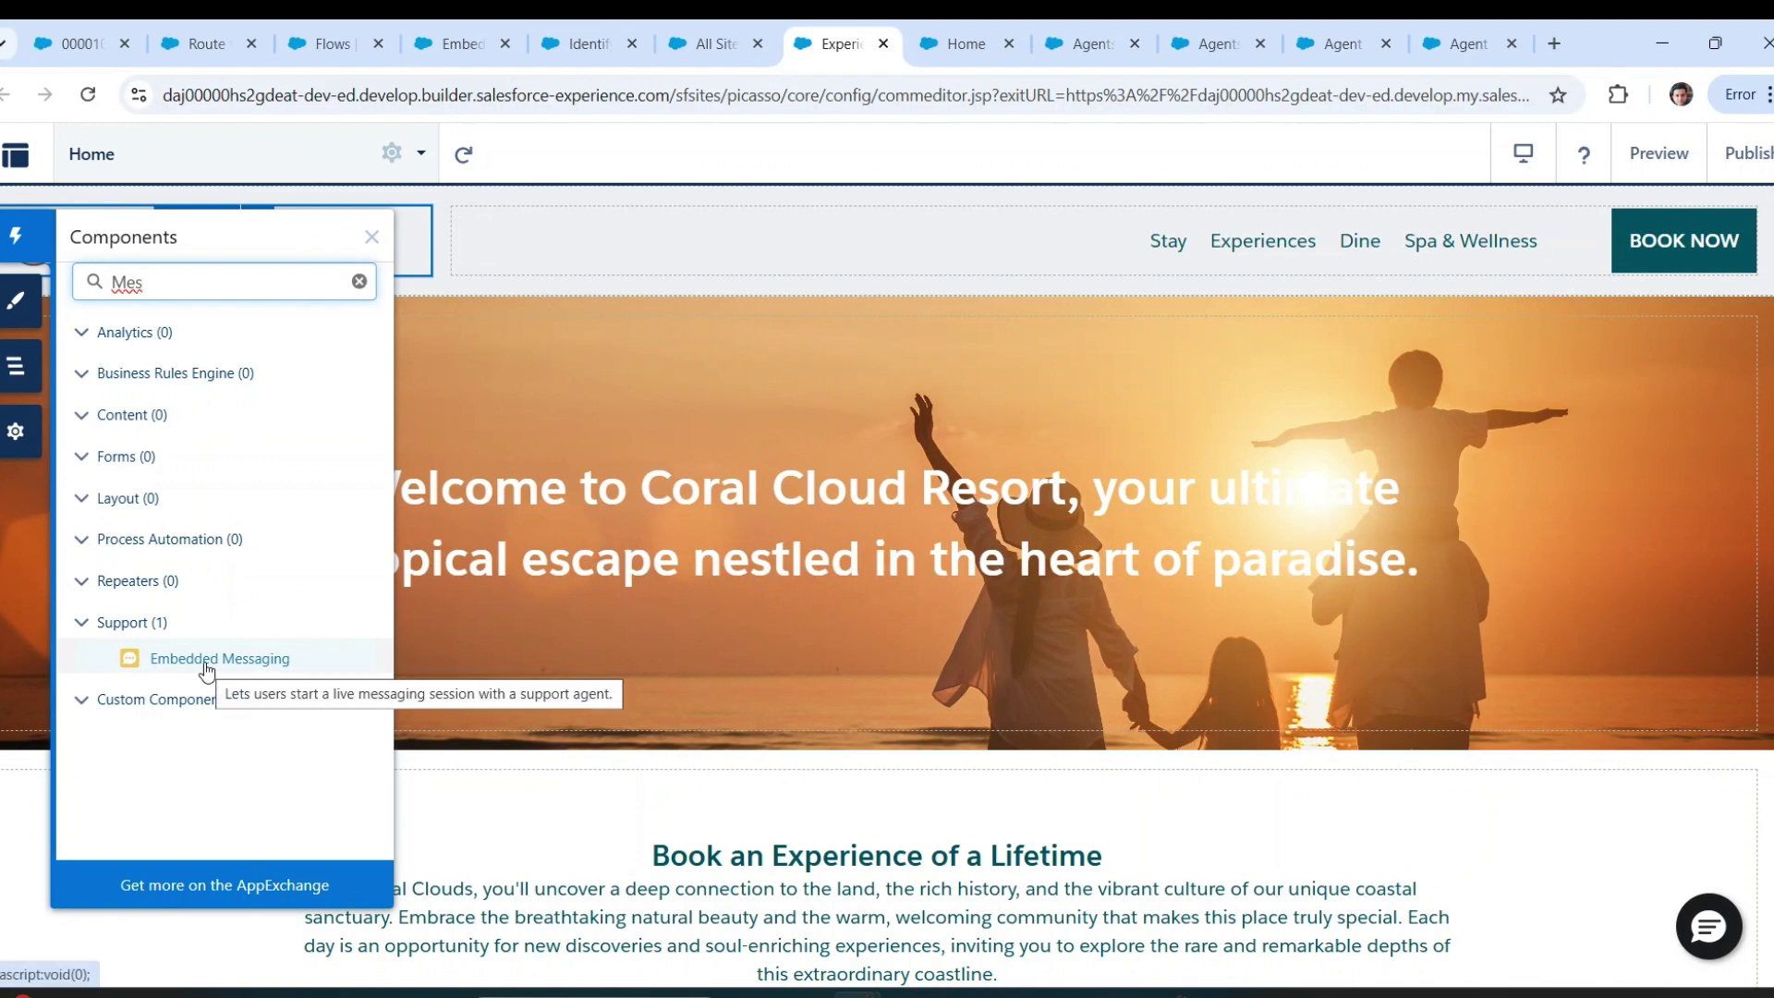
drag(207, 669, 87, 662)
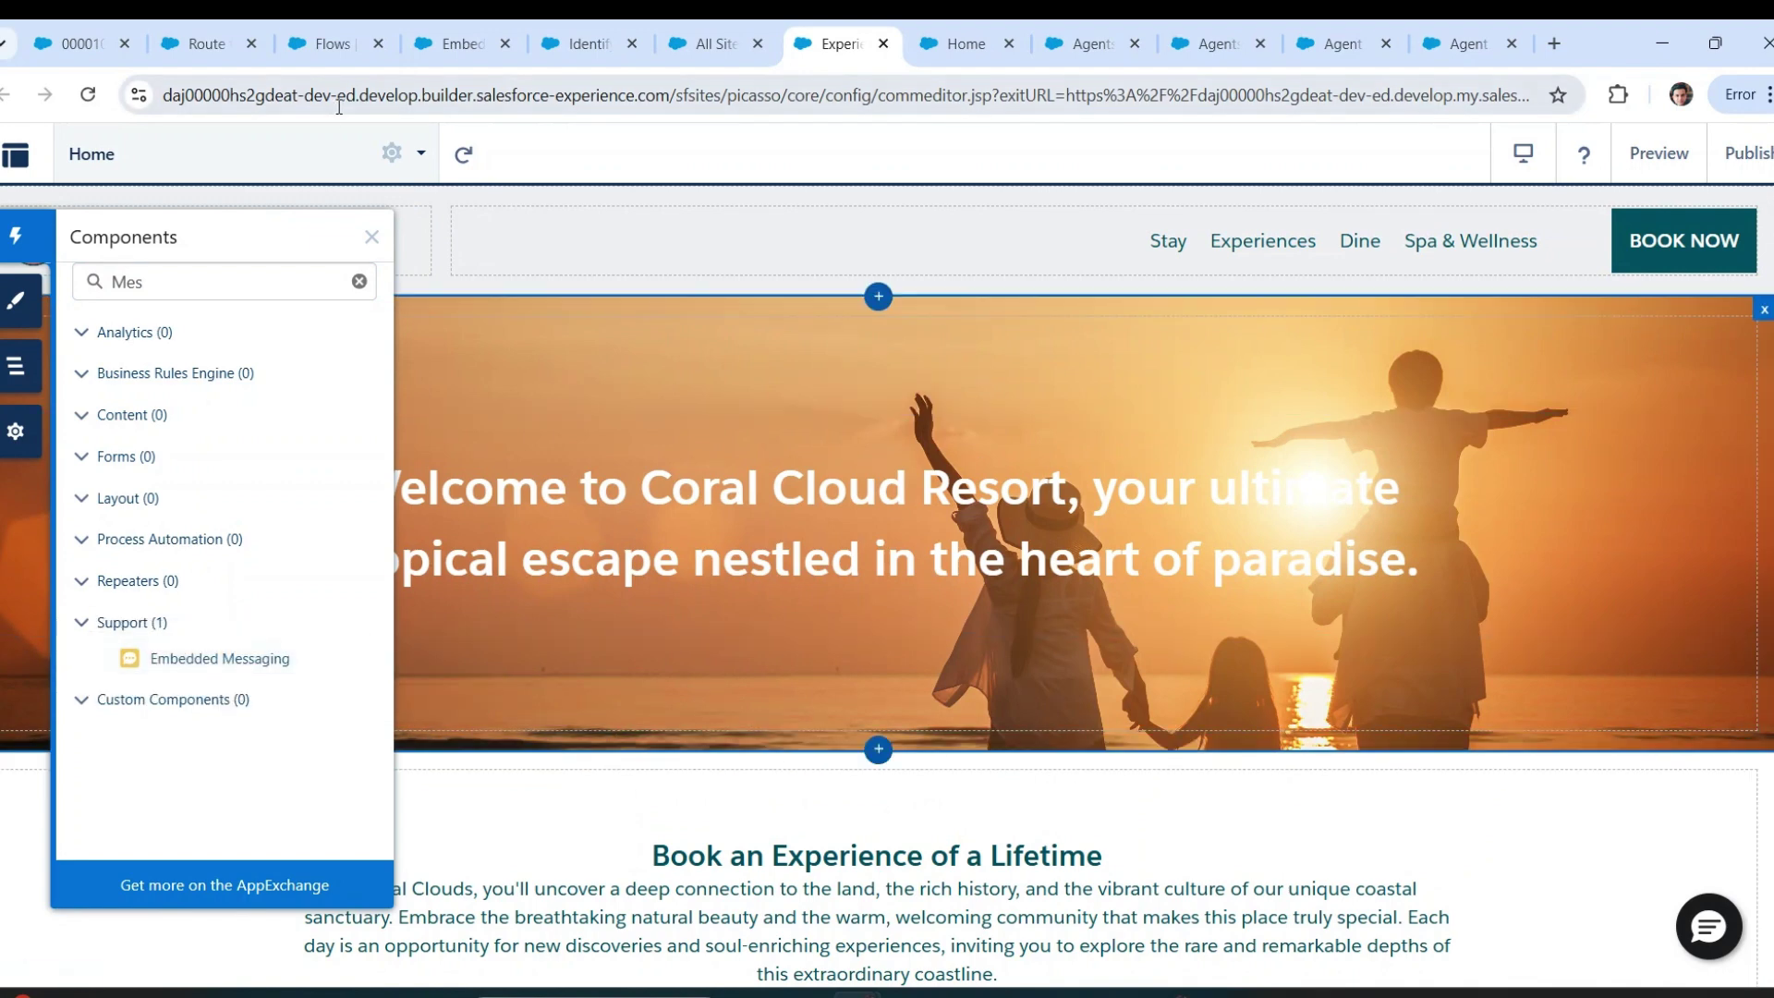
click(371, 237)
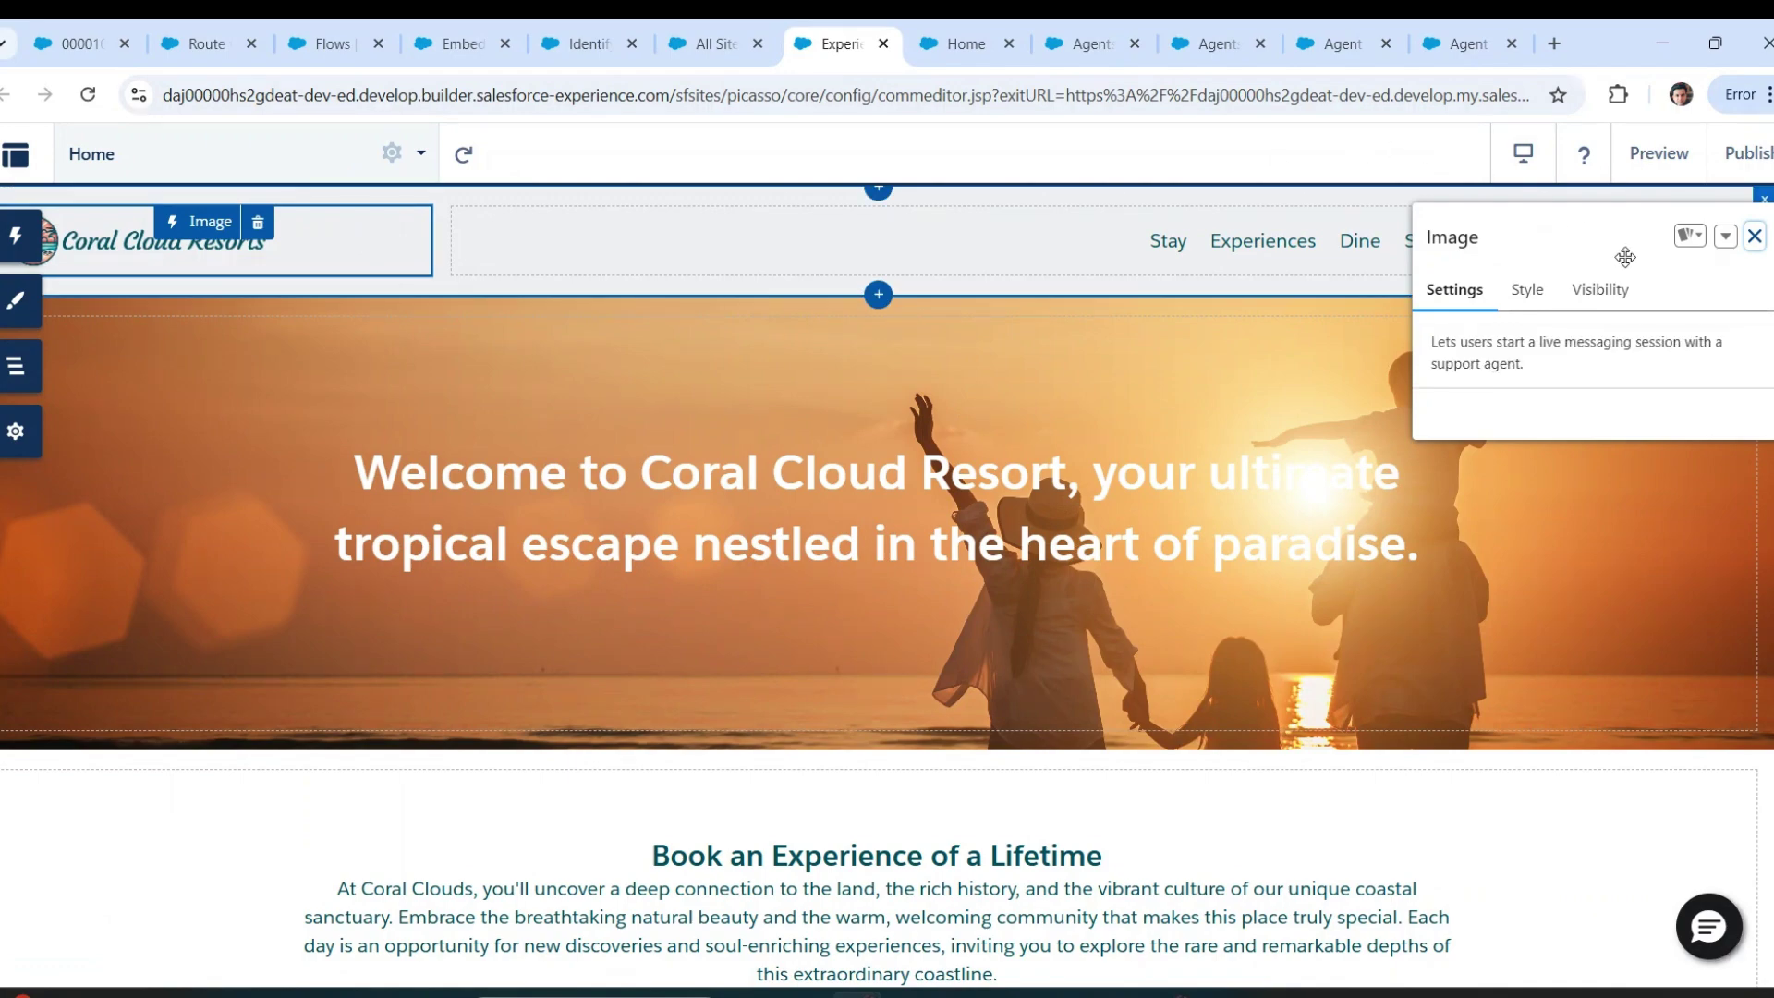
click(1755, 236)
- Publish the coral-cloud site and open its live page
click(1747, 155)
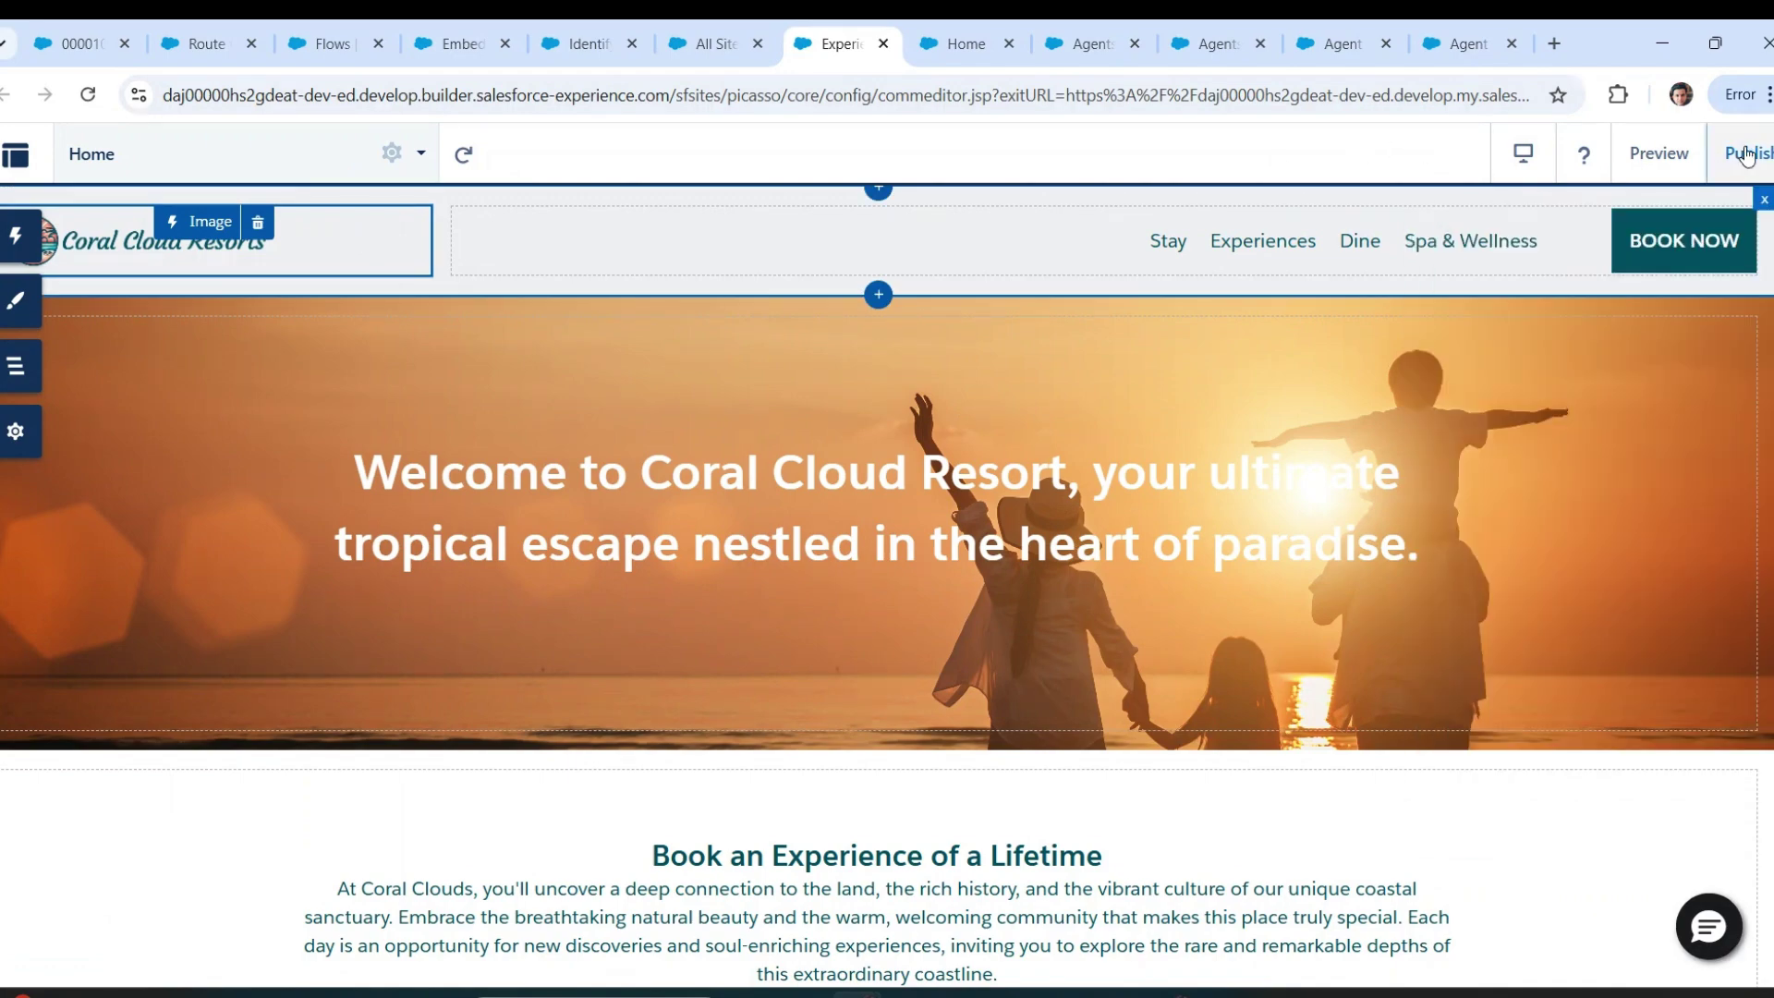
click(1219, 742)
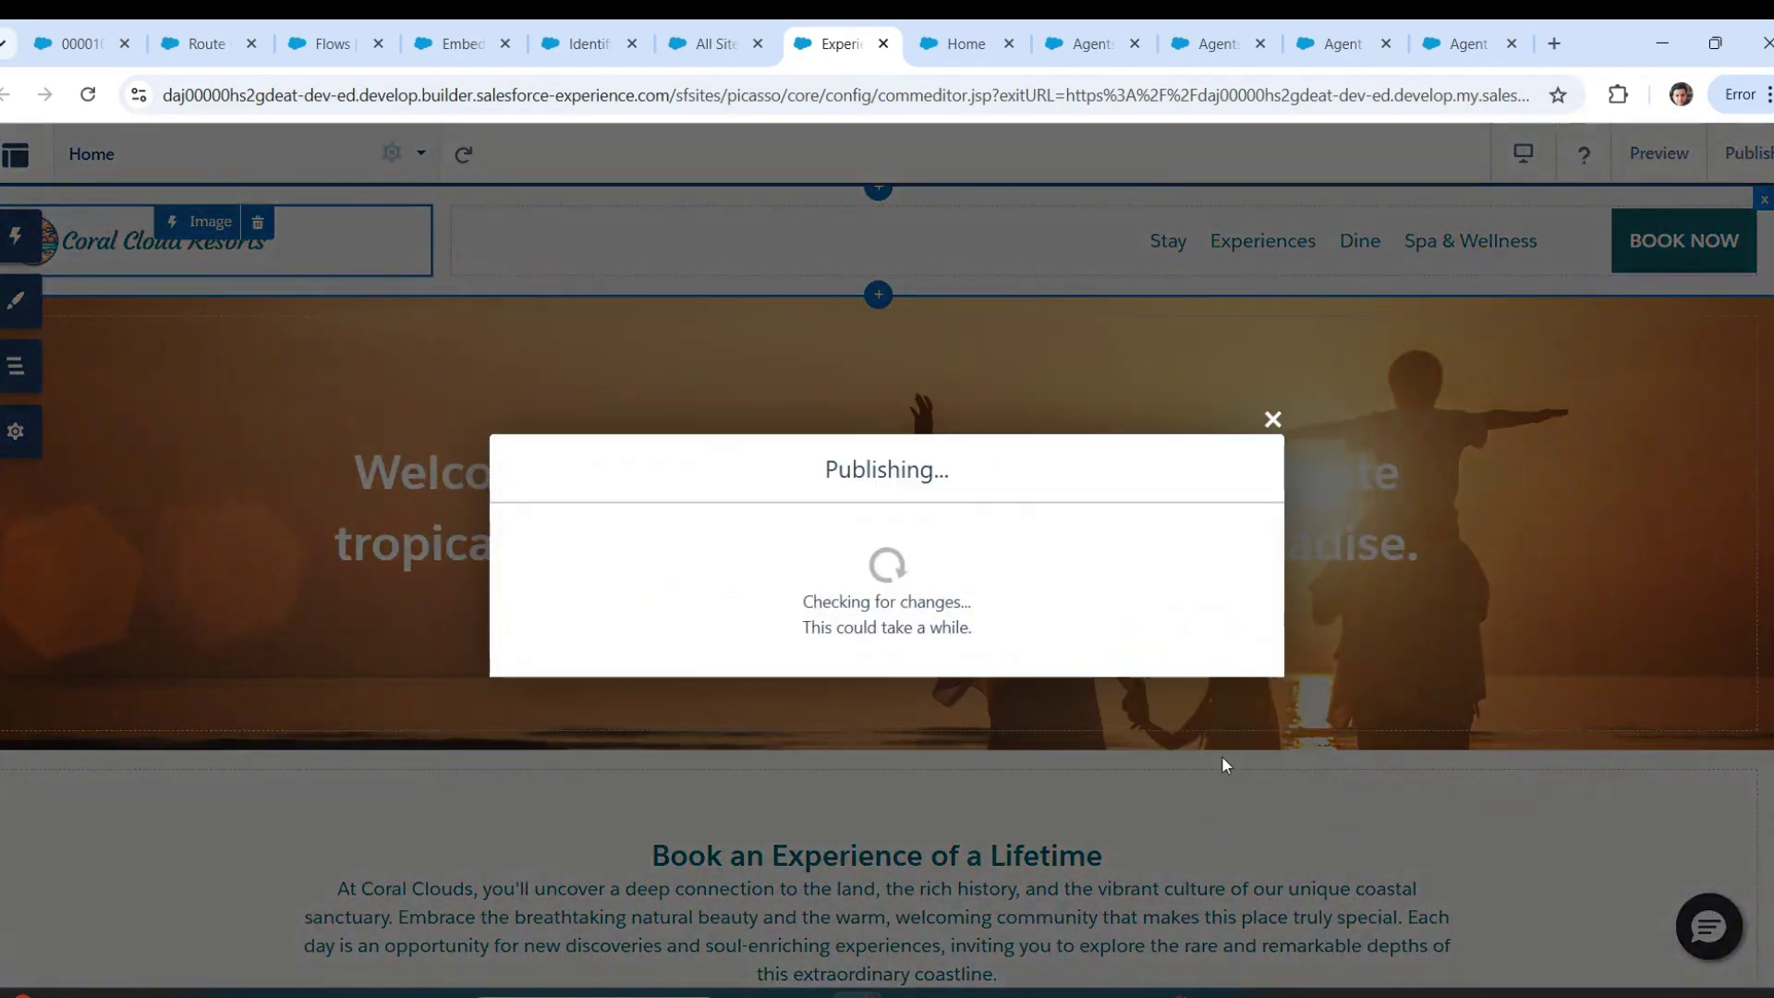
click(15, 155)
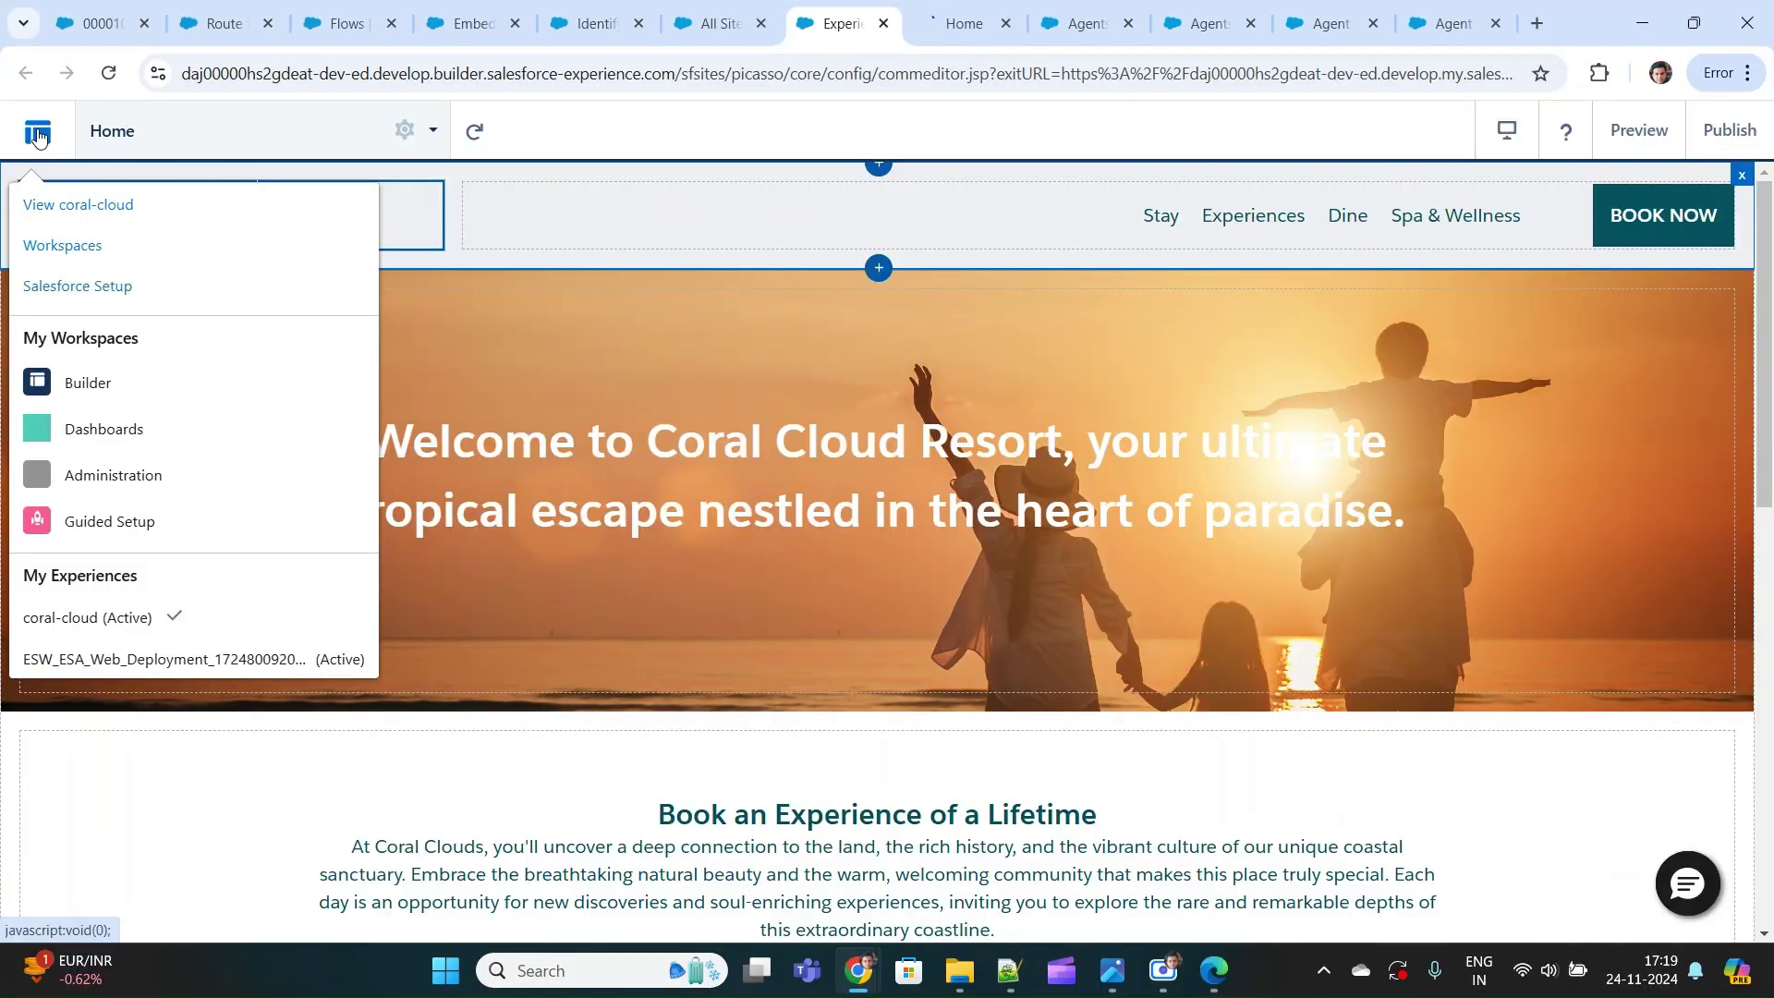
click(96, 211)
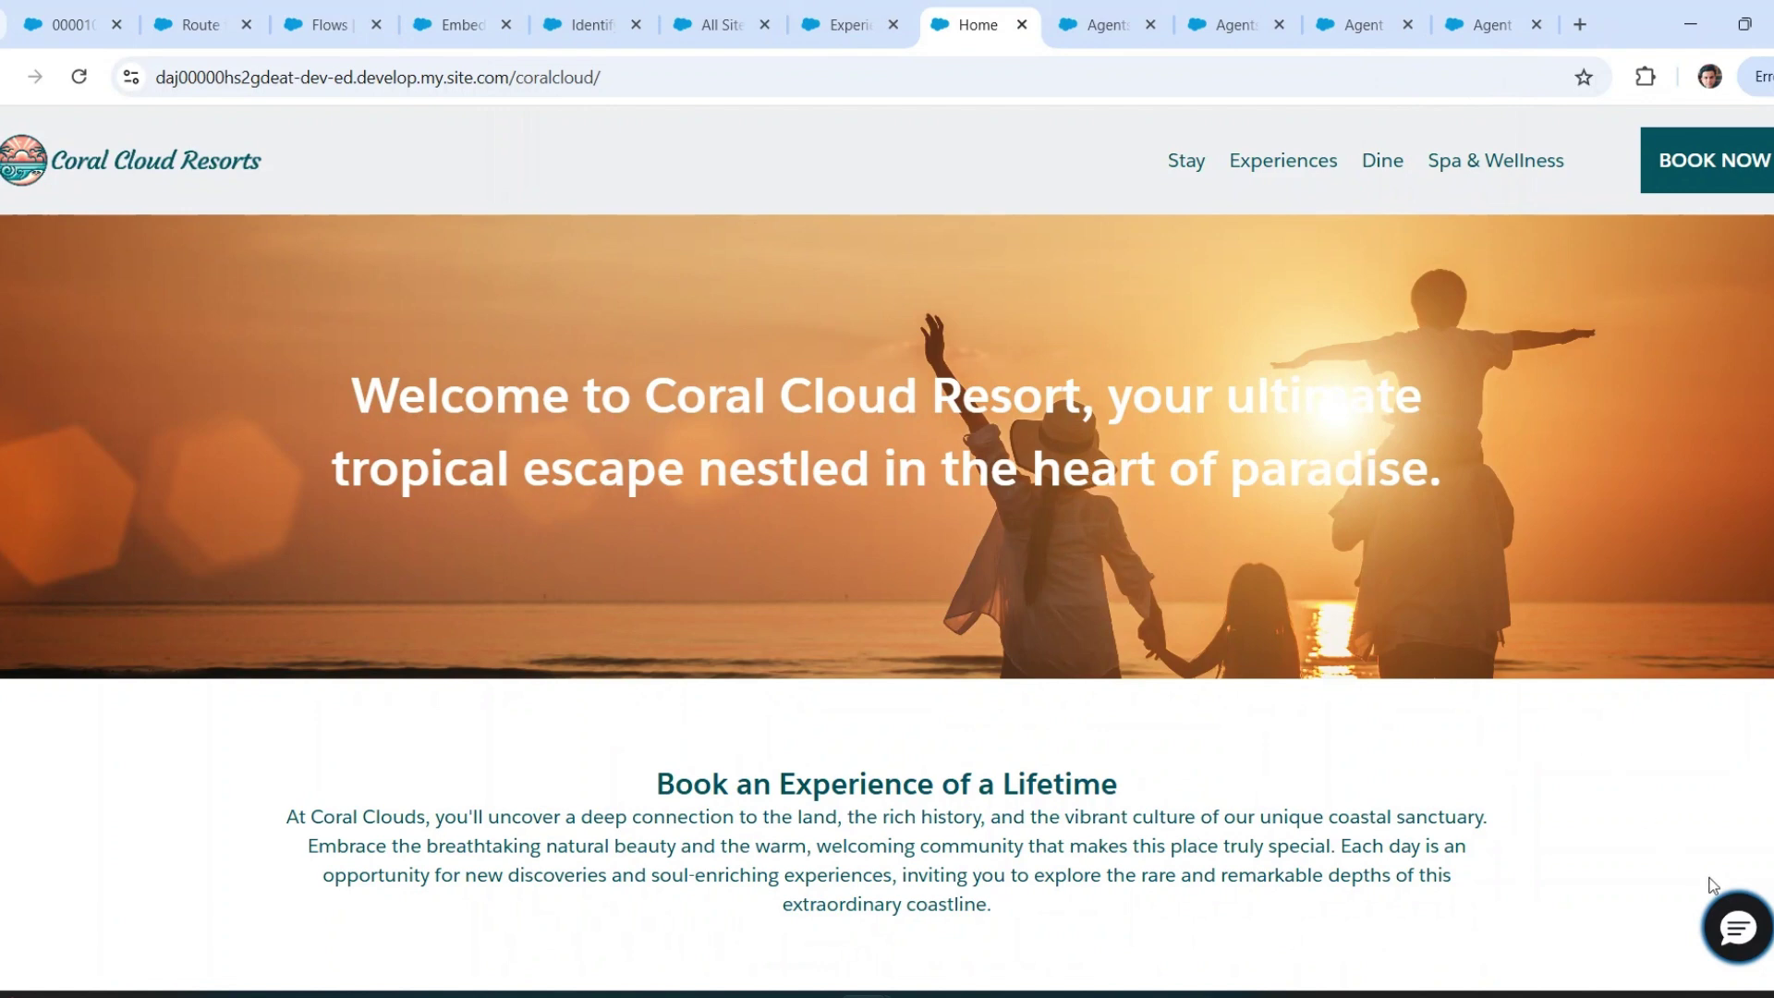
- Start a chat with the Case Manager Agent on the live site and send "Can you help me with my case?"
click(1738, 938)
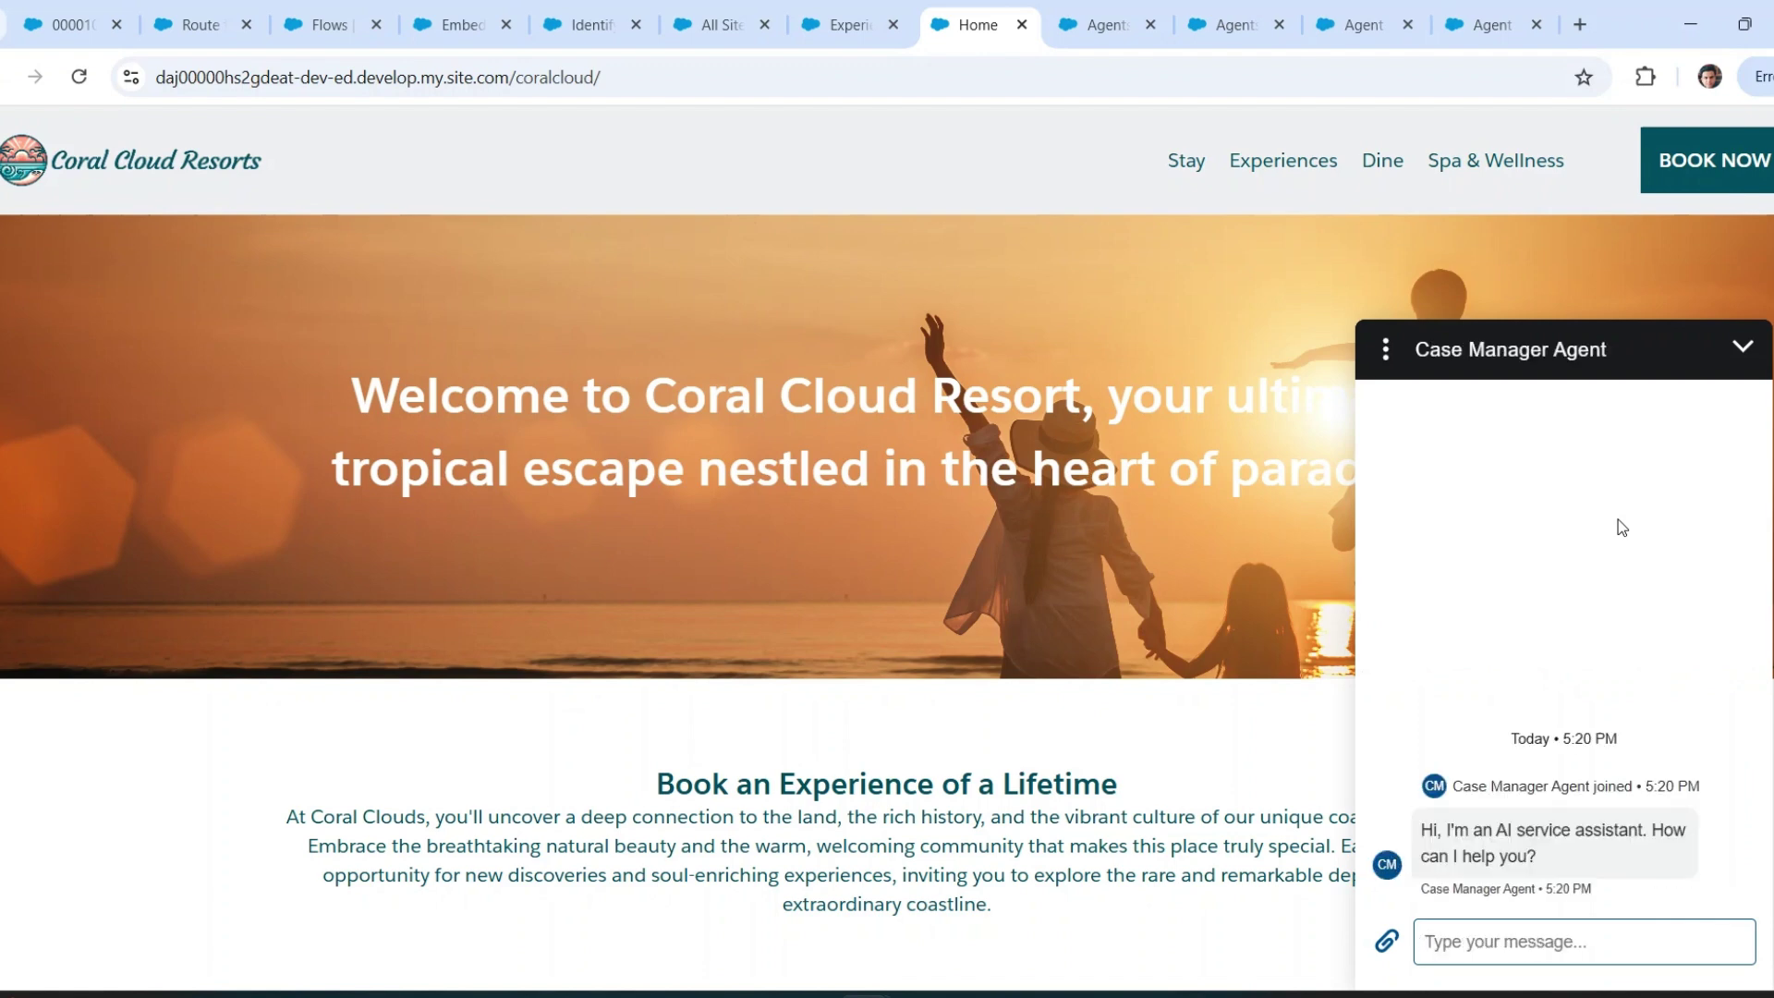
drag(1414, 357, 1594, 354)
click(1622, 354)
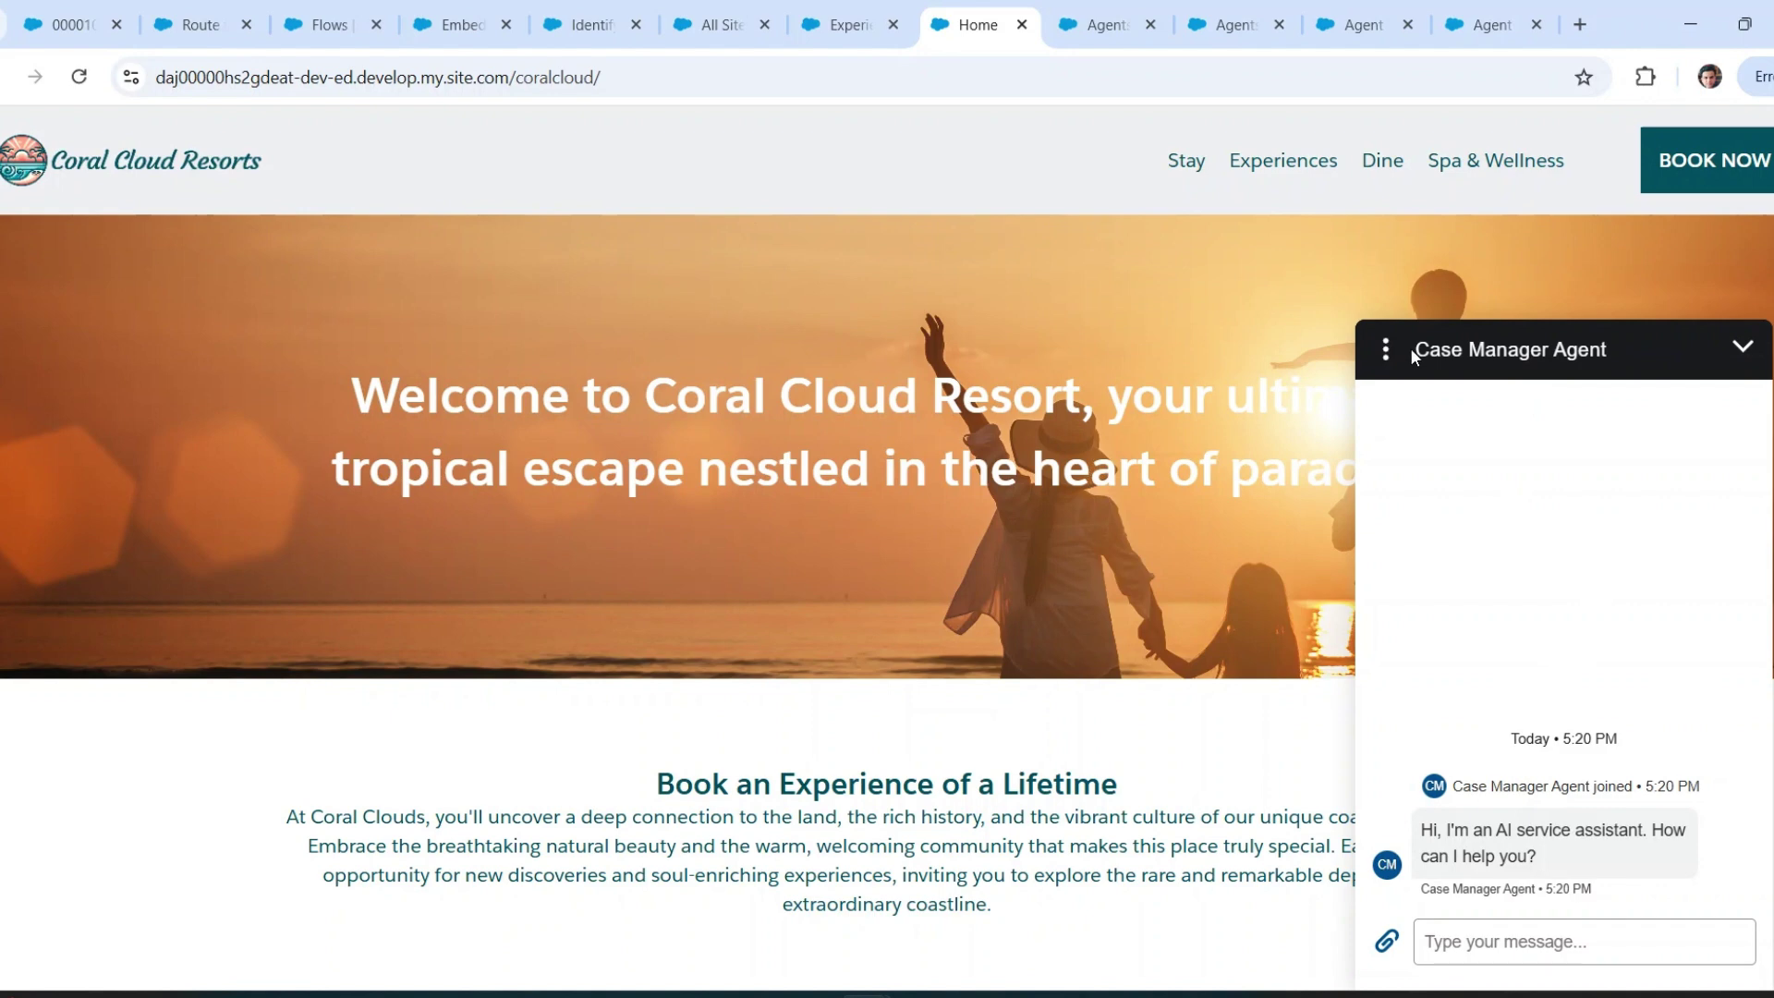
click(1490, 953)
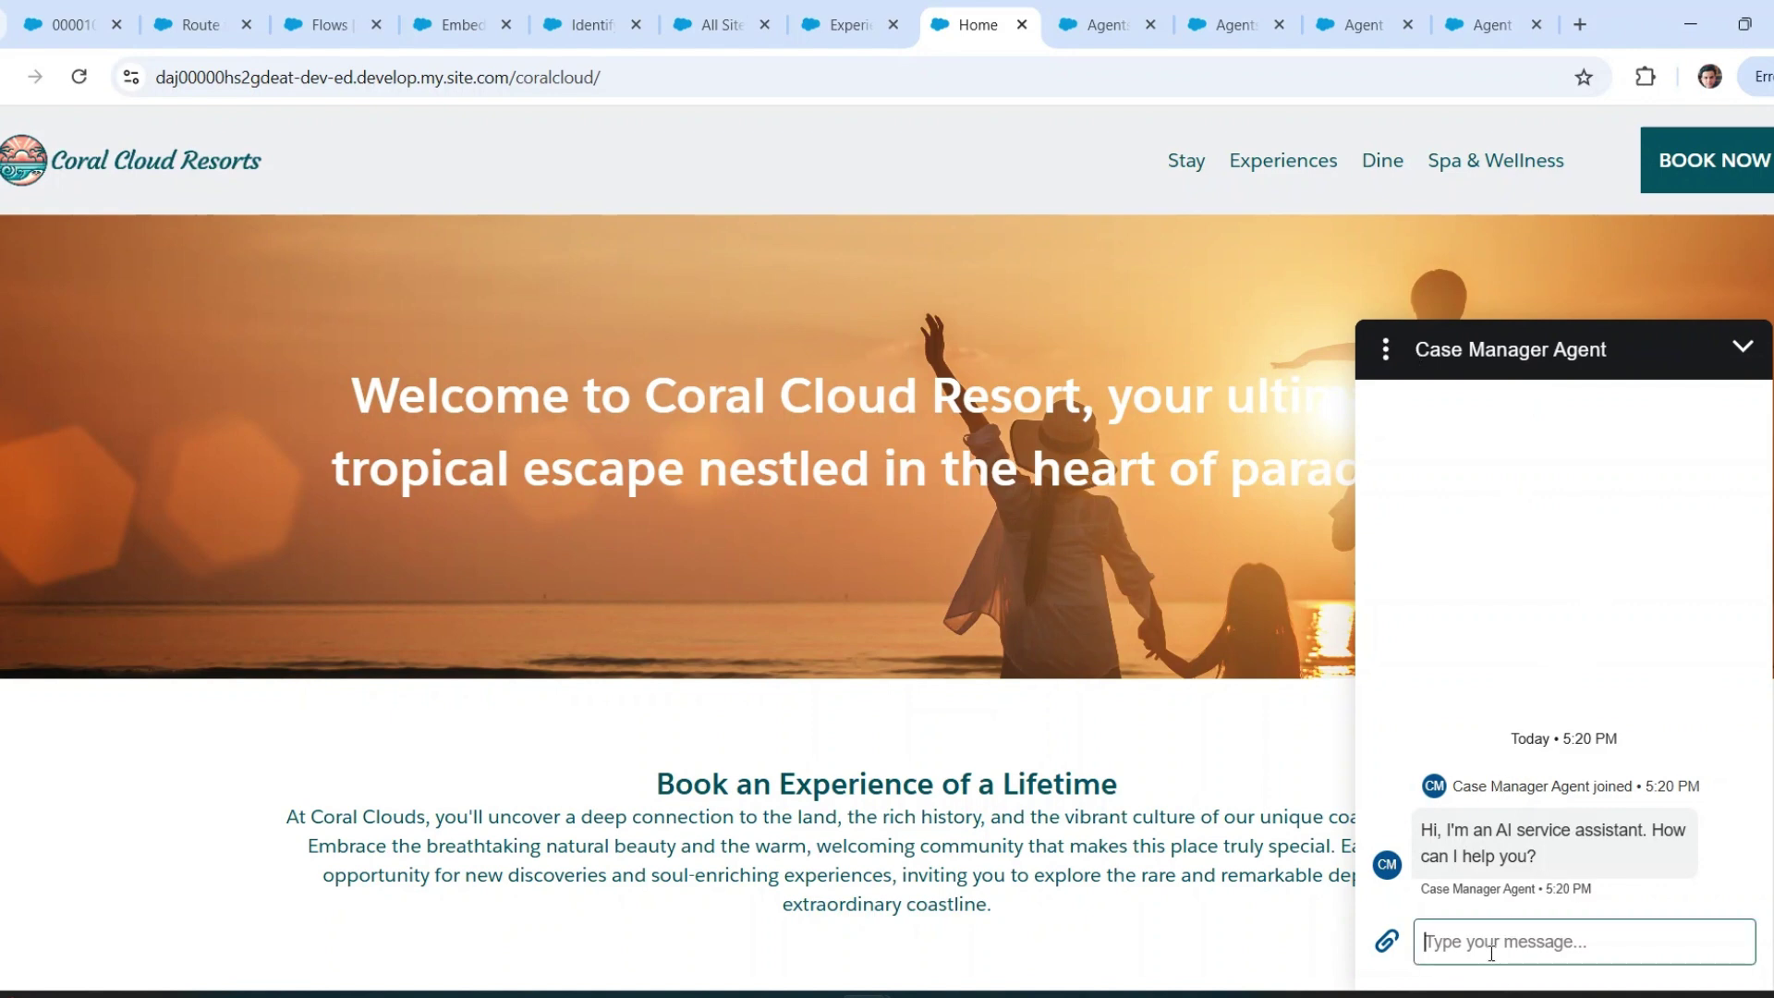
text(Can y)
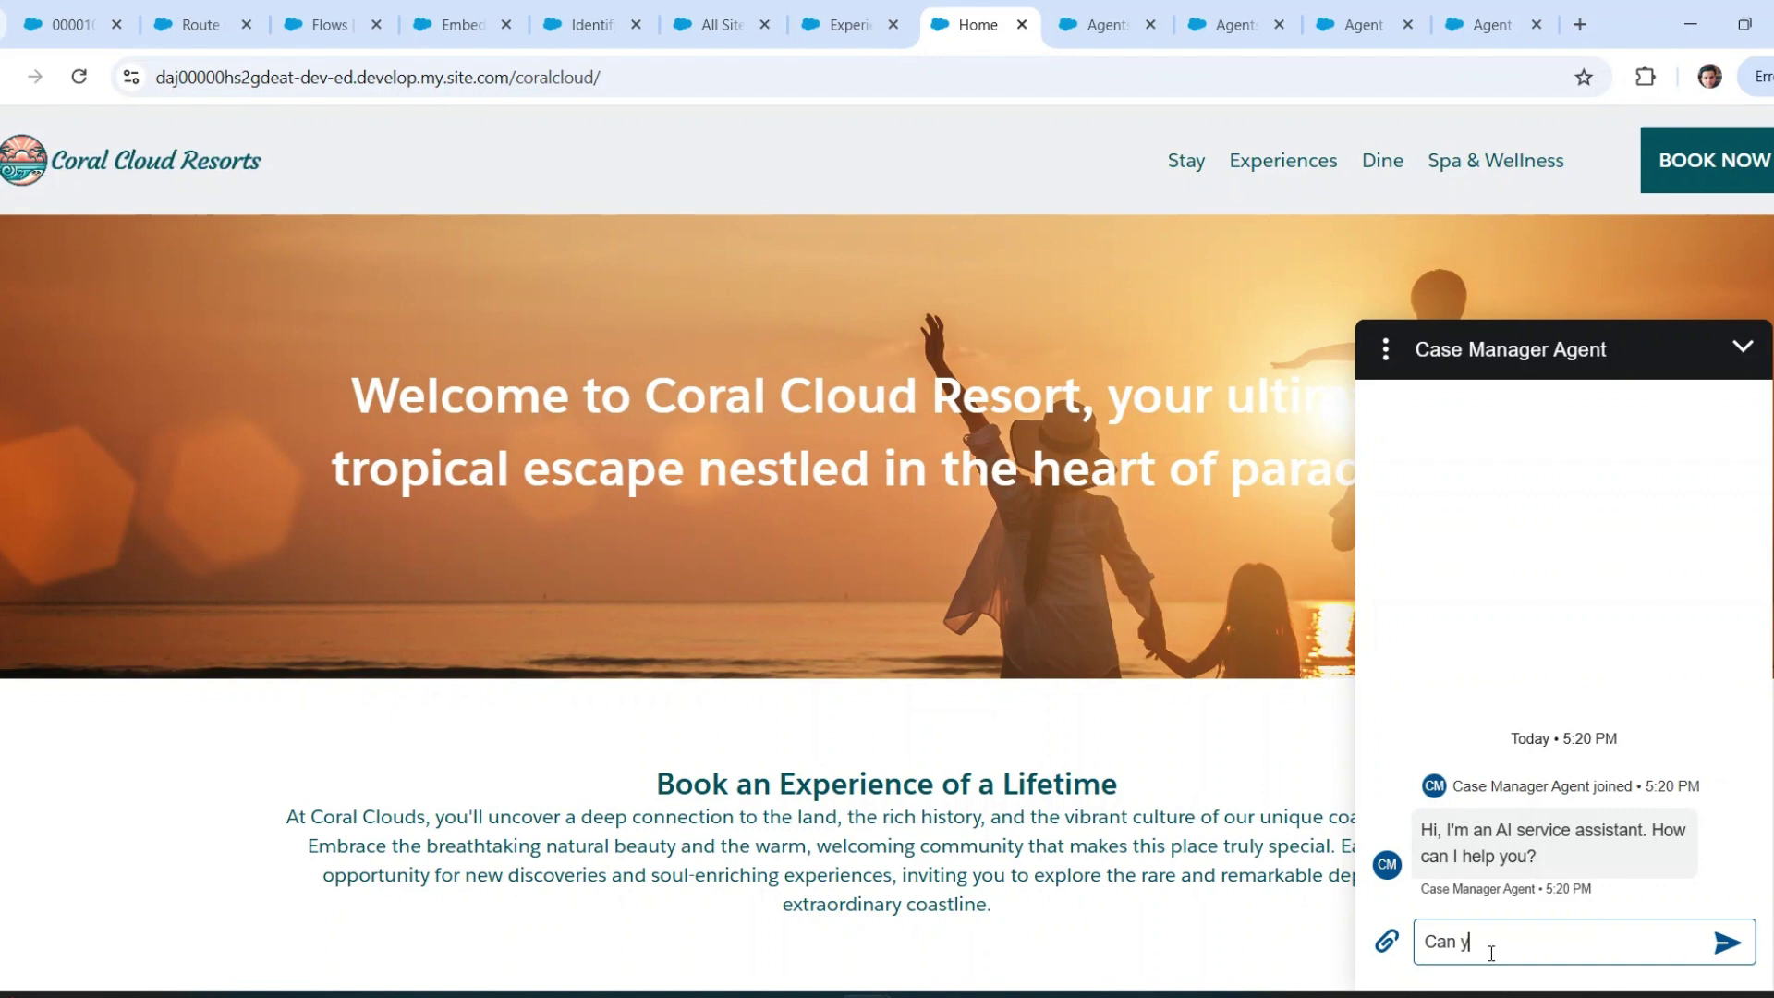
text(ou help me with my cas)
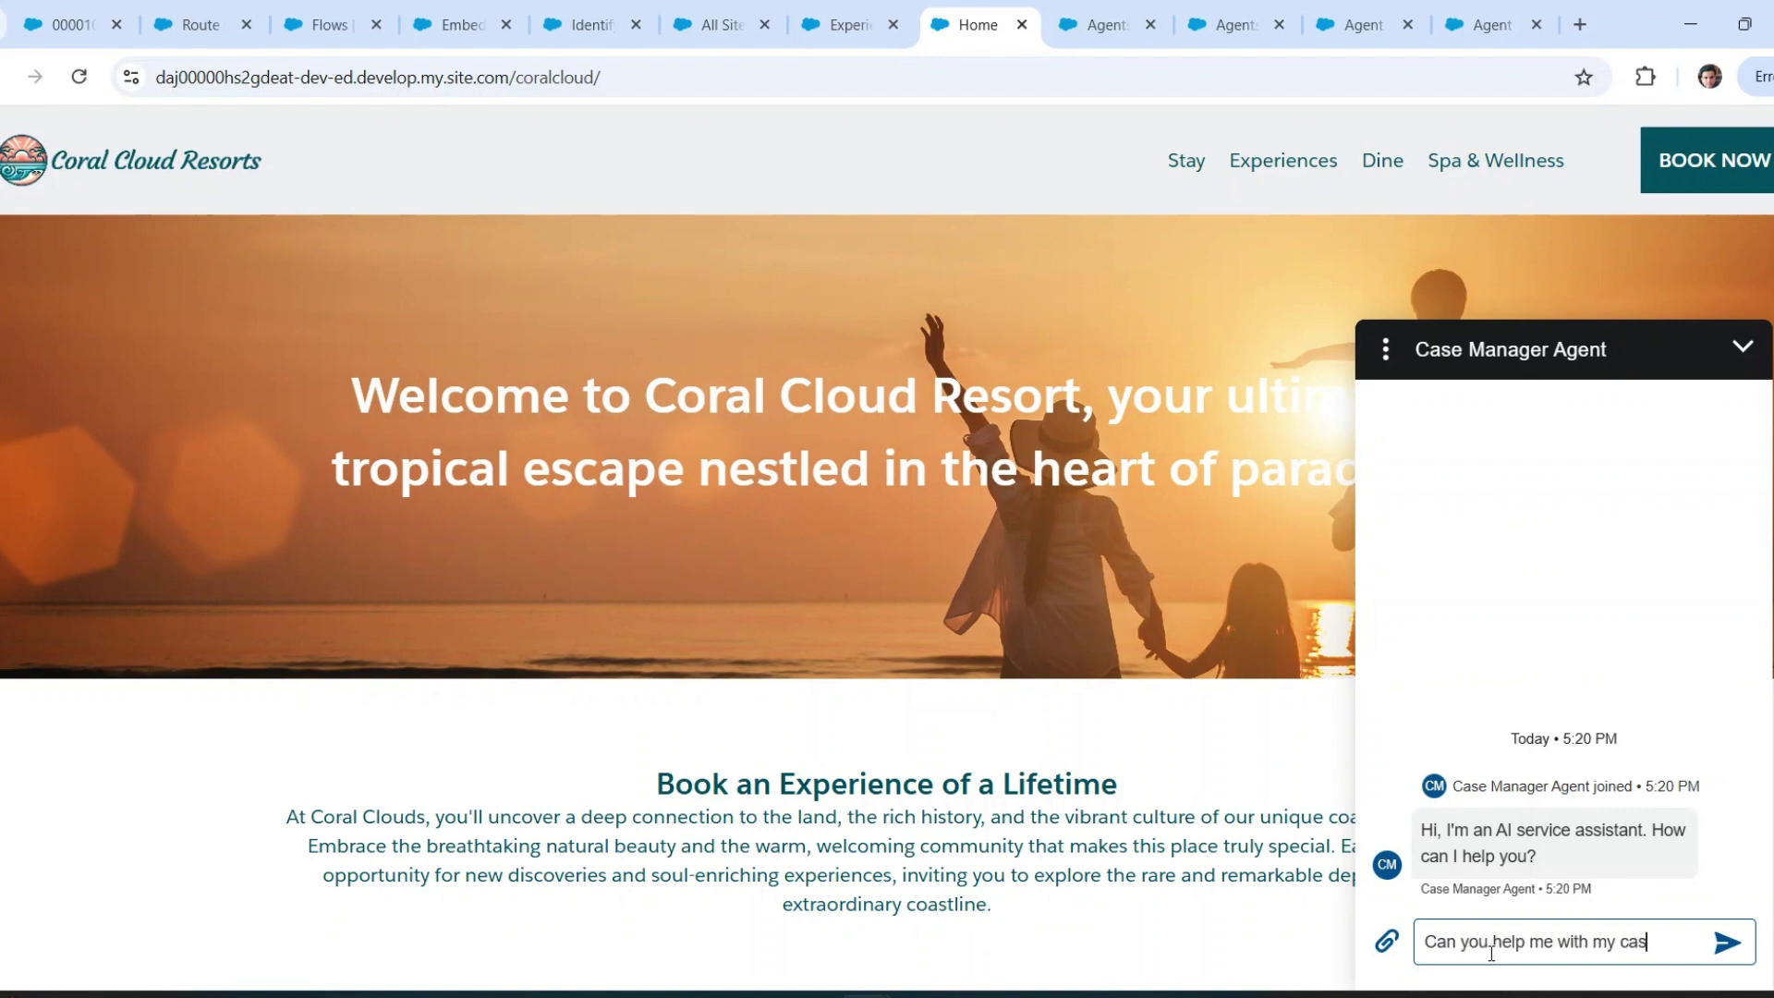
text(e)
key(Return)
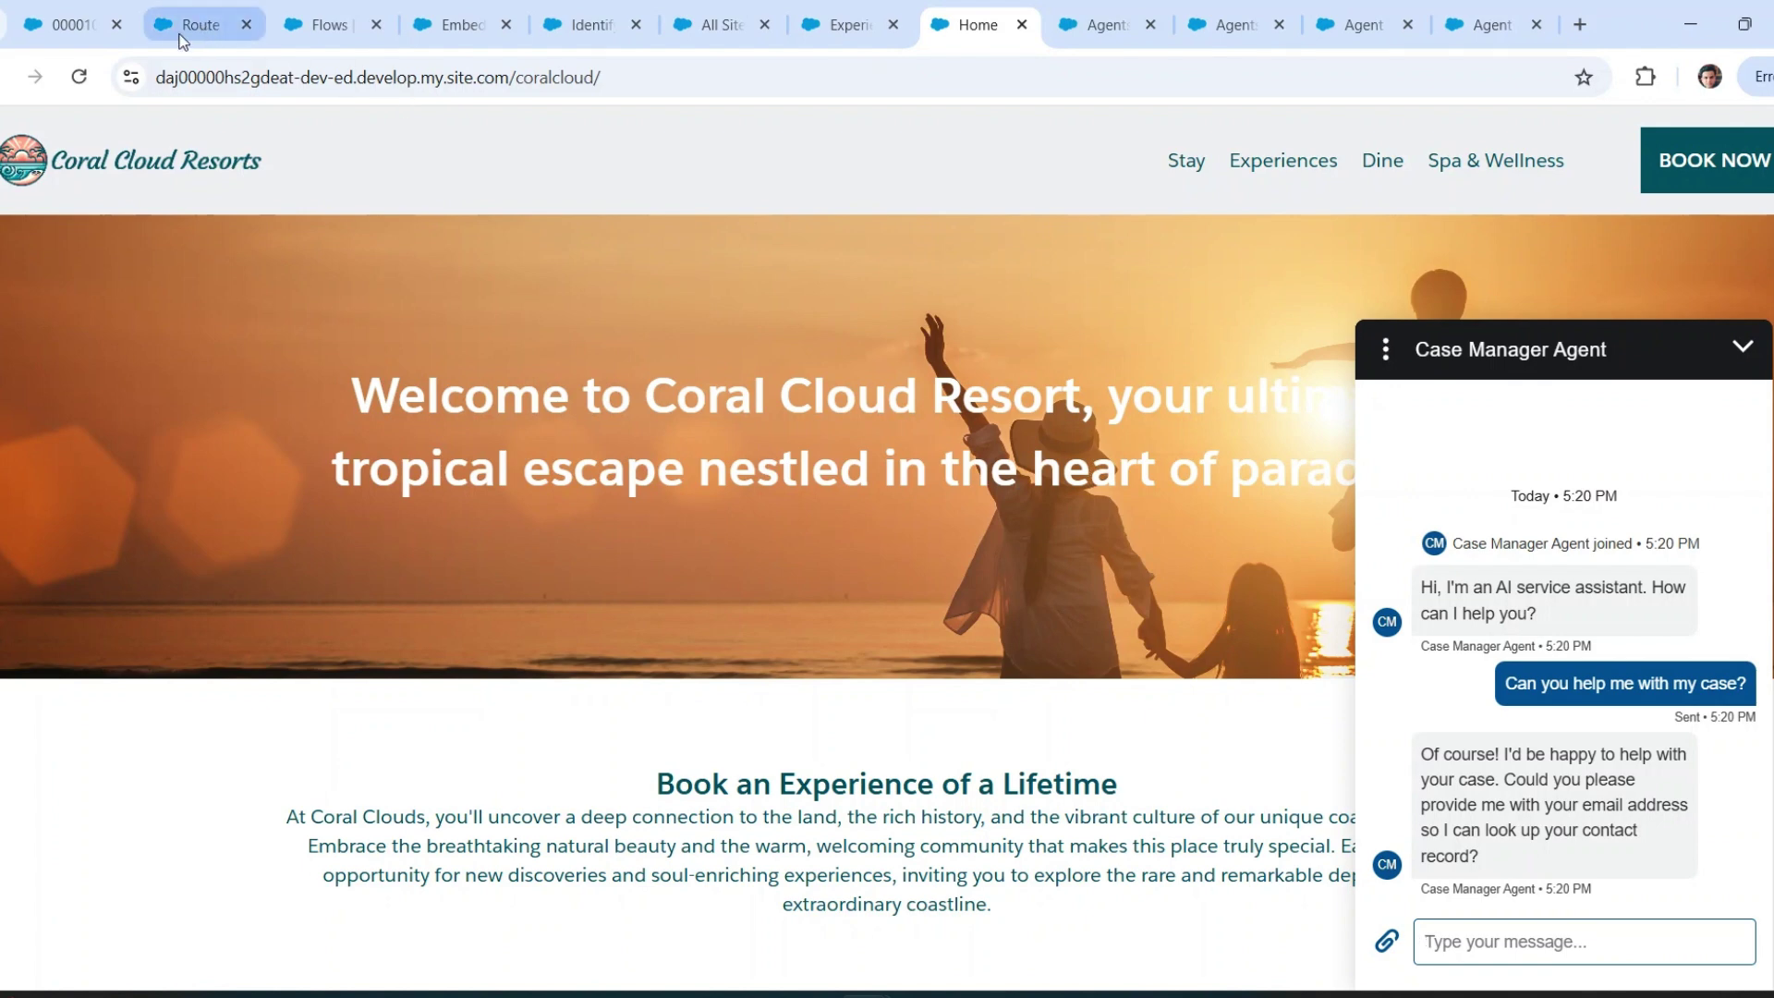
- Copy the contact's e-mail from the Upcoming Reservation Upgrade Request case and send it in the site's Case Manager Agent chat
click(82, 28)
scroll(935, 493, up, 3)
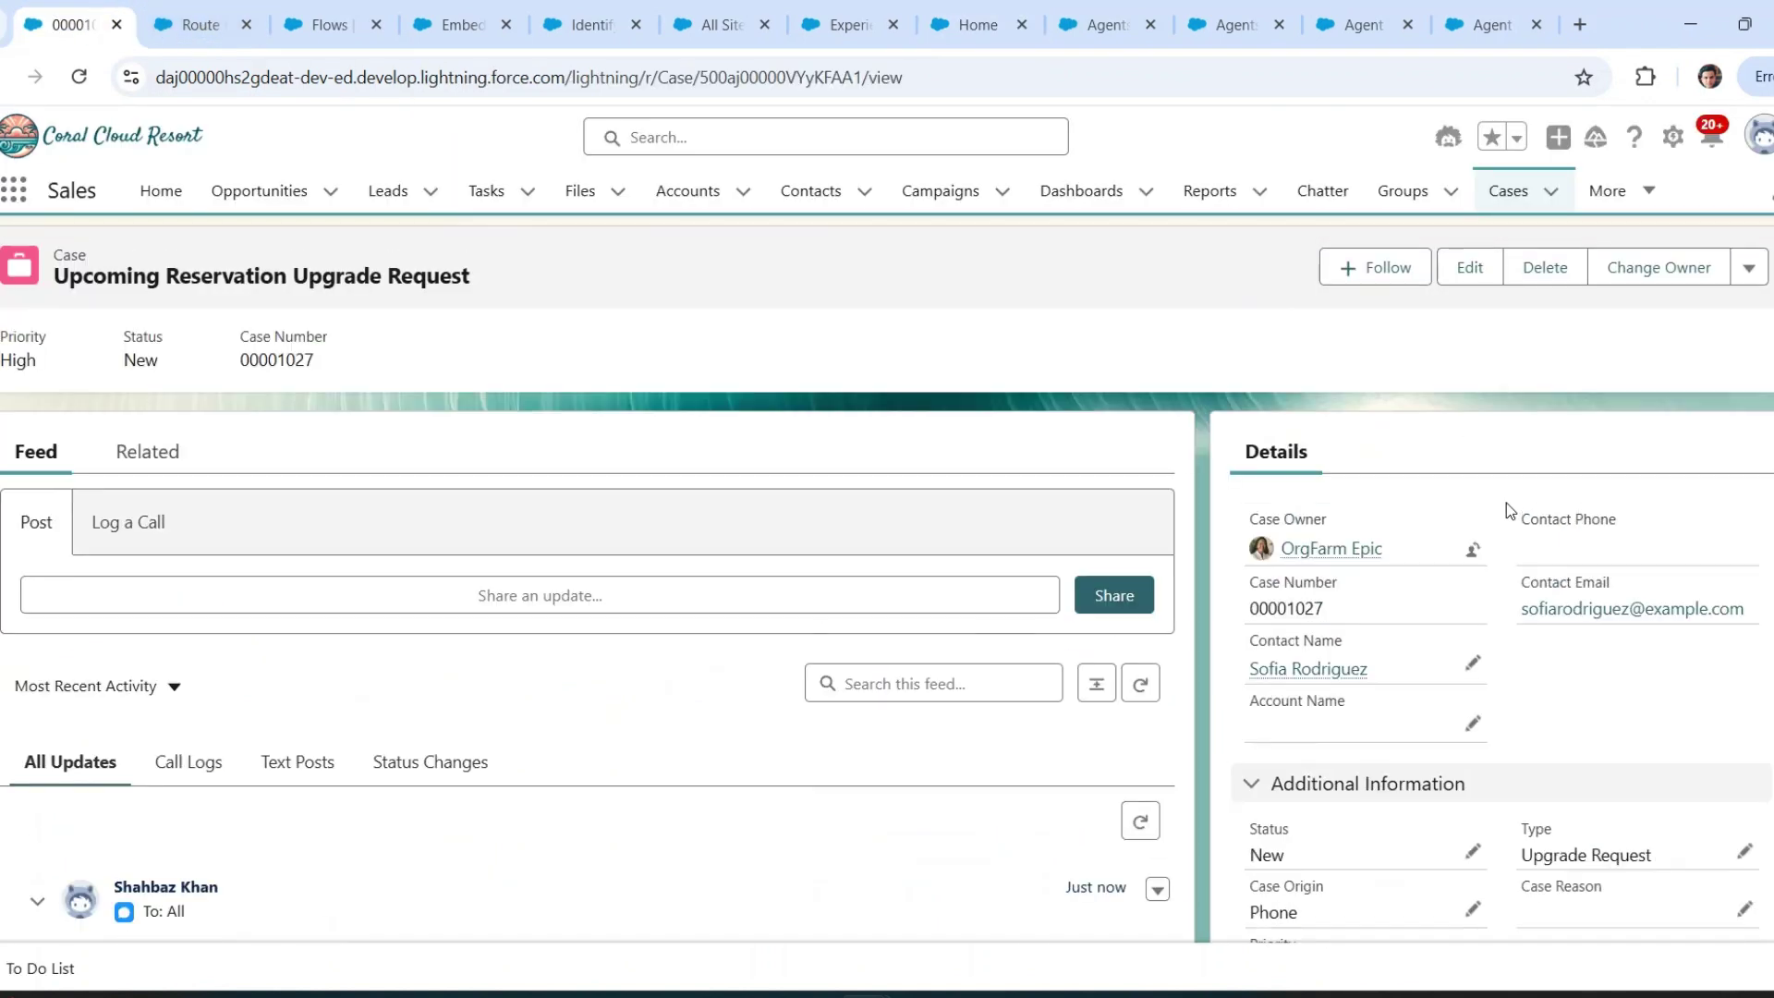
drag(1759, 624, 1522, 612)
key(ctrl+c)
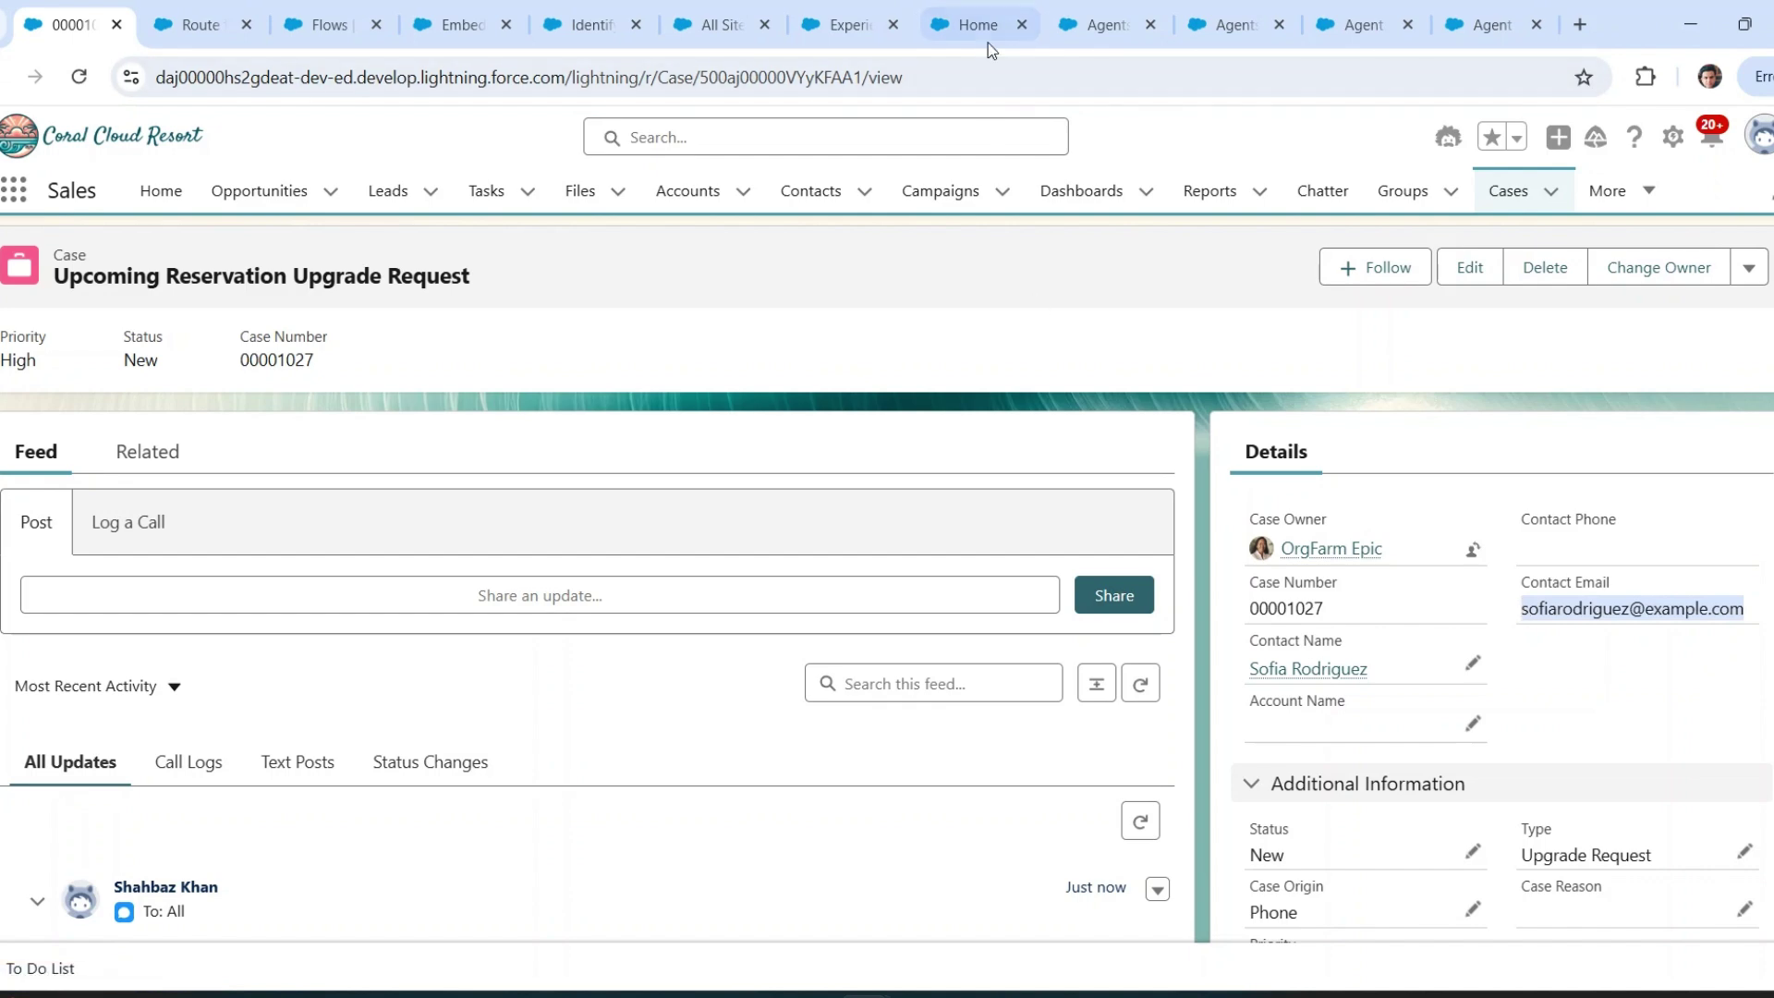
click(968, 28)
key(ctrl+v)
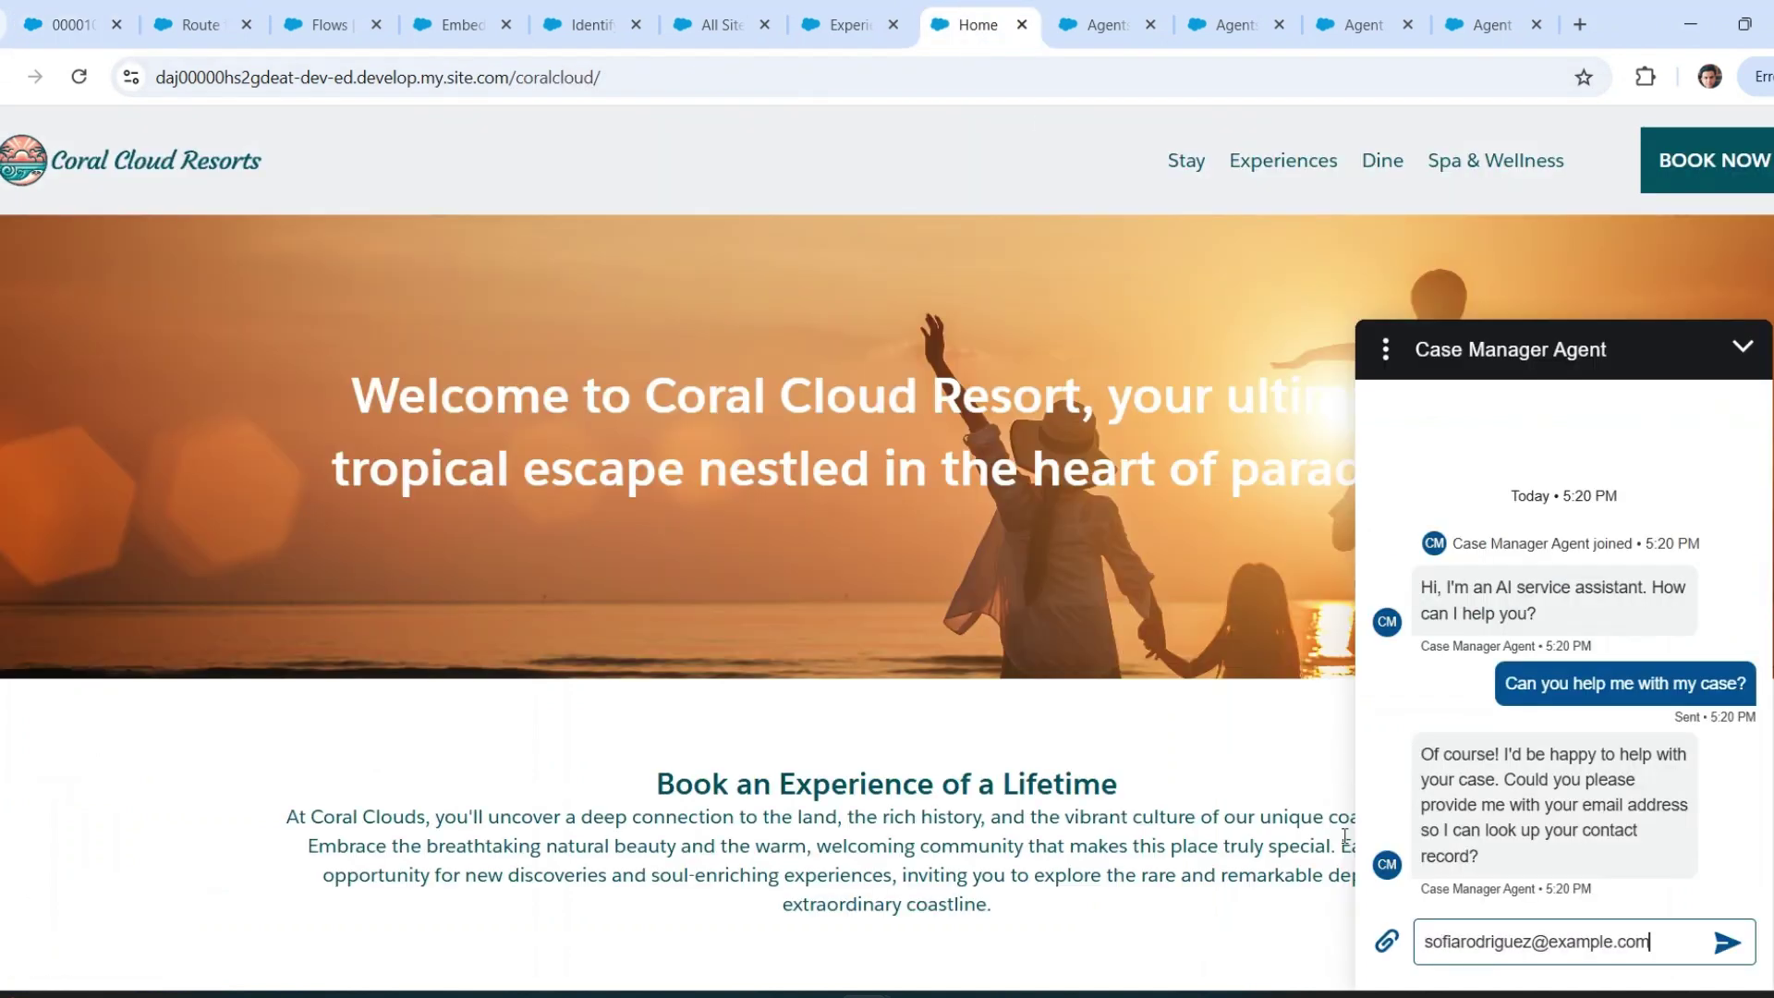
key(Return)
scroll(1216, 546, down, 2)
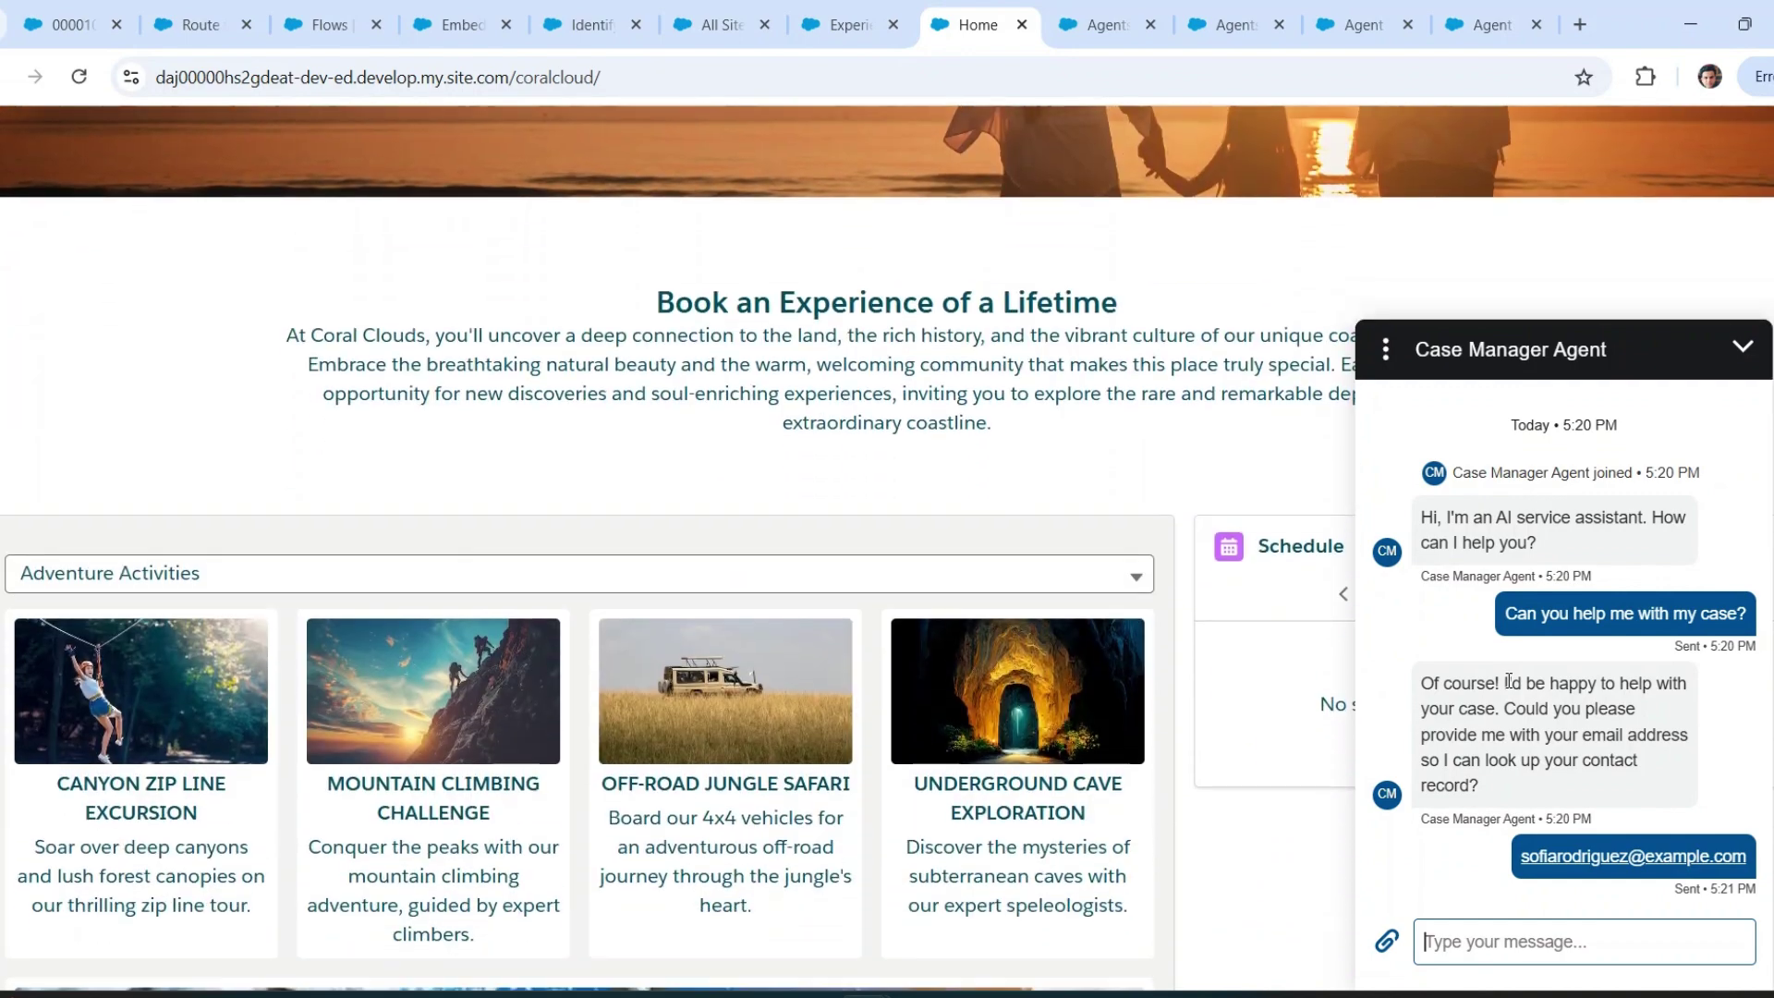
scroll(1216, 545, up, 2)
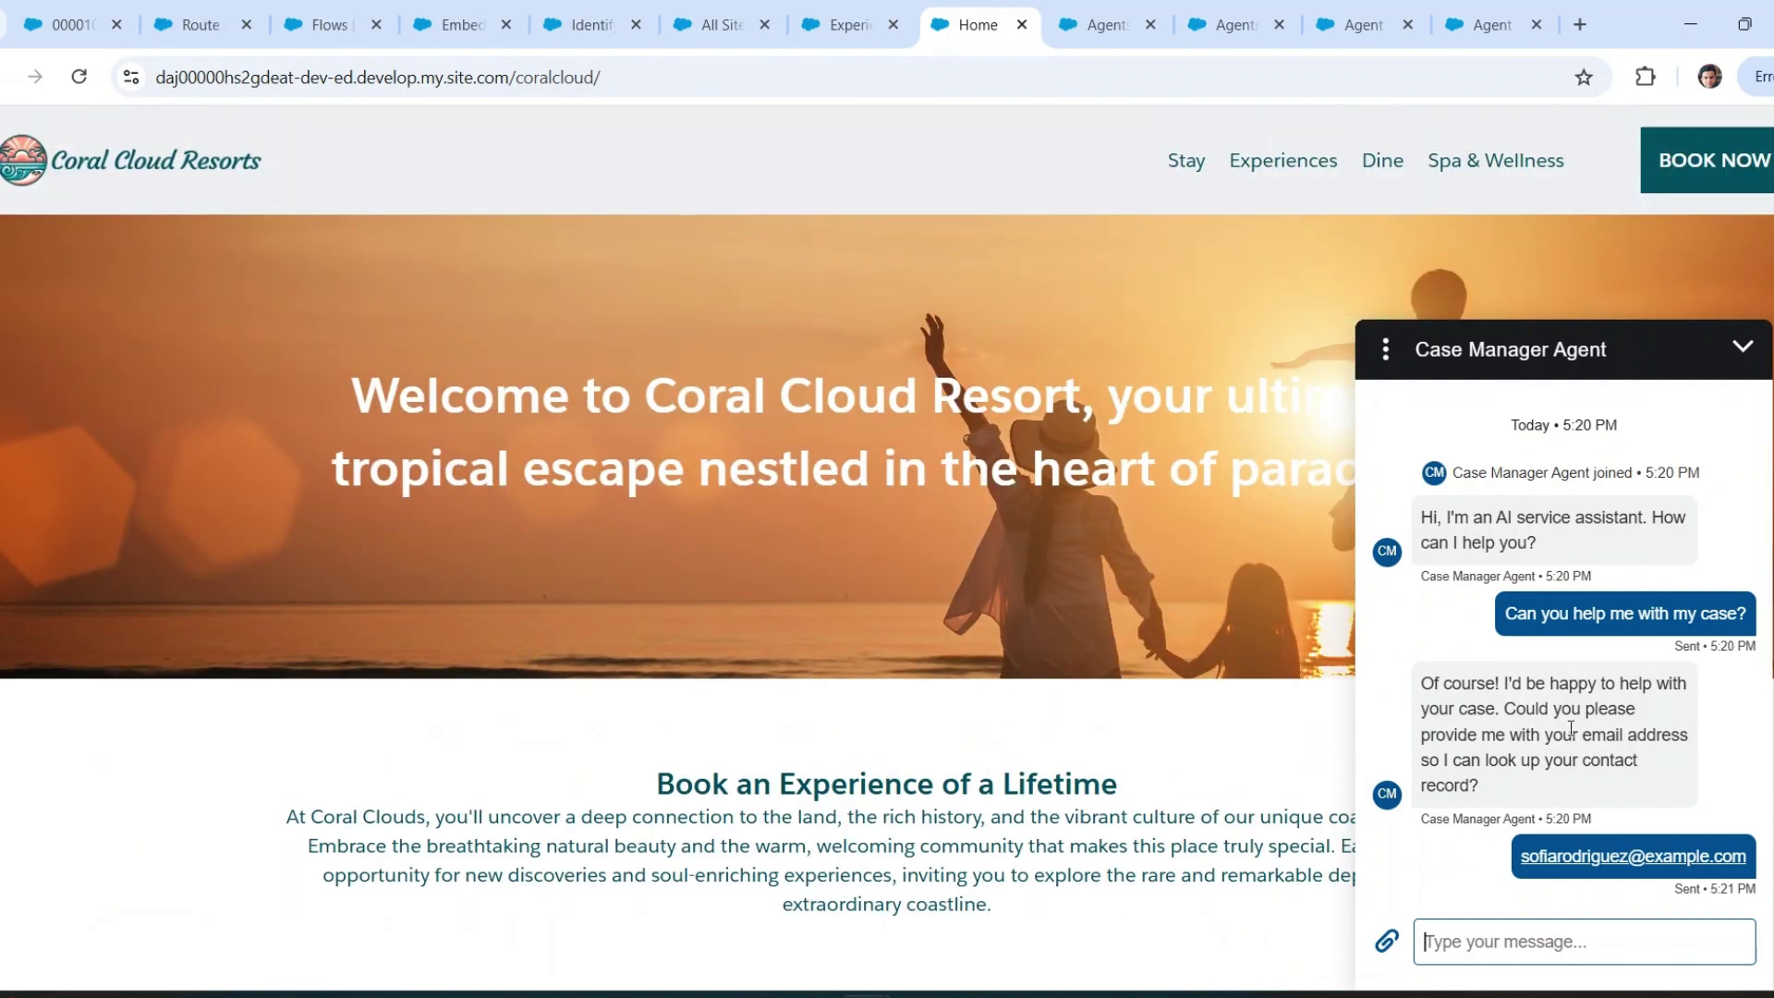
scroll(1571, 729, down, 4)
scroll(1230, 611, up, 4)
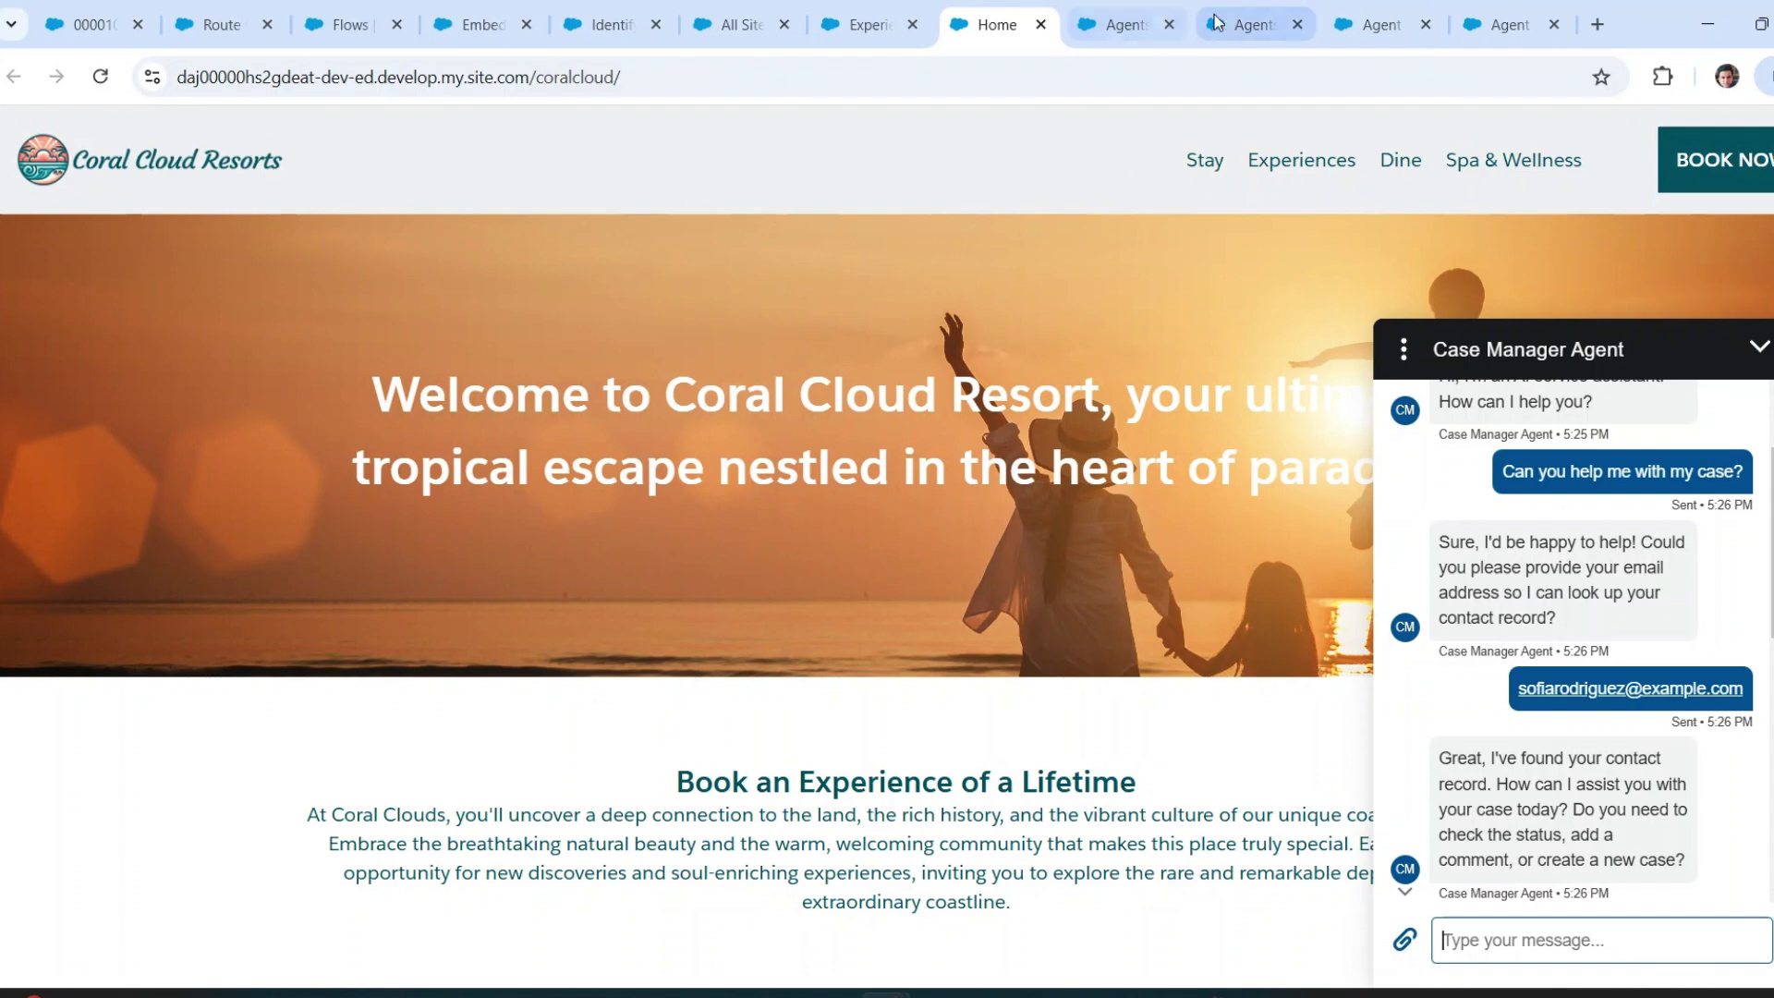
- Return to the Case Manager Agent in Agent Builder to view its preview conversation
click(1251, 37)
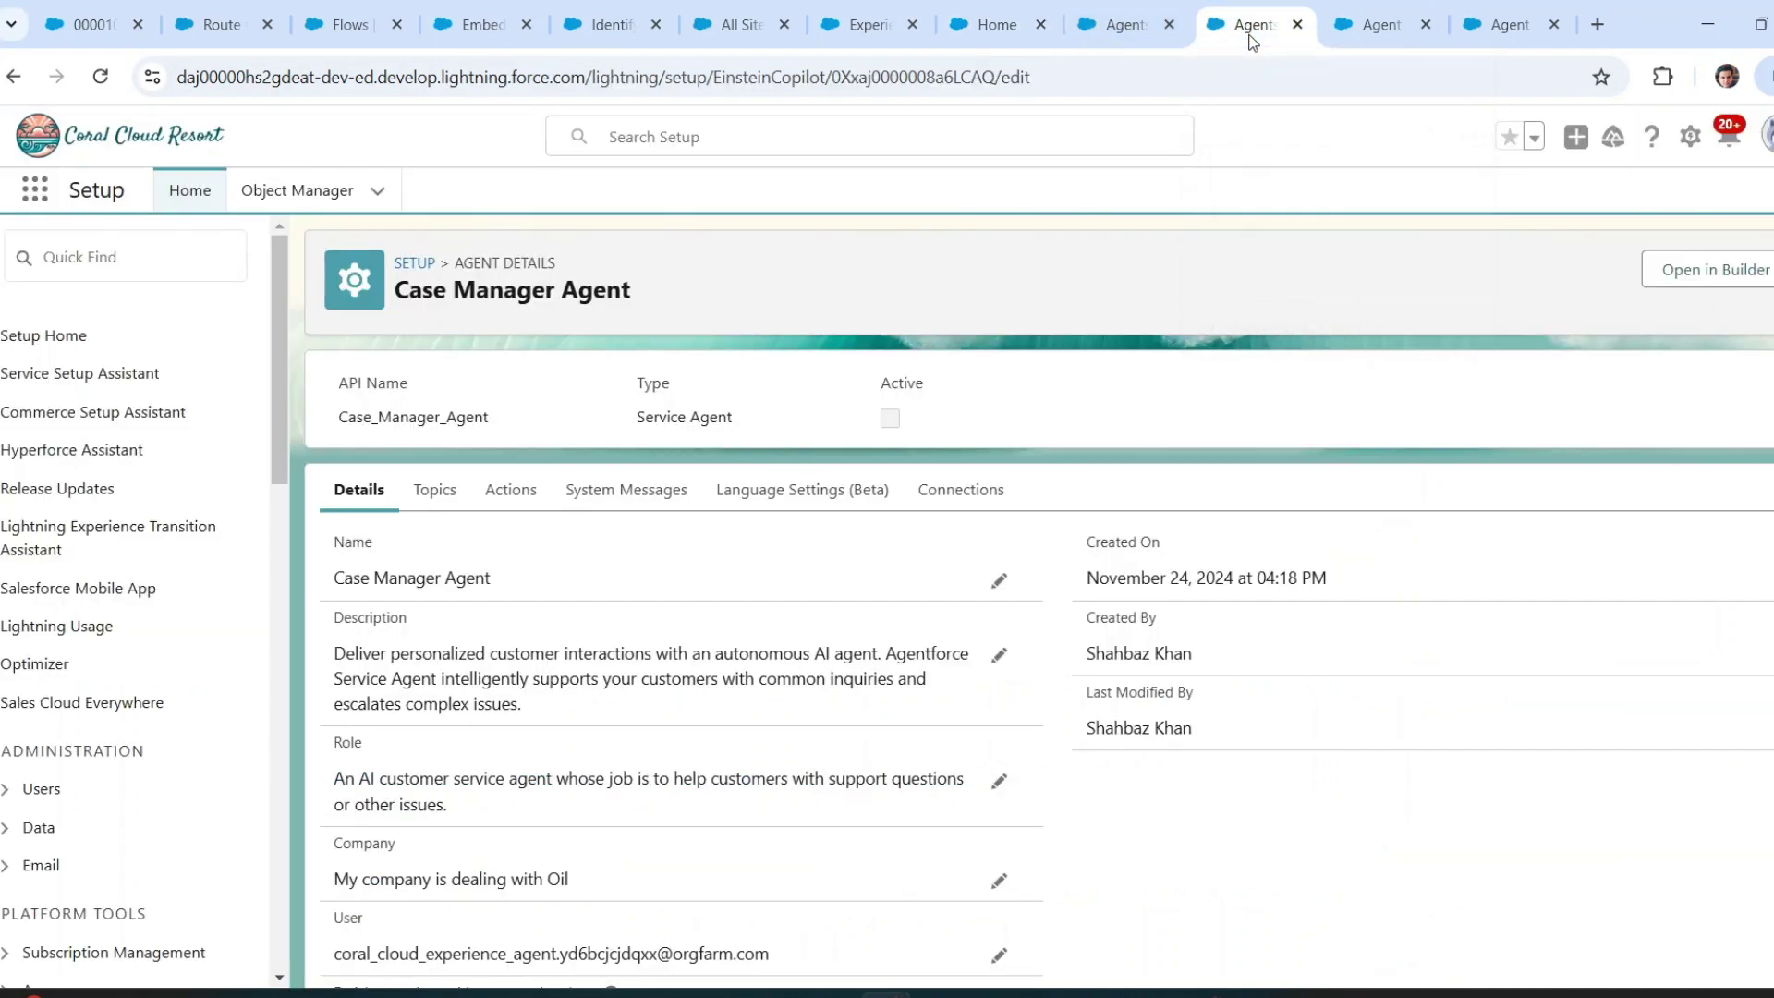
click(1347, 37)
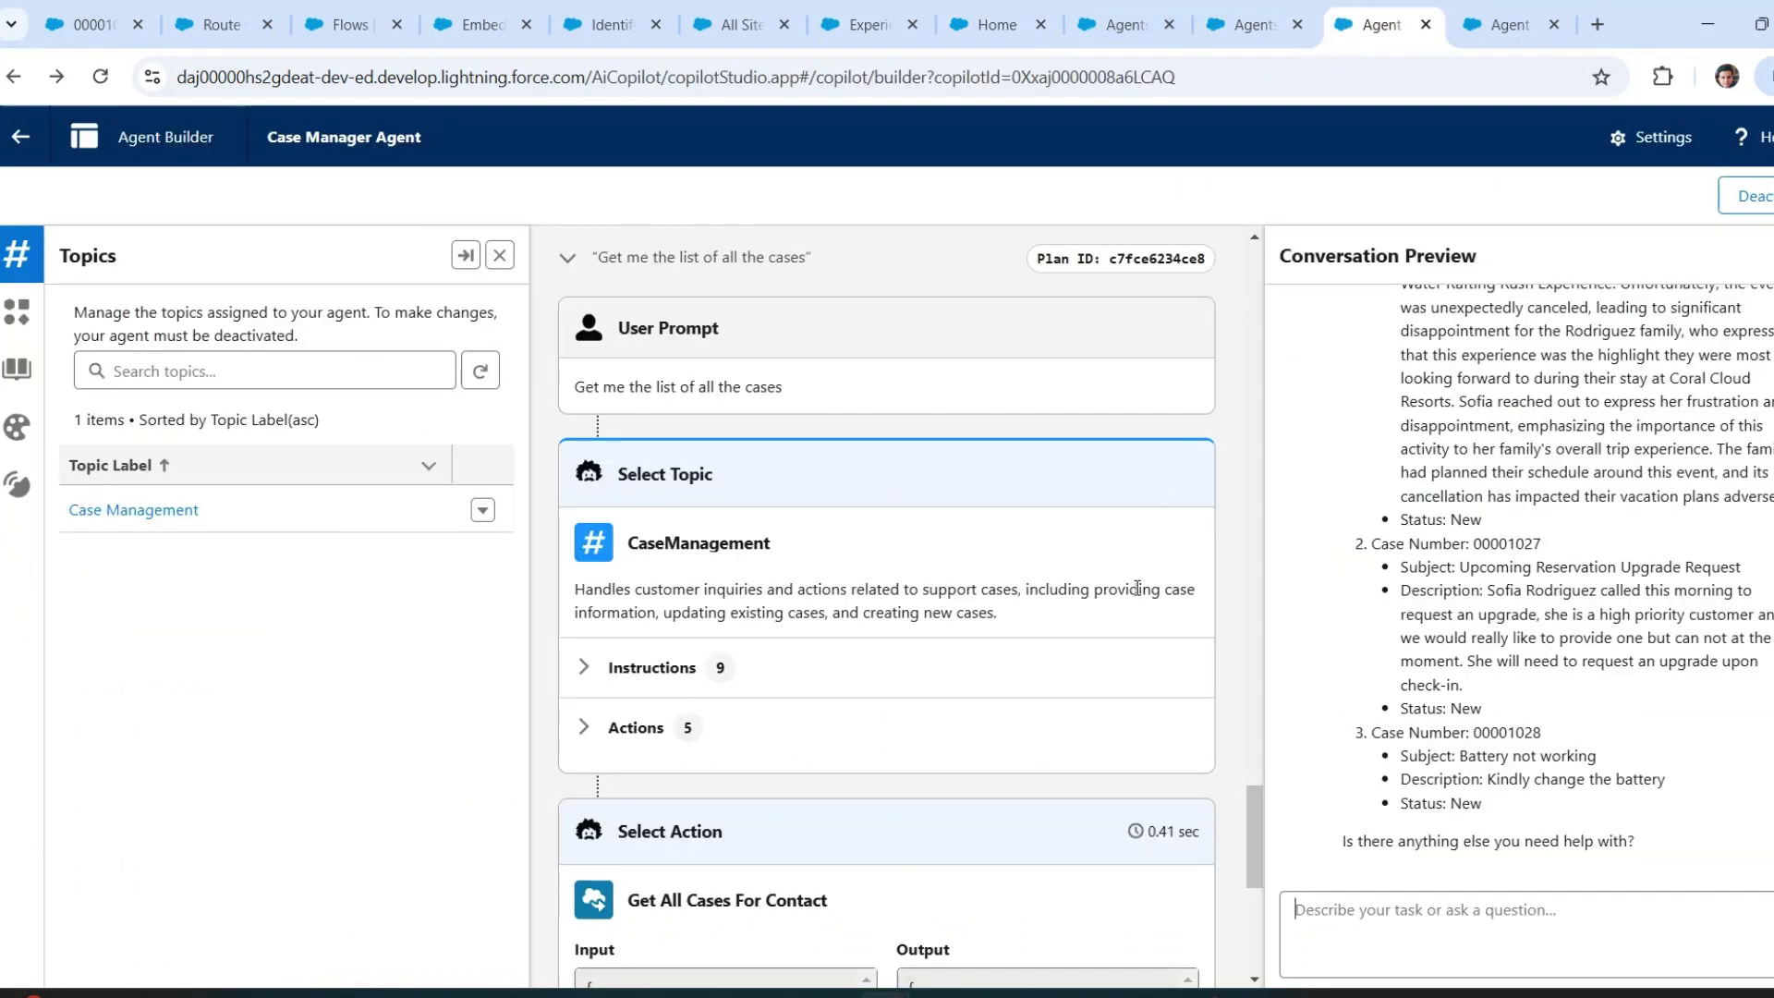